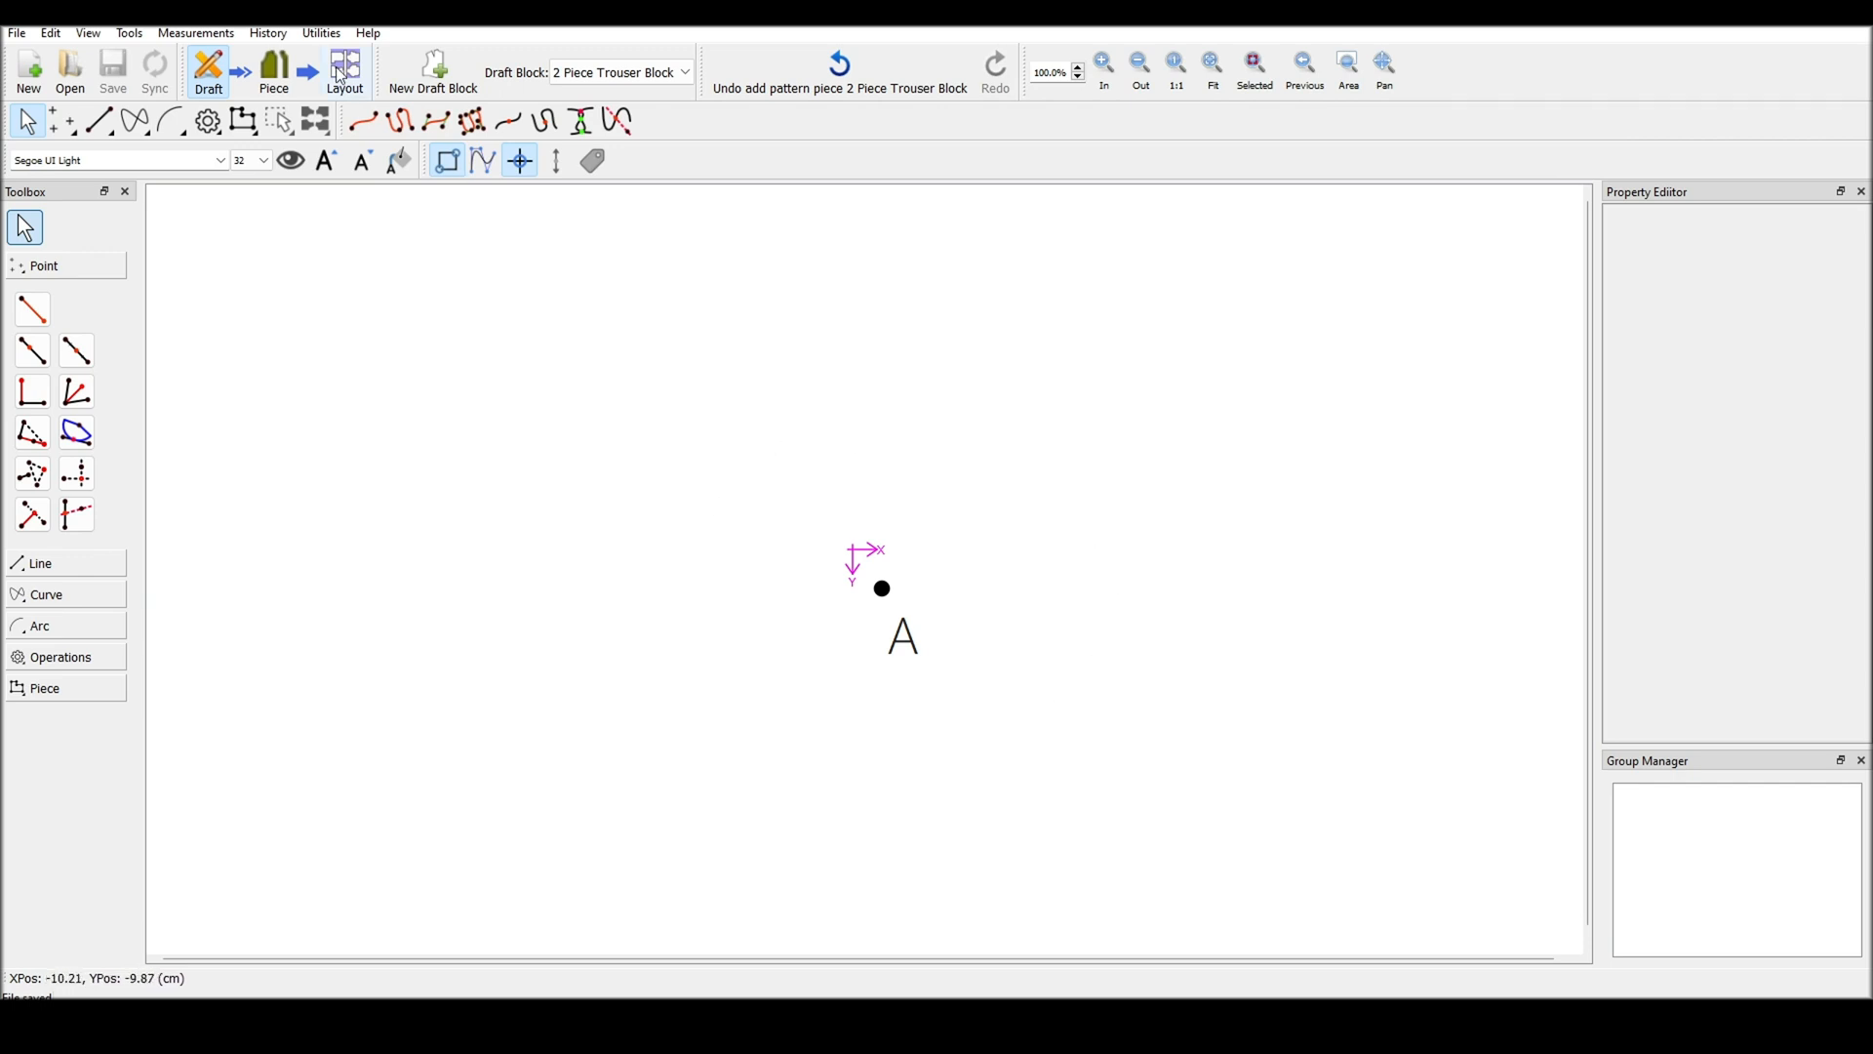
# Open the current measurement file and review the crotch-to-floor leg, side sitting rise and hip width measurements
pyautogui.click(191, 39)
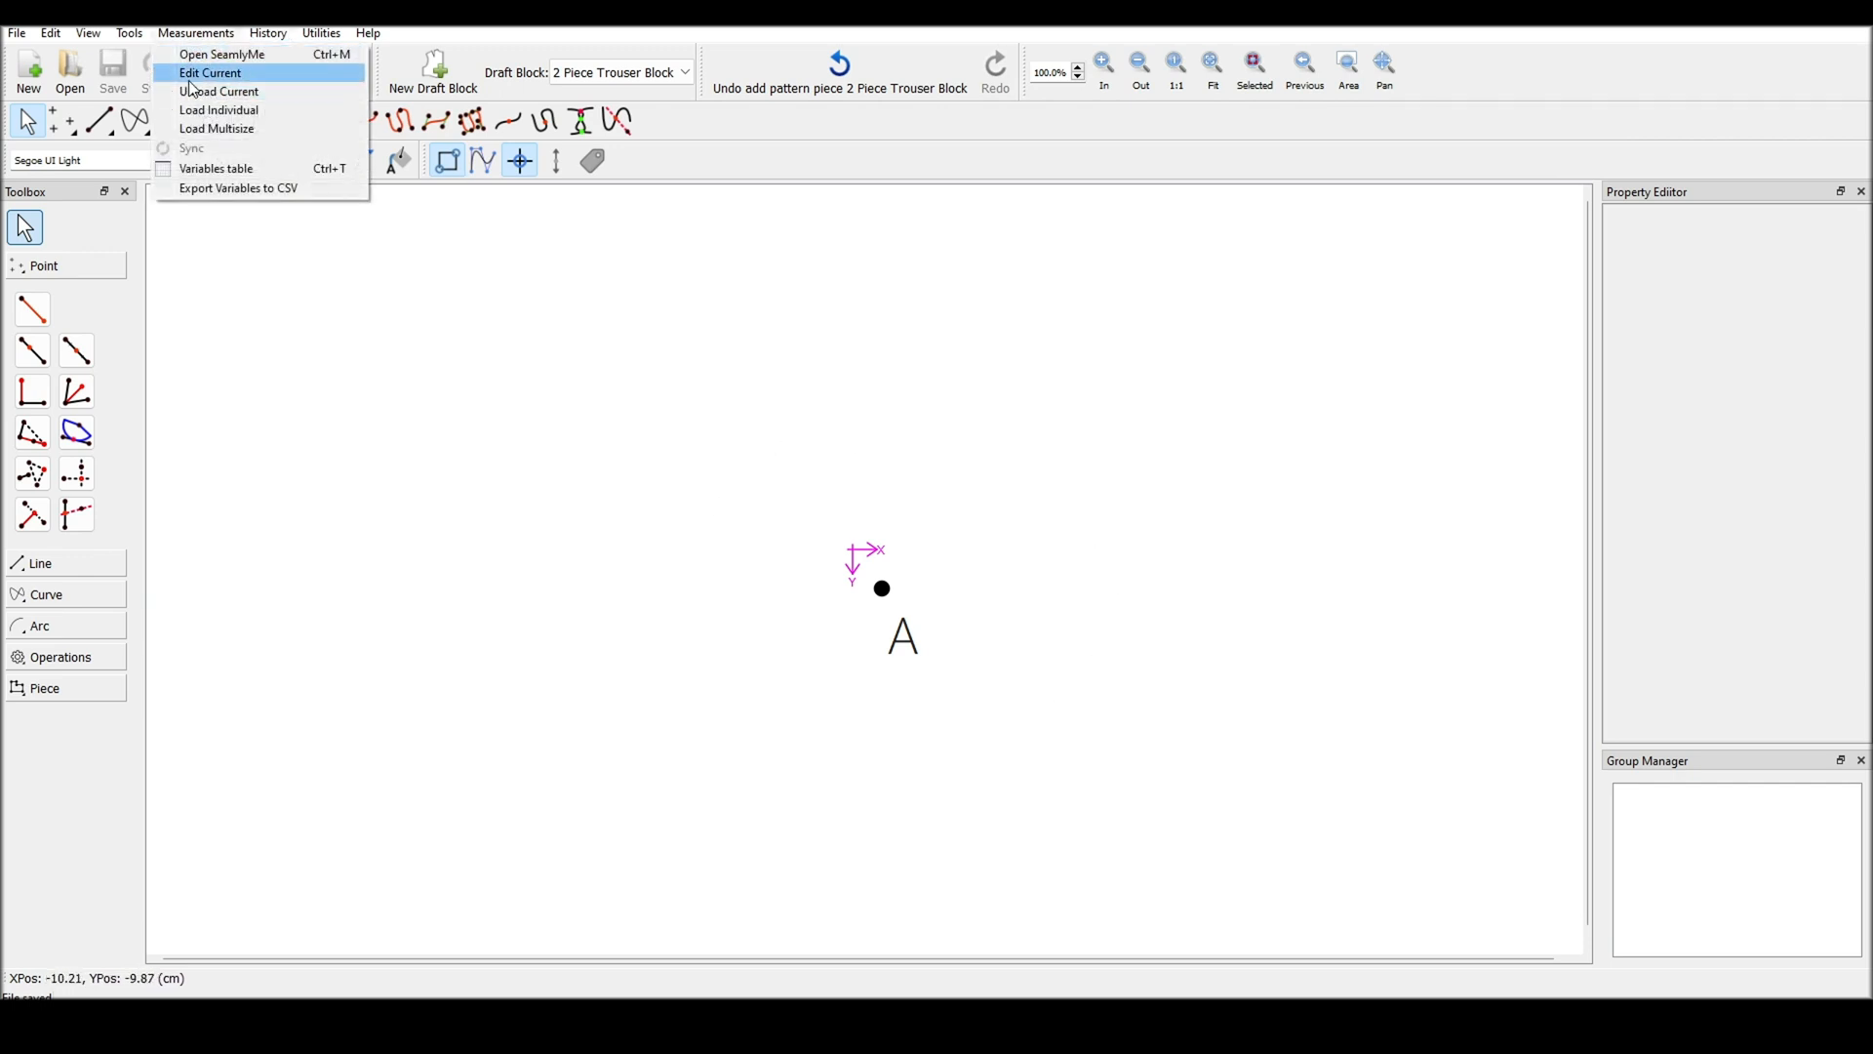
pyautogui.click(190, 80)
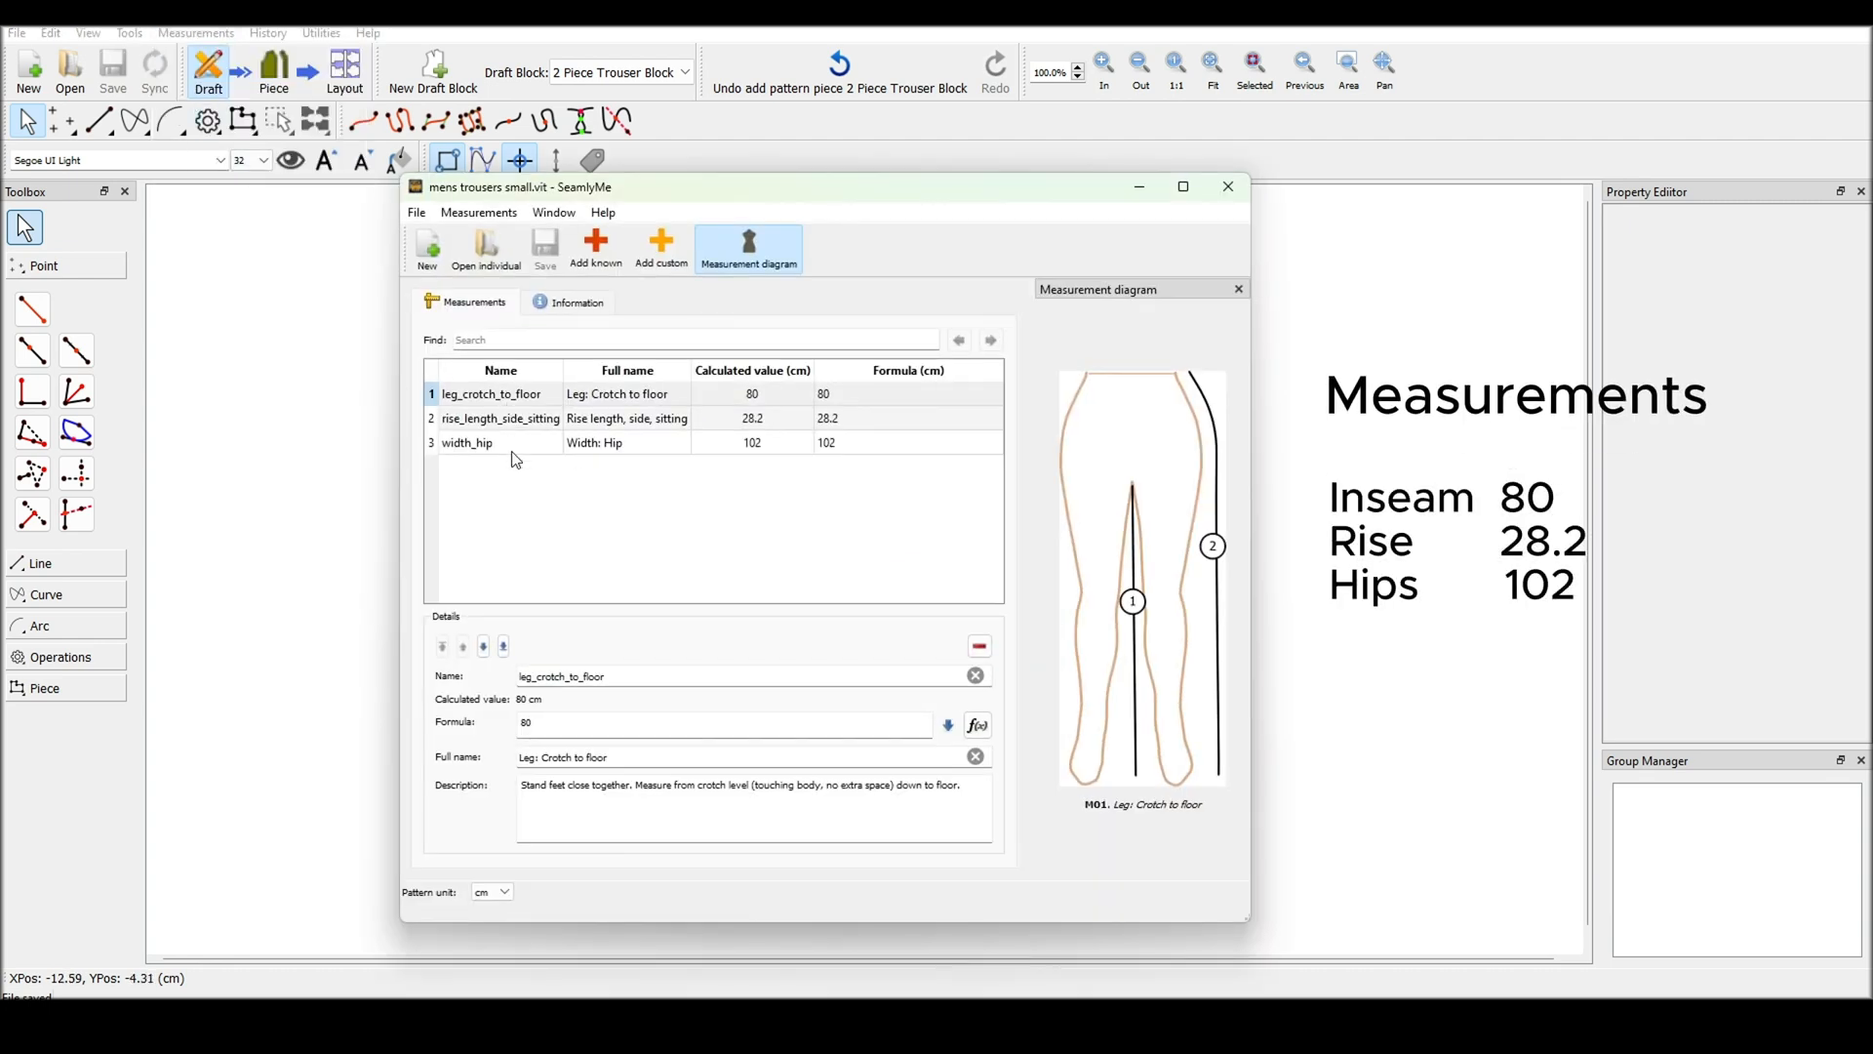
pyautogui.click(500, 398)
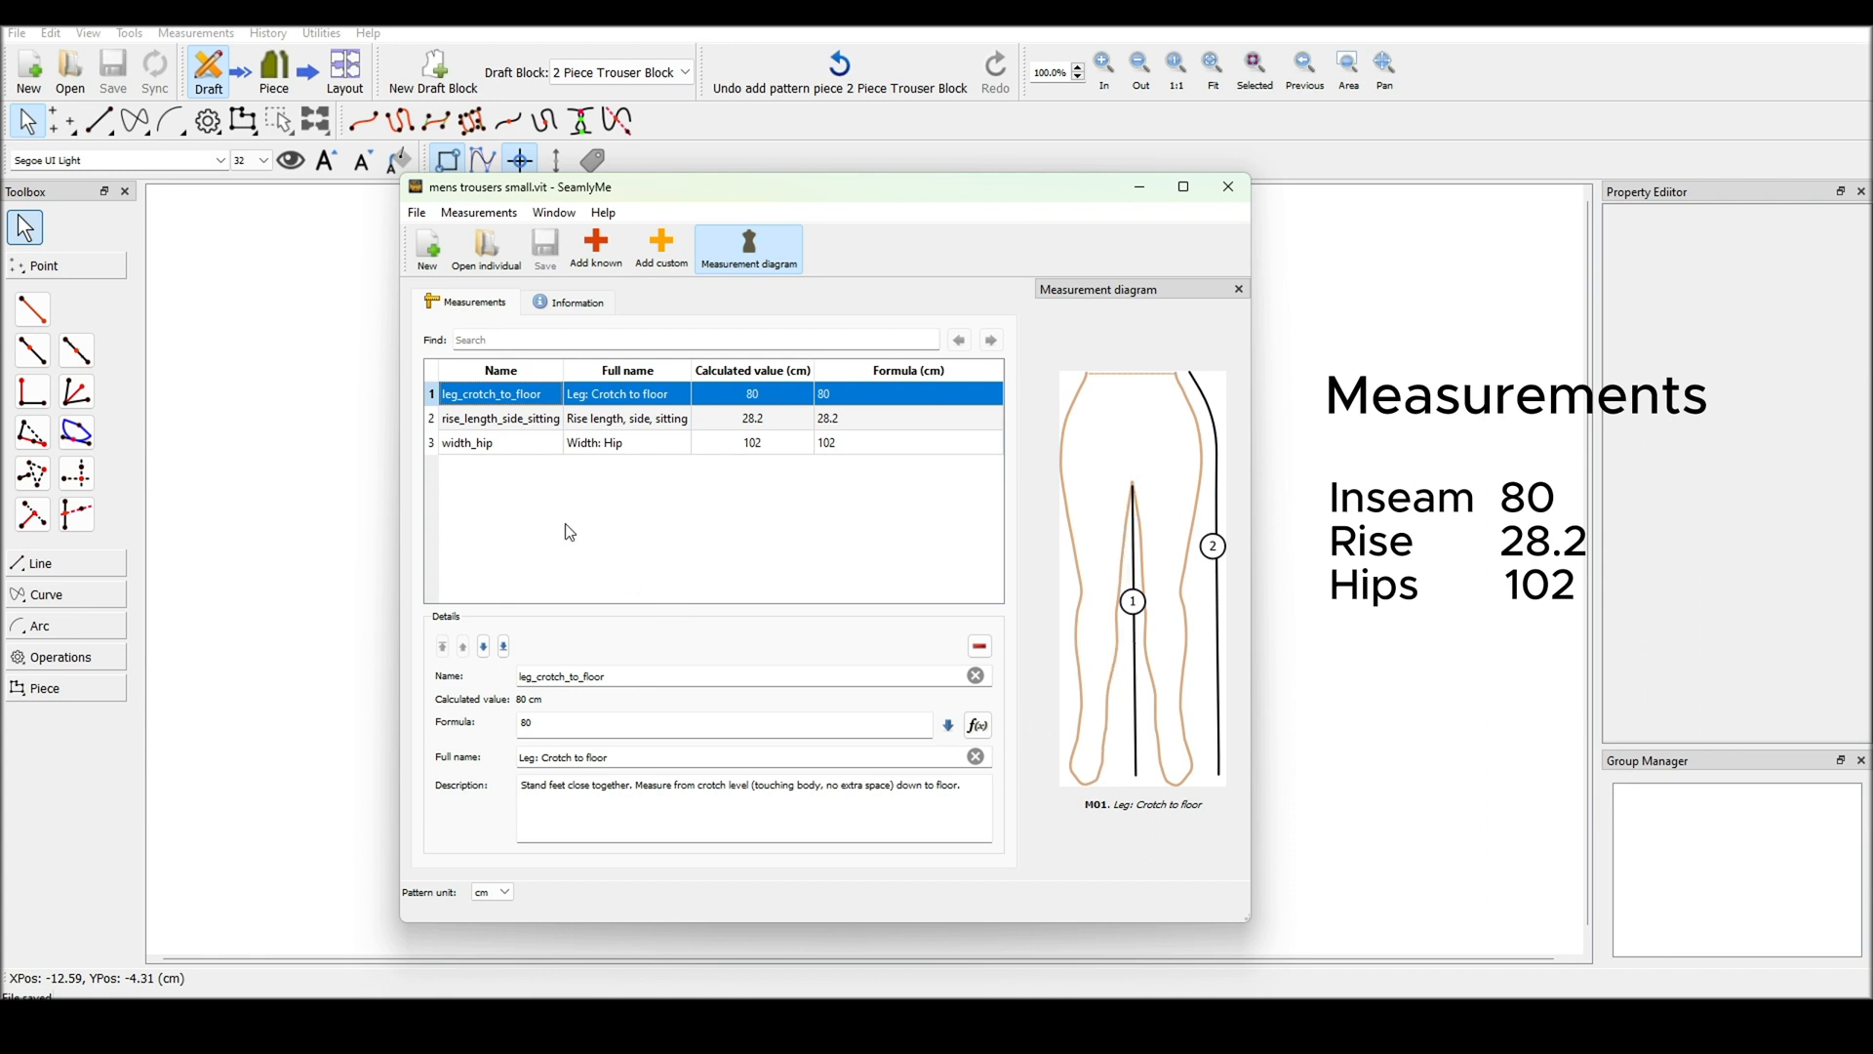
pyautogui.click(525, 420)
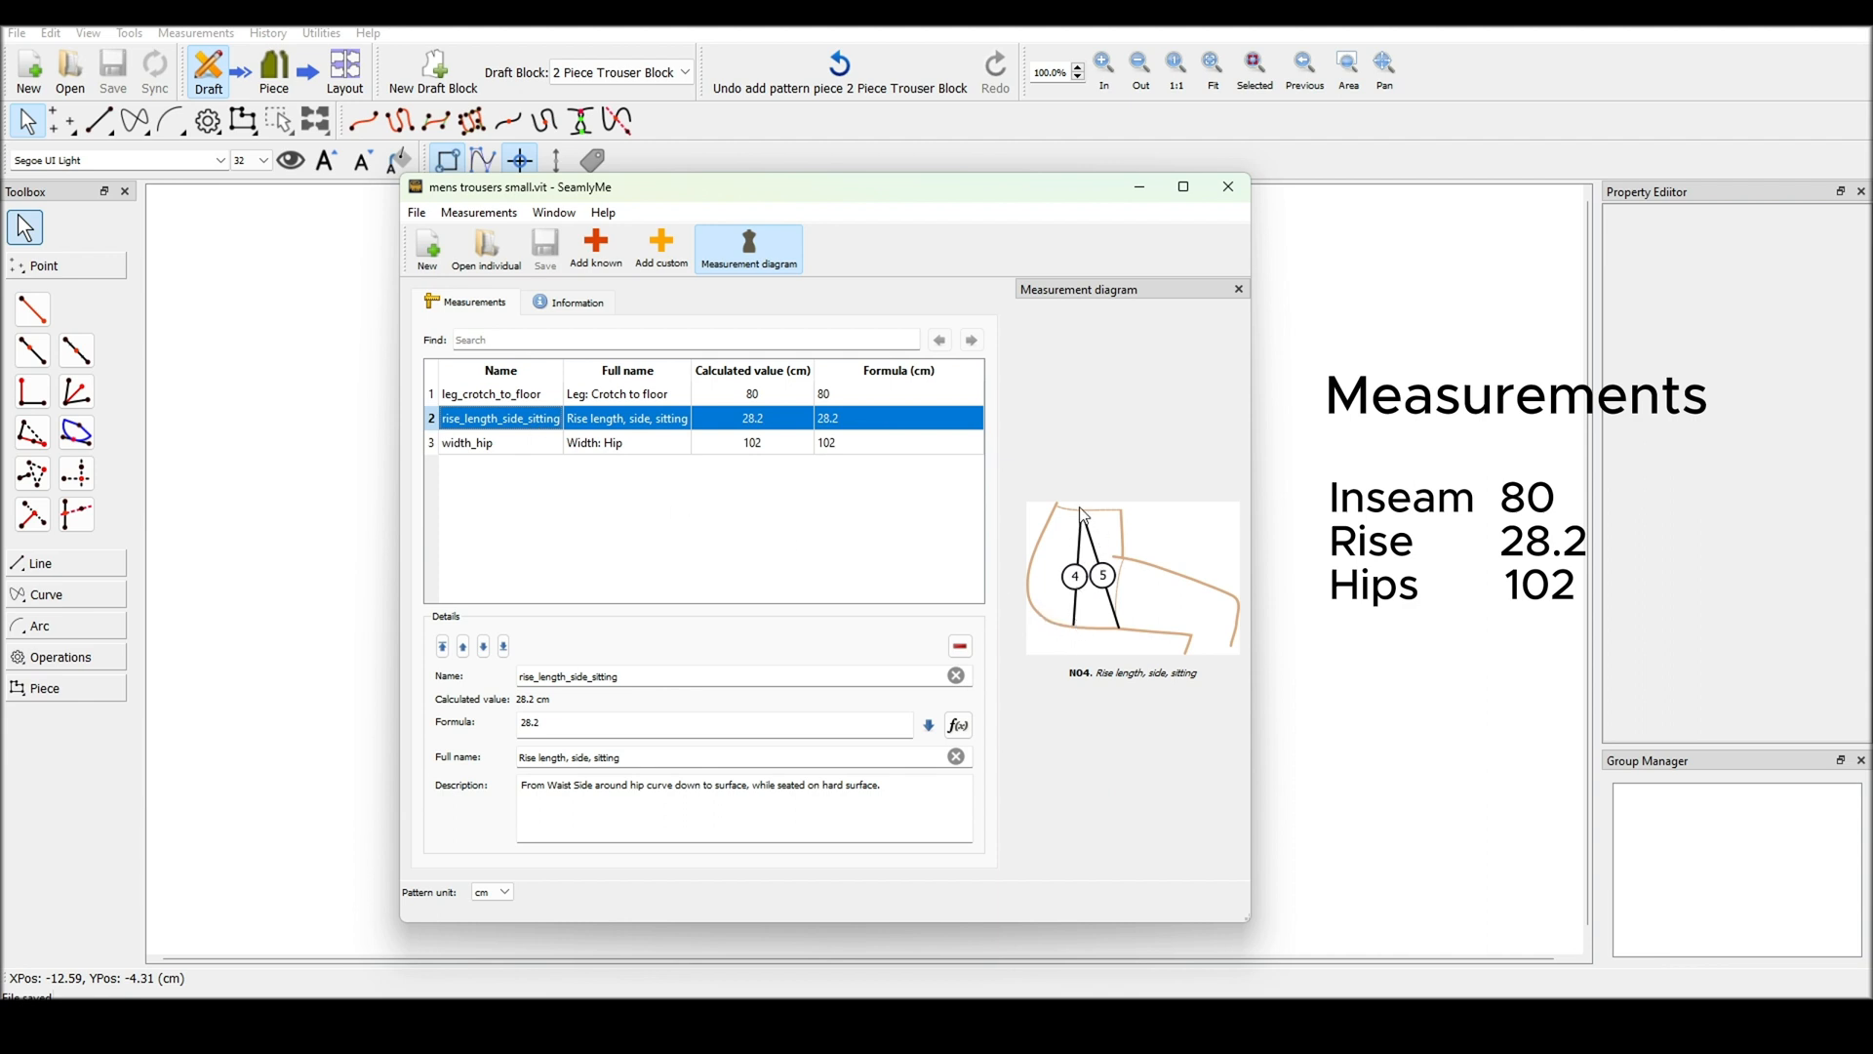
pyautogui.click(544, 444)
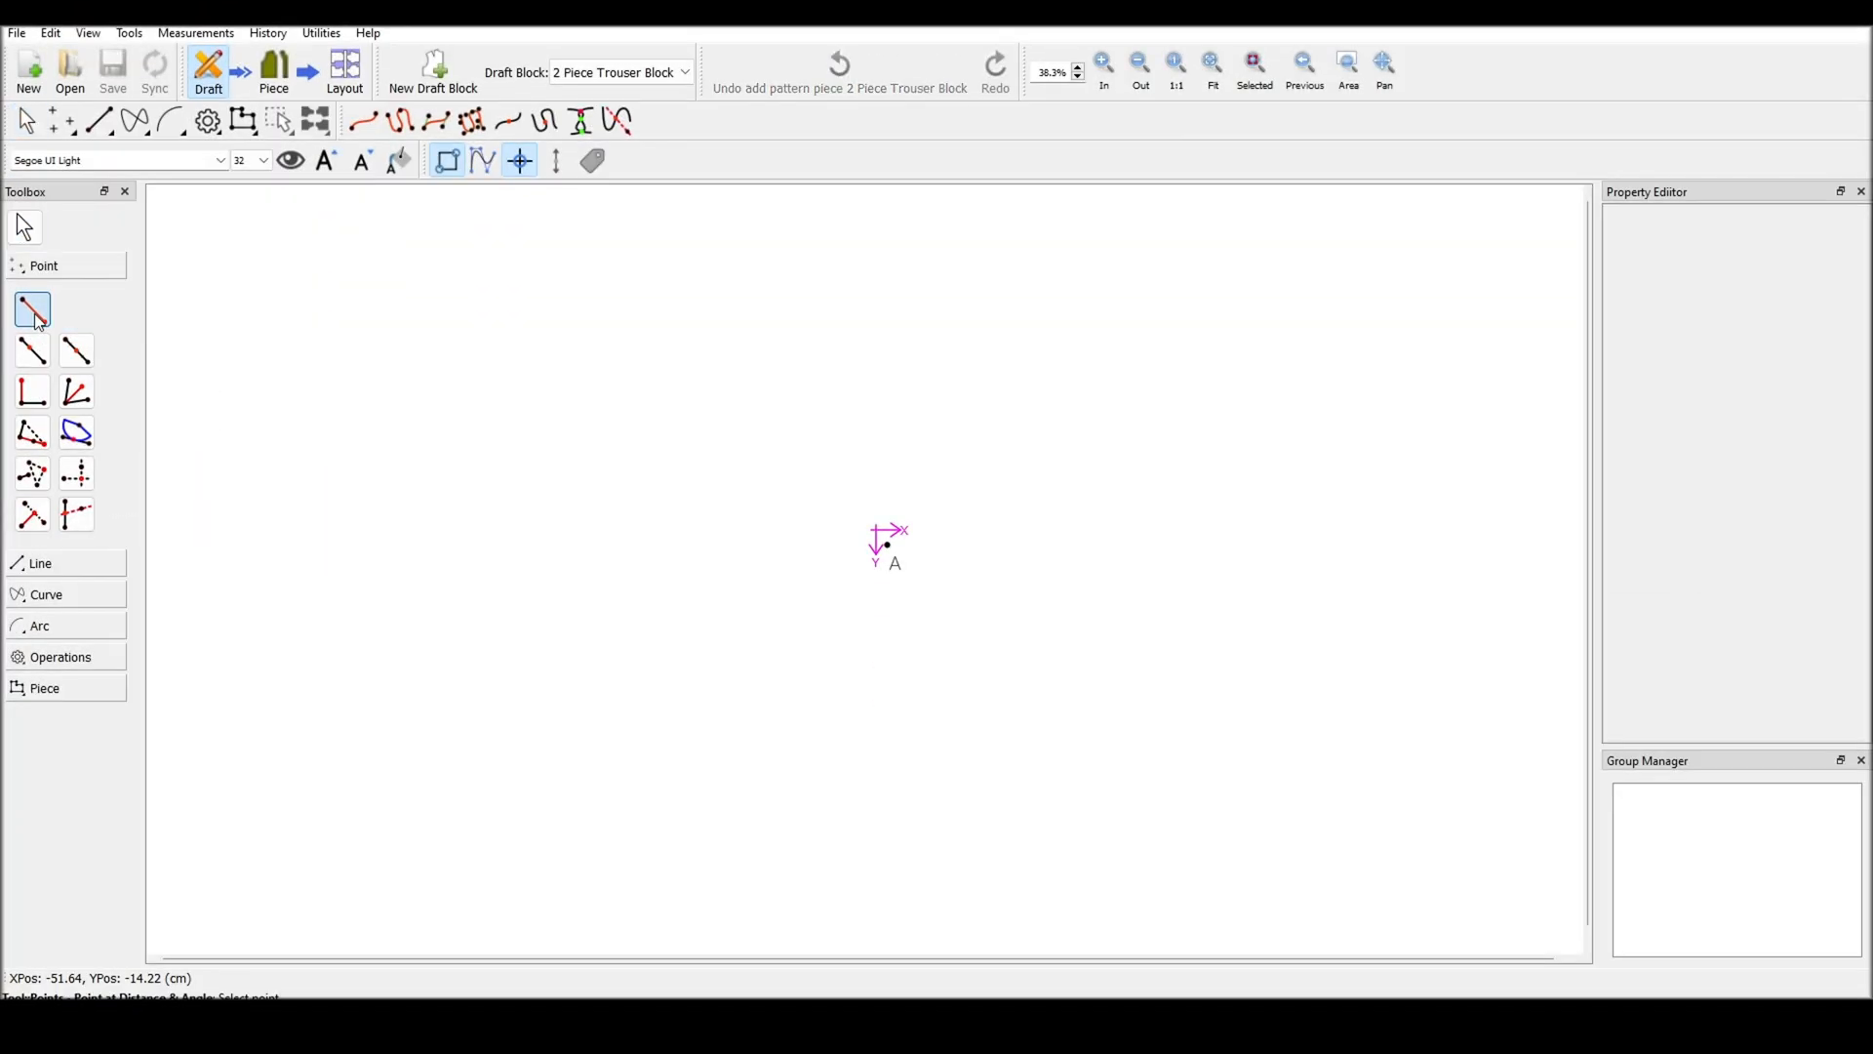
# Add a point straight below point A at a distance of rise_length_side_sitting + 2
pyautogui.hotkey('alt', 'l')
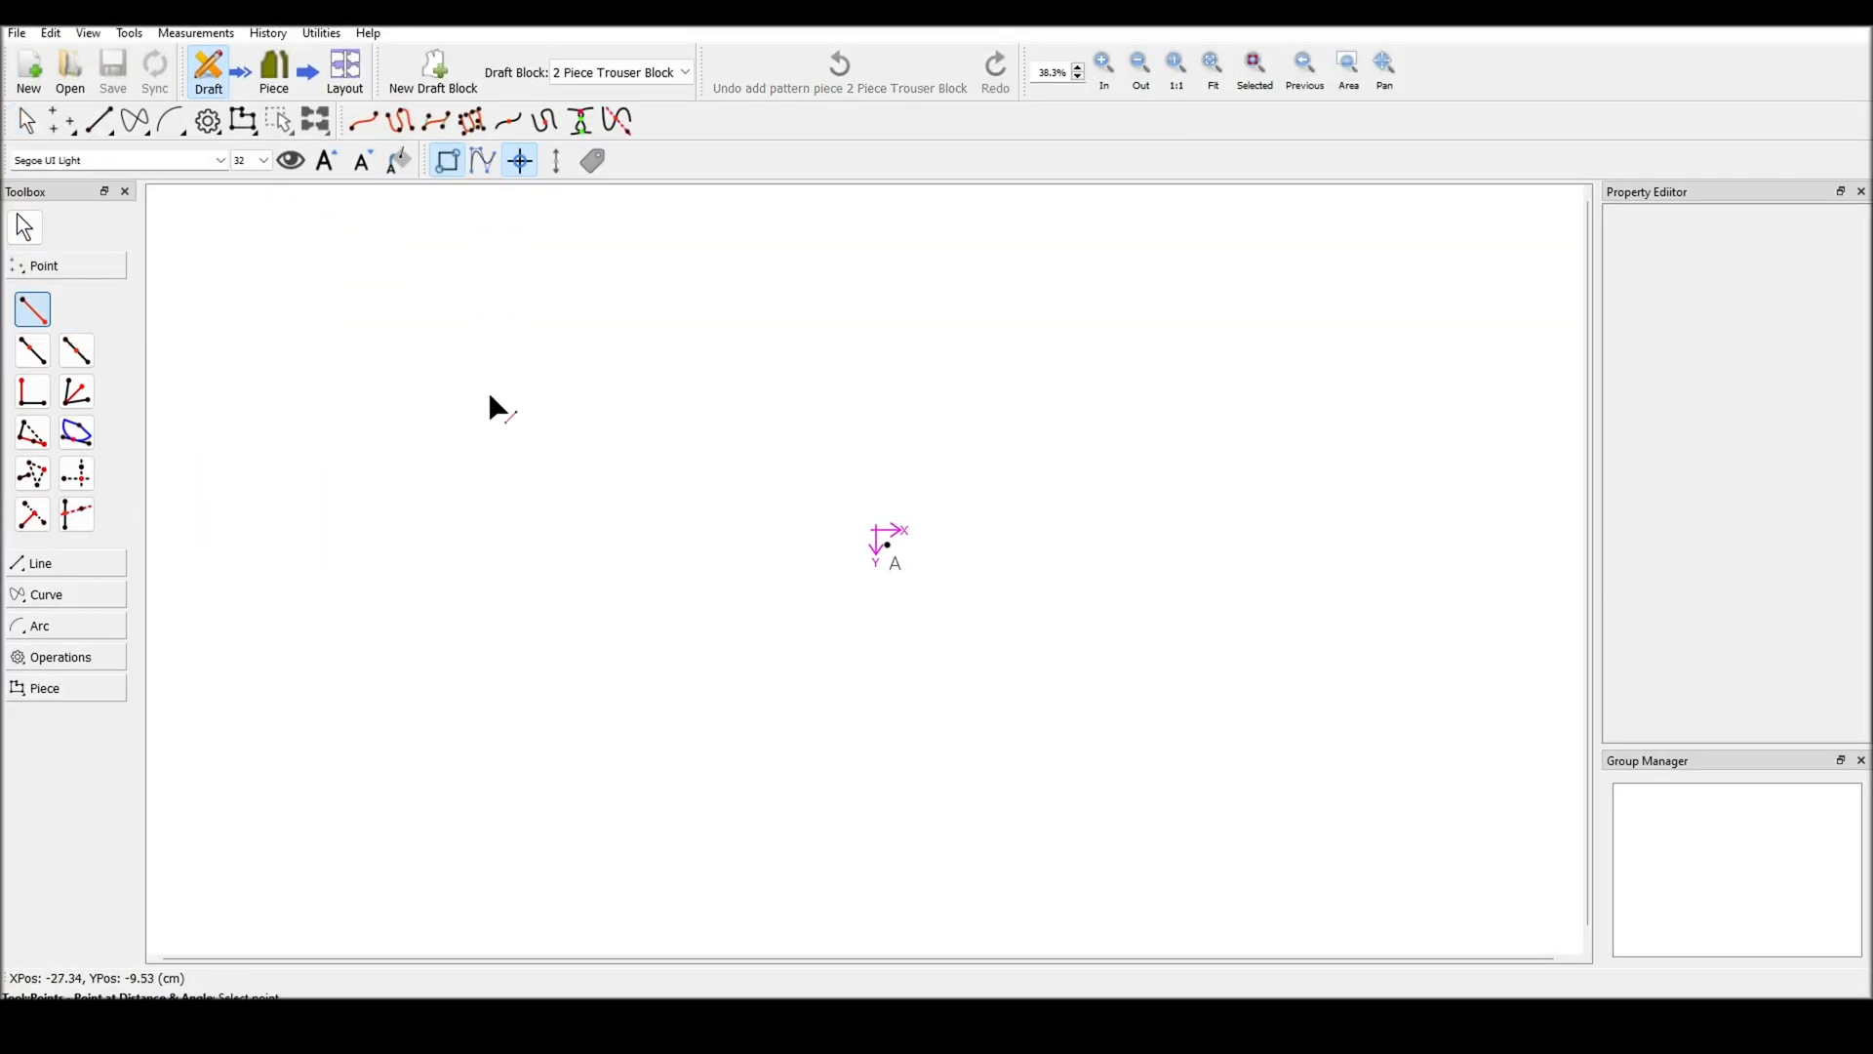
pyautogui.click(887, 545)
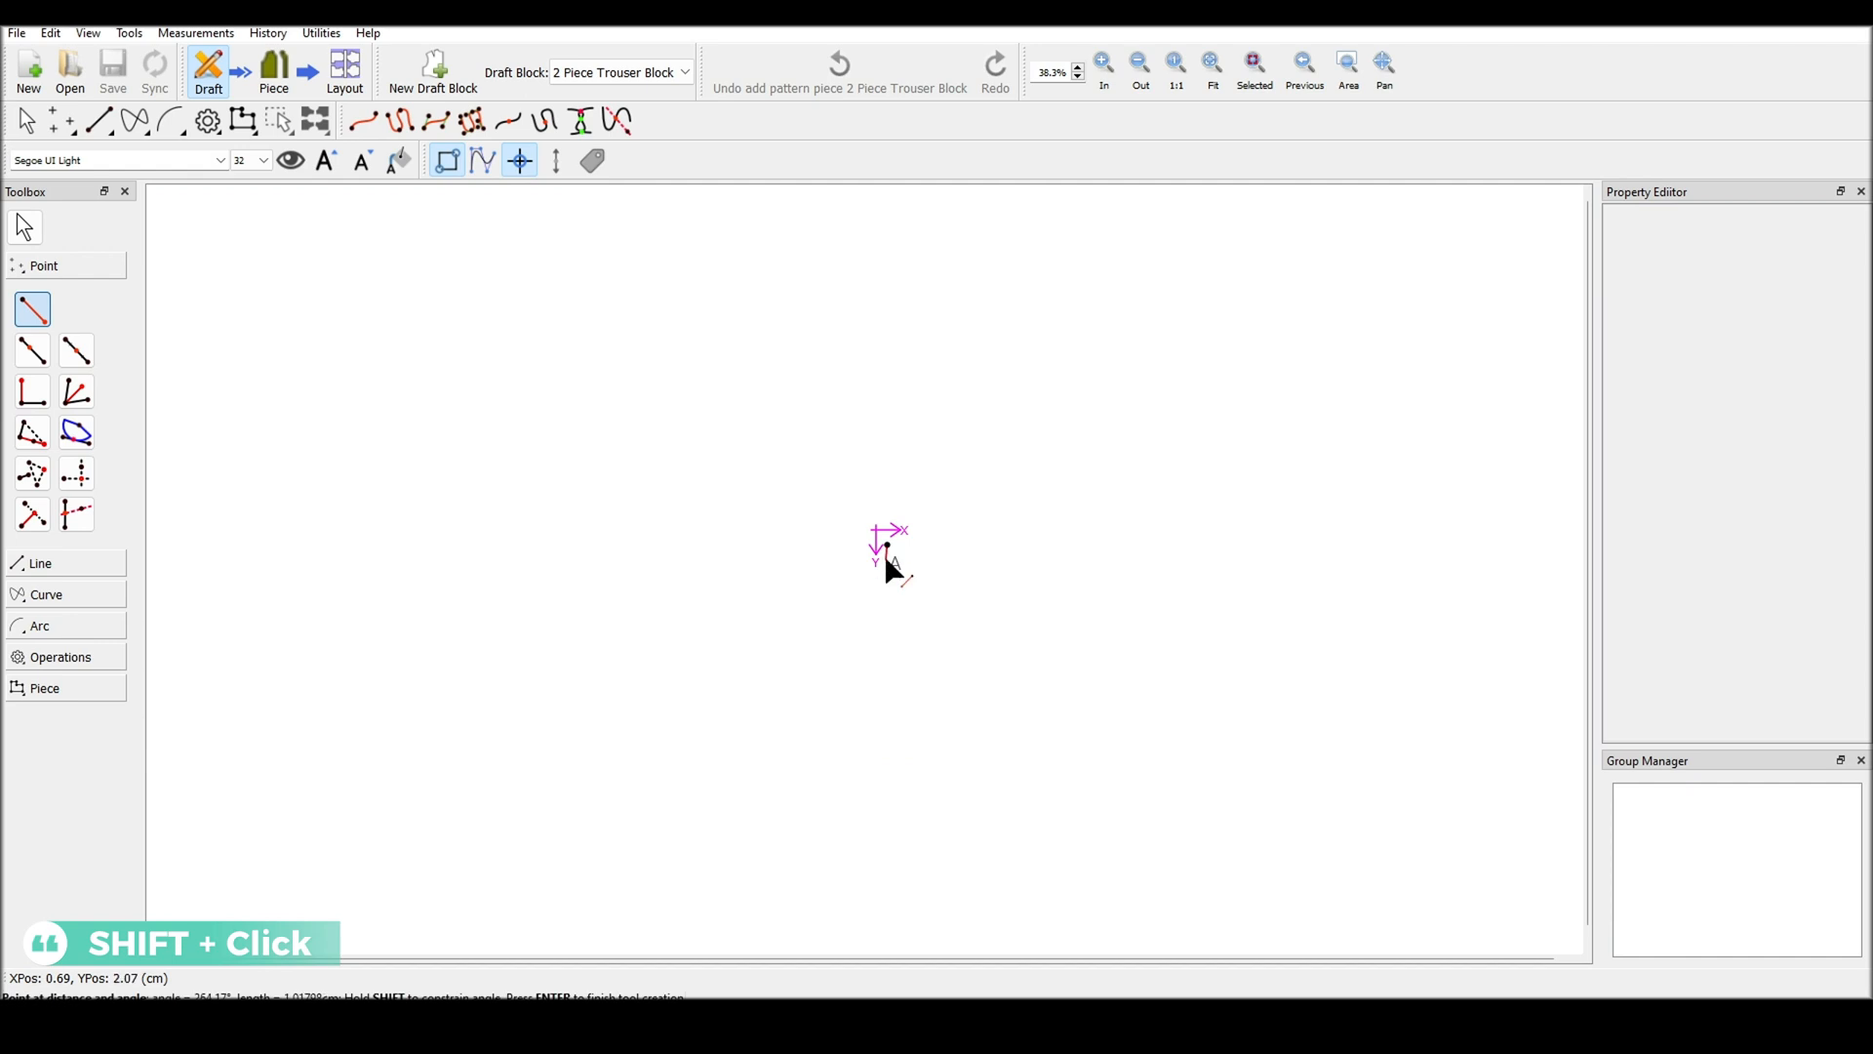
pyautogui.keyDown('shift'); pyautogui.click(887, 792); pyautogui.keyUp('shift')
pyautogui.click(988, 377)
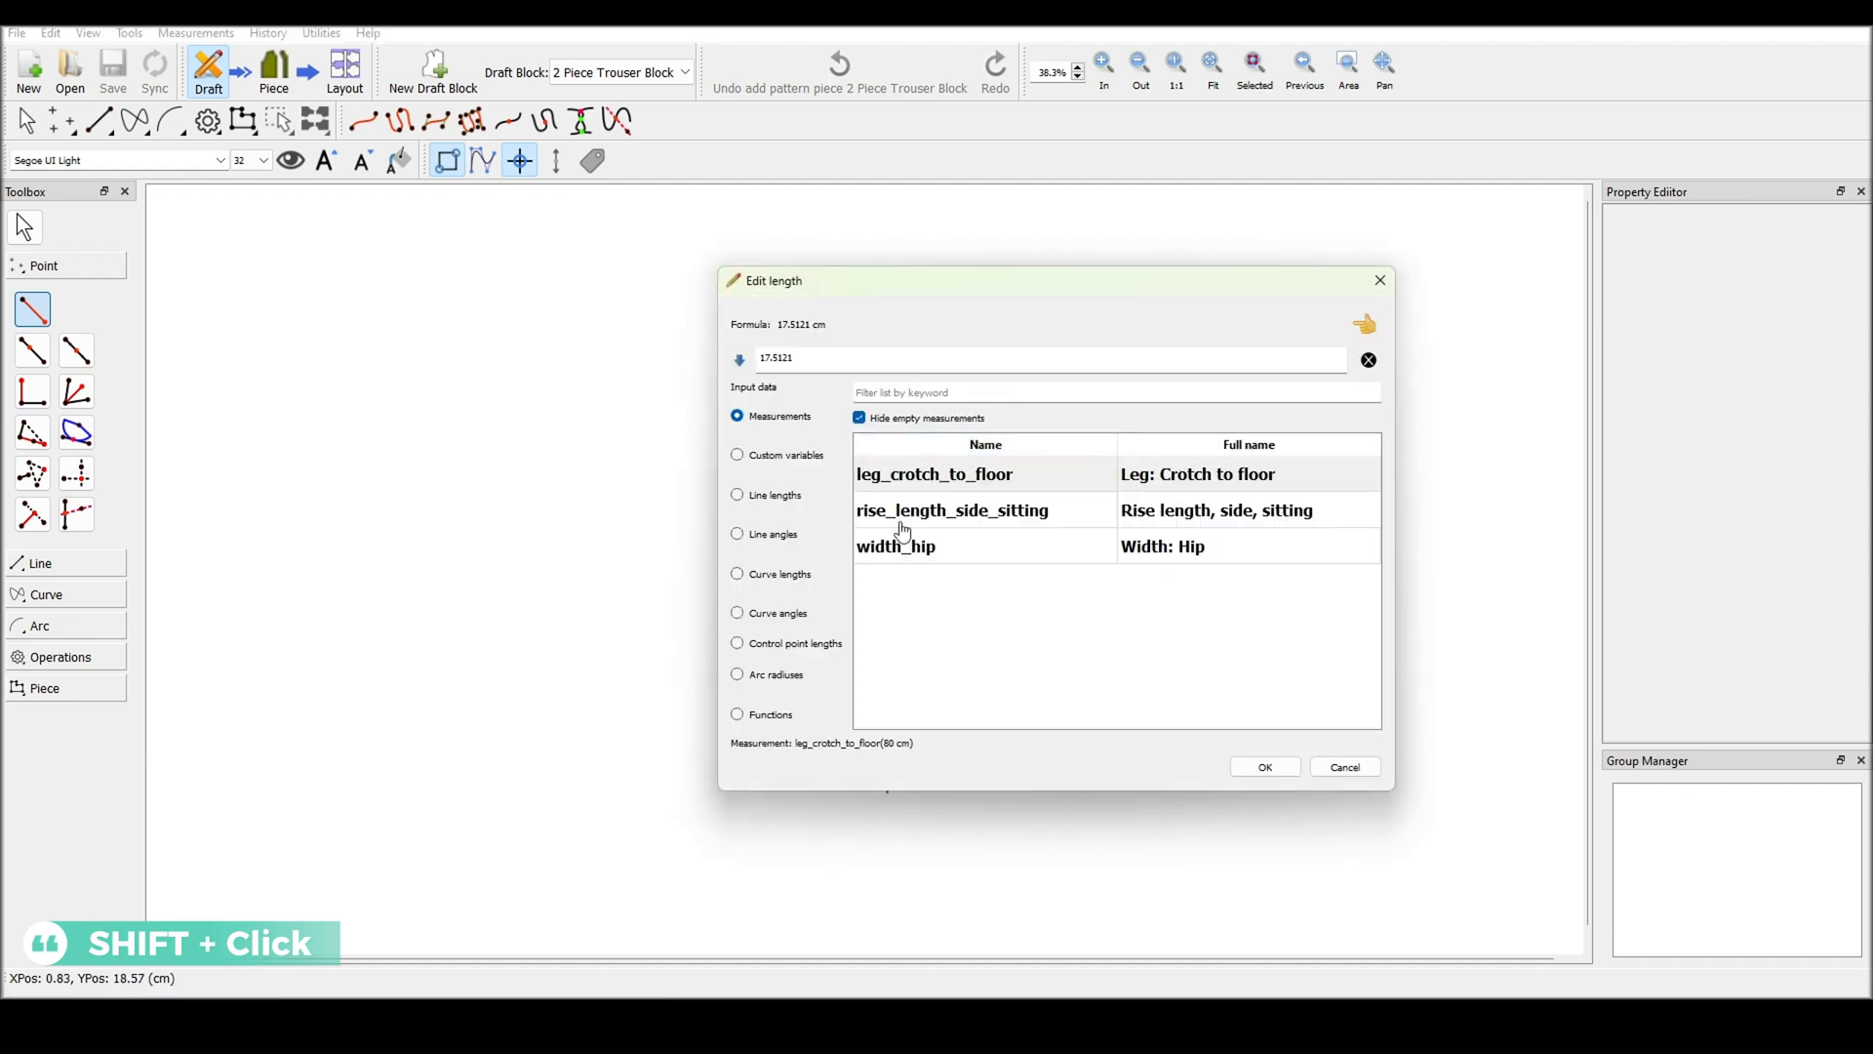
pyautogui.doubleClick(807, 356)
pyautogui.press('BackSpace')
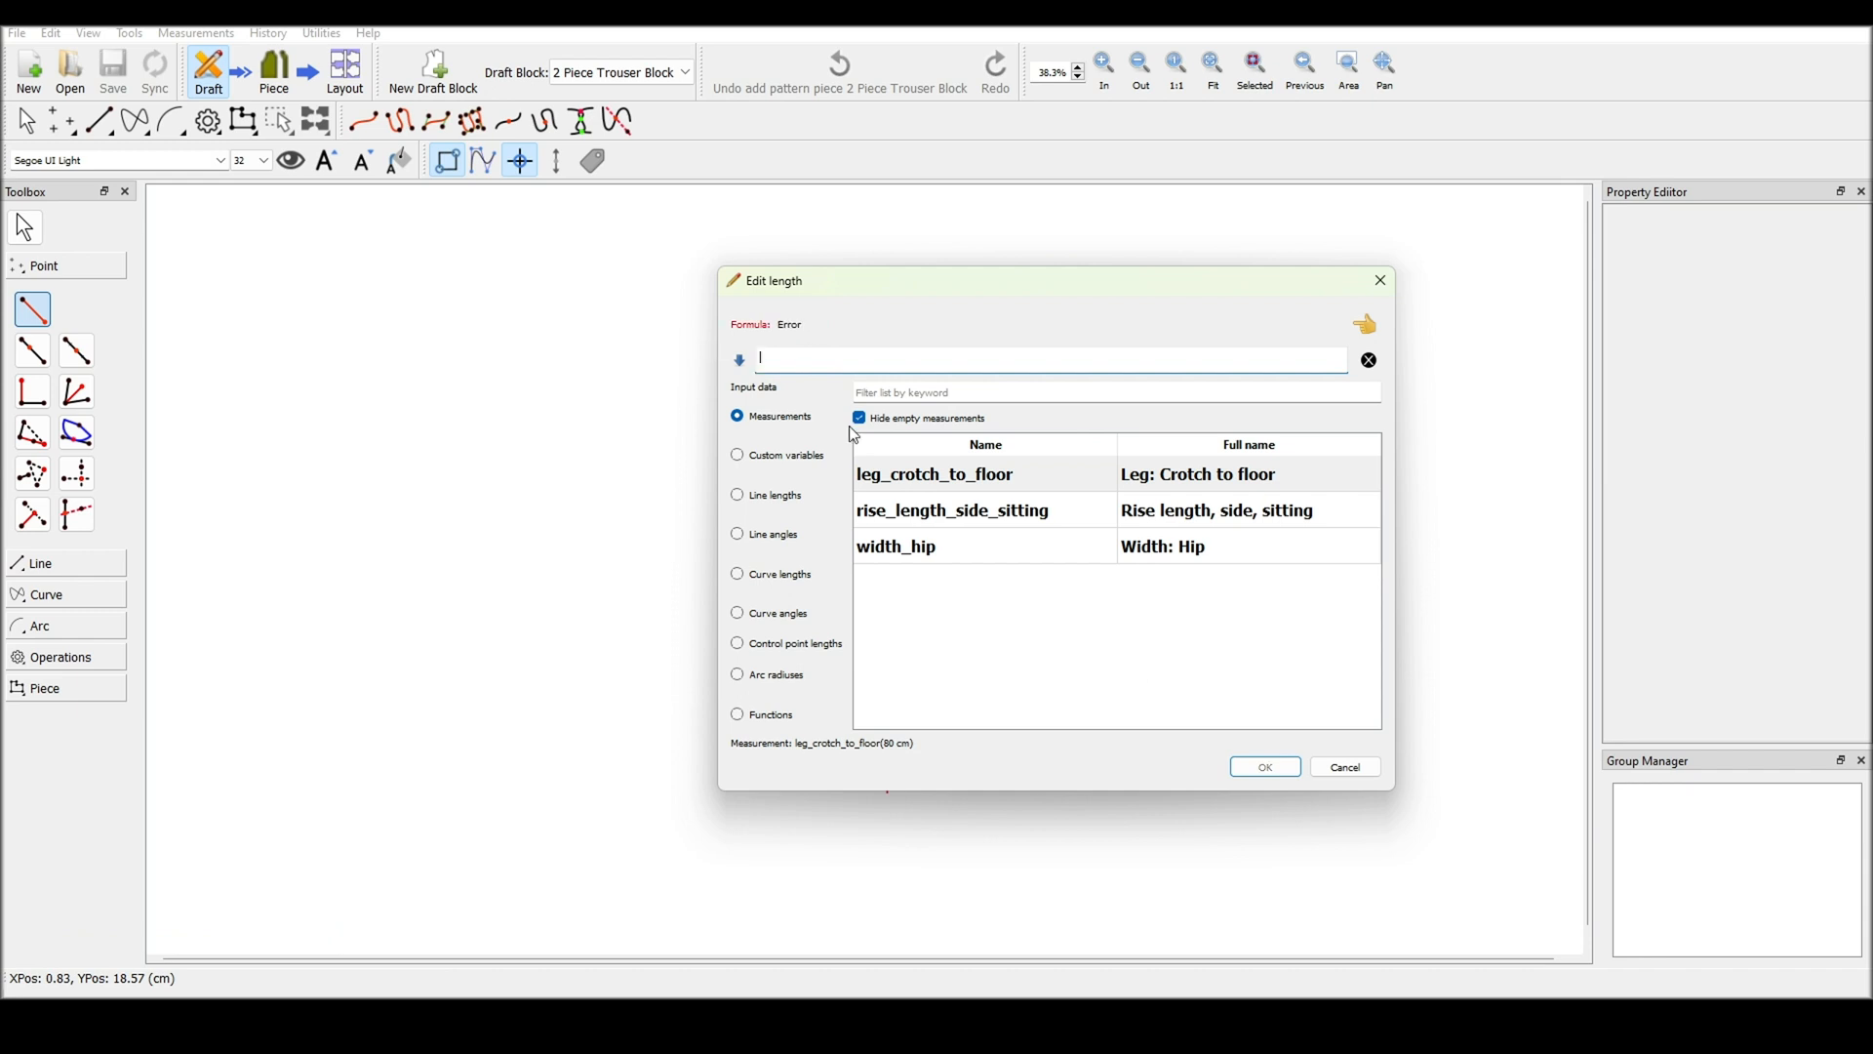
pyautogui.doubleClick(925, 514)
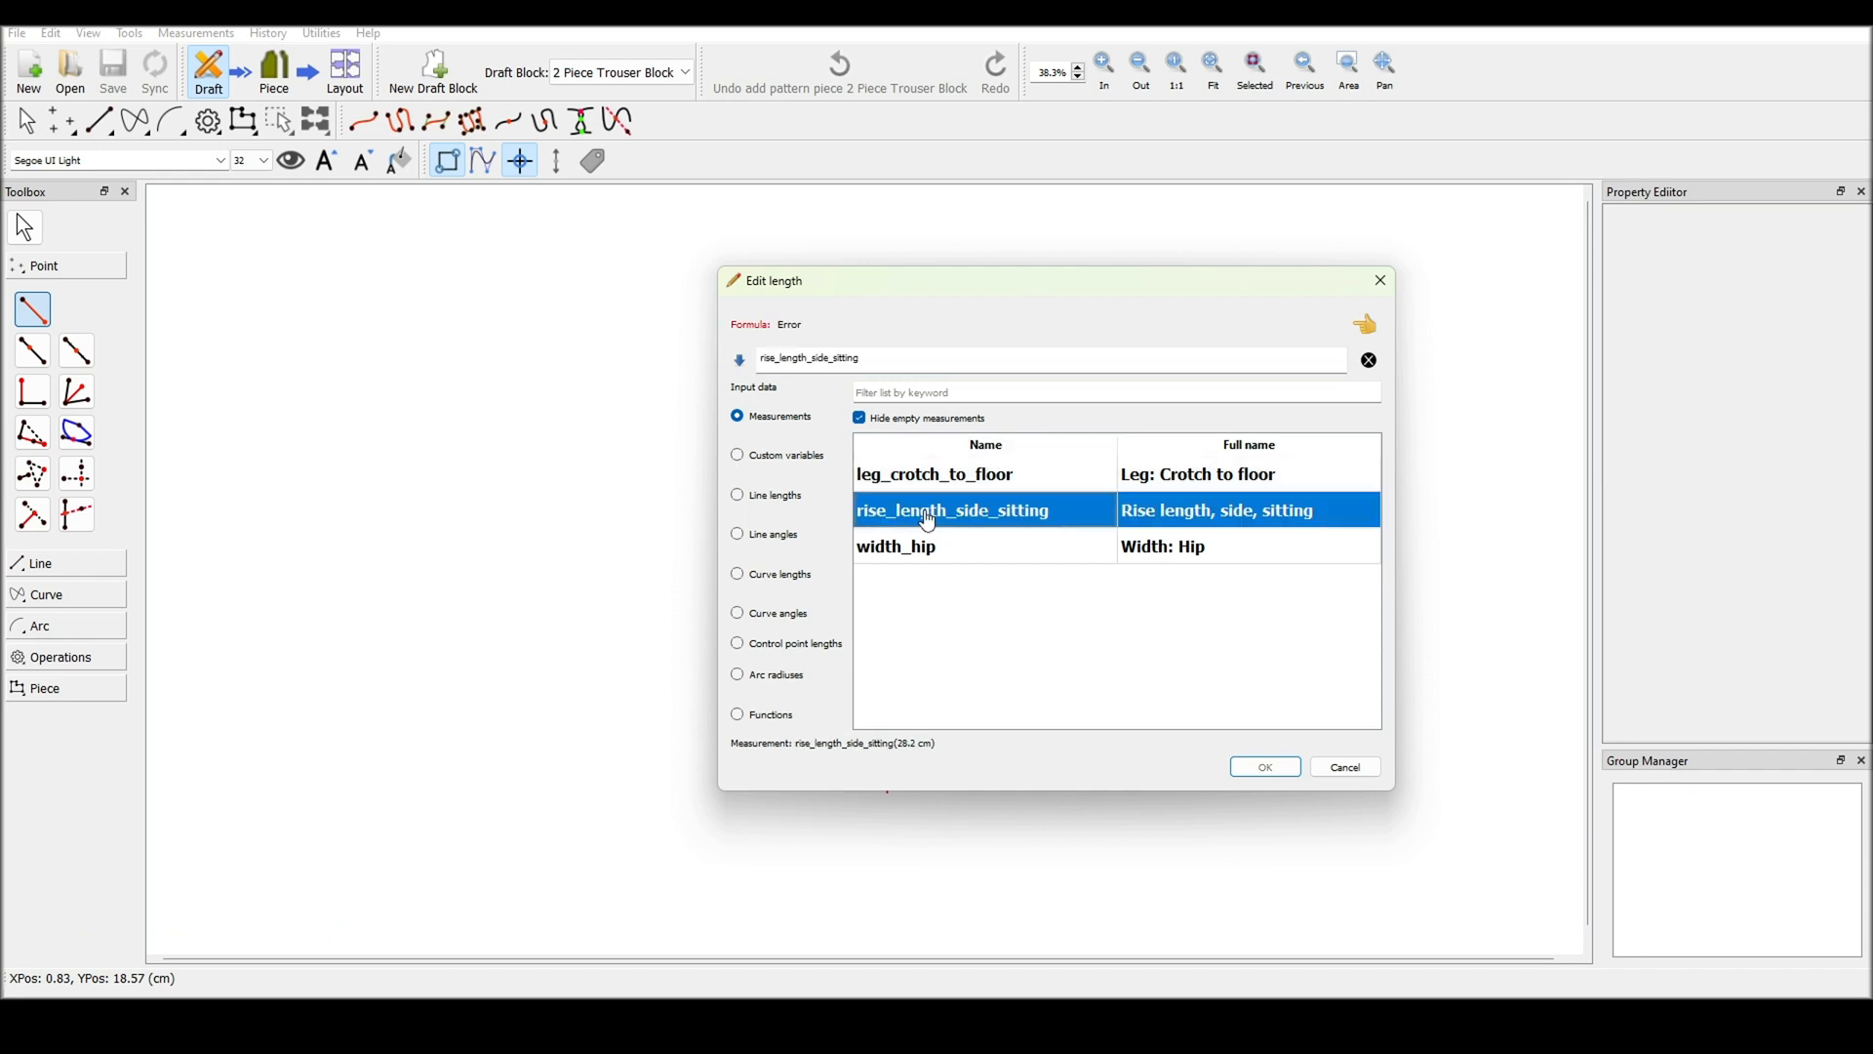
pyautogui.click(899, 361)
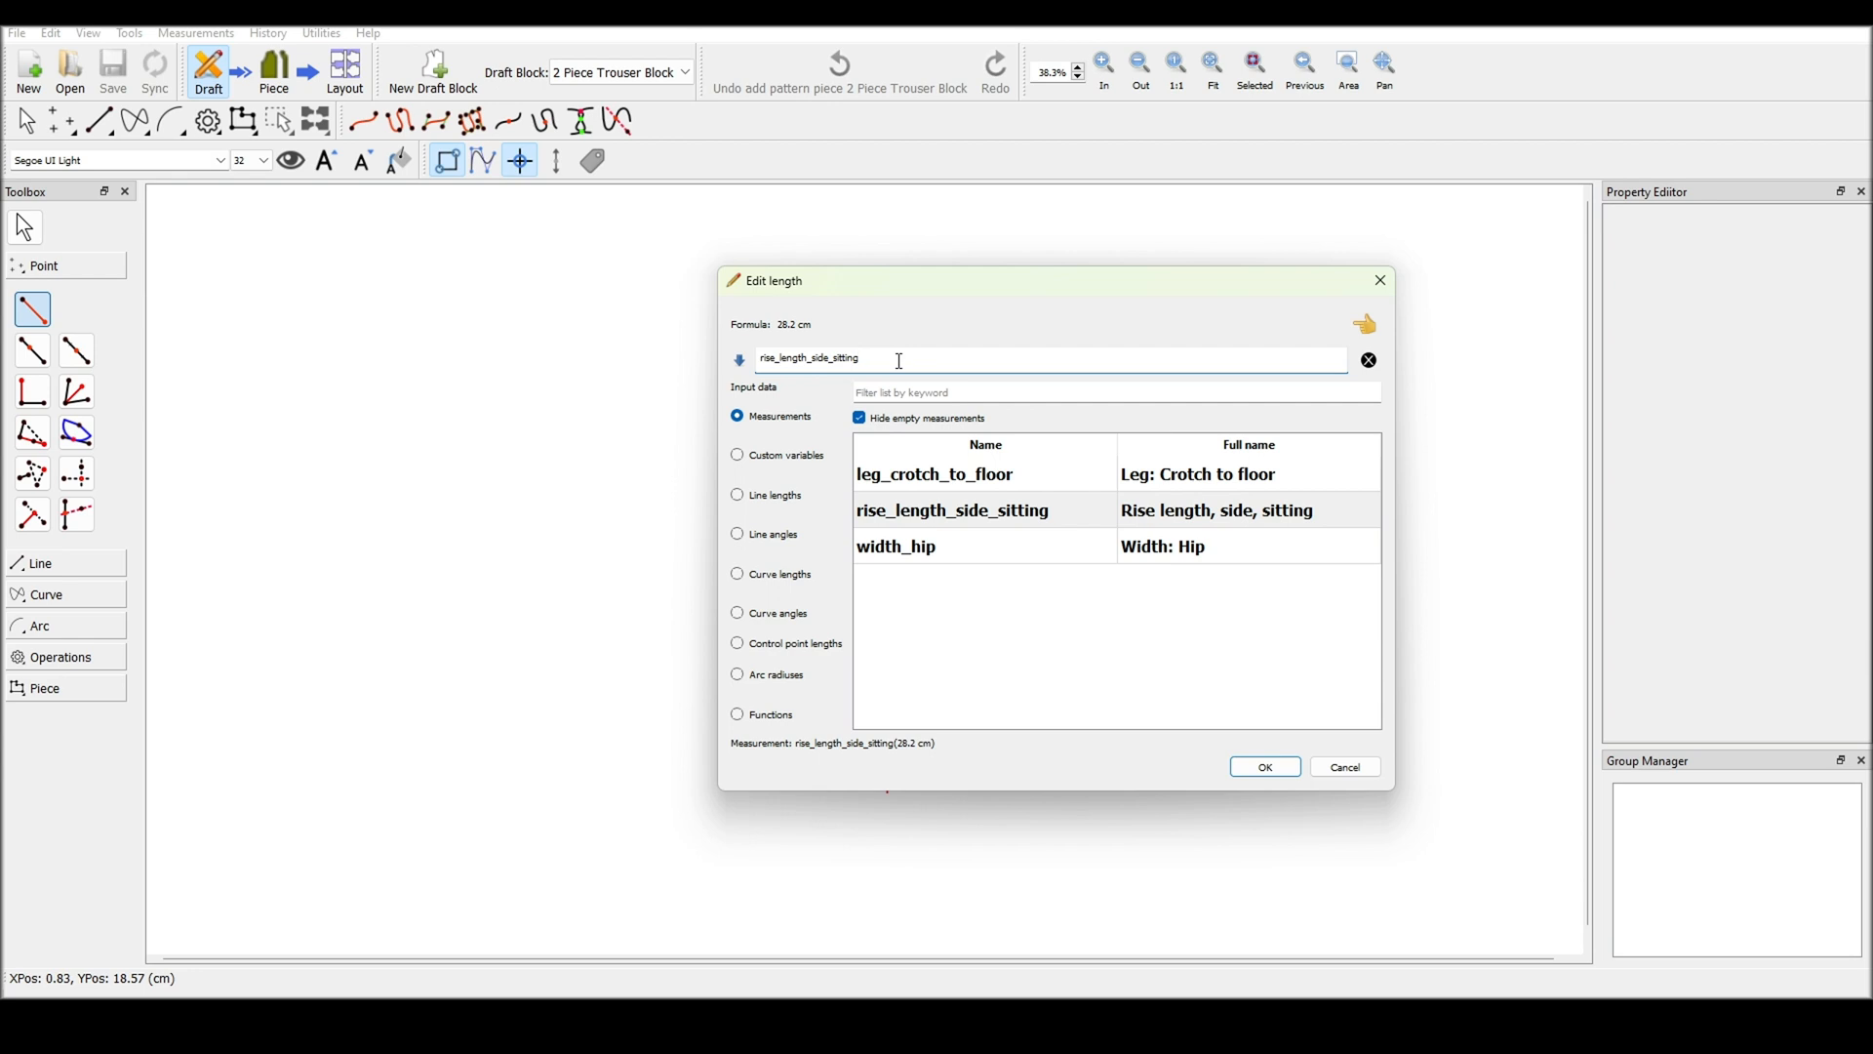
pyautogui.write('+ 2')
pyautogui.click(1274, 777)
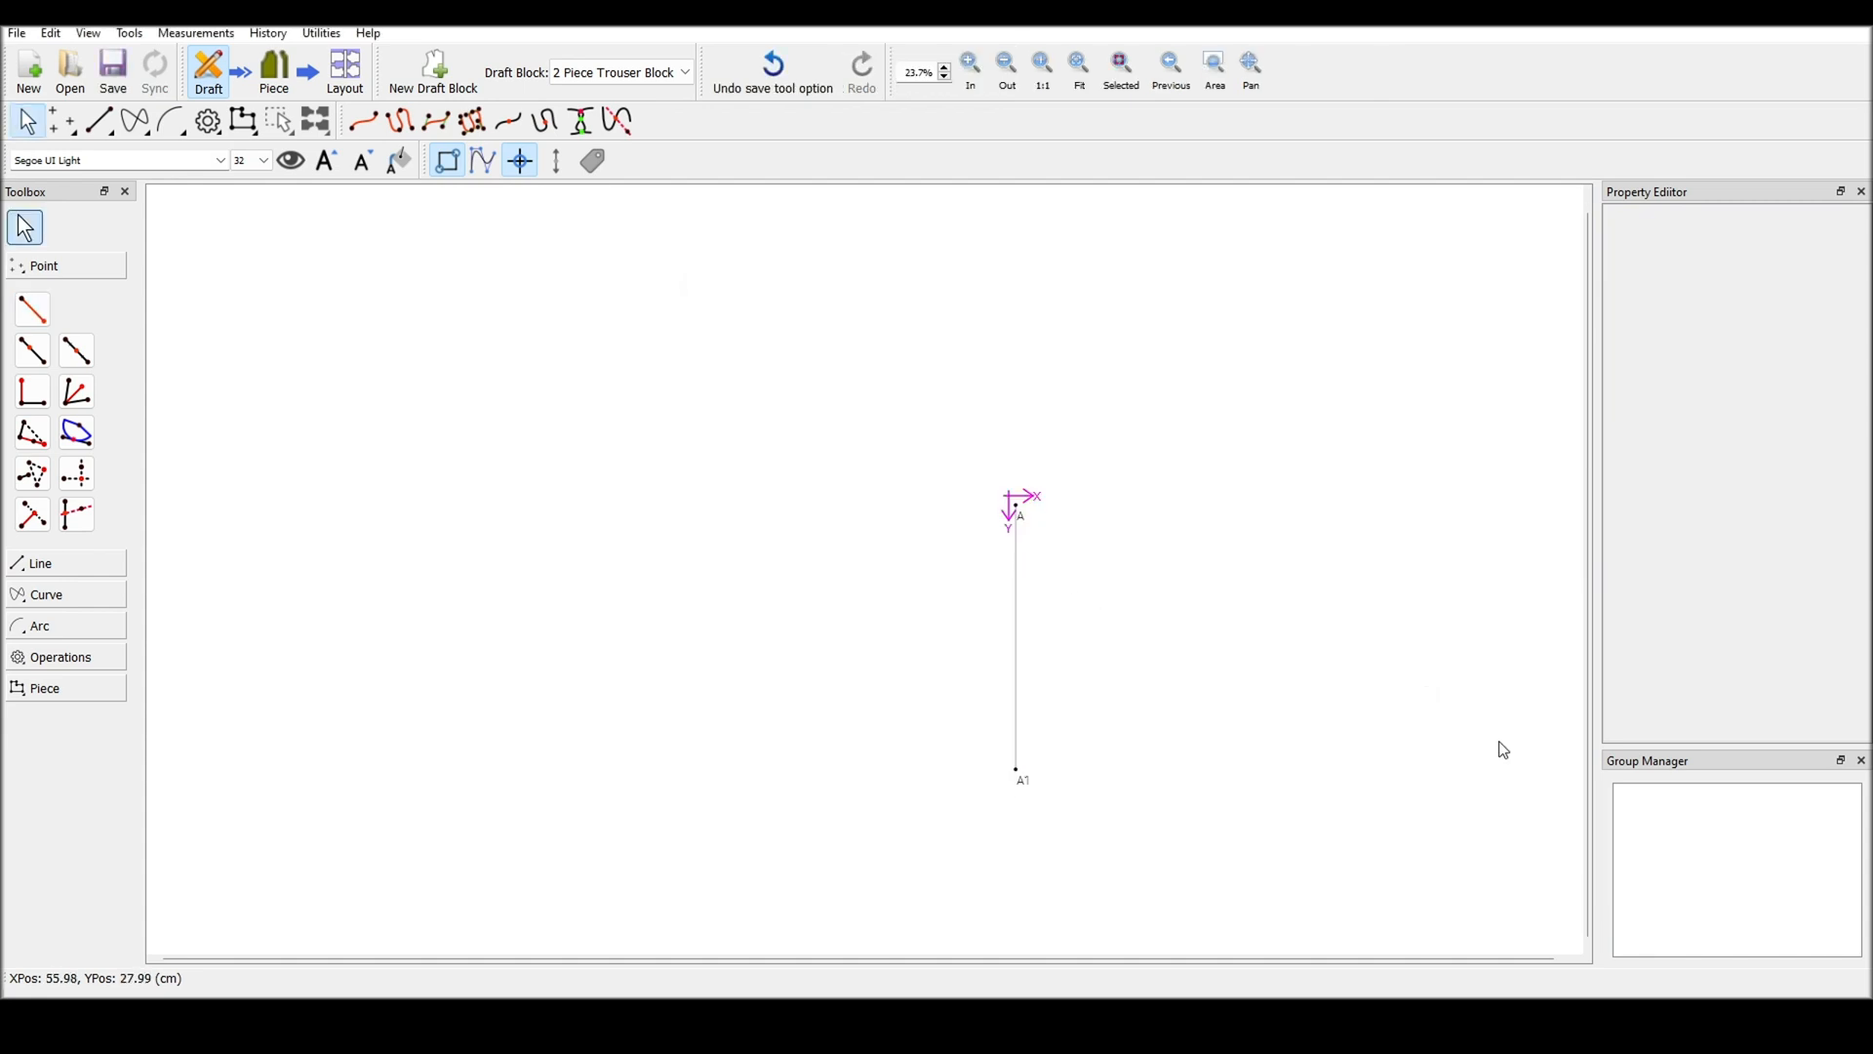
# Add a point below A1 at angle 270 with its length set to leg_crotch_to_floor
pyautogui.click(36, 325)
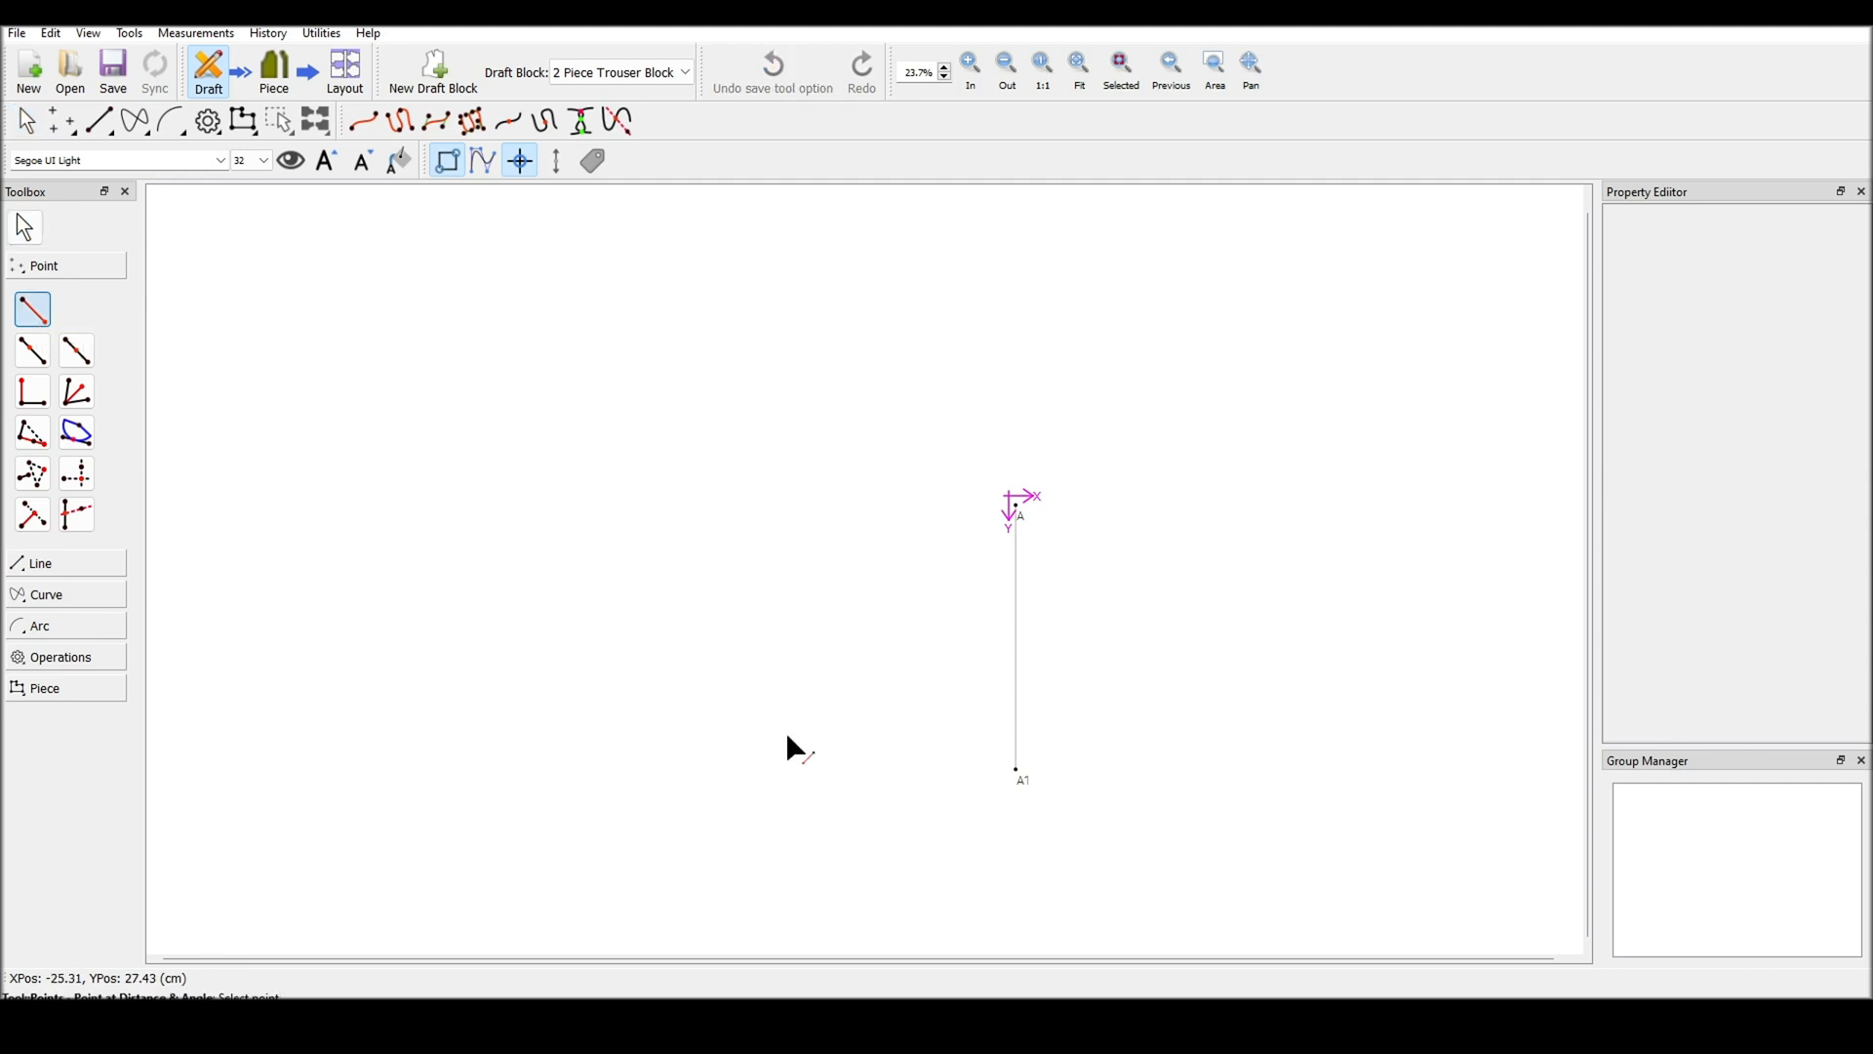
pyautogui.click(1015, 770)
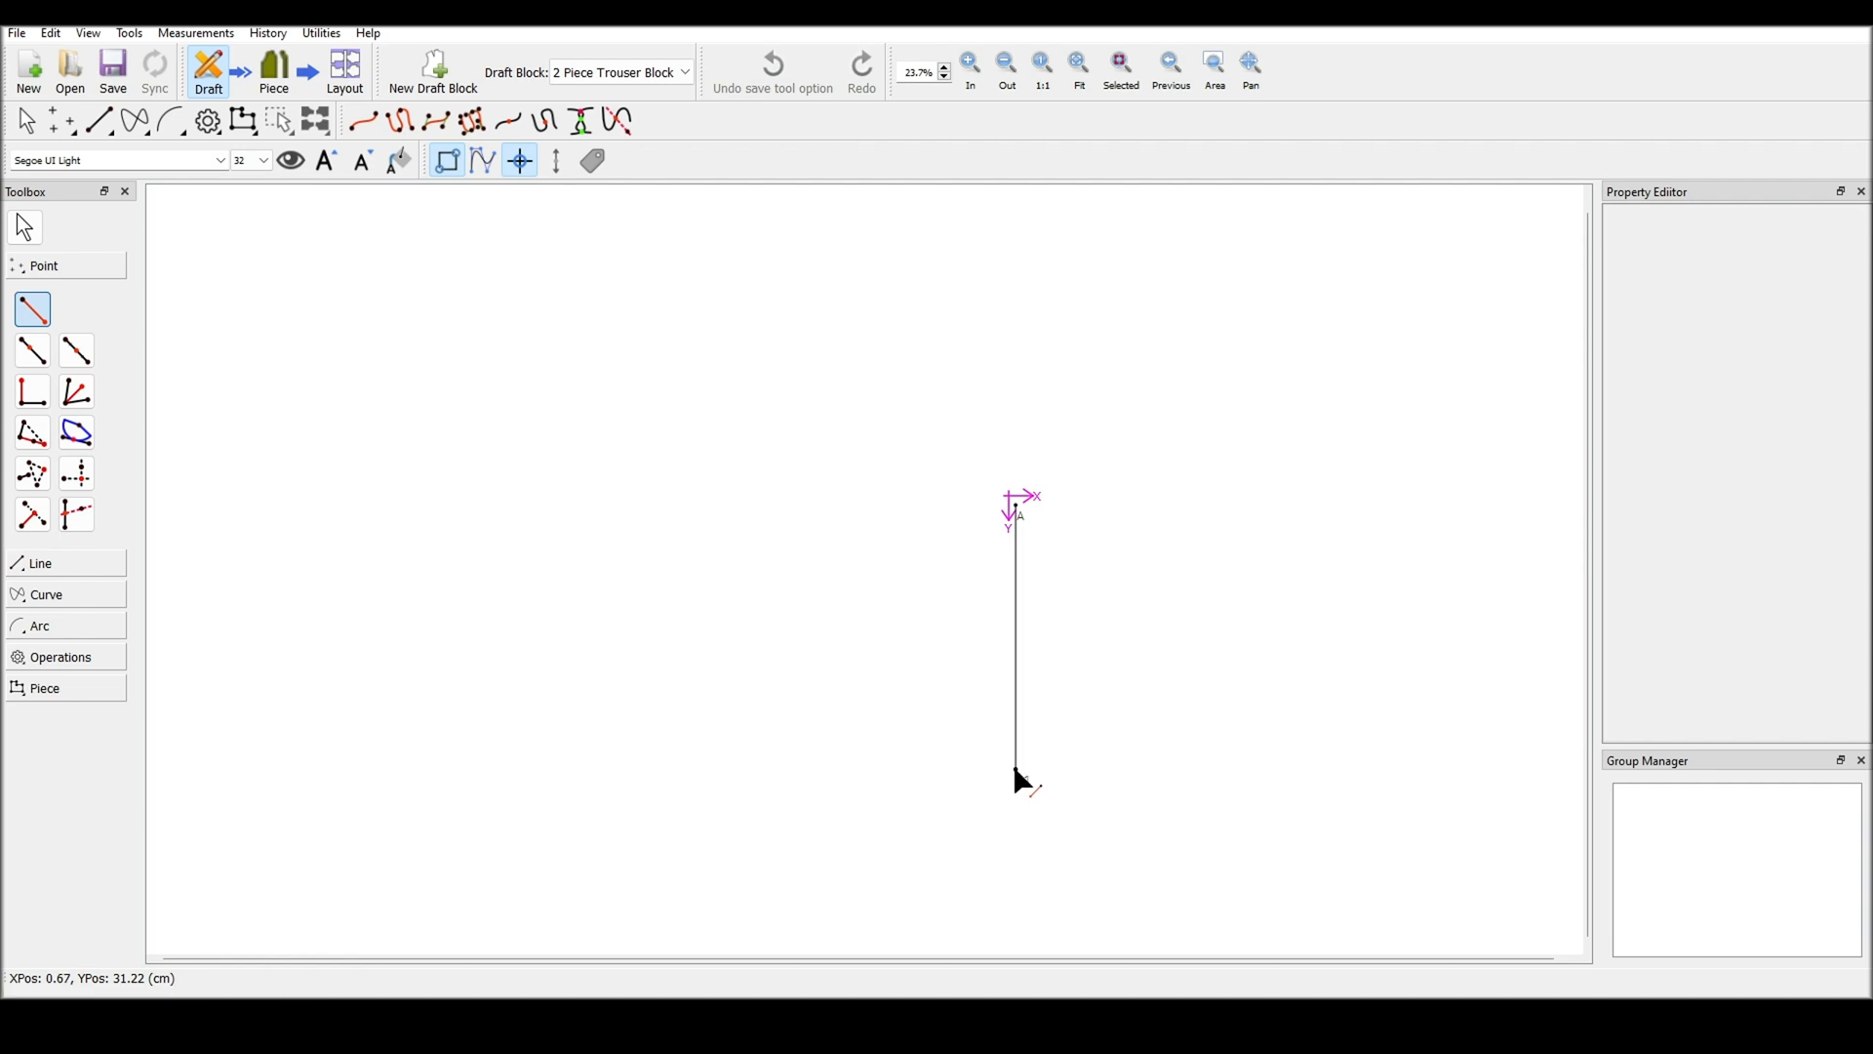
pyautogui.click(1020, 940)
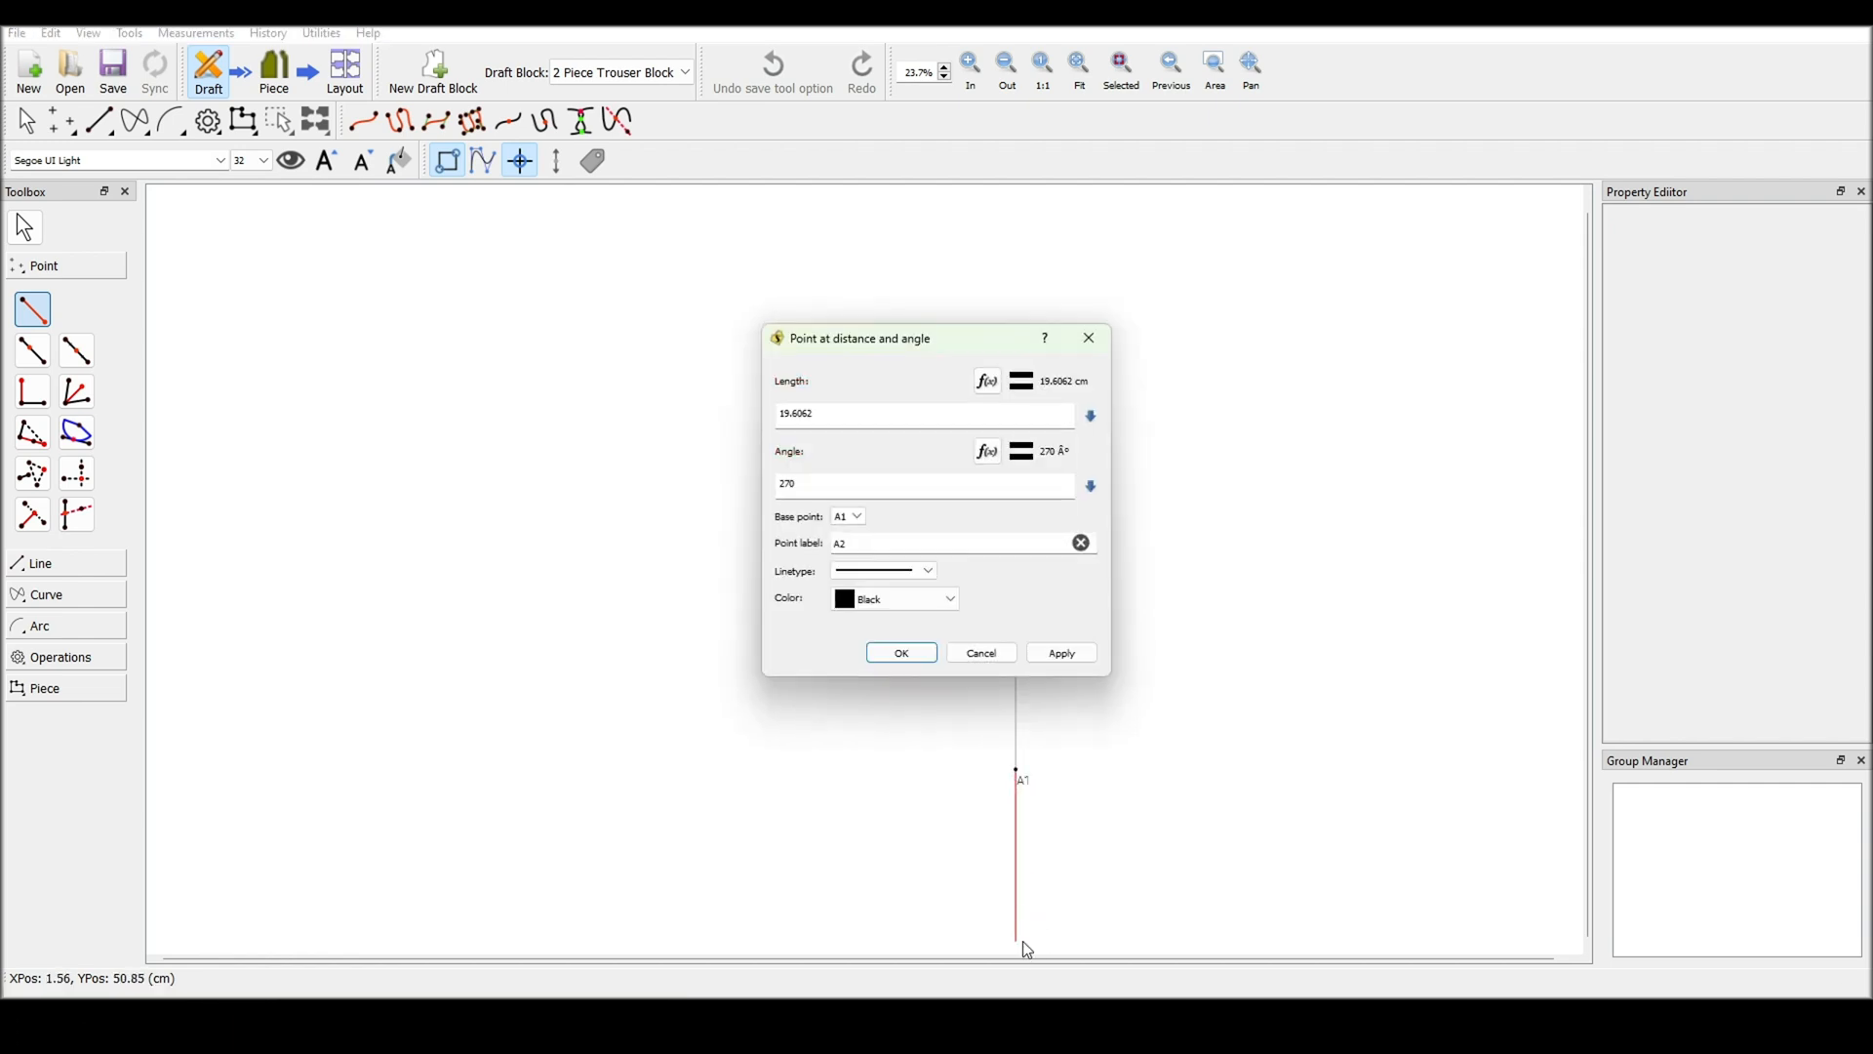
pyautogui.click(989, 382)
pyautogui.doubleClick(930, 476)
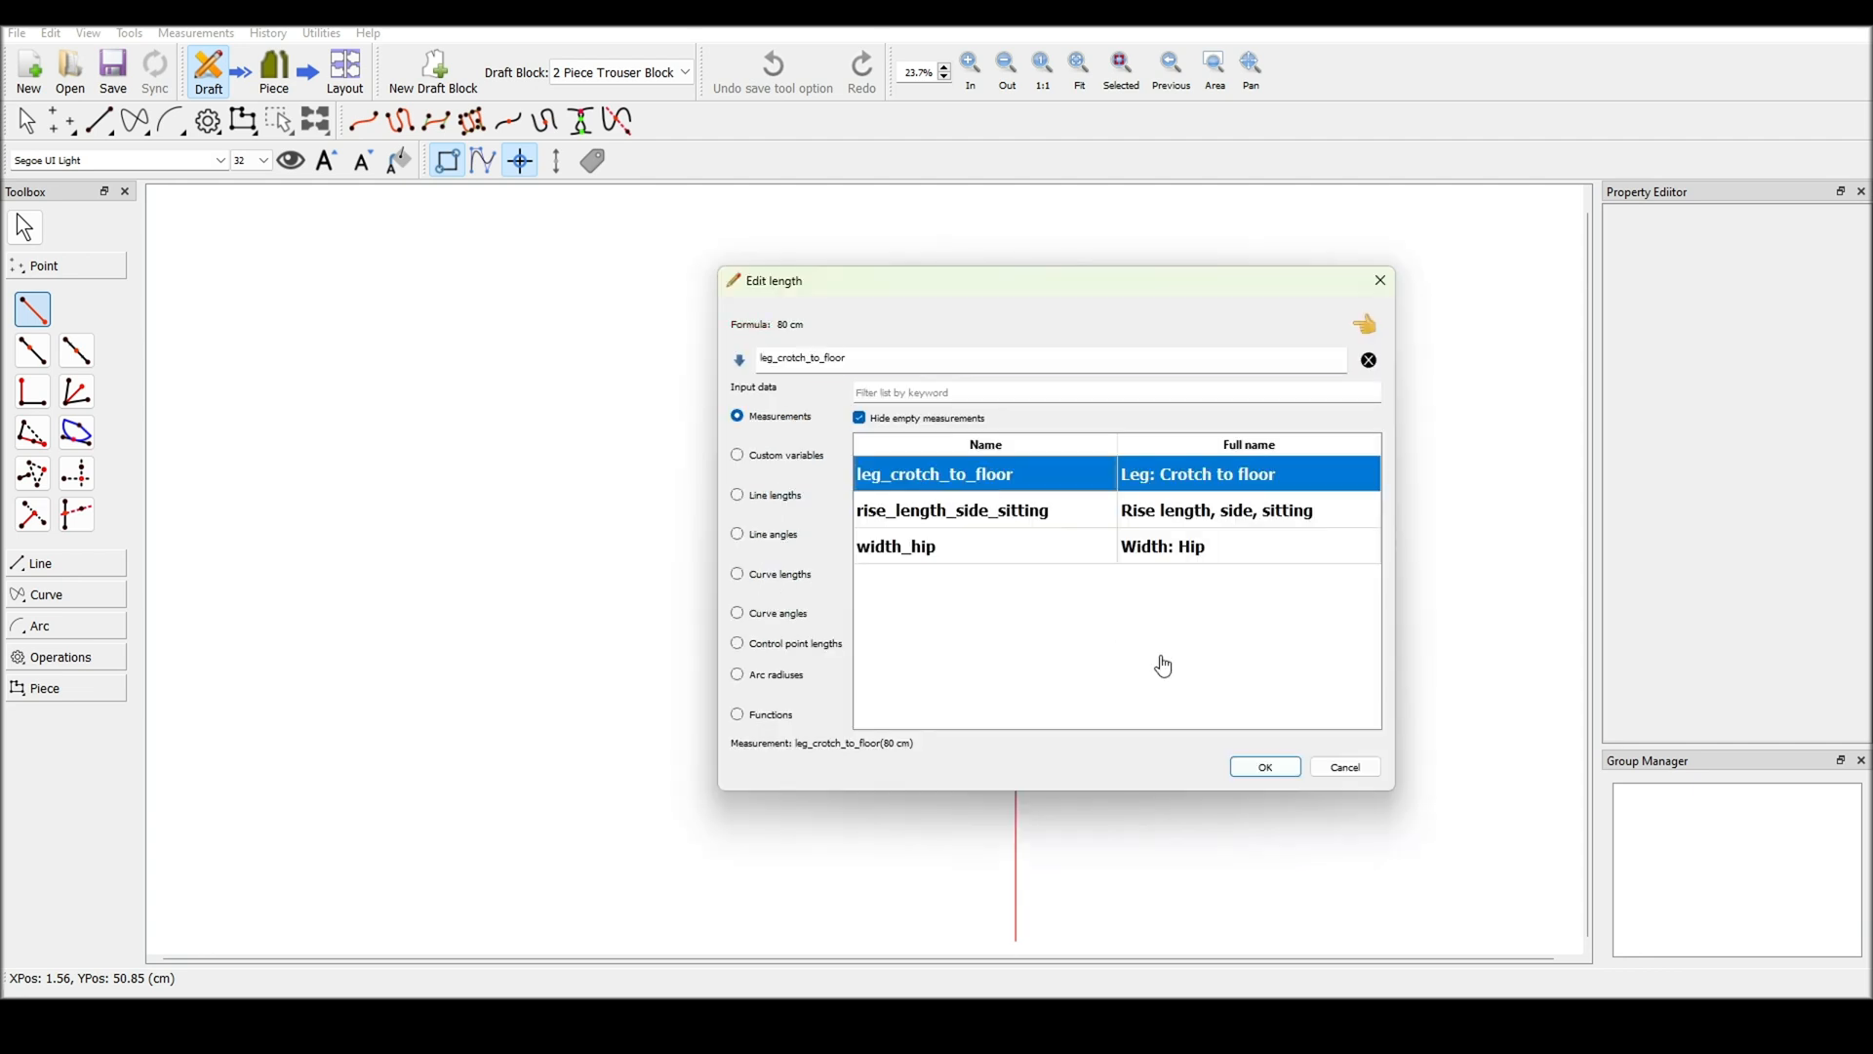
pyautogui.click(1265, 767)
pyautogui.click(916, 655)
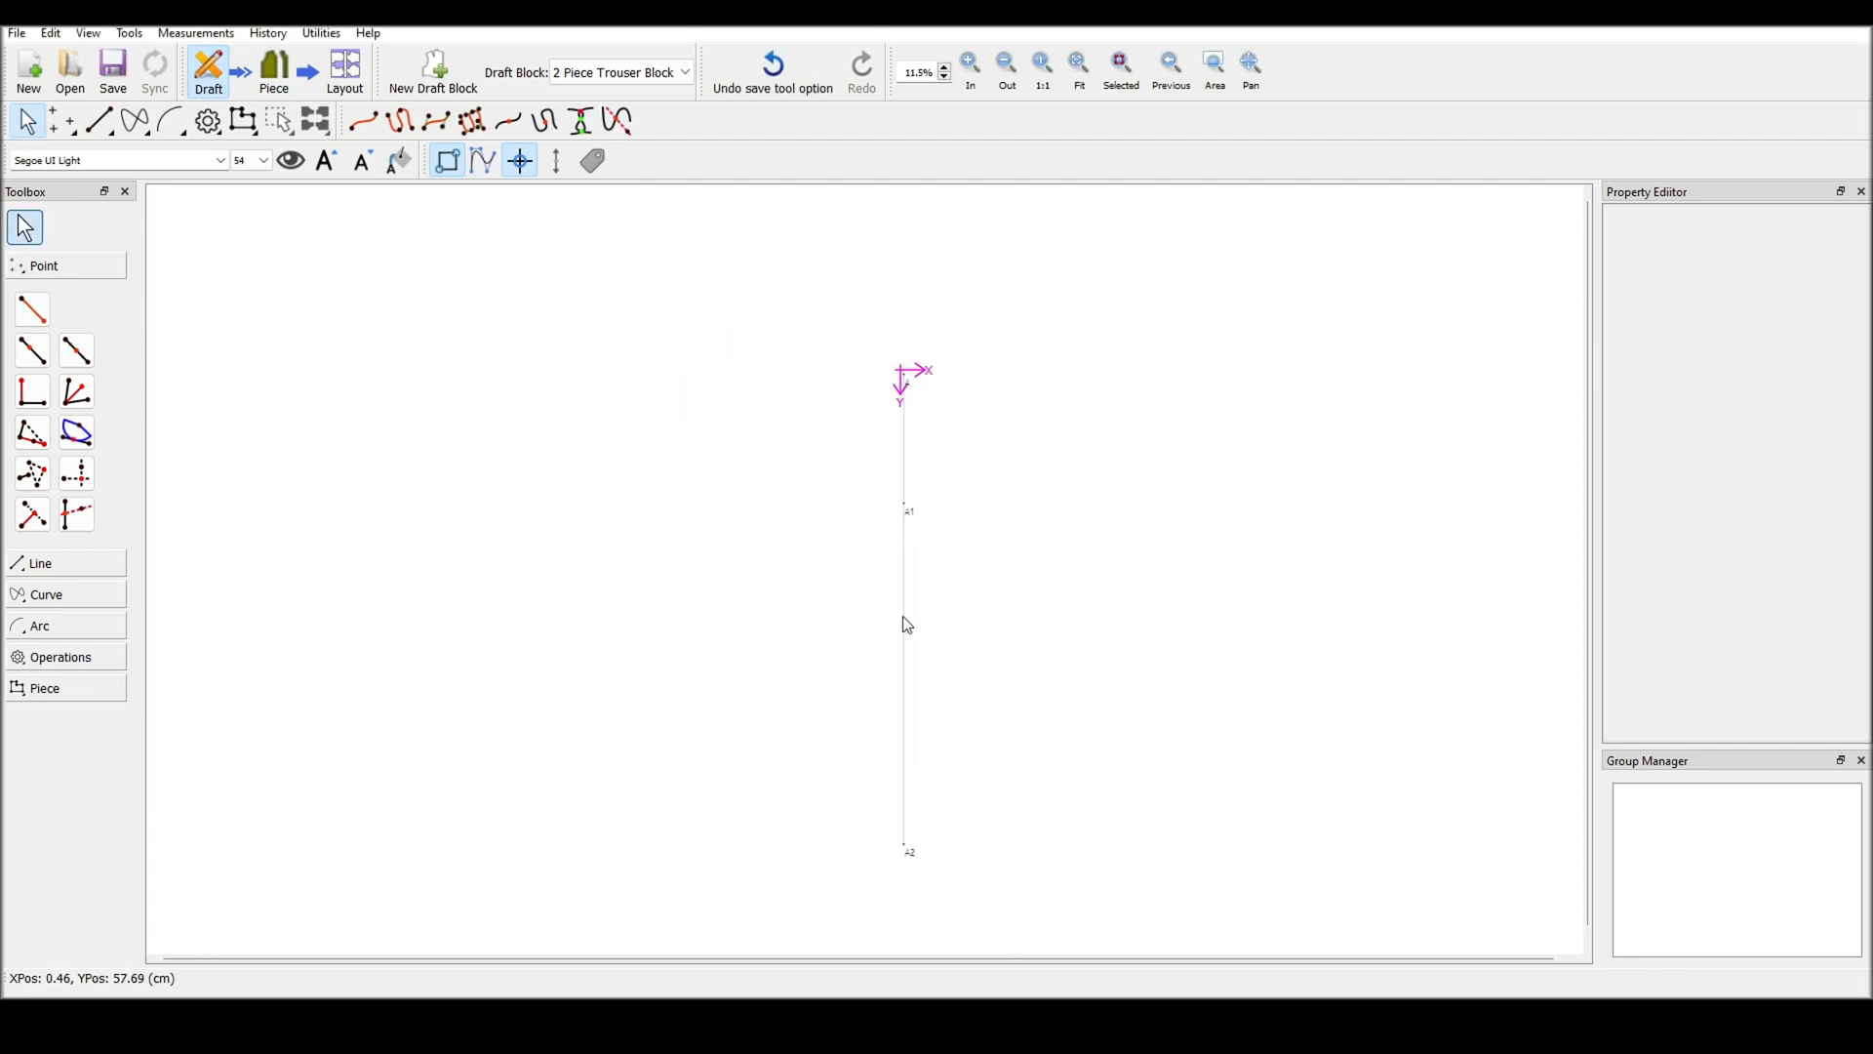
# Add a midpoint on the line between points A1 and A2, using the length CurrentLength/2
pyautogui.click(76, 350)
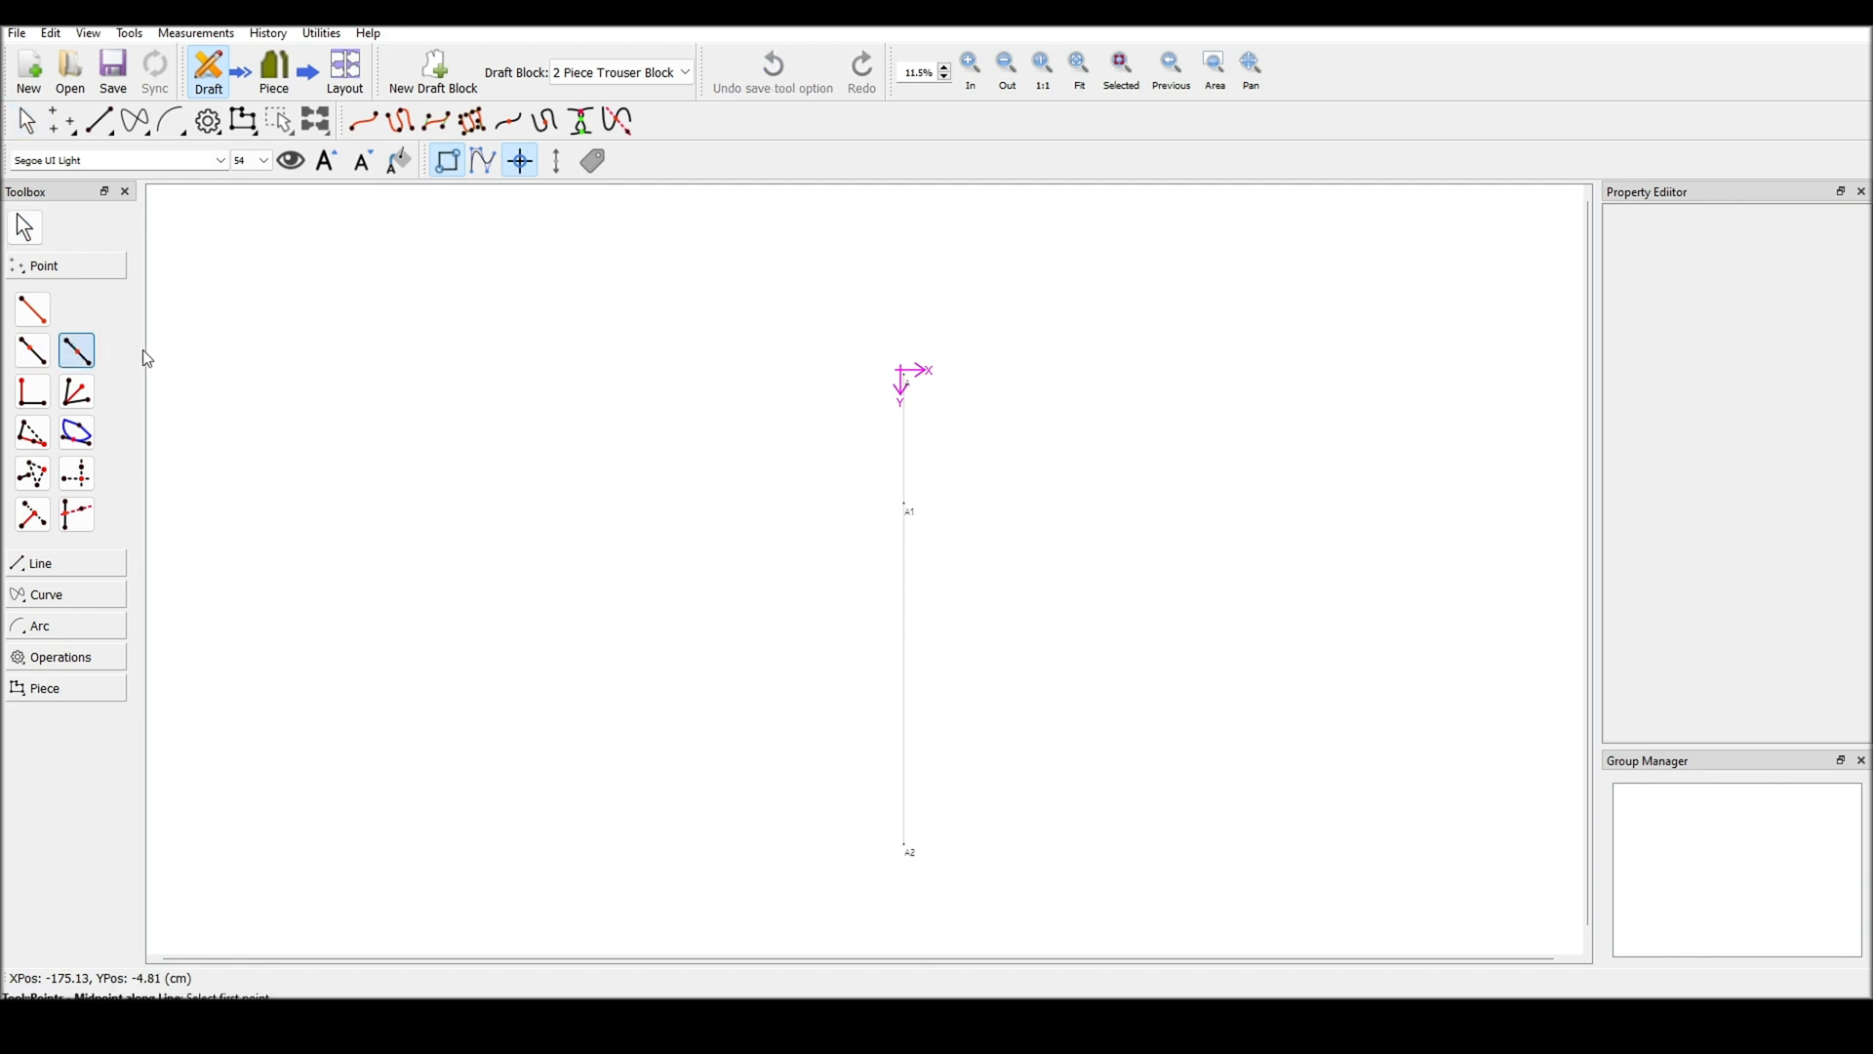
pyautogui.click(904, 504)
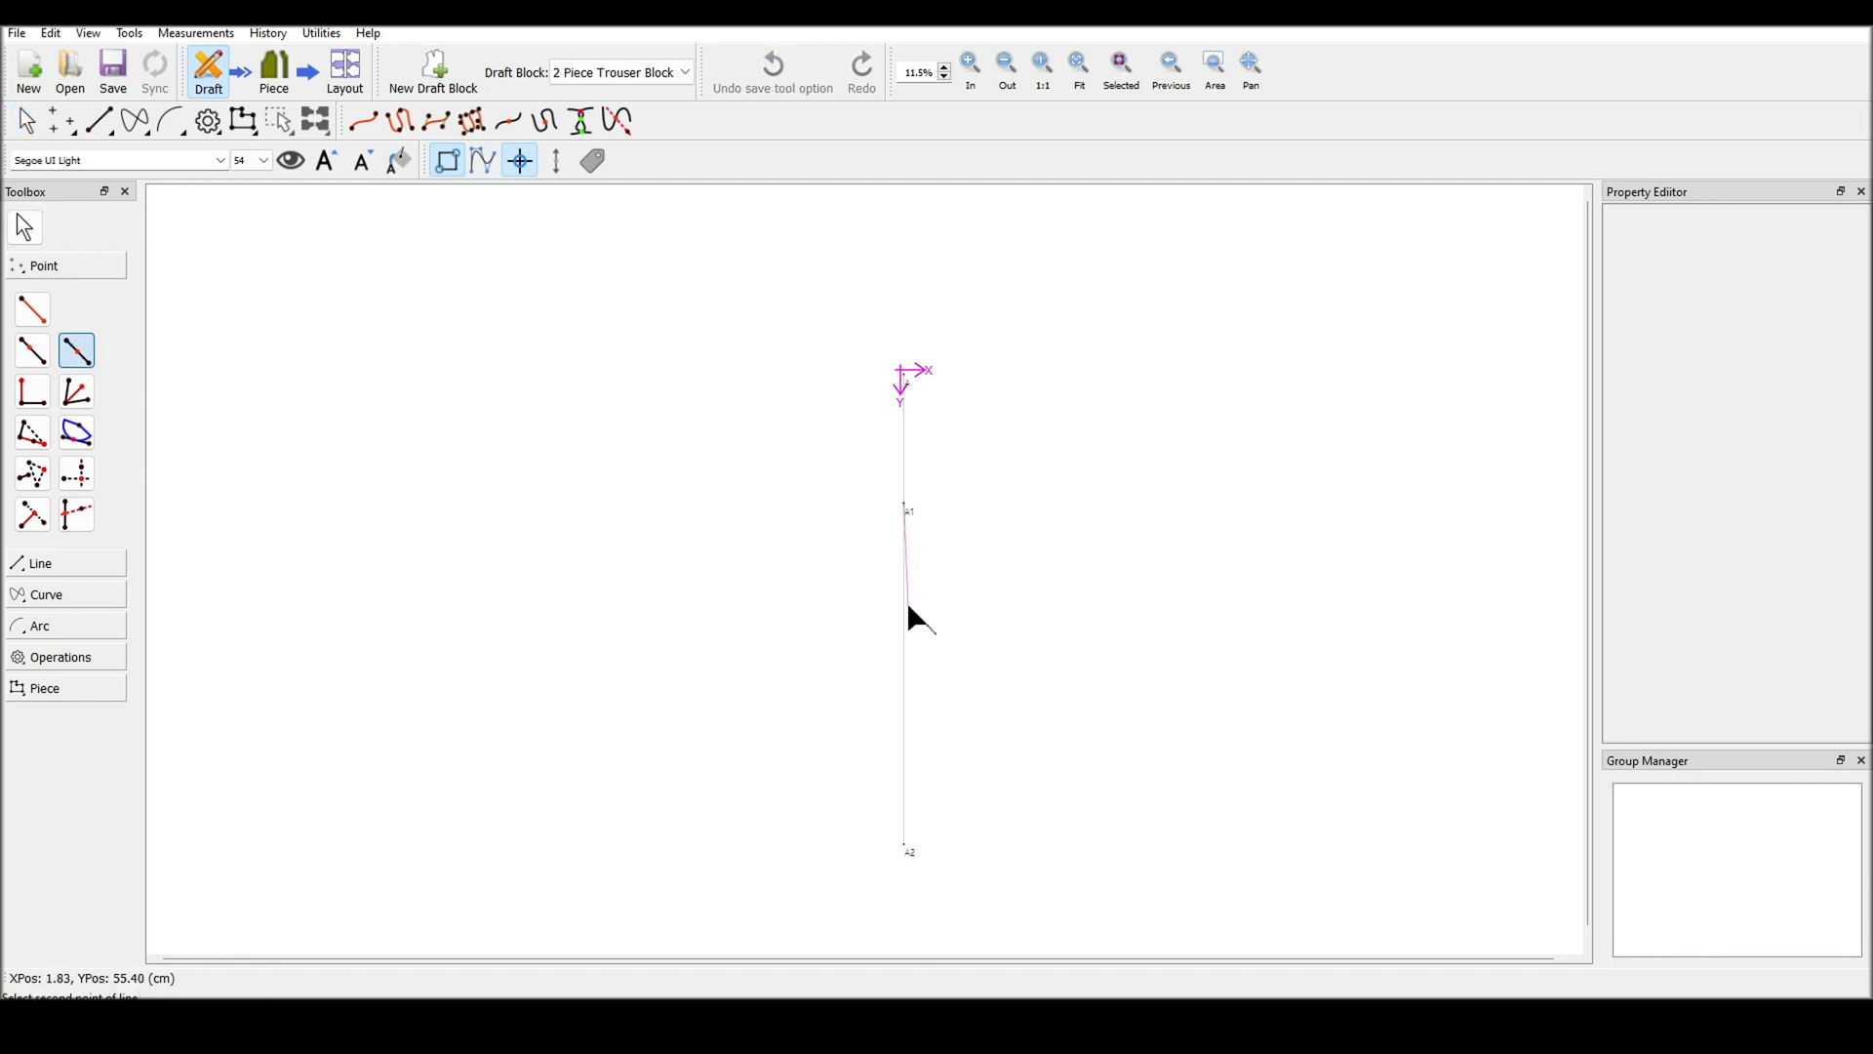
pyautogui.click(904, 843)
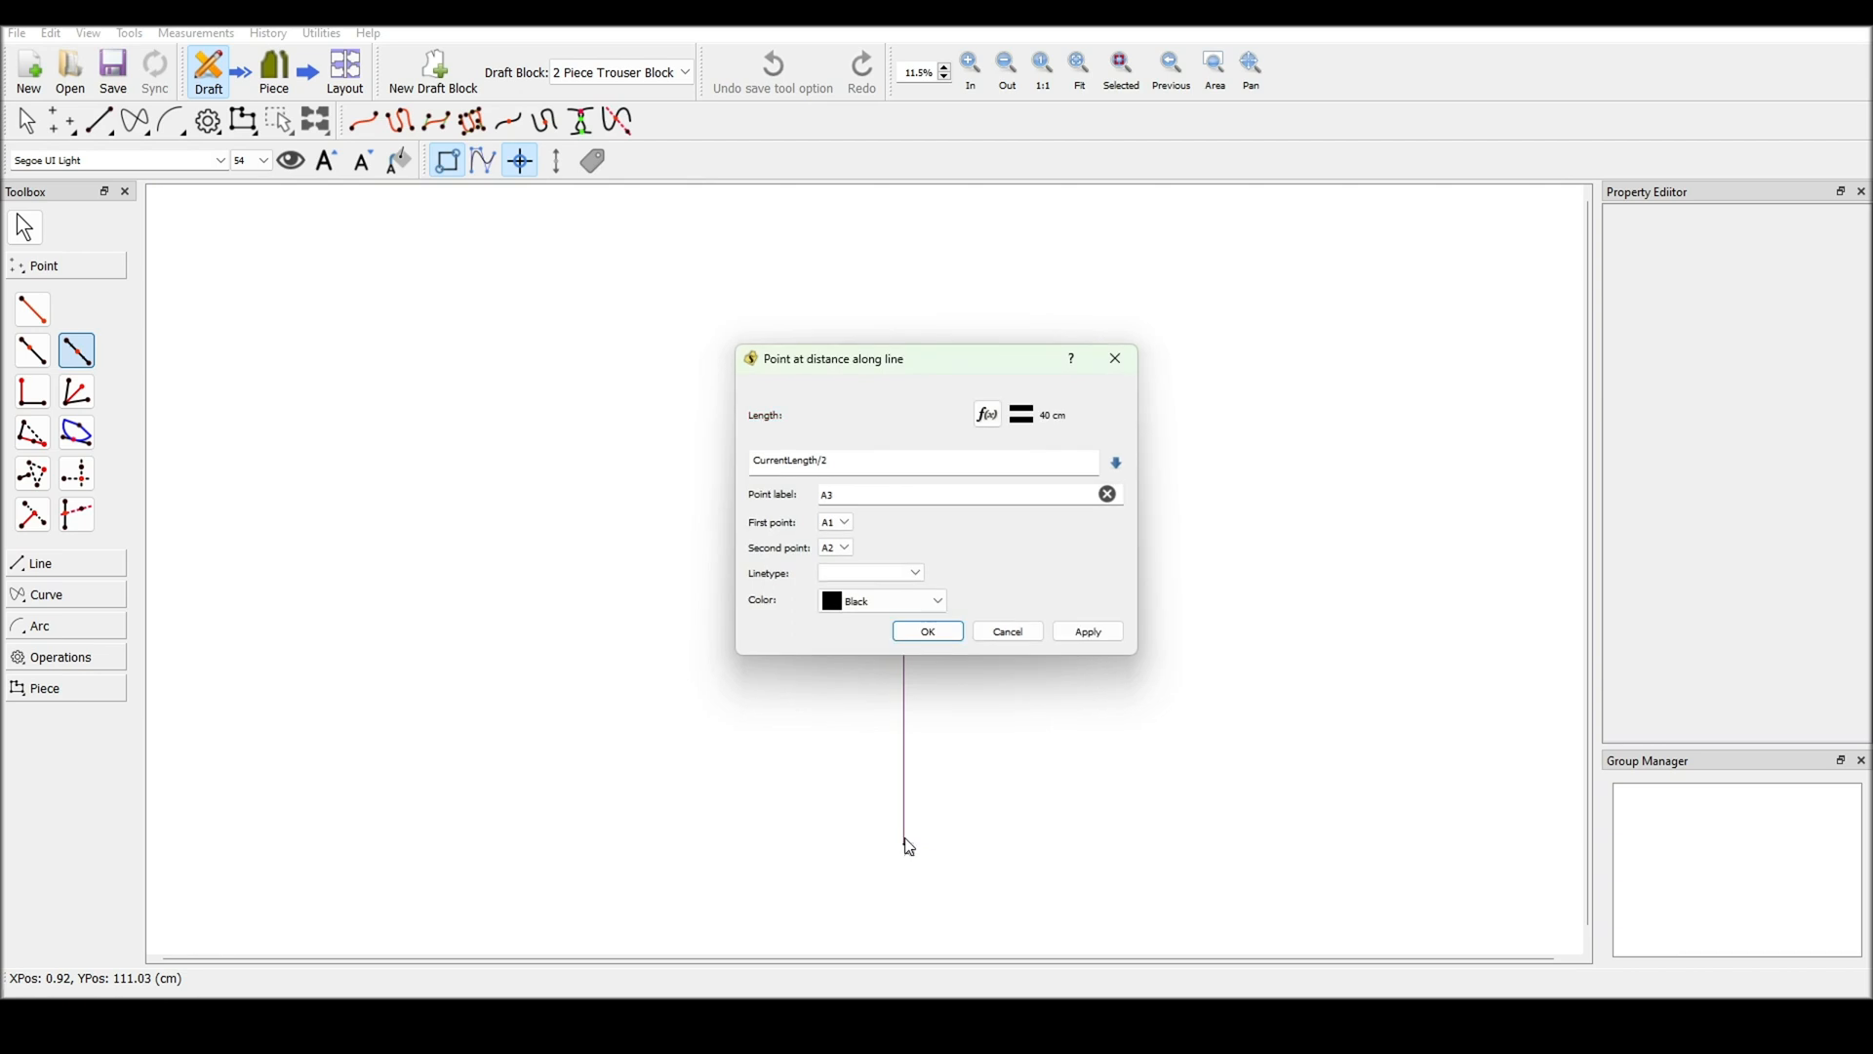
pyautogui.click(948, 629)
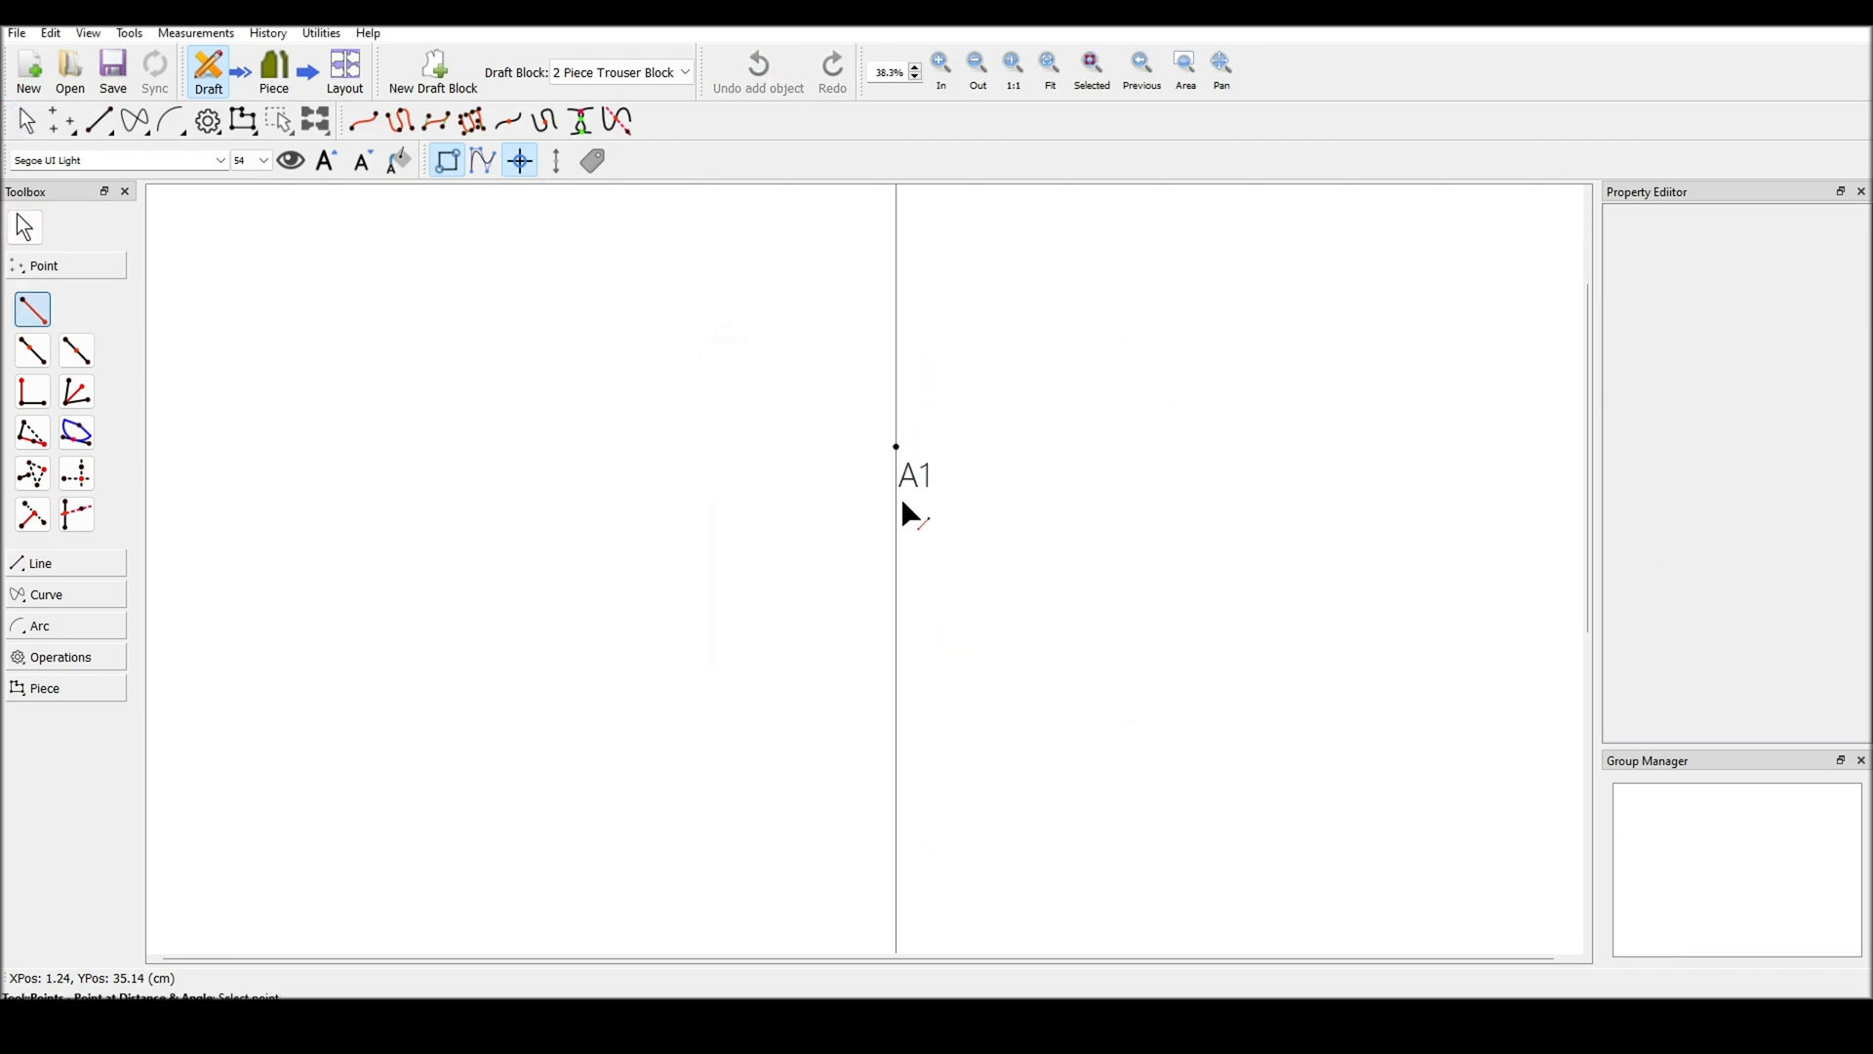
# Add a point horizontally from A1 at angle 180 with the length formula width_hip/4 +4
pyautogui.scroll(2, 899, 493)
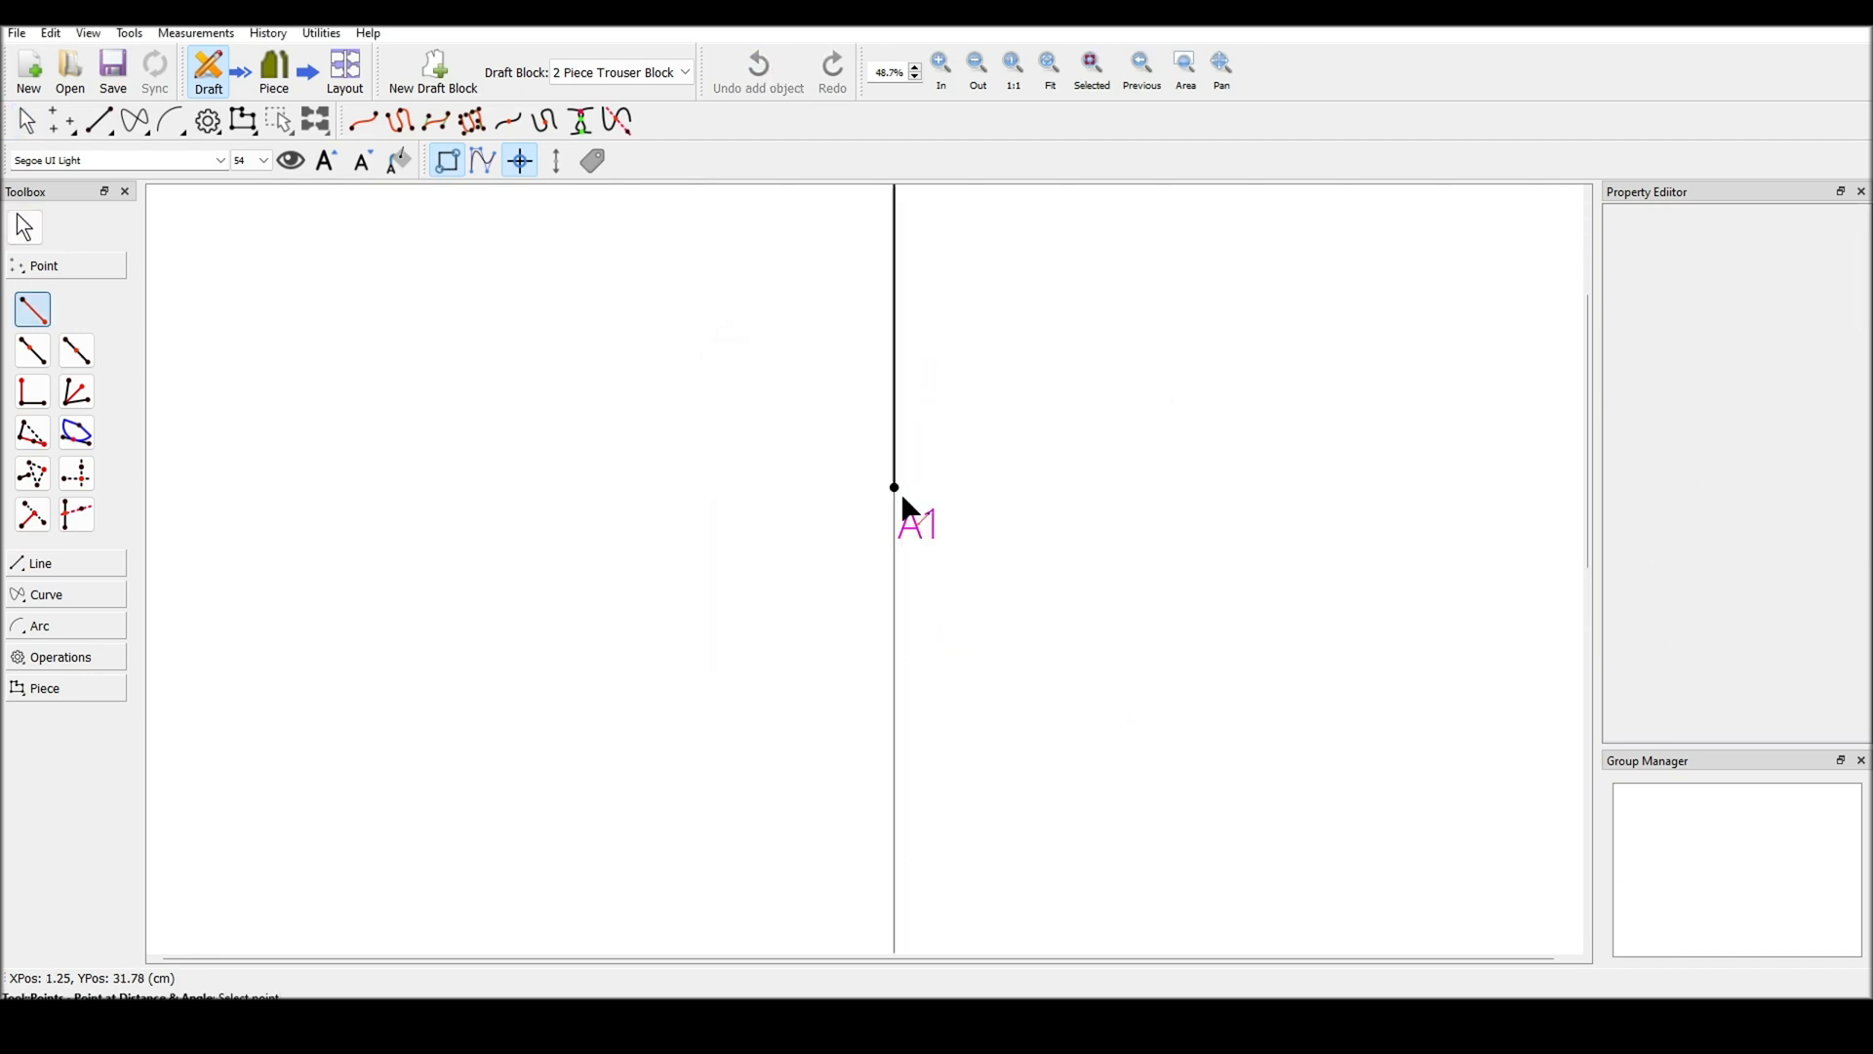
pyautogui.click(896, 488)
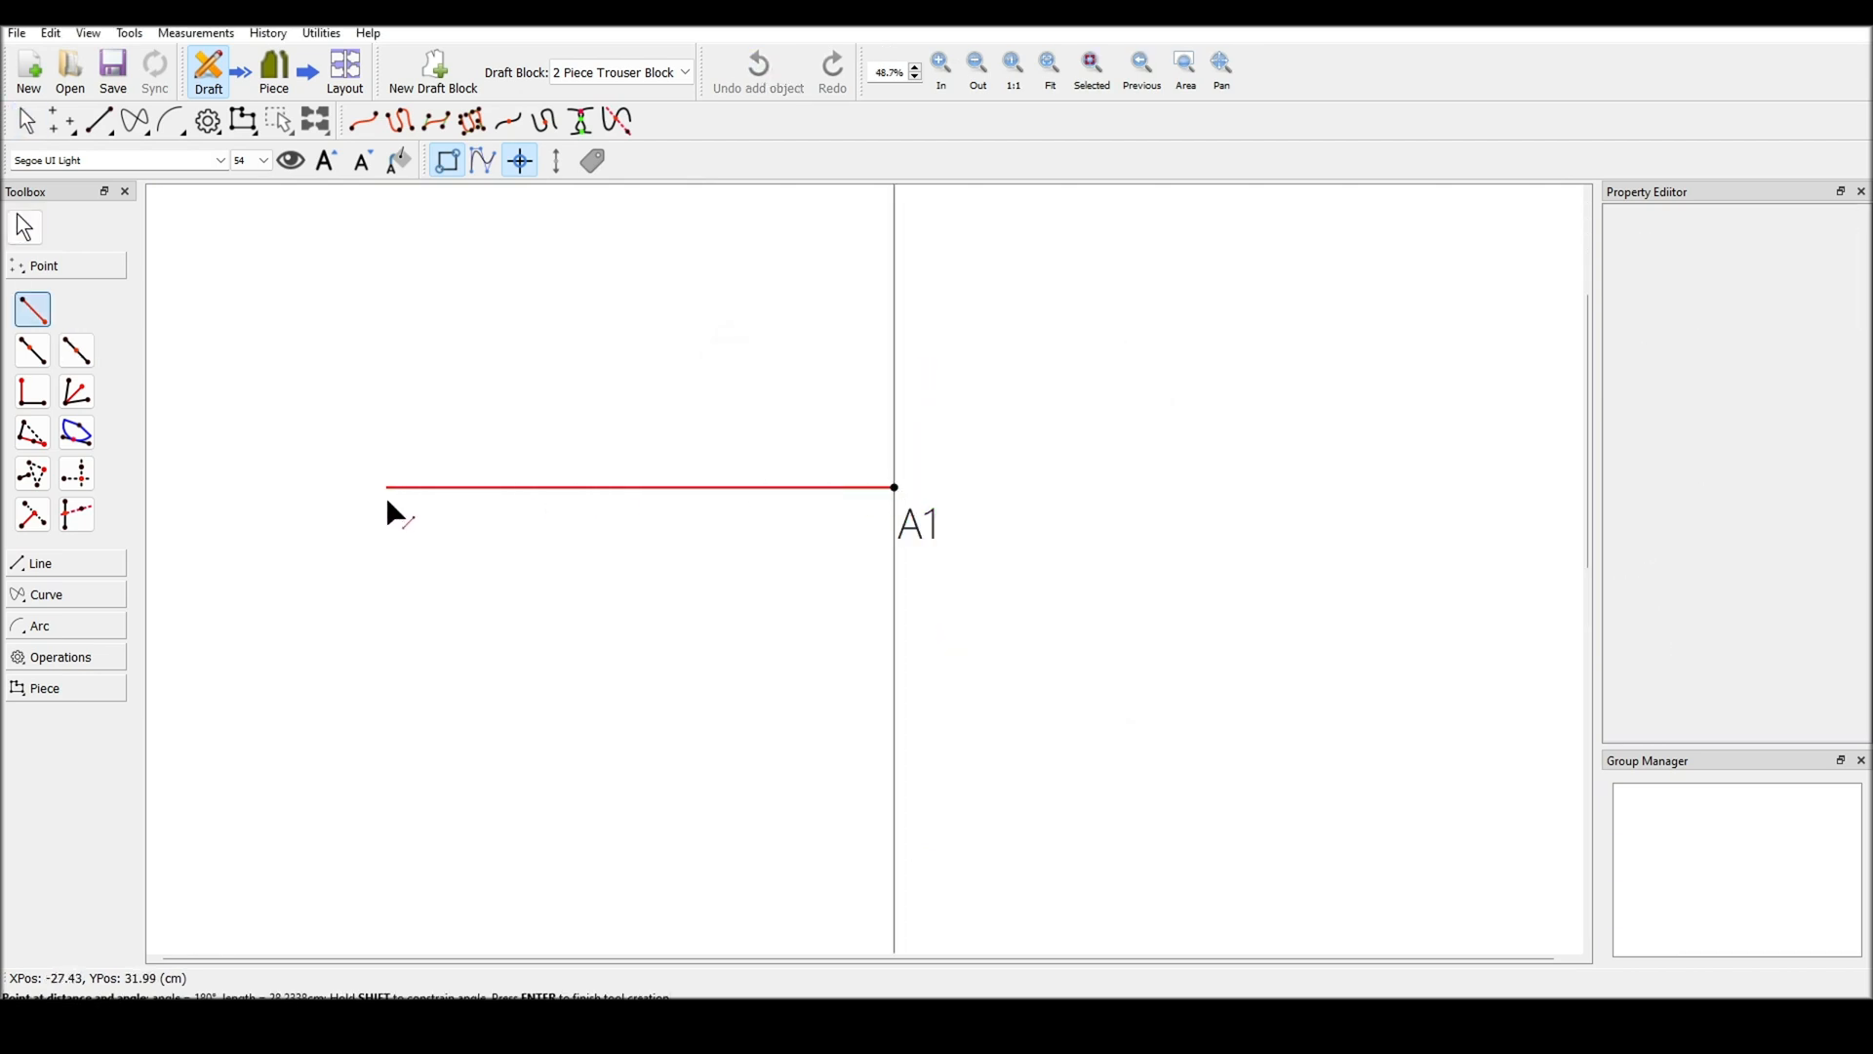
pyautogui.click(242, 505)
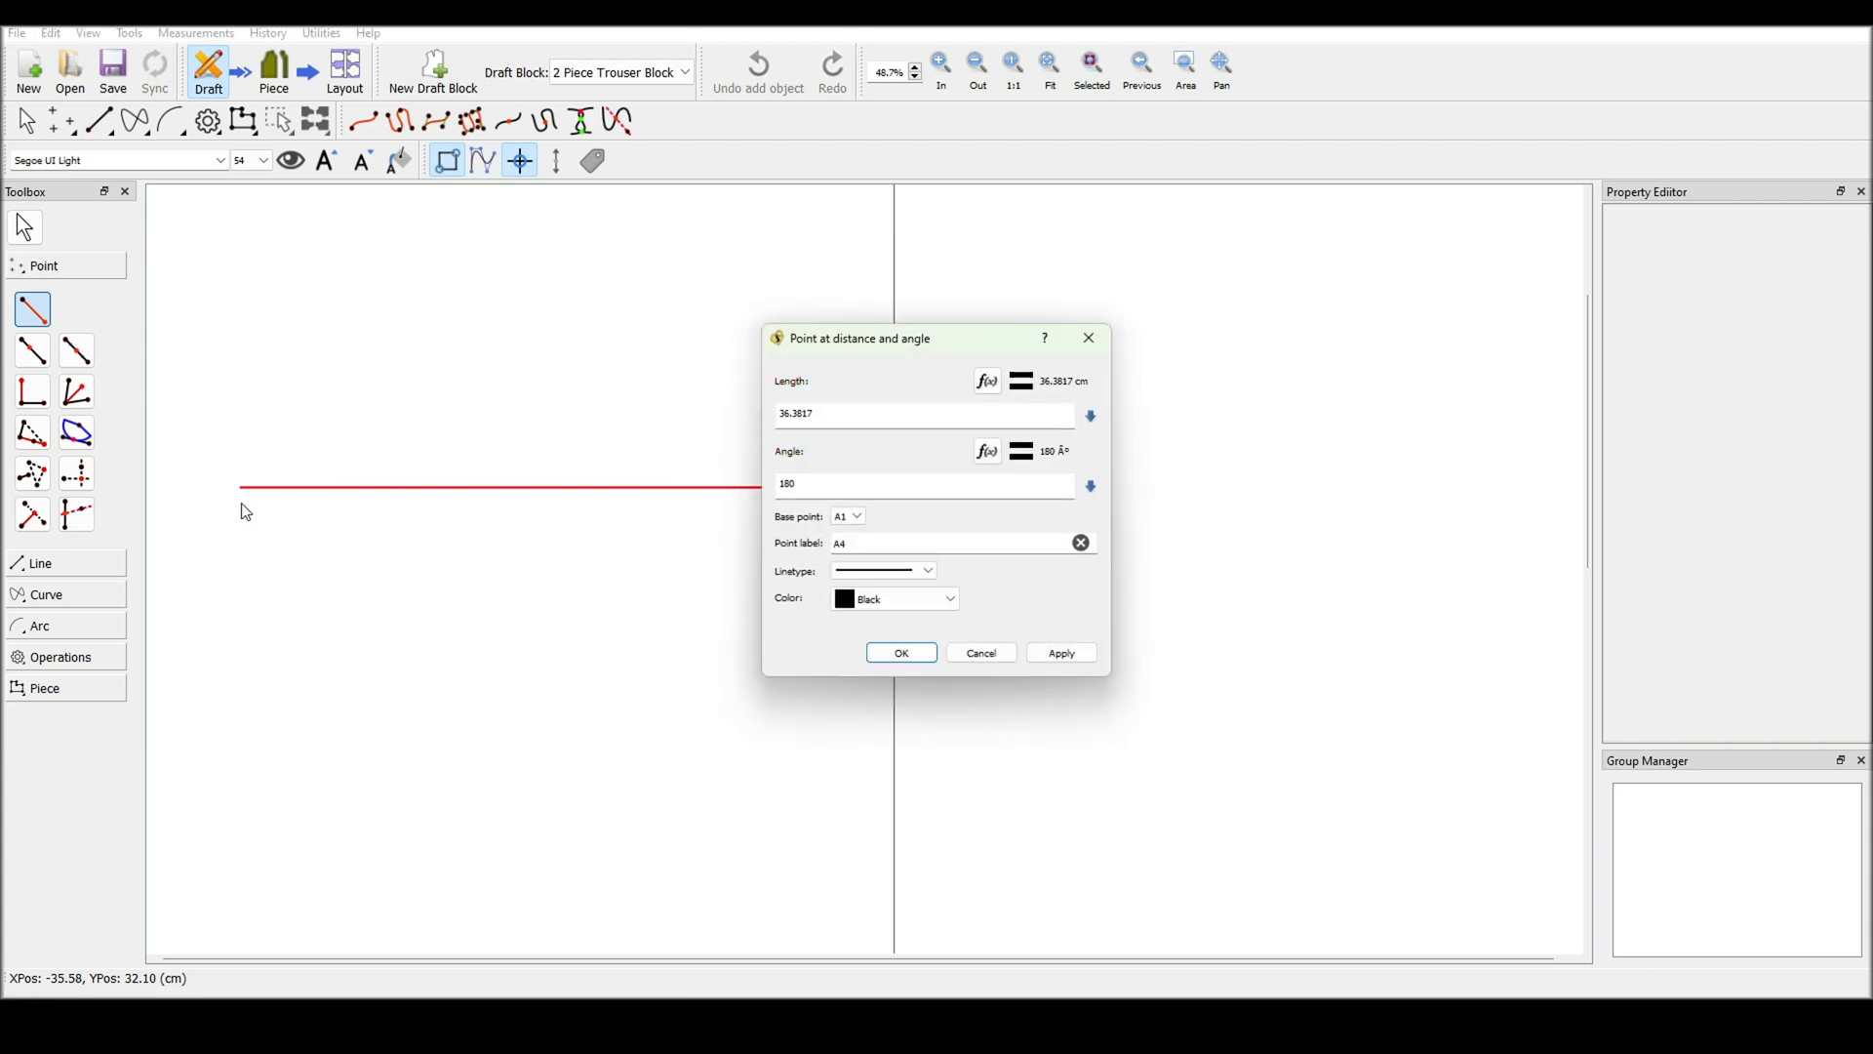
pyautogui.click(988, 381)
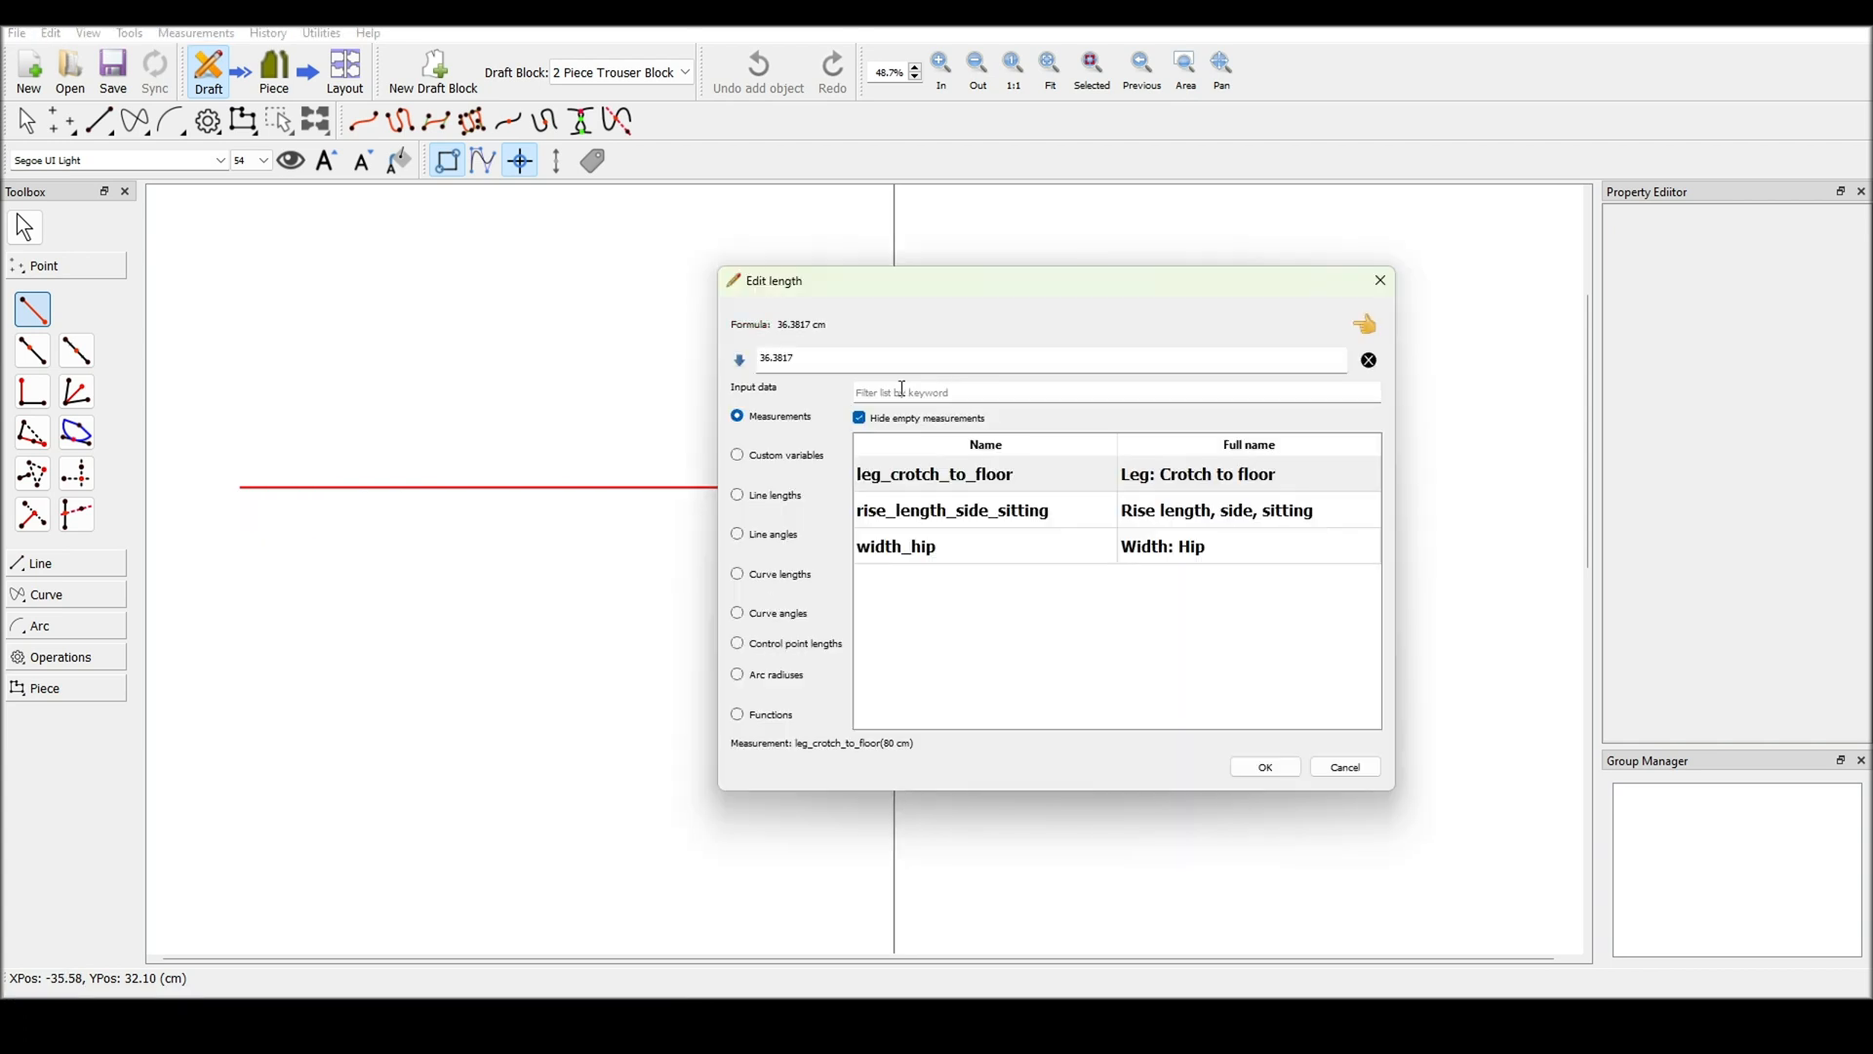
pyautogui.moveTo(805, 360); pyautogui.dragTo(730, 356)
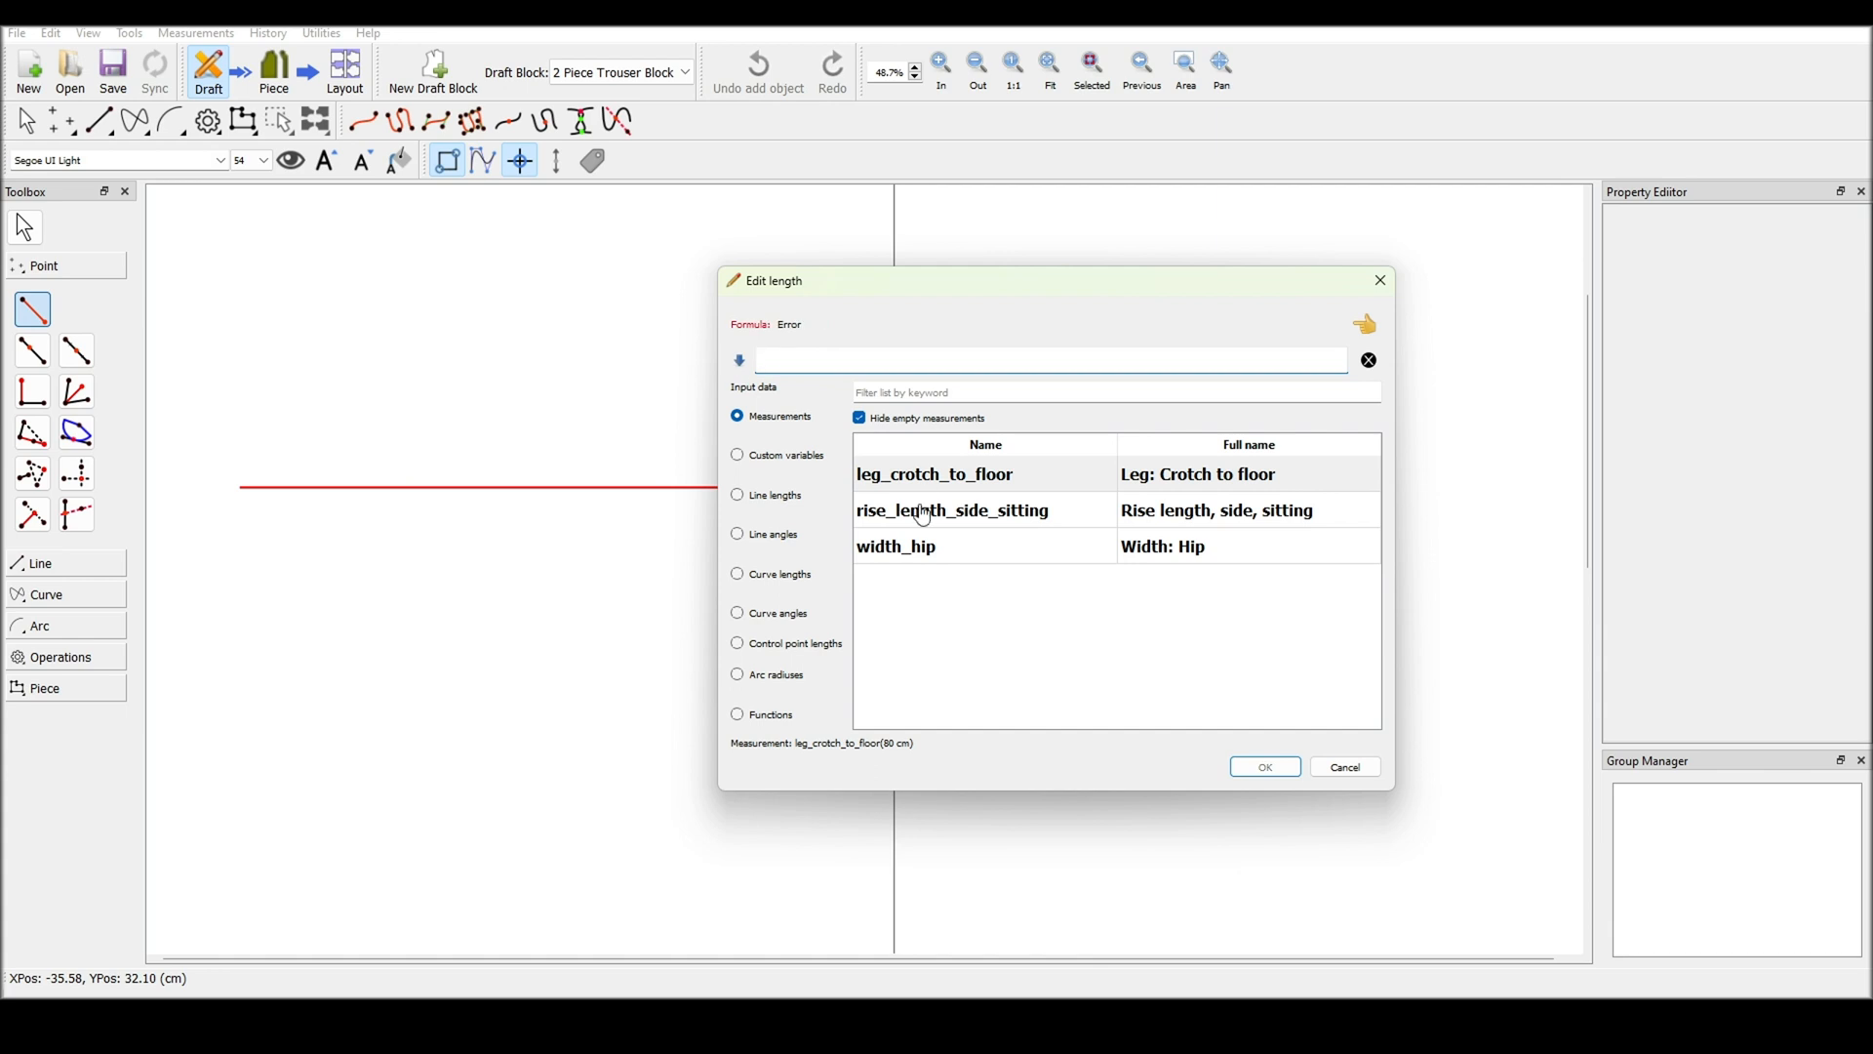
pyautogui.doubleClick(899, 548)
pyautogui.click(847, 371)
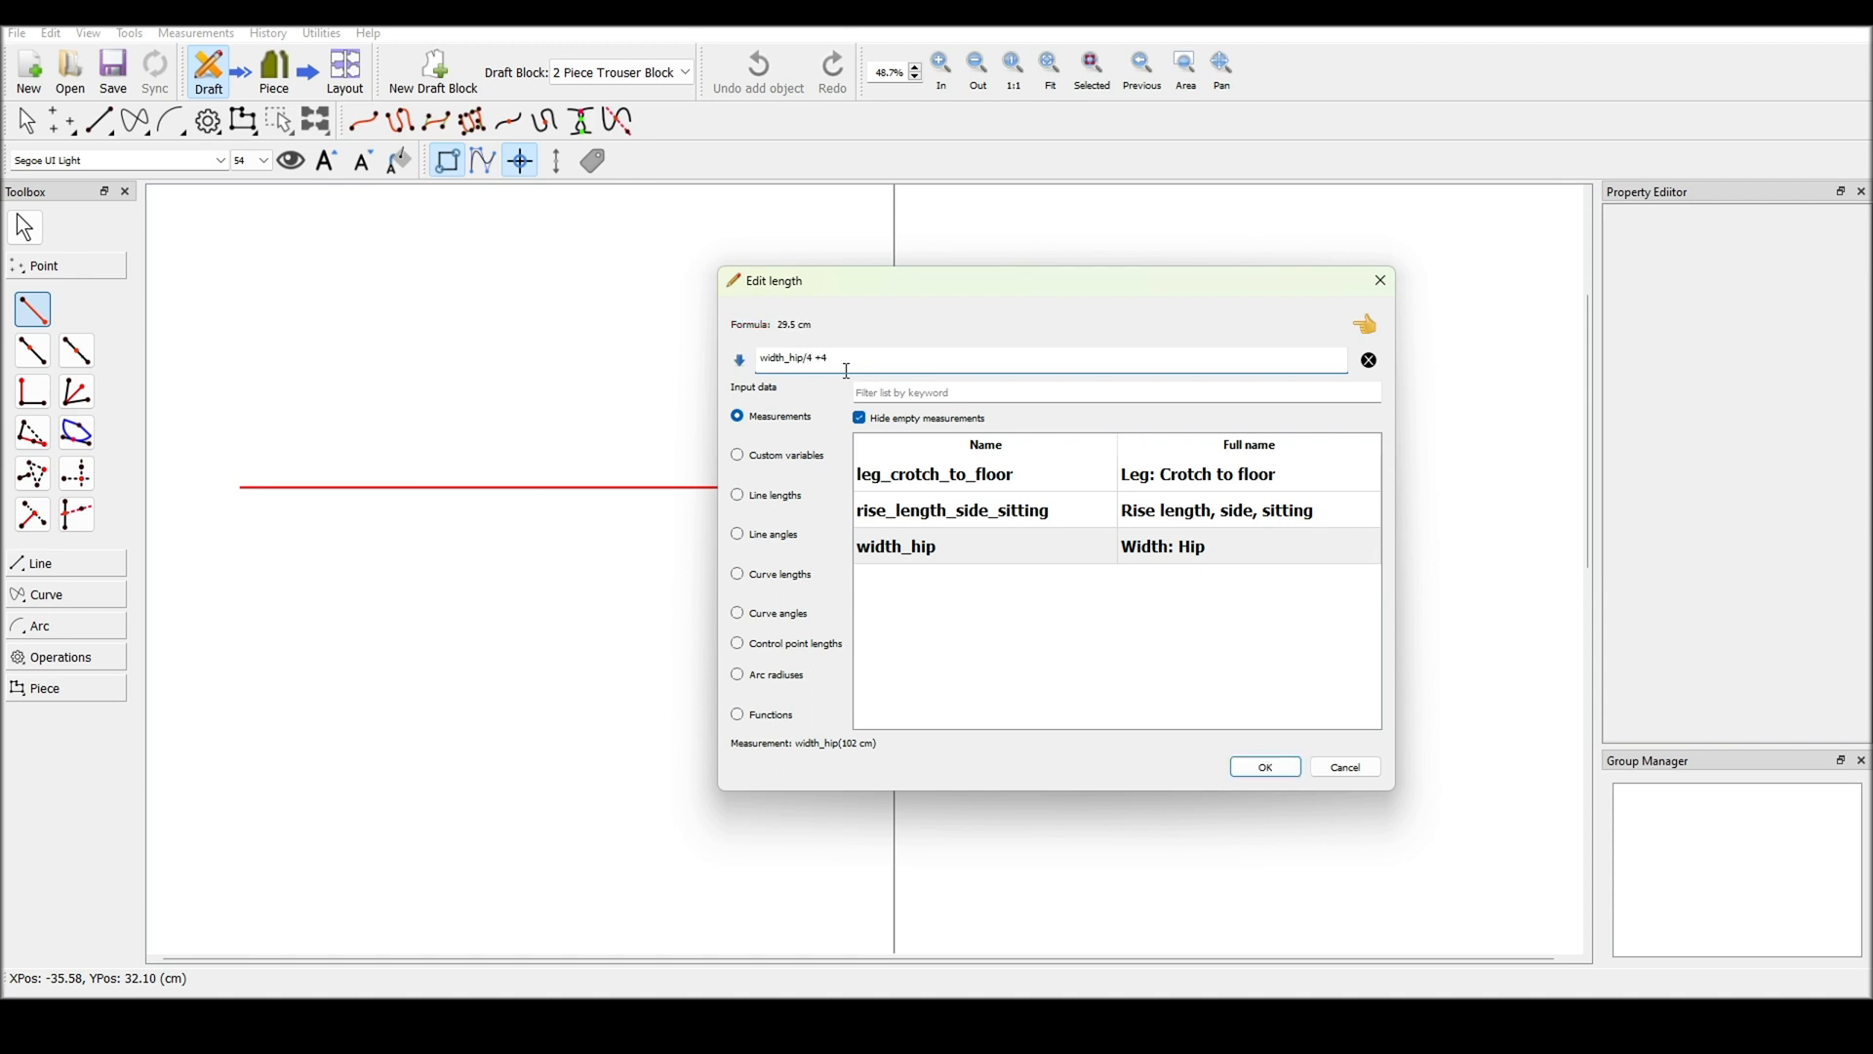
pyautogui.click(1269, 767)
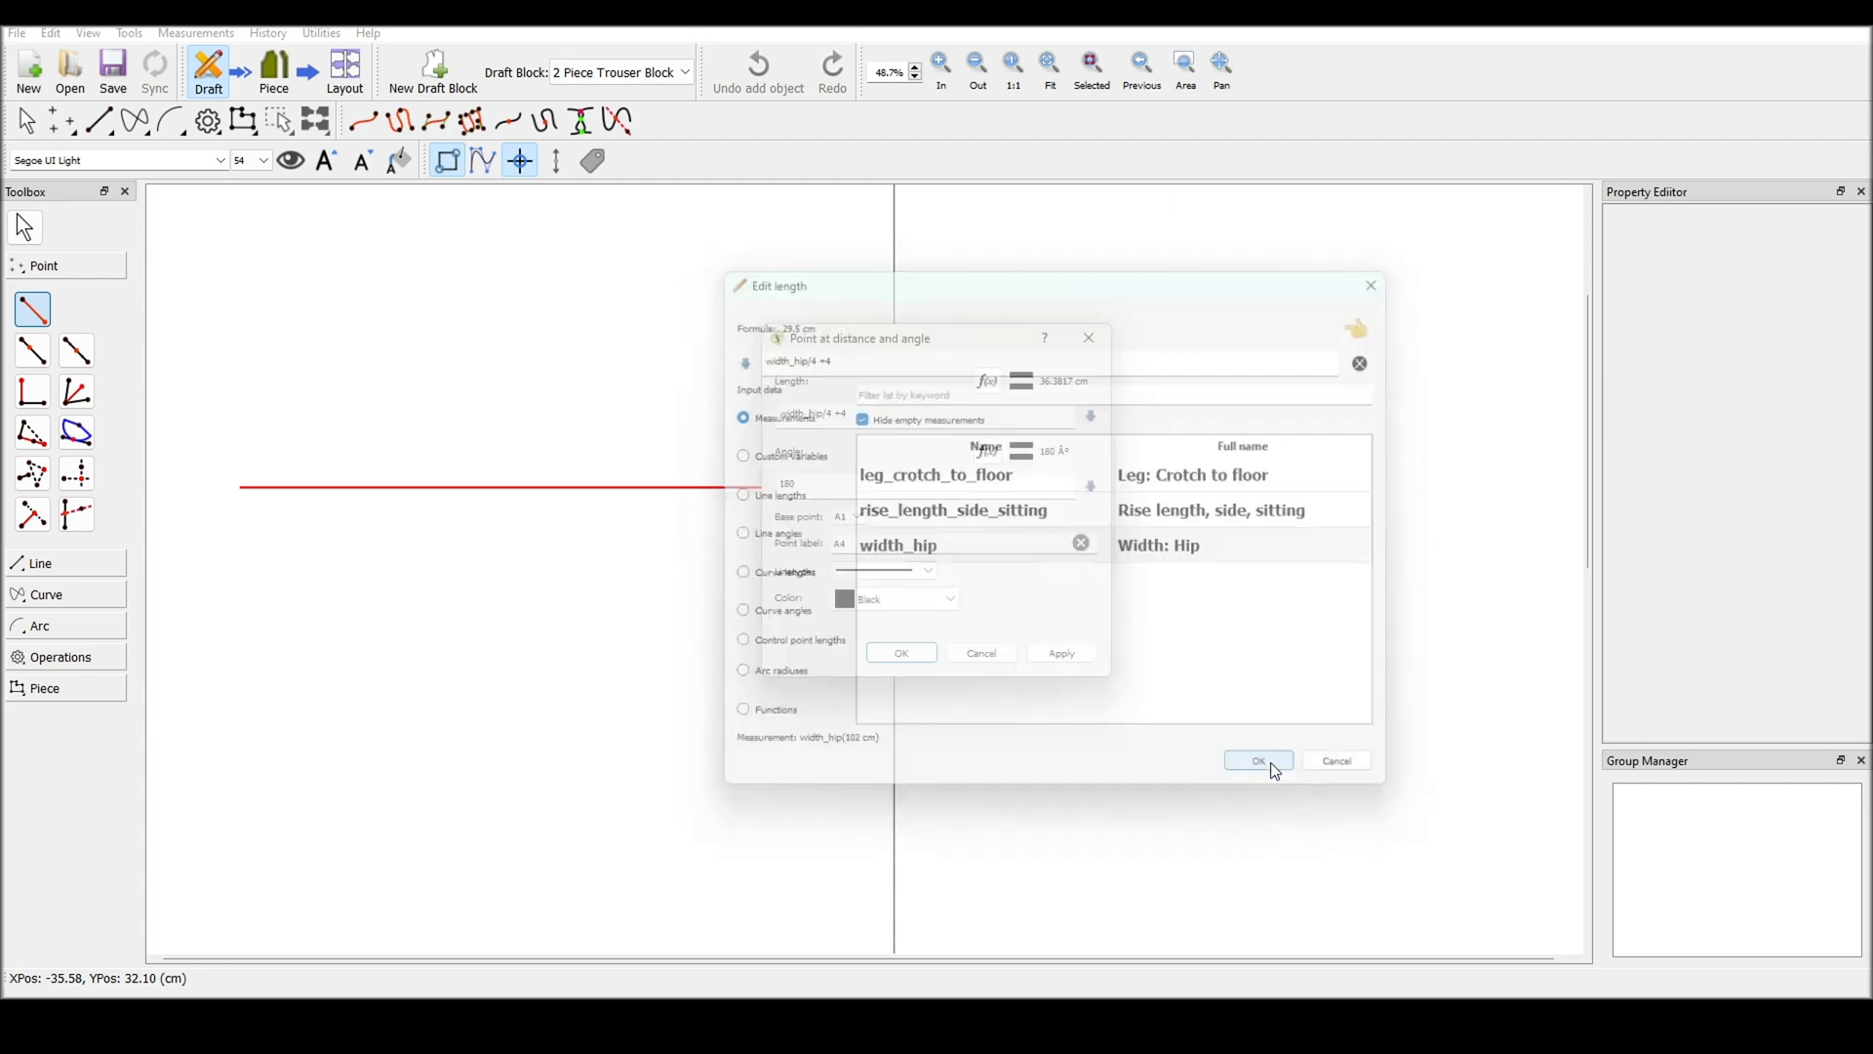
pyautogui.click(903, 654)
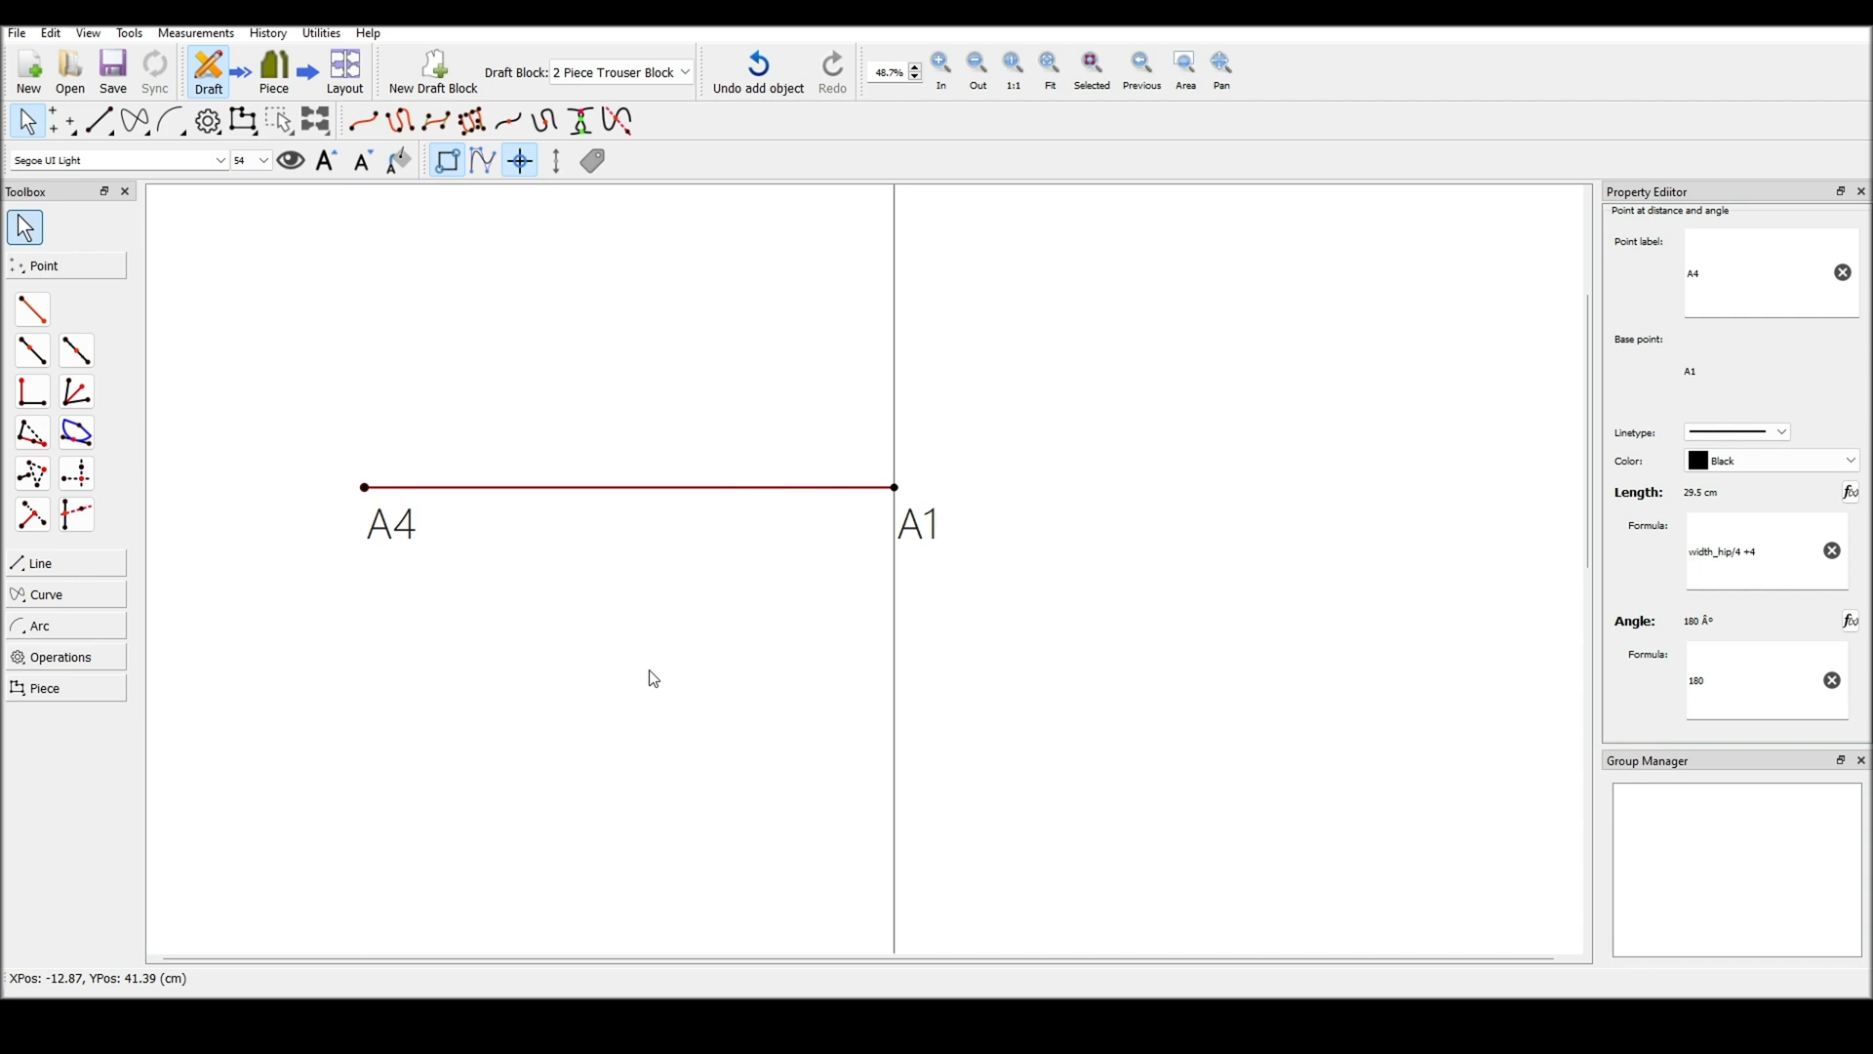
# Add an XY intersection point that takes its X value from A4 and its Y value from A
pyautogui.scroll(5, 432, 546)
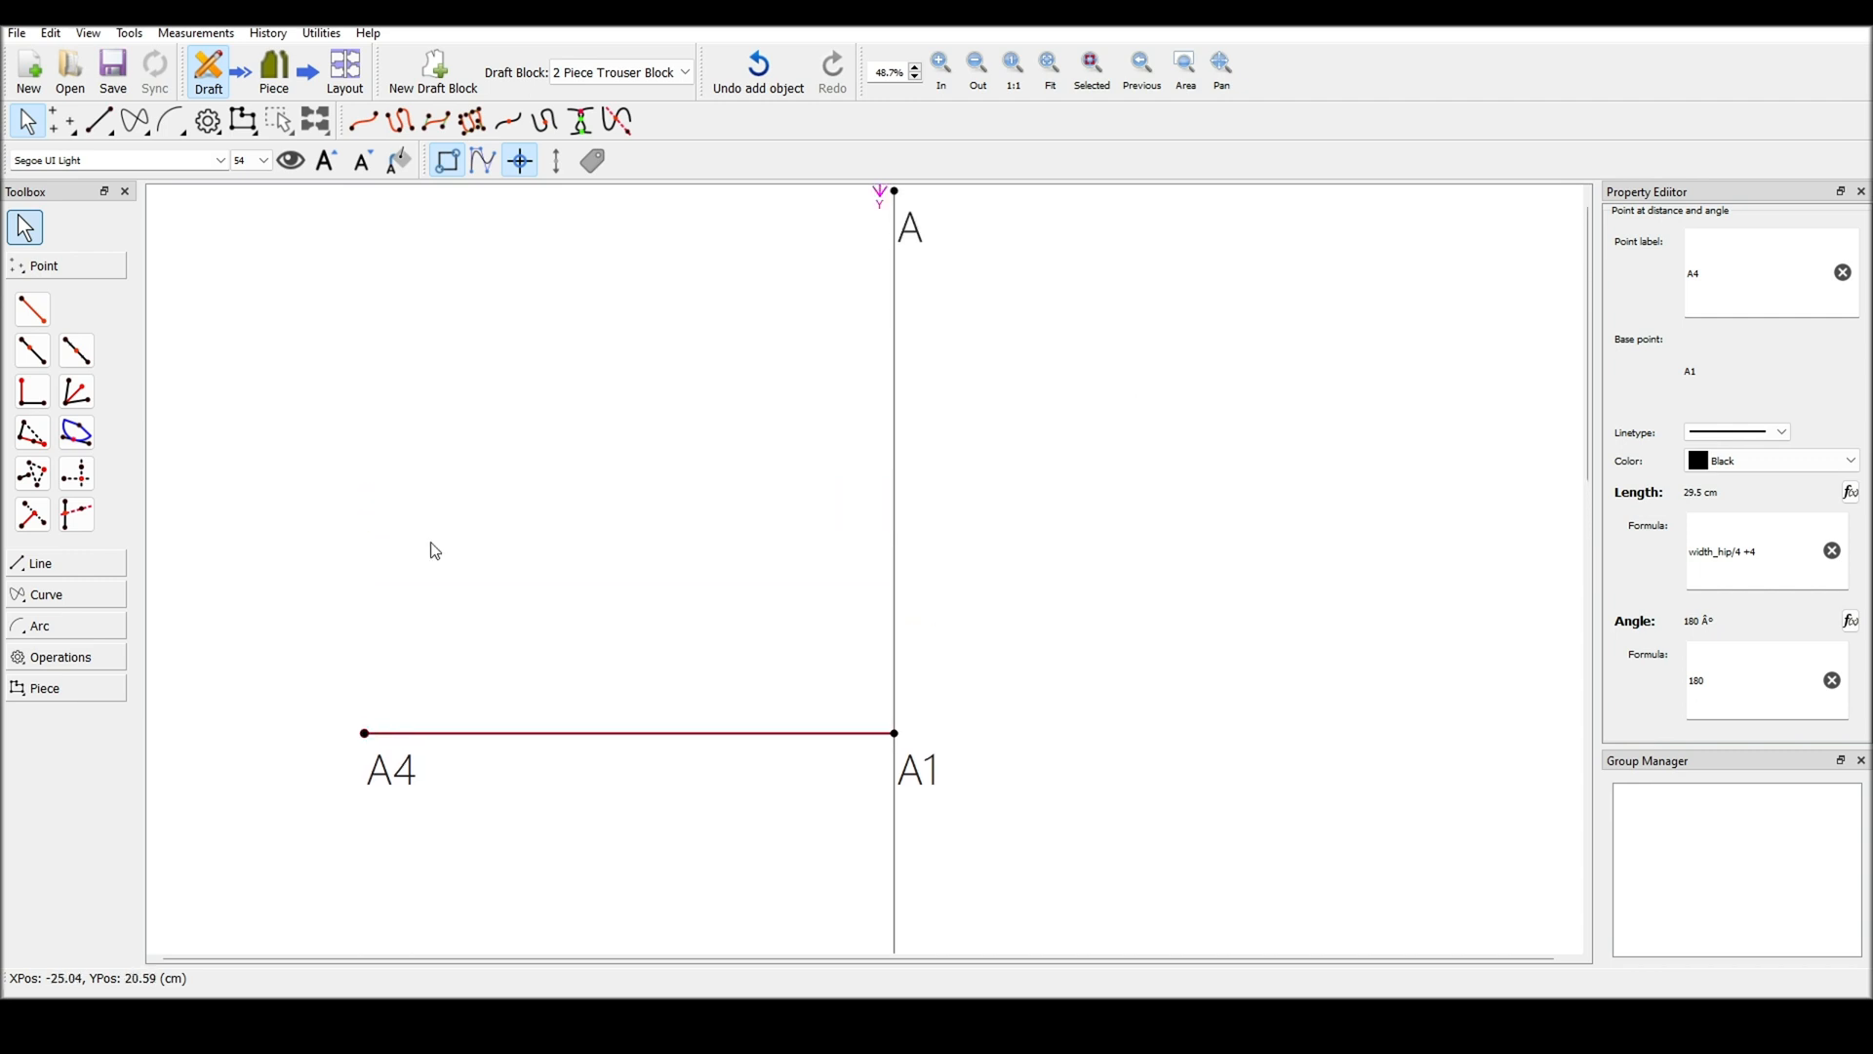
pyautogui.click(441, 560)
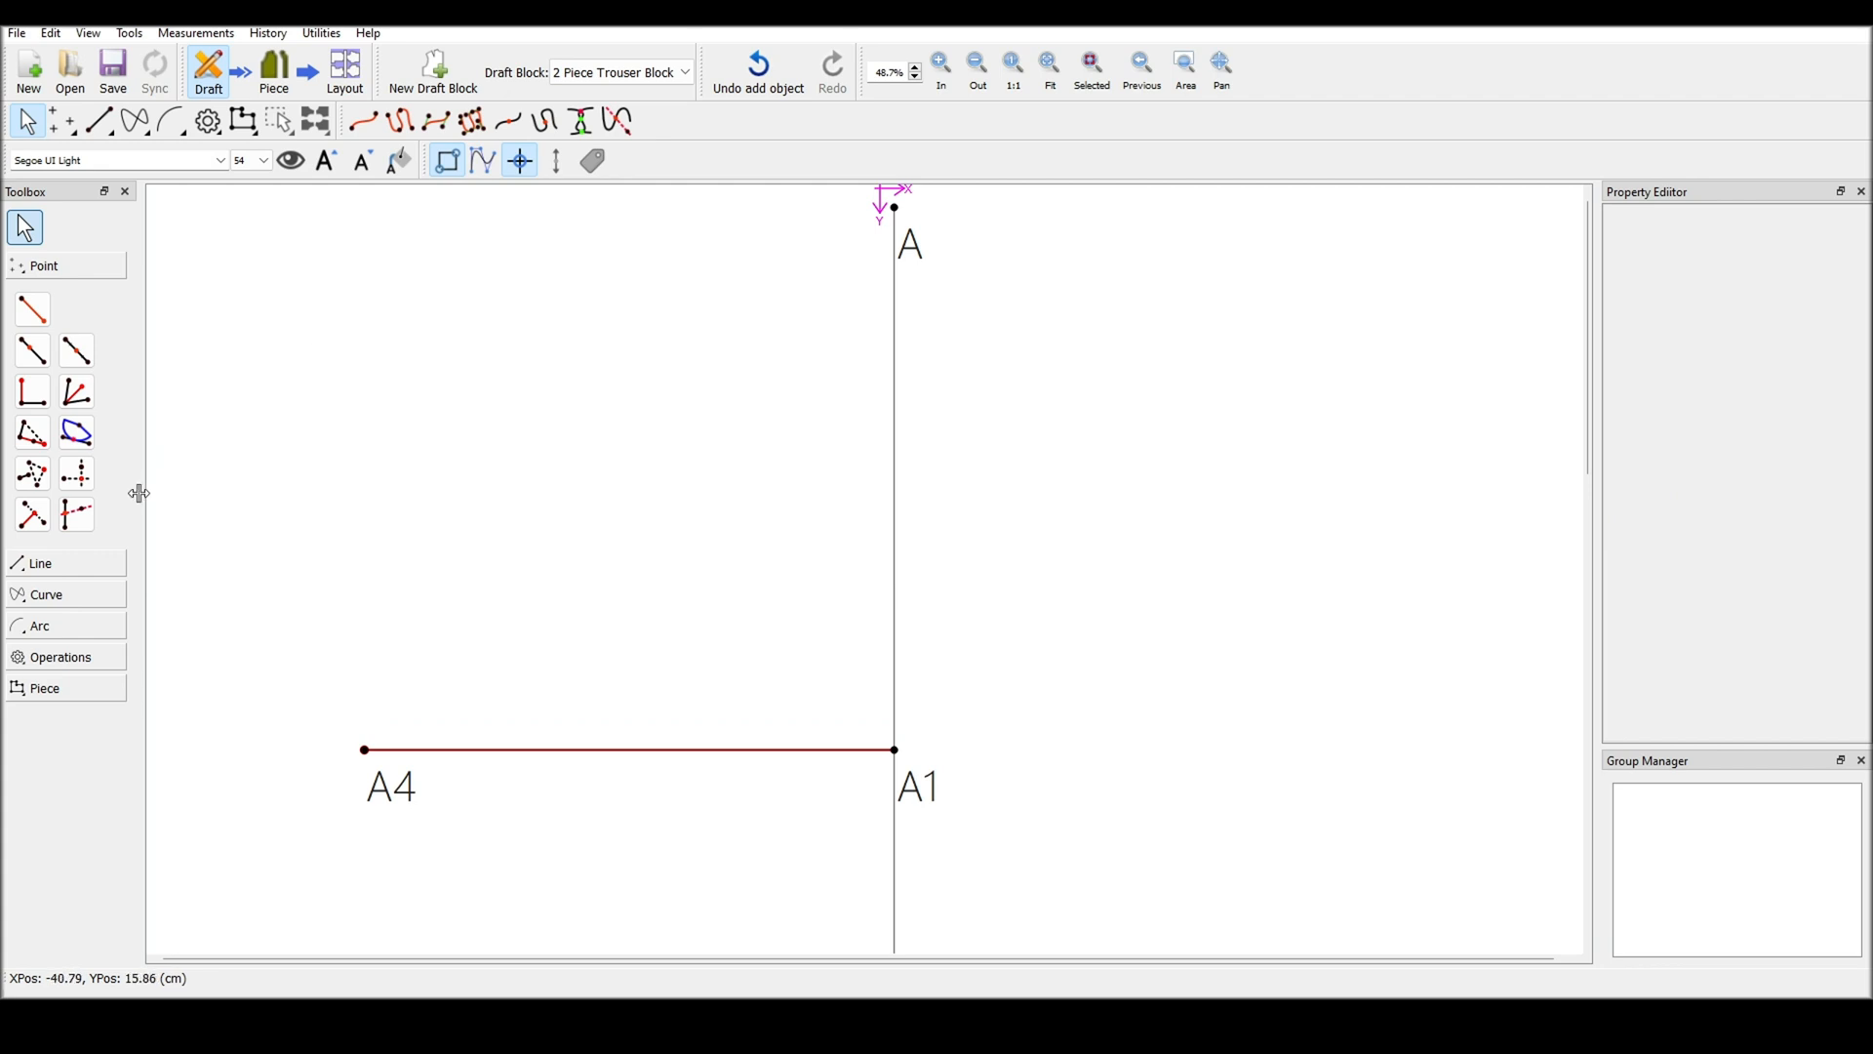
pyautogui.click(77, 475)
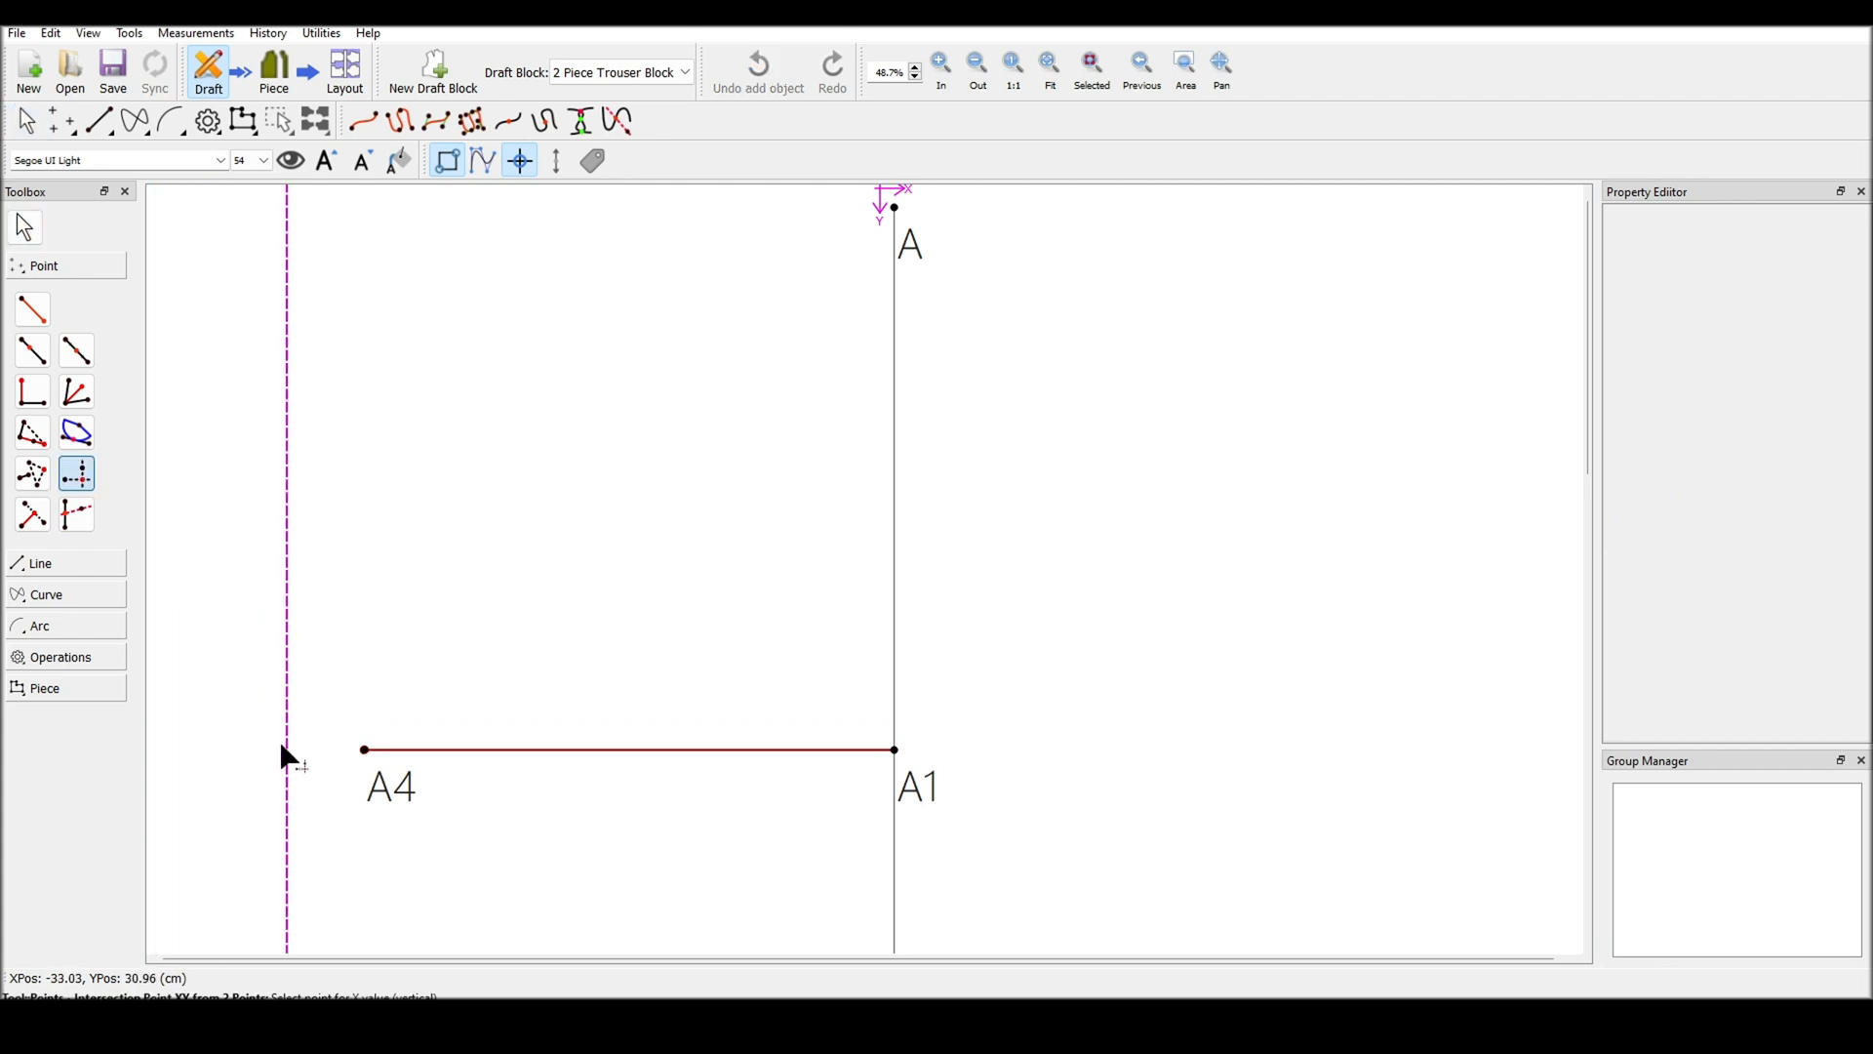
pyautogui.click(365, 751)
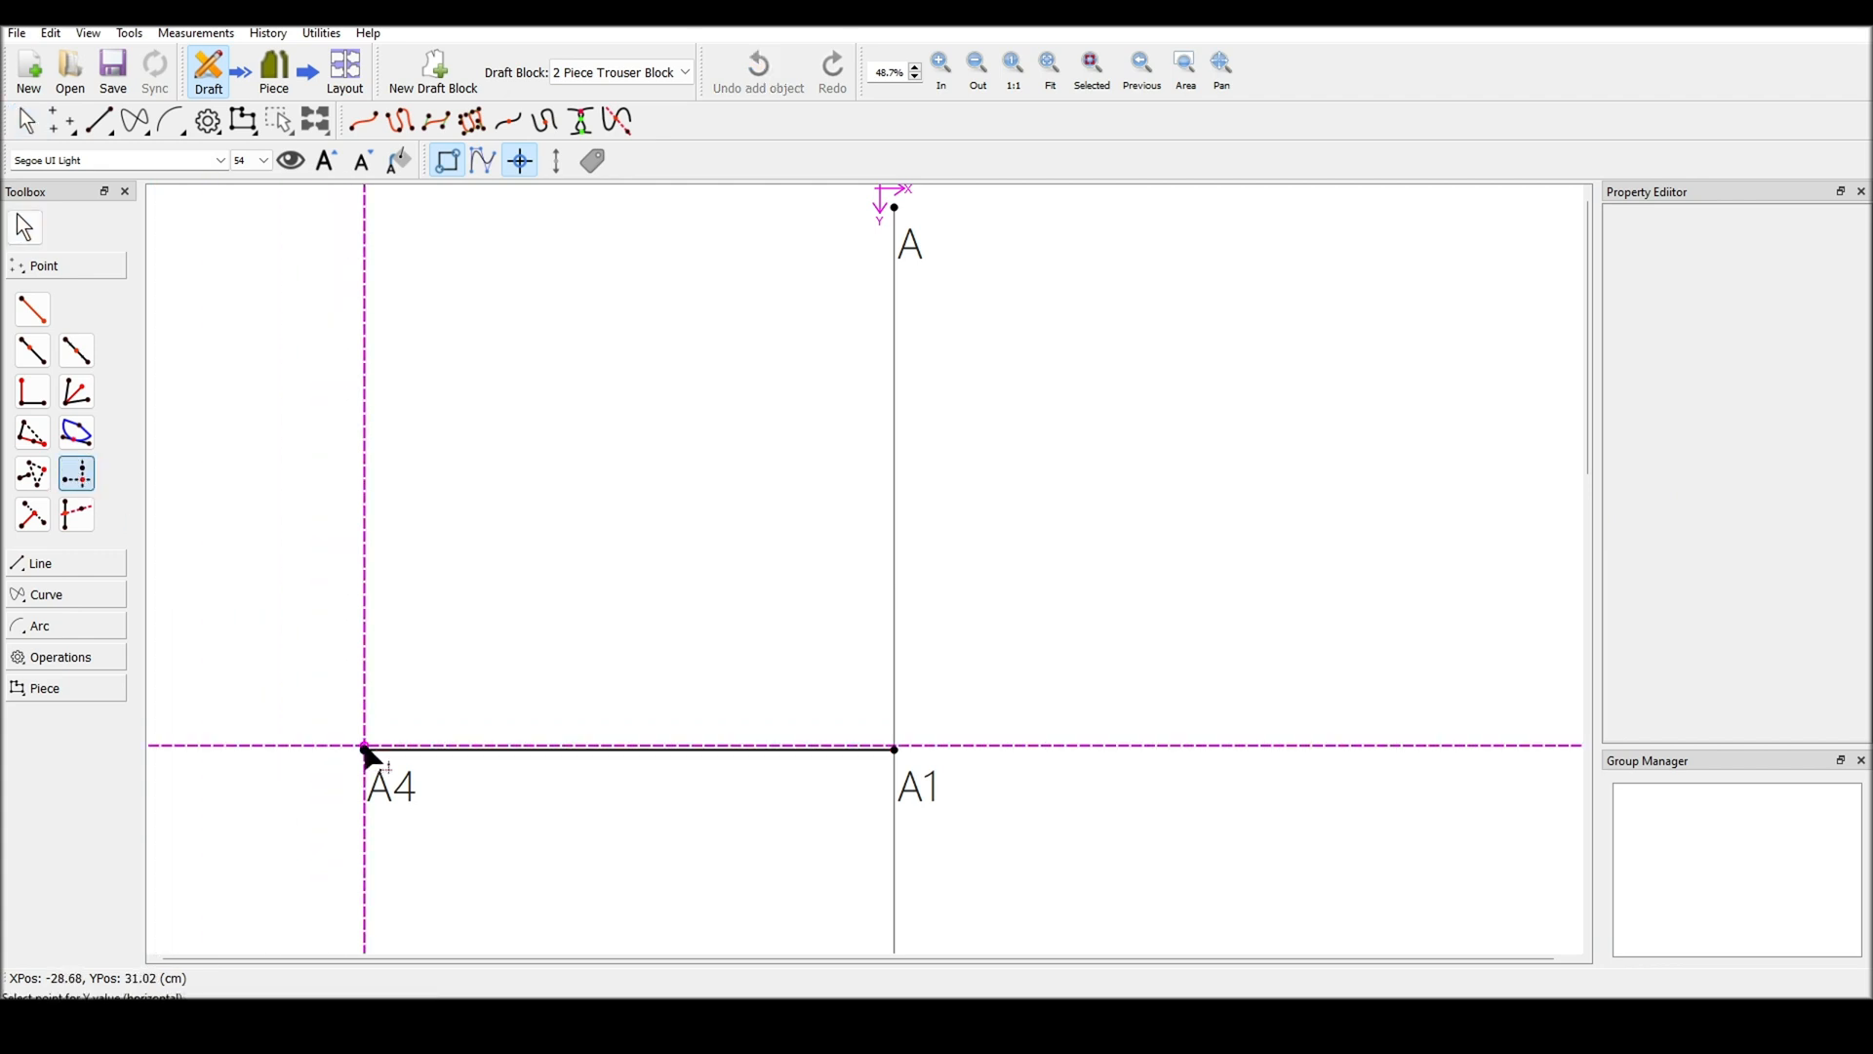
pyautogui.click(895, 208)
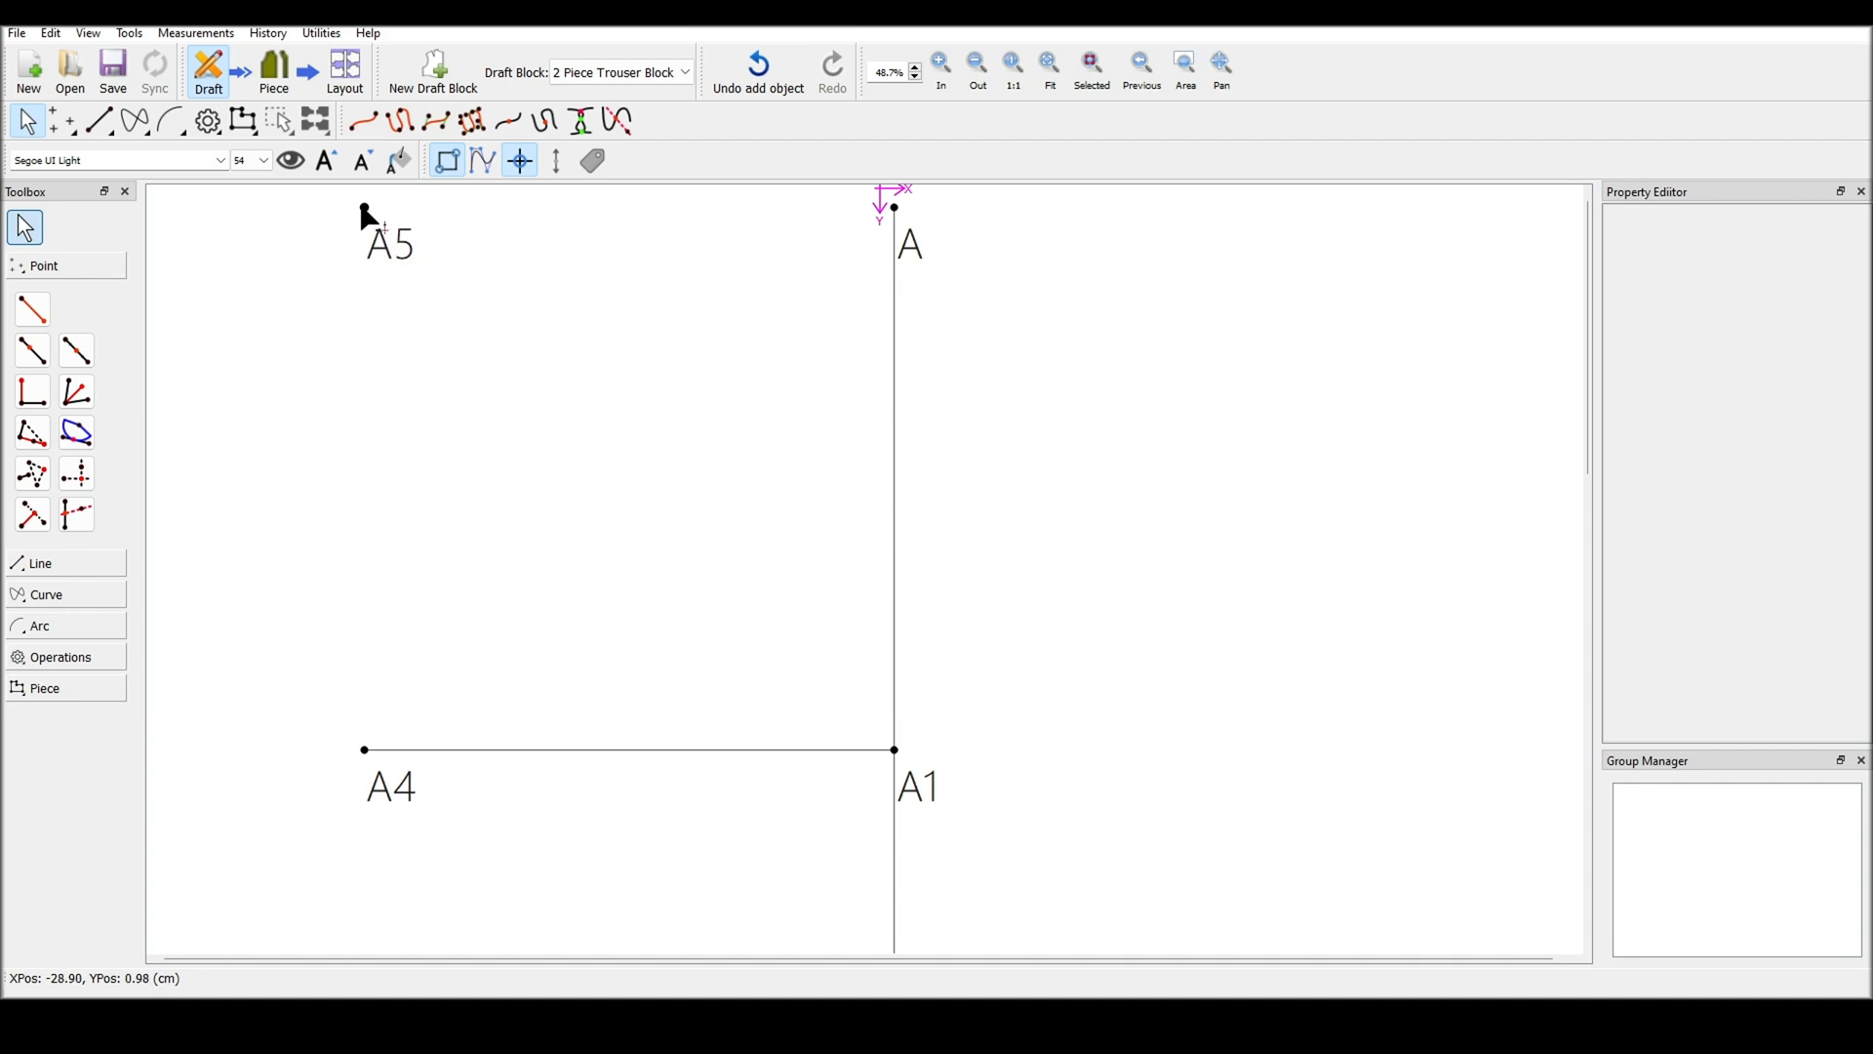
# Add a point 1 cm from A5 at angle 0, and move the A5 label clear of the new point's label
pyautogui.click(32, 310)
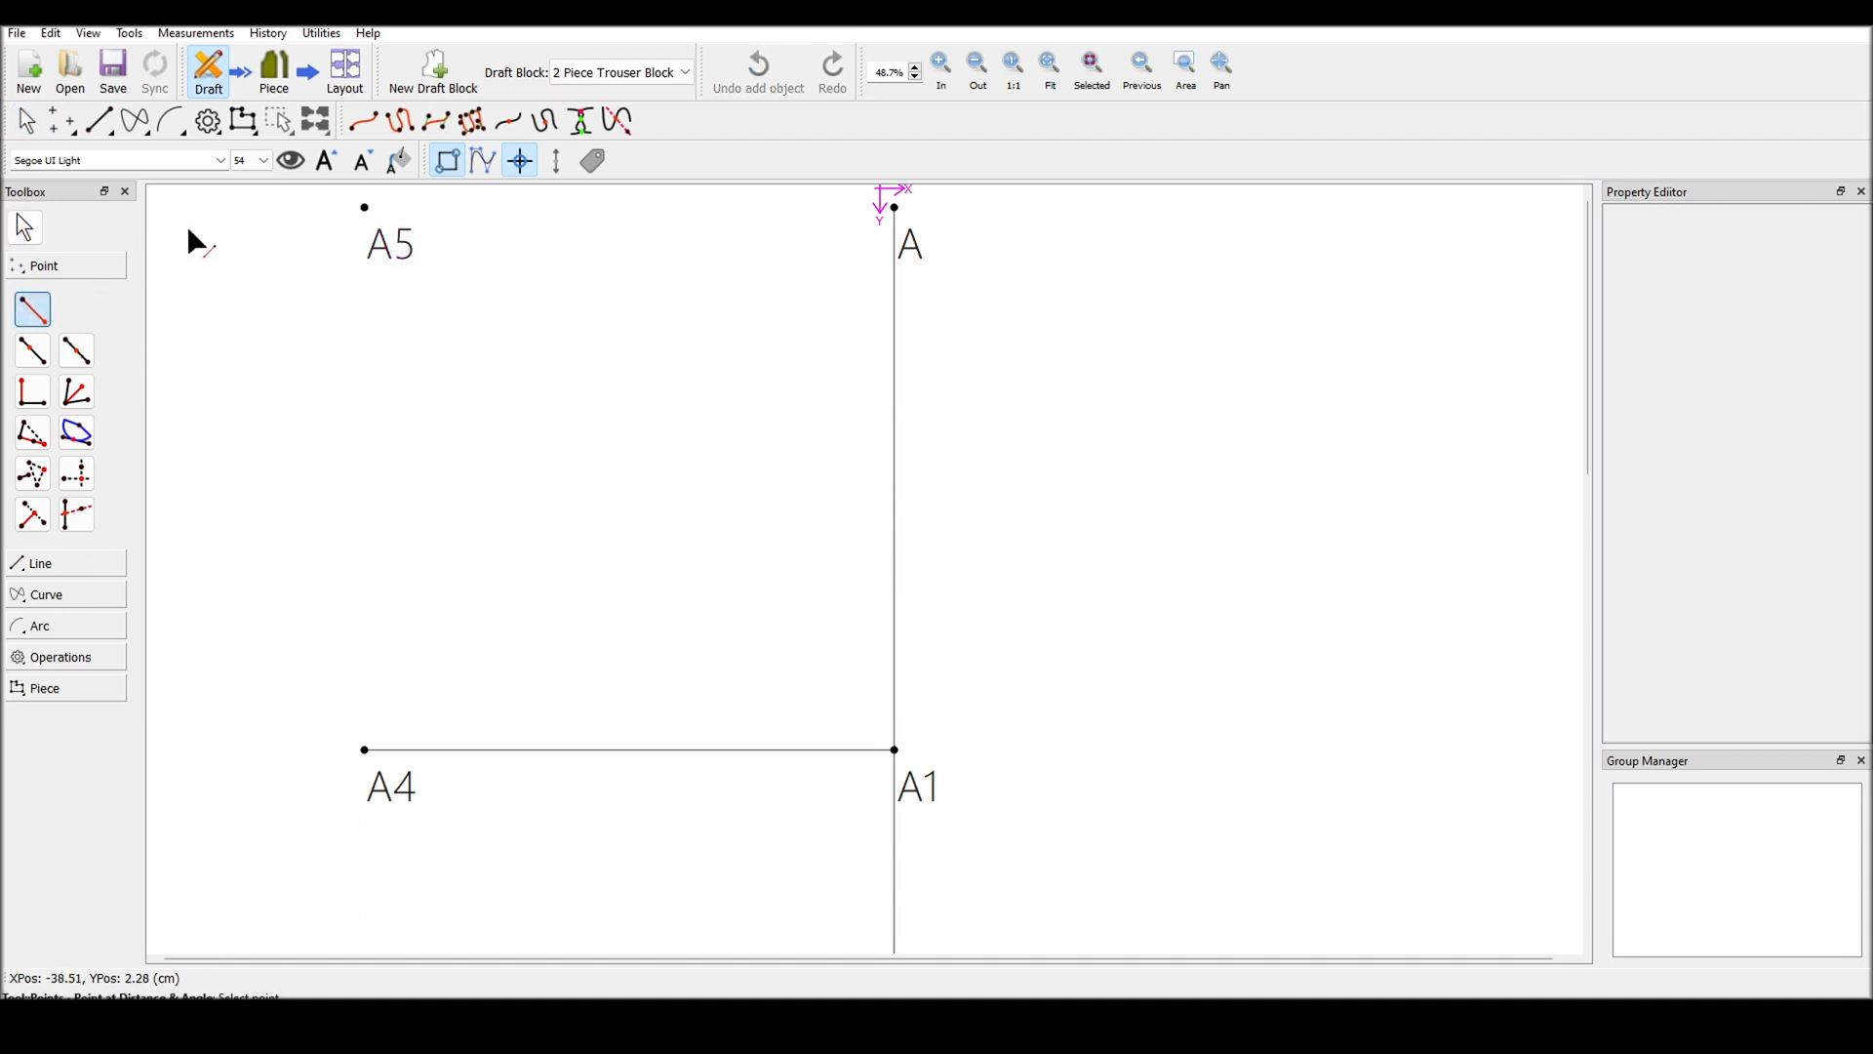
pyautogui.click(365, 207)
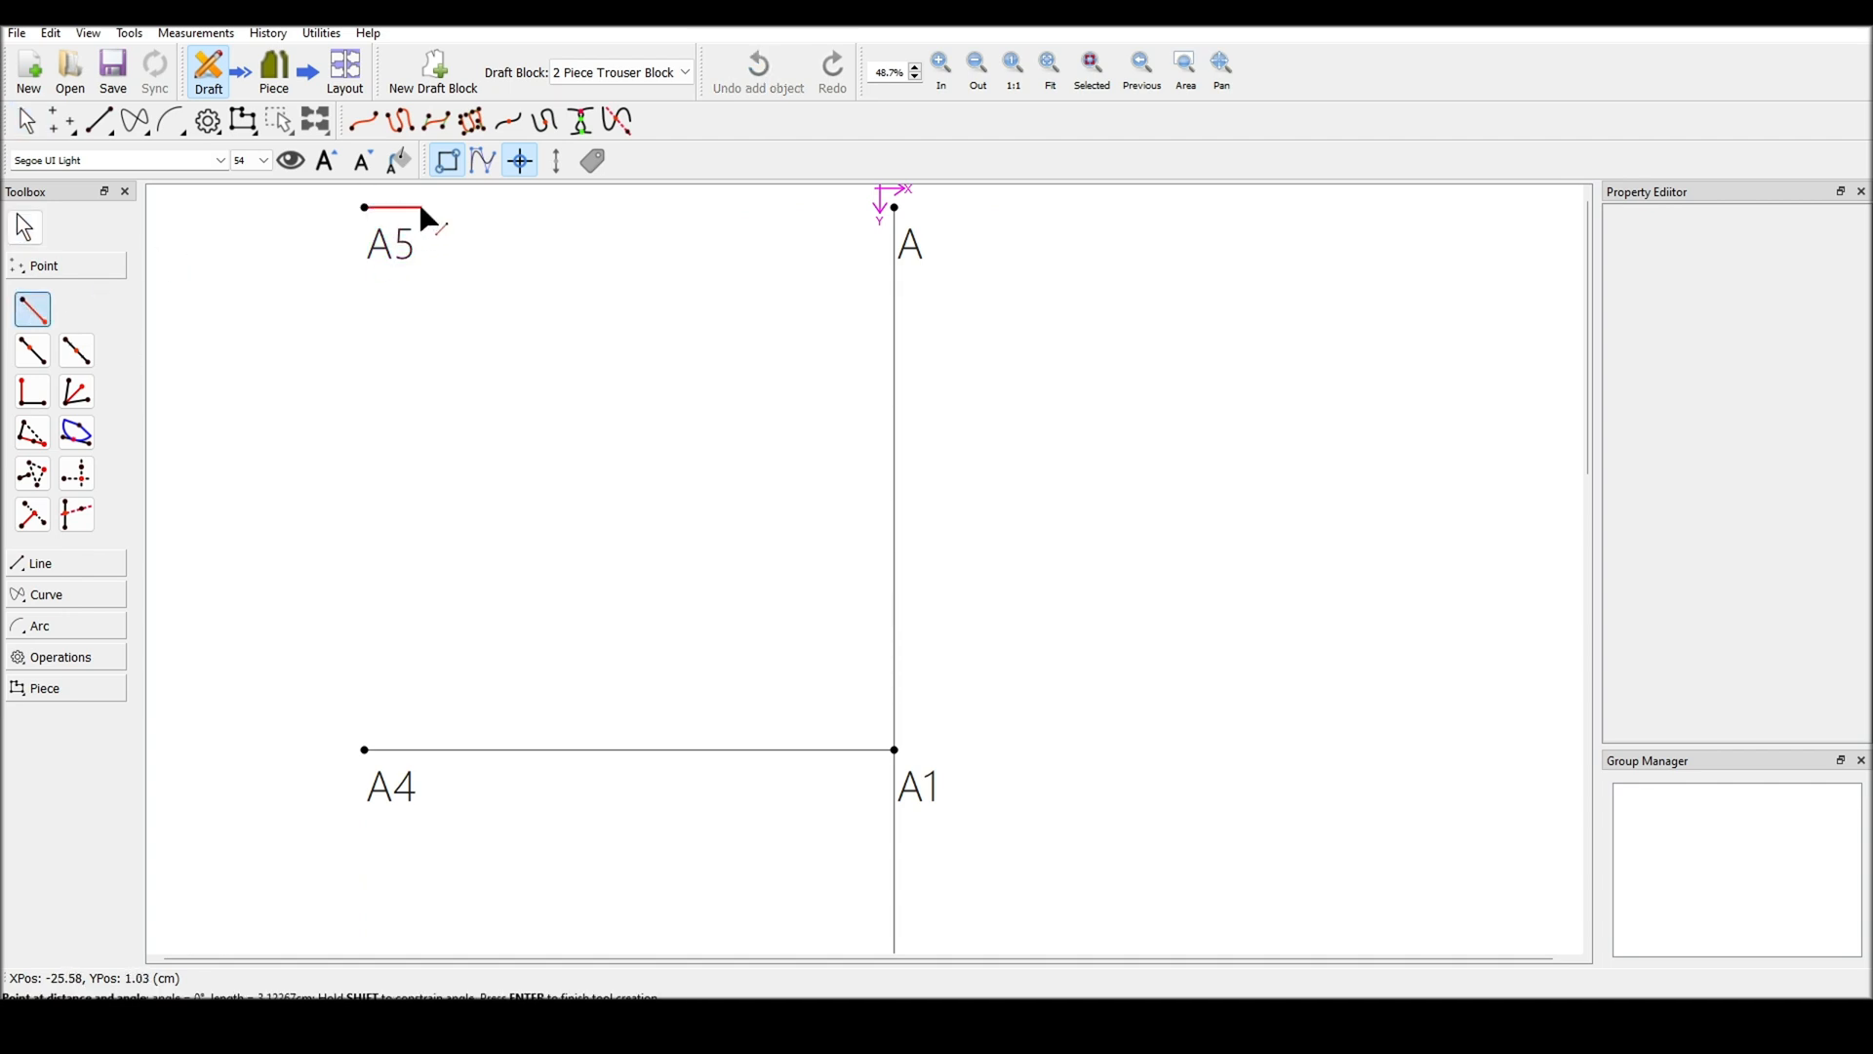
pyautogui.click(421, 207)
pyautogui.doubleClick(778, 412)
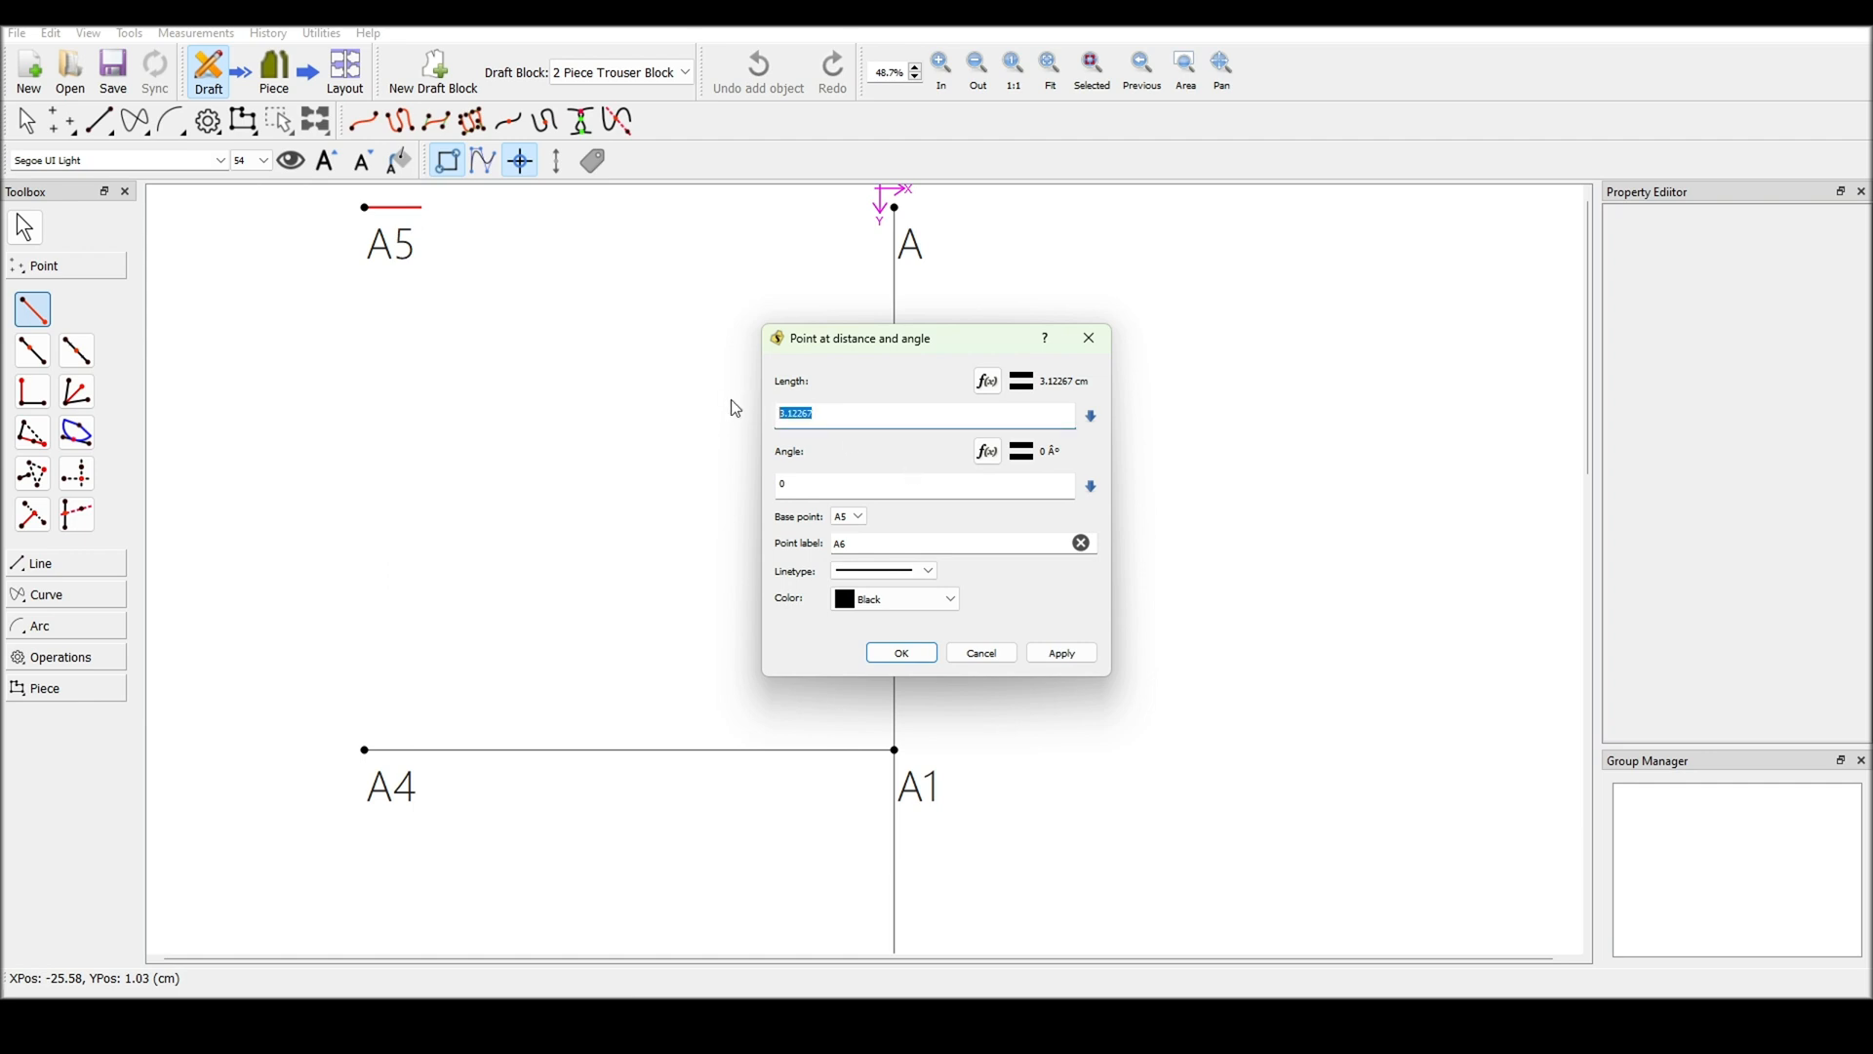
pyautogui.write('1')
pyautogui.click(900, 651)
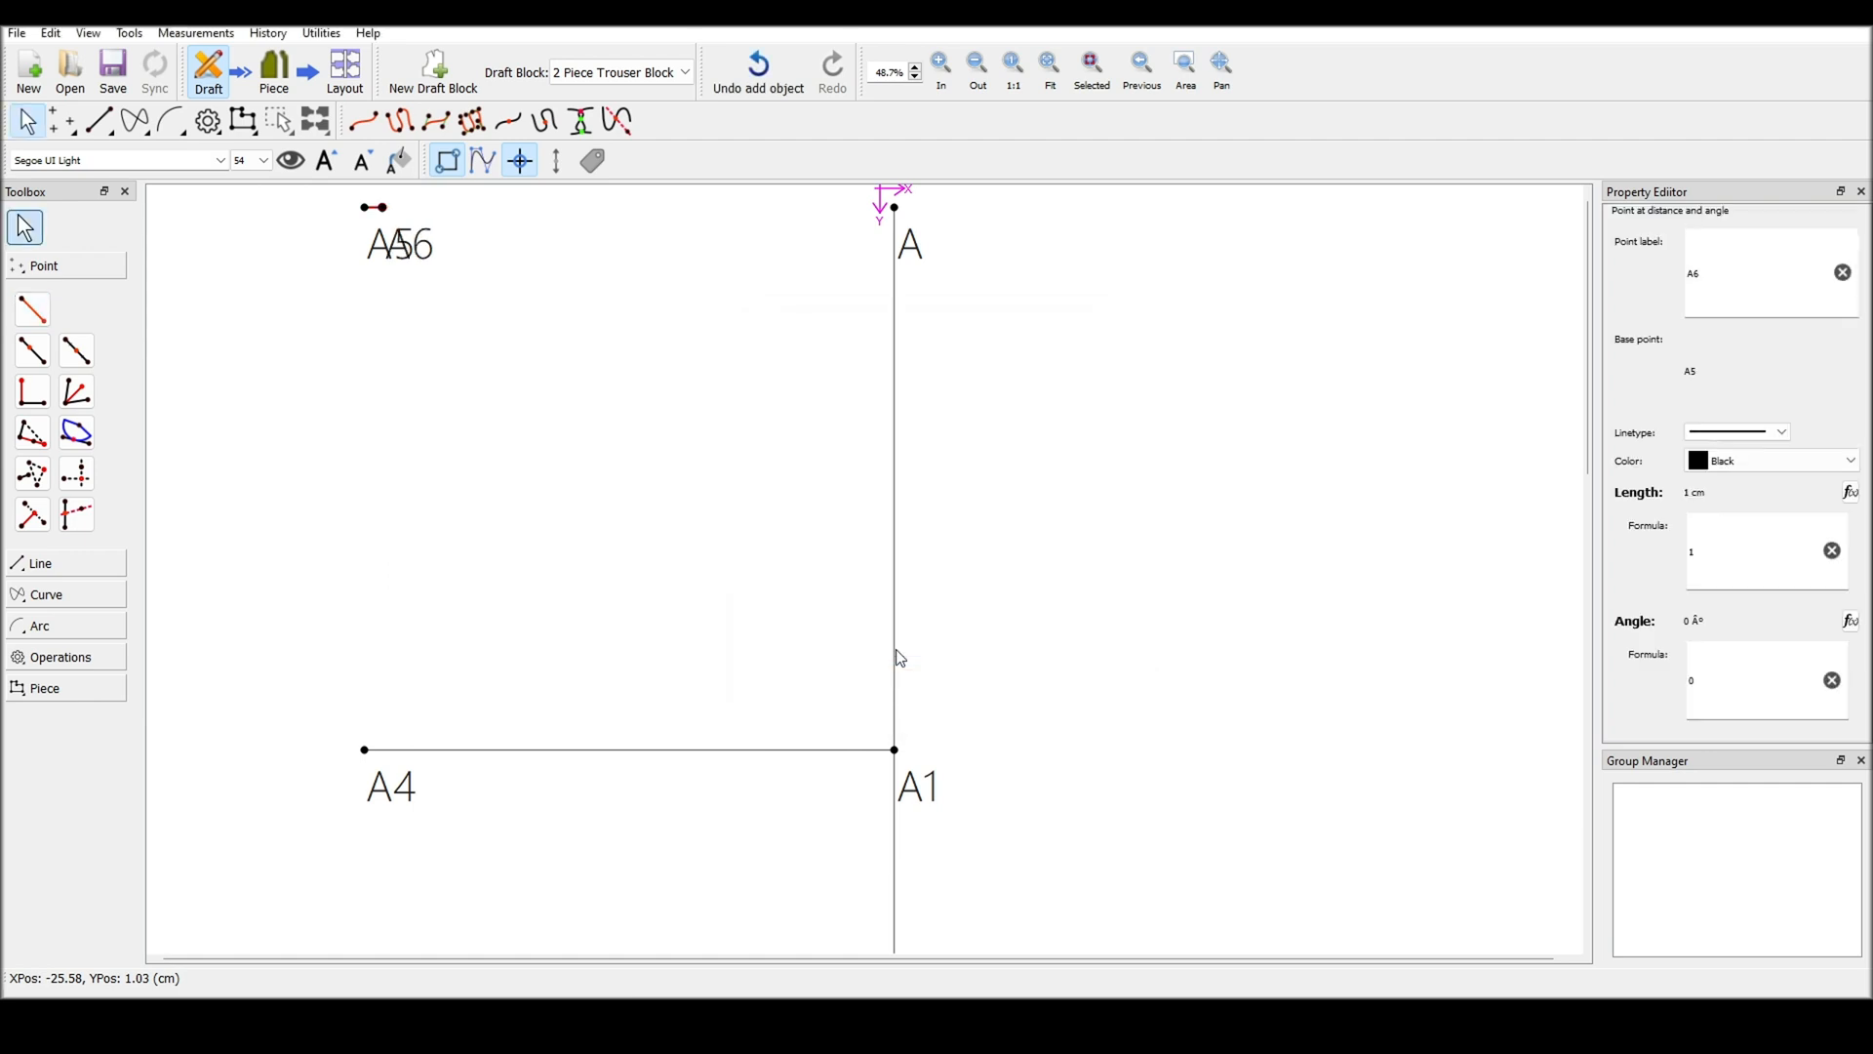
pyautogui.moveTo(378, 249); pyautogui.dragTo(319, 250)
pyautogui.click(430, 303)
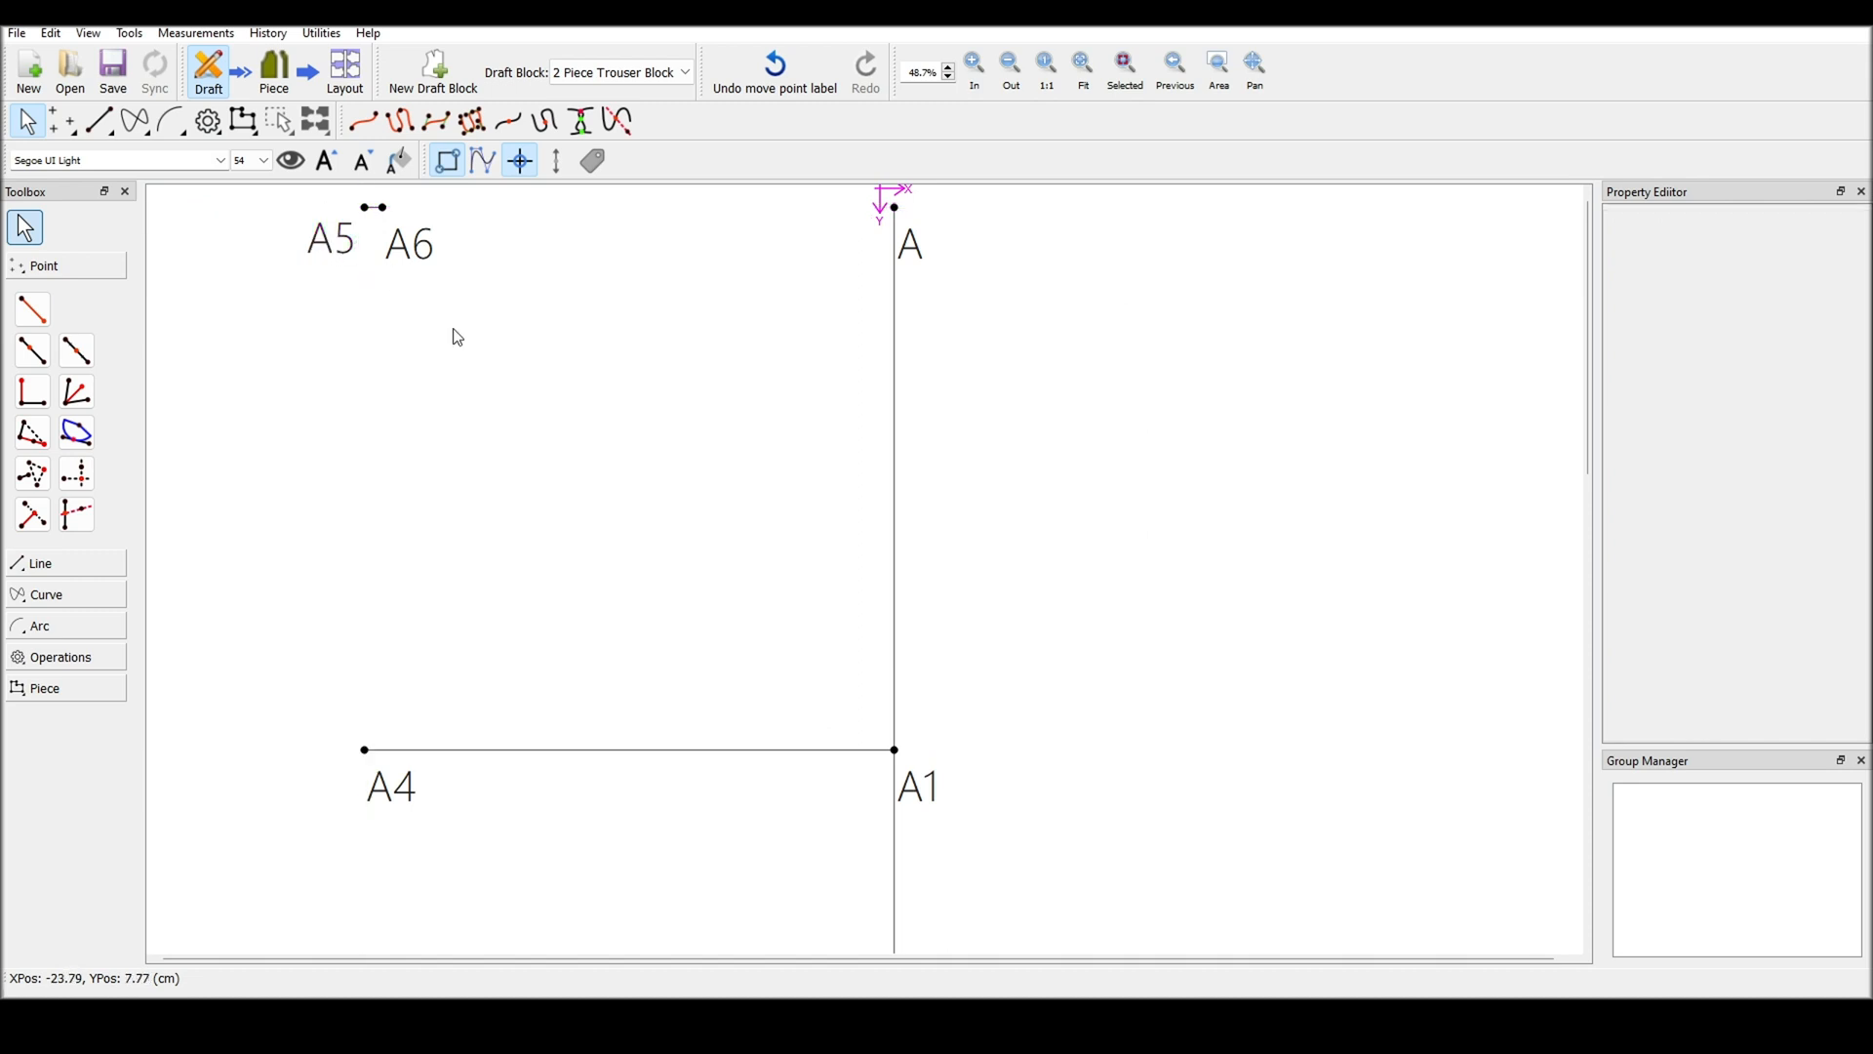
# Add a point above A4 at angle 90 with the length formula Line_A_A1/4
pyautogui.click(32, 309)
pyautogui.click(359, 751)
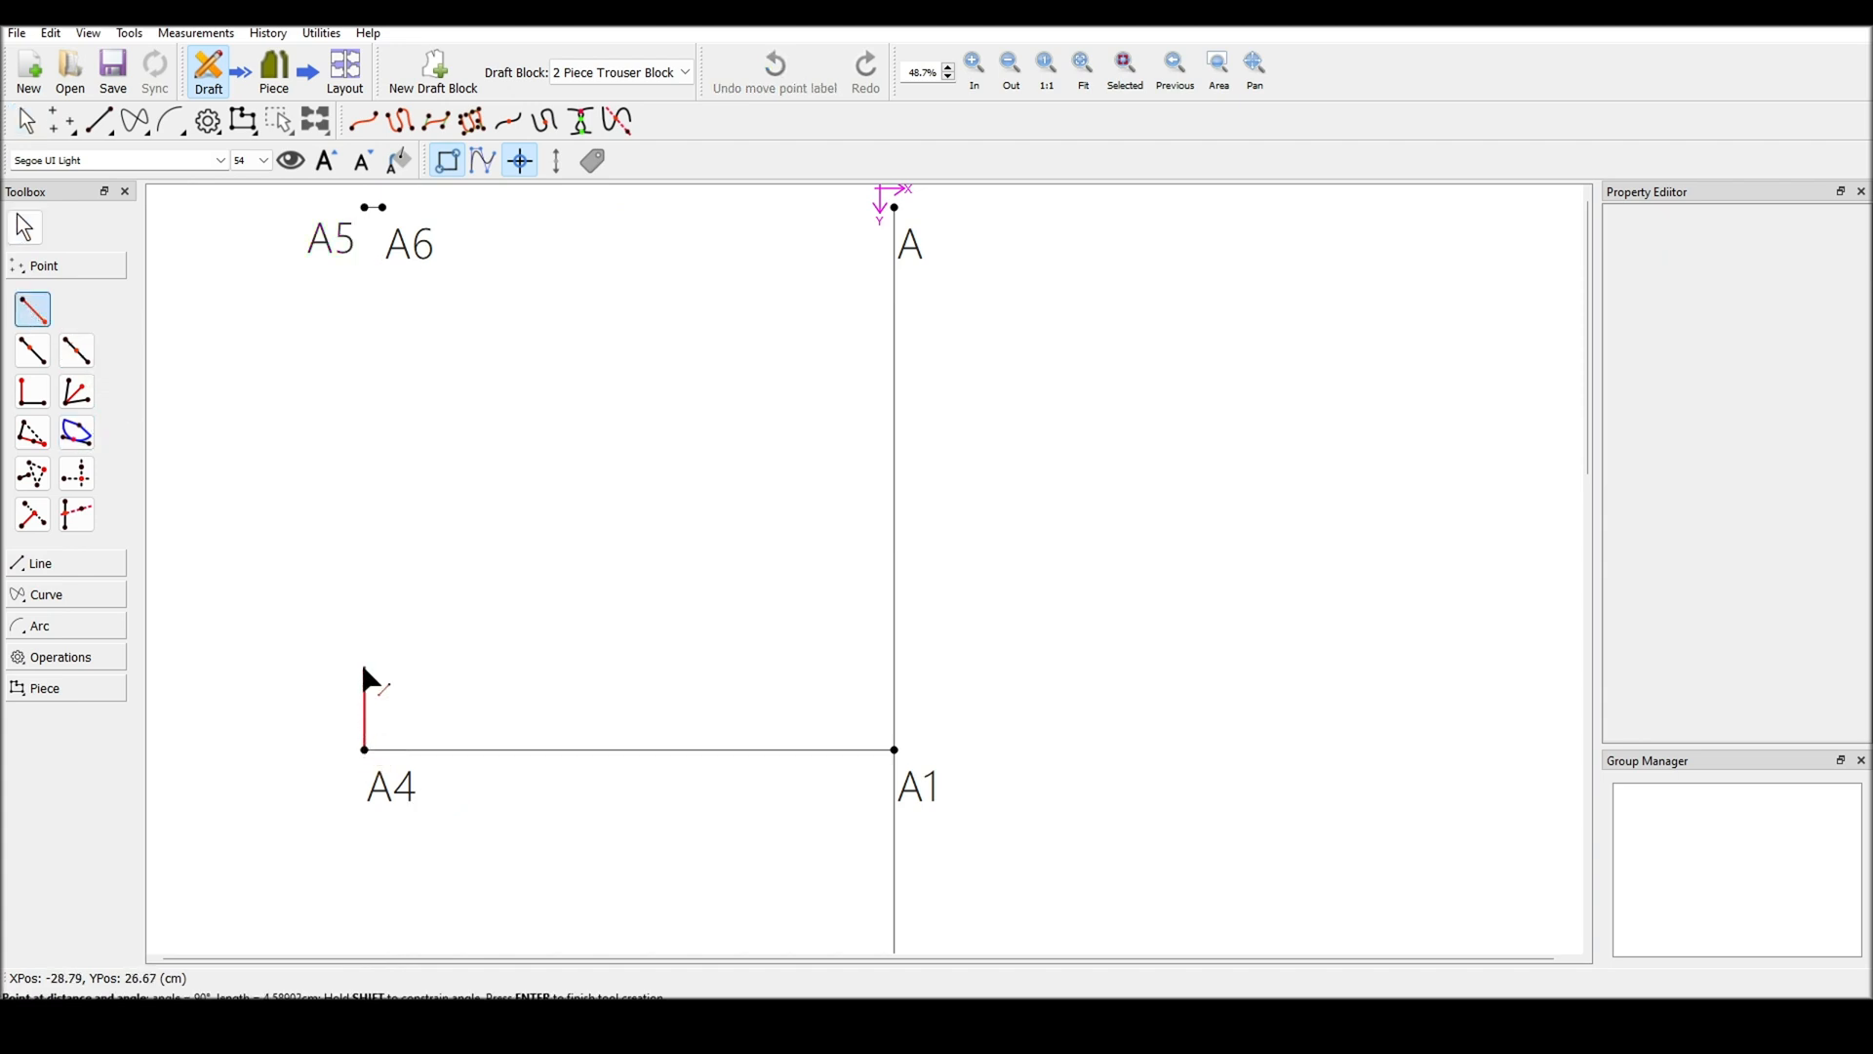
pyautogui.click(363, 539)
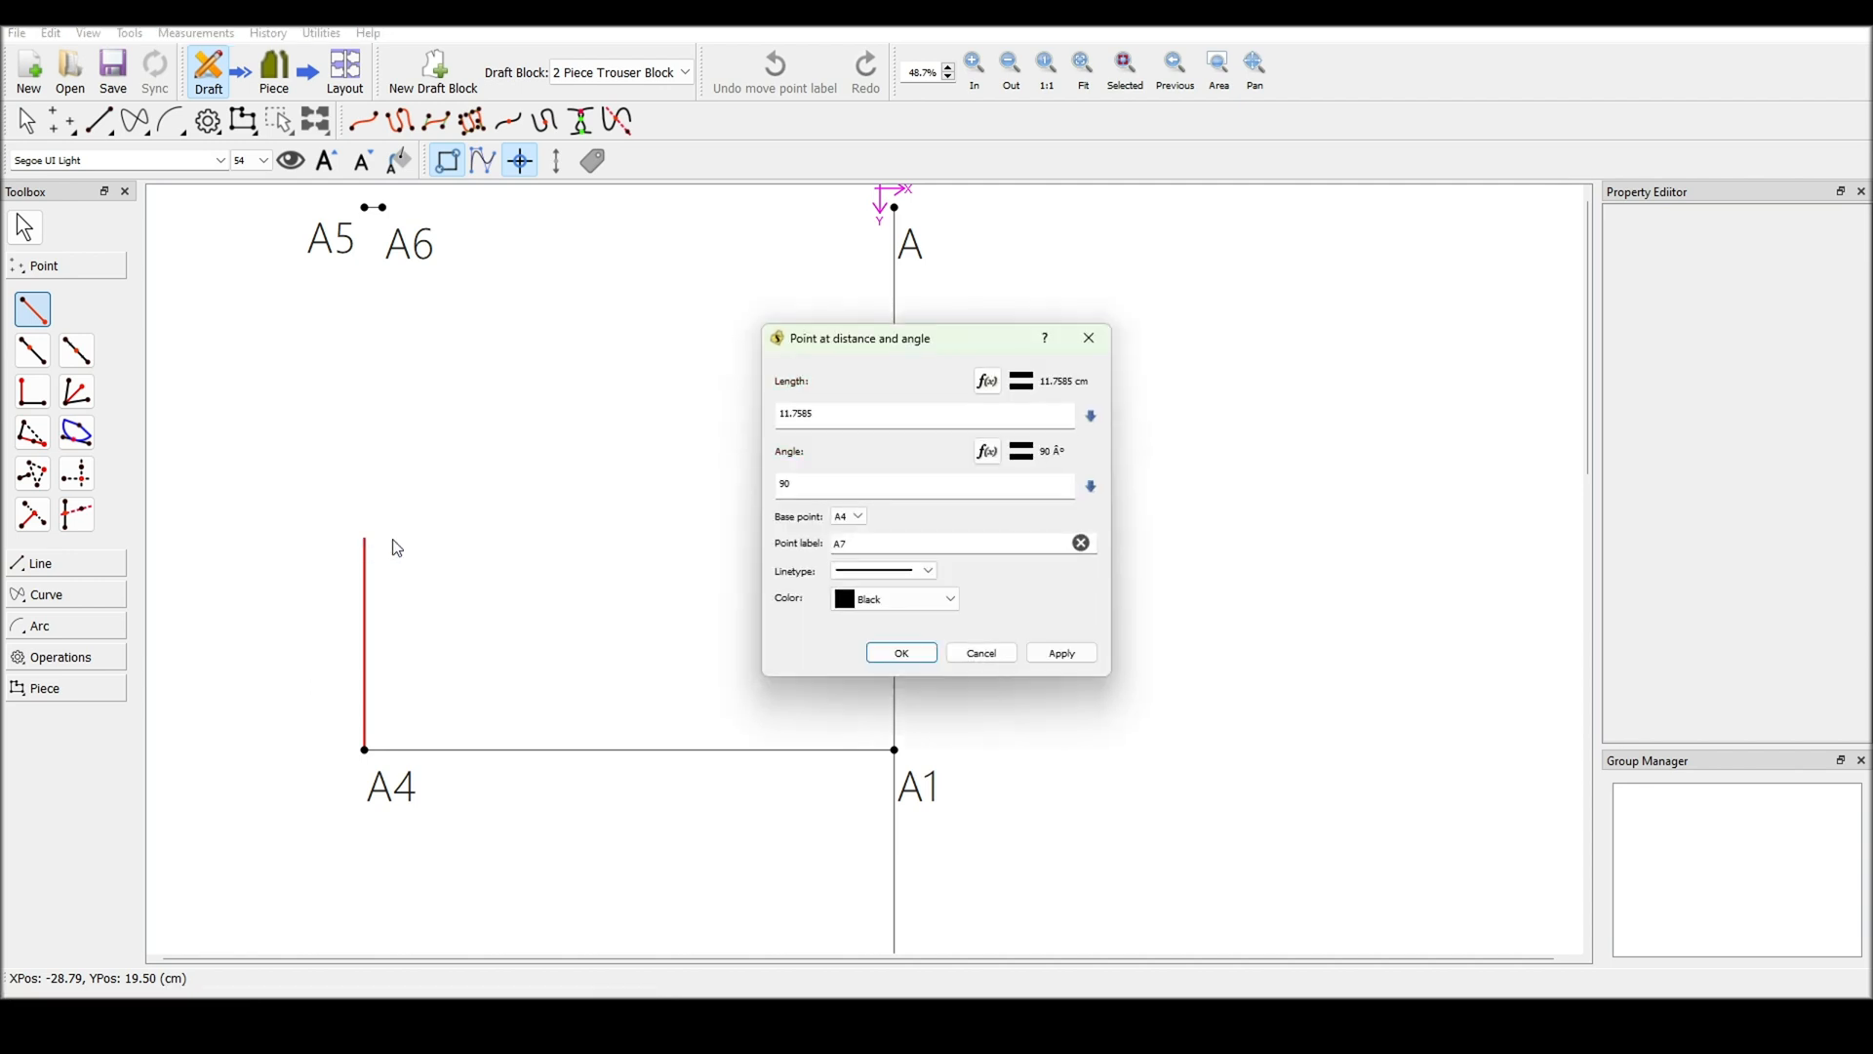
pyautogui.click(988, 381)
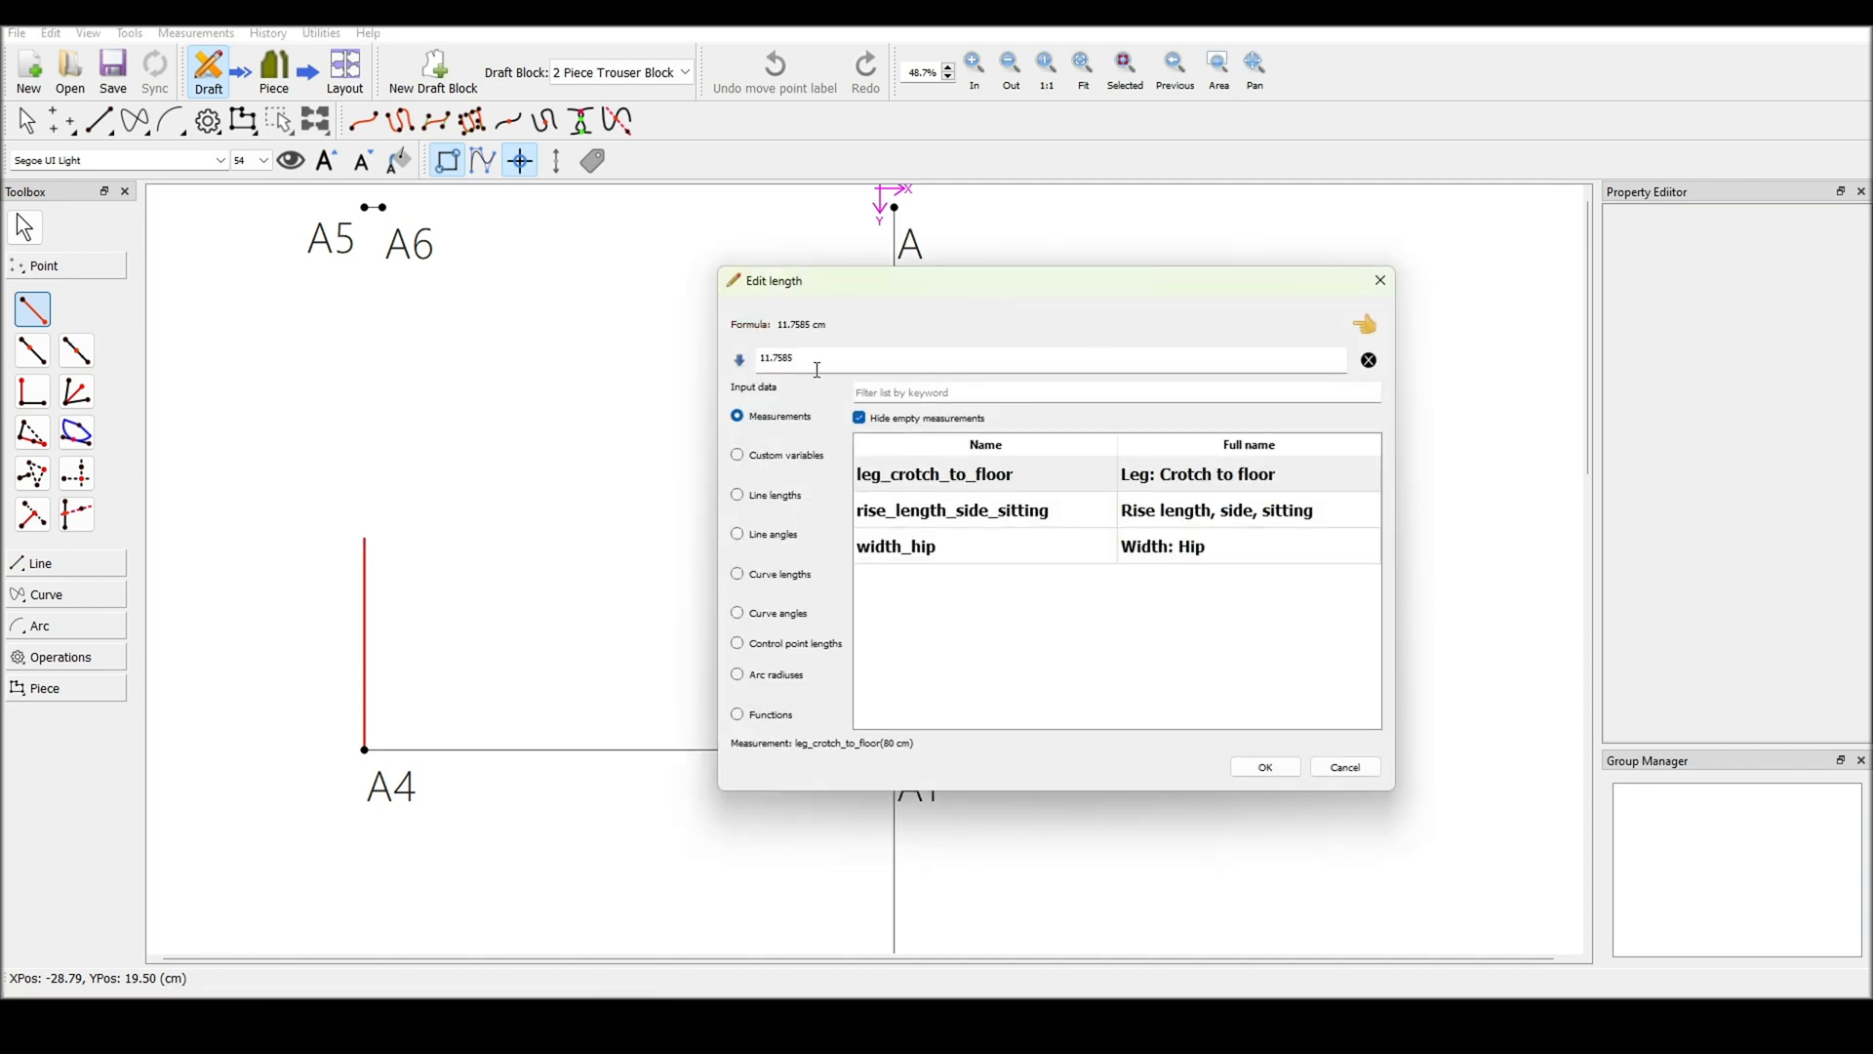
pyautogui.moveTo(818, 369); pyautogui.dragTo(720, 361)
pyautogui.press('BackSpace')
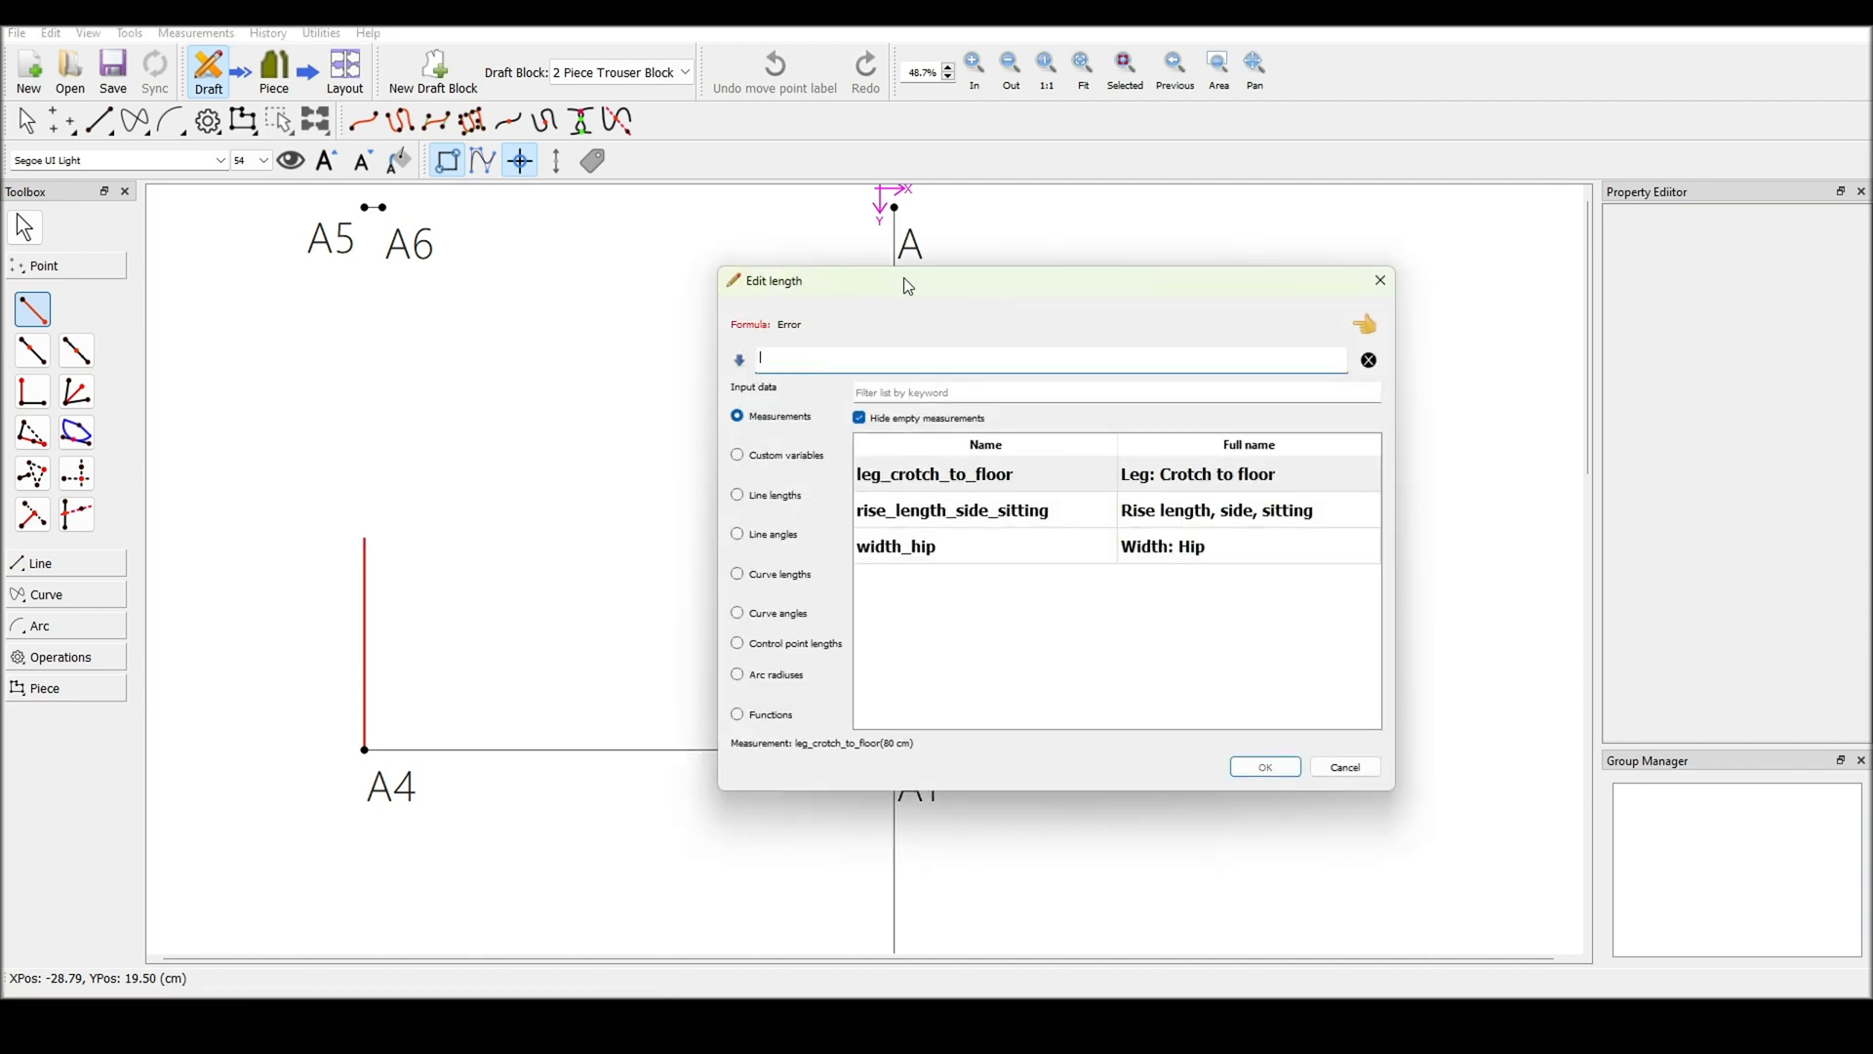
pyautogui.moveTo(905, 279); pyautogui.dragTo(1245, 279)
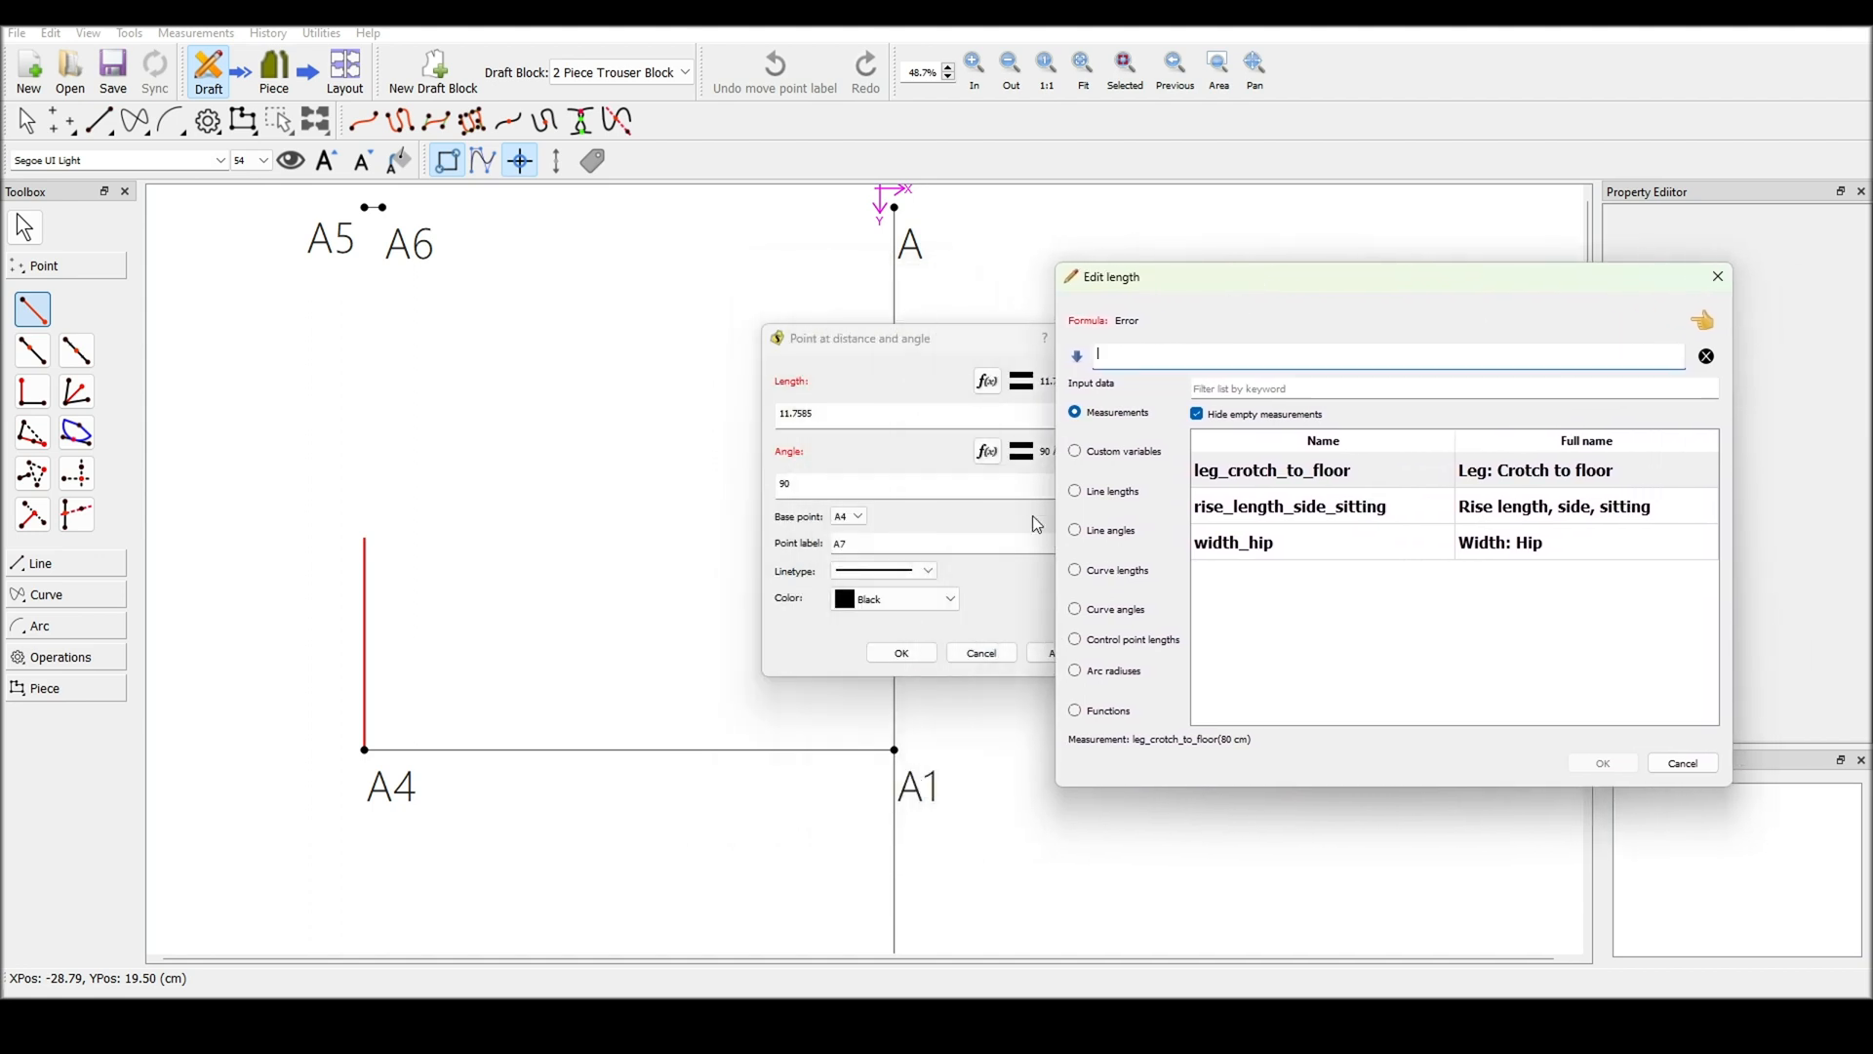
pyautogui.click(1121, 498)
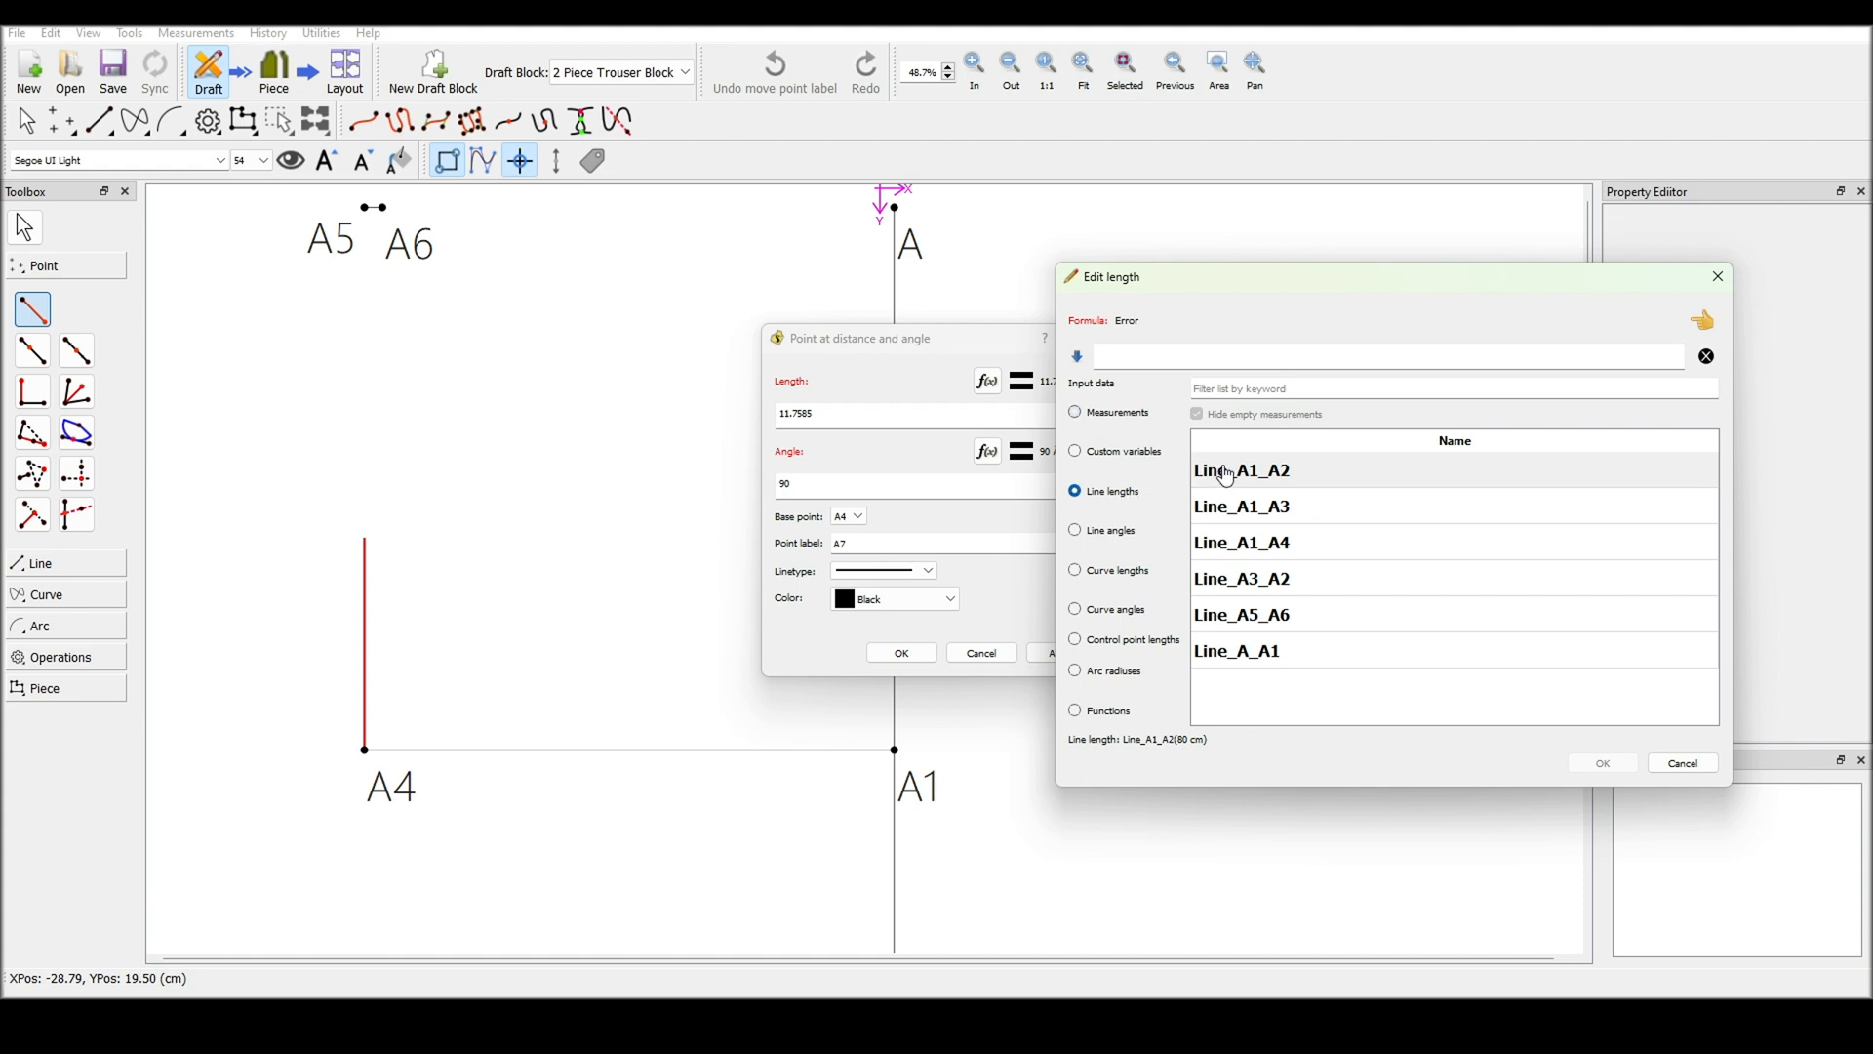
pyautogui.doubleClick(1258, 667)
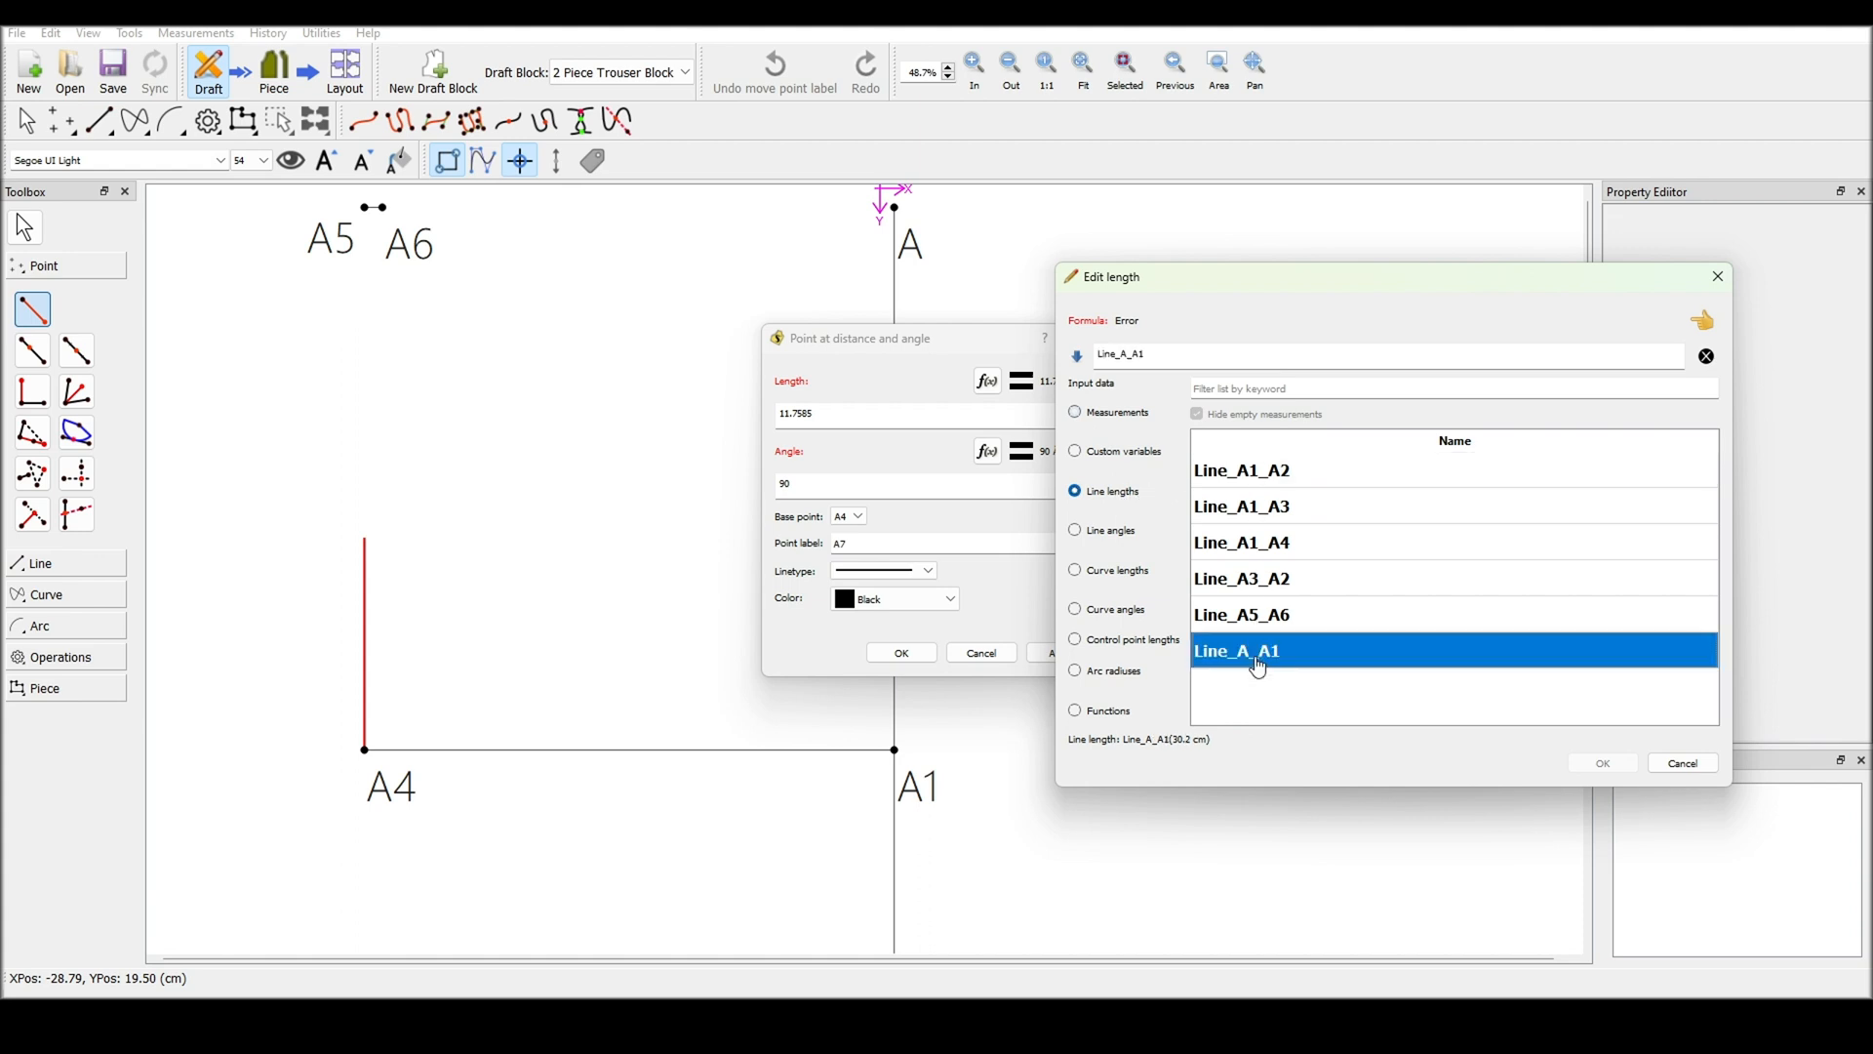
pyautogui.click(1178, 355)
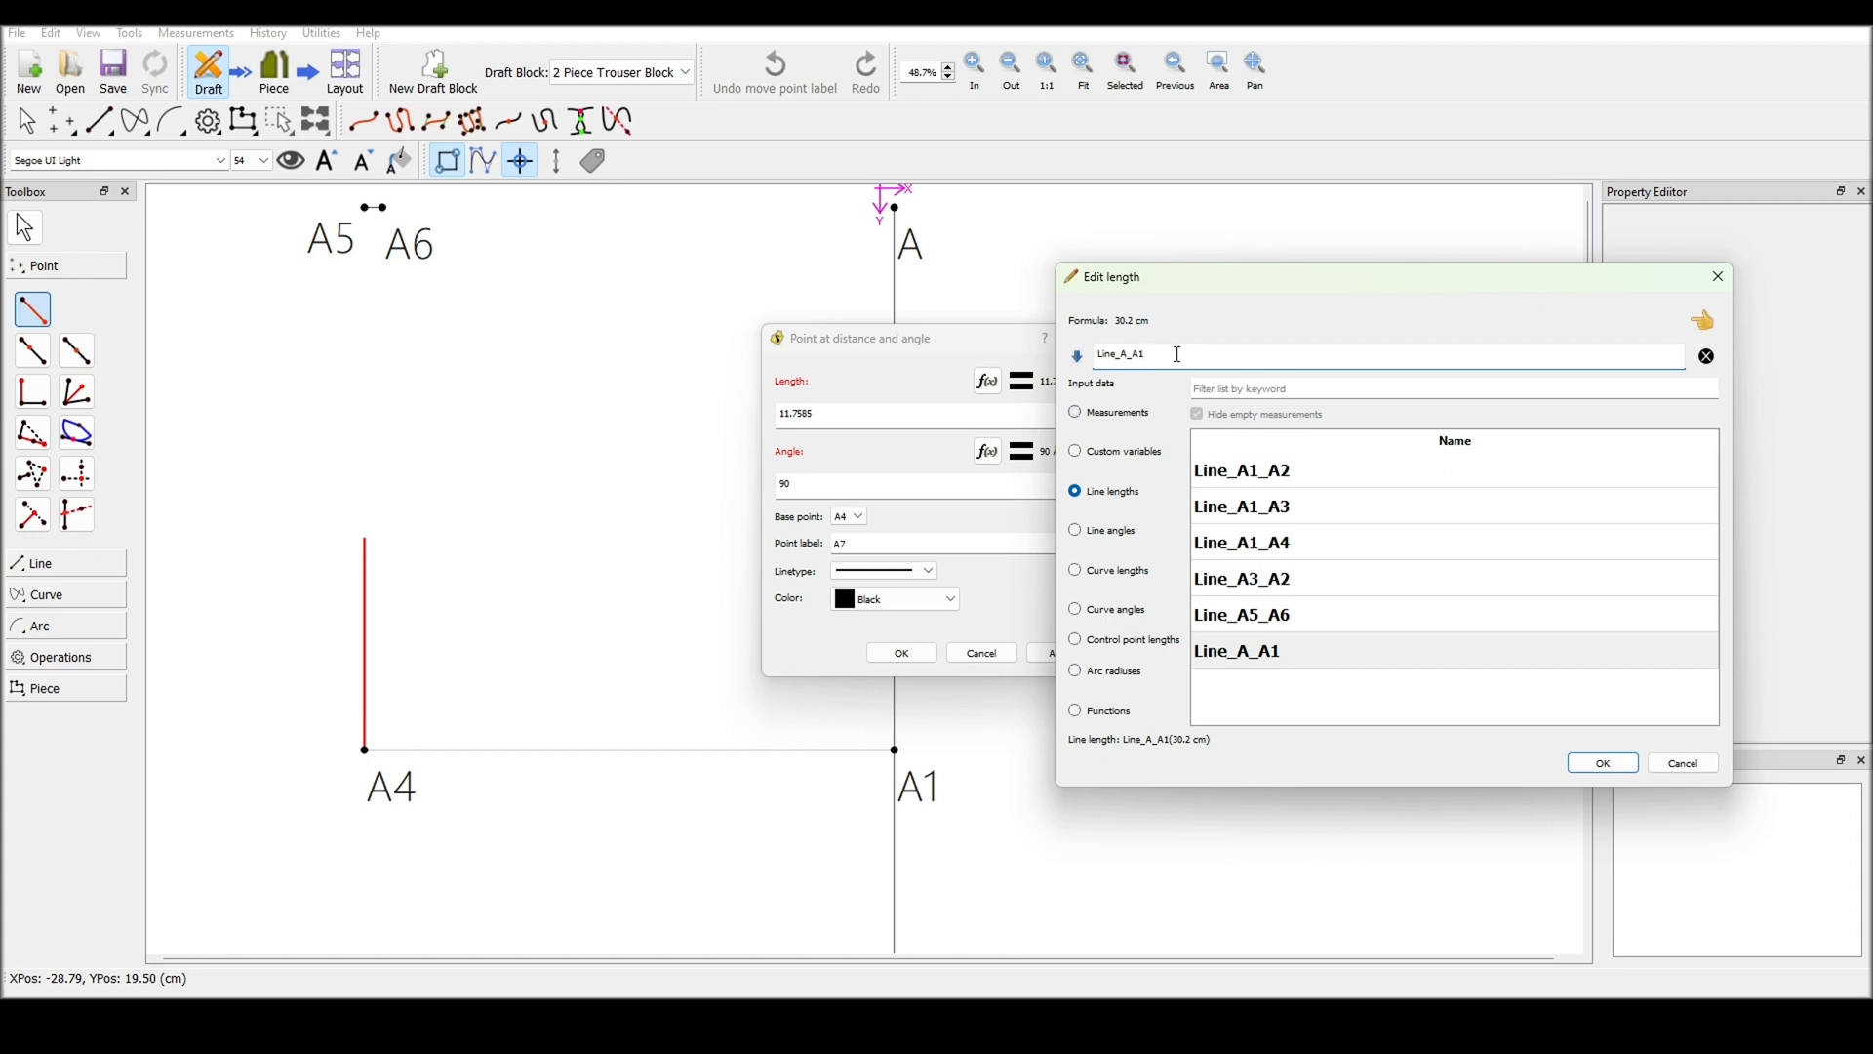
pyautogui.write('/4')
pyautogui.click(1615, 762)
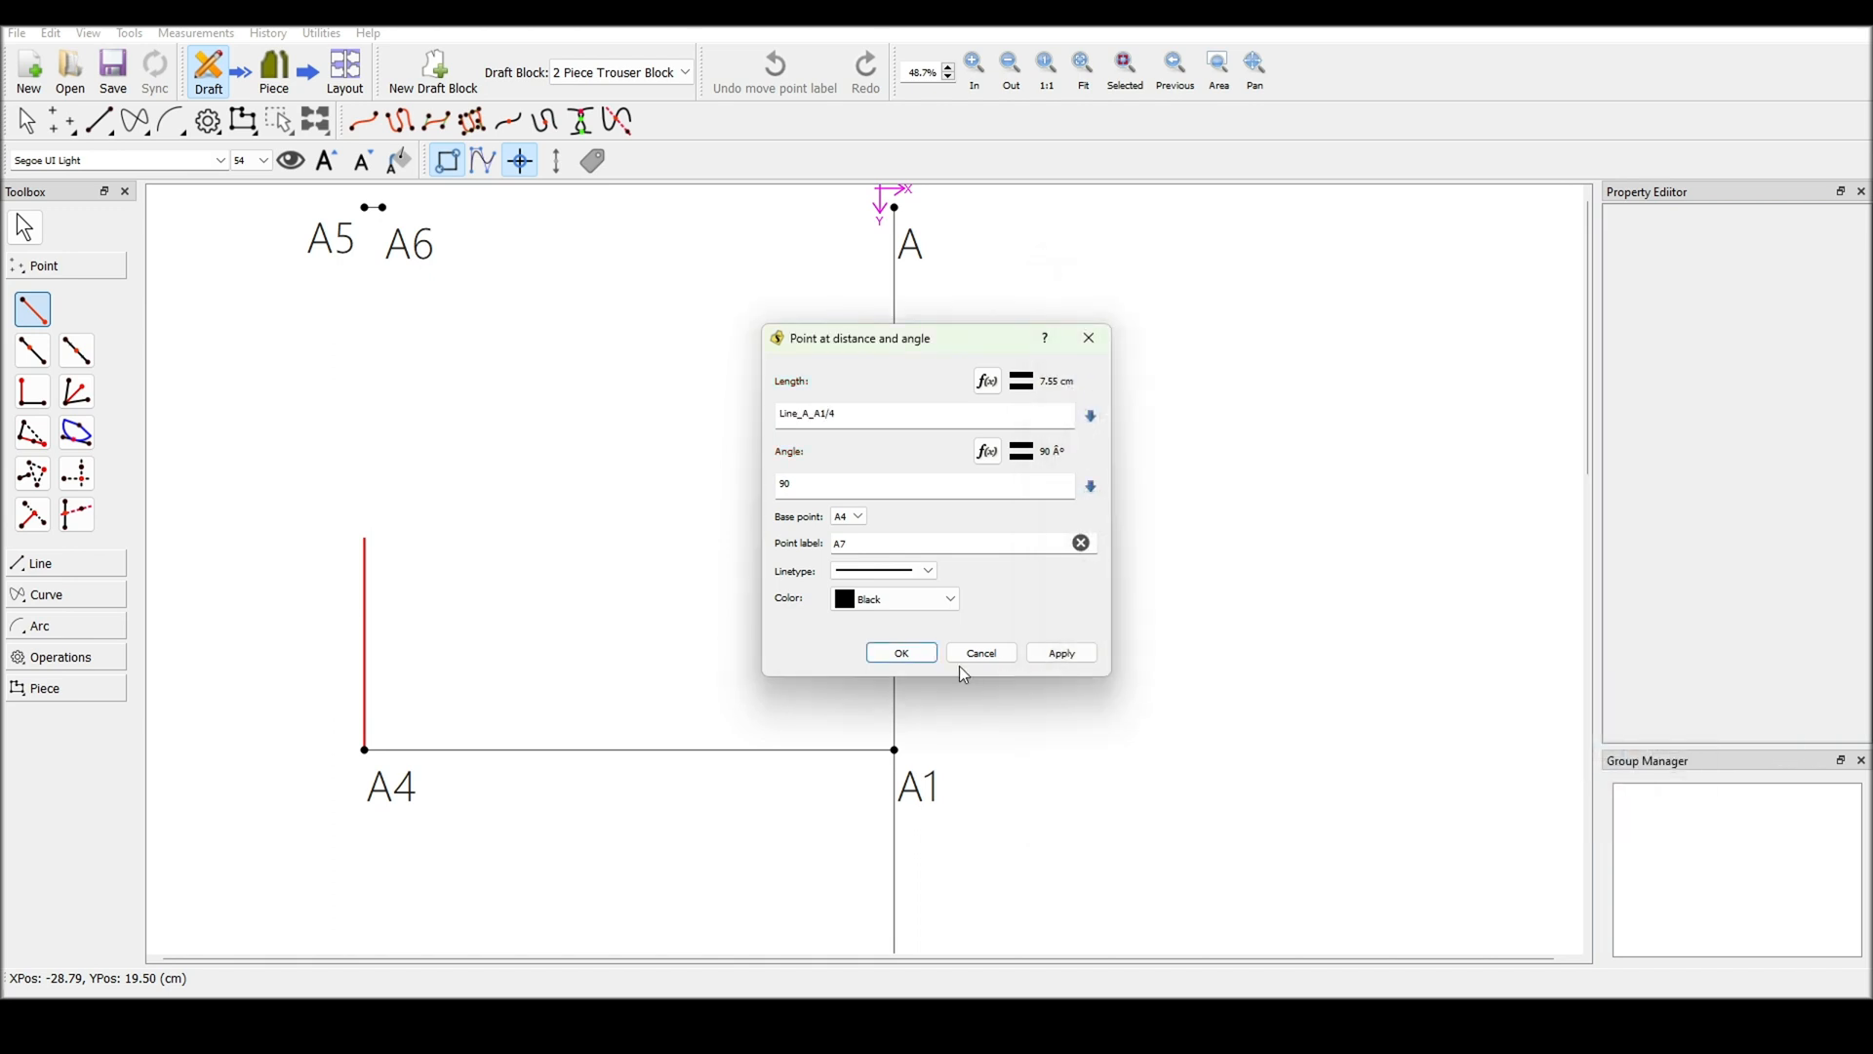
pyautogui.click(900, 652)
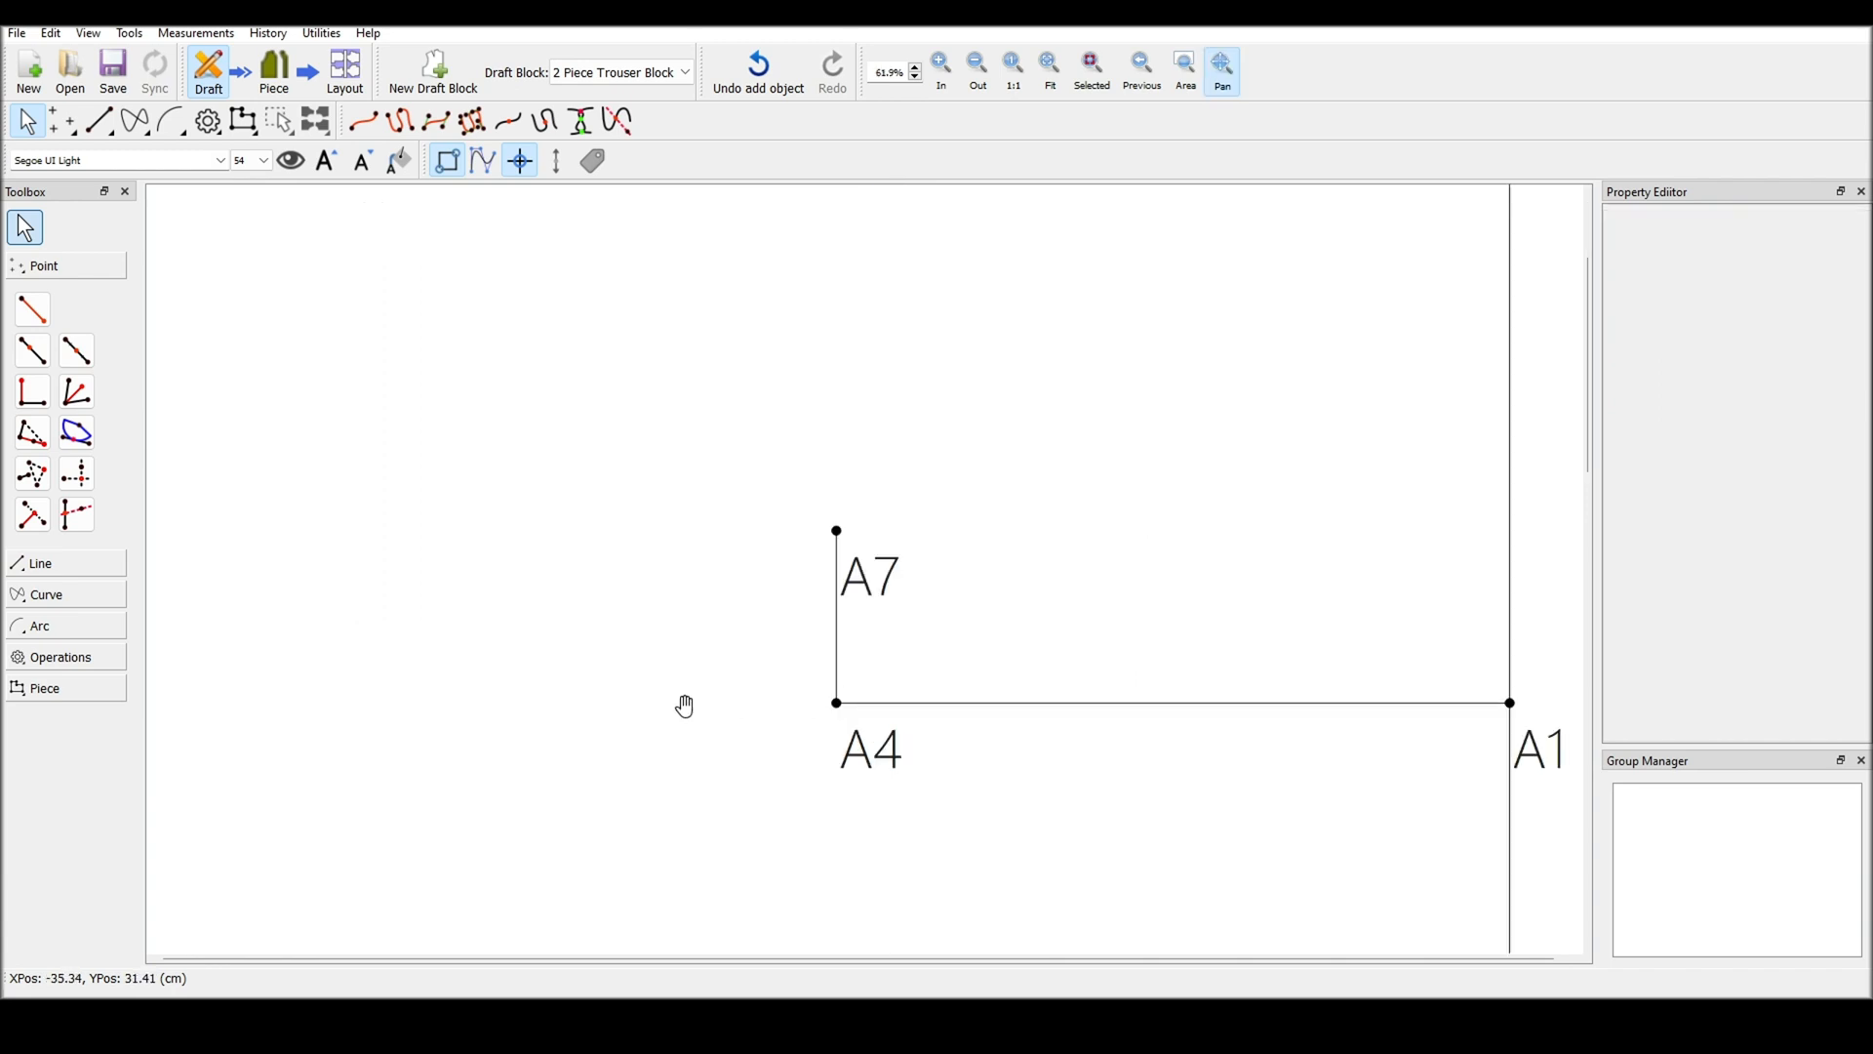
# Add a point horizontally from A4 at angle 180 with the length formula Line_A1_A4/4 -0.5
pyautogui.click(33, 309)
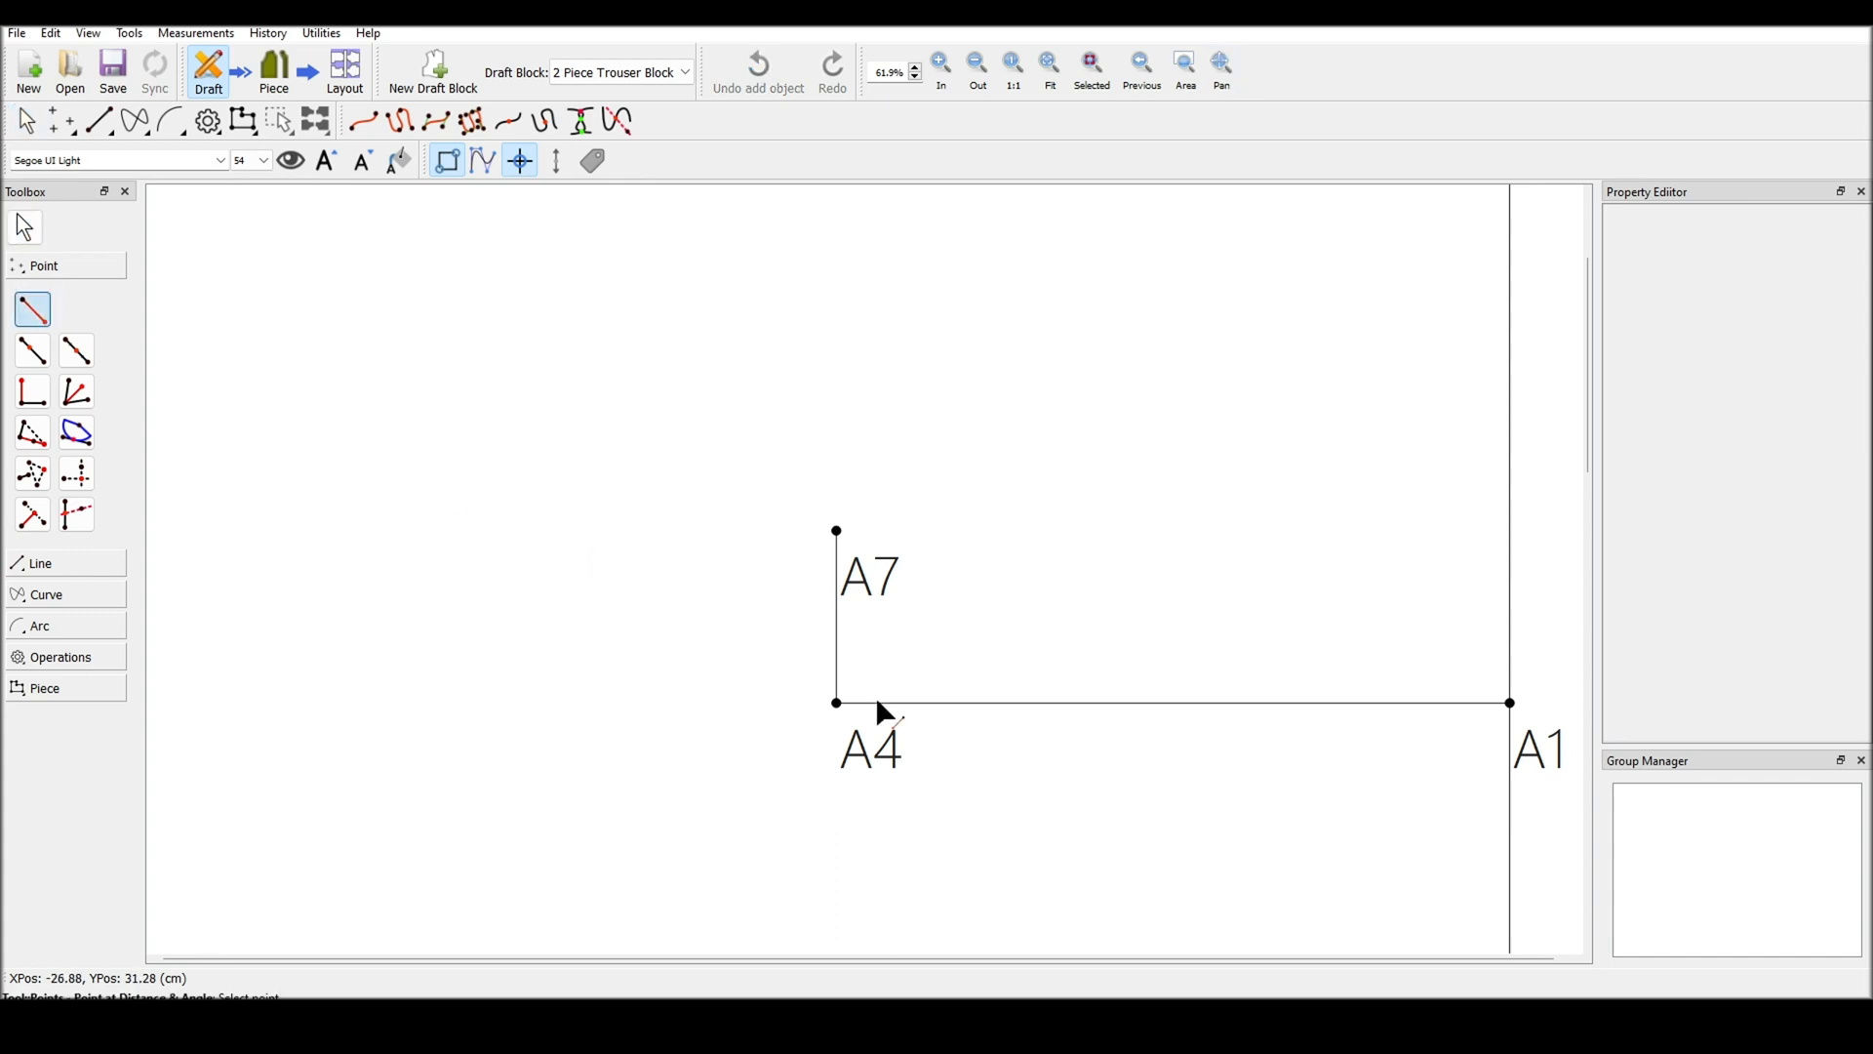
pyautogui.click(836, 703)
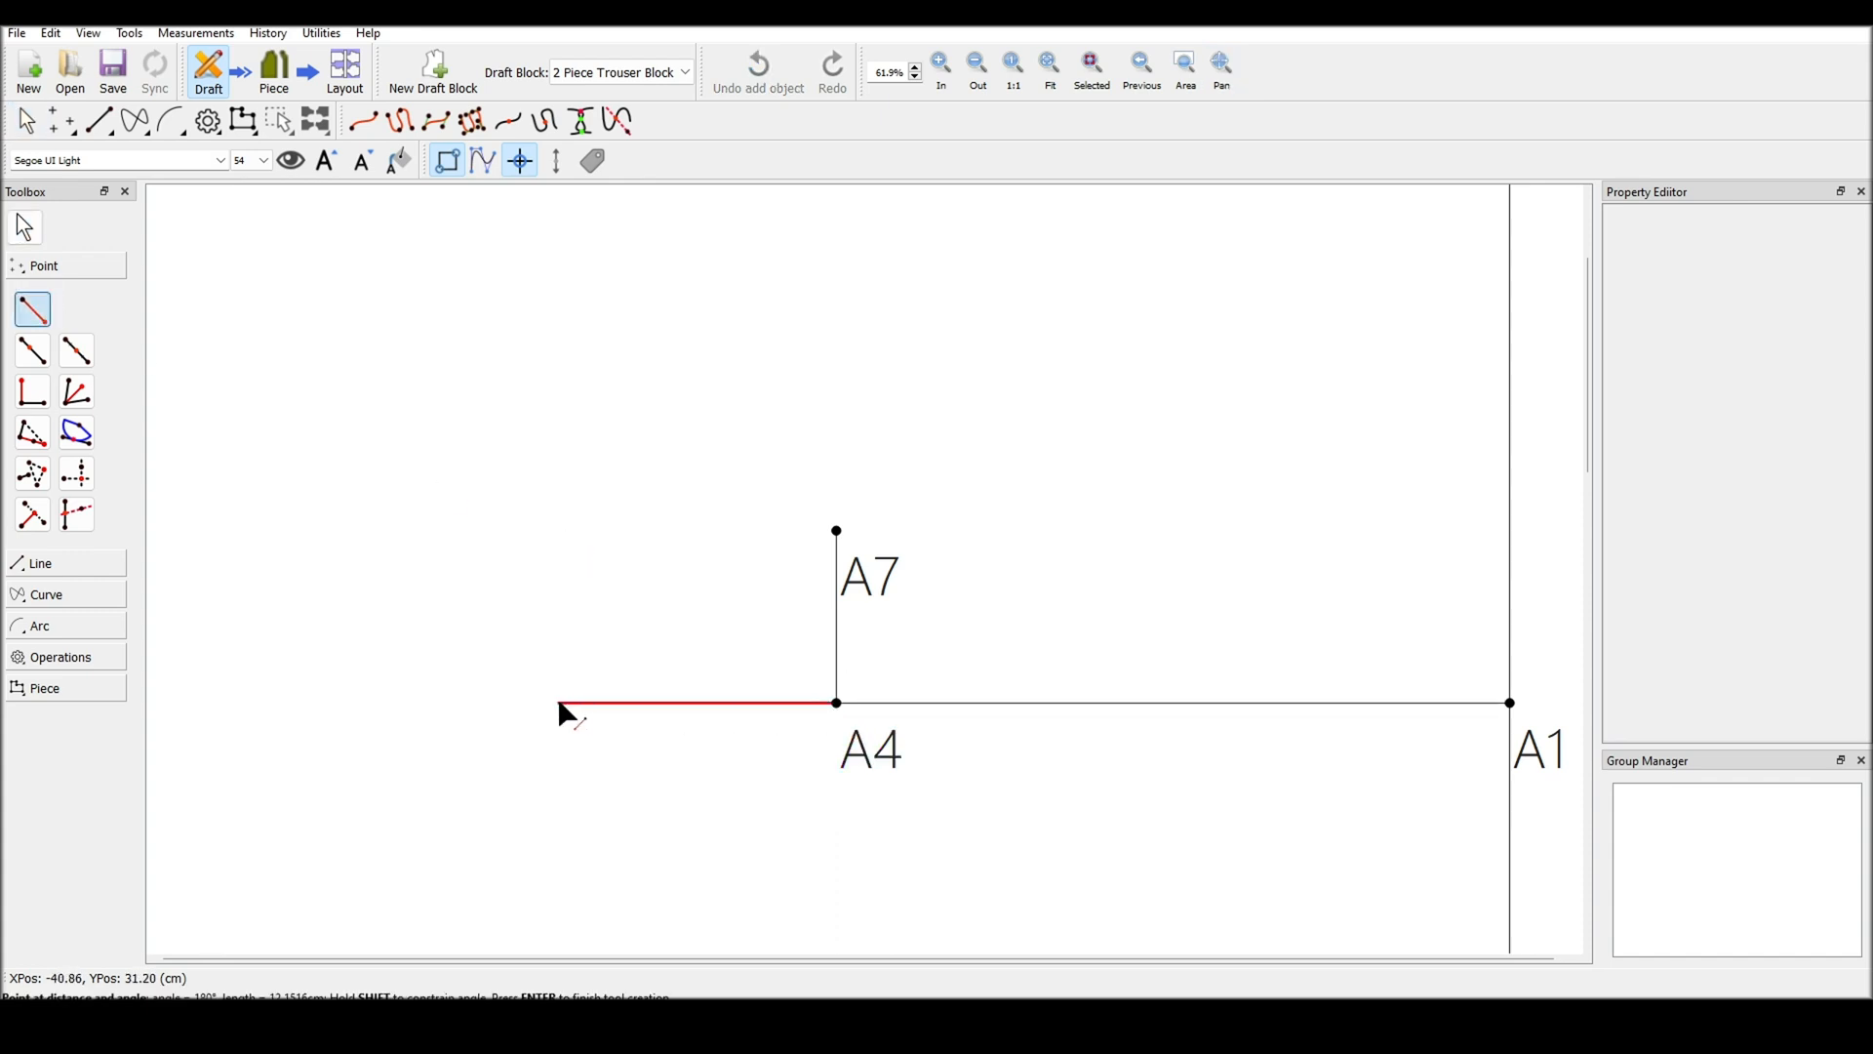
pyautogui.click(570, 703)
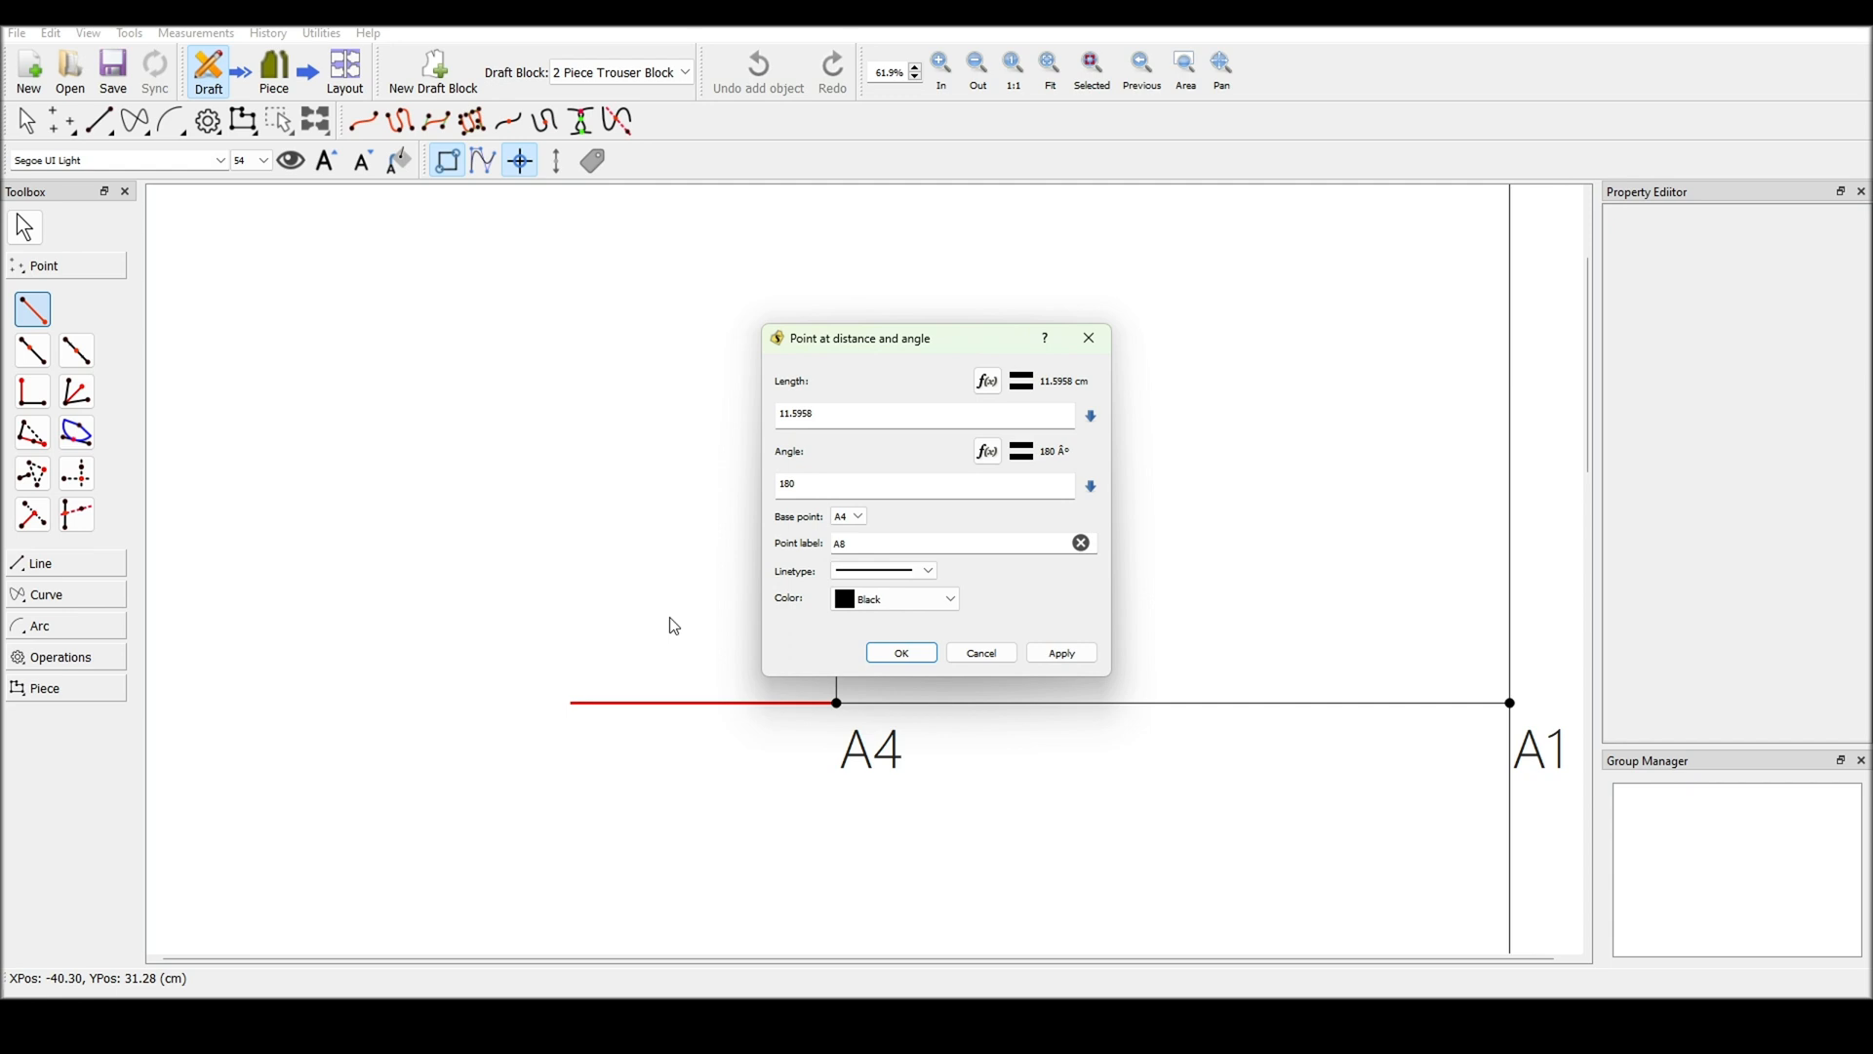
pyautogui.click(988, 380)
pyautogui.hotkey('ctrl', 'a')
pyautogui.press('BackSpace')
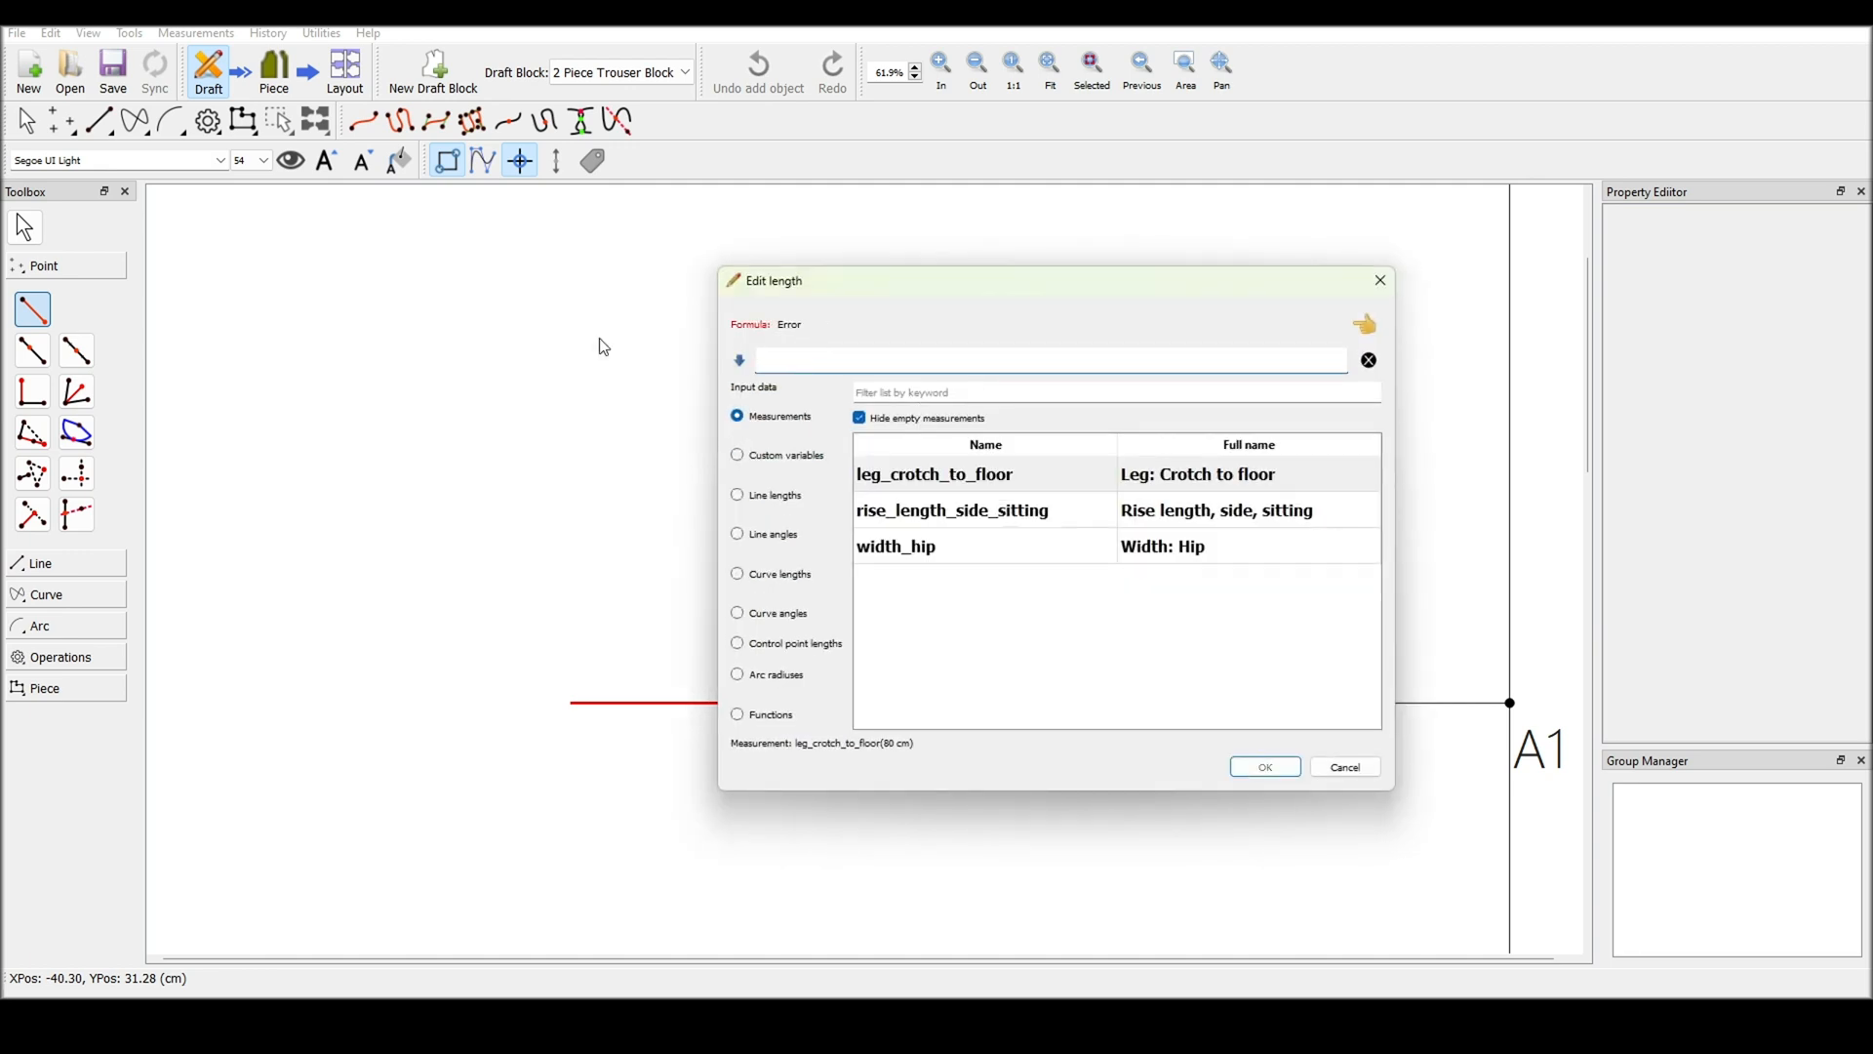
pyautogui.click(739, 496)
pyautogui.doubleClick(913, 546)
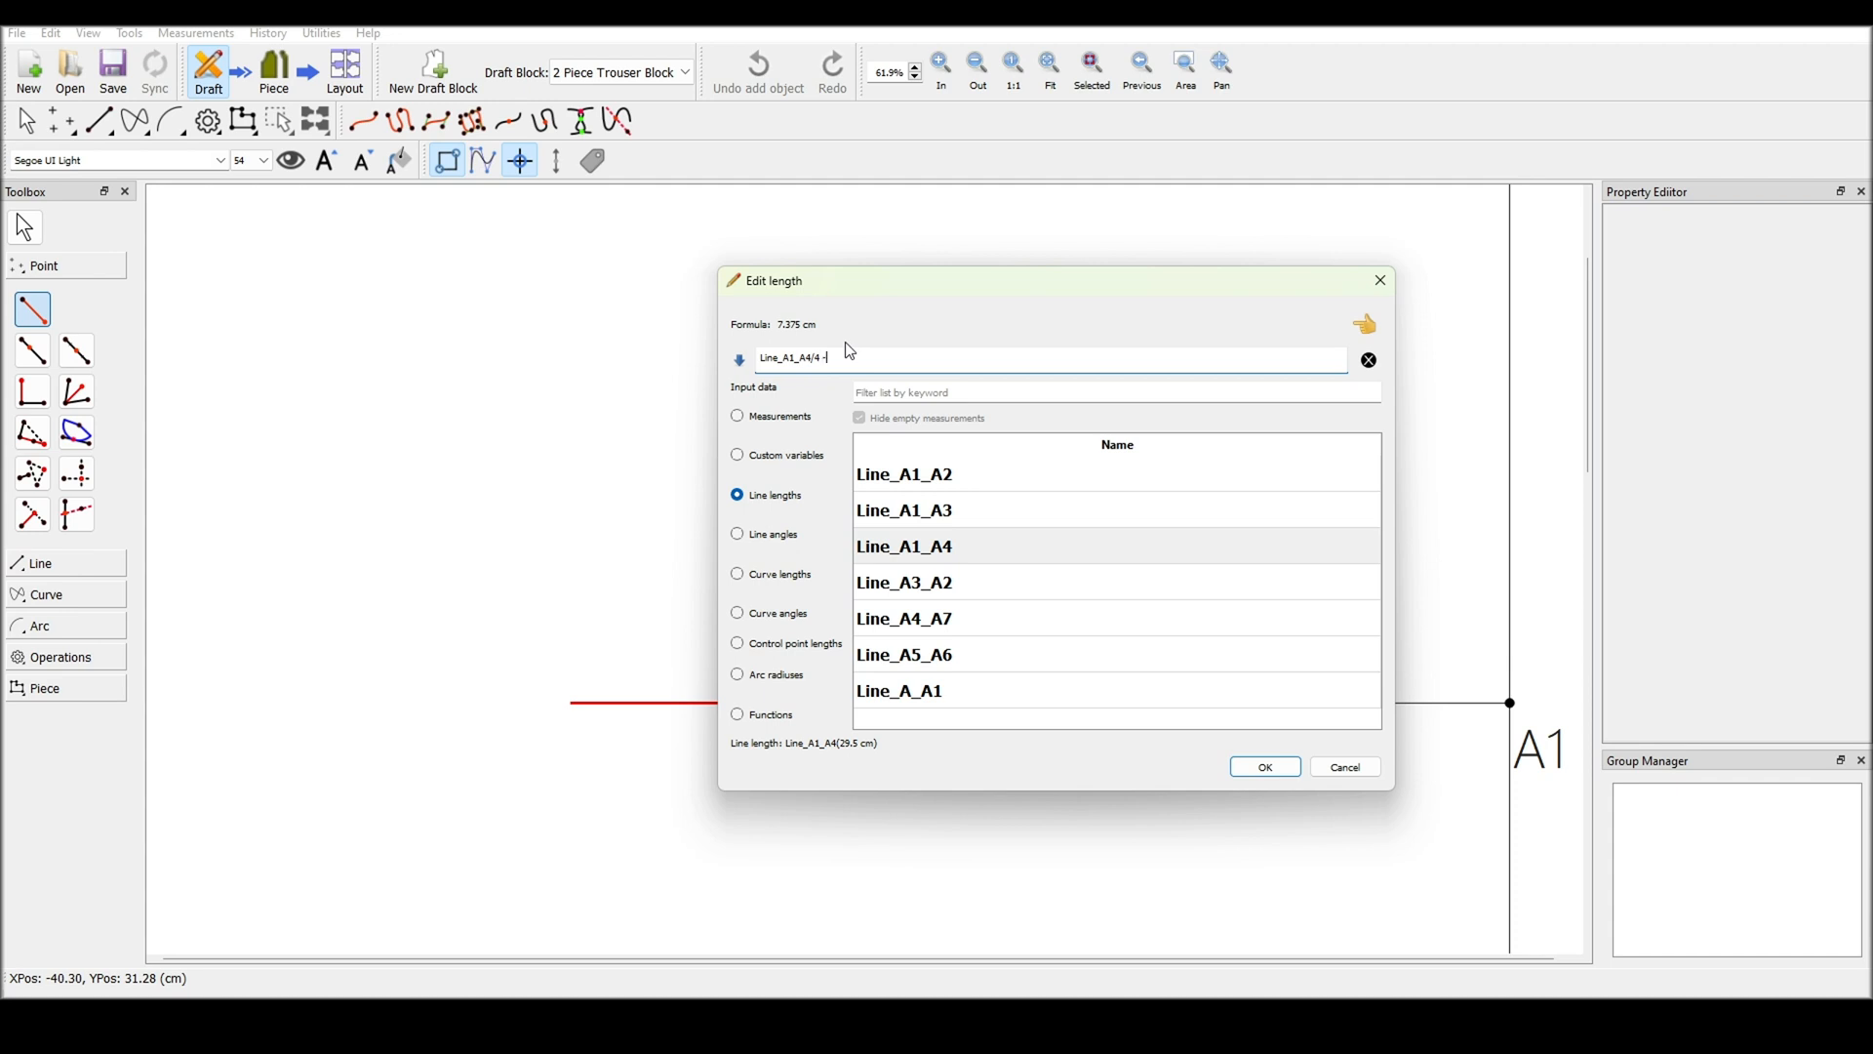
pyautogui.write('-0.5')
pyautogui.click(1259, 766)
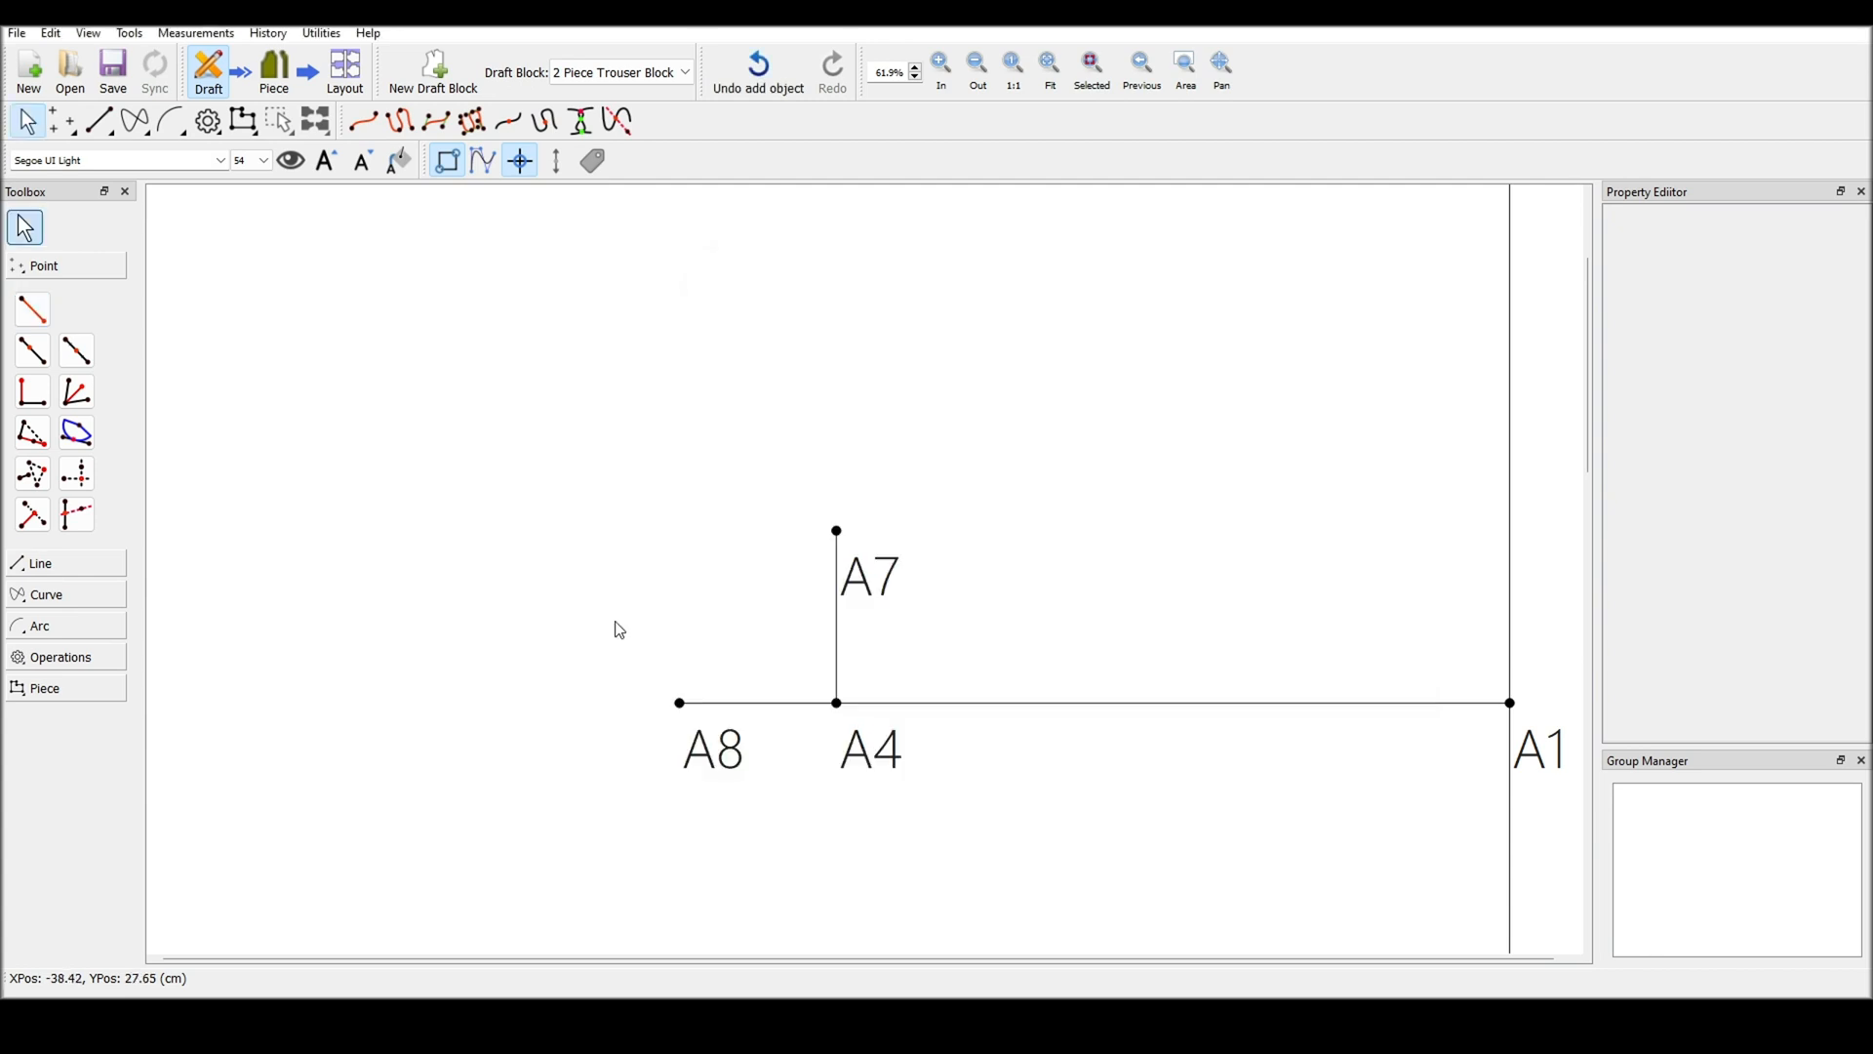
# Add a point 3 cm from A4 at angle 135, using a dash-dot linetype
pyautogui.scroll(-1, 1249, 663)
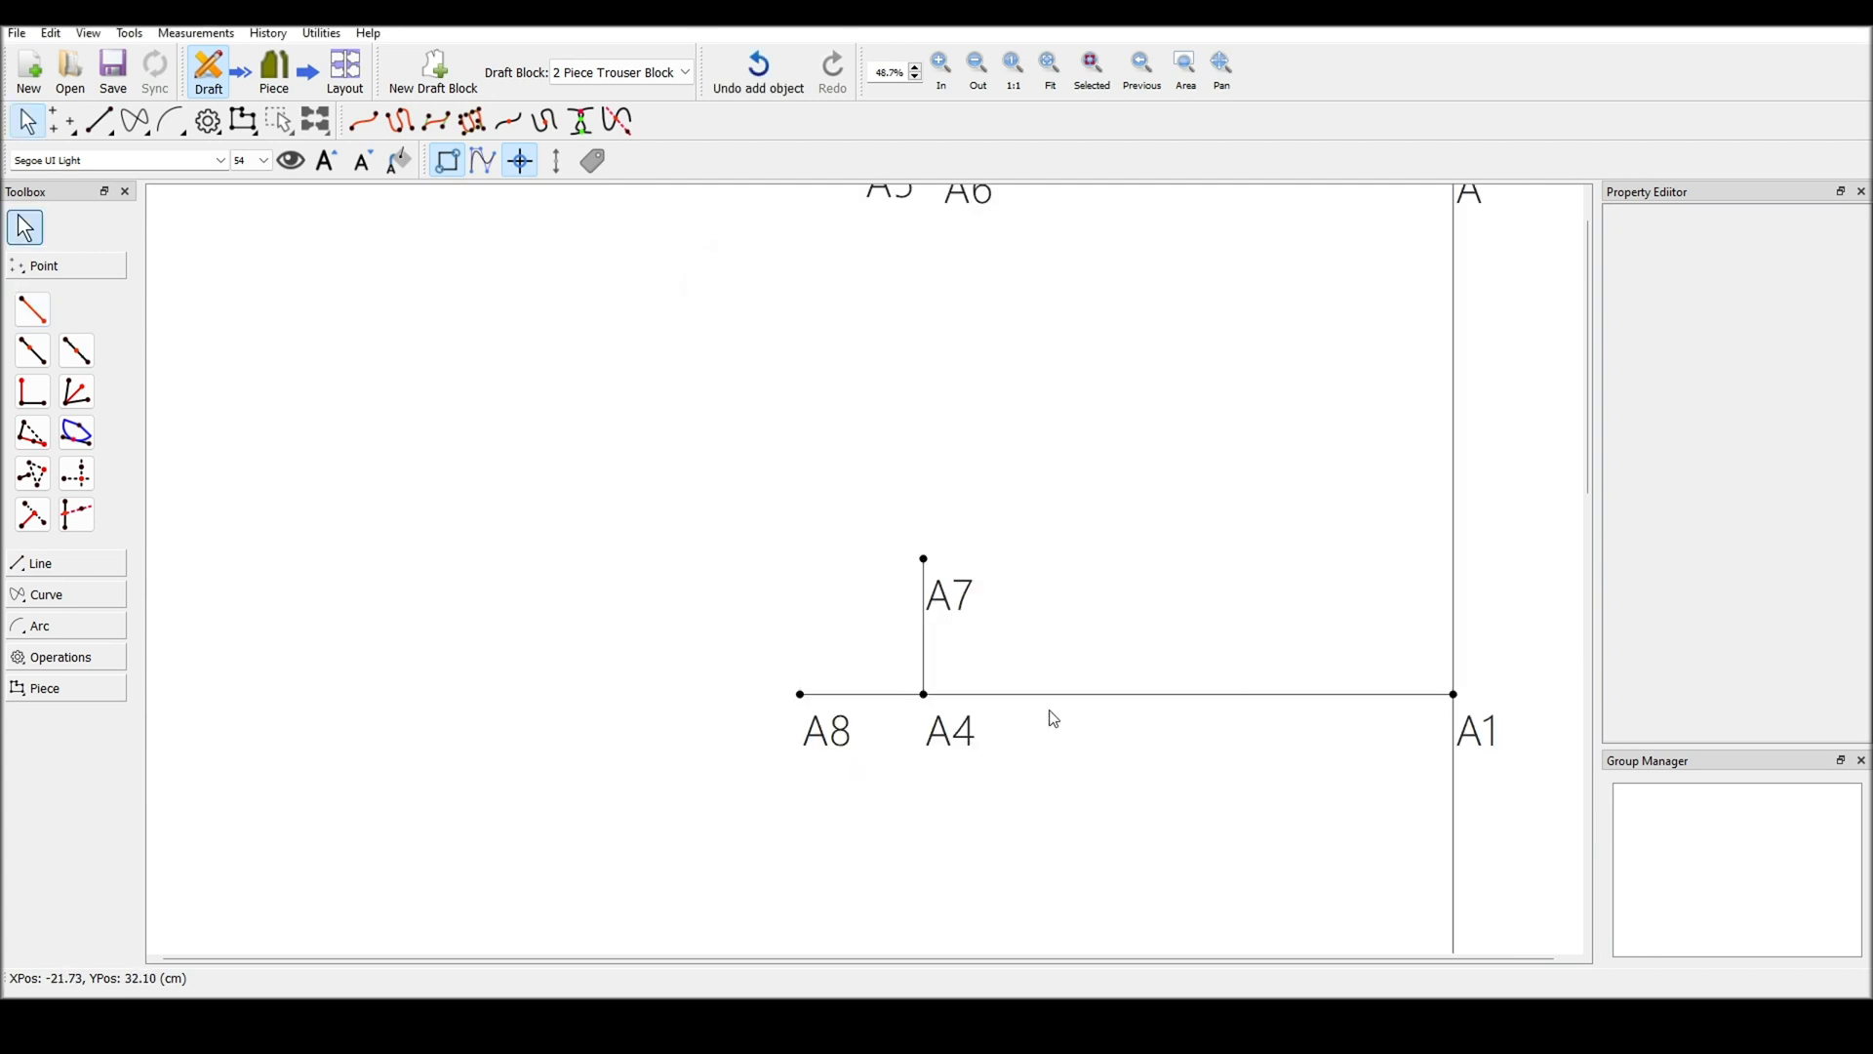
pyautogui.click(27, 320)
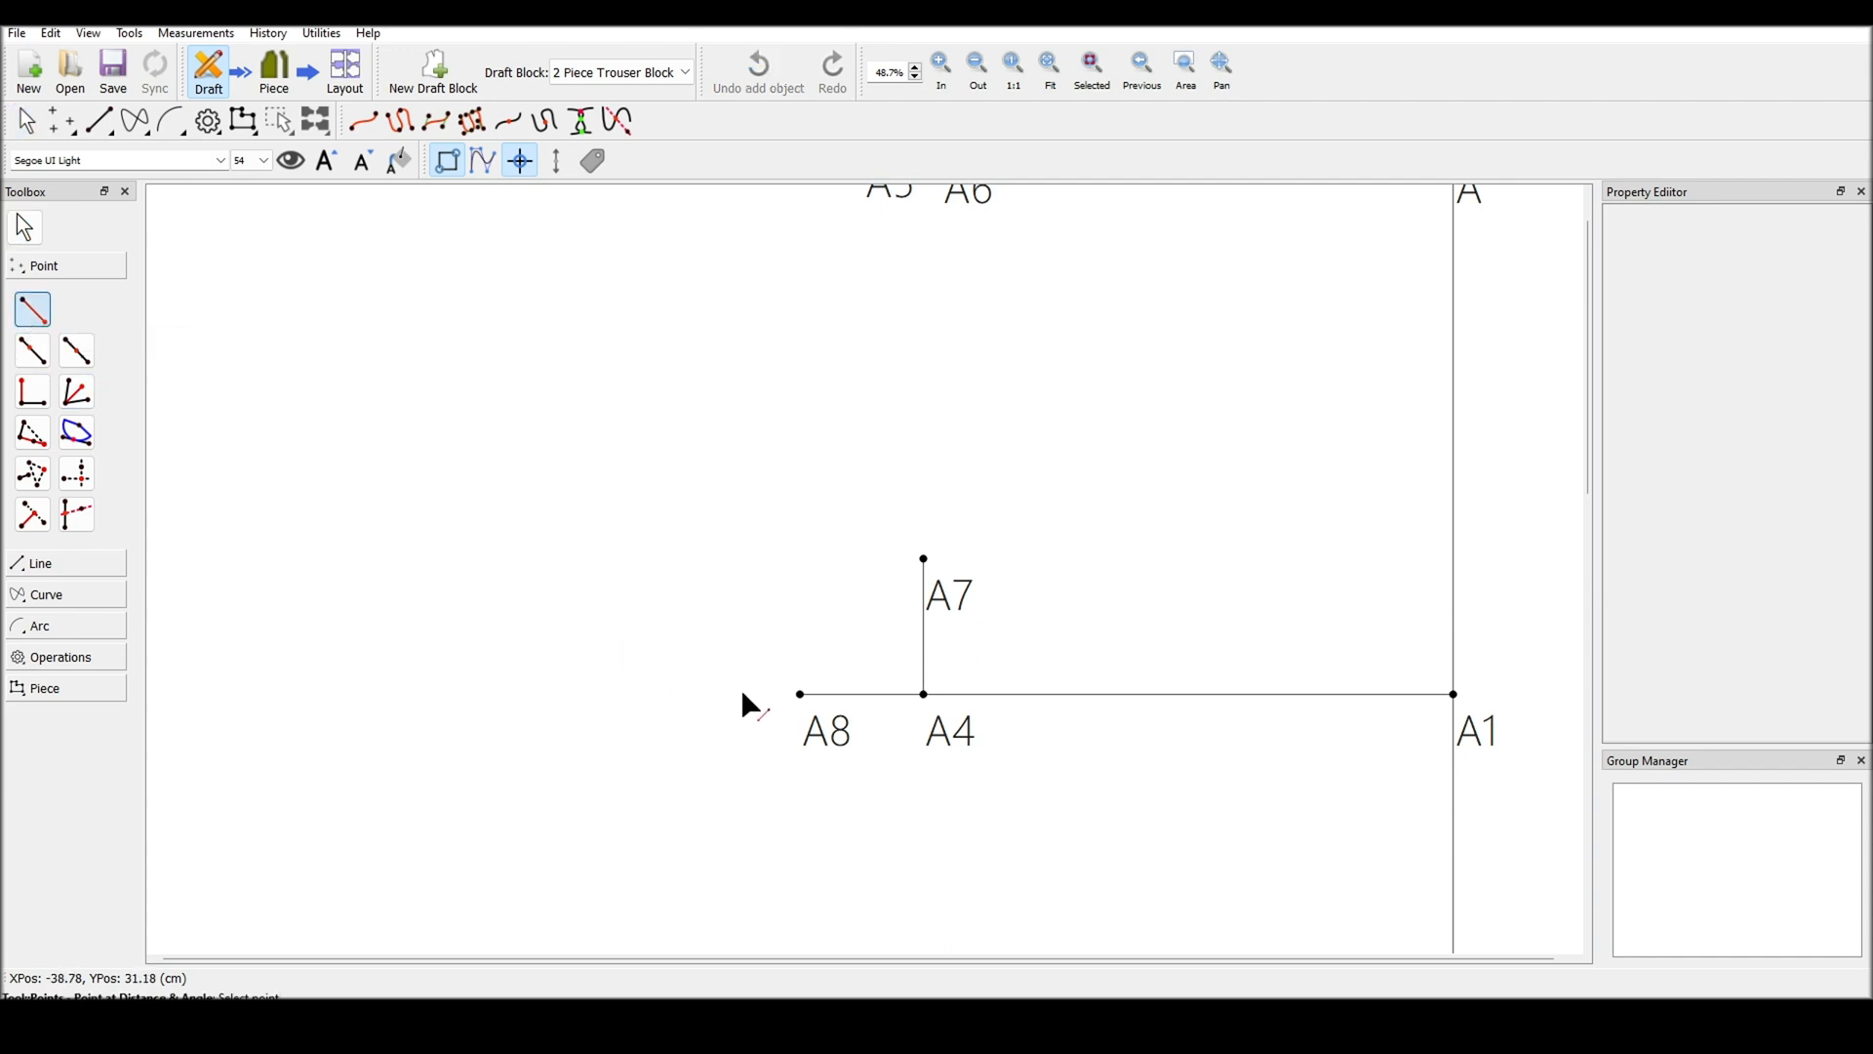
pyautogui.click(924, 694)
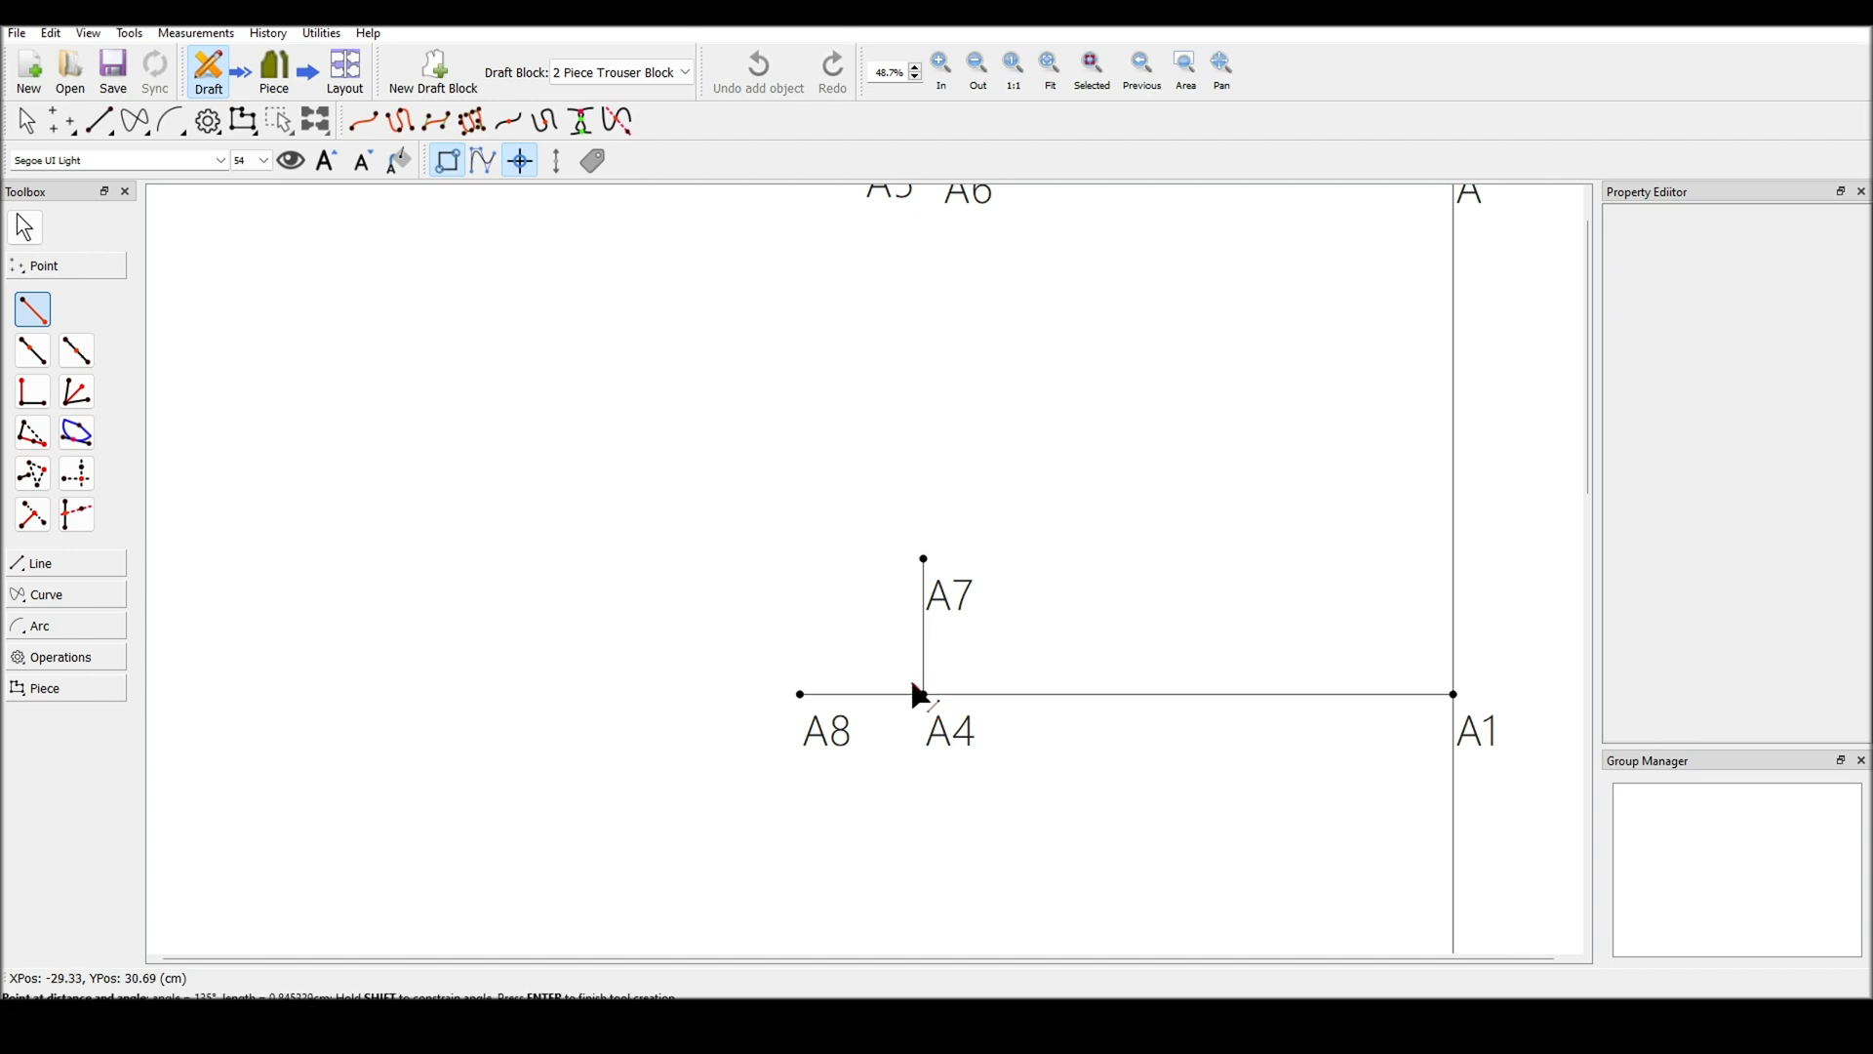
pyautogui.click(835, 625)
pyautogui.moveTo(825, 417); pyautogui.dragTo(781, 418)
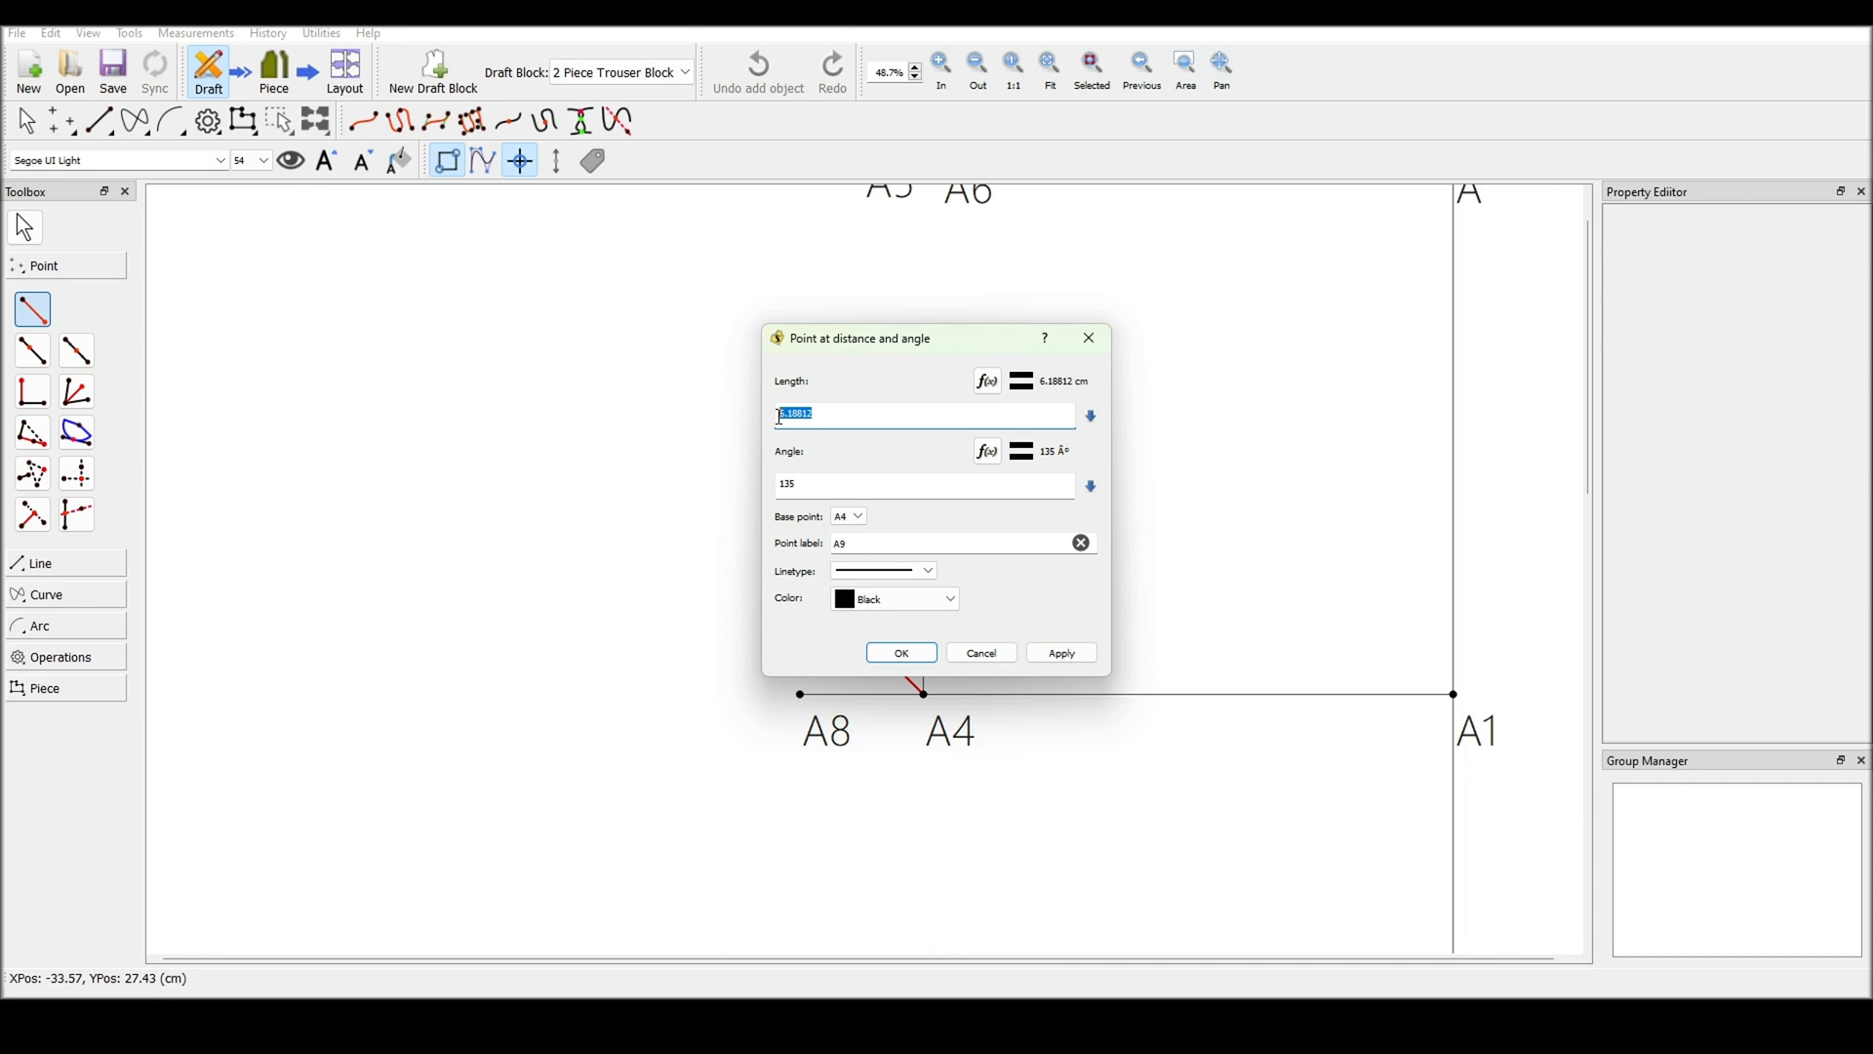
pyautogui.press('BackSpace')
pyautogui.write('3')
pyautogui.click(883, 571)
pyautogui.click(883, 600)
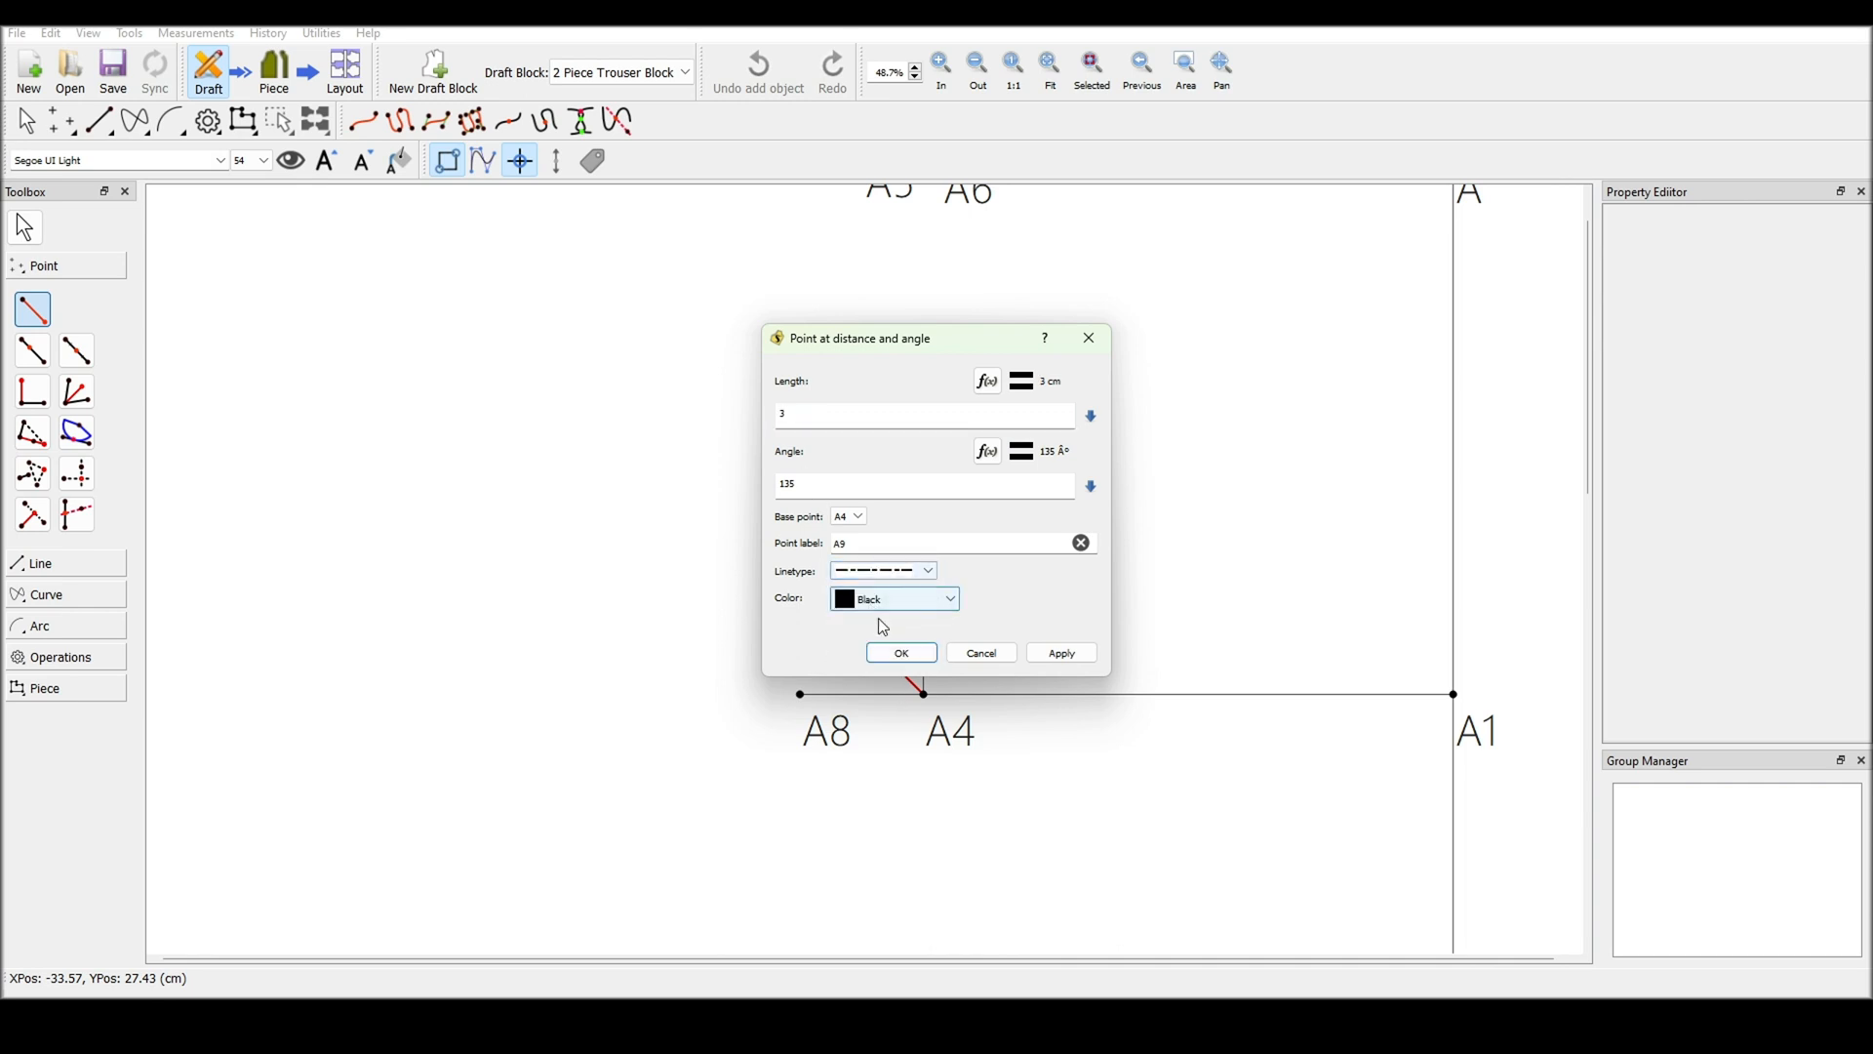
pyautogui.click(892, 656)
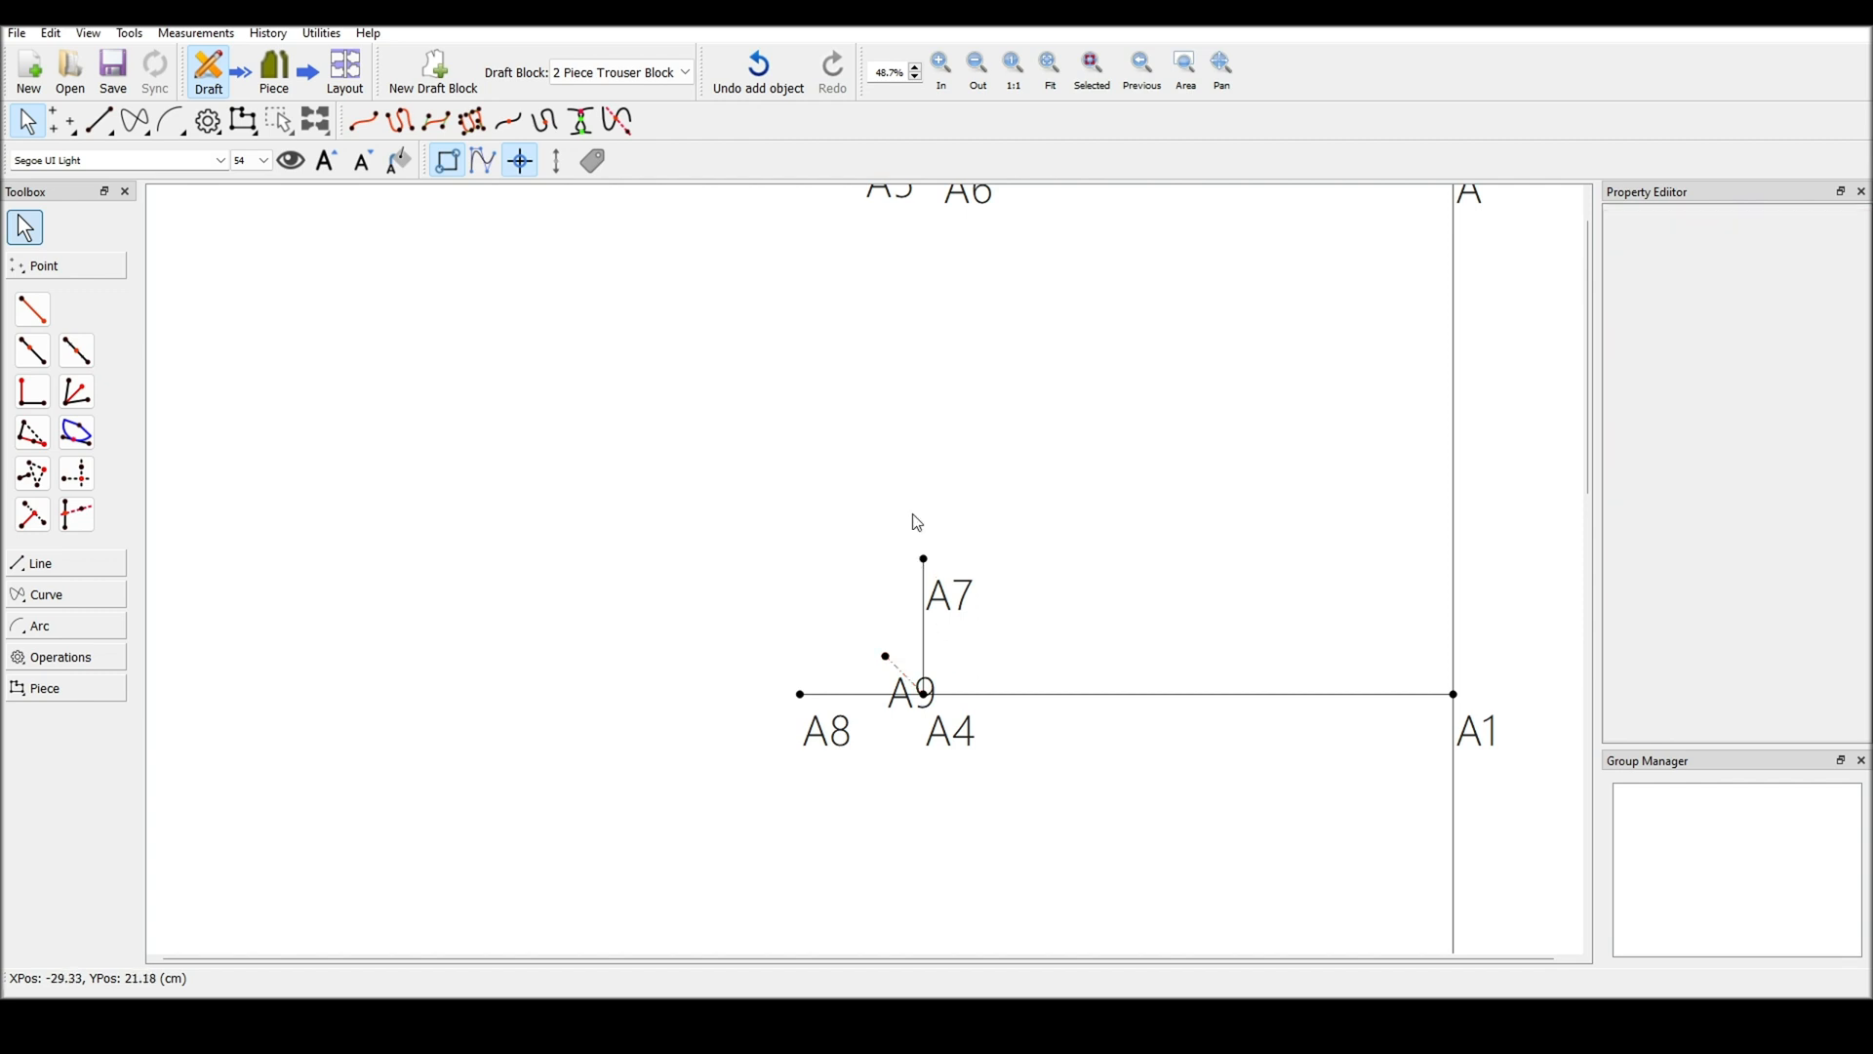
# Draw a curved path from A6 through A7 to A8, shaping the crotch curve to pass through A9
pyautogui.scroll(1, 932, 398)
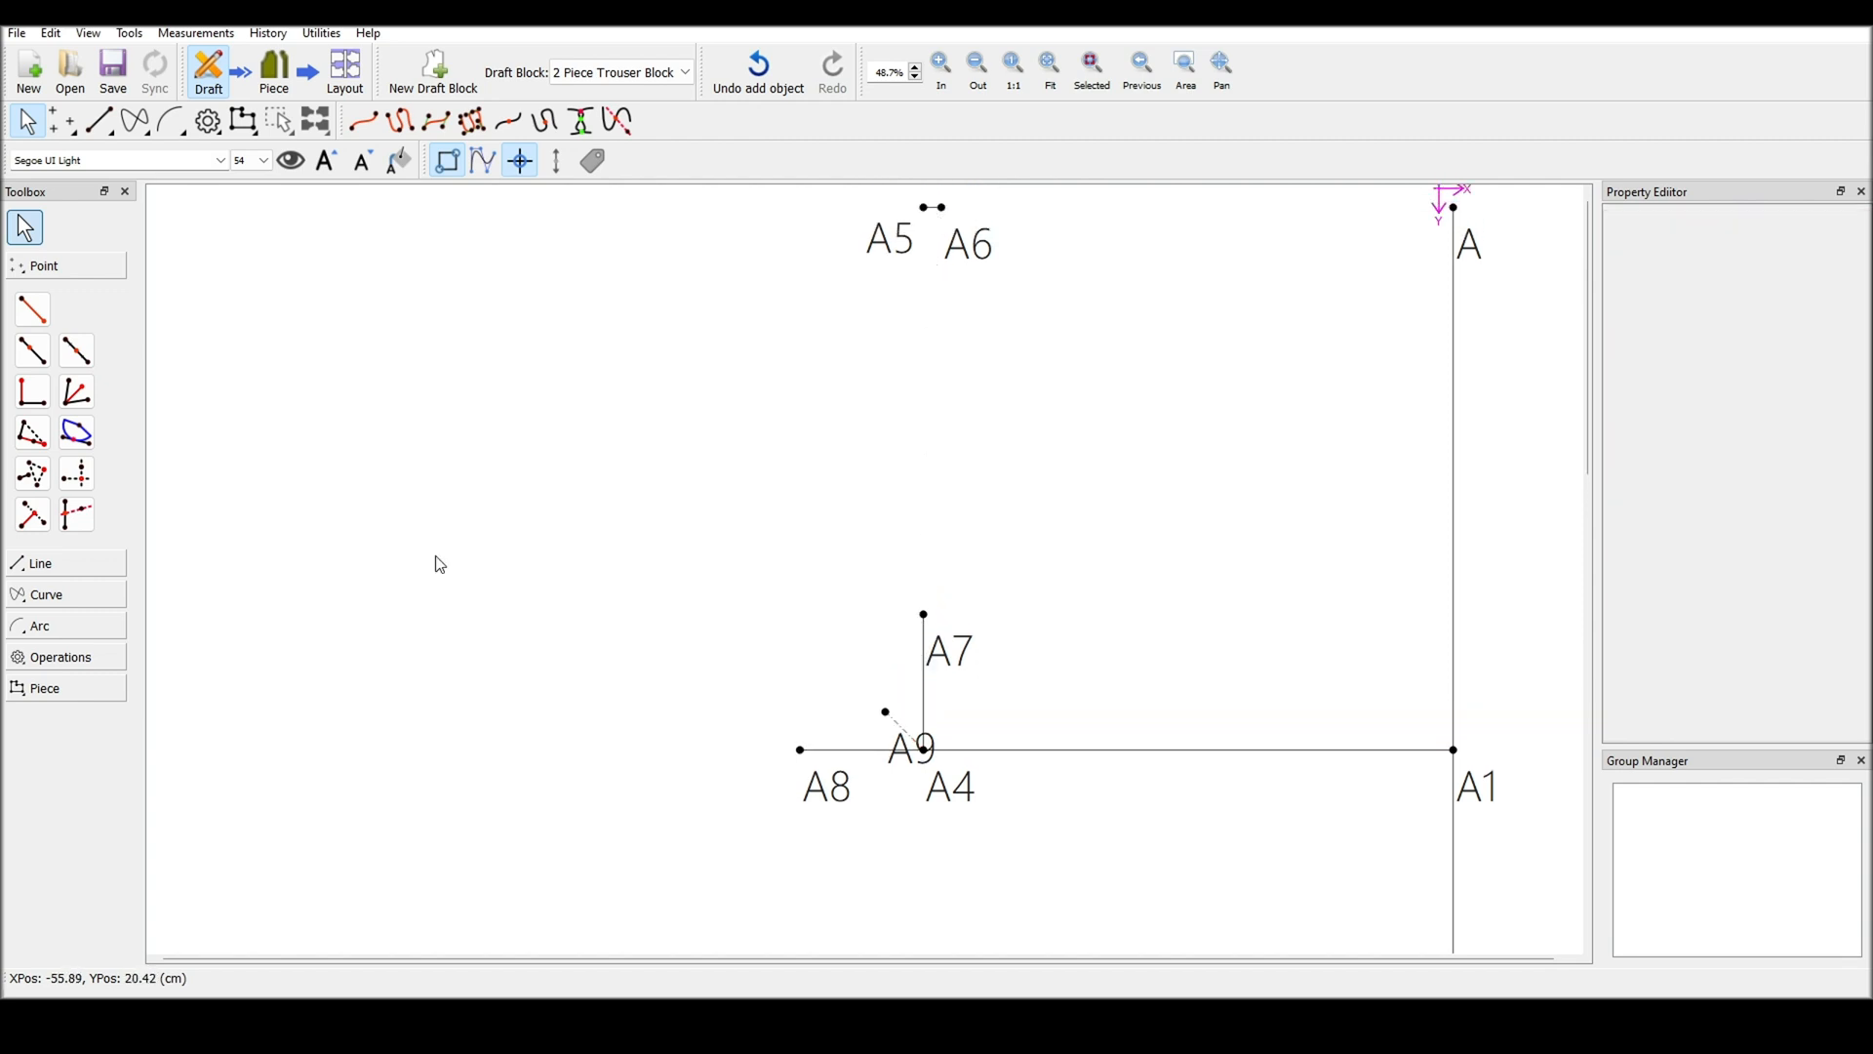
pyautogui.click(78, 597)
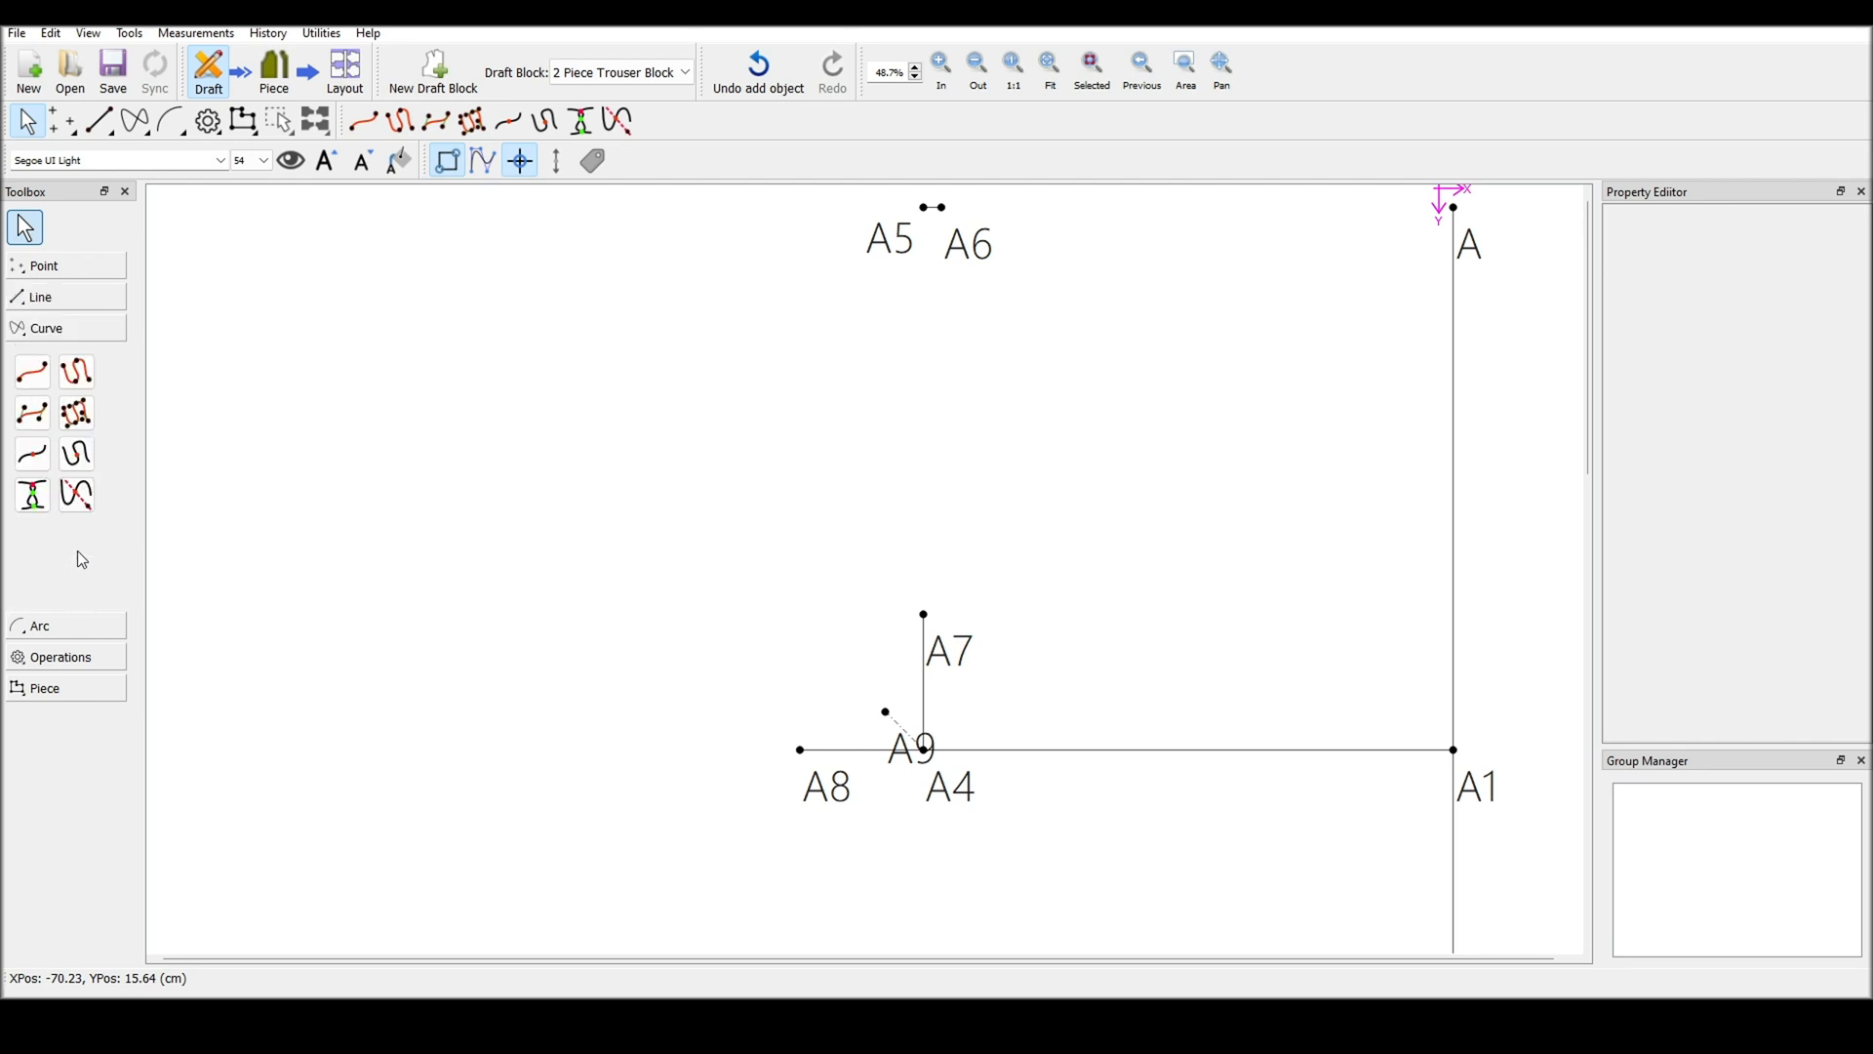
pyautogui.click(76, 372)
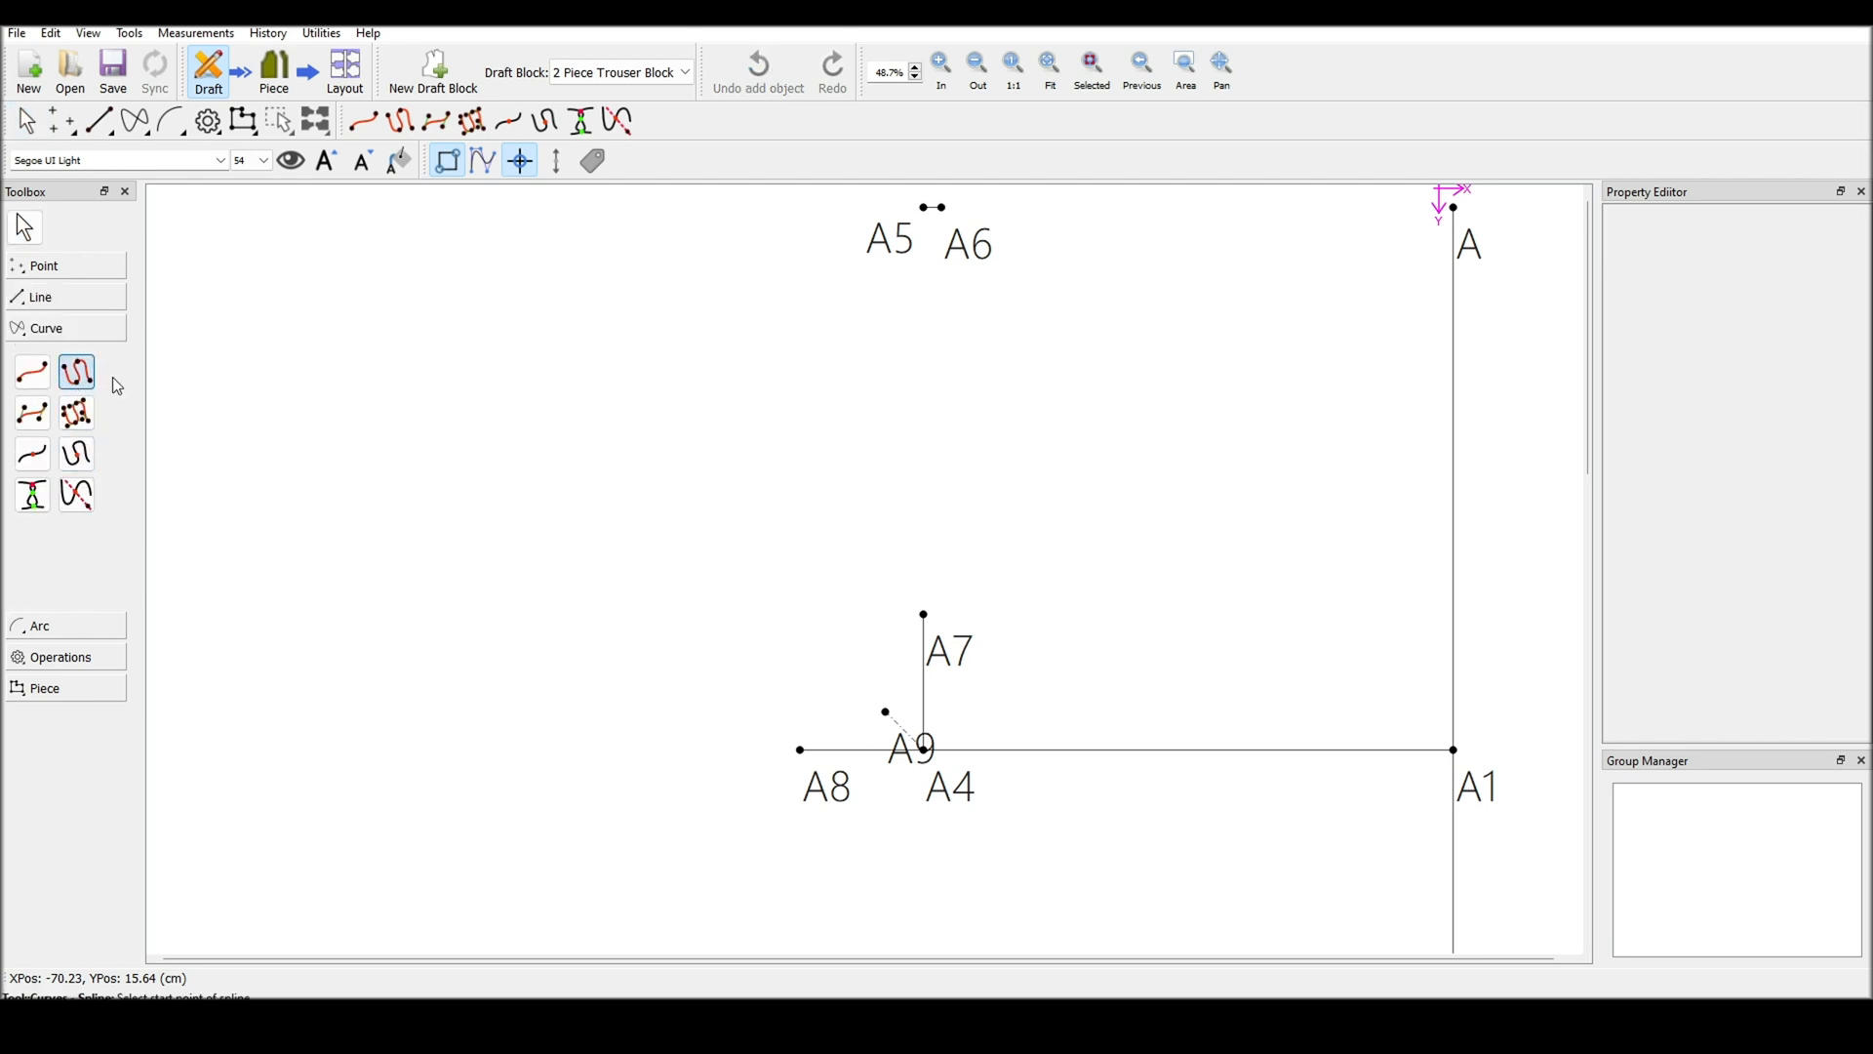
pyautogui.click(940, 208)
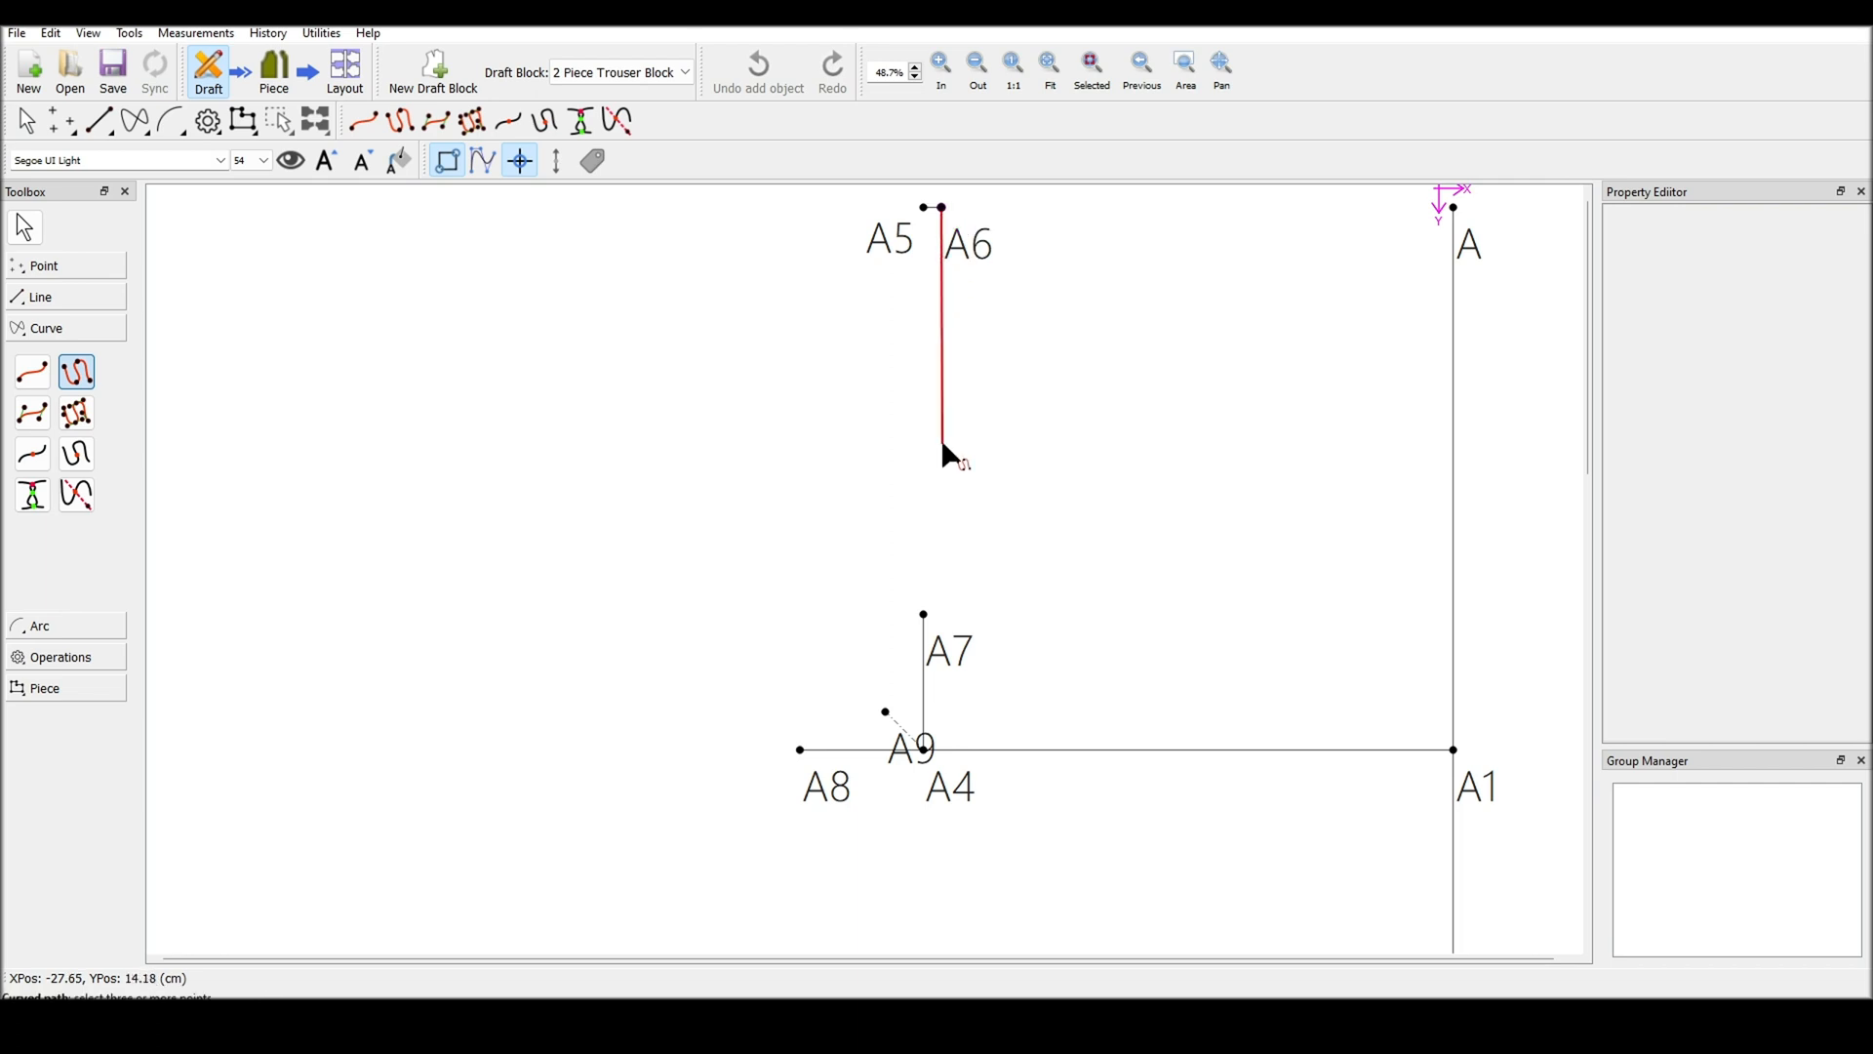
pyautogui.moveTo(924, 614); pyautogui.dragTo(745, 773)
pyautogui.click(801, 750)
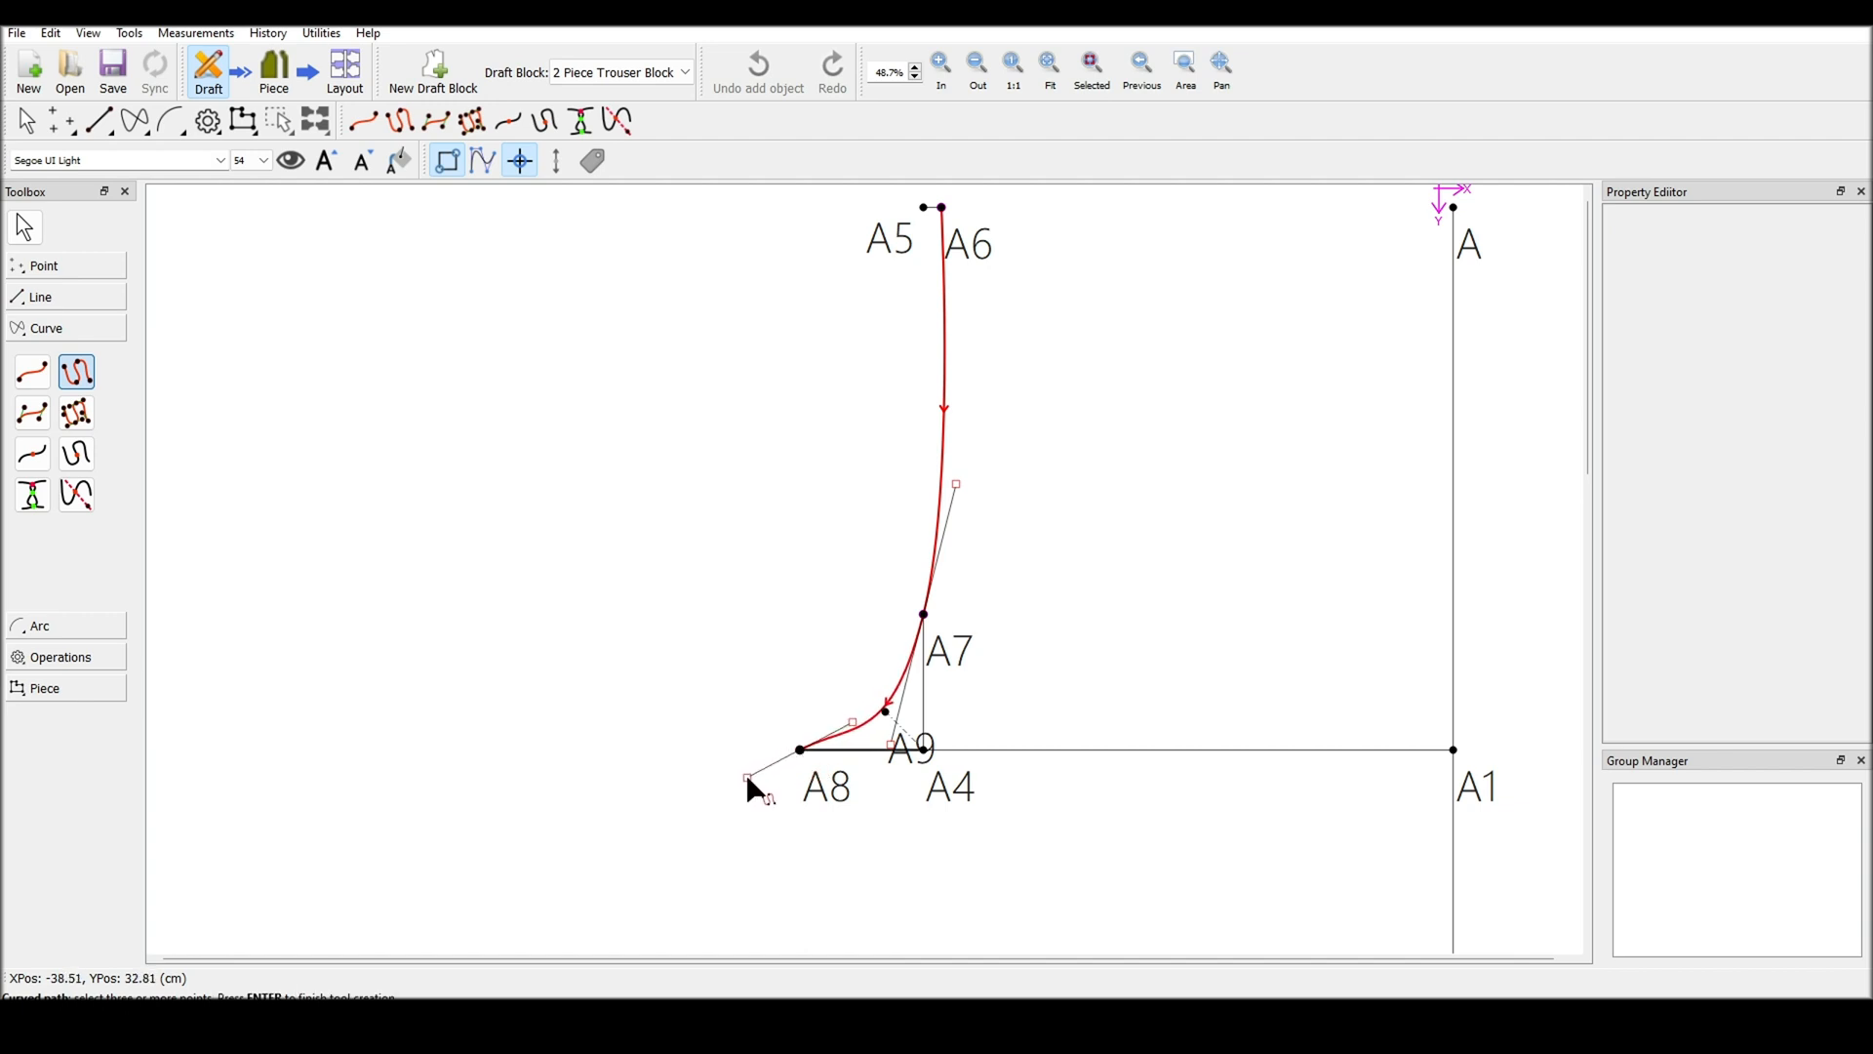
pyautogui.press('Return')
pyautogui.click(1089, 542)
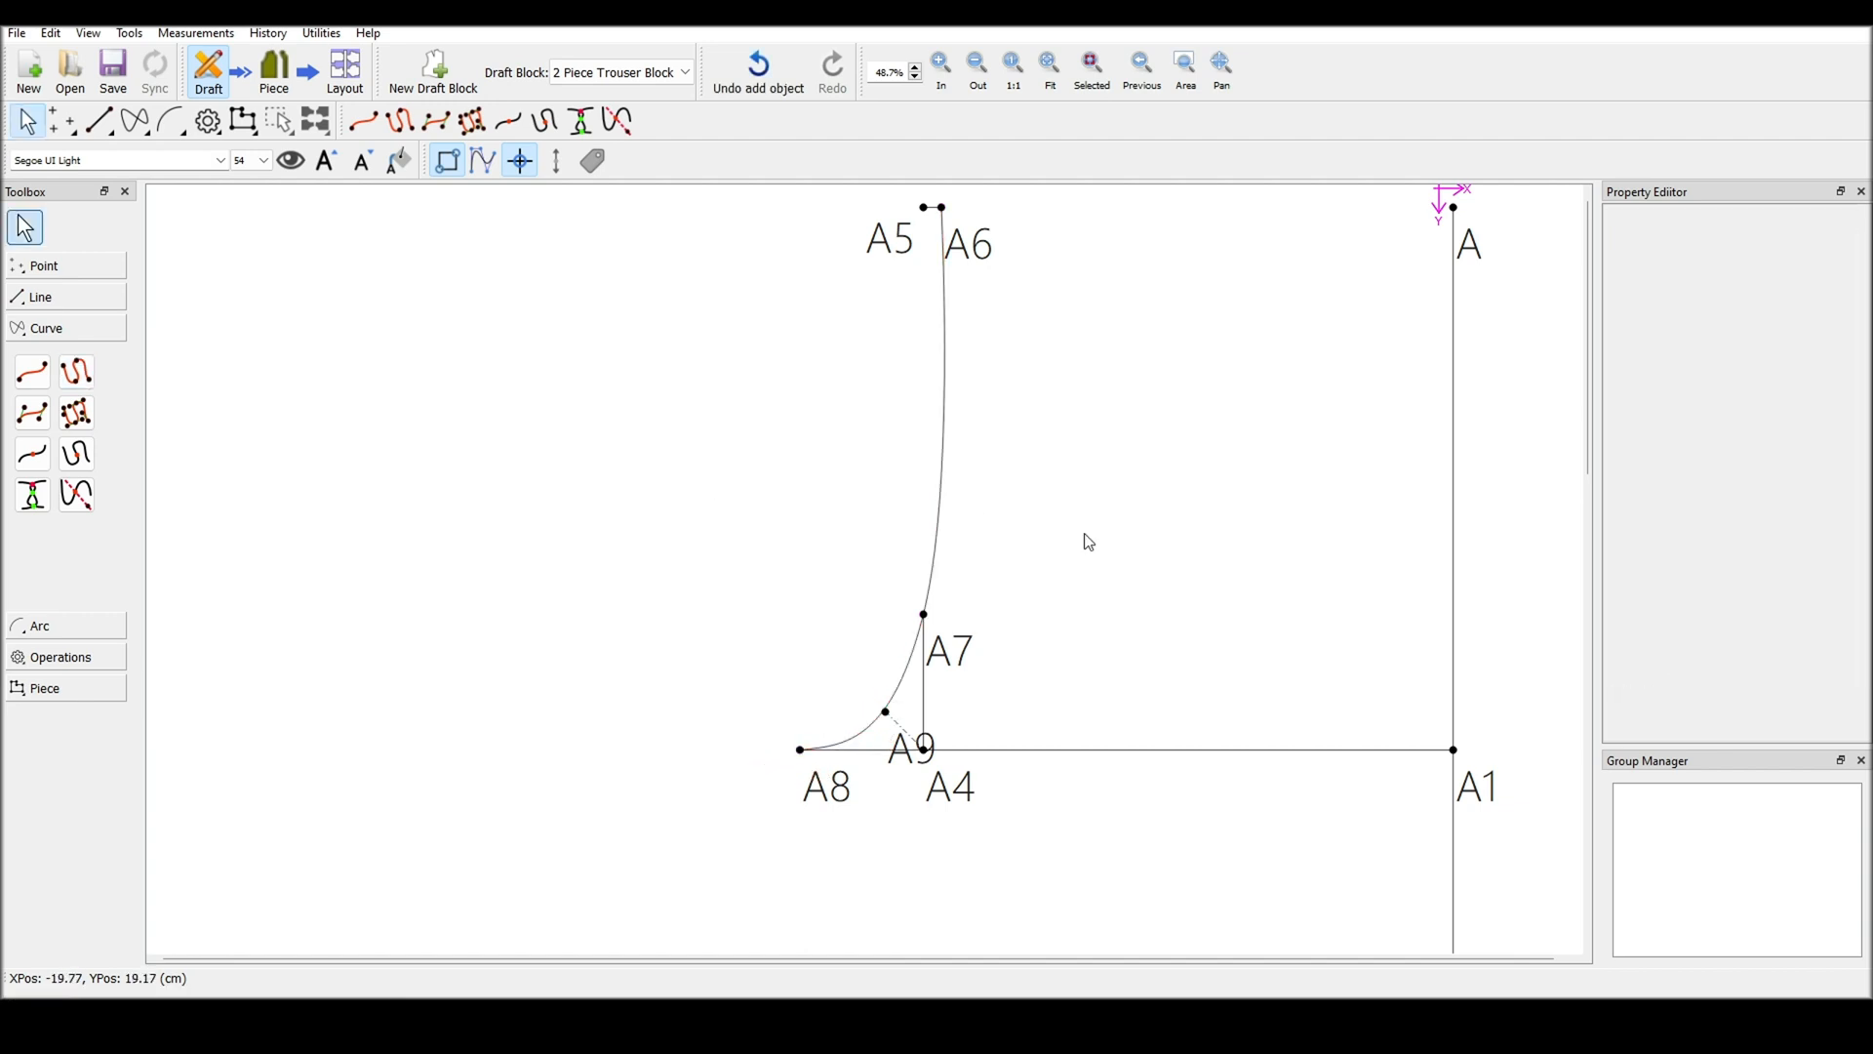
# Delete the diagonal construction point A9 that sits 3 cm from A4
pyautogui.click(891, 720)
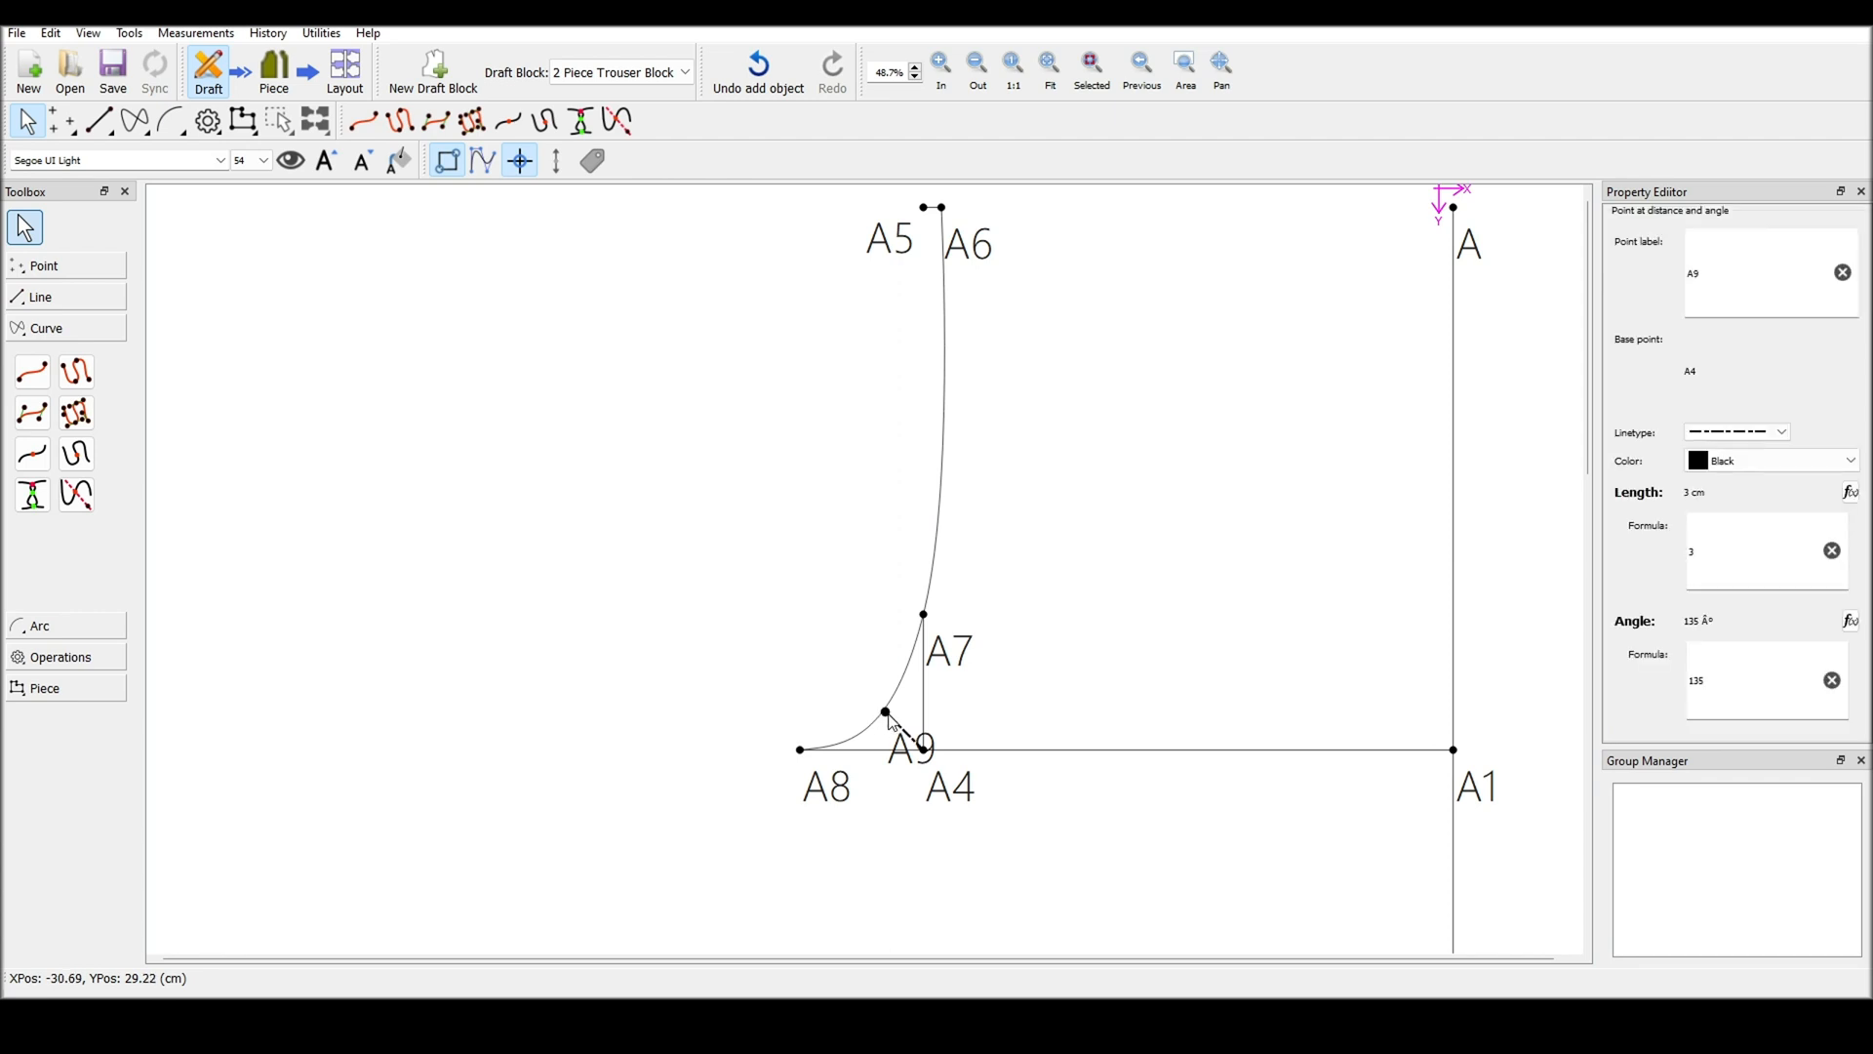
pyautogui.press('Delete')
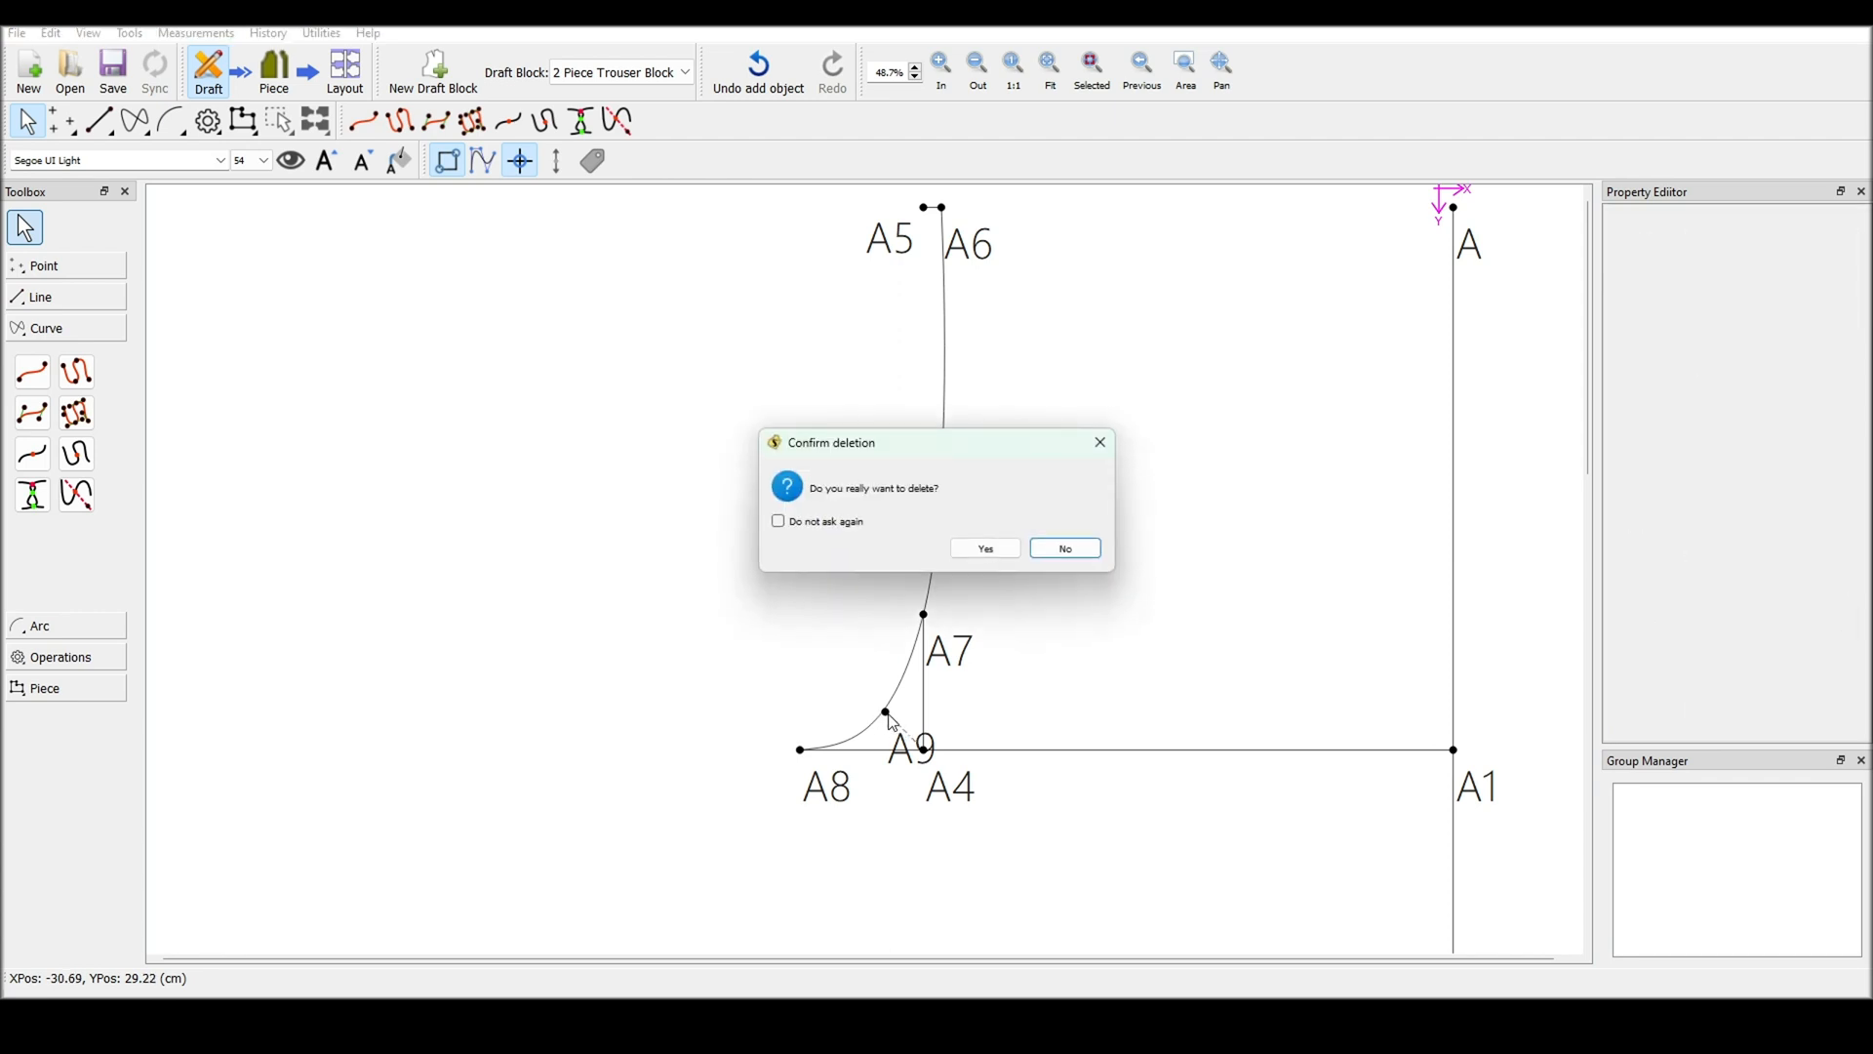
pyautogui.click(983, 548)
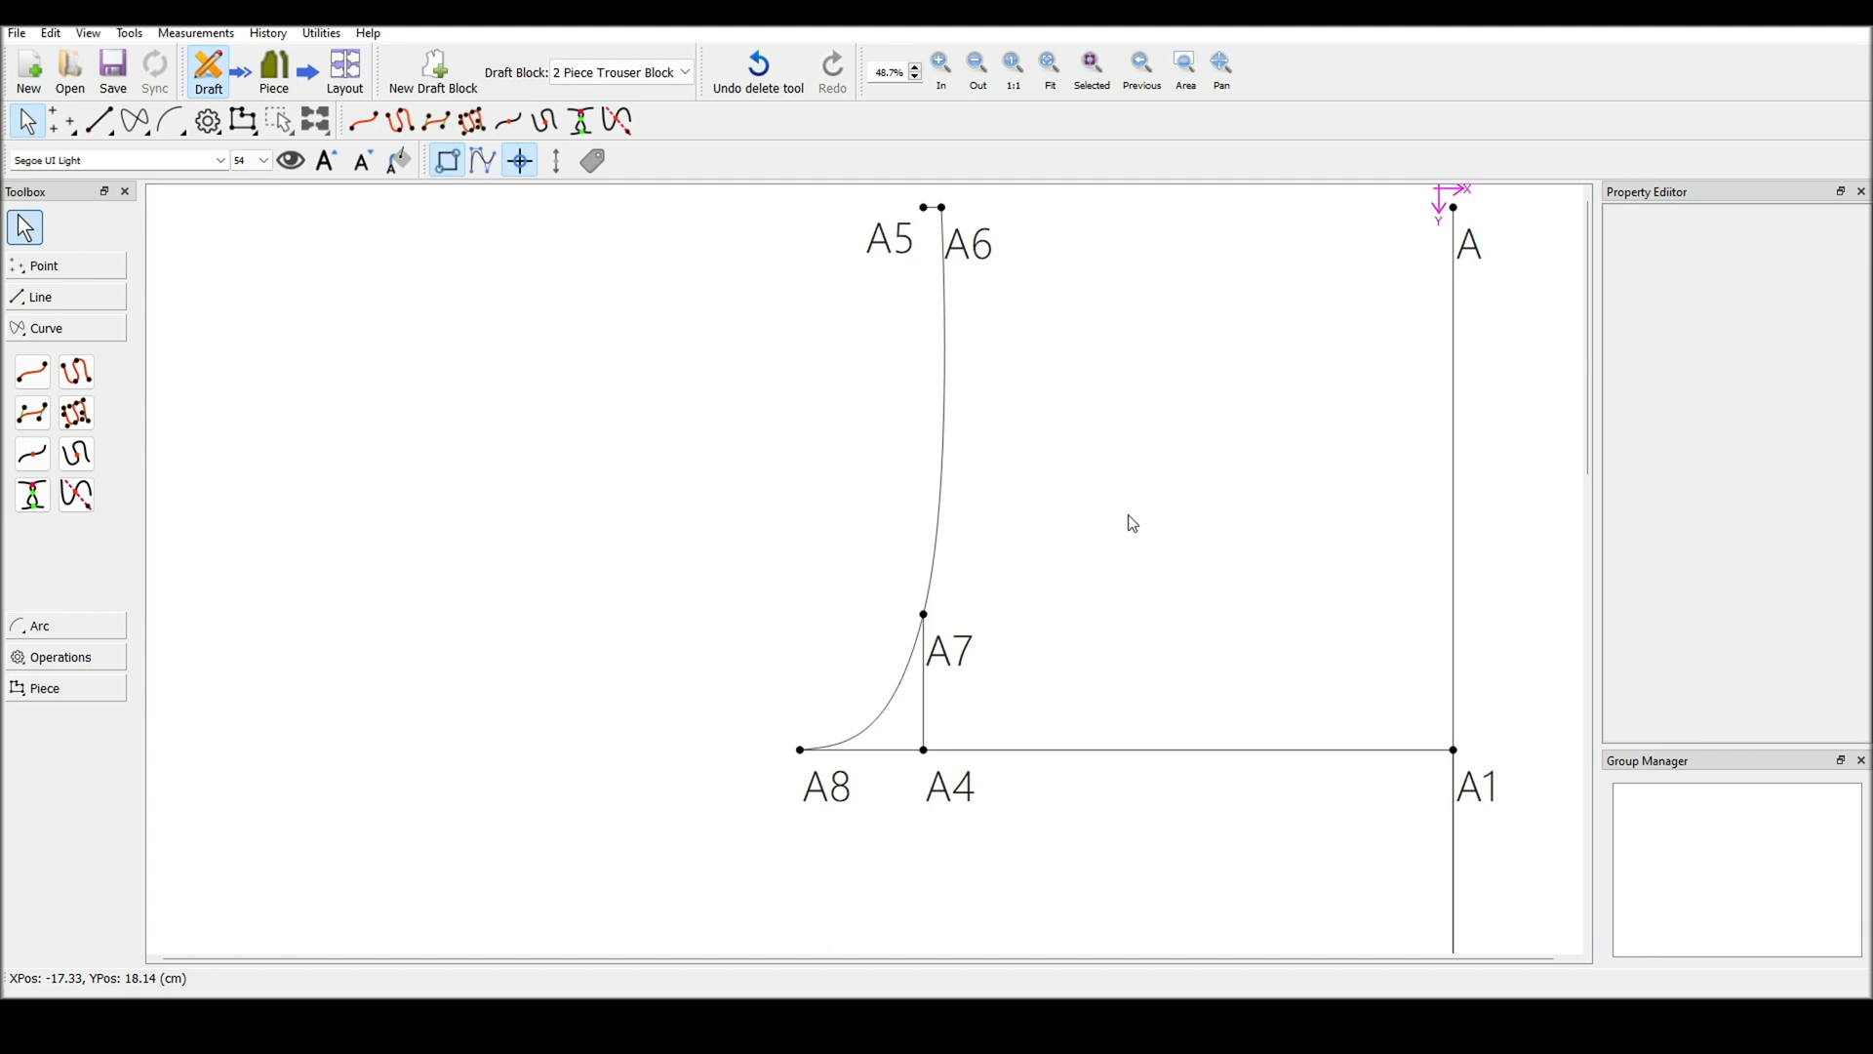
# Undo the plain midpoint on the A1–A4 line and add a point from A1 towards A4 with the length formula CurrentLength/2 +1
pyautogui.hotkey('ctrl', 'z')
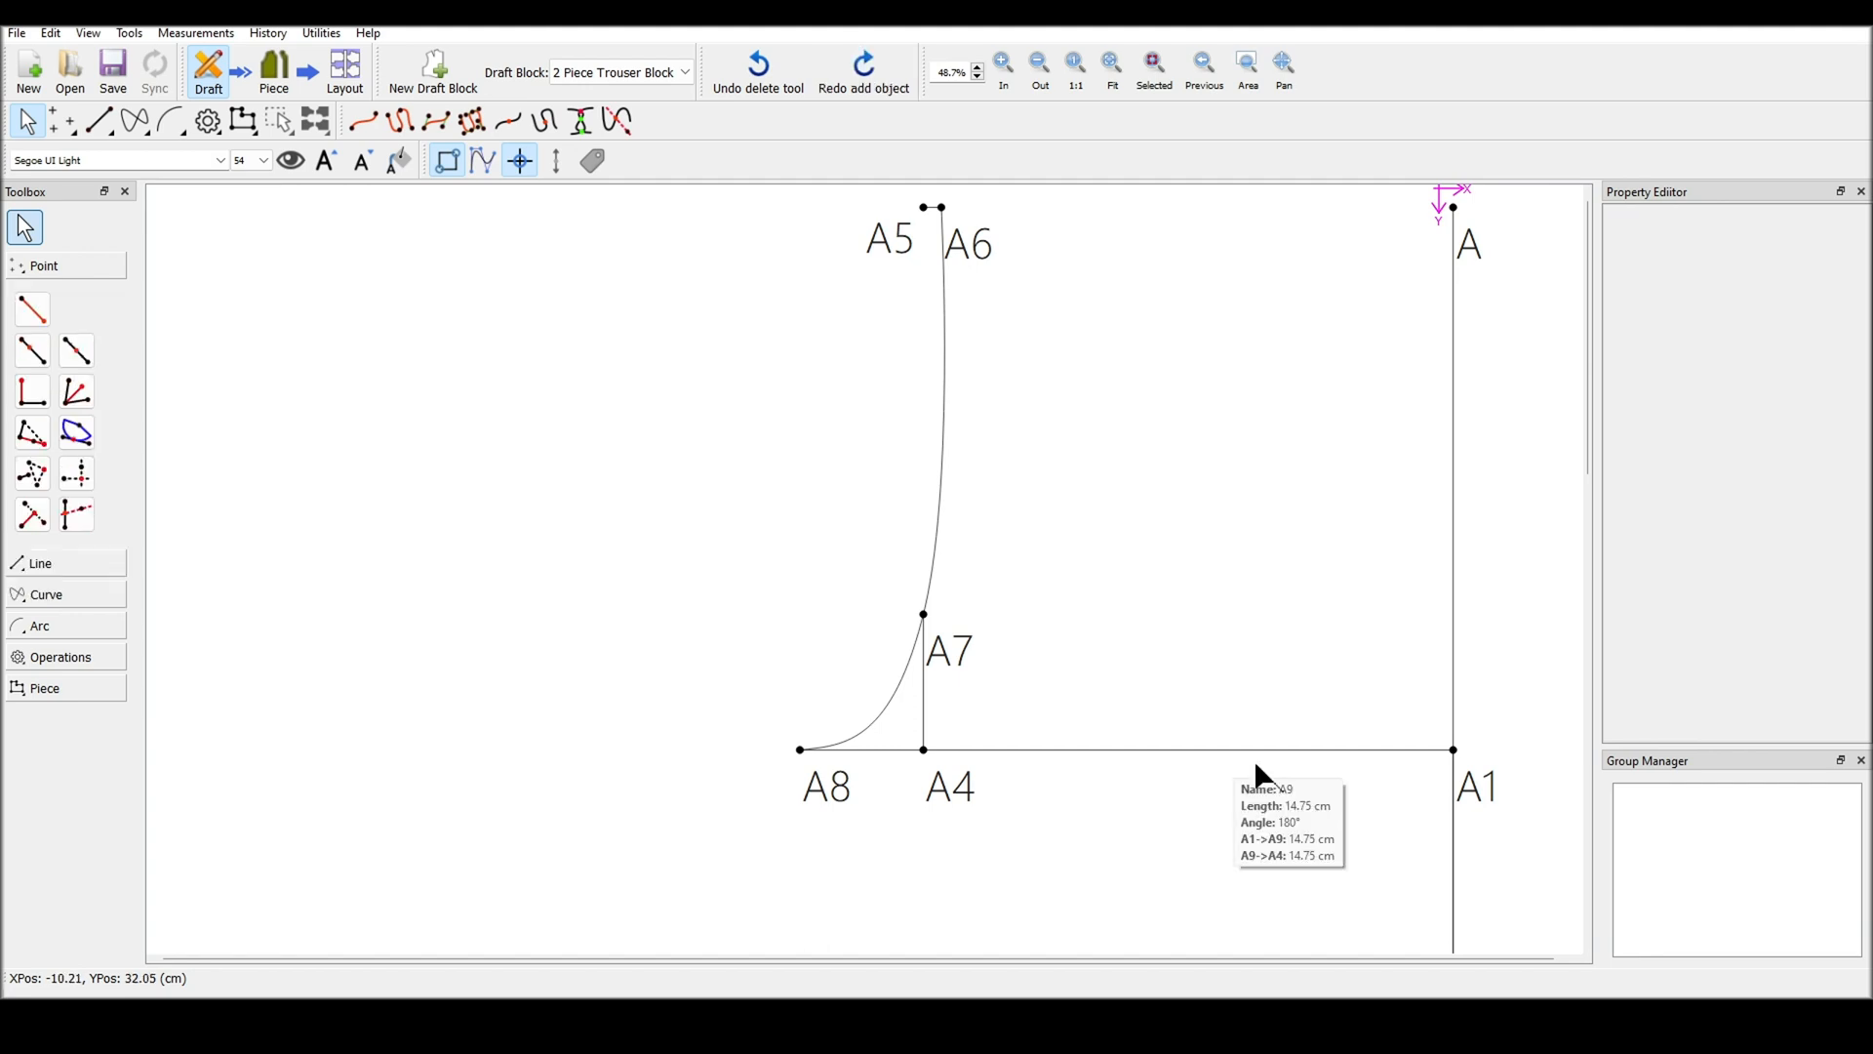
pyautogui.click(91, 364)
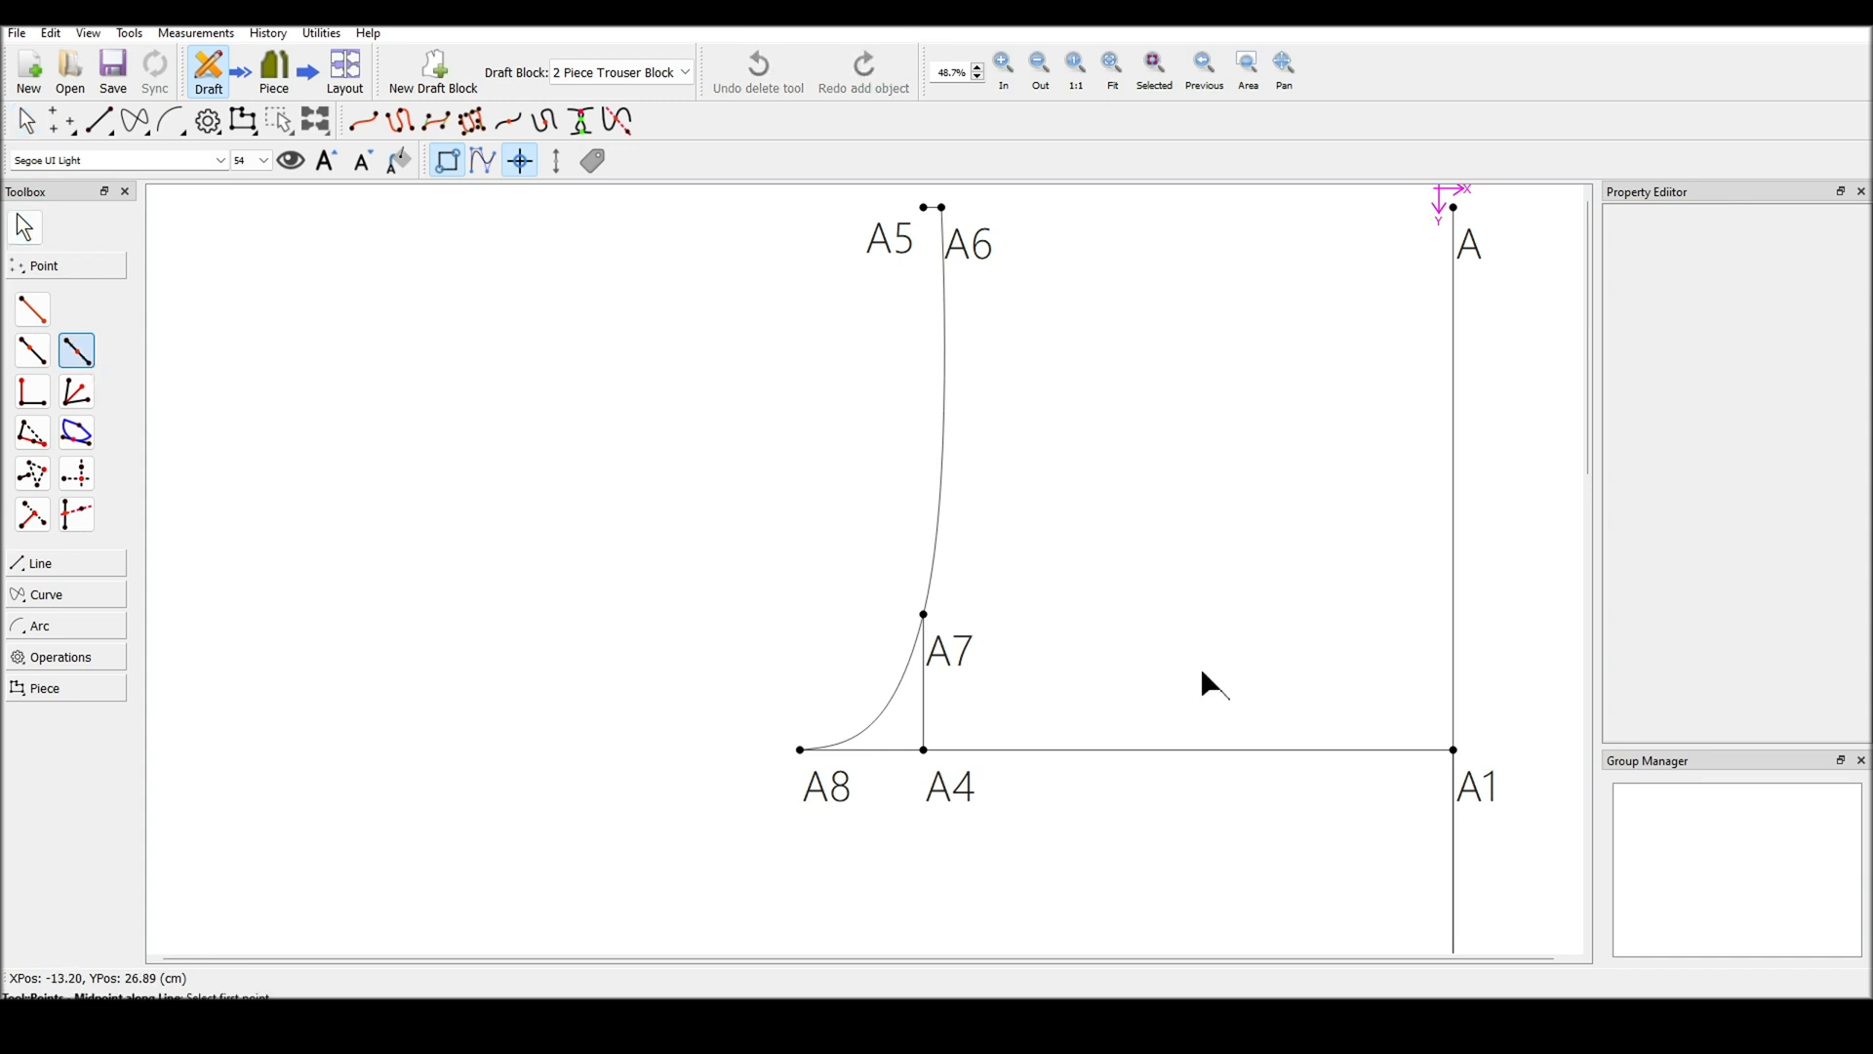
pyautogui.click(1442, 748)
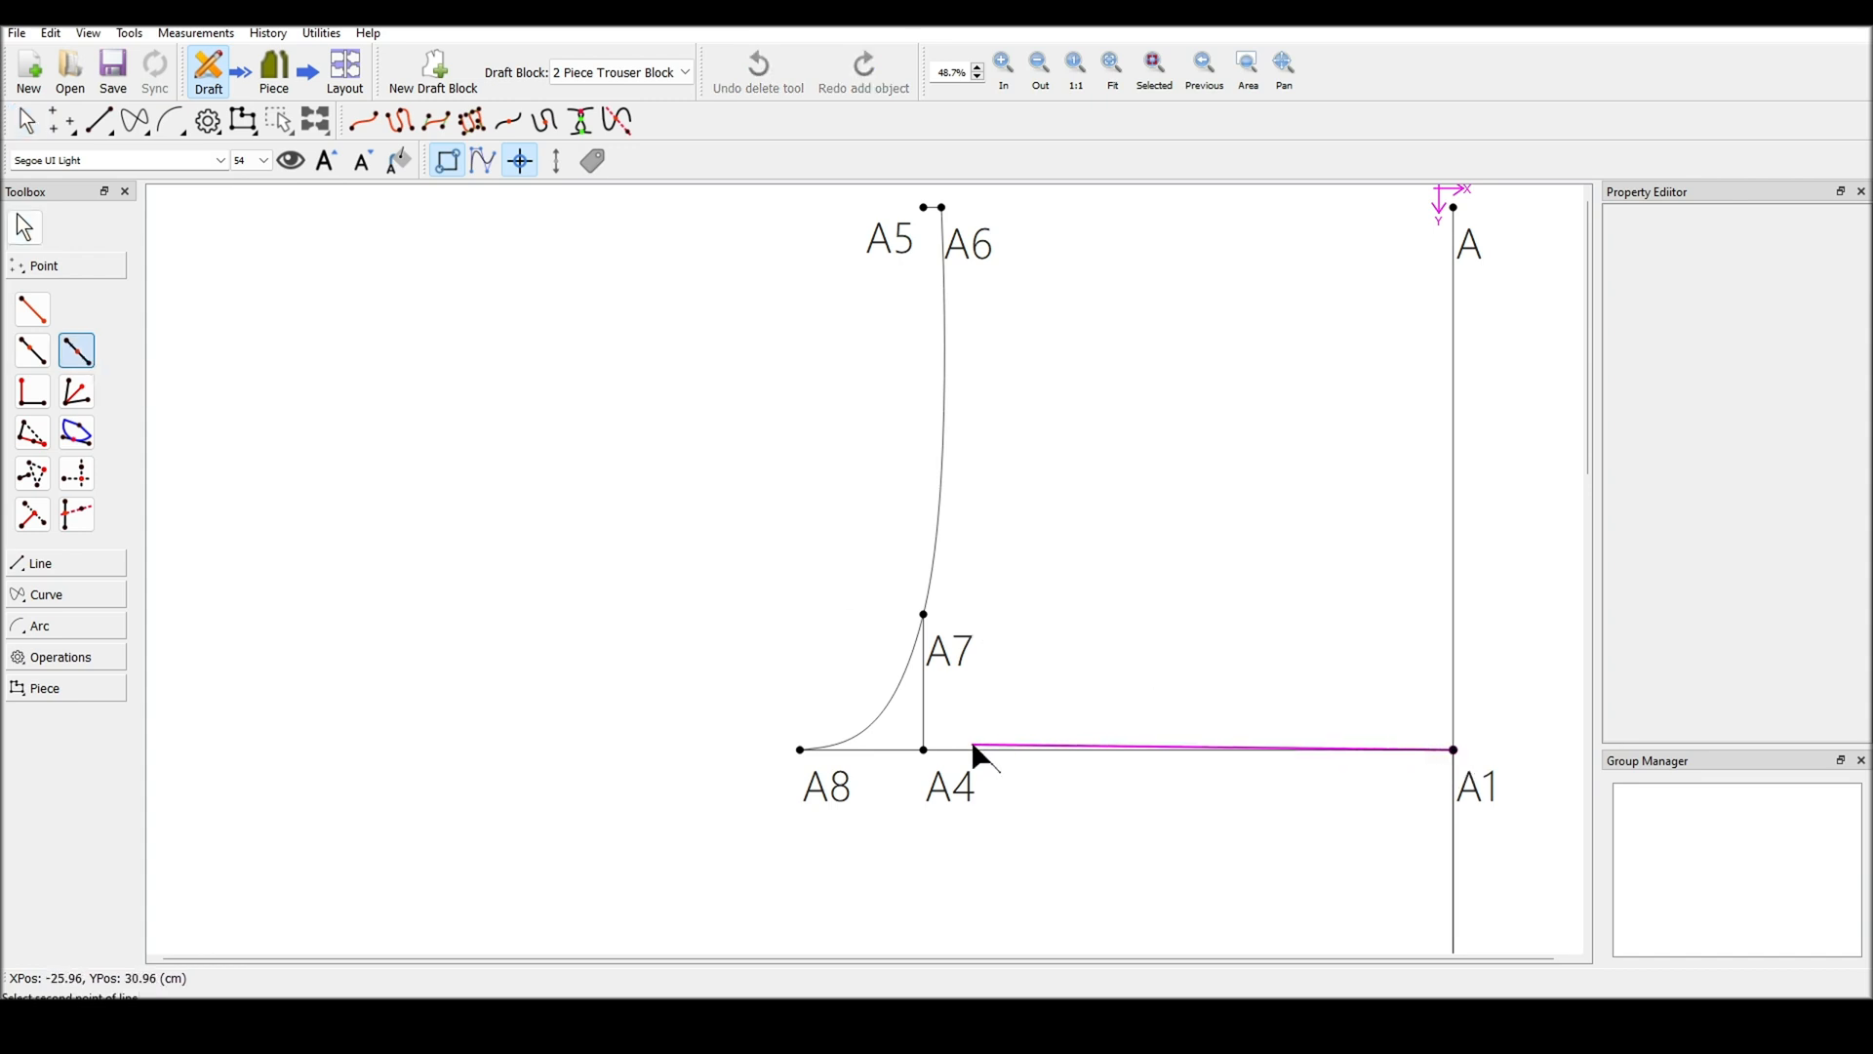
pyautogui.click(924, 750)
pyautogui.click(869, 456)
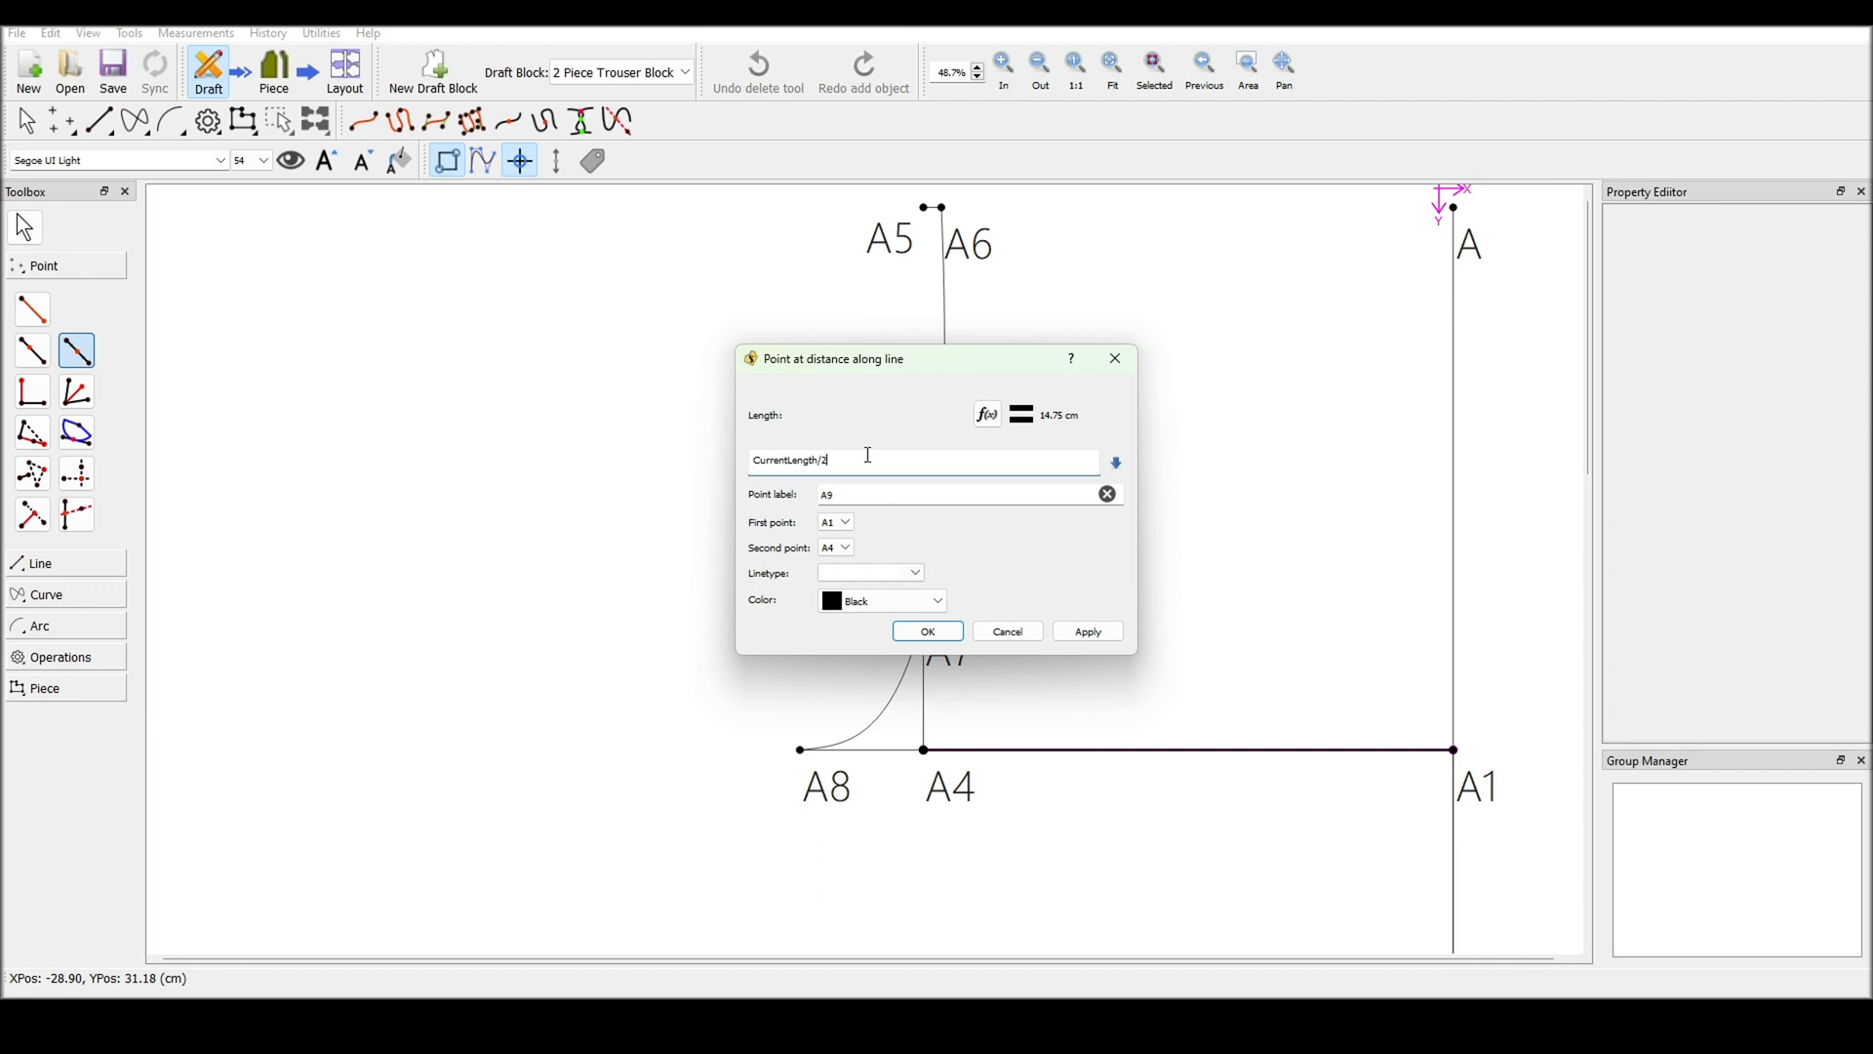
pyautogui.write('+1')
pyautogui.click(946, 632)
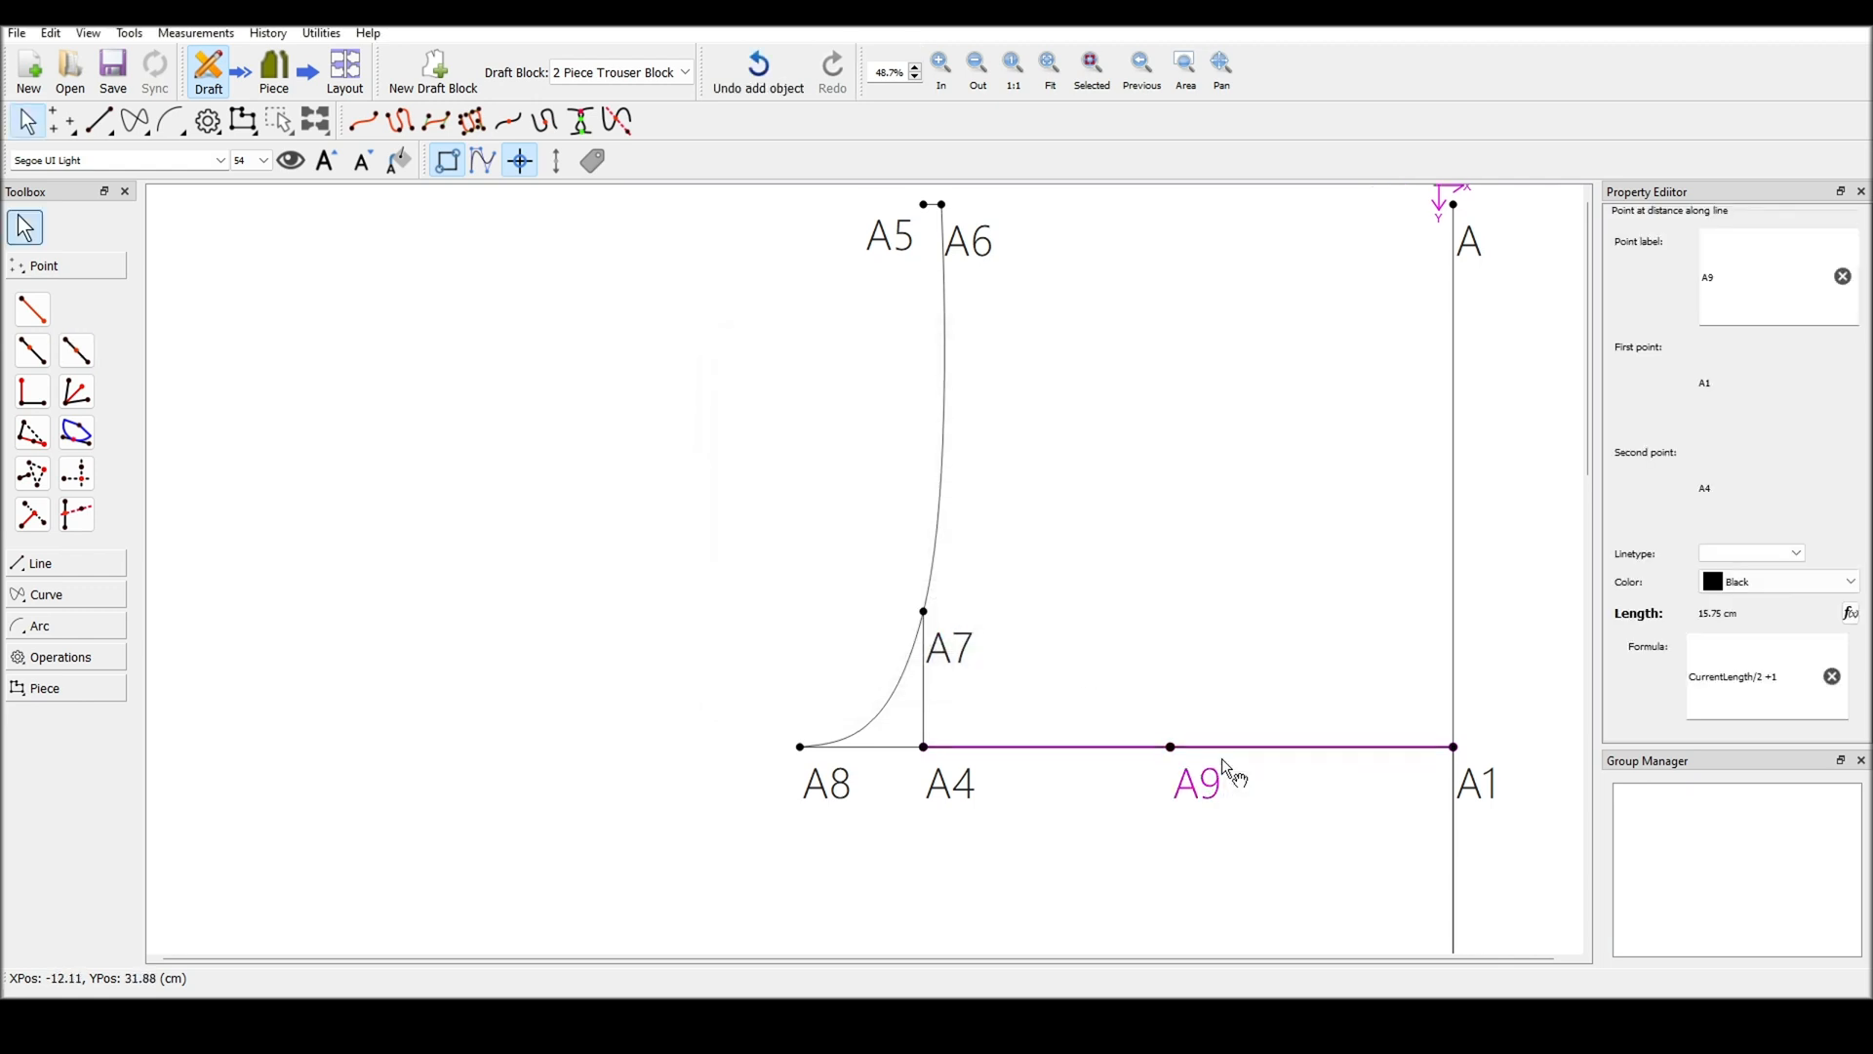
# Add an intersection point vertically aligned with A9 and horizontally level with A3
pyautogui.scroll(-2, 1222, 759)
pyautogui.scroll(-4, 1226, 767)
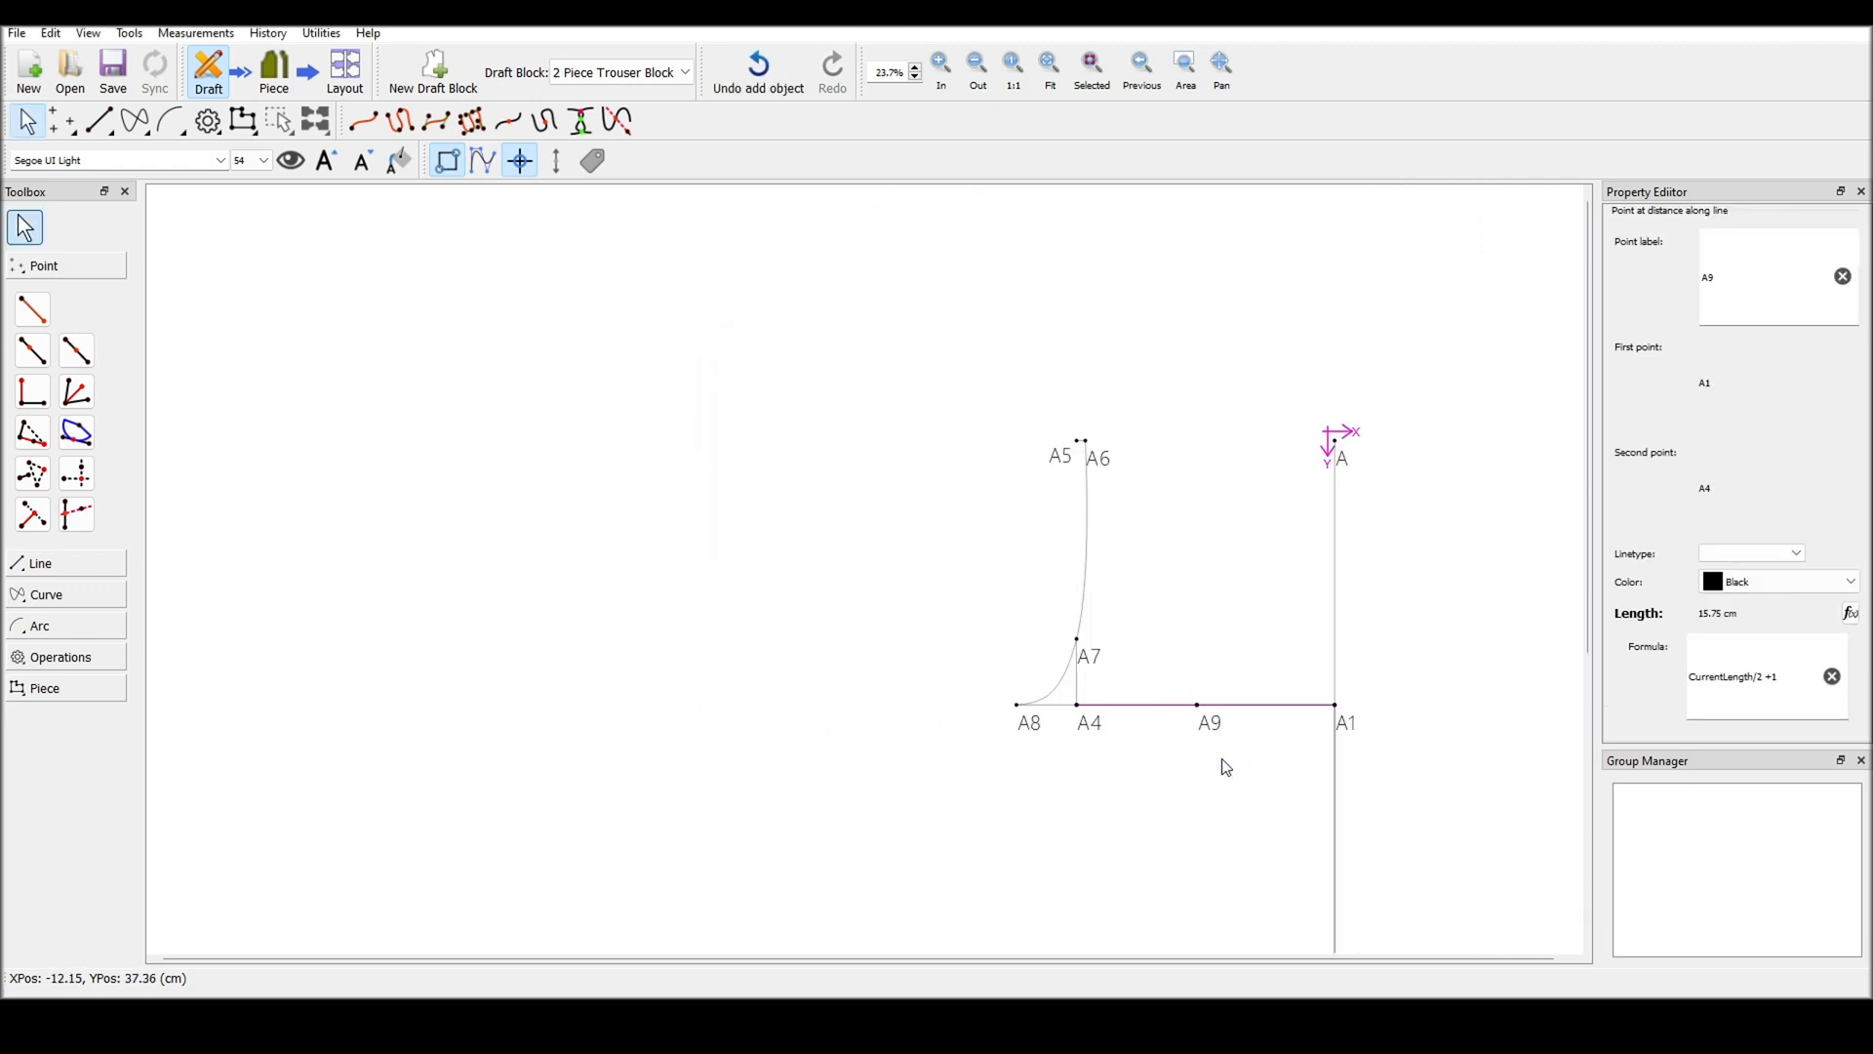
pyautogui.scroll(-5, 1474, 796)
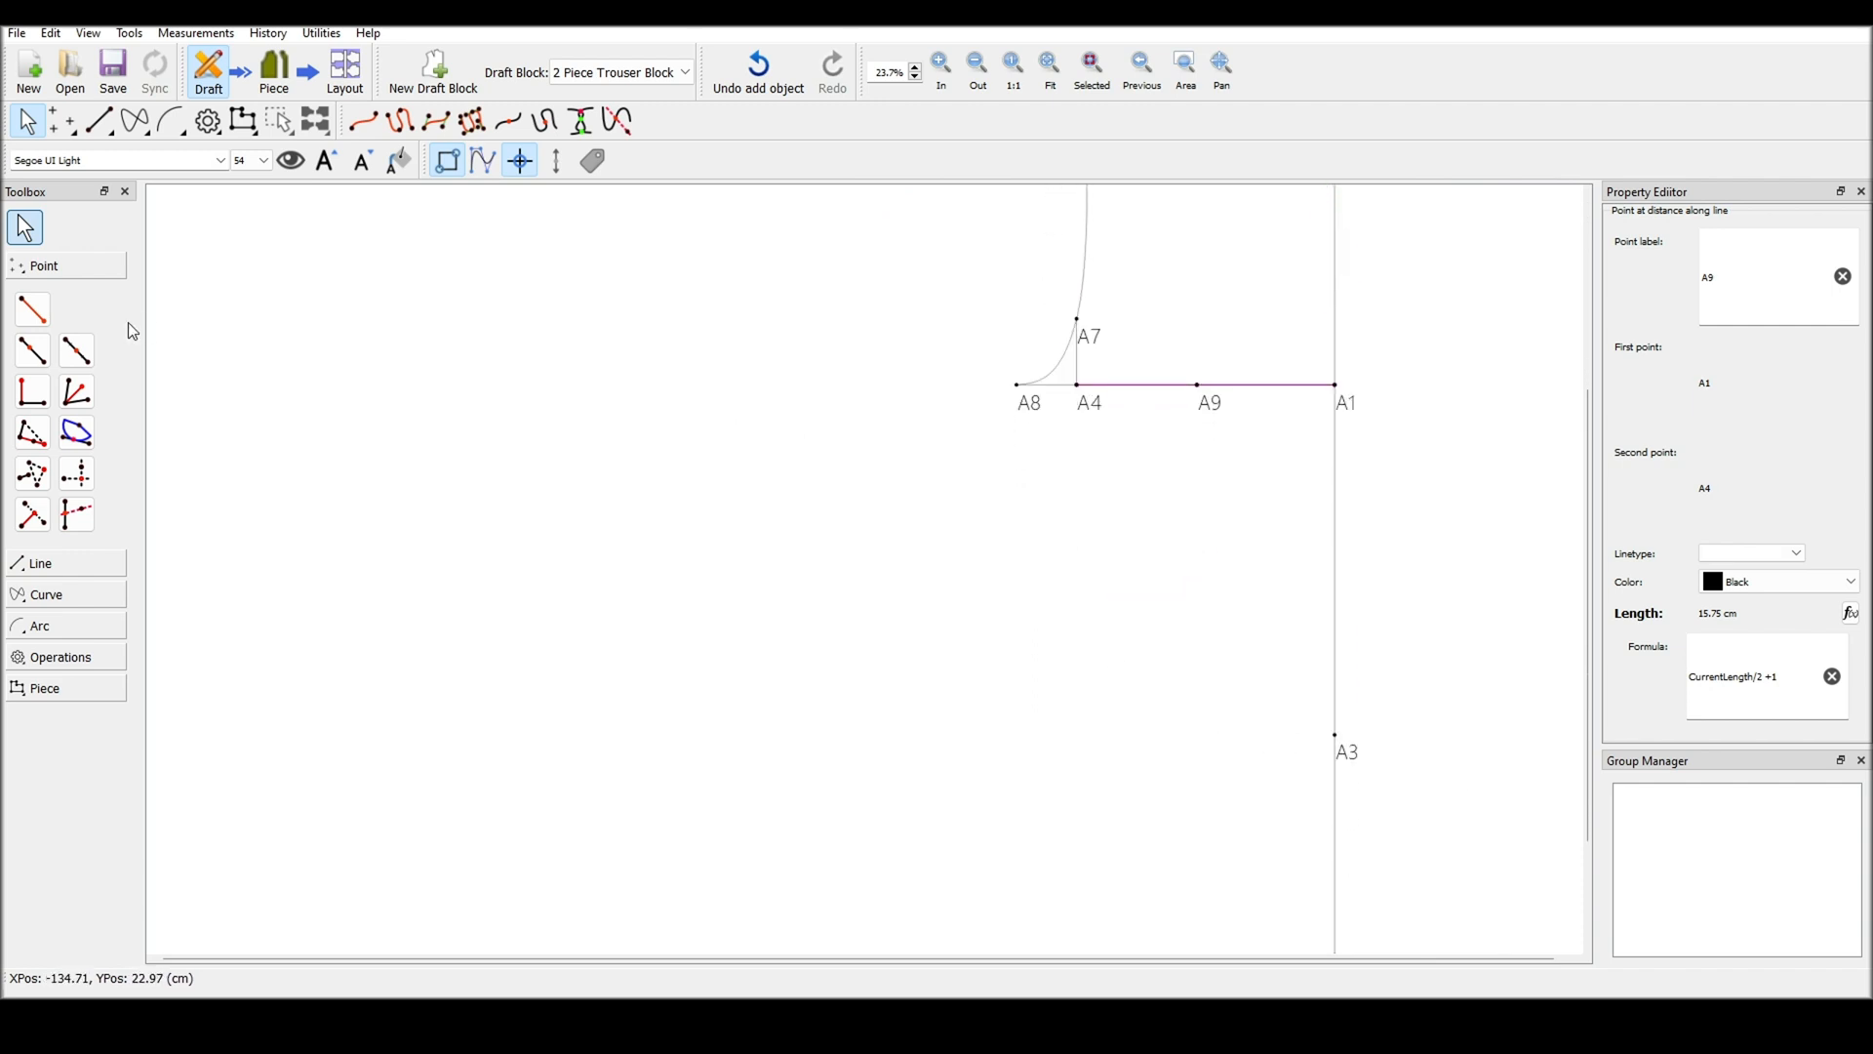
pyautogui.click(76, 473)
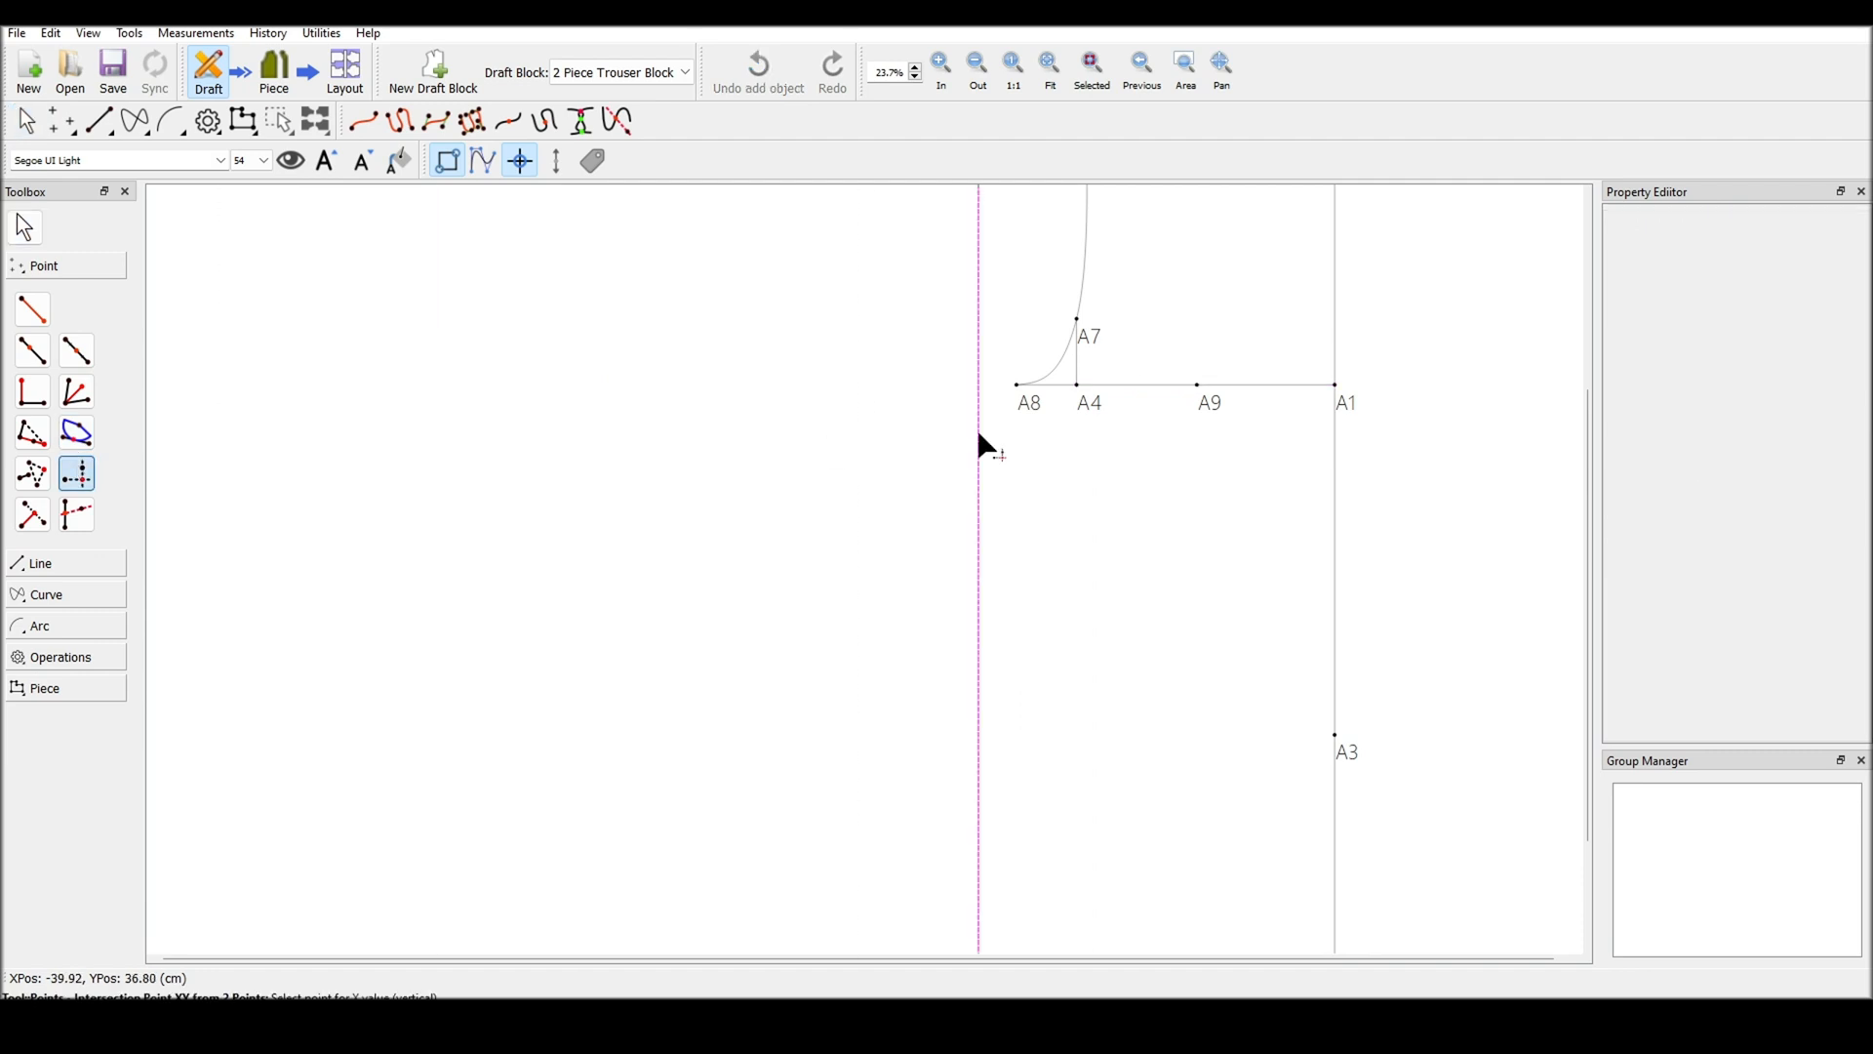
pyautogui.click(1198, 388)
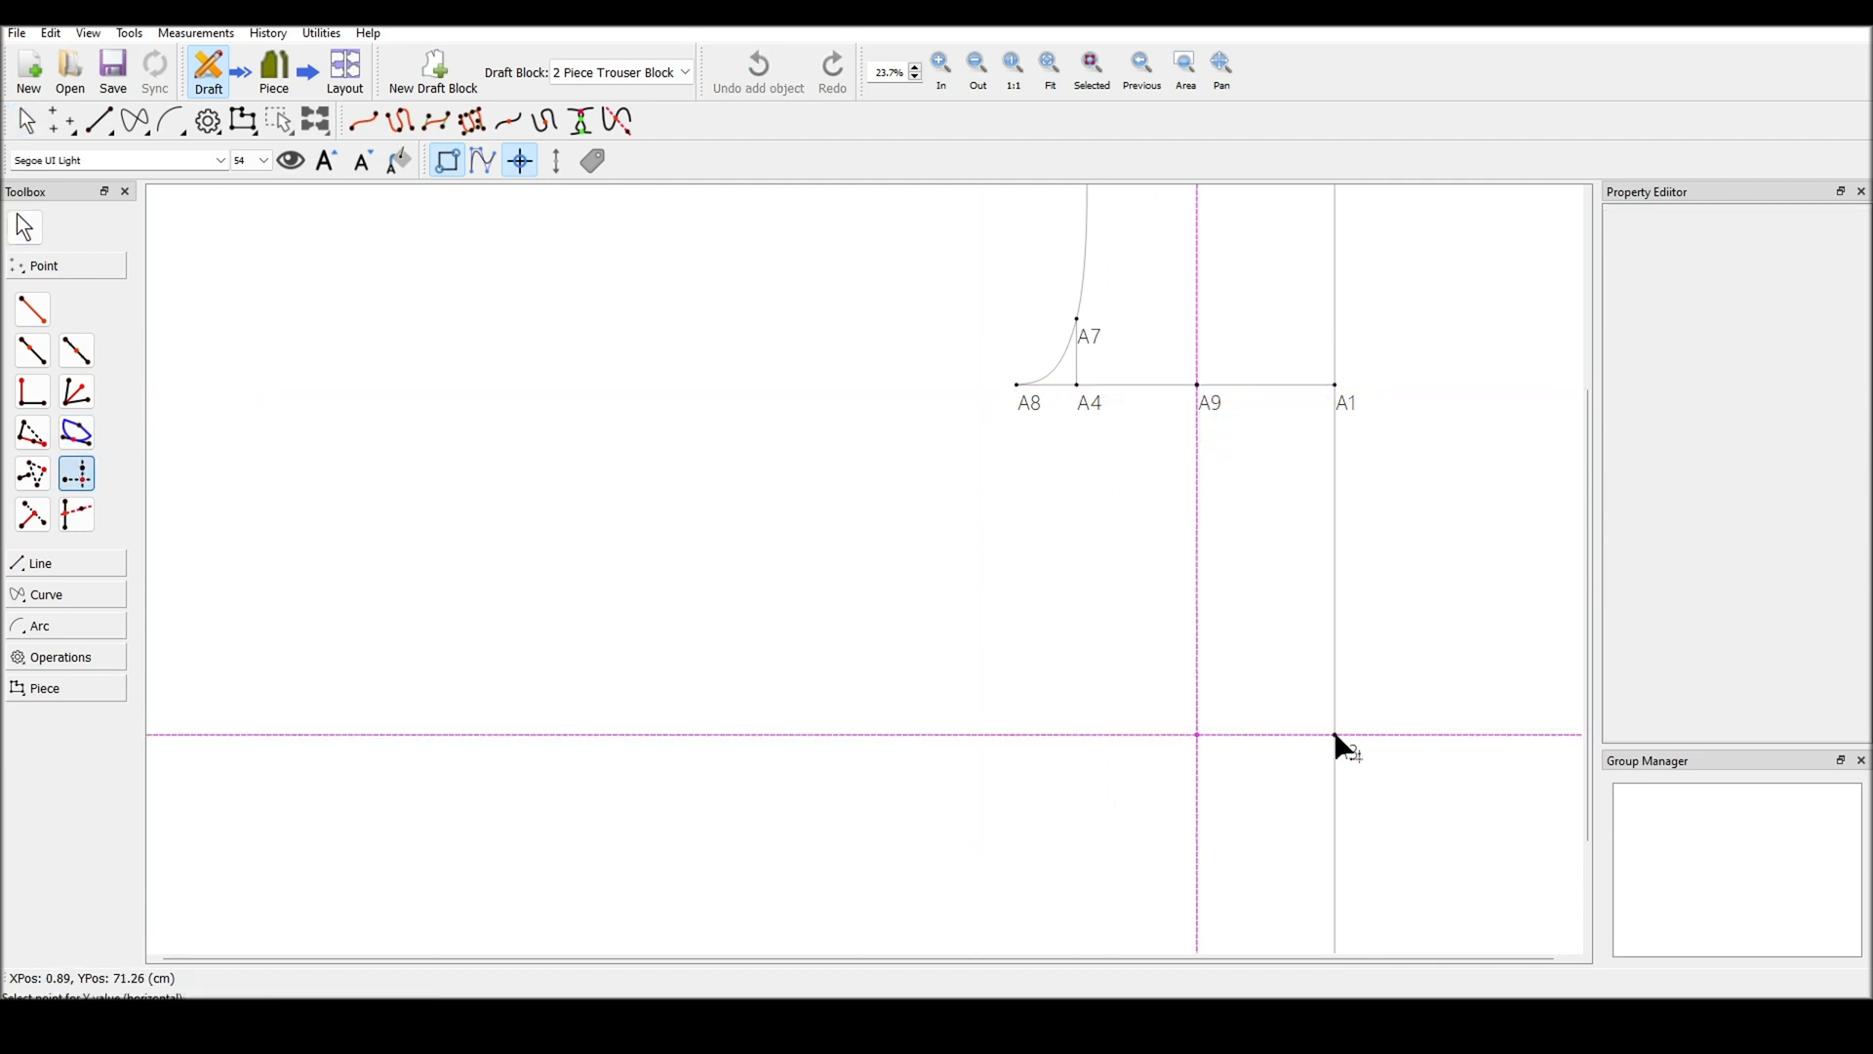
pyautogui.click(1336, 735)
# Add an intersection point vertically aligned with A10 and horizontally level with A2
pyautogui.scroll(-2, 1337, 734)
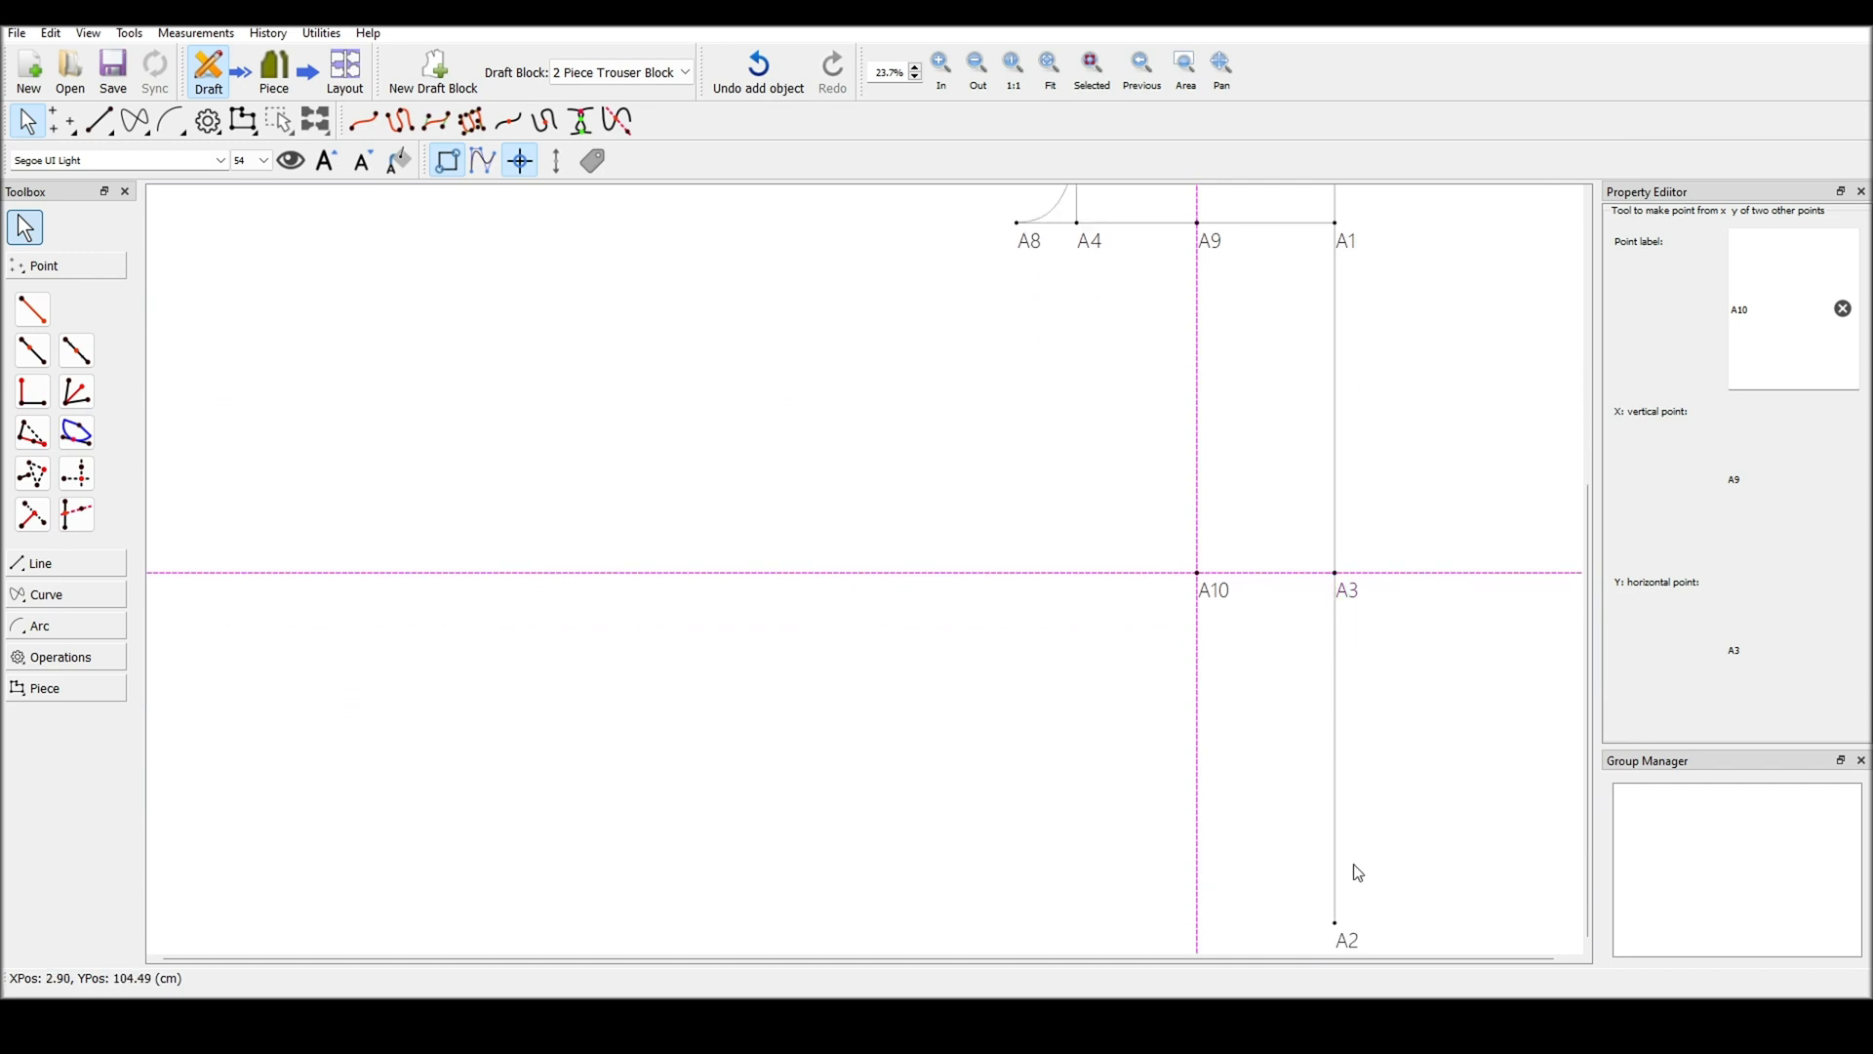
pyautogui.keyDown('ctrl'); pyautogui.scroll(1, 849, 887); pyautogui.keyUp('ctrl')
pyautogui.keyDown('ctrl'); pyautogui.scroll(-1, 849, 887); pyautogui.keyUp('ctrl')
pyautogui.keyDown('ctrl'); pyautogui.scroll(2, 1530, 907); pyautogui.keyUp('ctrl')
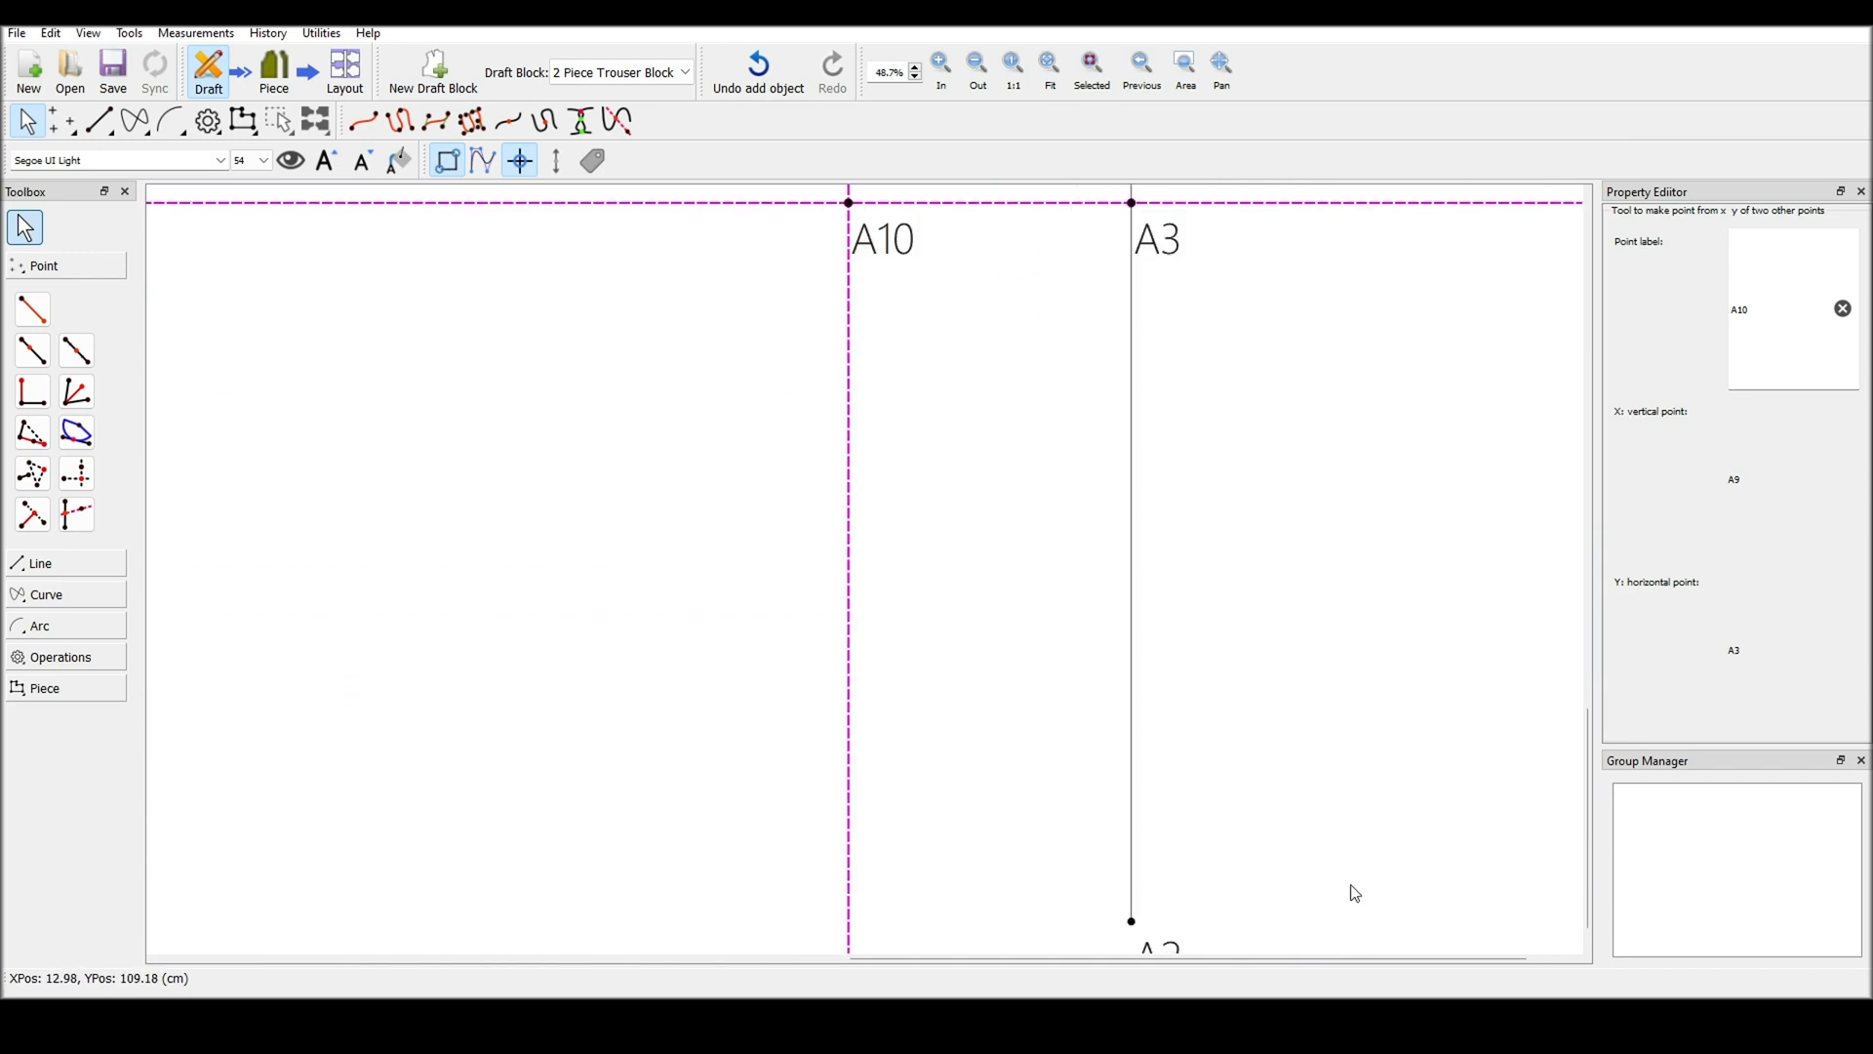
pyautogui.keyDown('ctrl'); pyautogui.scroll(-1, 1357, 894); pyautogui.keyUp('ctrl')
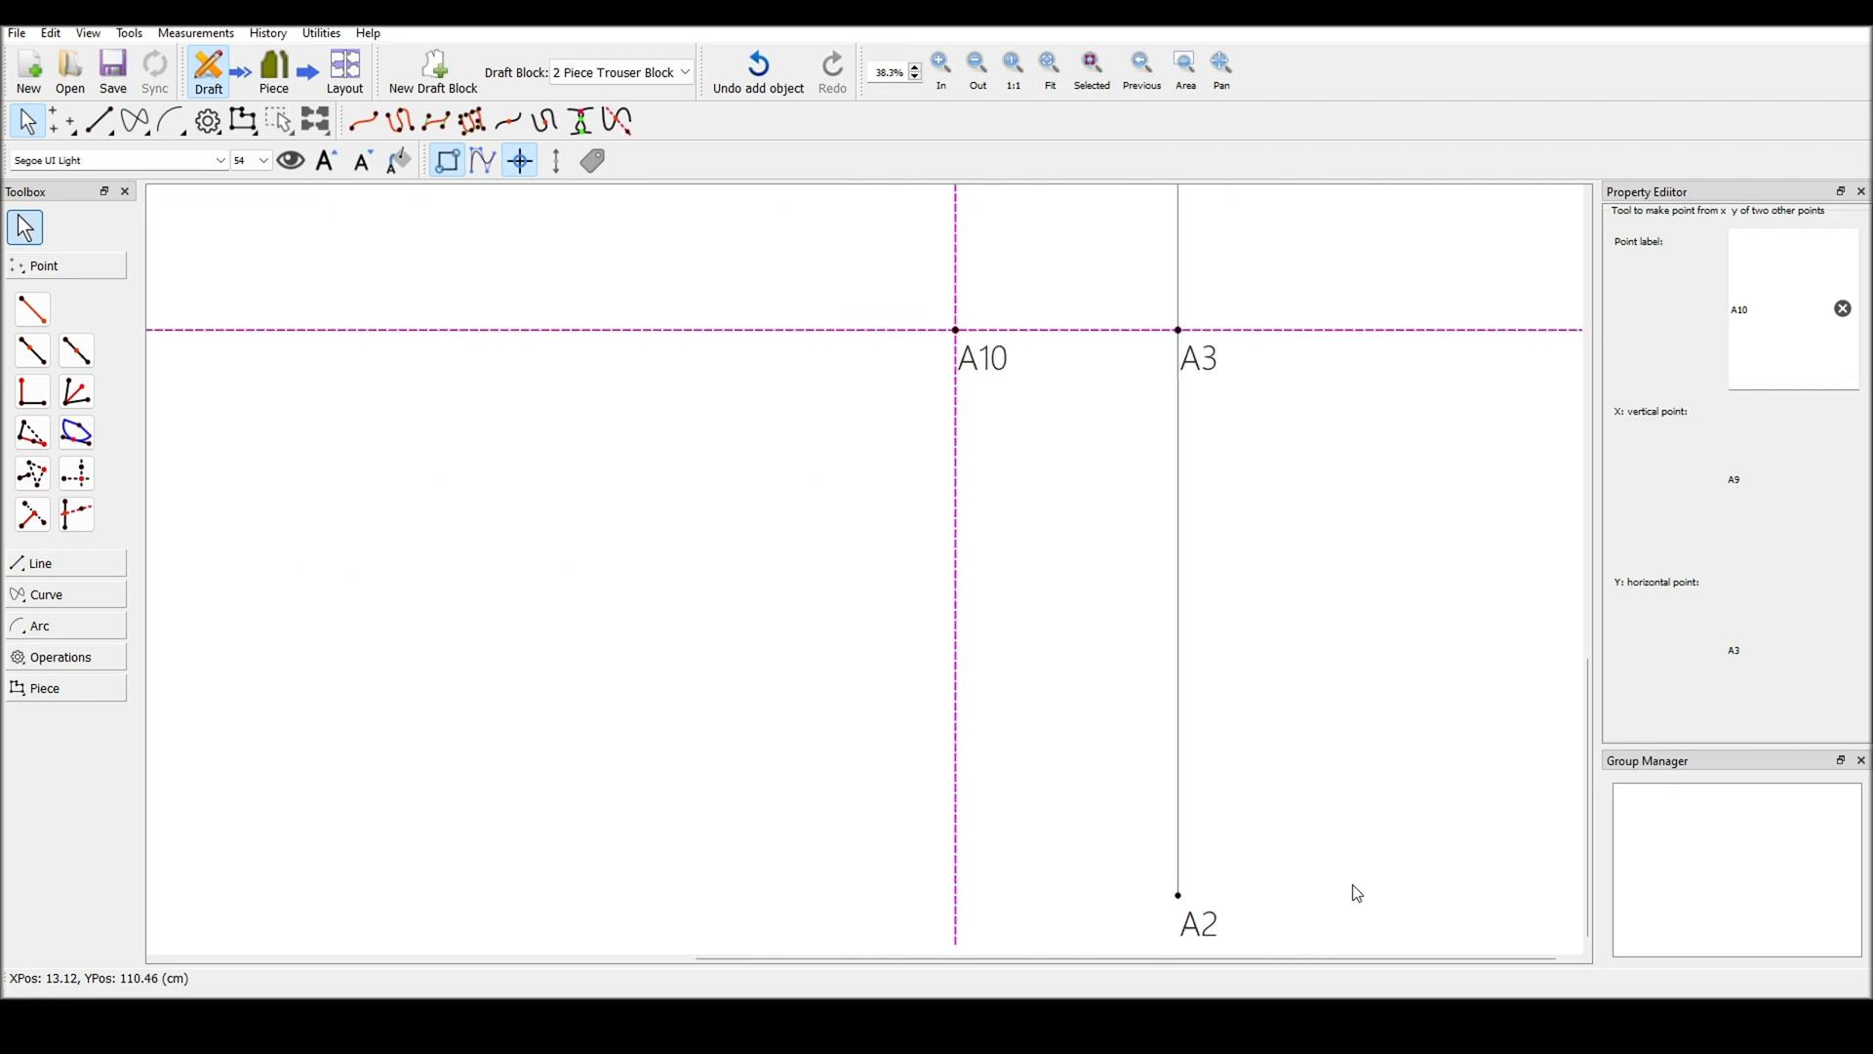
pyautogui.click(80, 477)
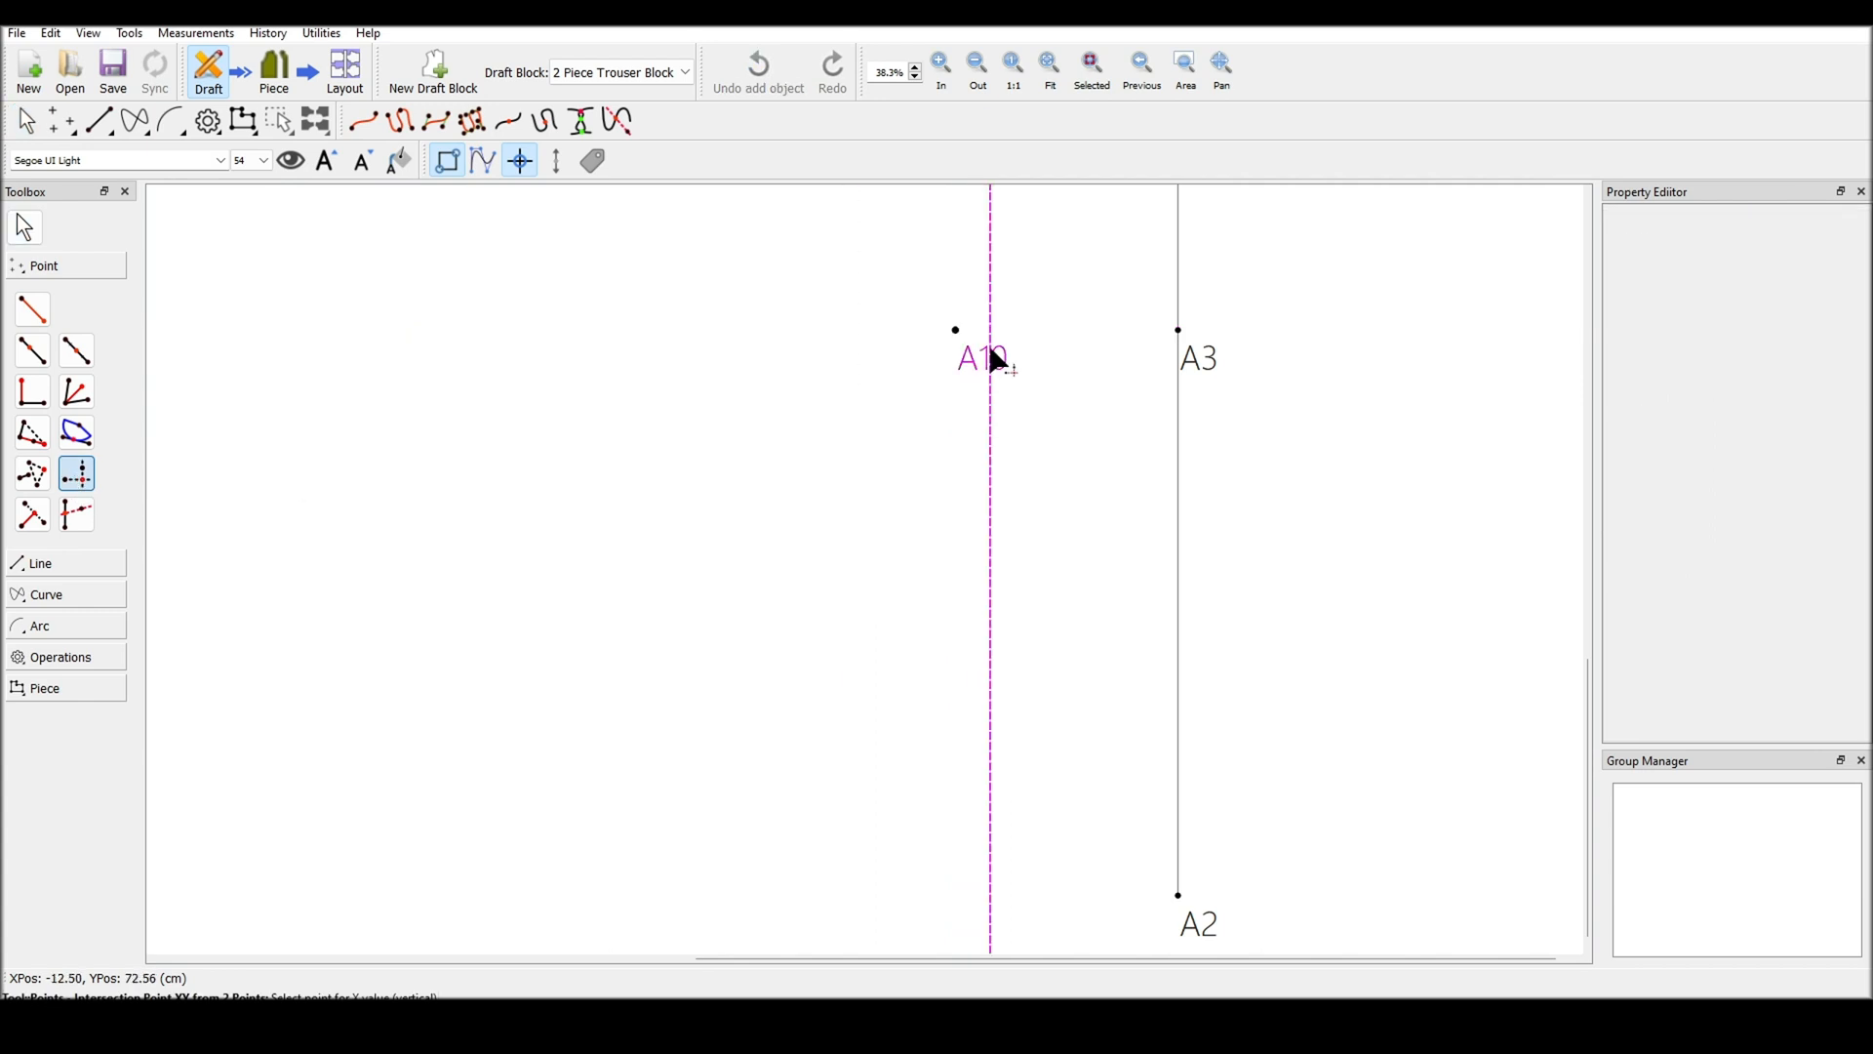
pyautogui.click(957, 337)
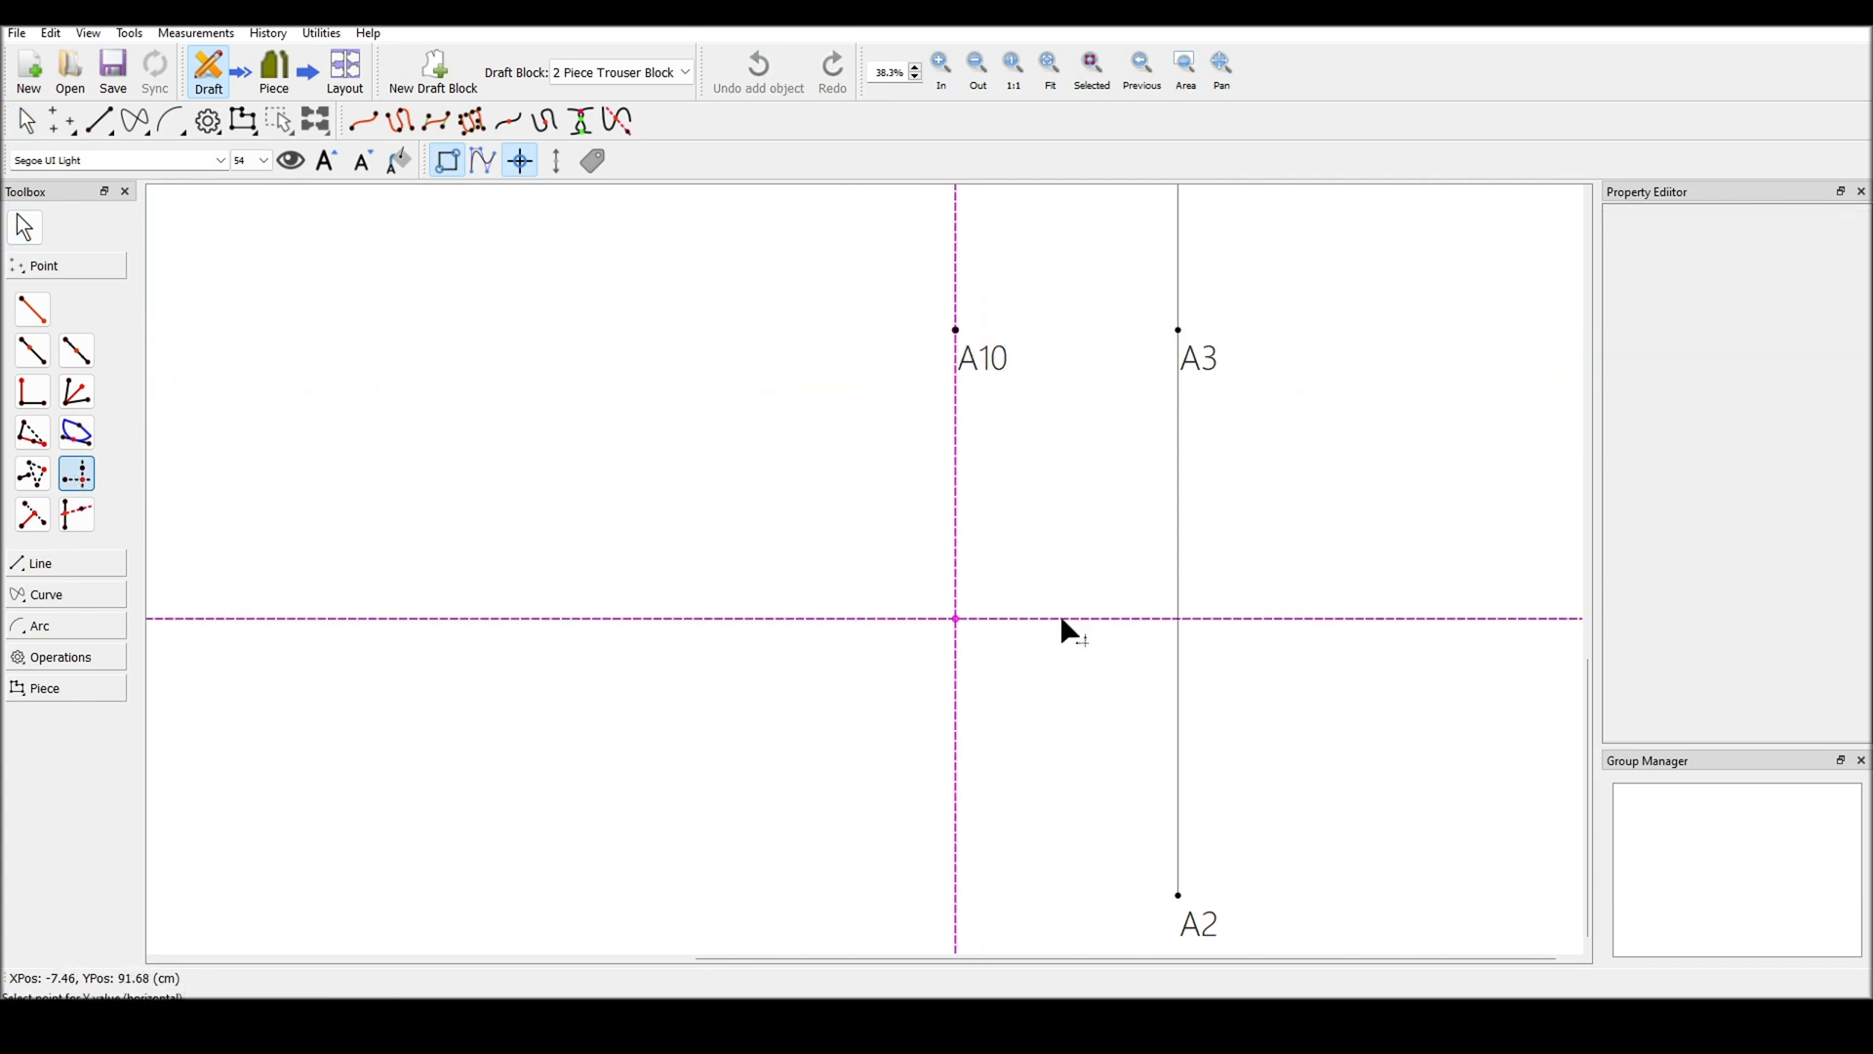
pyautogui.click(1179, 895)
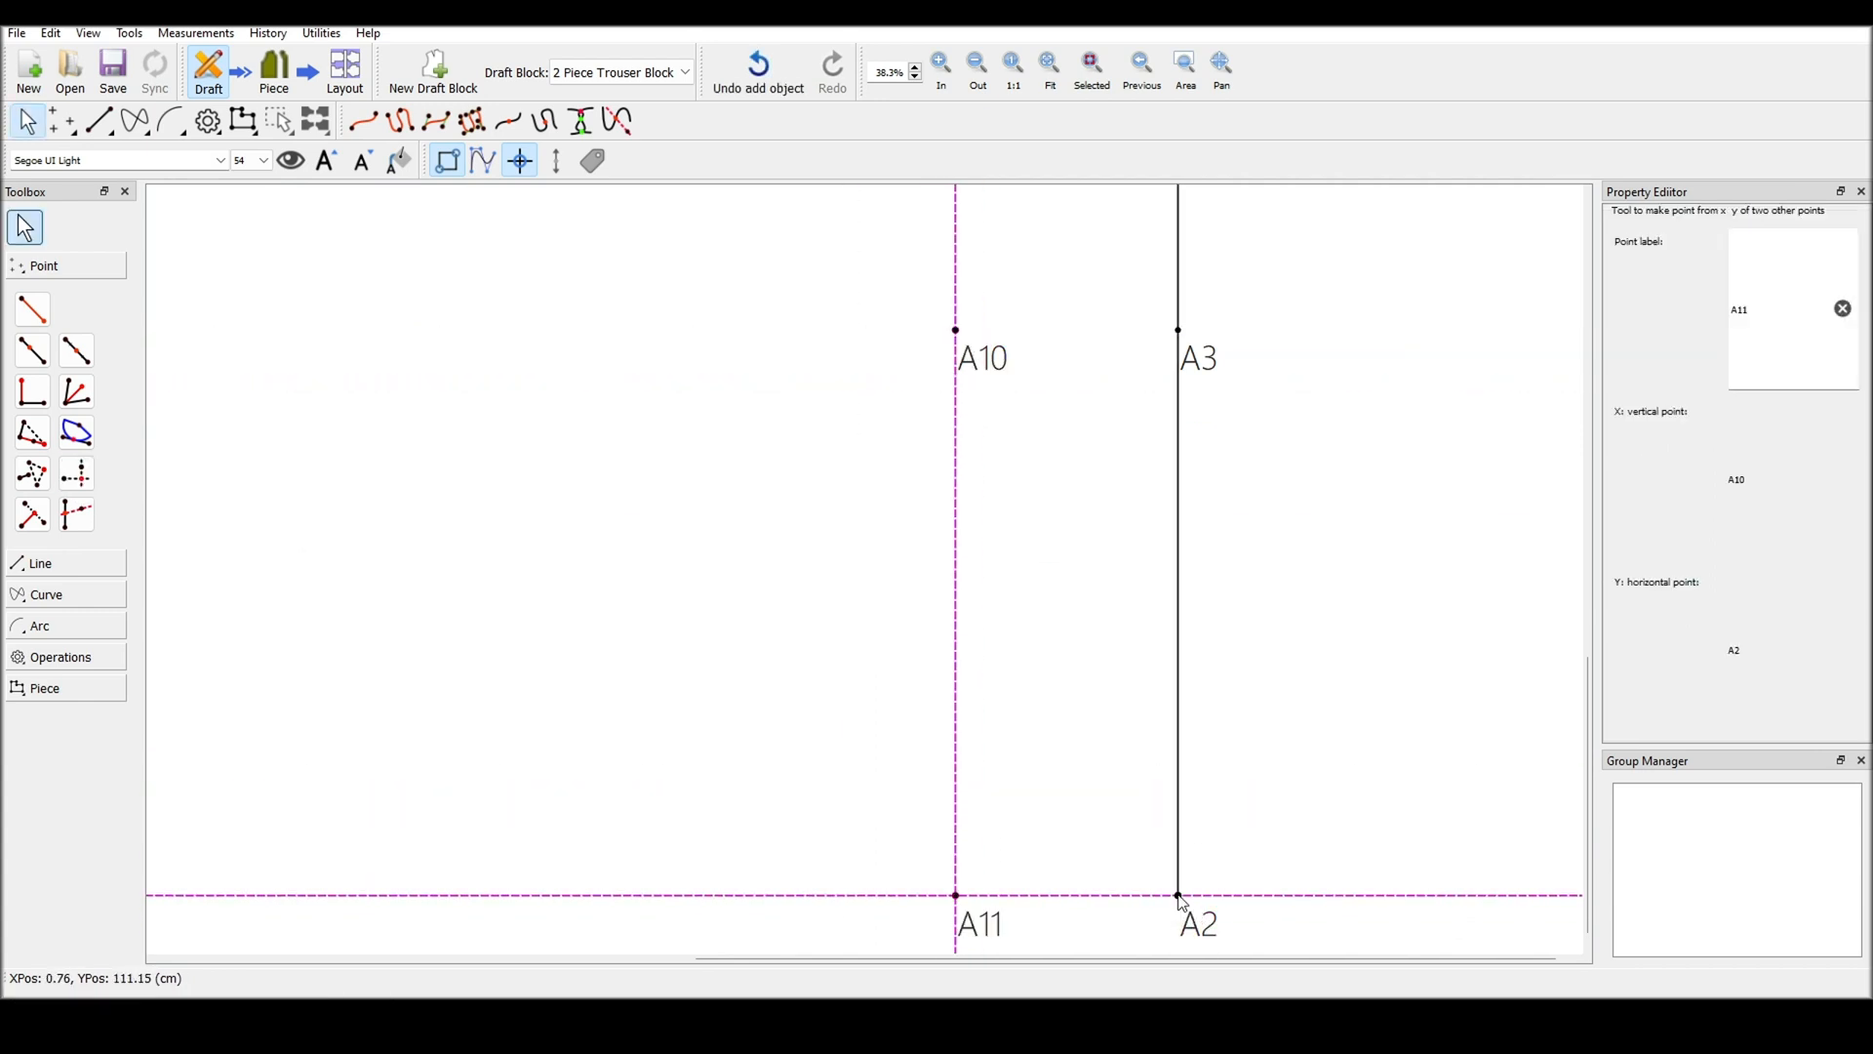
pyautogui.click(1278, 772)
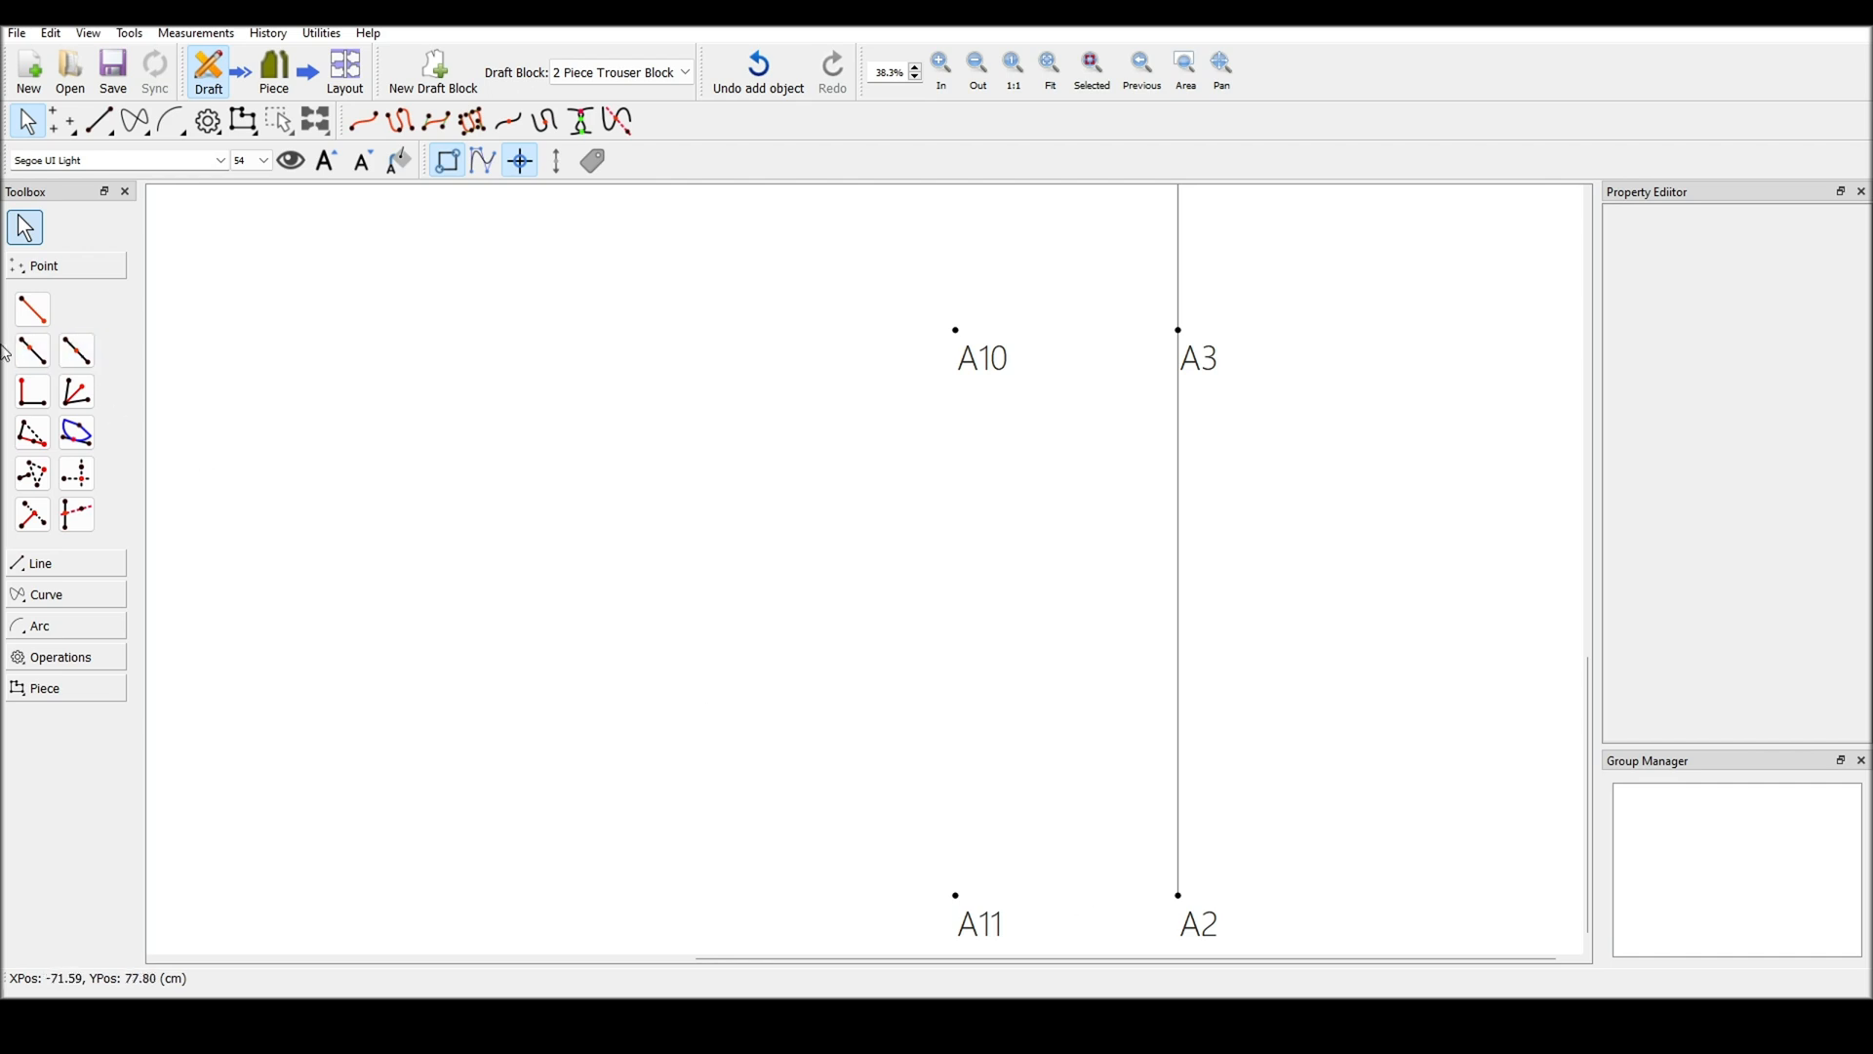
# Add a point along the line from A11 towards A2 with the length formula Line_A1_A4/3 +1
pyautogui.click(36, 353)
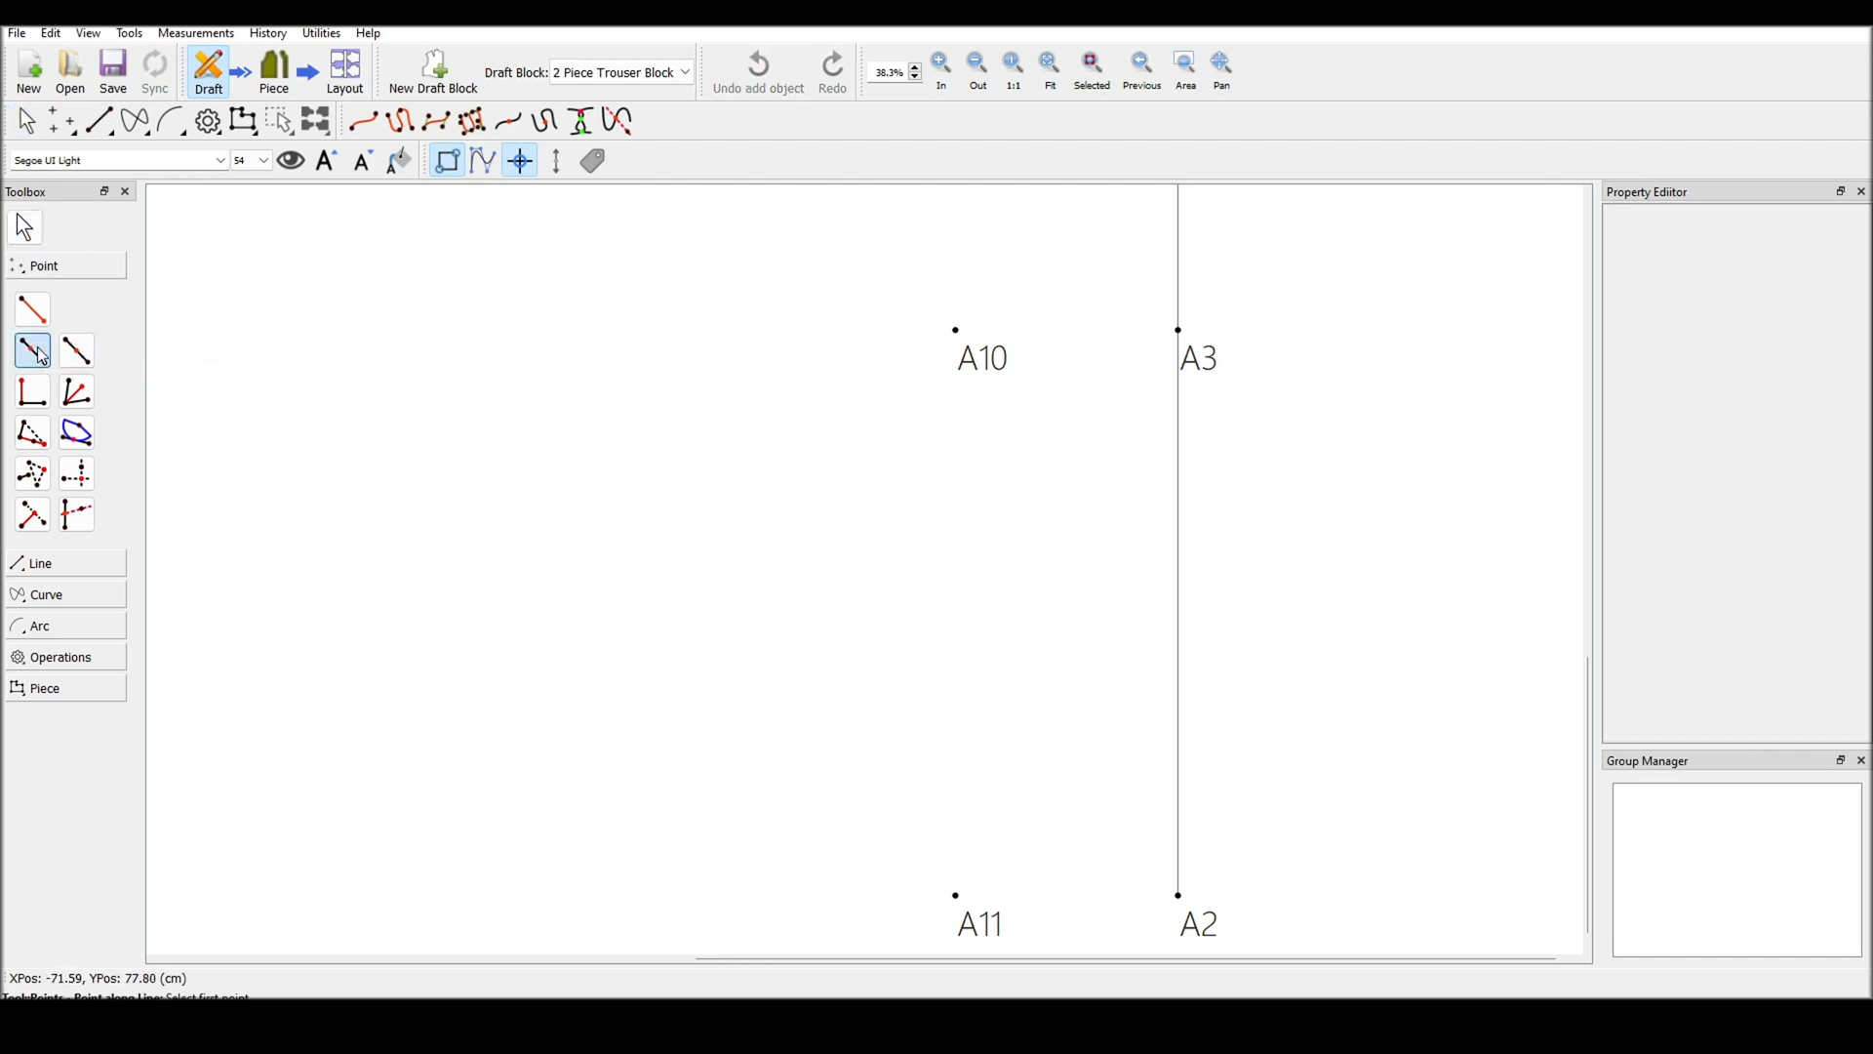
pyautogui.click(957, 896)
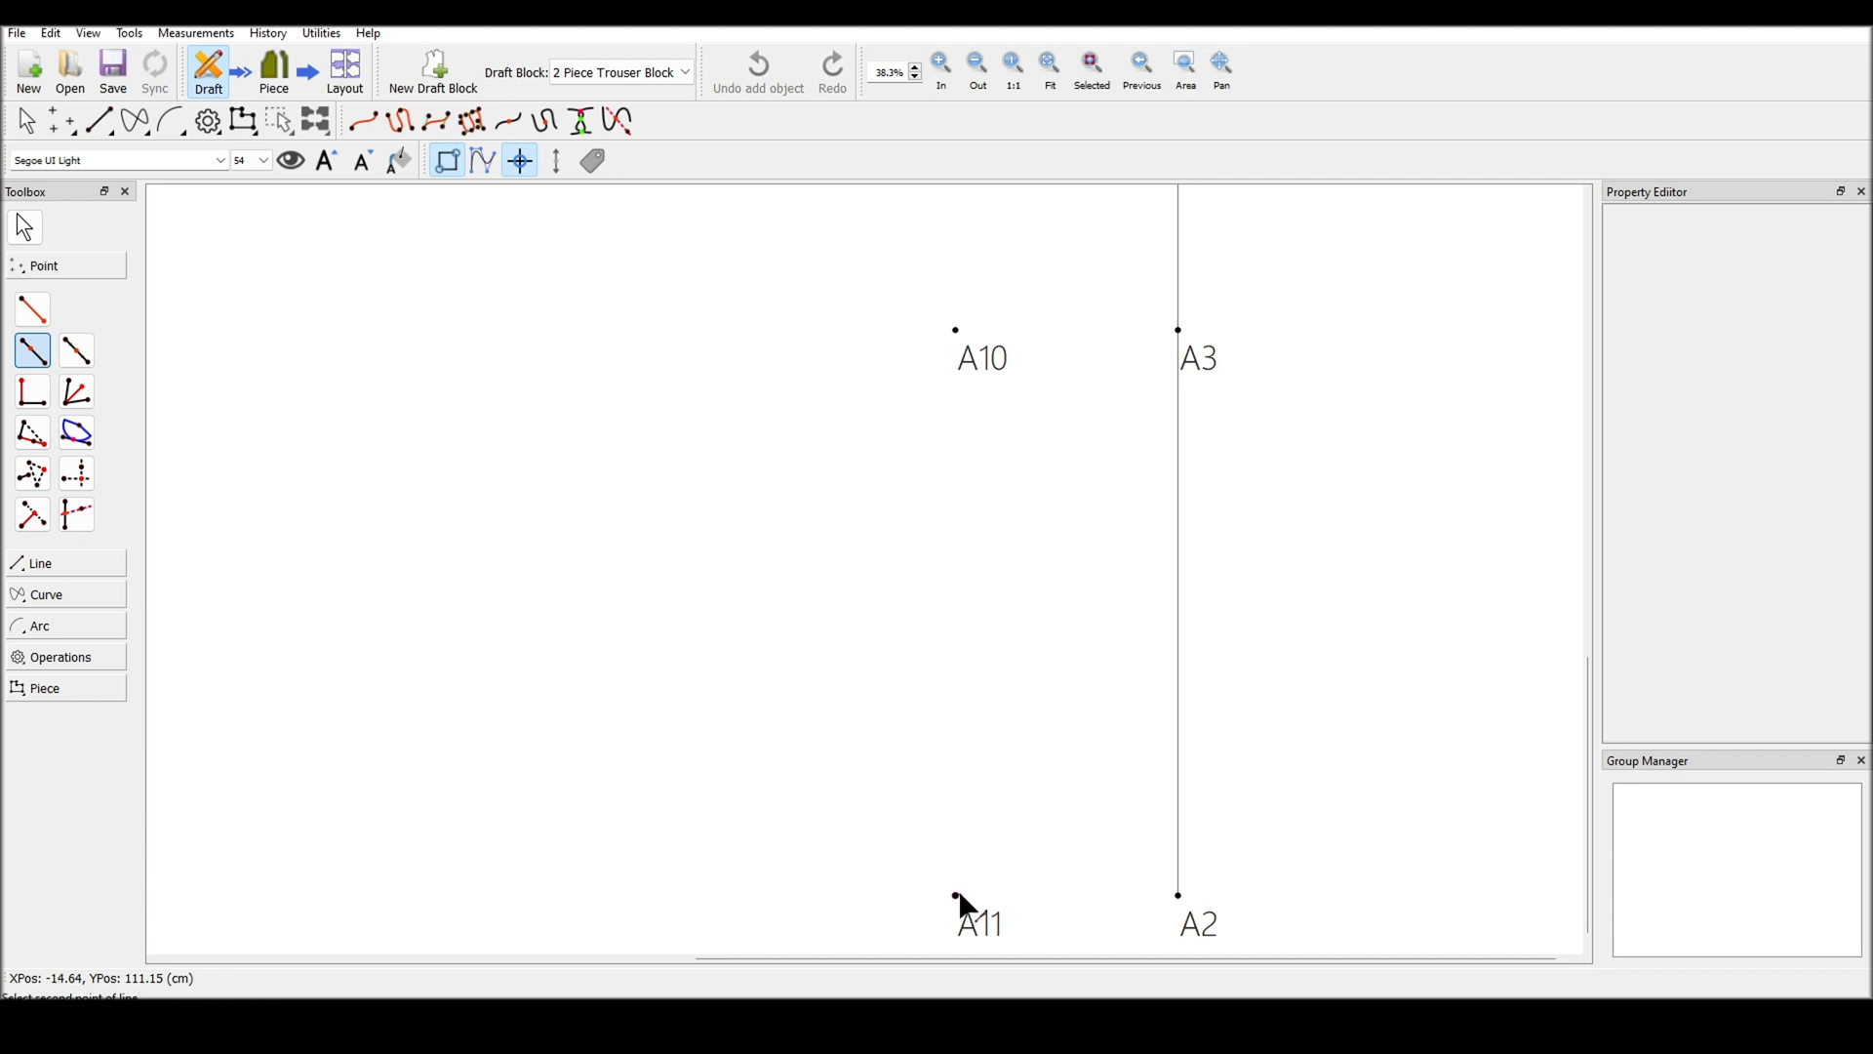
pyautogui.click(1180, 896)
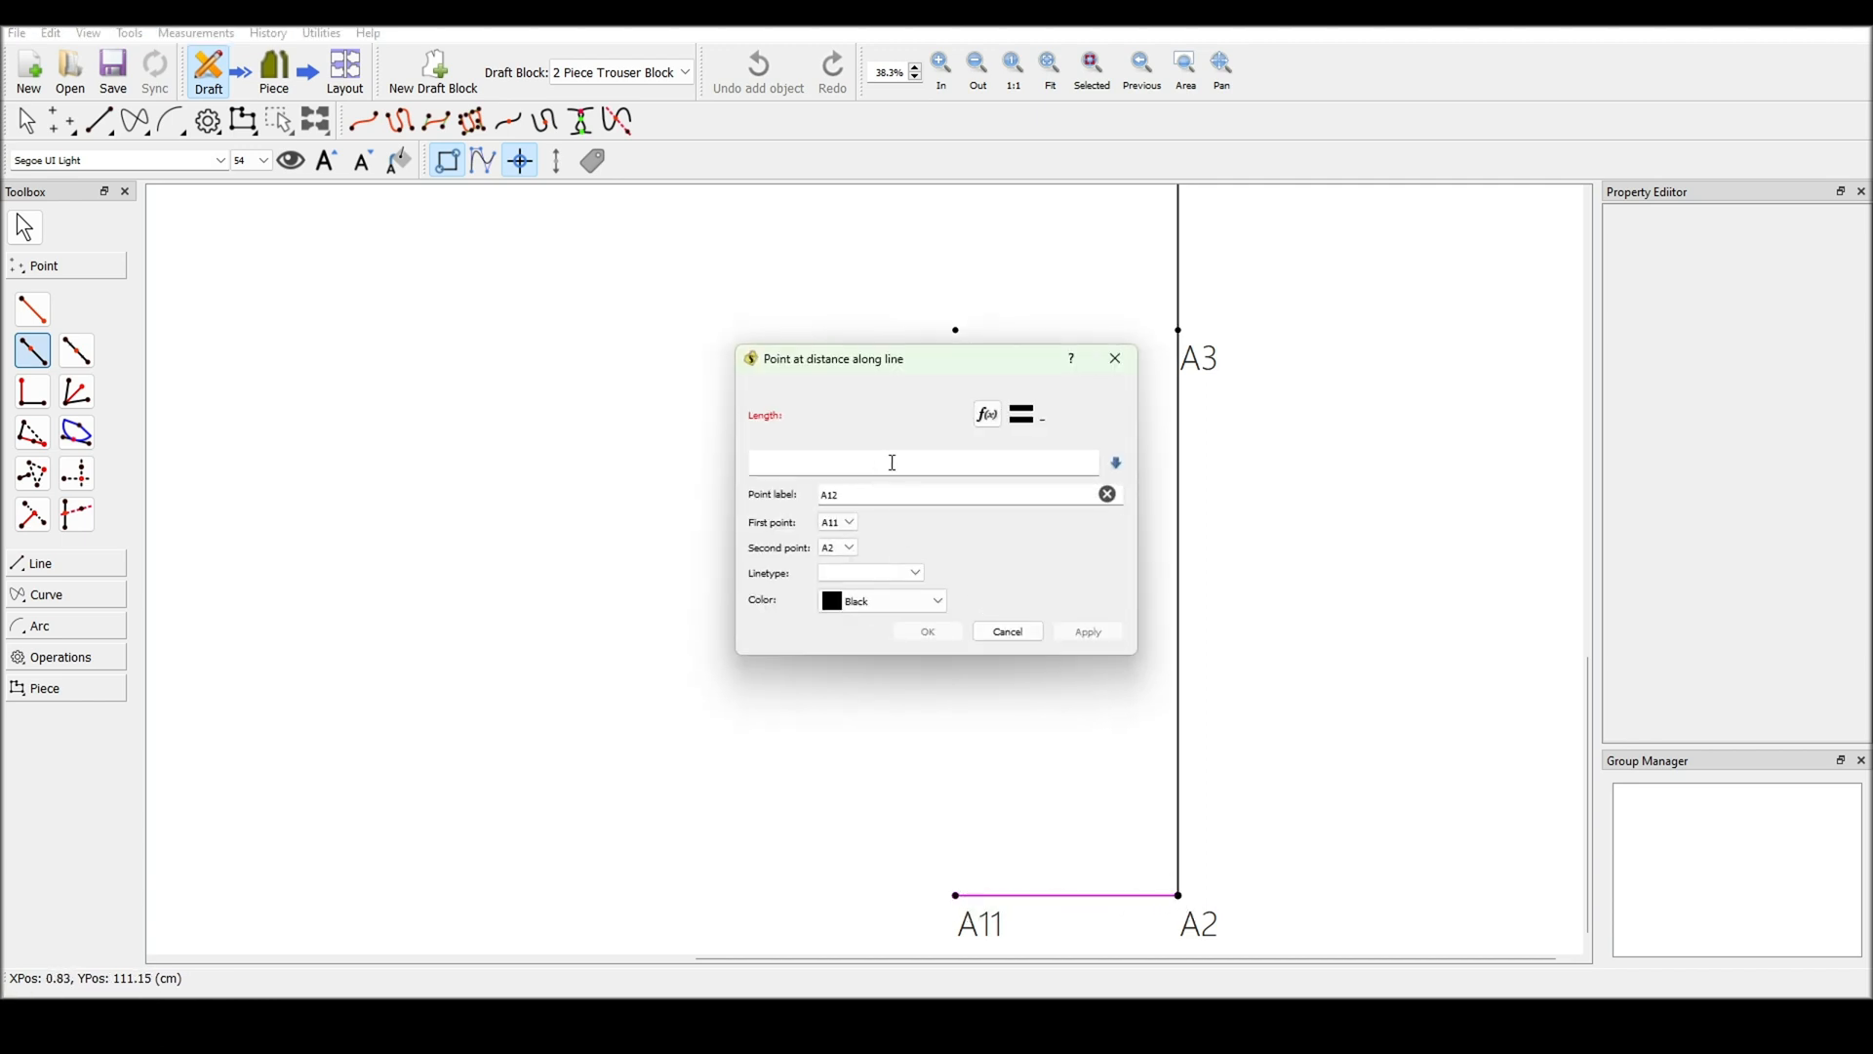
pyautogui.click(988, 414)
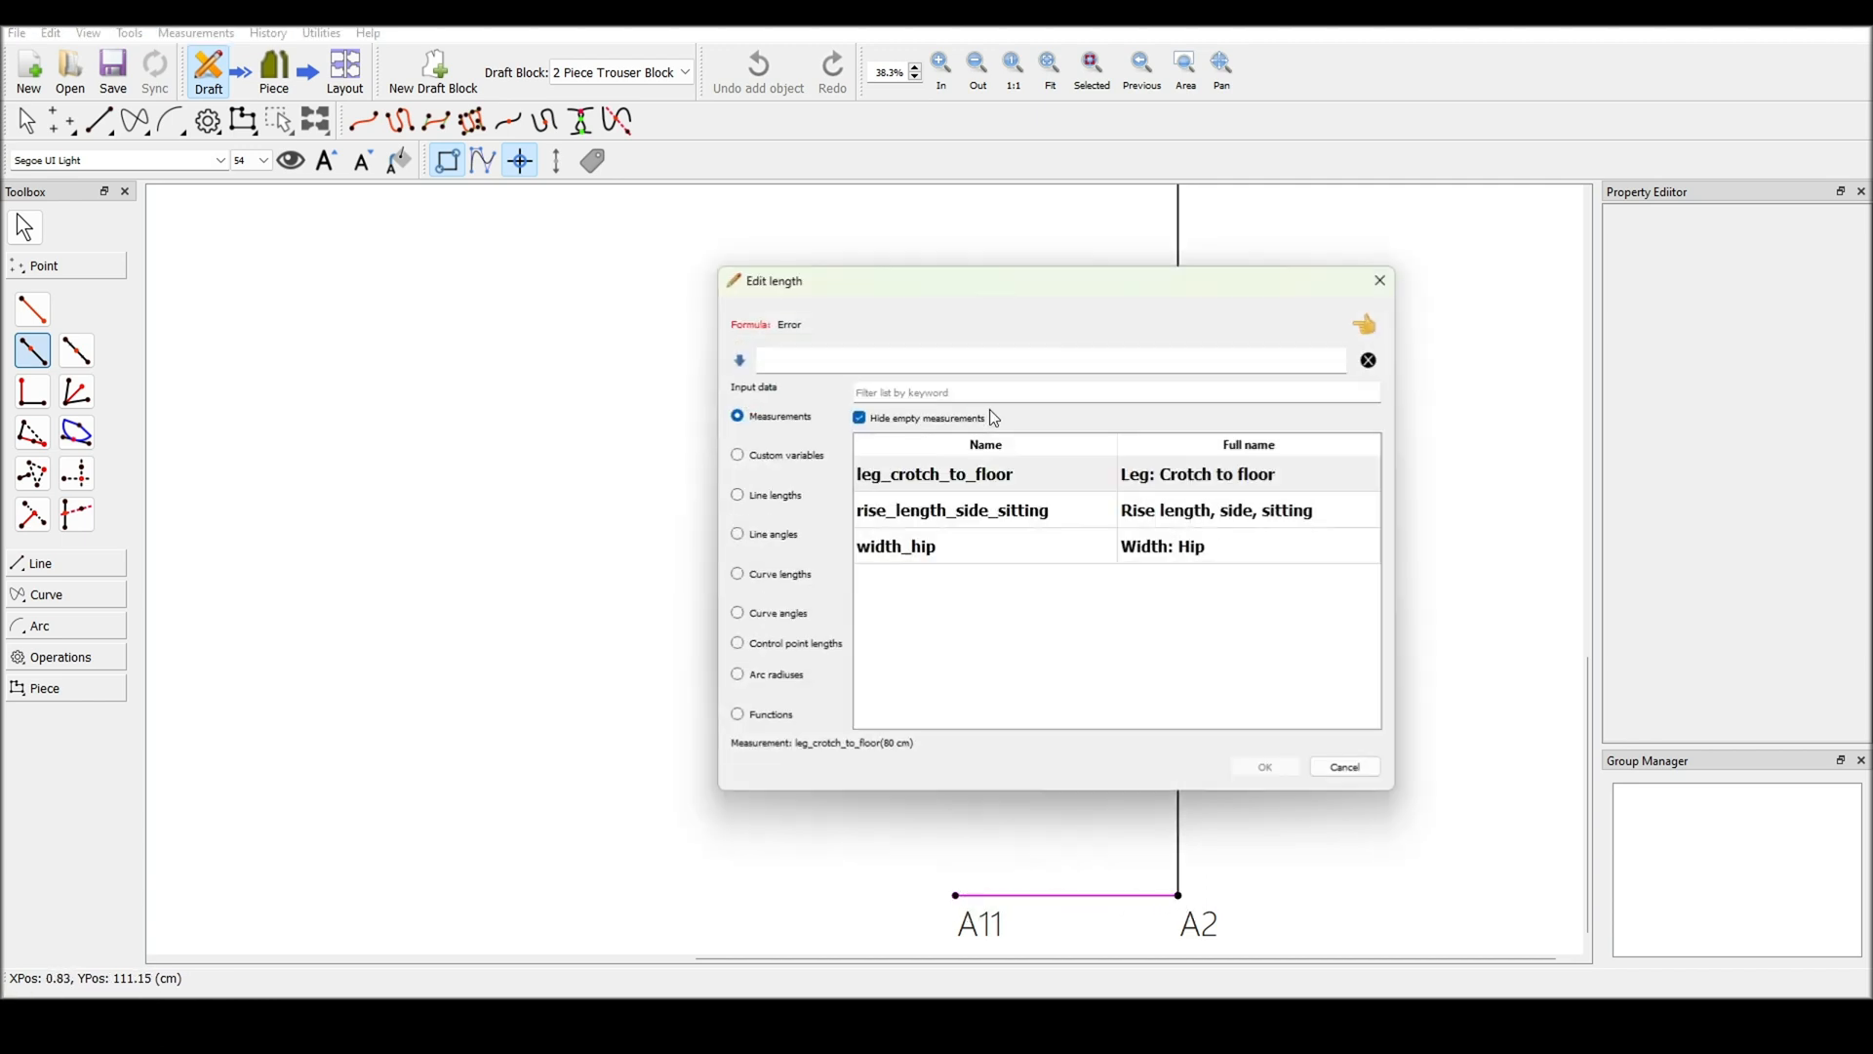
pyautogui.click(763, 498)
pyautogui.click(828, 354)
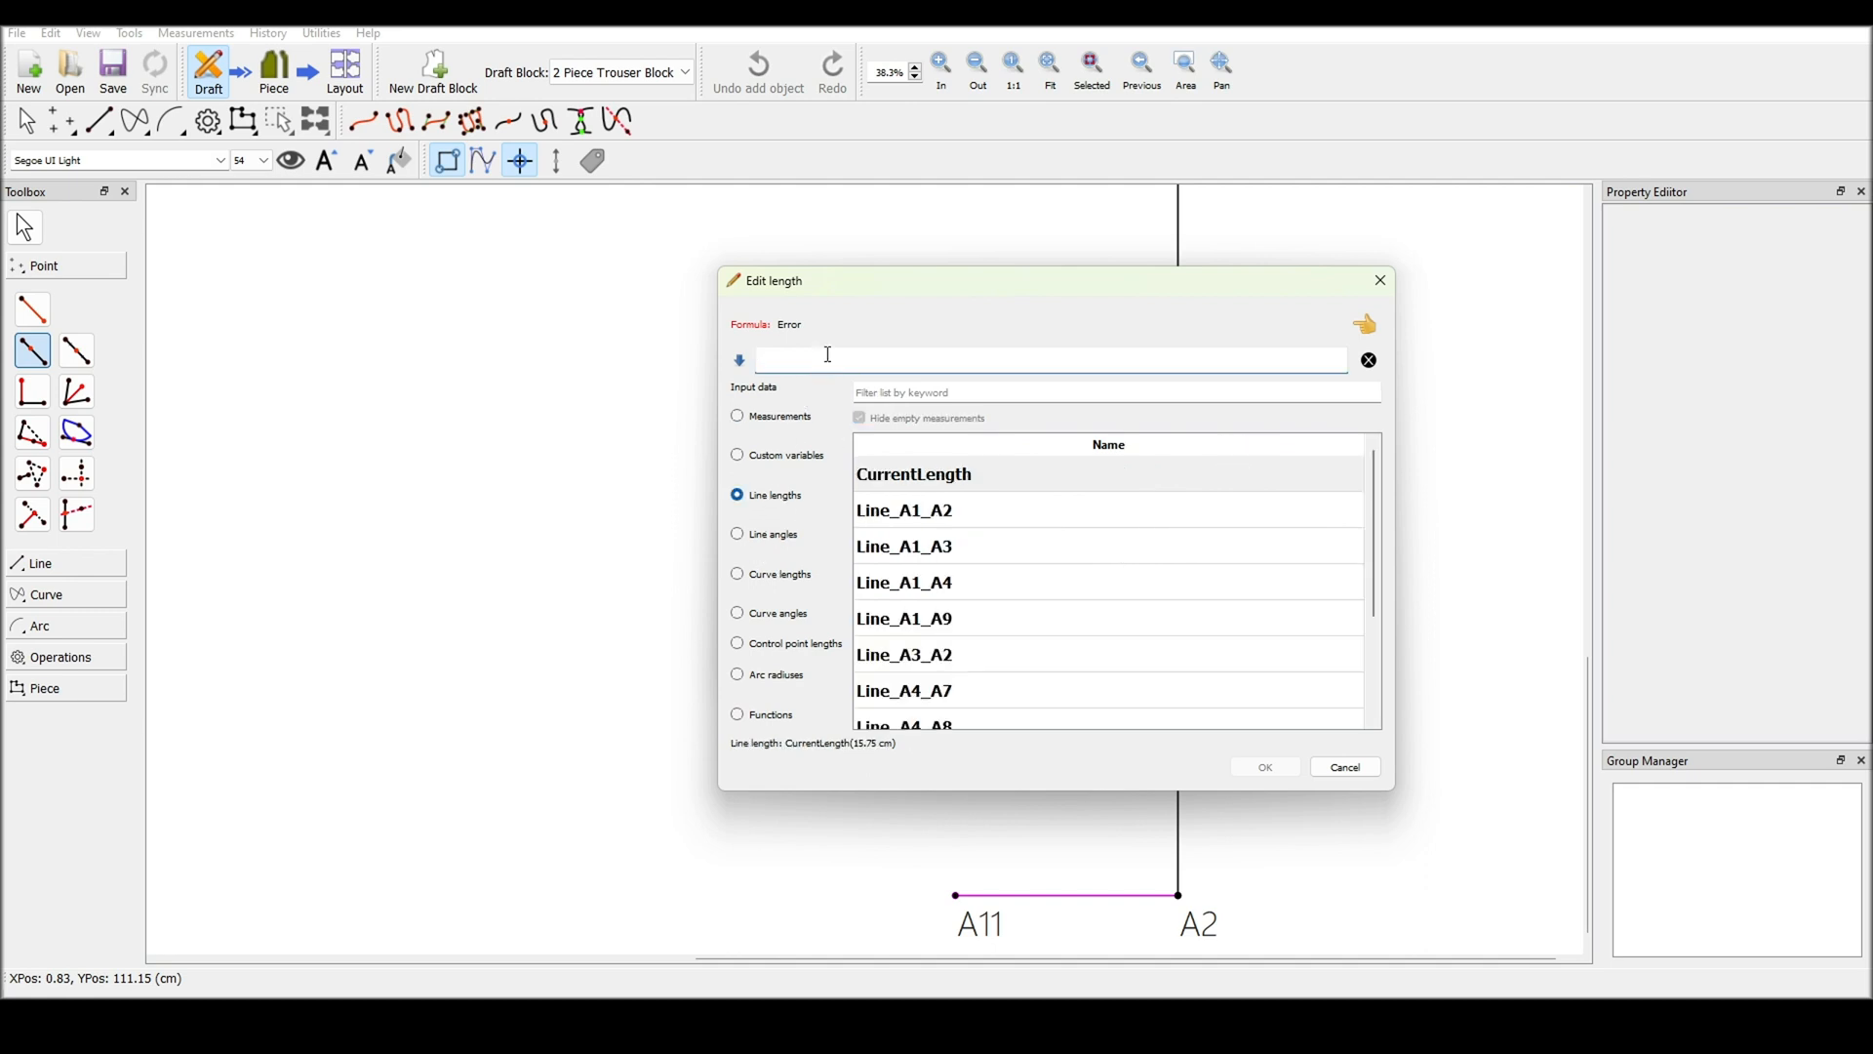
pyautogui.doubleClick(948, 582)
pyautogui.click(832, 354)
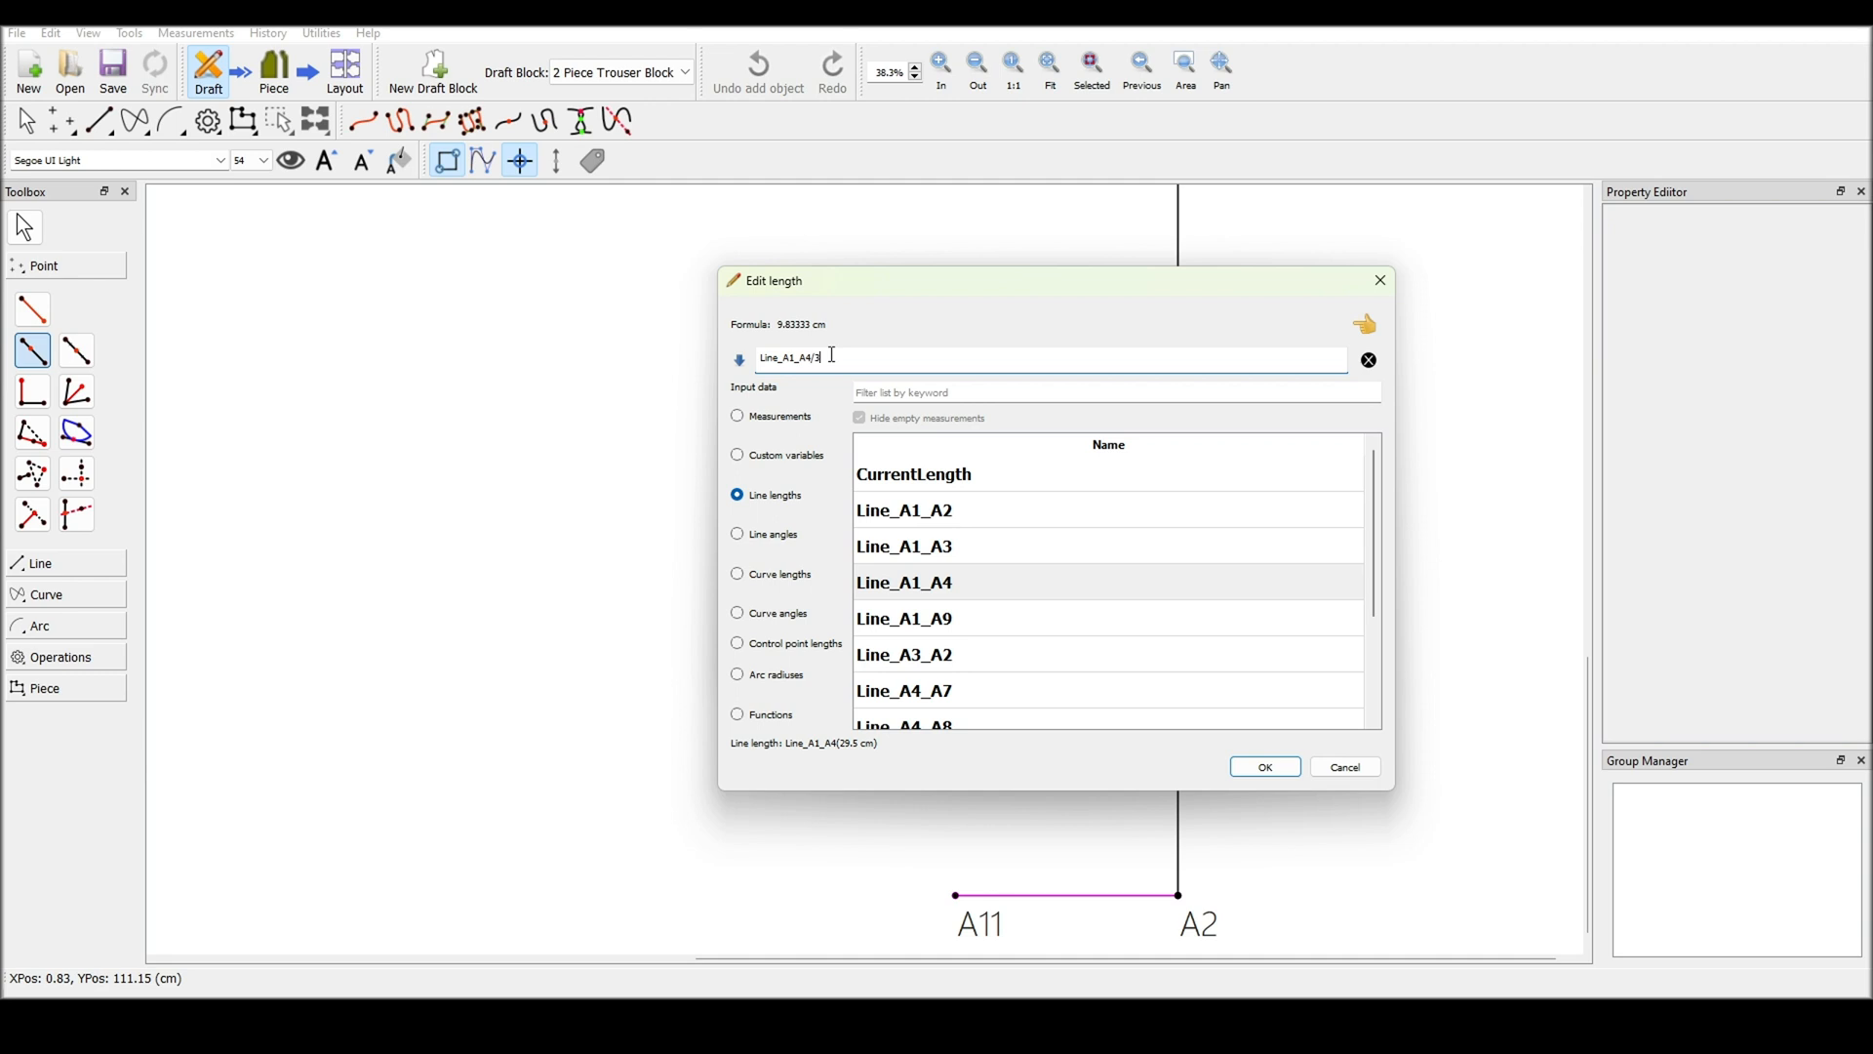
pyautogui.write('/3 +1')
pyautogui.click(1265, 767)
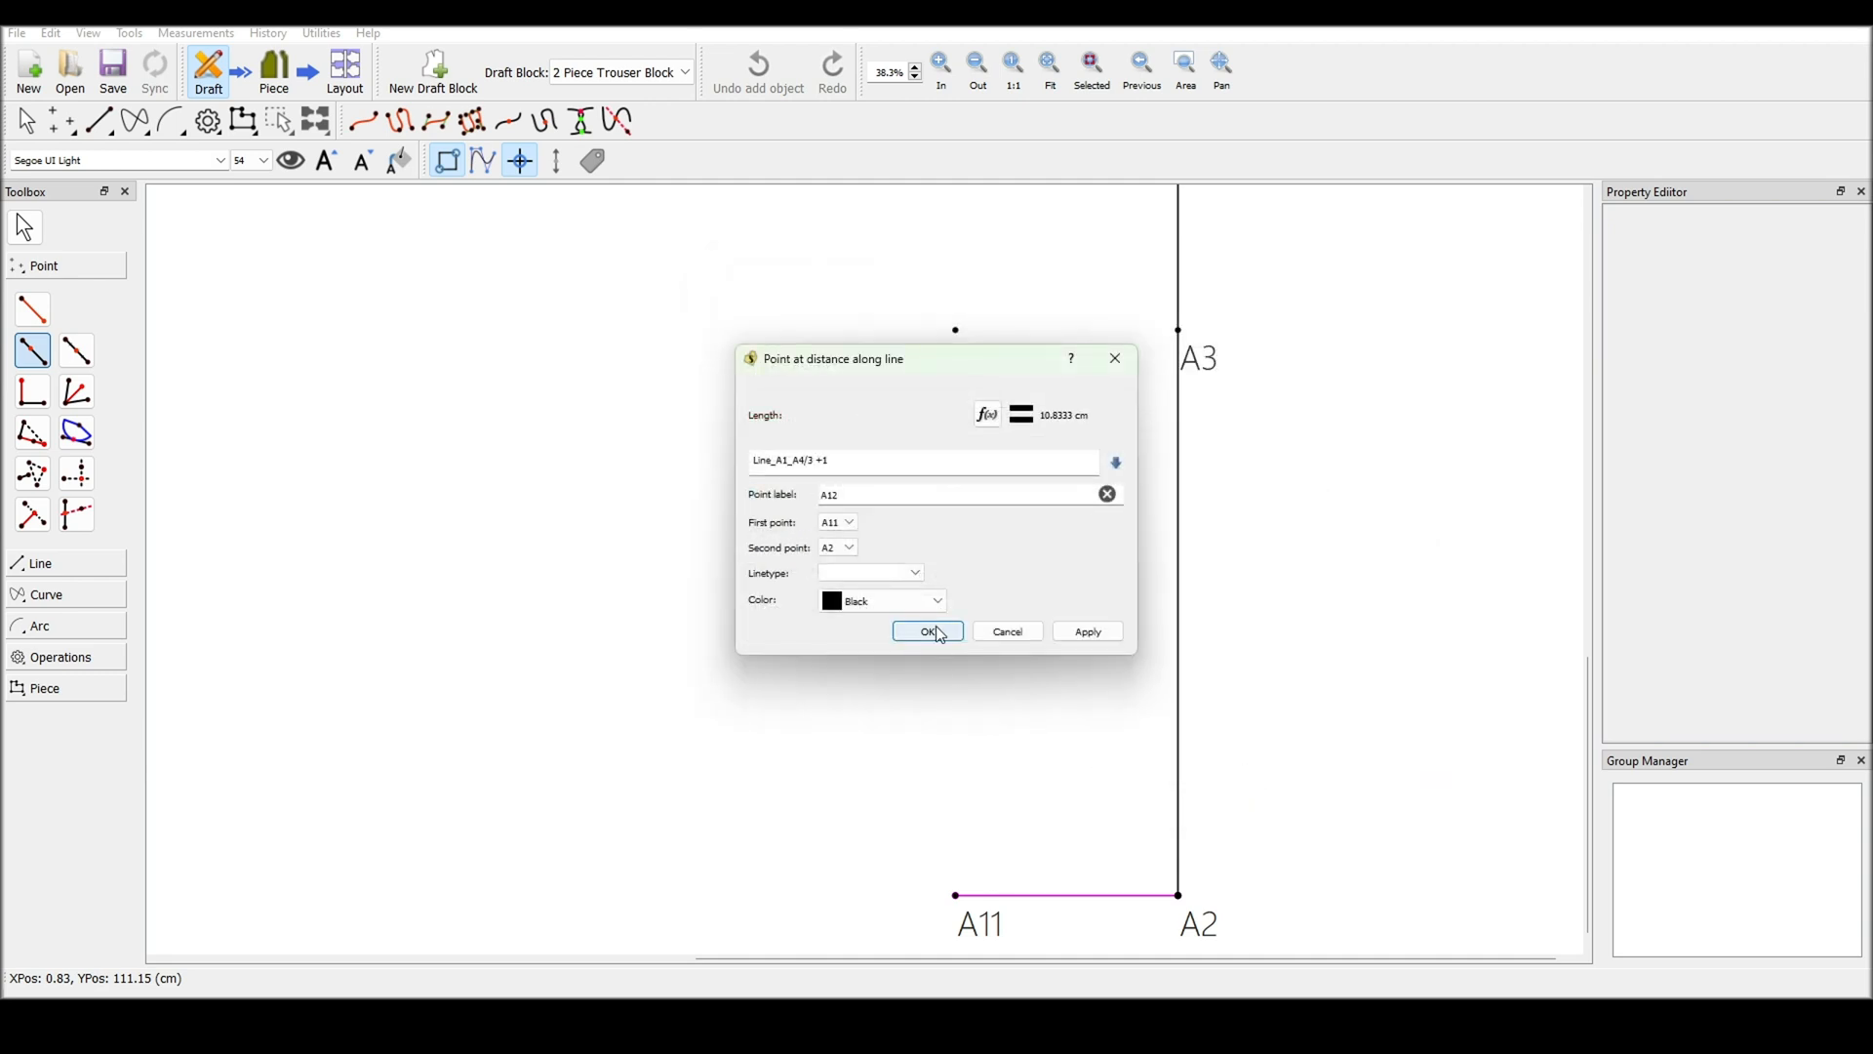
pyautogui.click(938, 632)
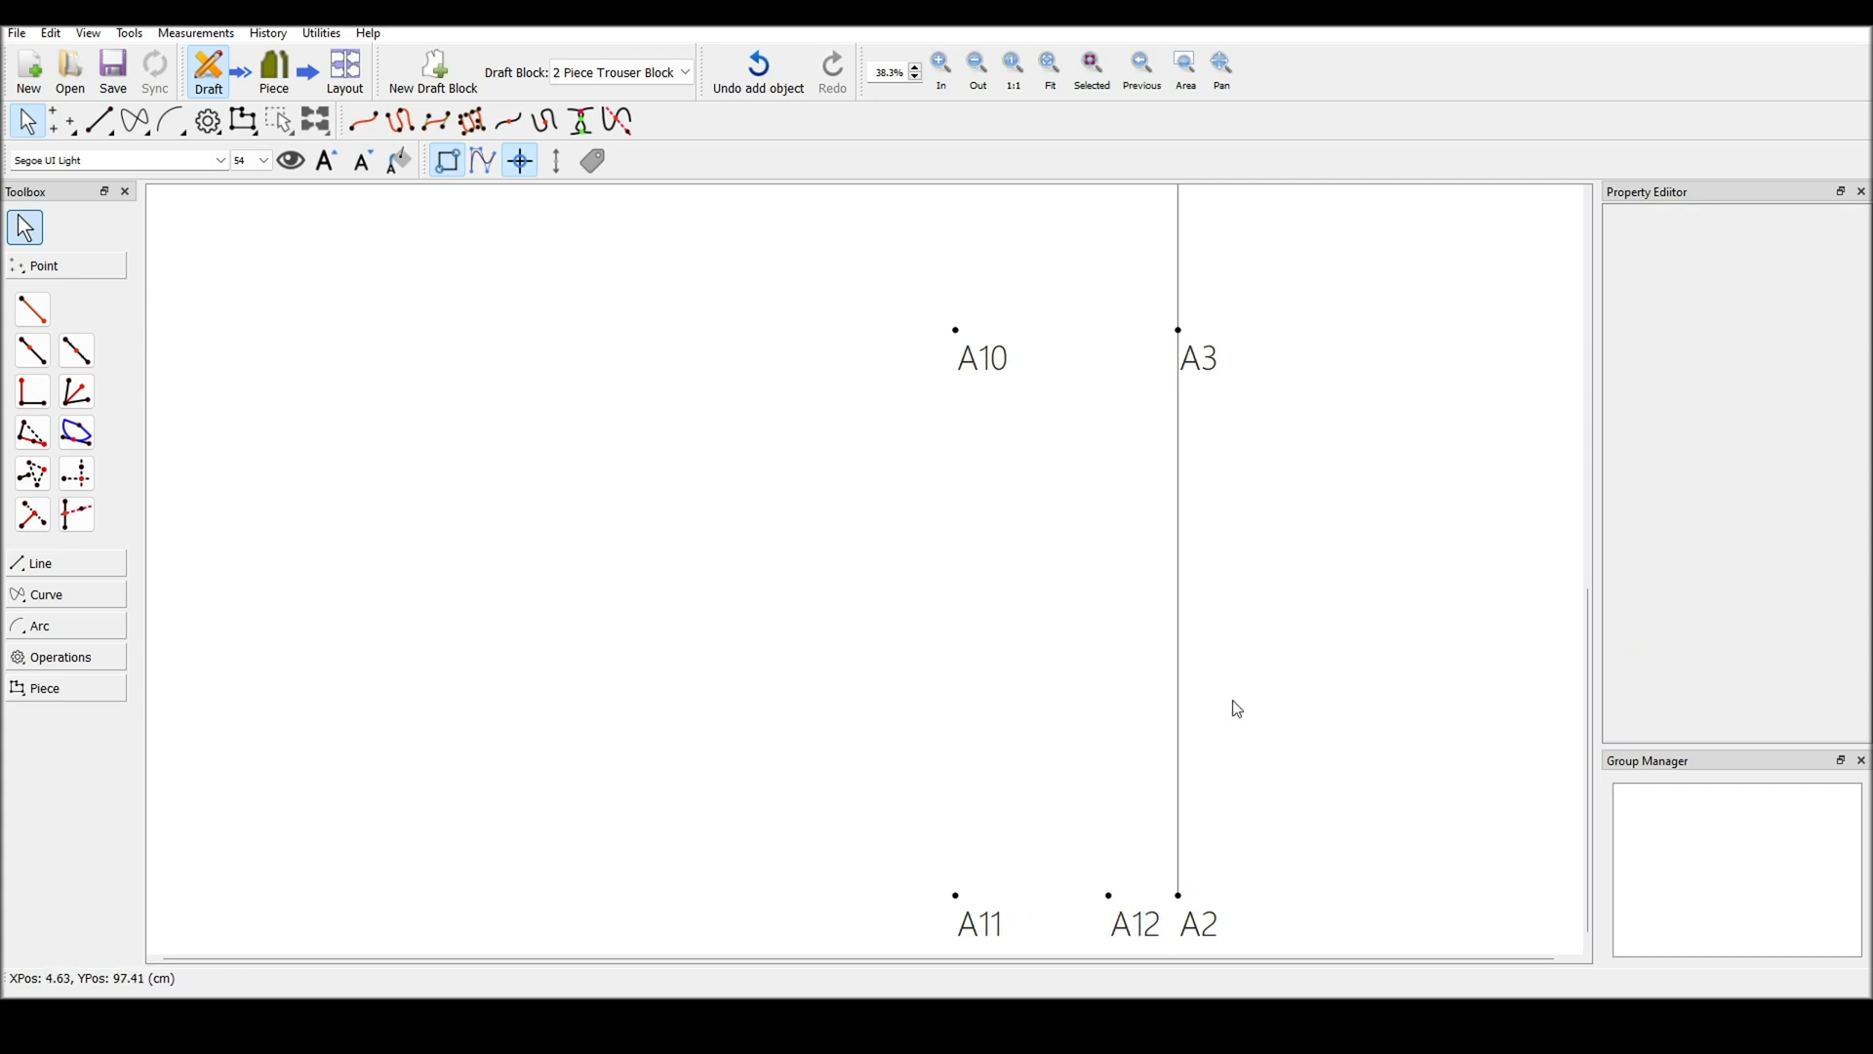
# Add a point from A12 through A11 with the length formula CurrentLength*2, mirroring A12 on the other side of A11
pyautogui.click(77, 351)
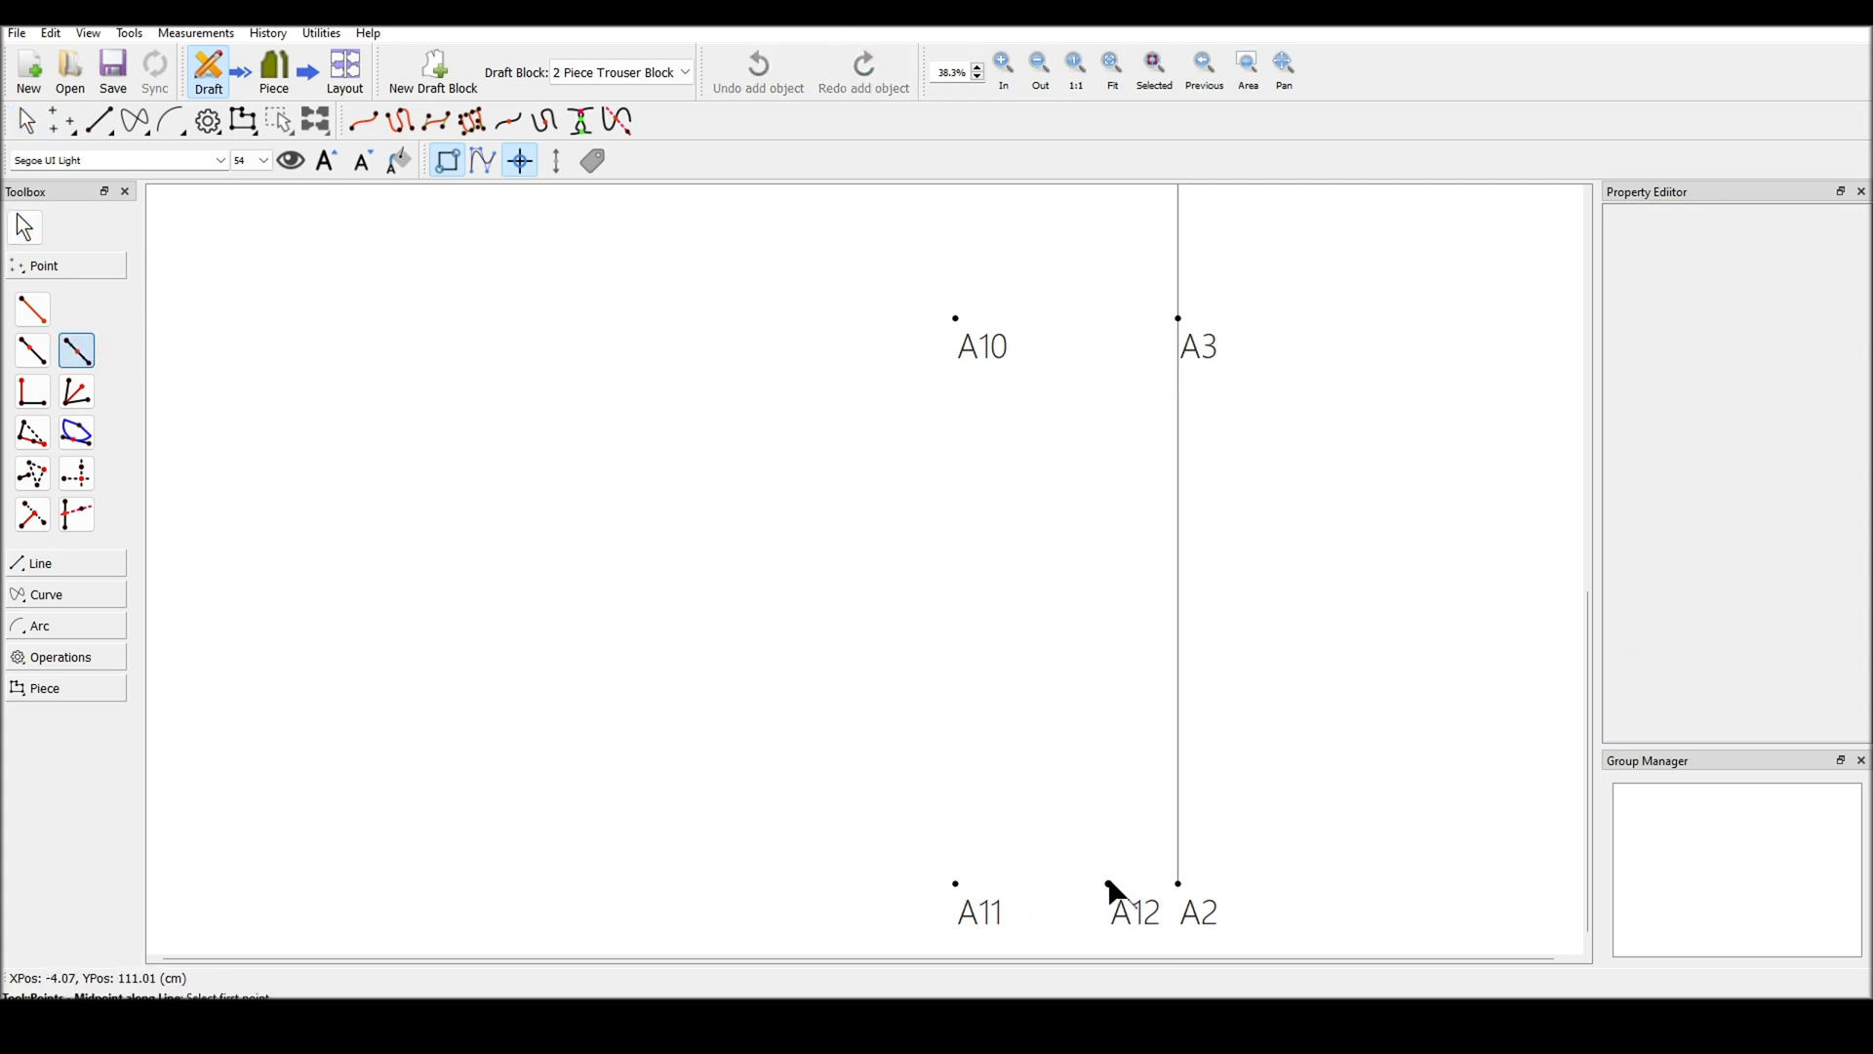
pyautogui.click(1109, 883)
pyautogui.click(956, 884)
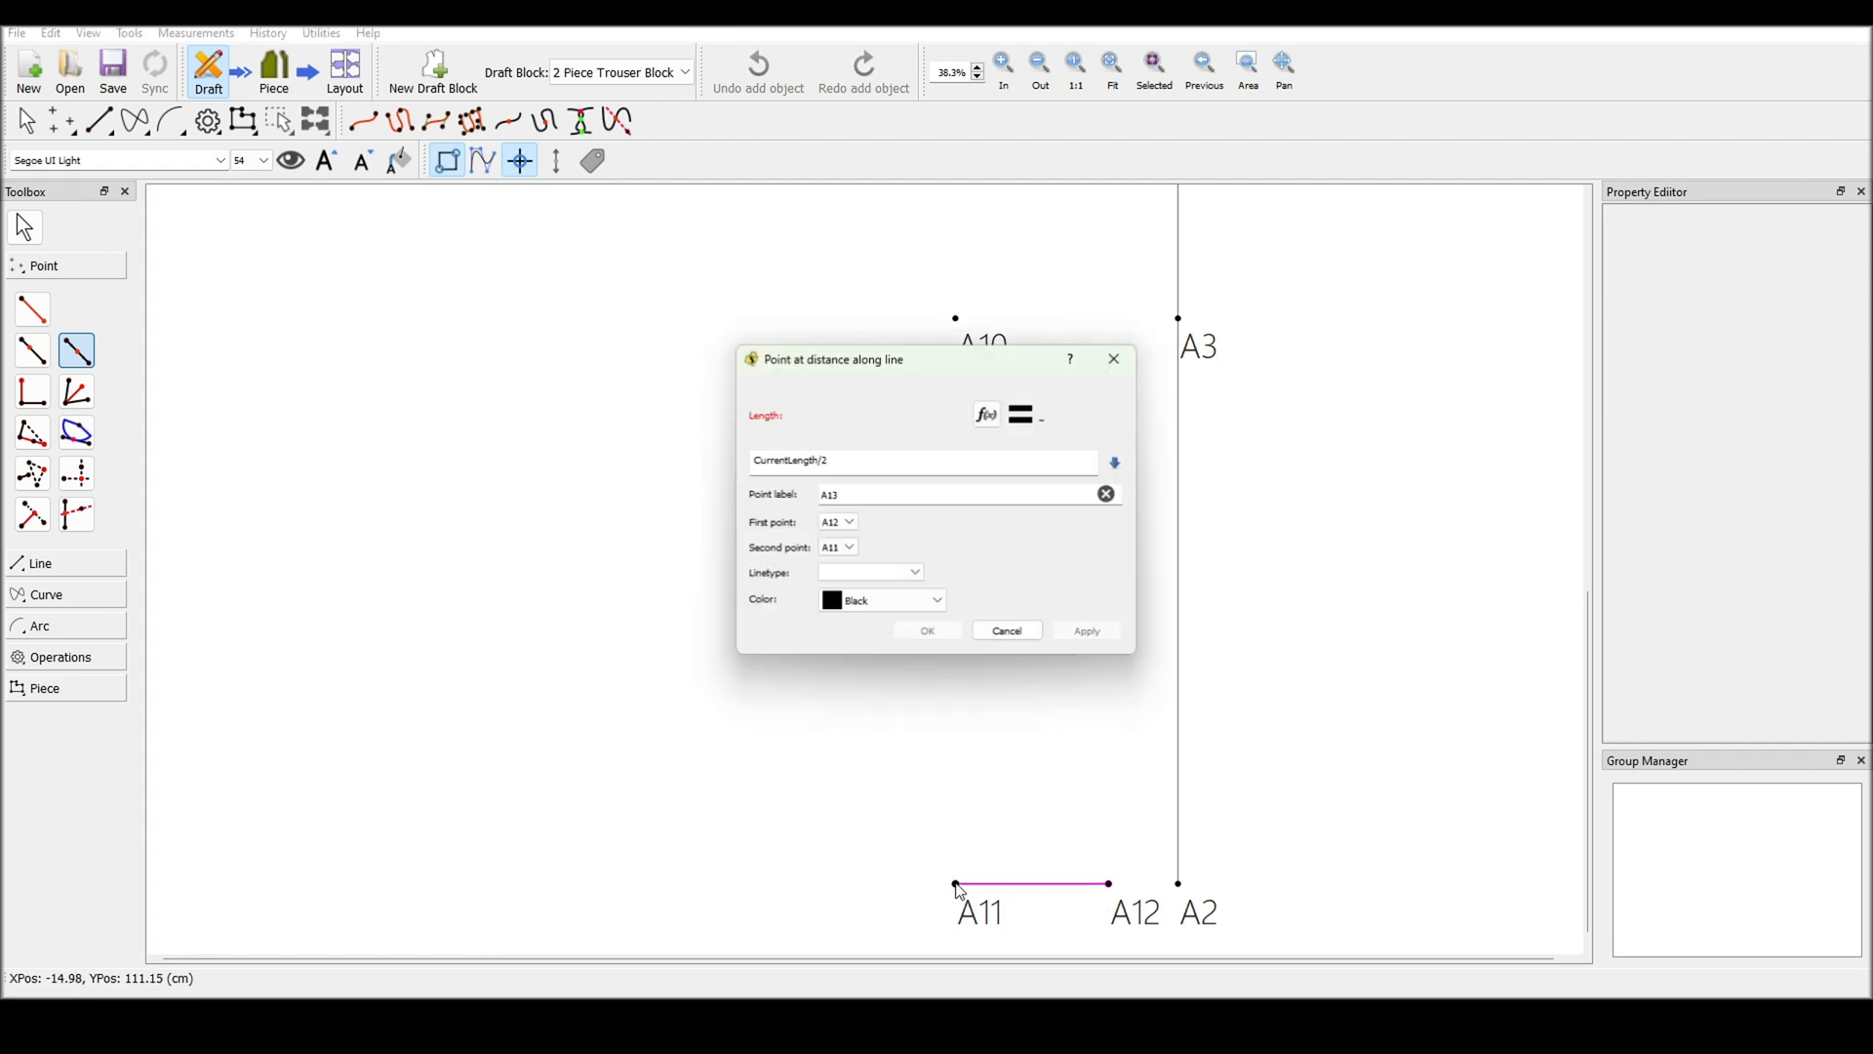
pyautogui.click(824, 460)
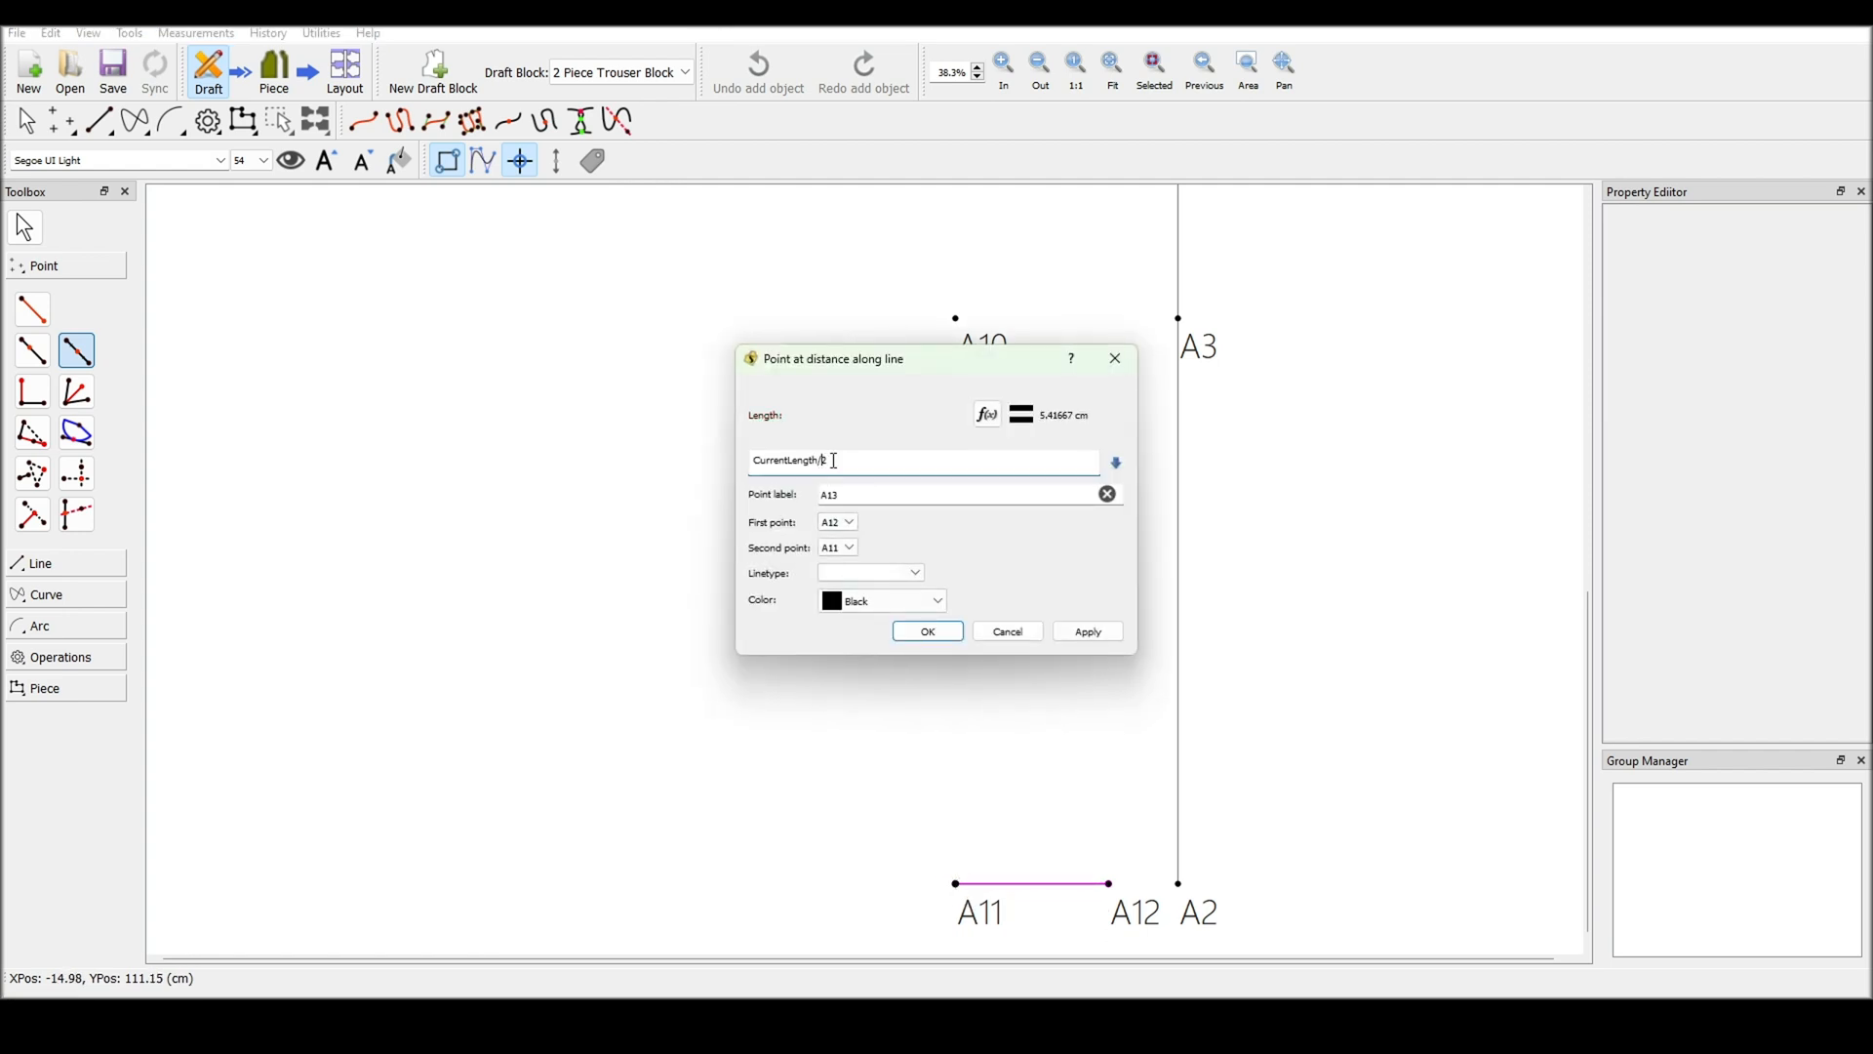
pyautogui.press('BackSpace')
pyautogui.write('*')
pyautogui.click(927, 634)
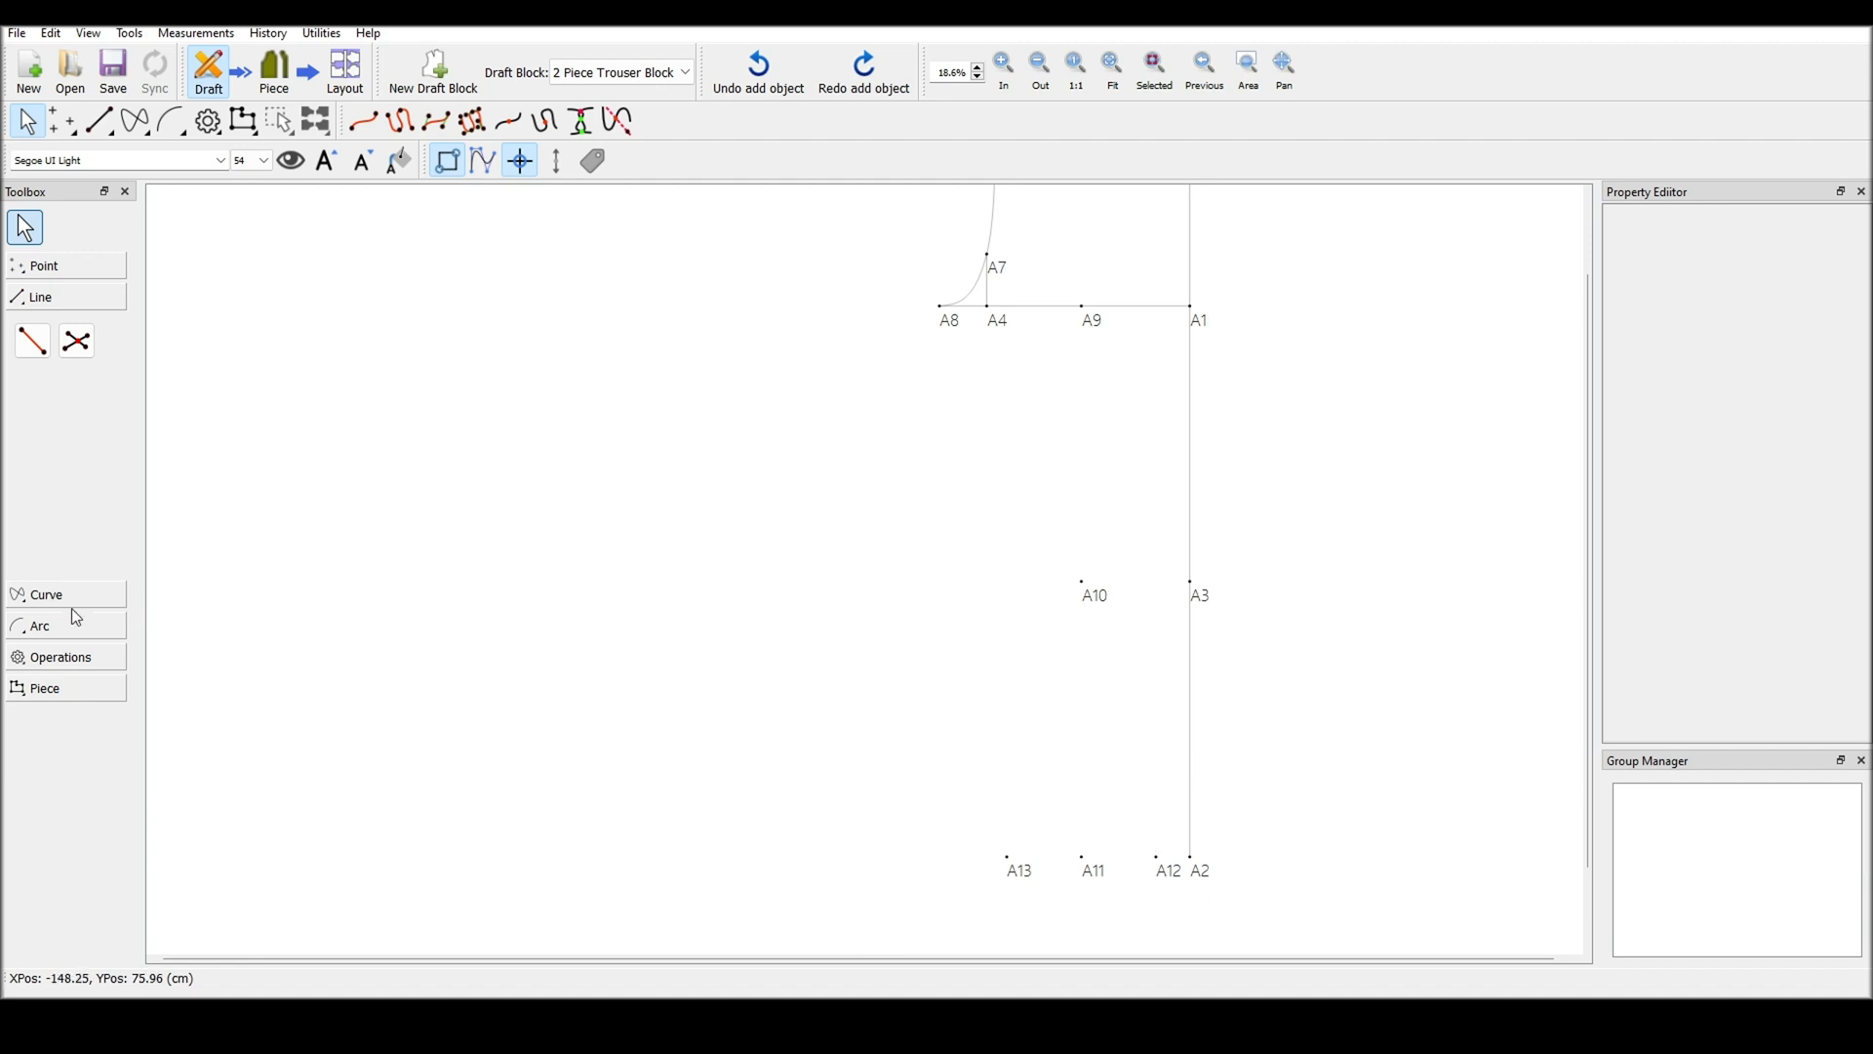
# Draw a curve from A1 to A12 and set its first control point length to 1 cm
pyautogui.click(71, 597)
pyautogui.click(32, 373)
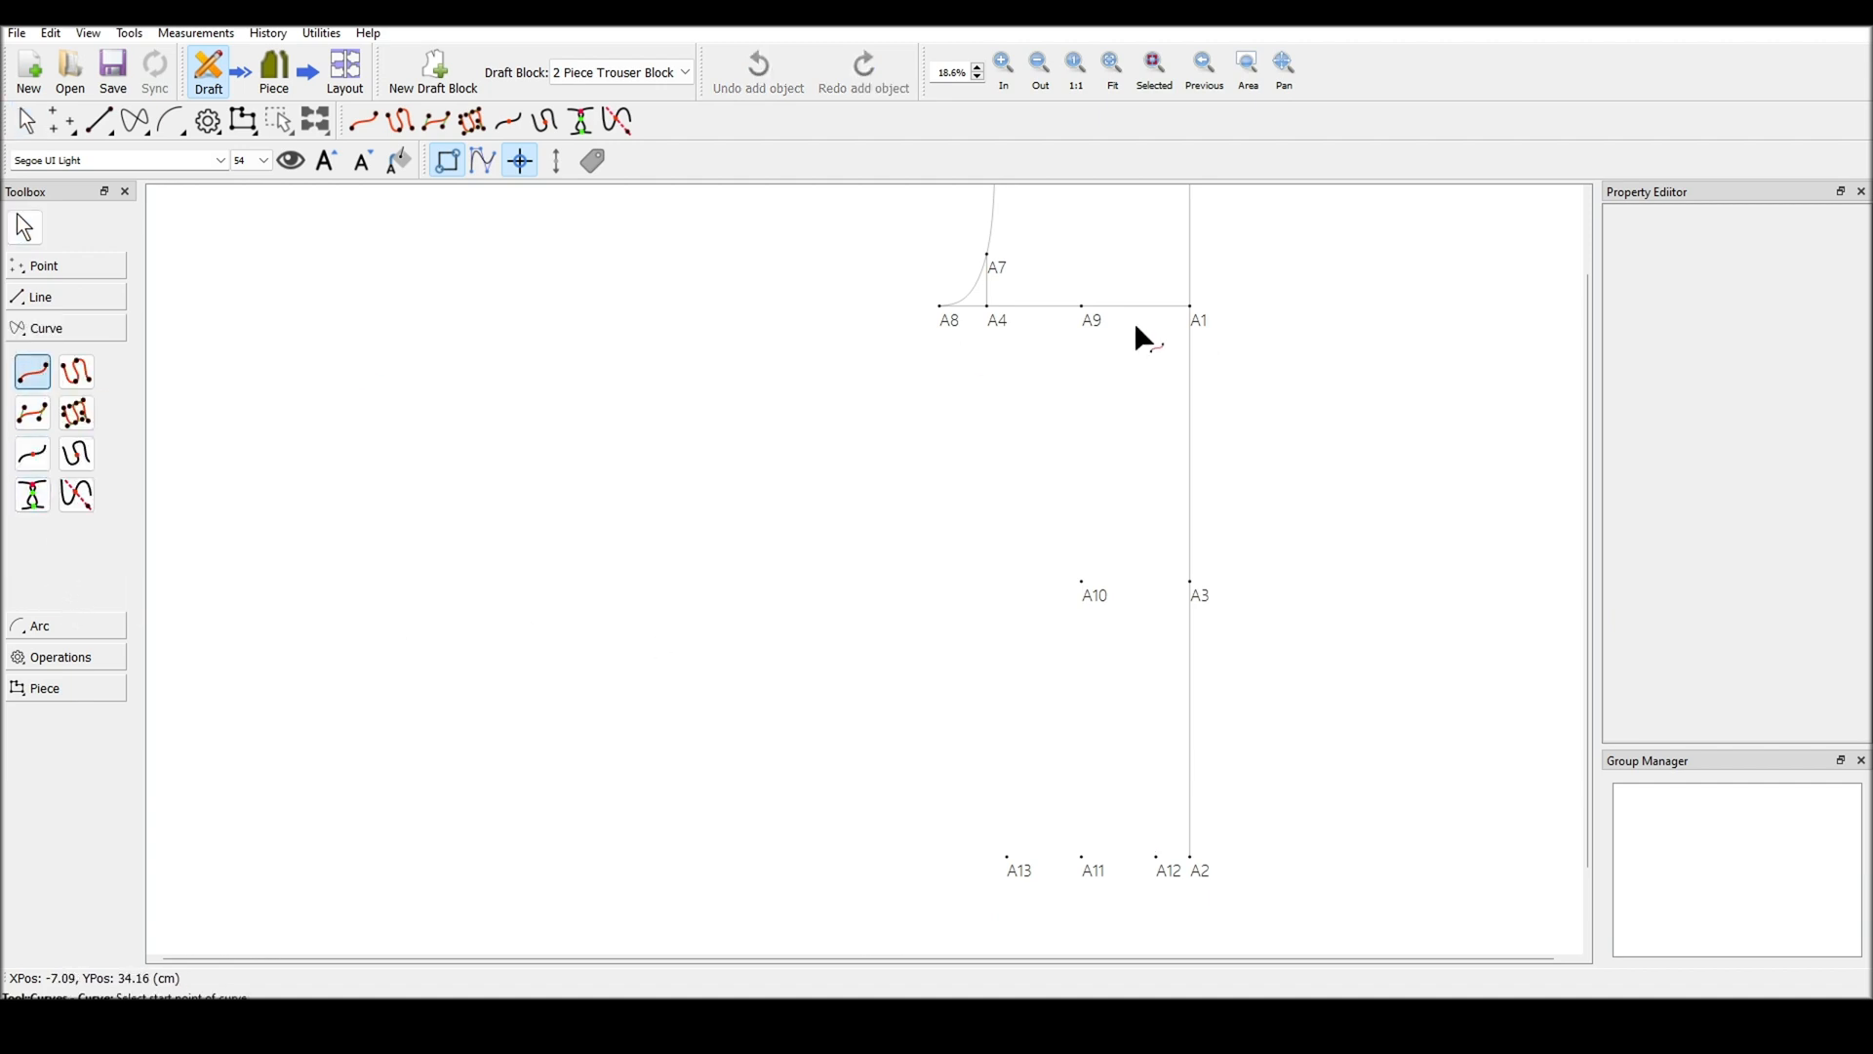
pyautogui.click(1190, 305)
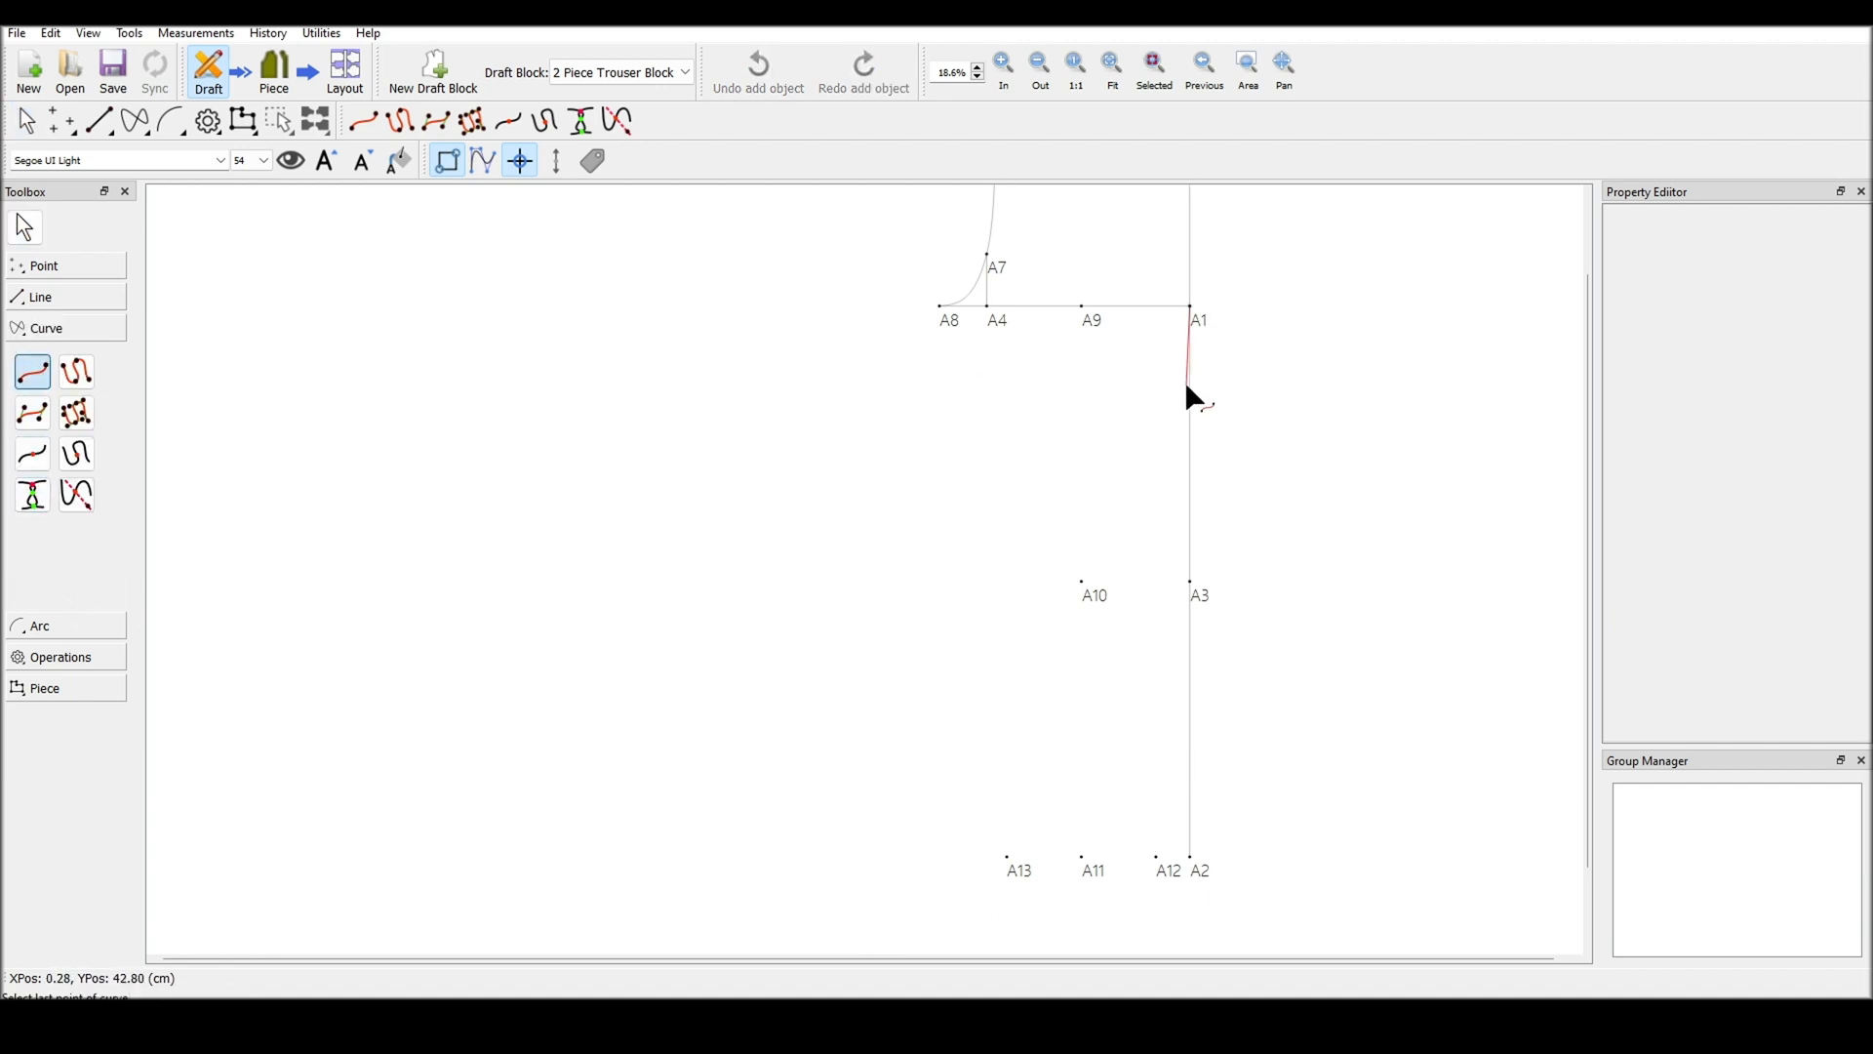
pyautogui.click(1156, 856)
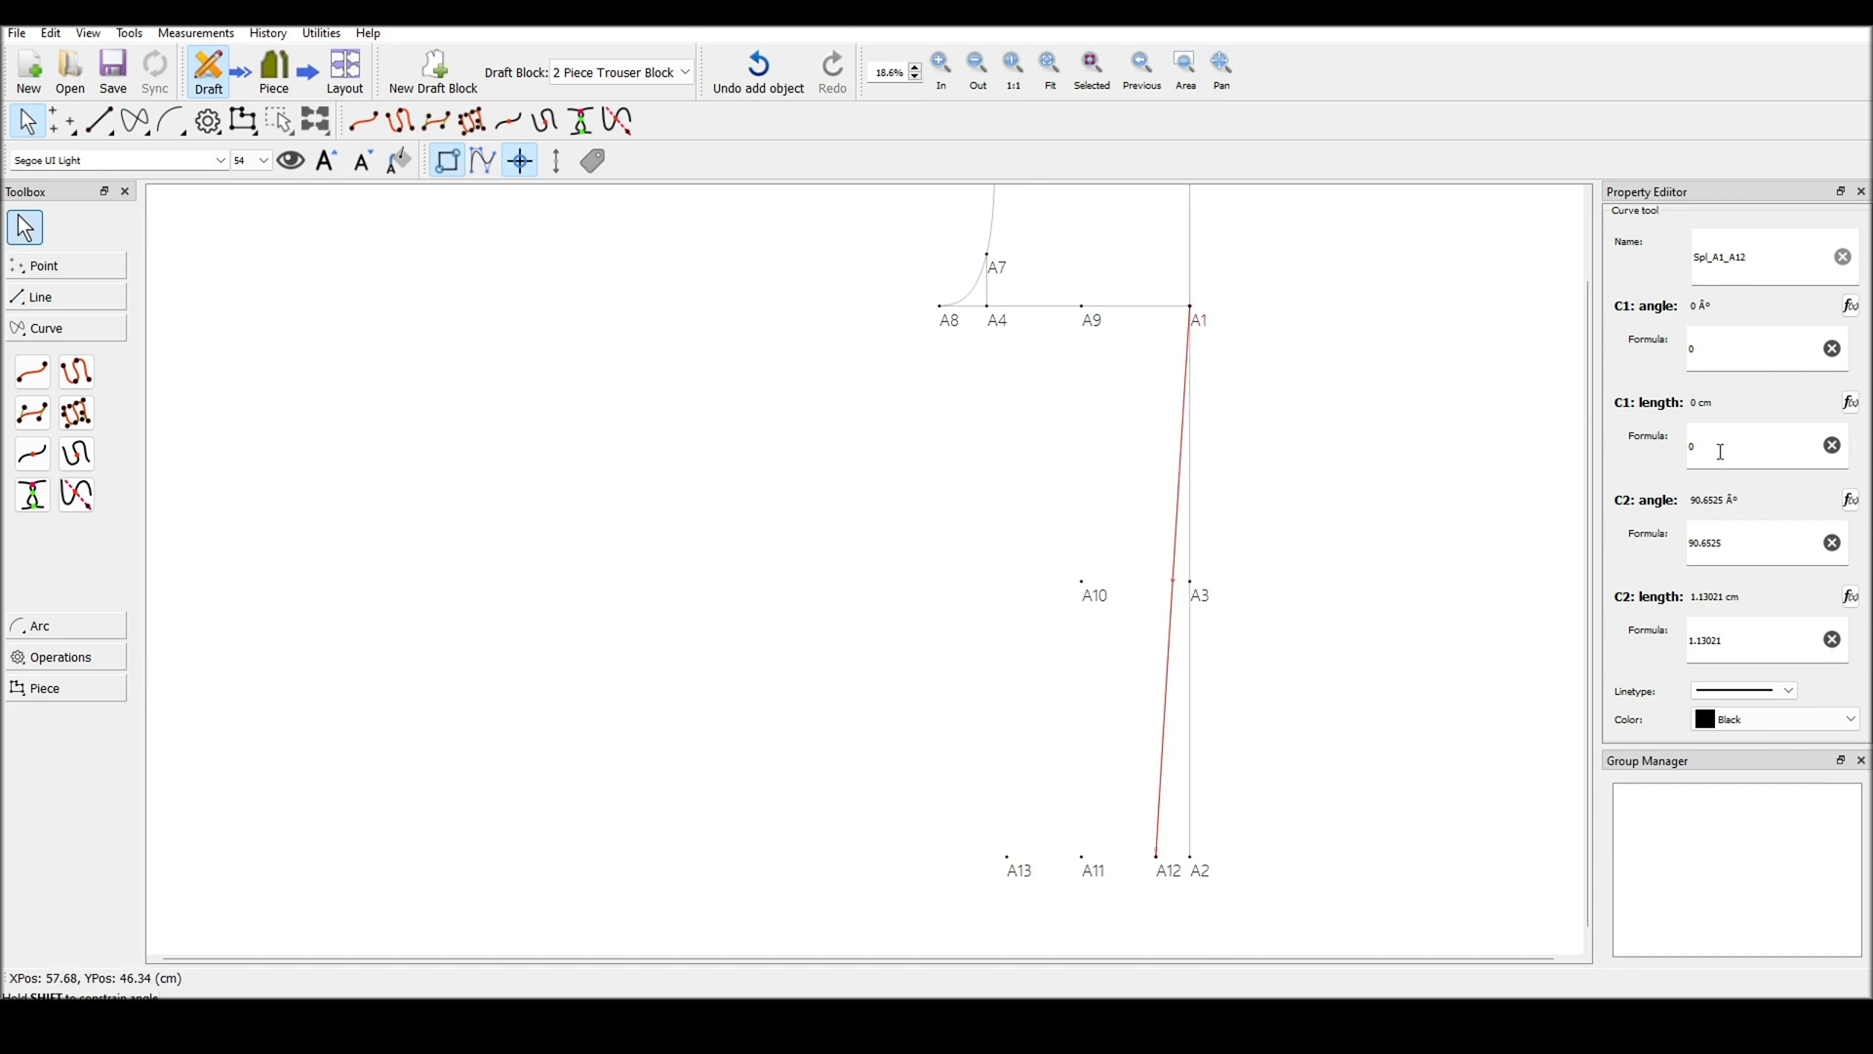
pyautogui.write('1')
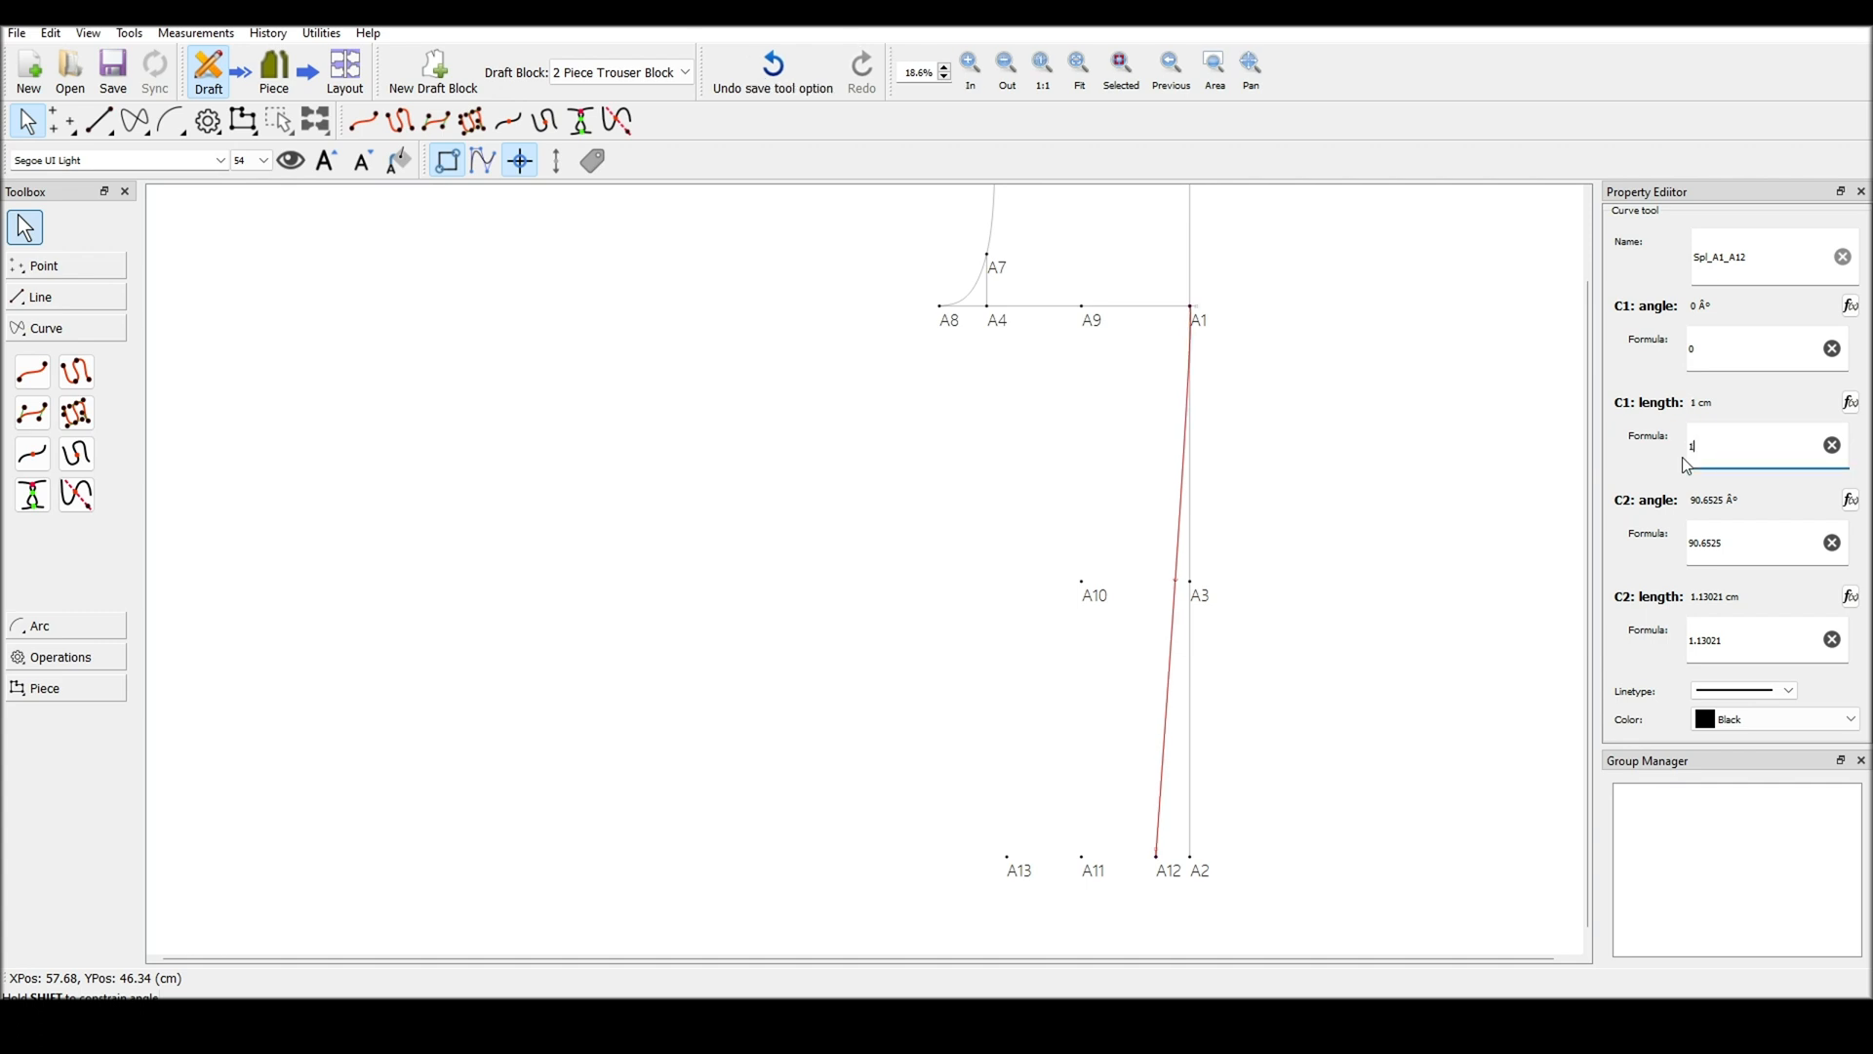
pyautogui.click(1256, 342)
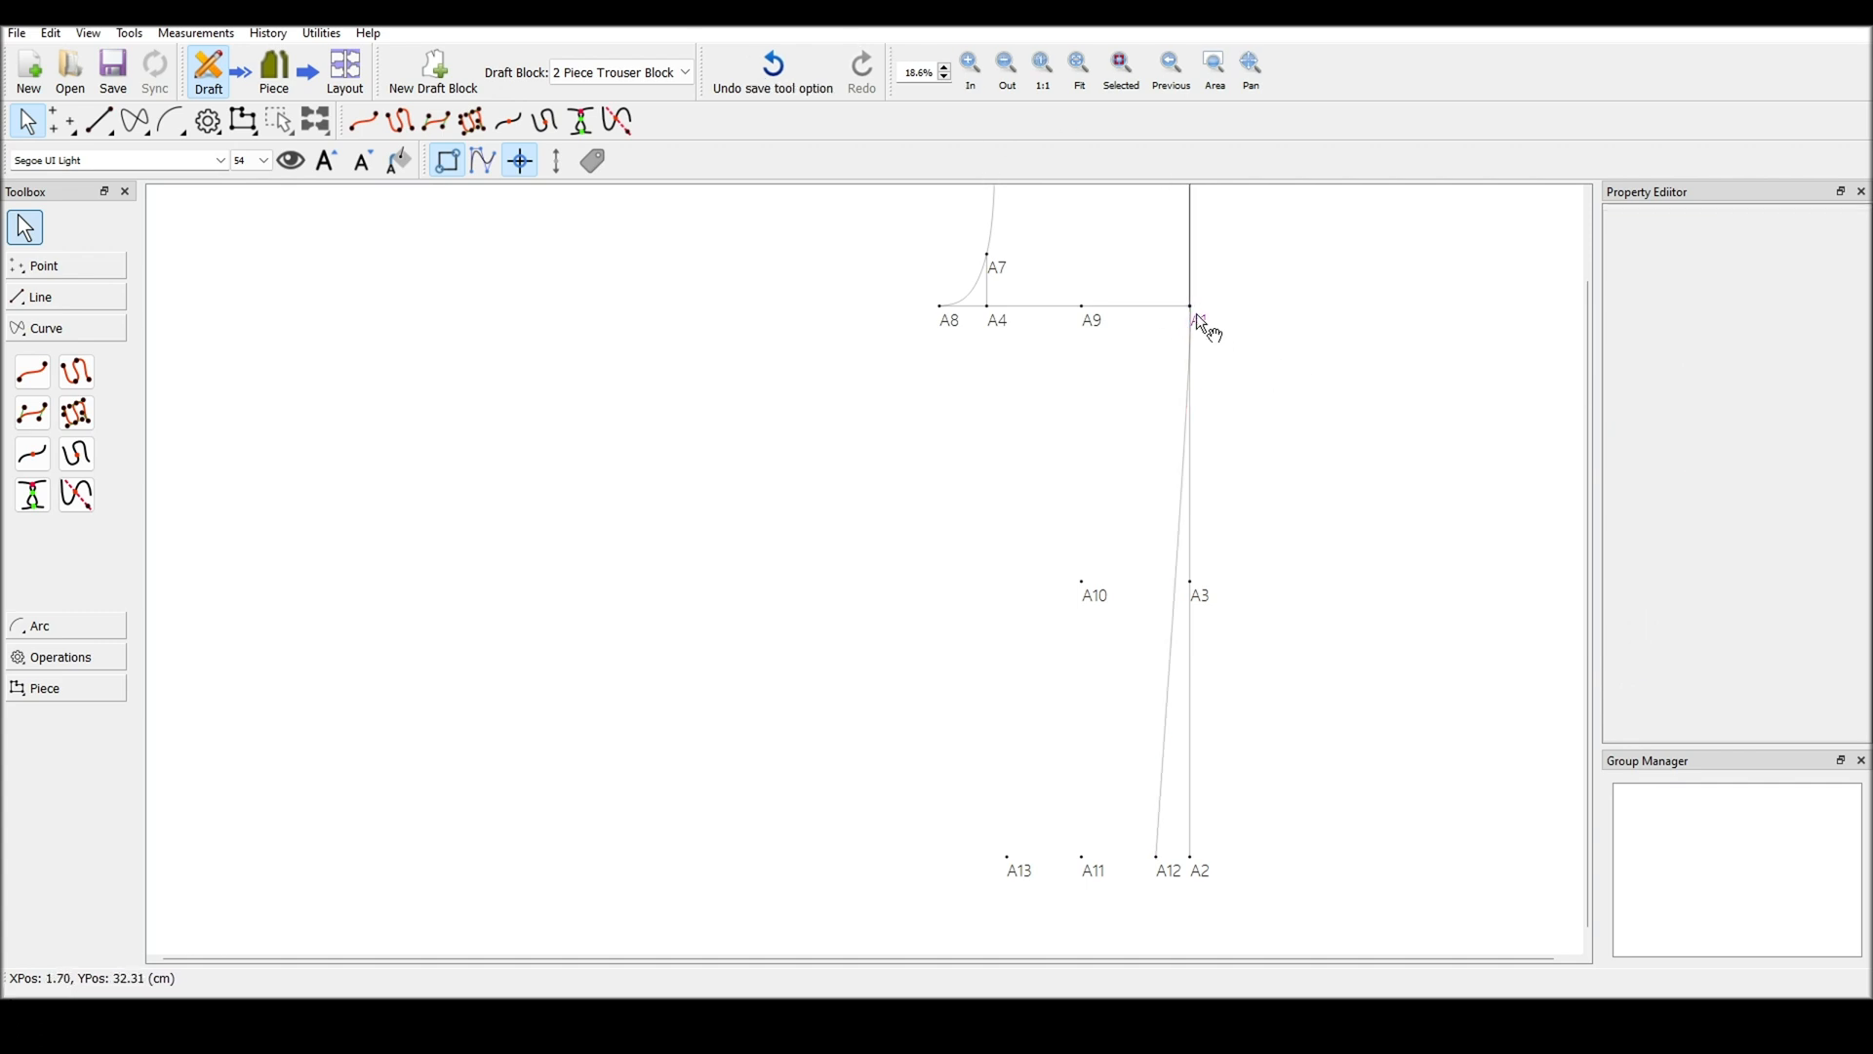
# Reshape the A1–A12 curve by moving its A1 control handle downward beside the vertical A1–A3 line
pyautogui.scroll(5, 1198, 313)
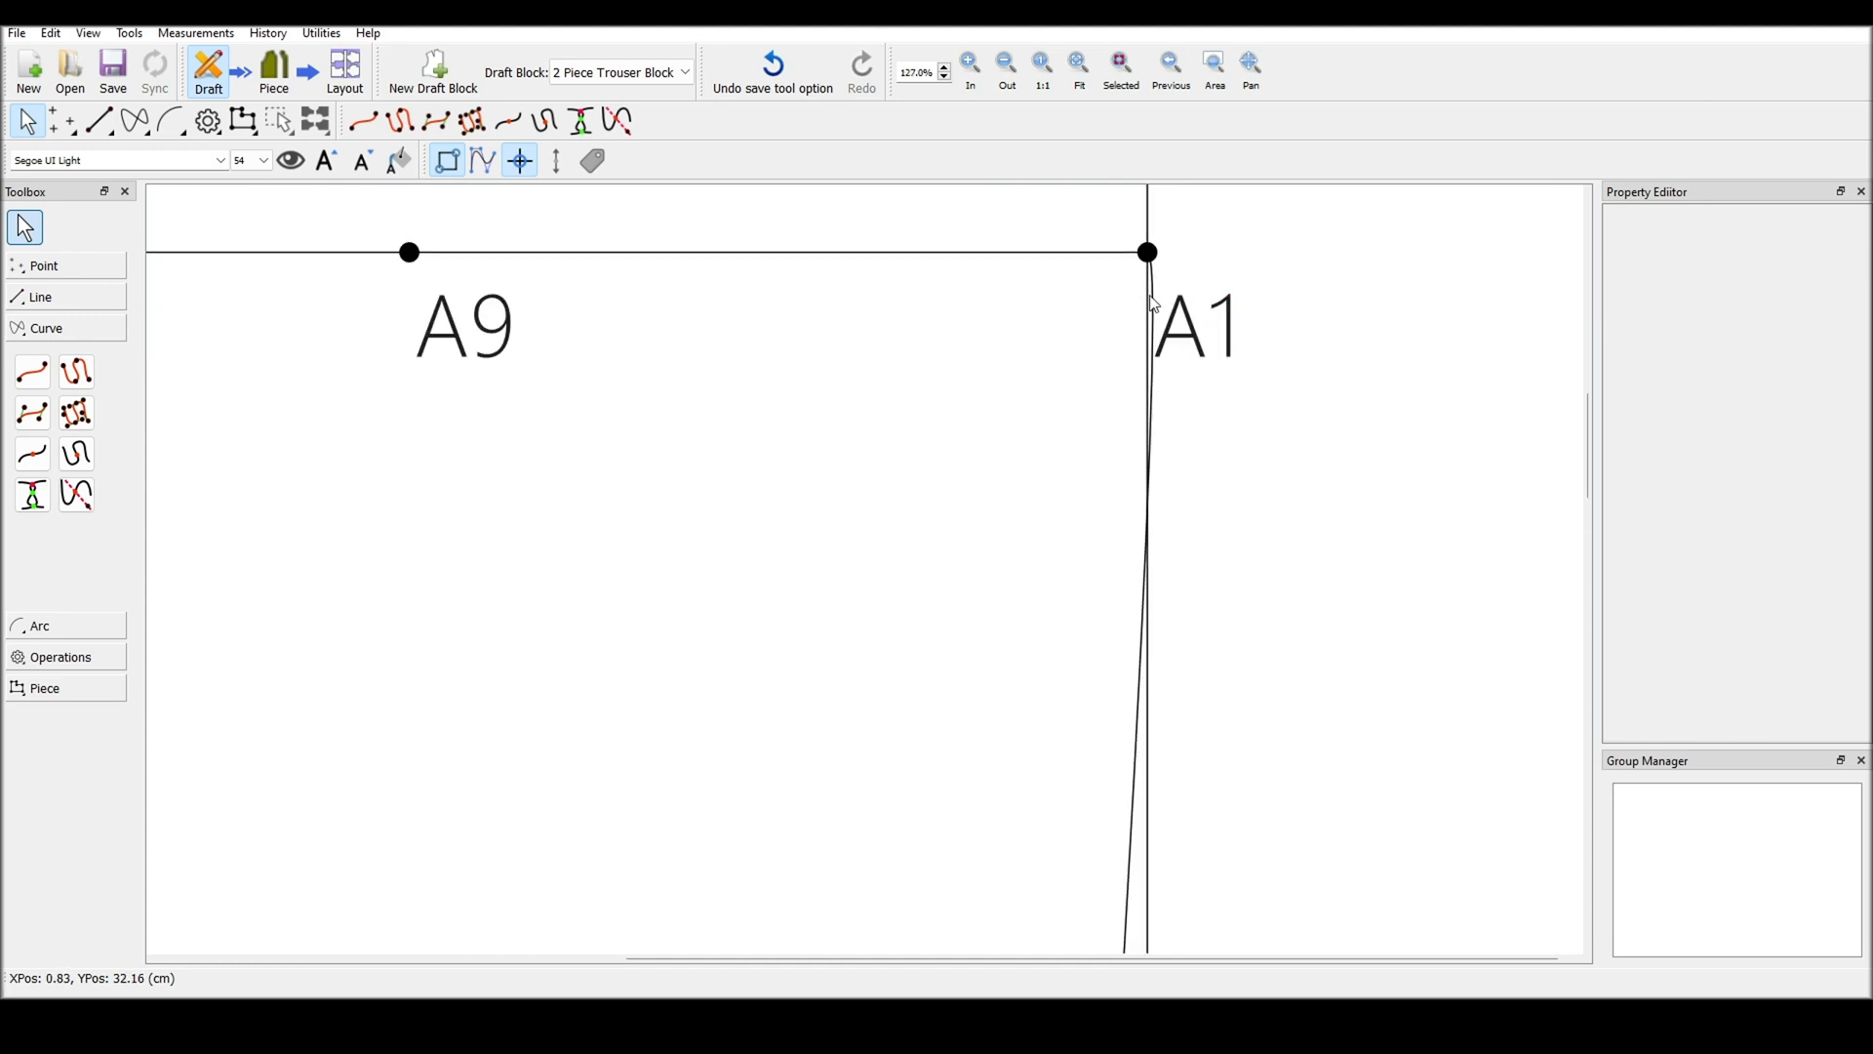
pyautogui.click(1153, 297)
pyautogui.click(1150, 412)
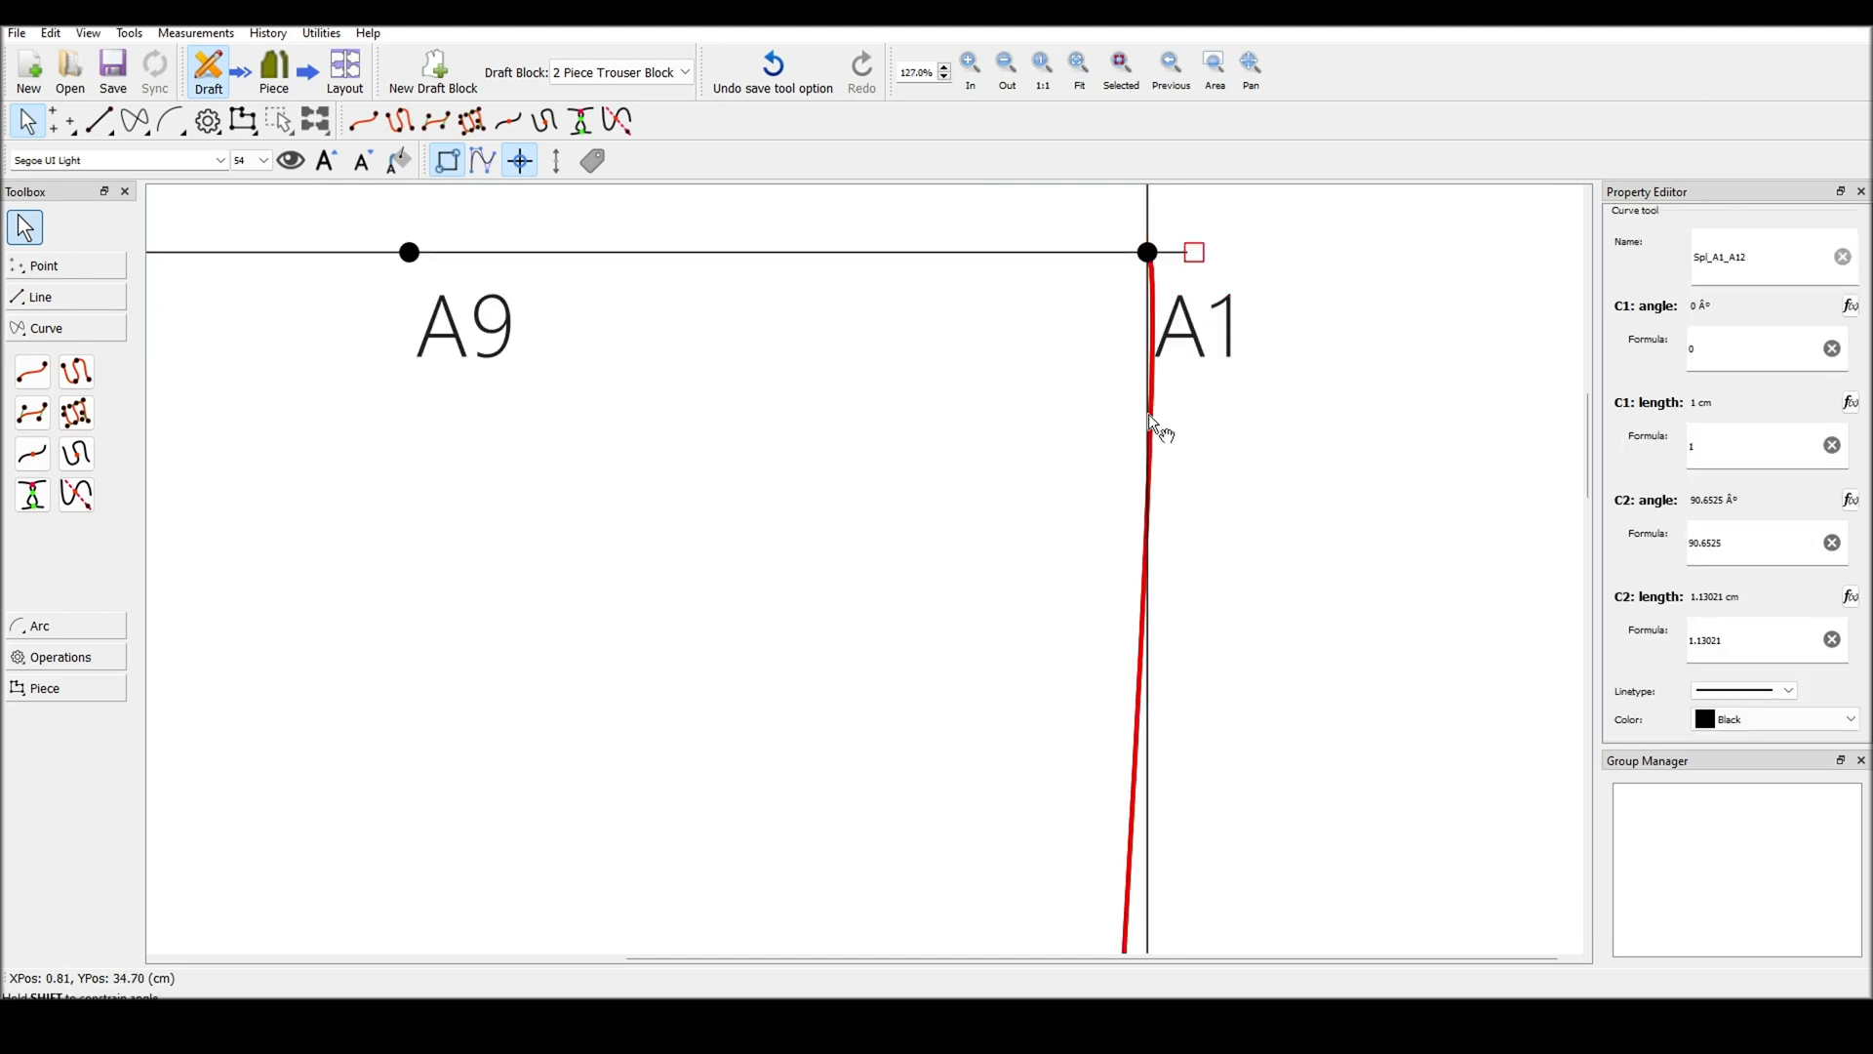
pyautogui.moveTo(1192, 255); pyautogui.dragTo(1155, 414)
pyautogui.click(1213, 475)
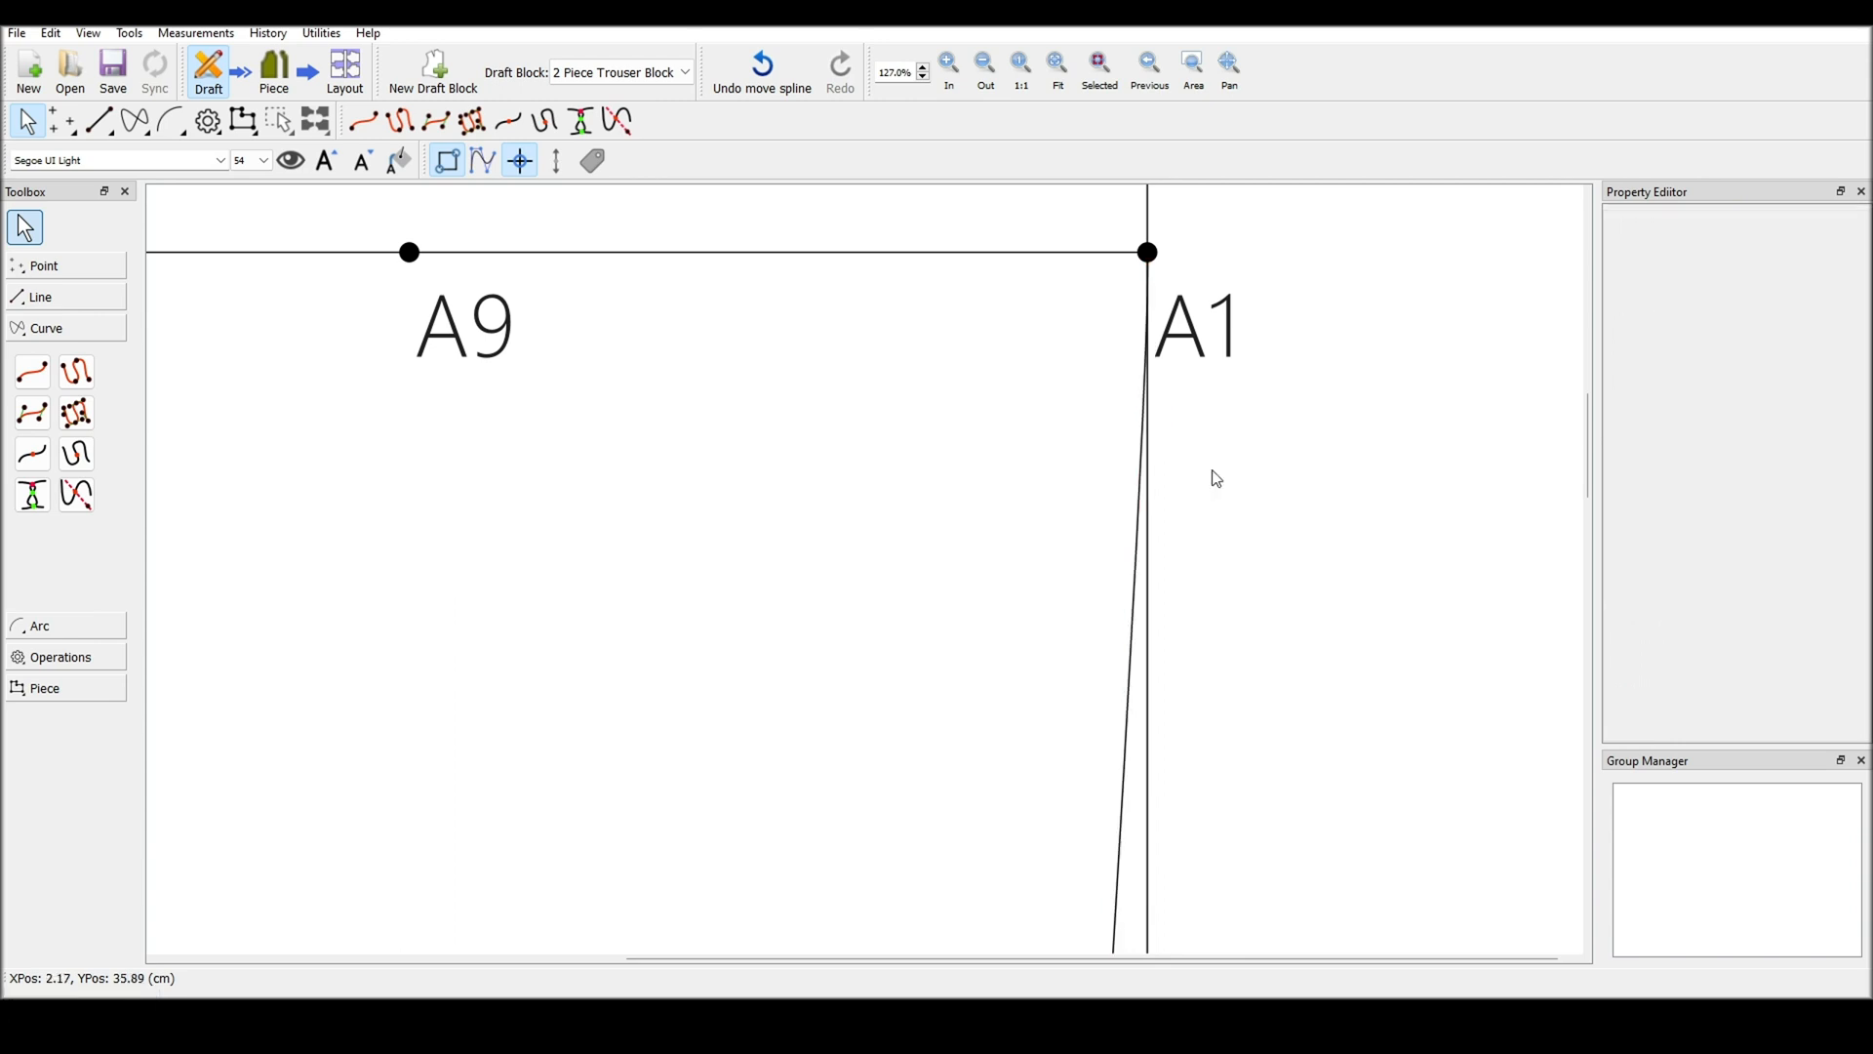
# Add a point where the line A1–A12 meets an axis through A3 at 180°, aimed at A10
pyautogui.scroll(-8, 1217, 478)
pyautogui.scroll(-2, 1218, 478)
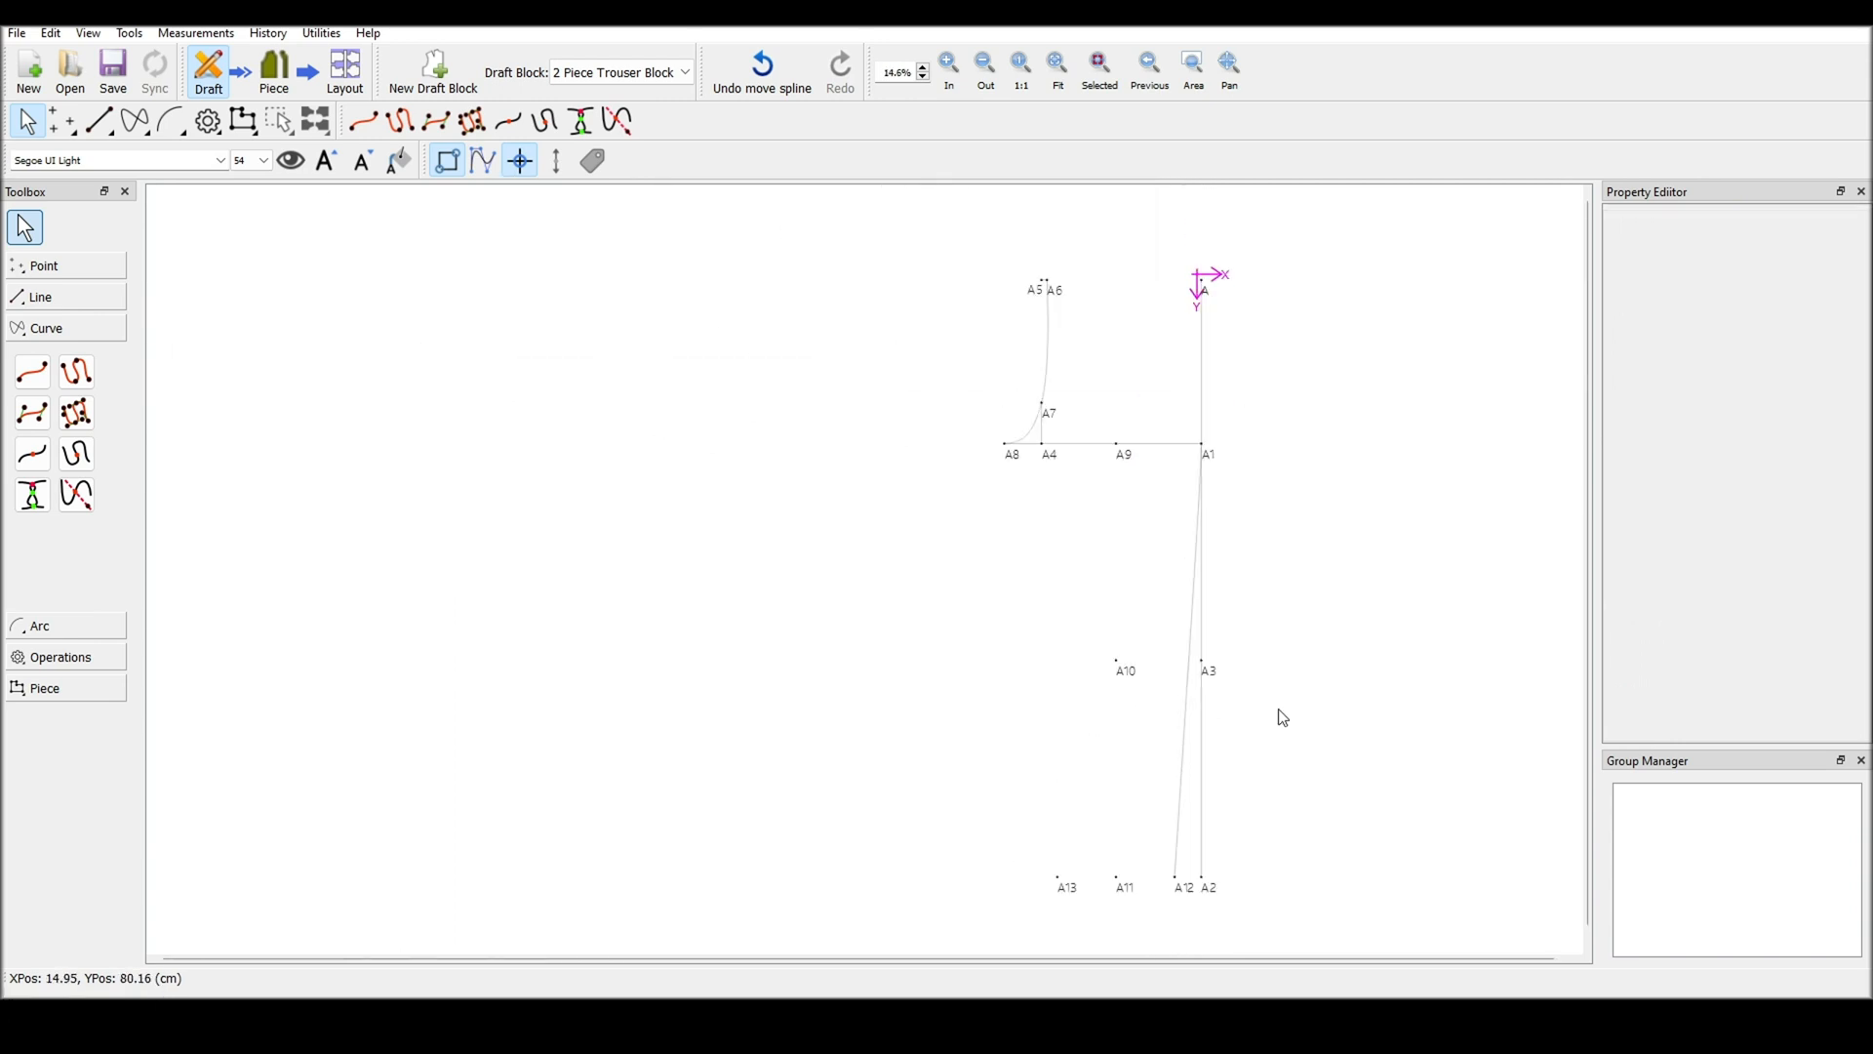
pyautogui.scroll(1, 1268, 719)
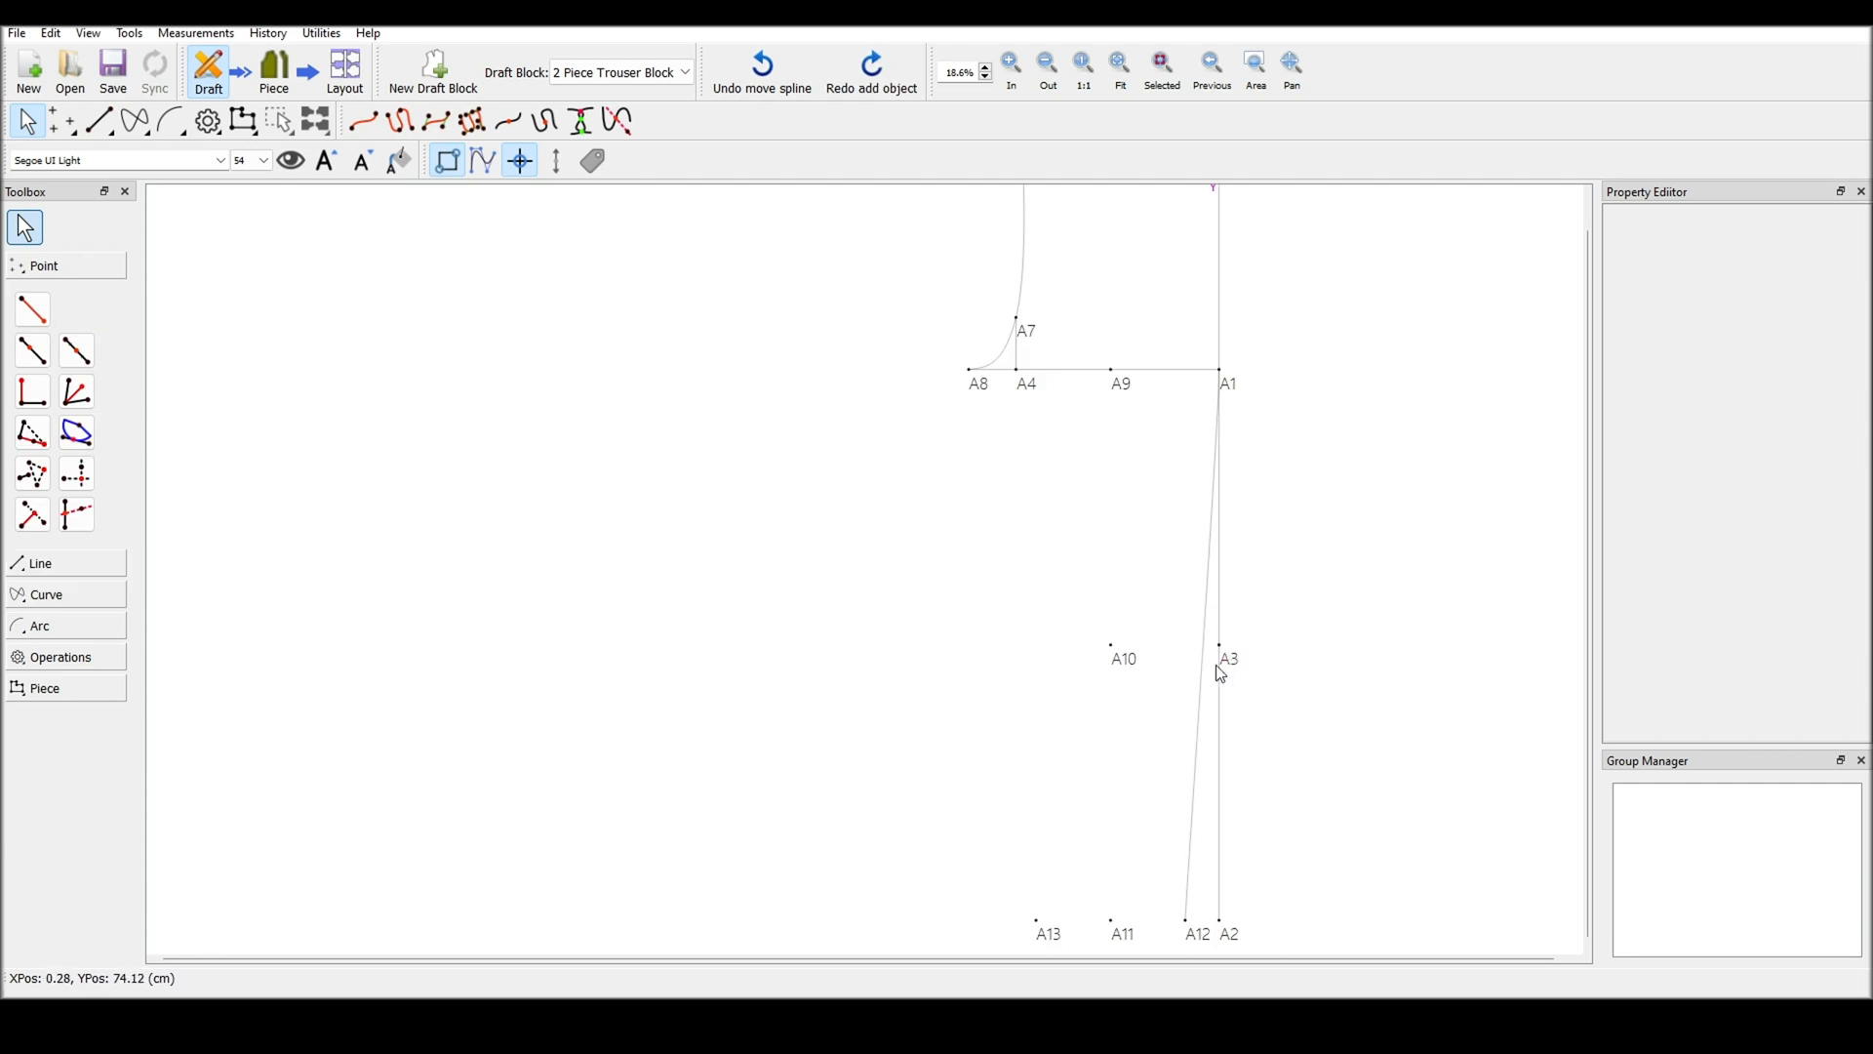
pyautogui.click(76, 515)
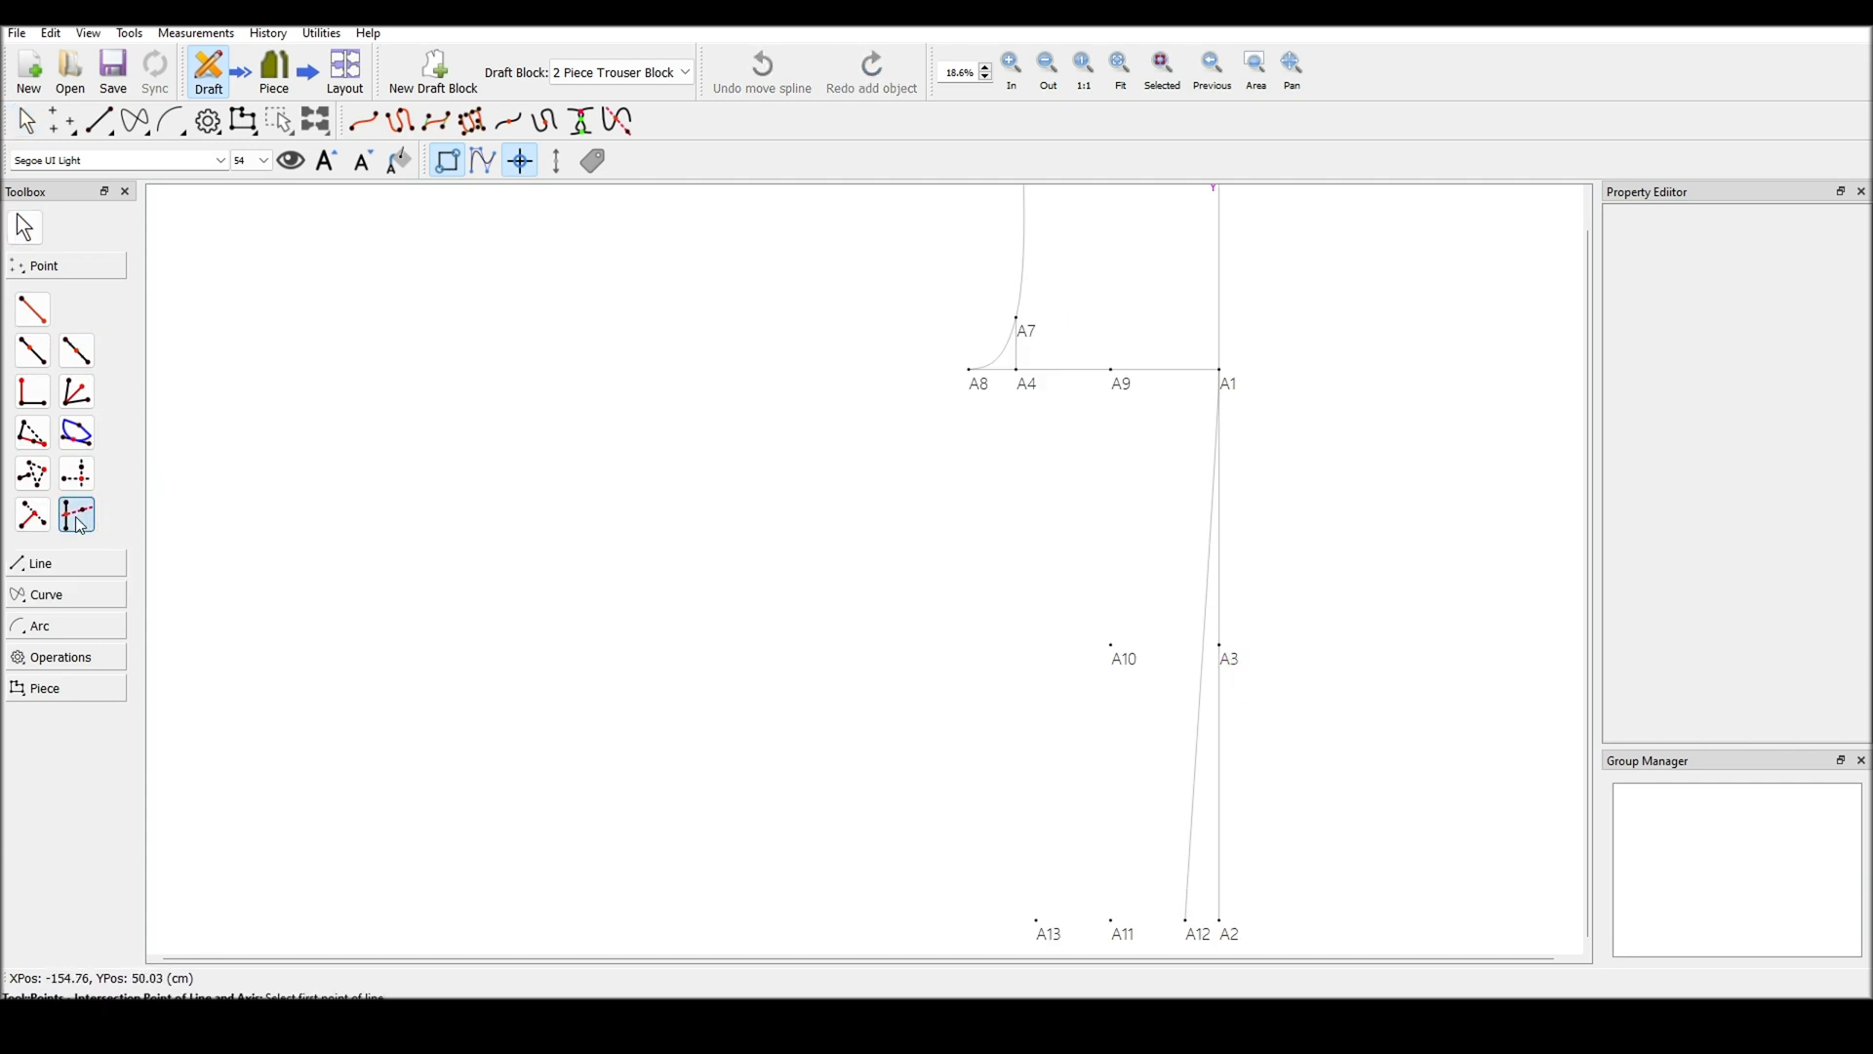
pyautogui.click(1221, 371)
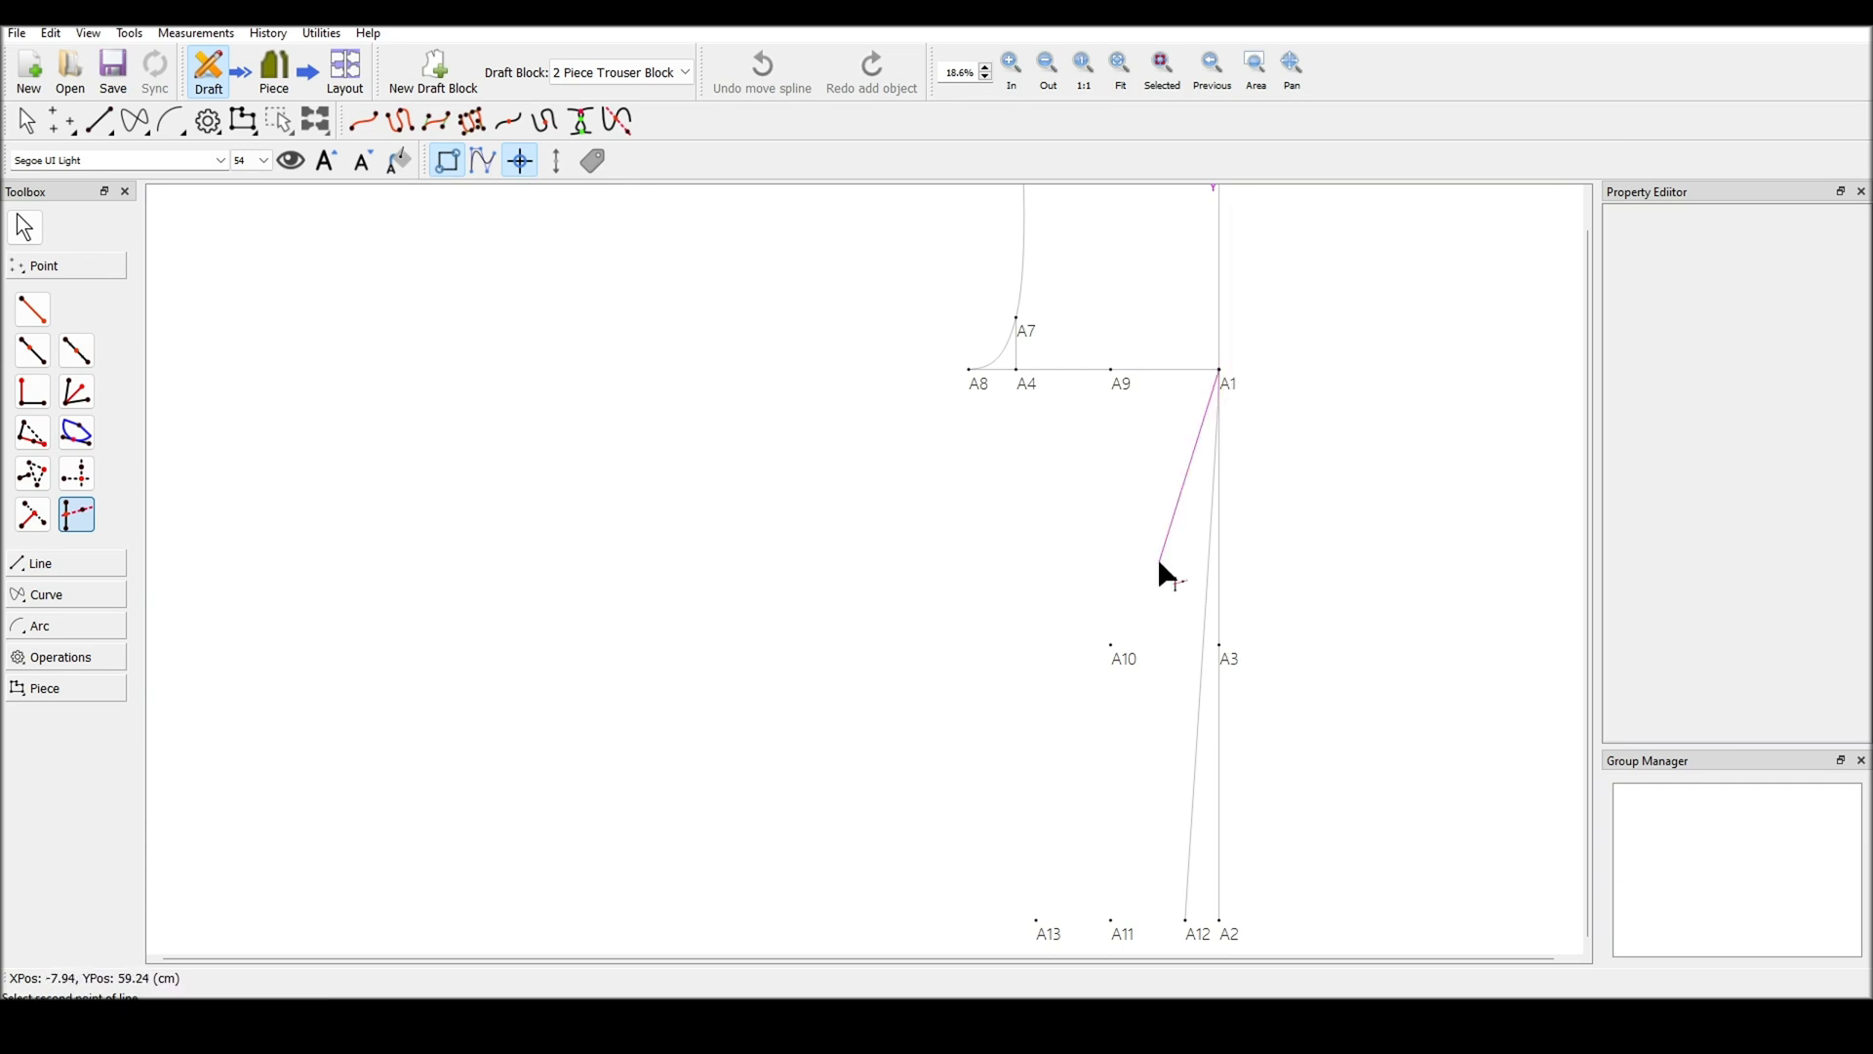
pyautogui.click(1187, 920)
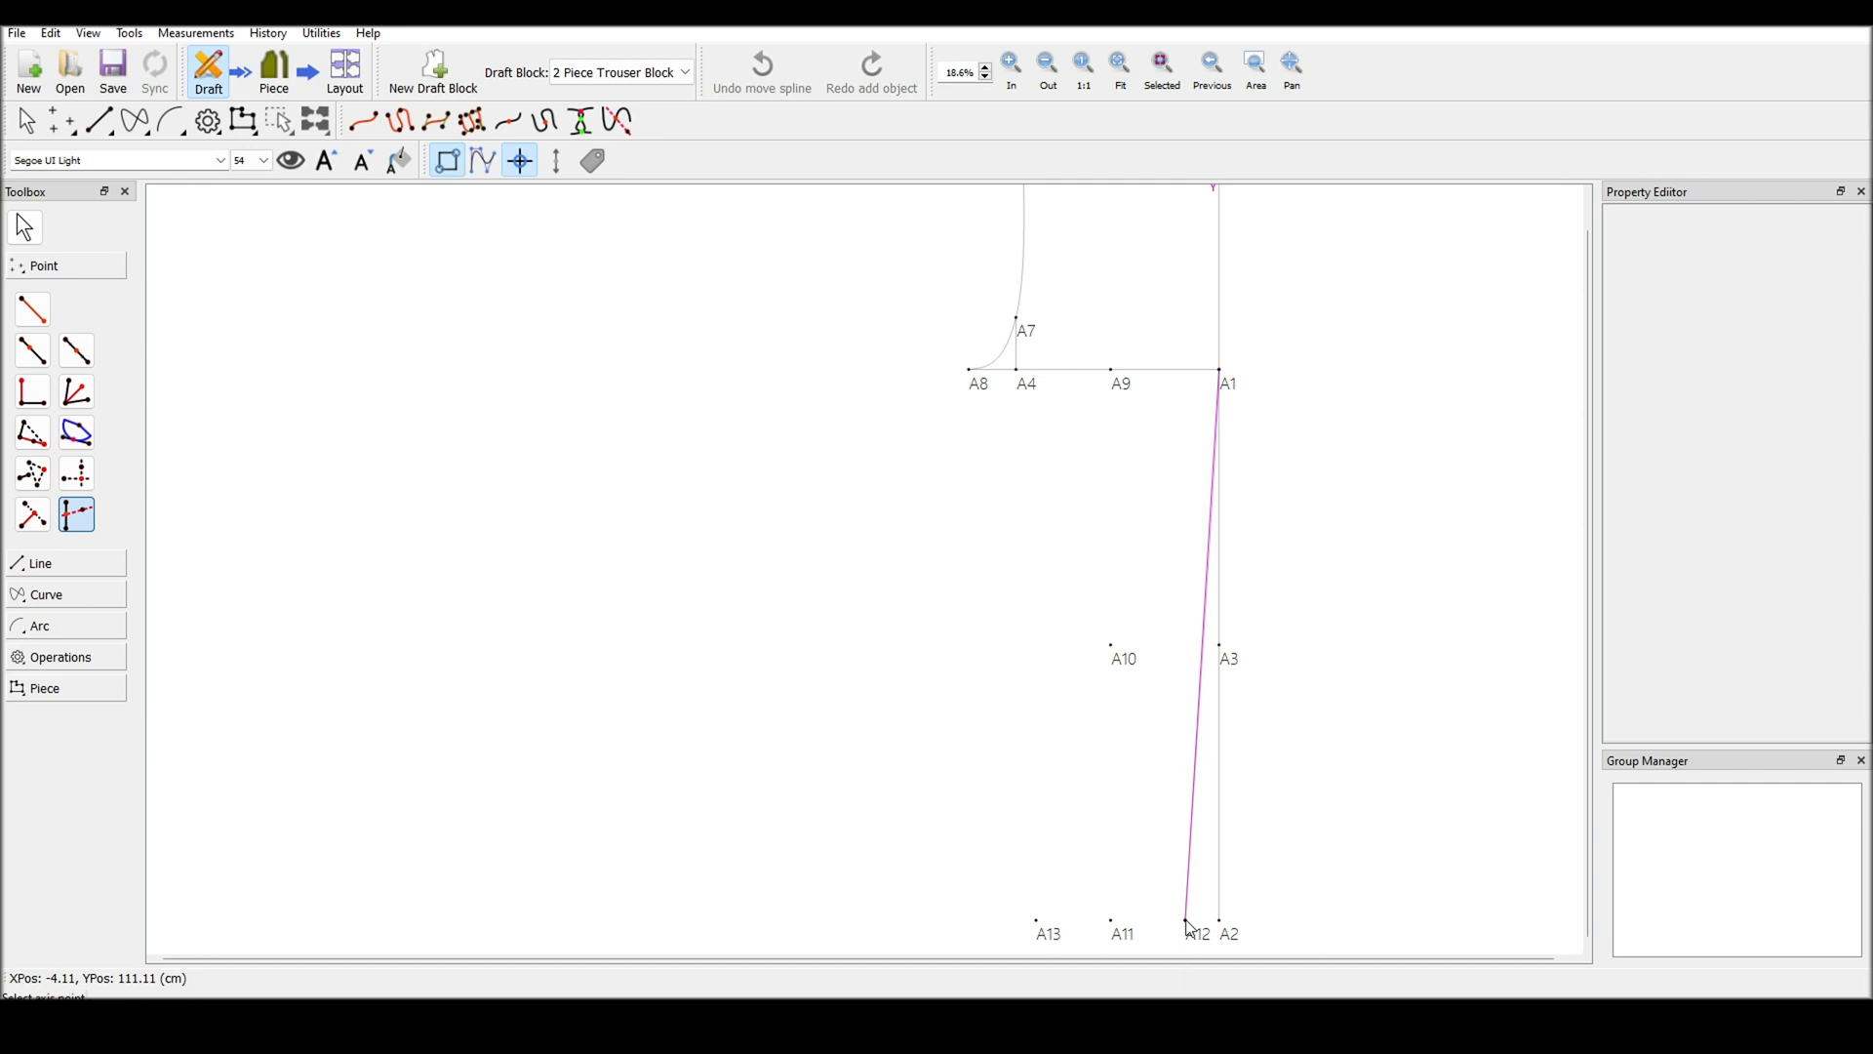
pyautogui.click(1221, 646)
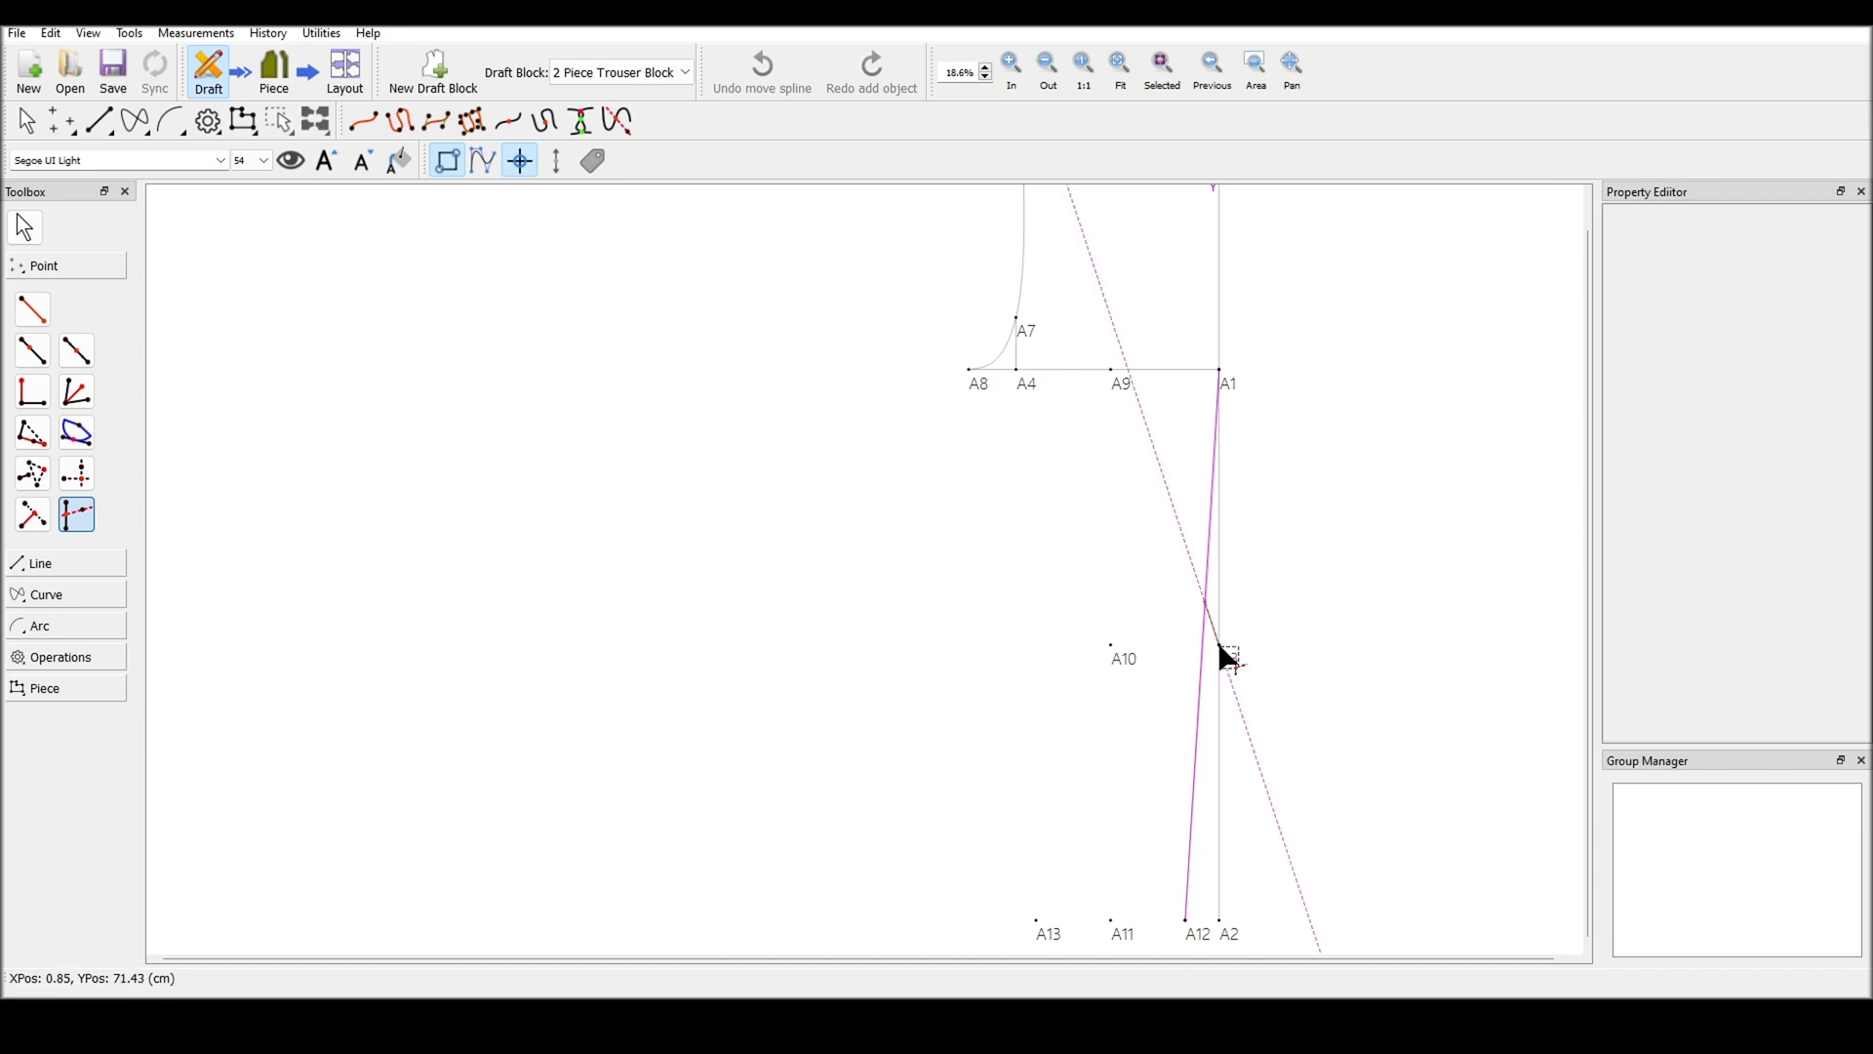
pyautogui.click(1114, 648)
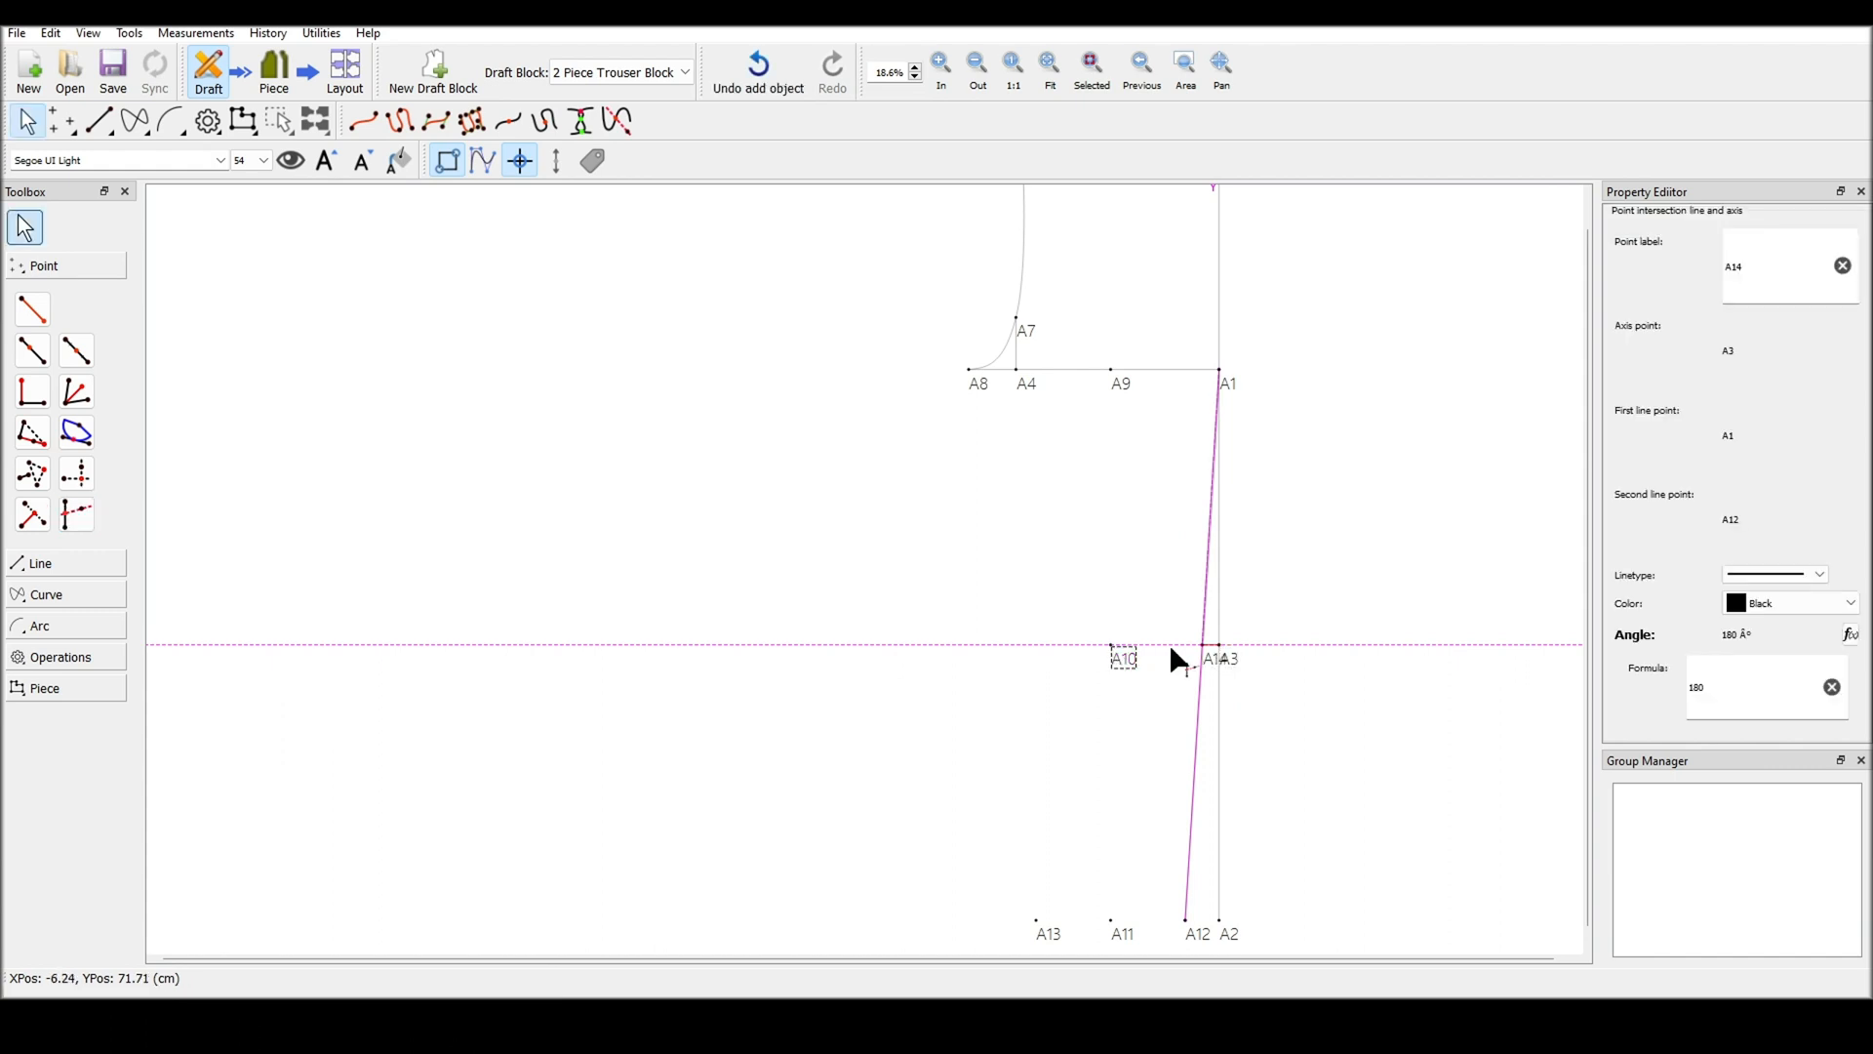
# Move the A14 label to the left of its point, clear of the A3 label
pyautogui.keyDown('ctrl'); pyautogui.scroll(9, 1208, 695); pyautogui.keyUp('ctrl')
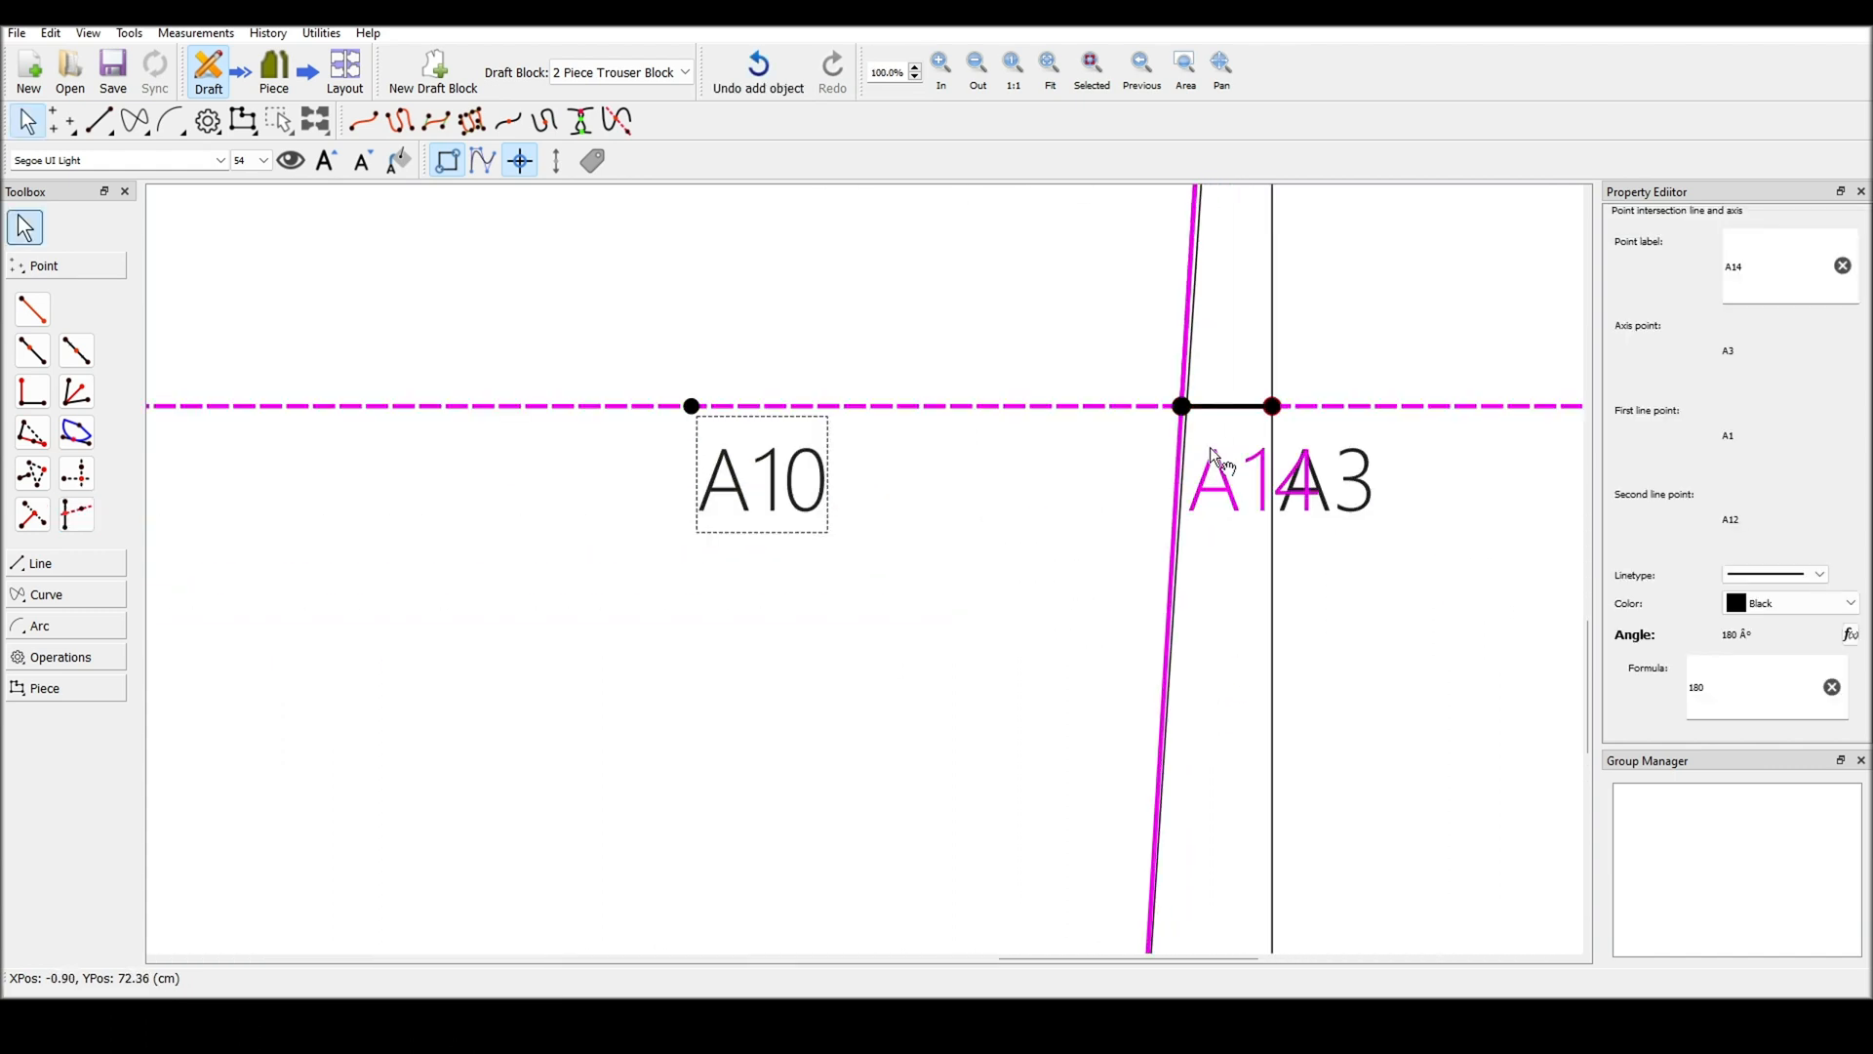
pyautogui.moveTo(1210, 447); pyautogui.dragTo(1054, 485)
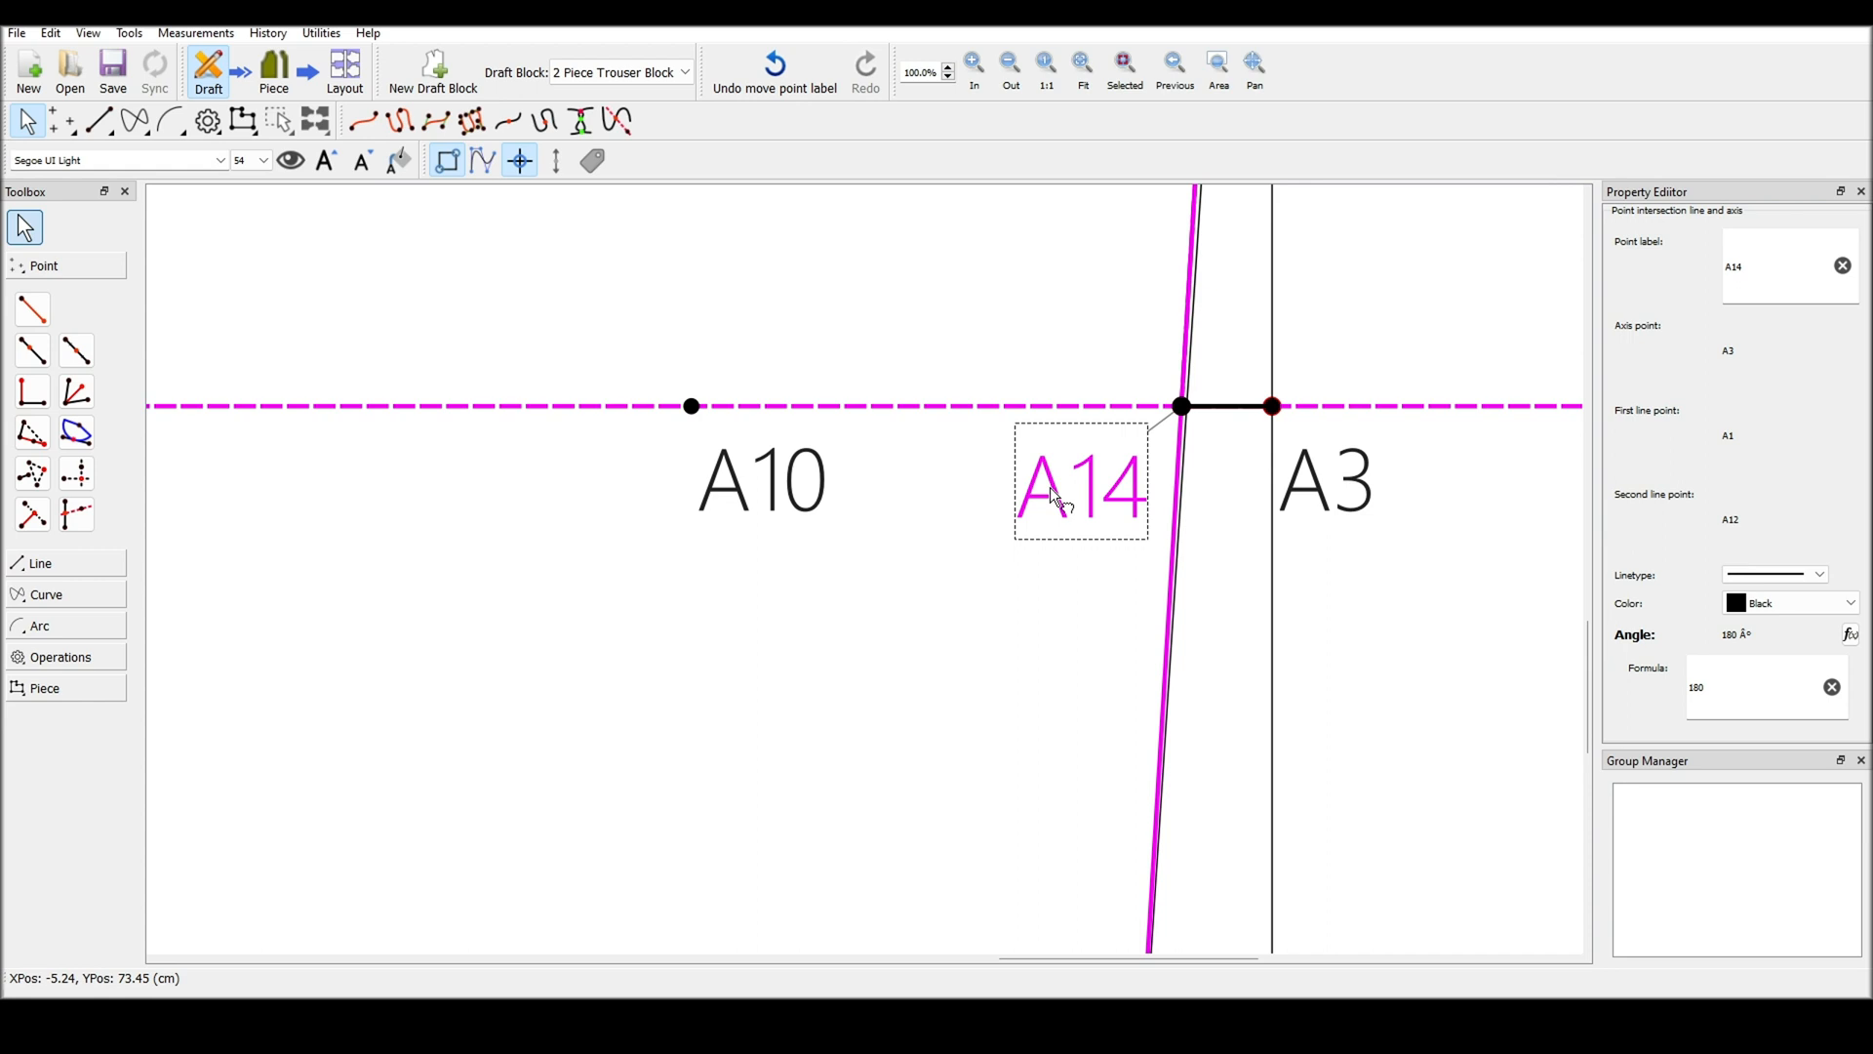
pyautogui.click(1196, 495)
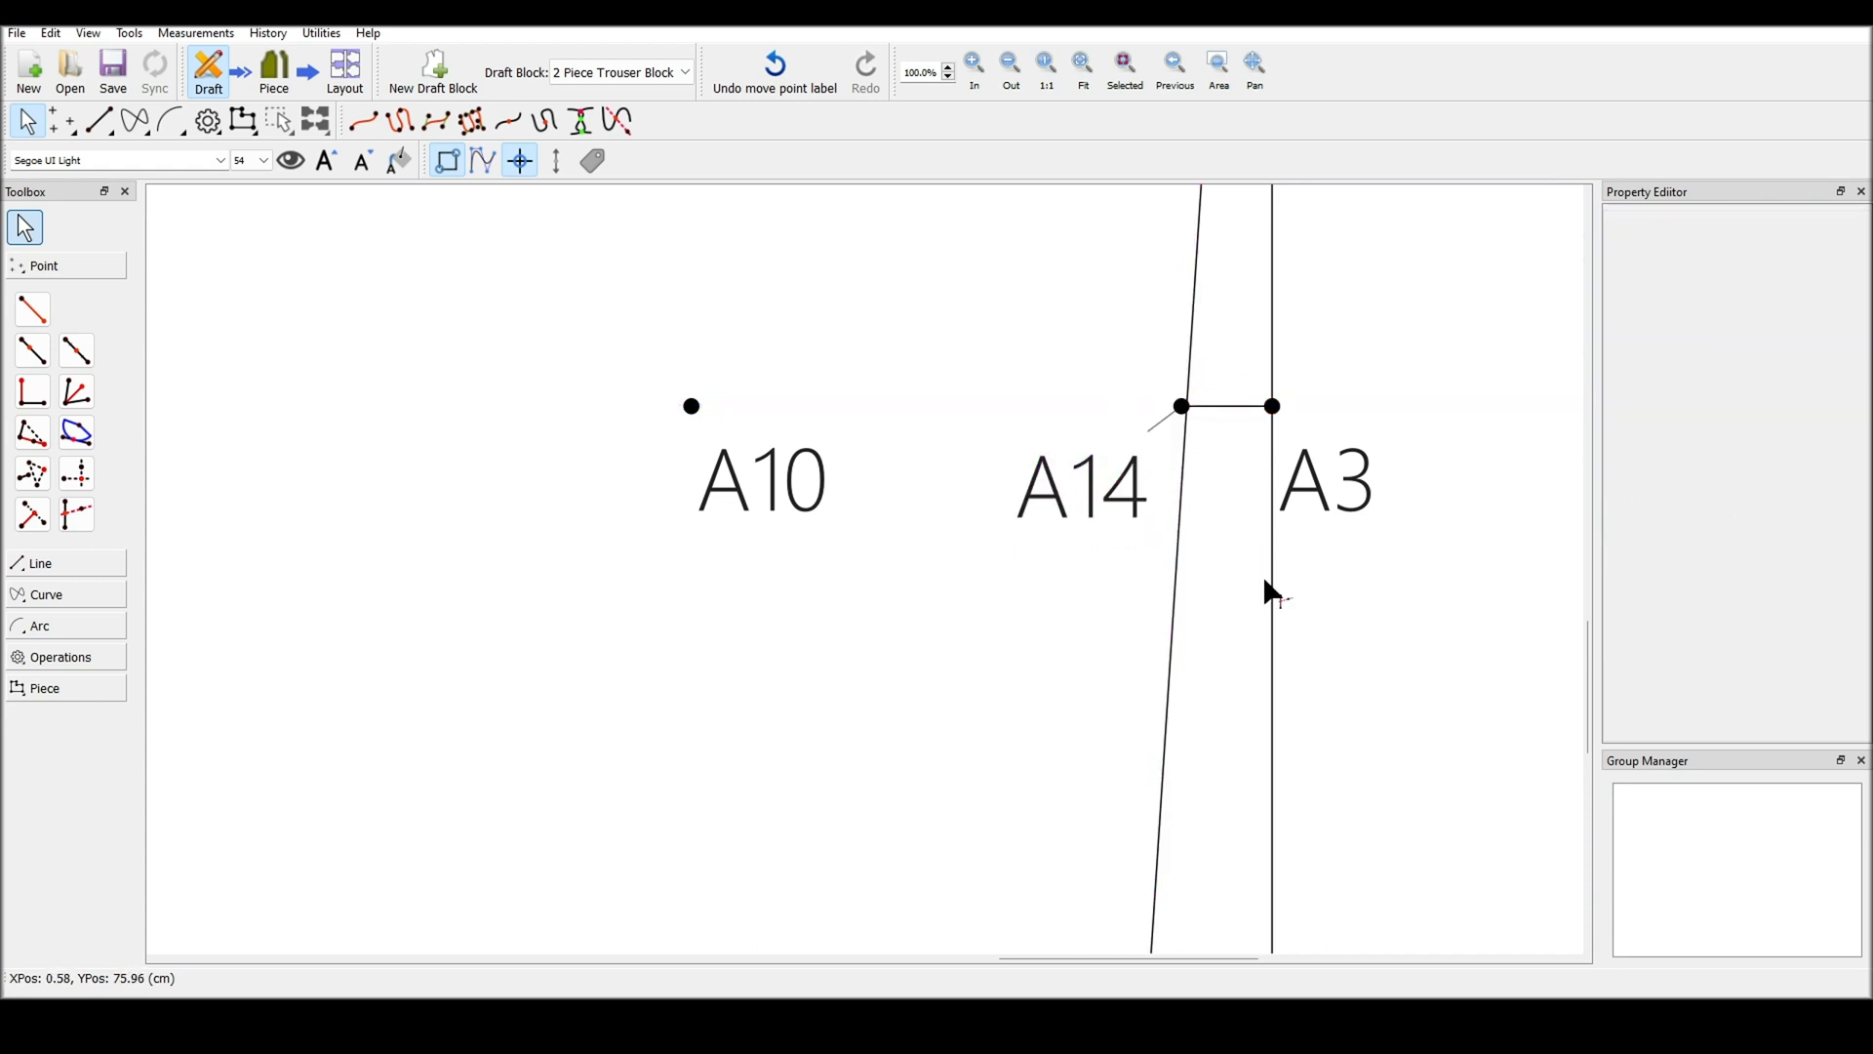
# Draw a straight line from A10 to A14 along the knee level
pyautogui.keyDown('ctrl'); pyautogui.scroll(-6, 1193, 593); pyautogui.keyUp('ctrl')
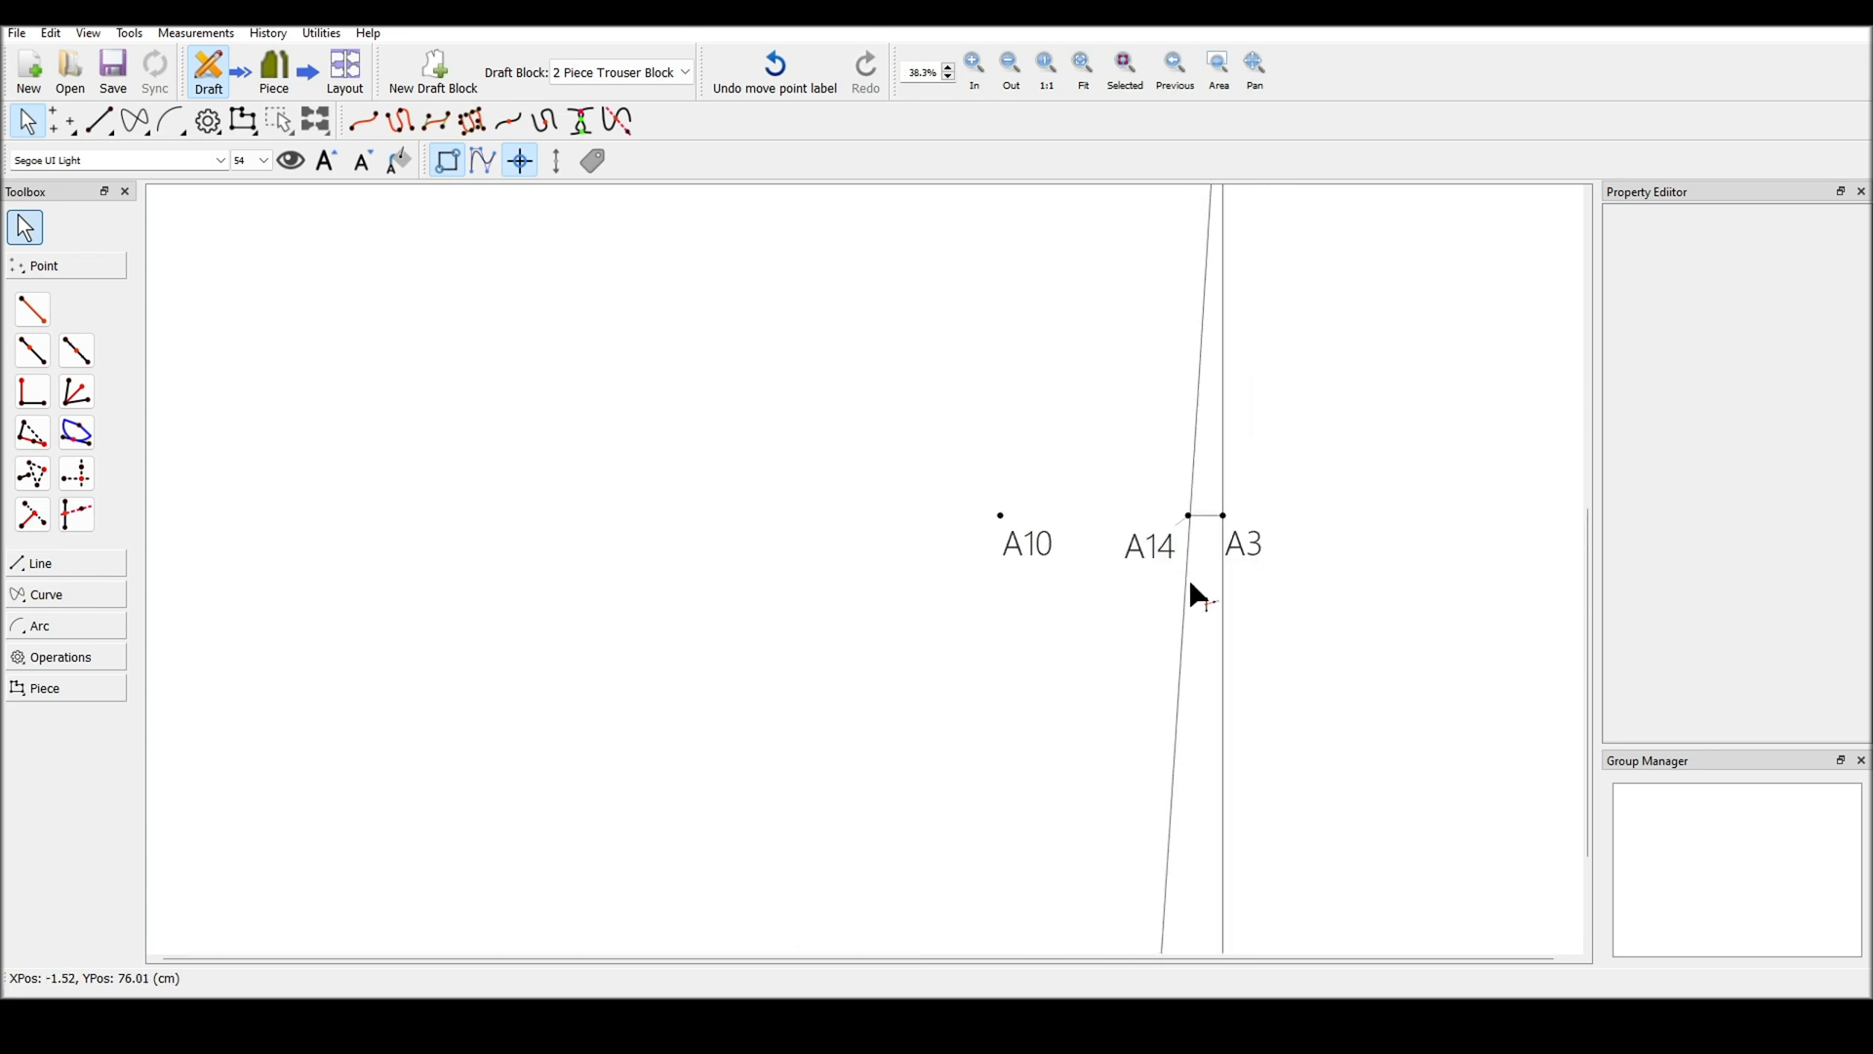
pyautogui.click(56, 565)
pyautogui.click(33, 341)
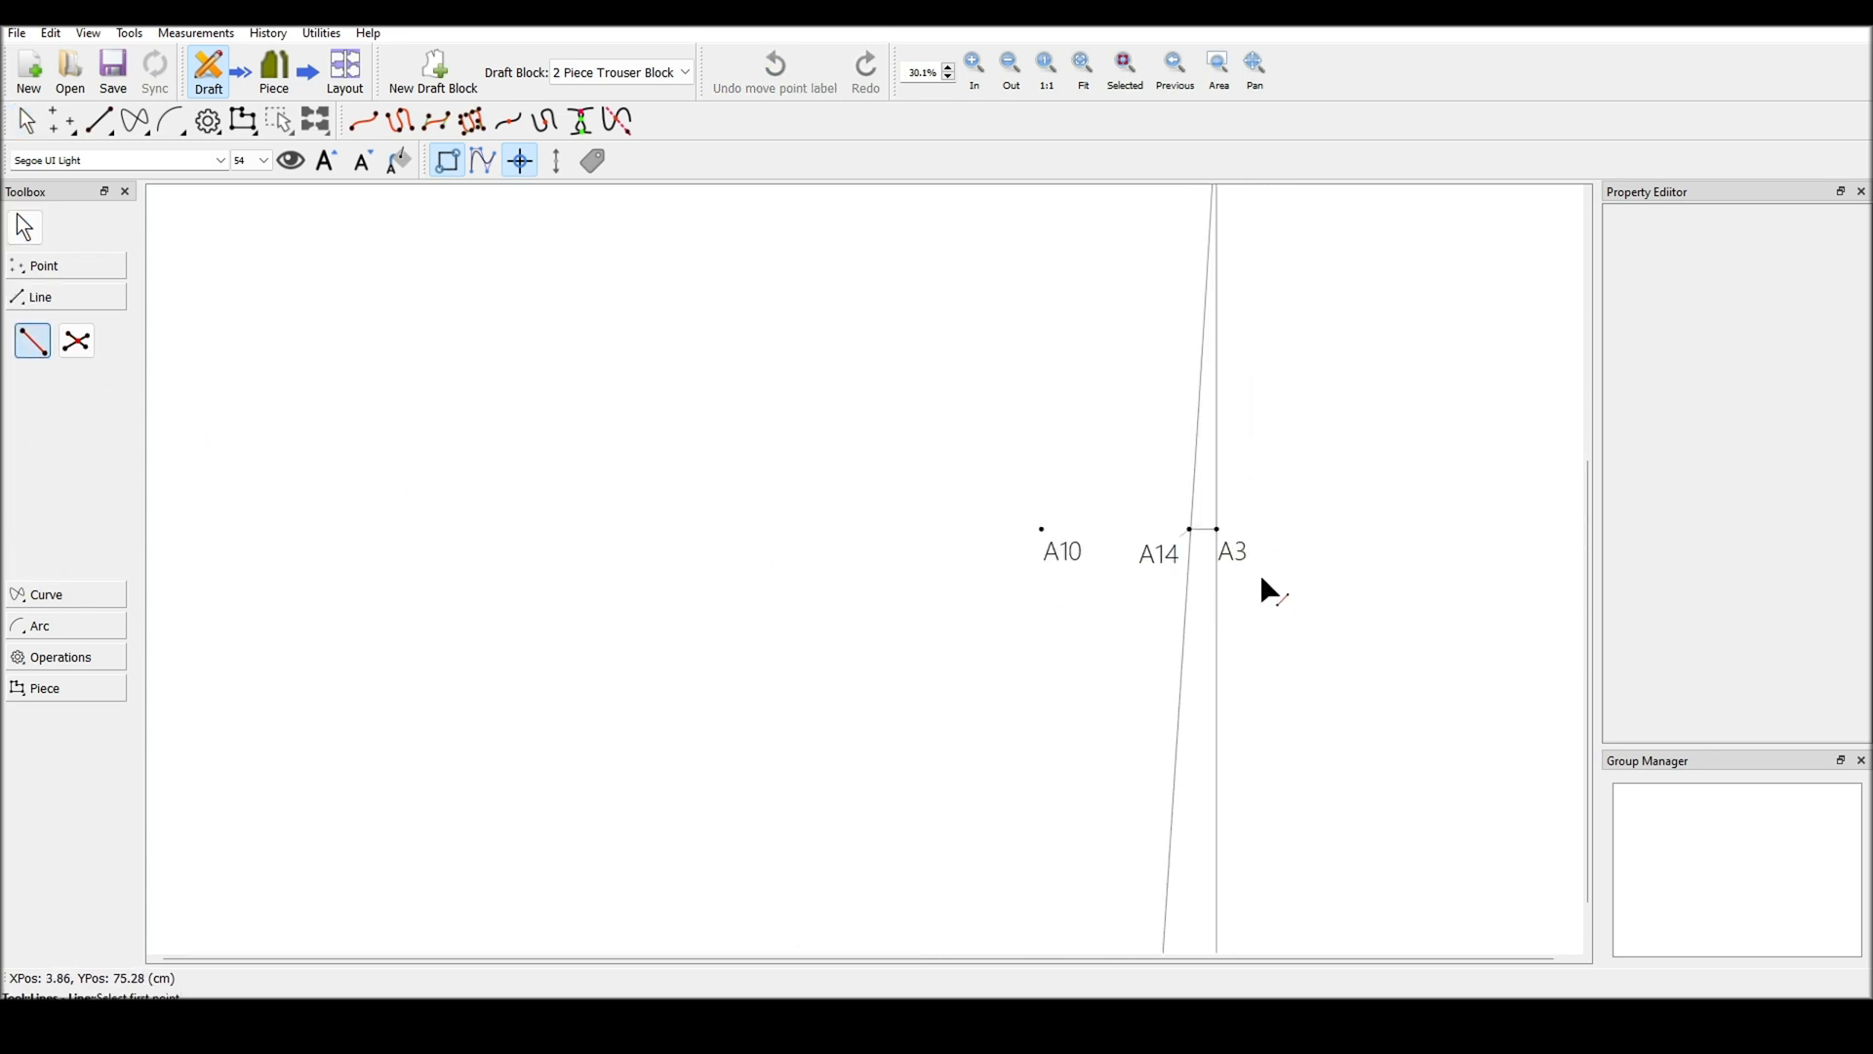
pyautogui.click(1042, 529)
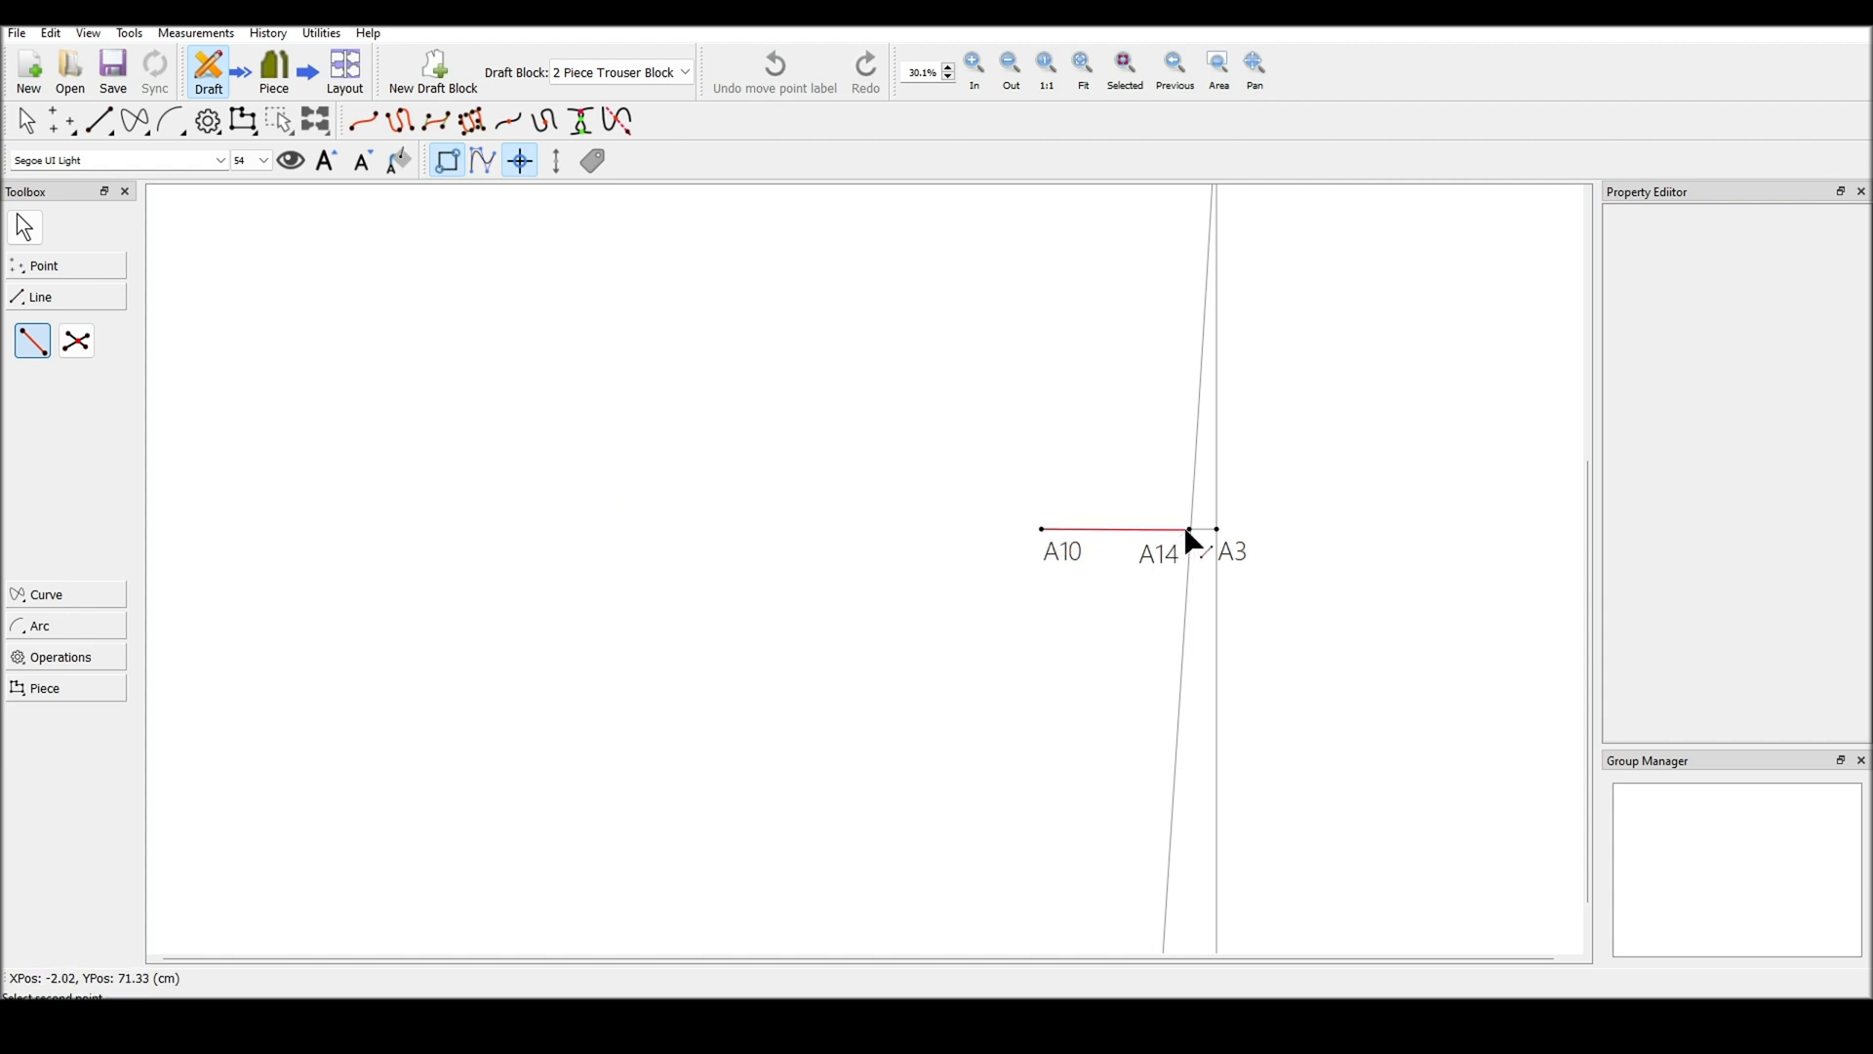
pyautogui.click(1190, 530)
pyautogui.click(1069, 739)
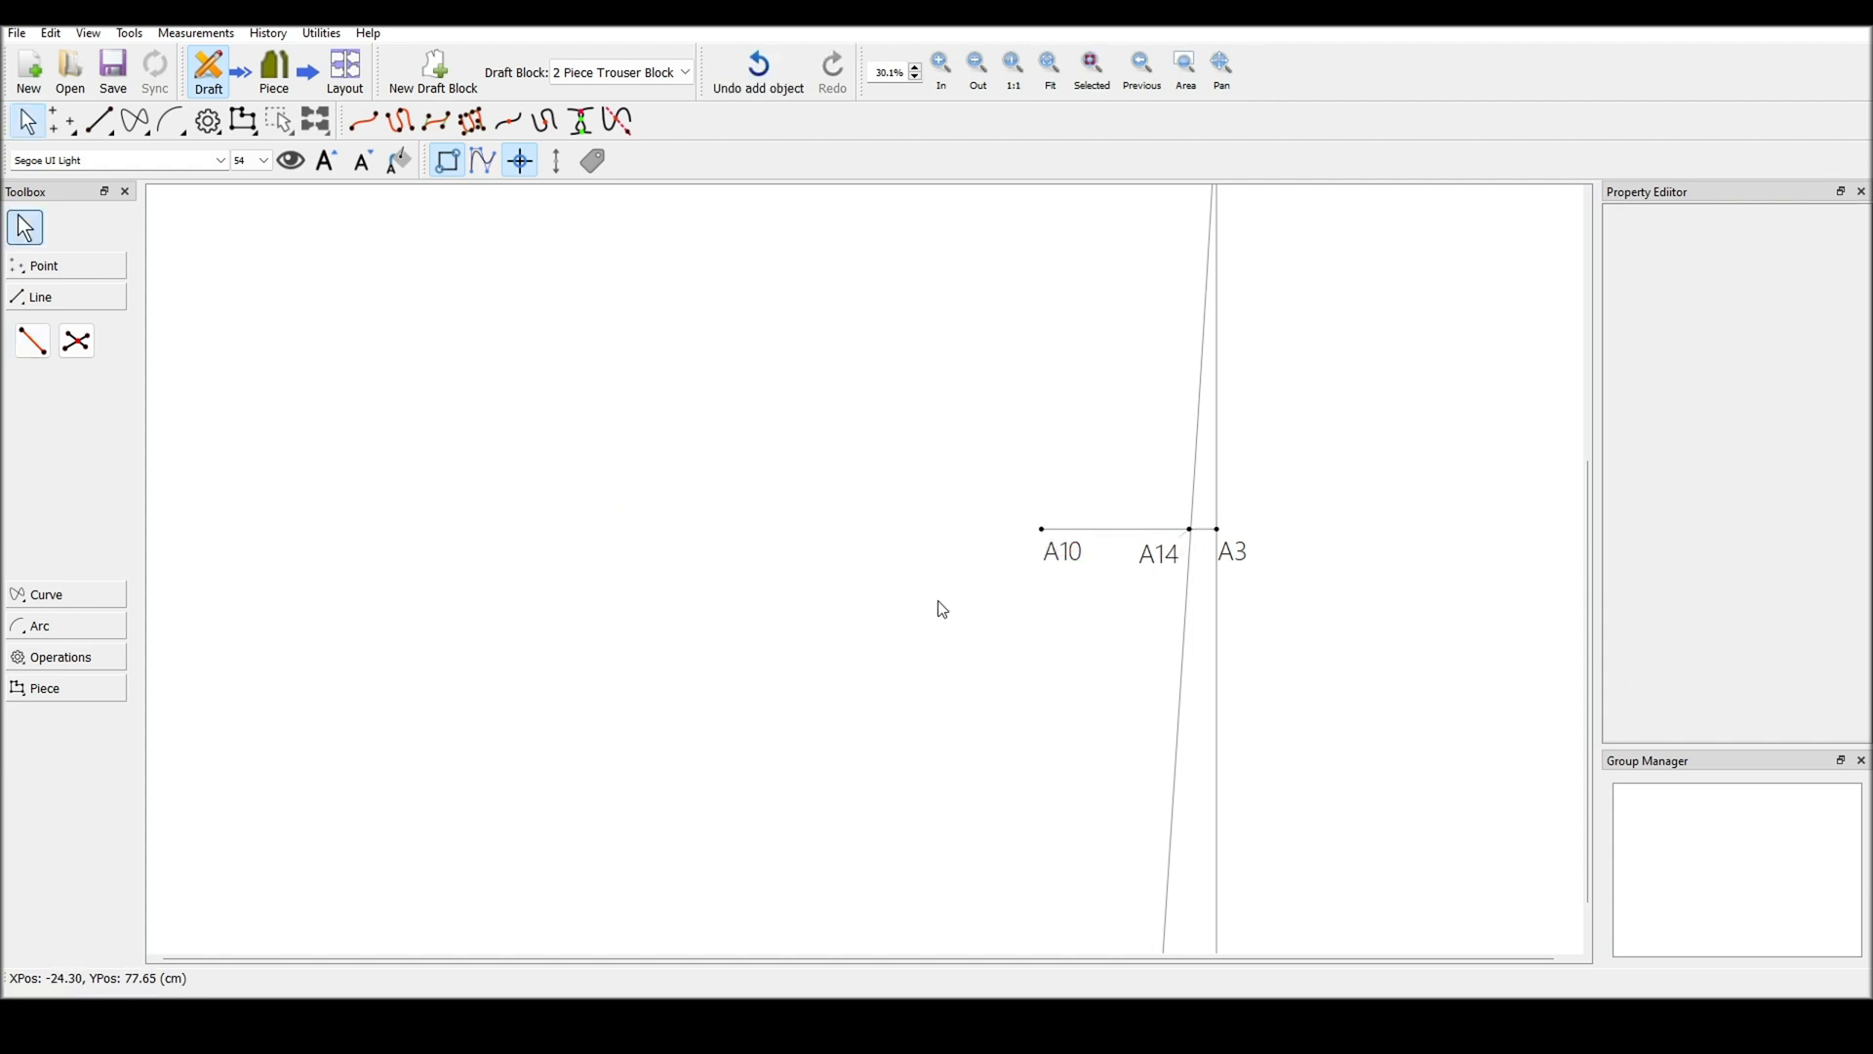
# Add a point from A14 through A10 with the length formula CurrentLength*2, mirroring A14 on the other side of A10
pyautogui.click(62, 268)
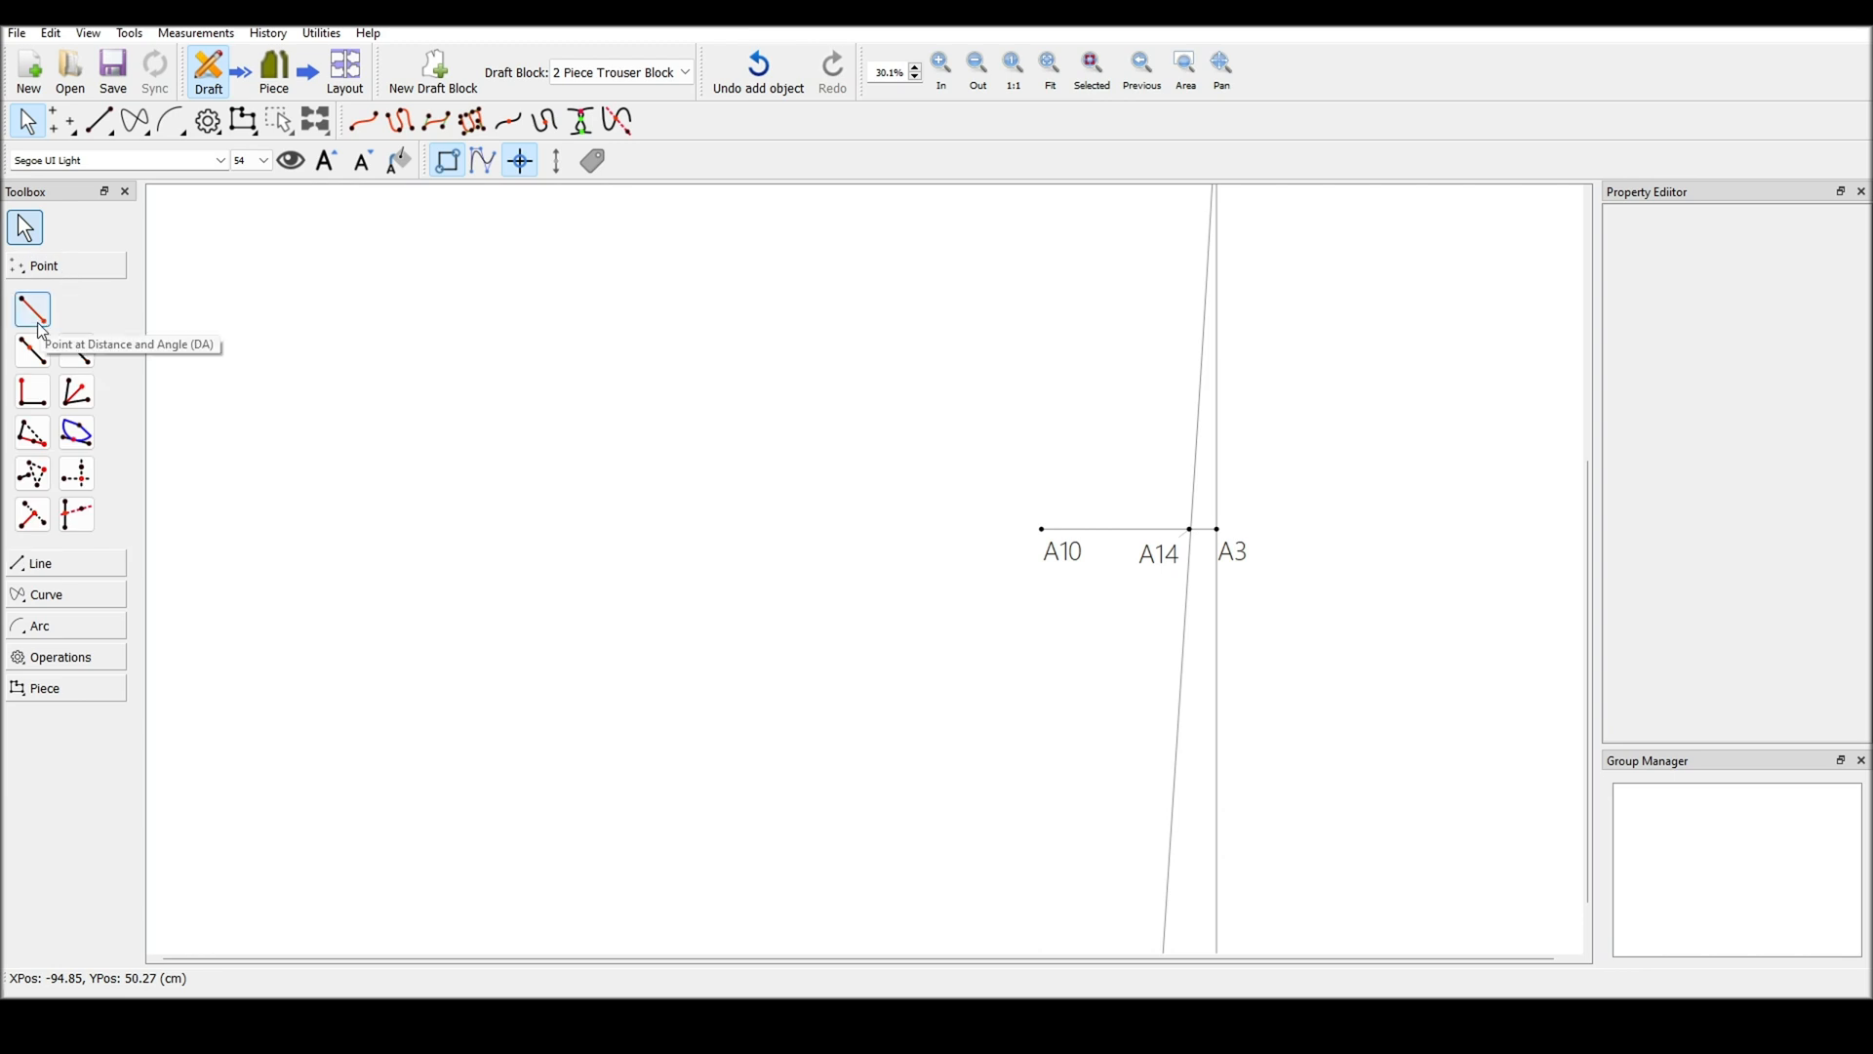
pyautogui.click(77, 365)
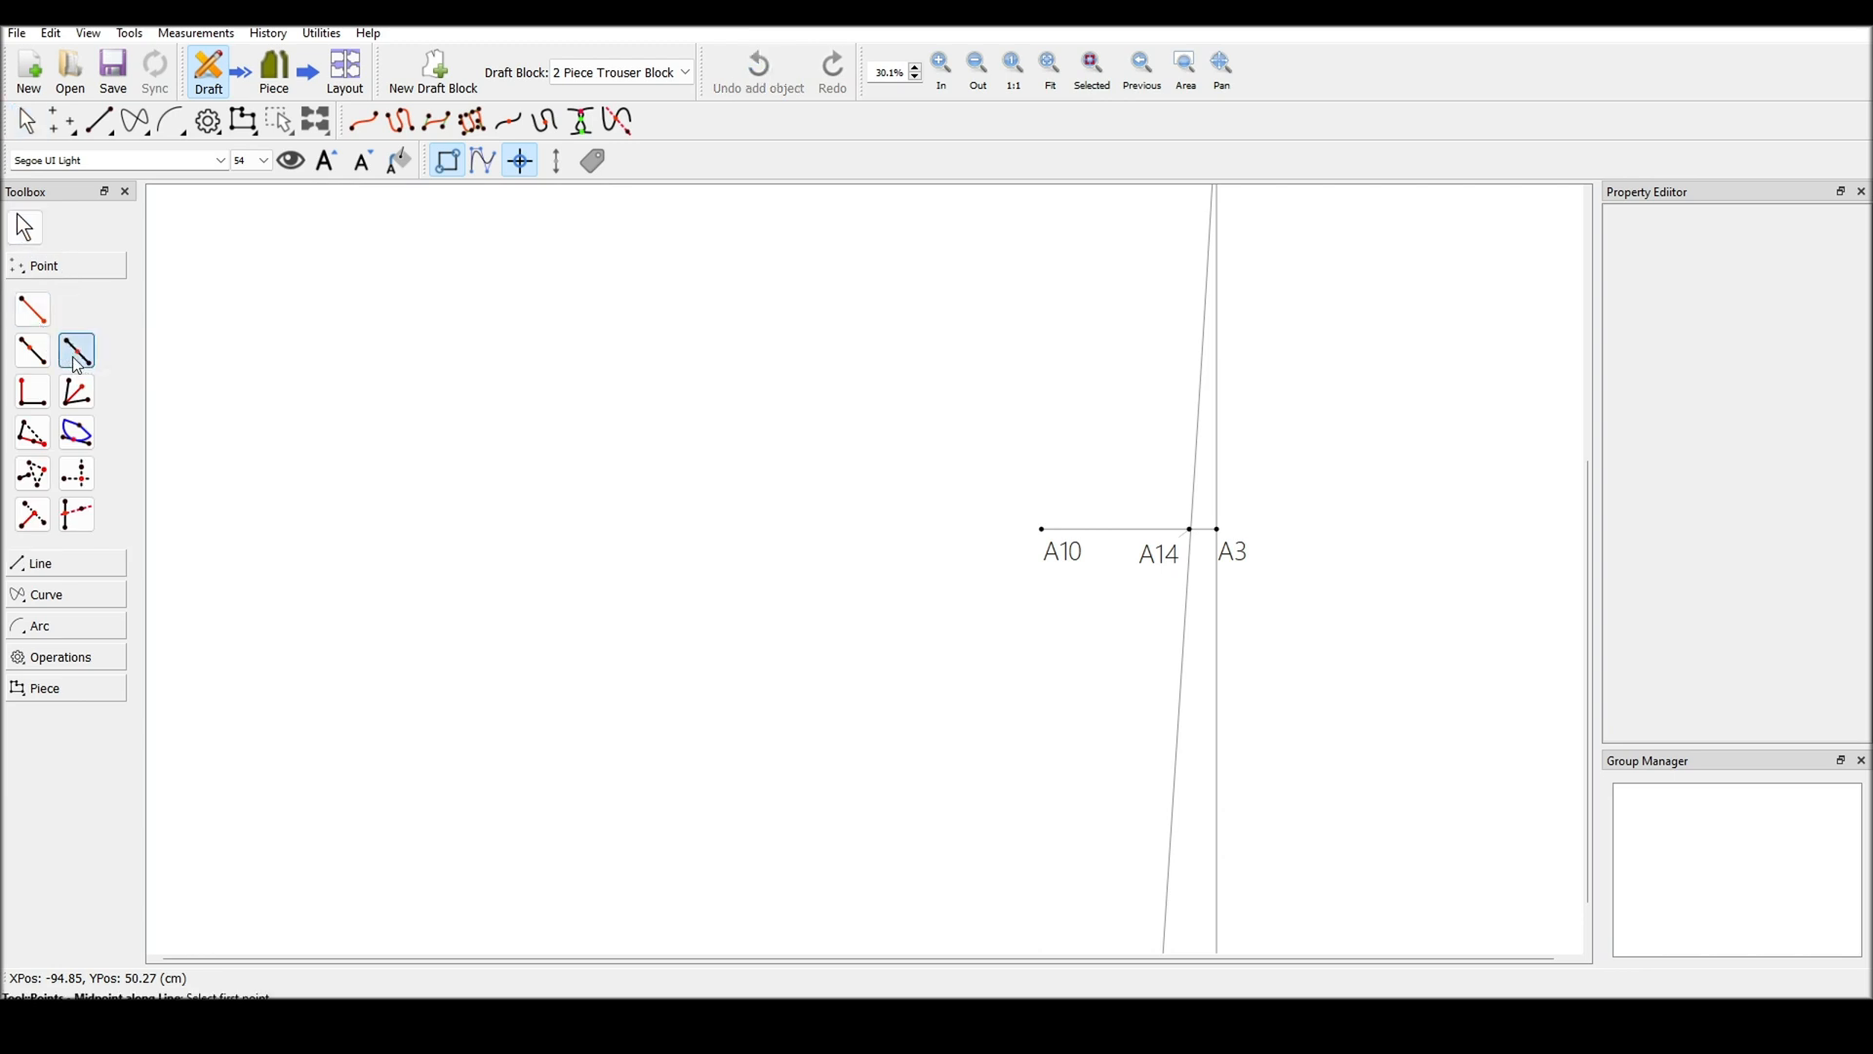
pyautogui.click(1190, 529)
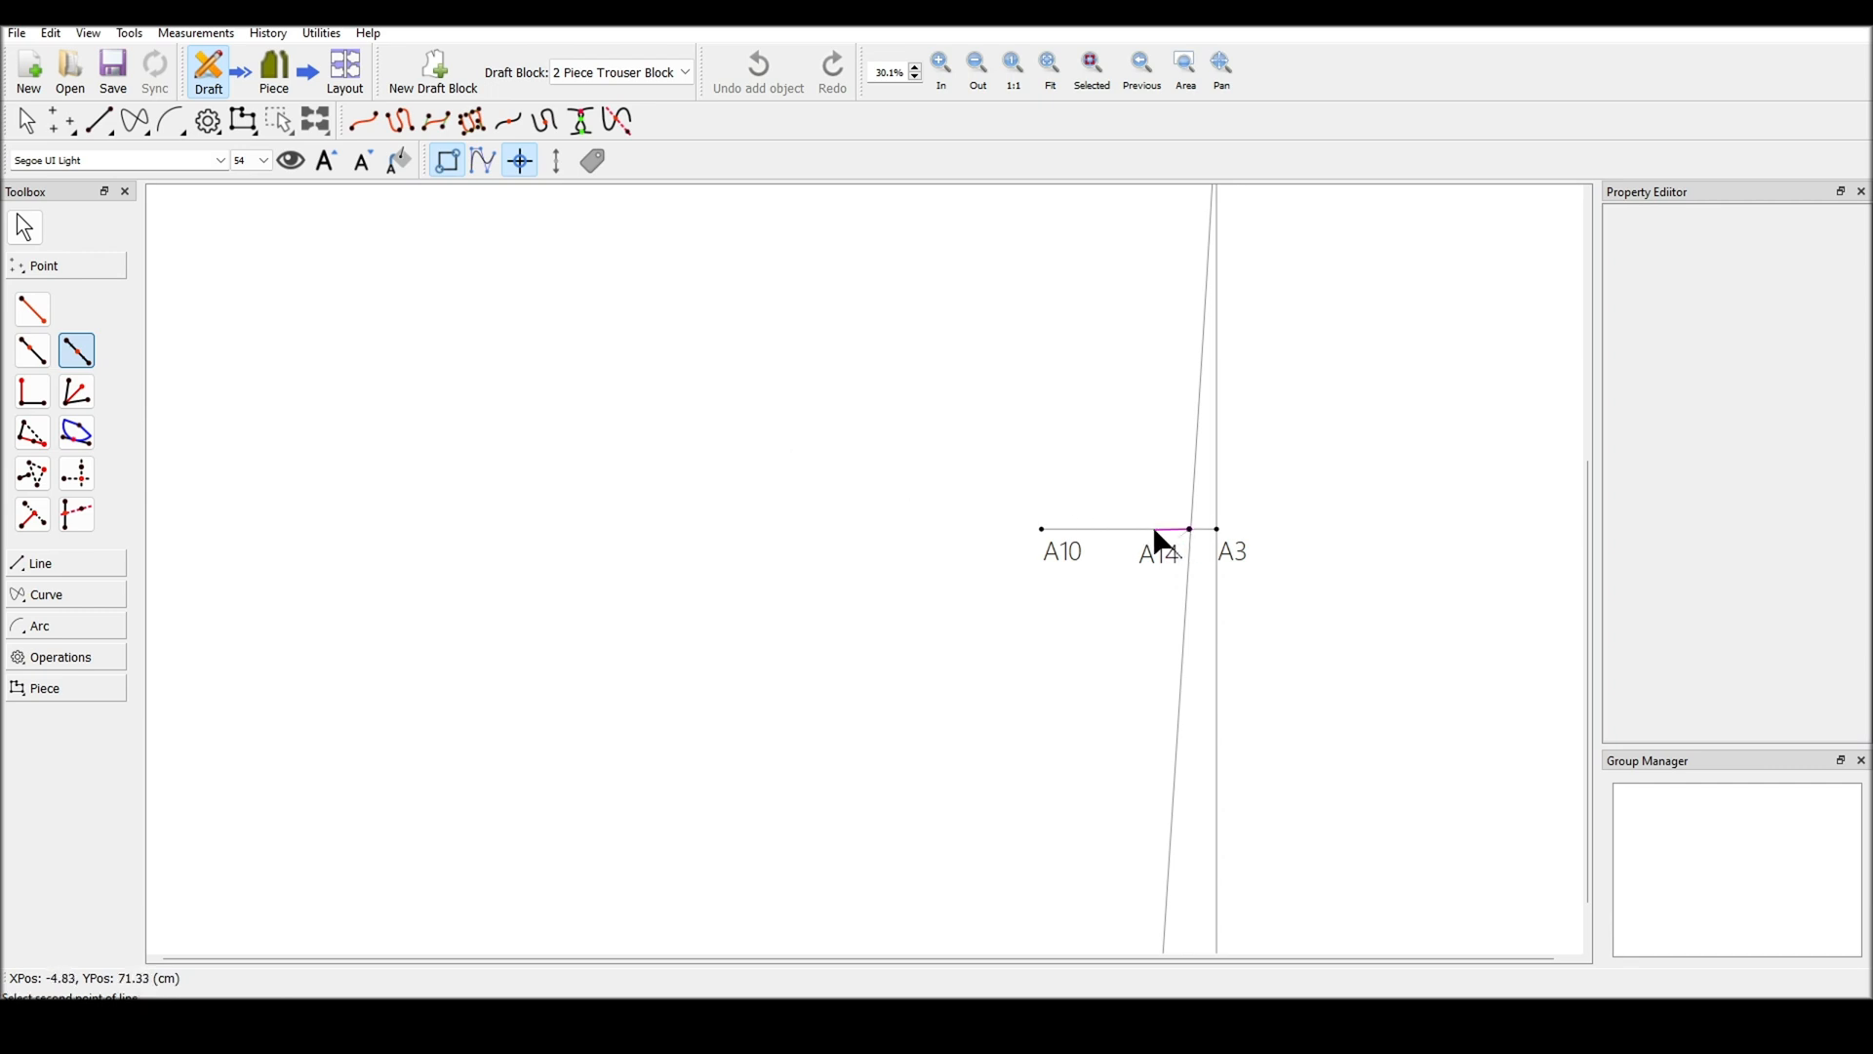
pyautogui.click(1042, 528)
pyautogui.click(822, 465)
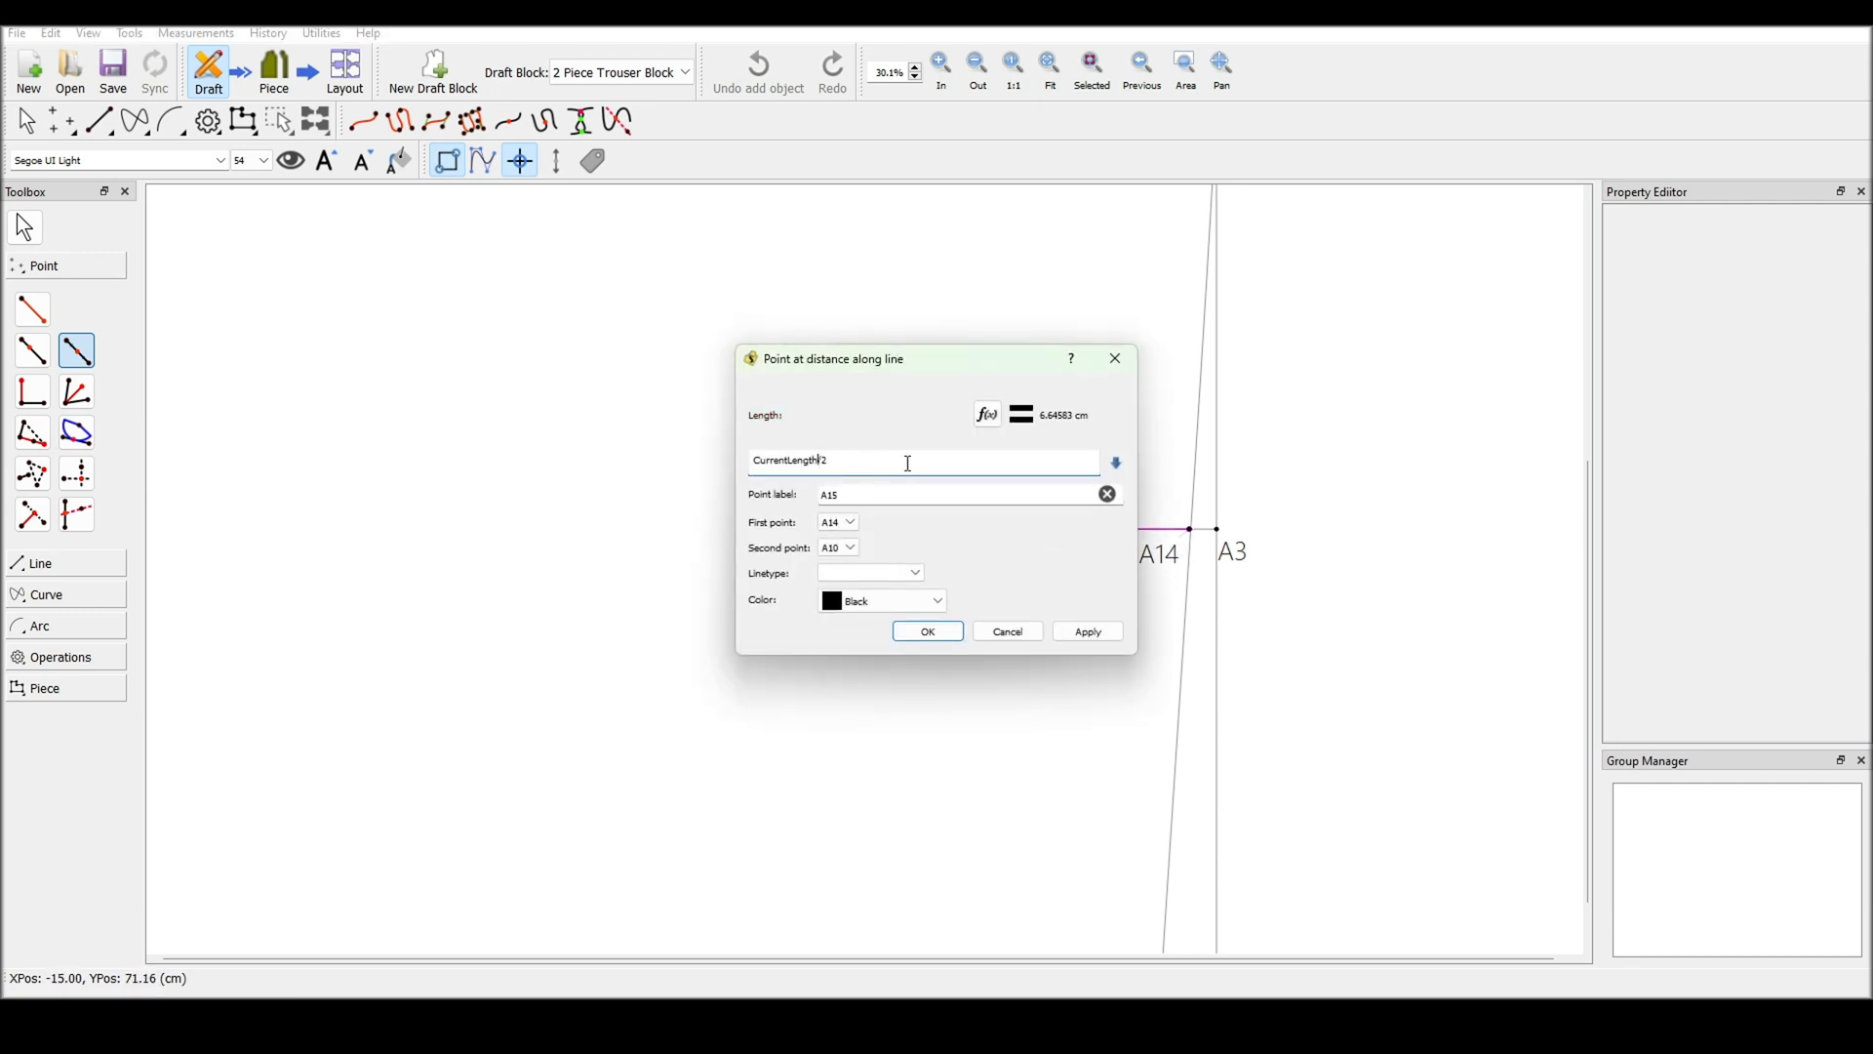
pyautogui.press('Delete')
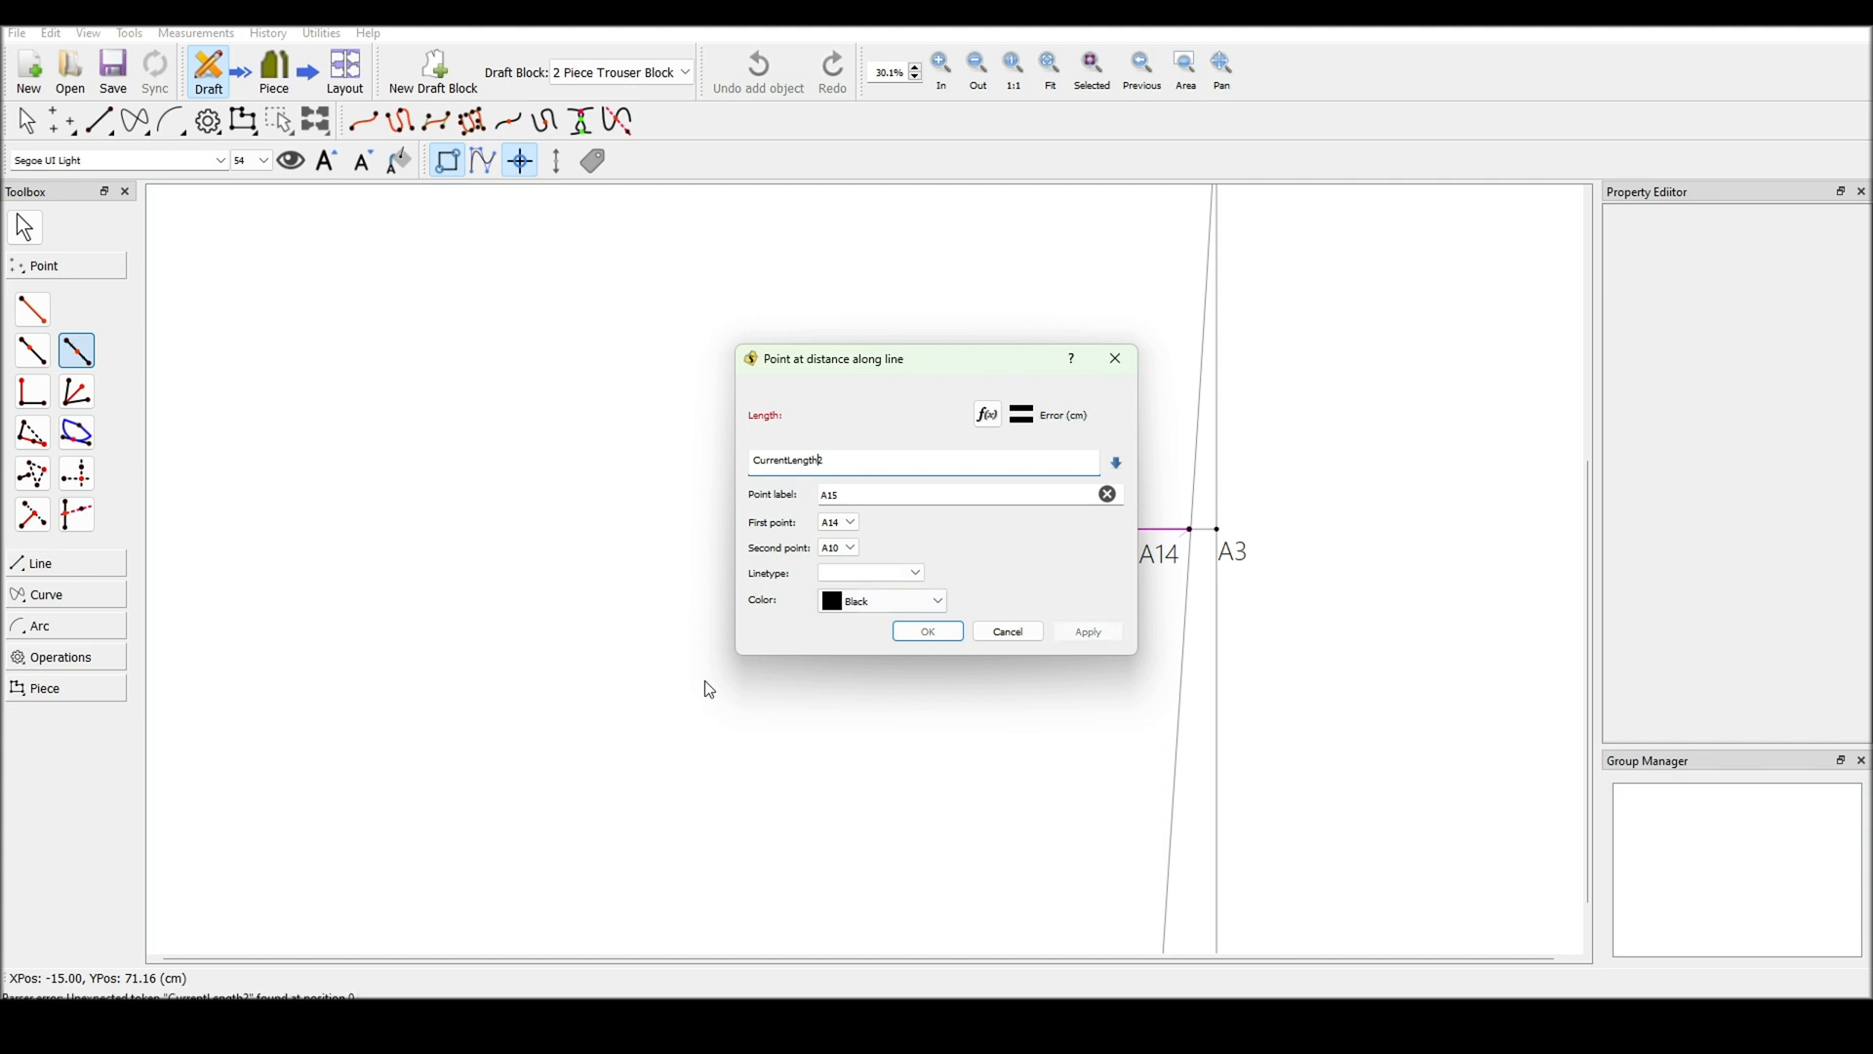
pyautogui.write('*')
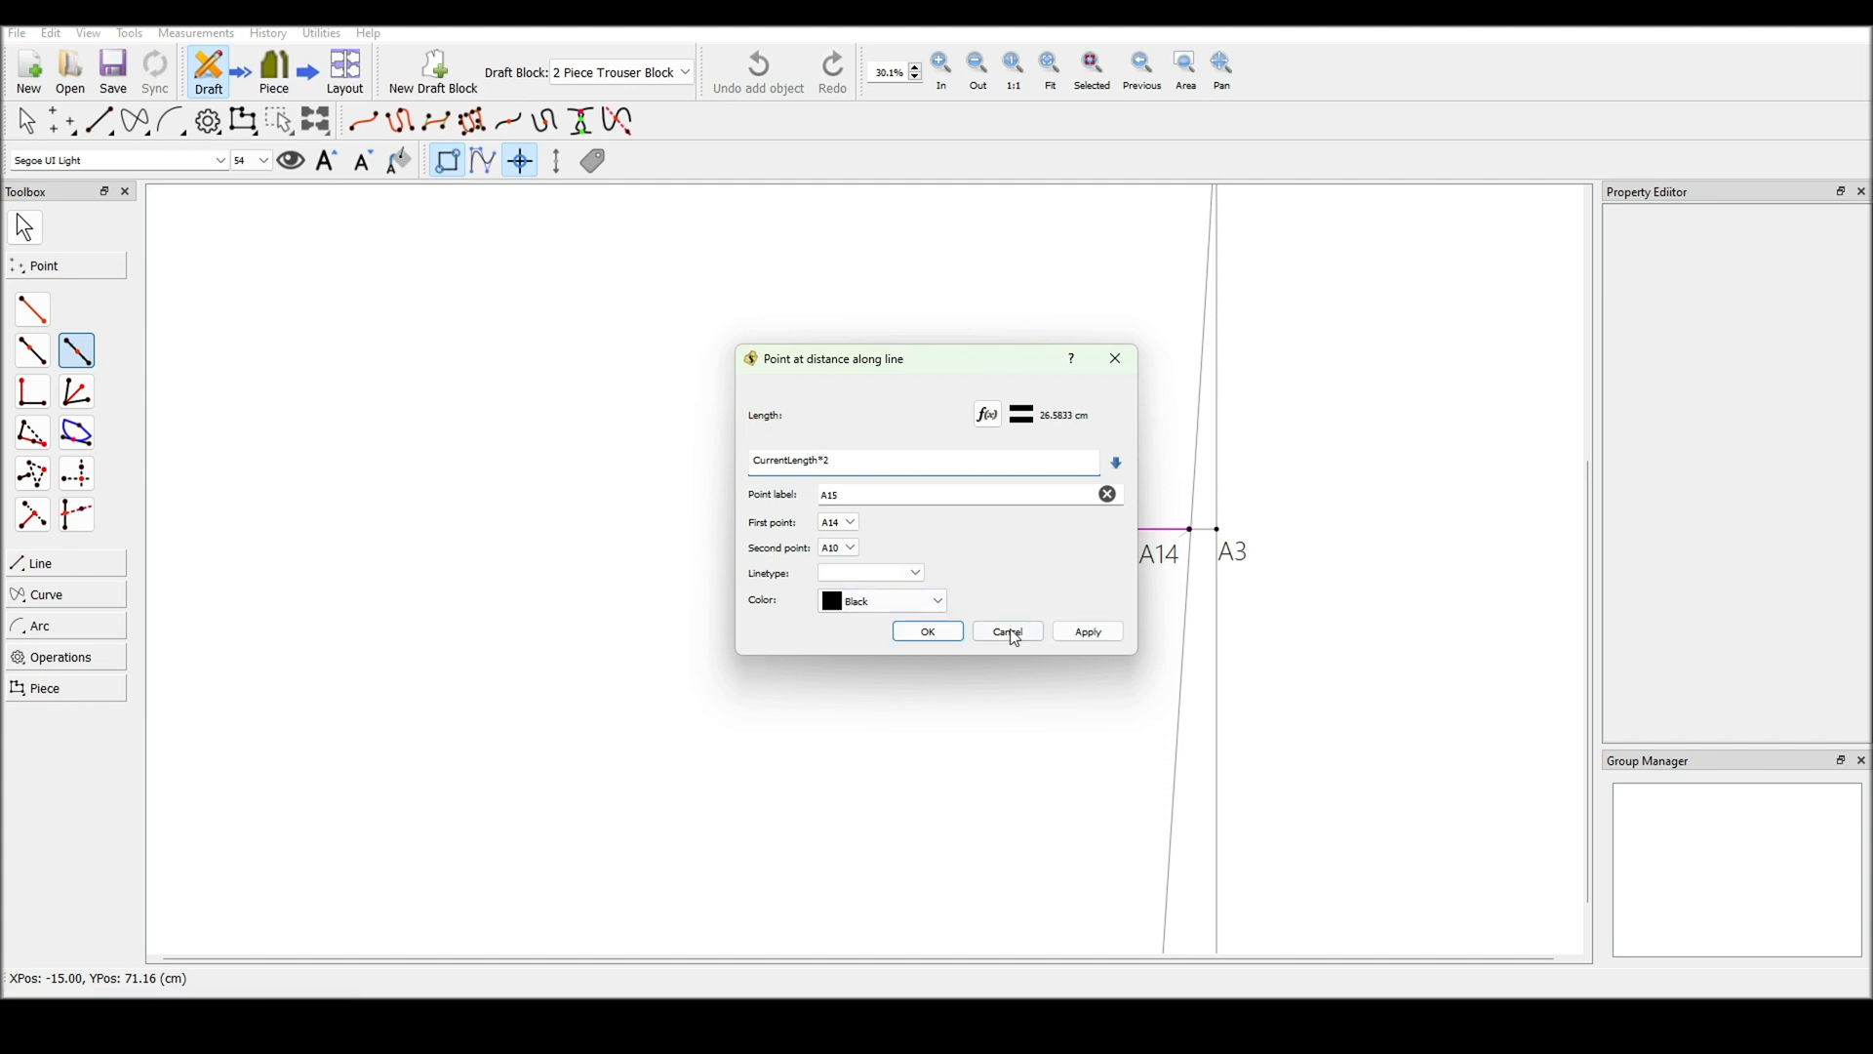
pyautogui.click(951, 633)
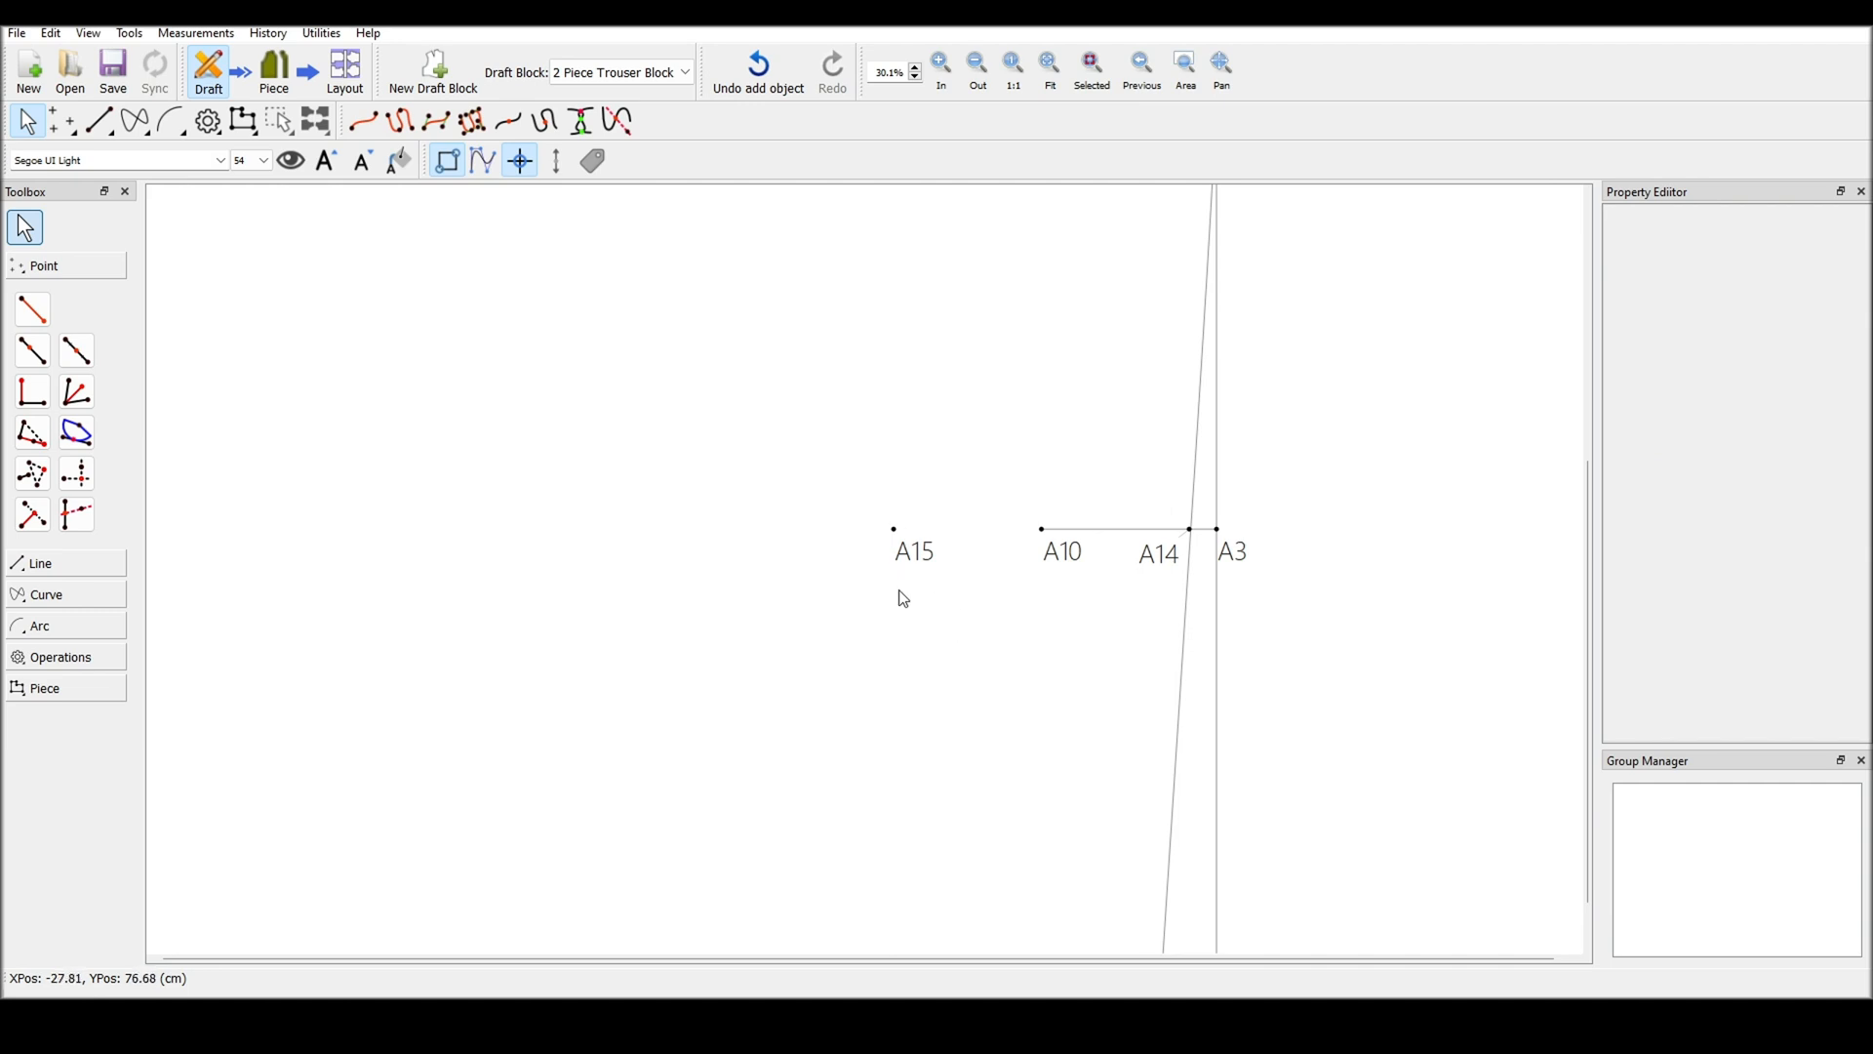
# Draw a straight line from A15 to A13 for the lower inner leg
pyautogui.keyDown('ctrl'); pyautogui.scroll(-3, 905, 593); pyautogui.keyUp('ctrl')
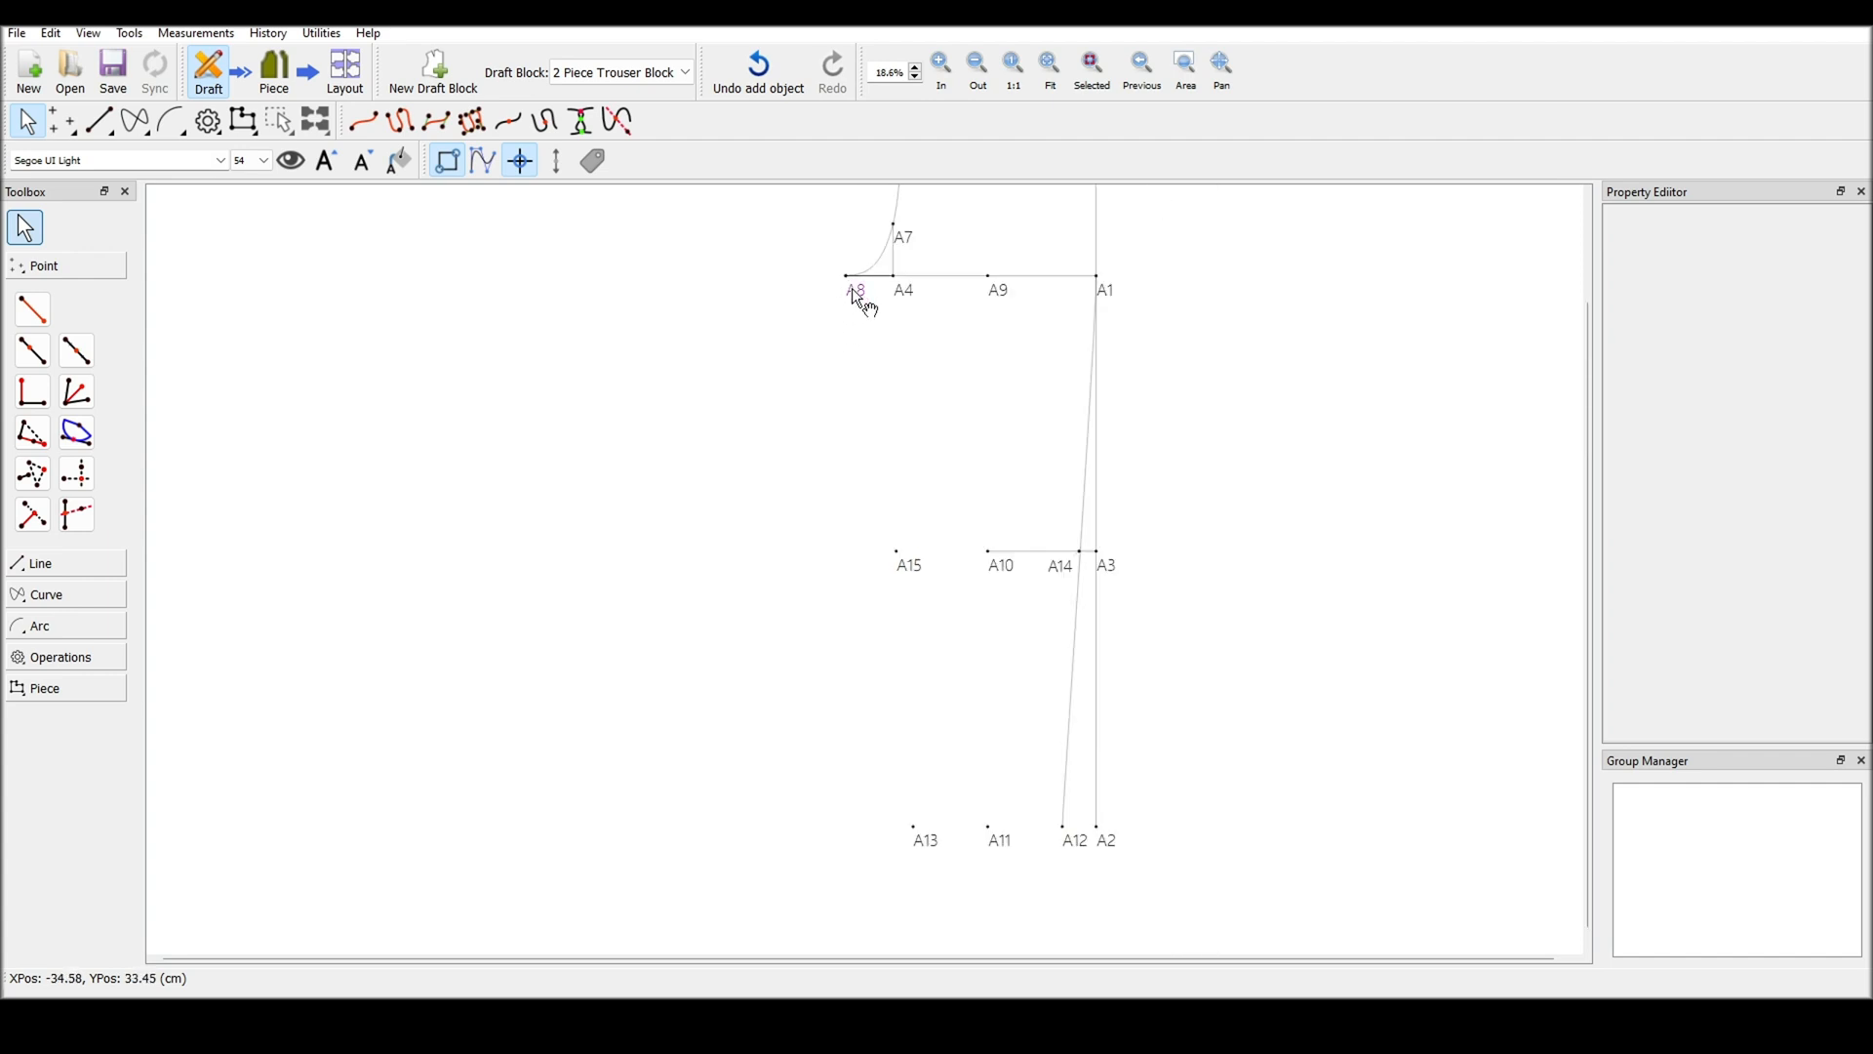
pyautogui.hotkey('ctrl', 'z')
pyautogui.hotkey('alt', 'l')
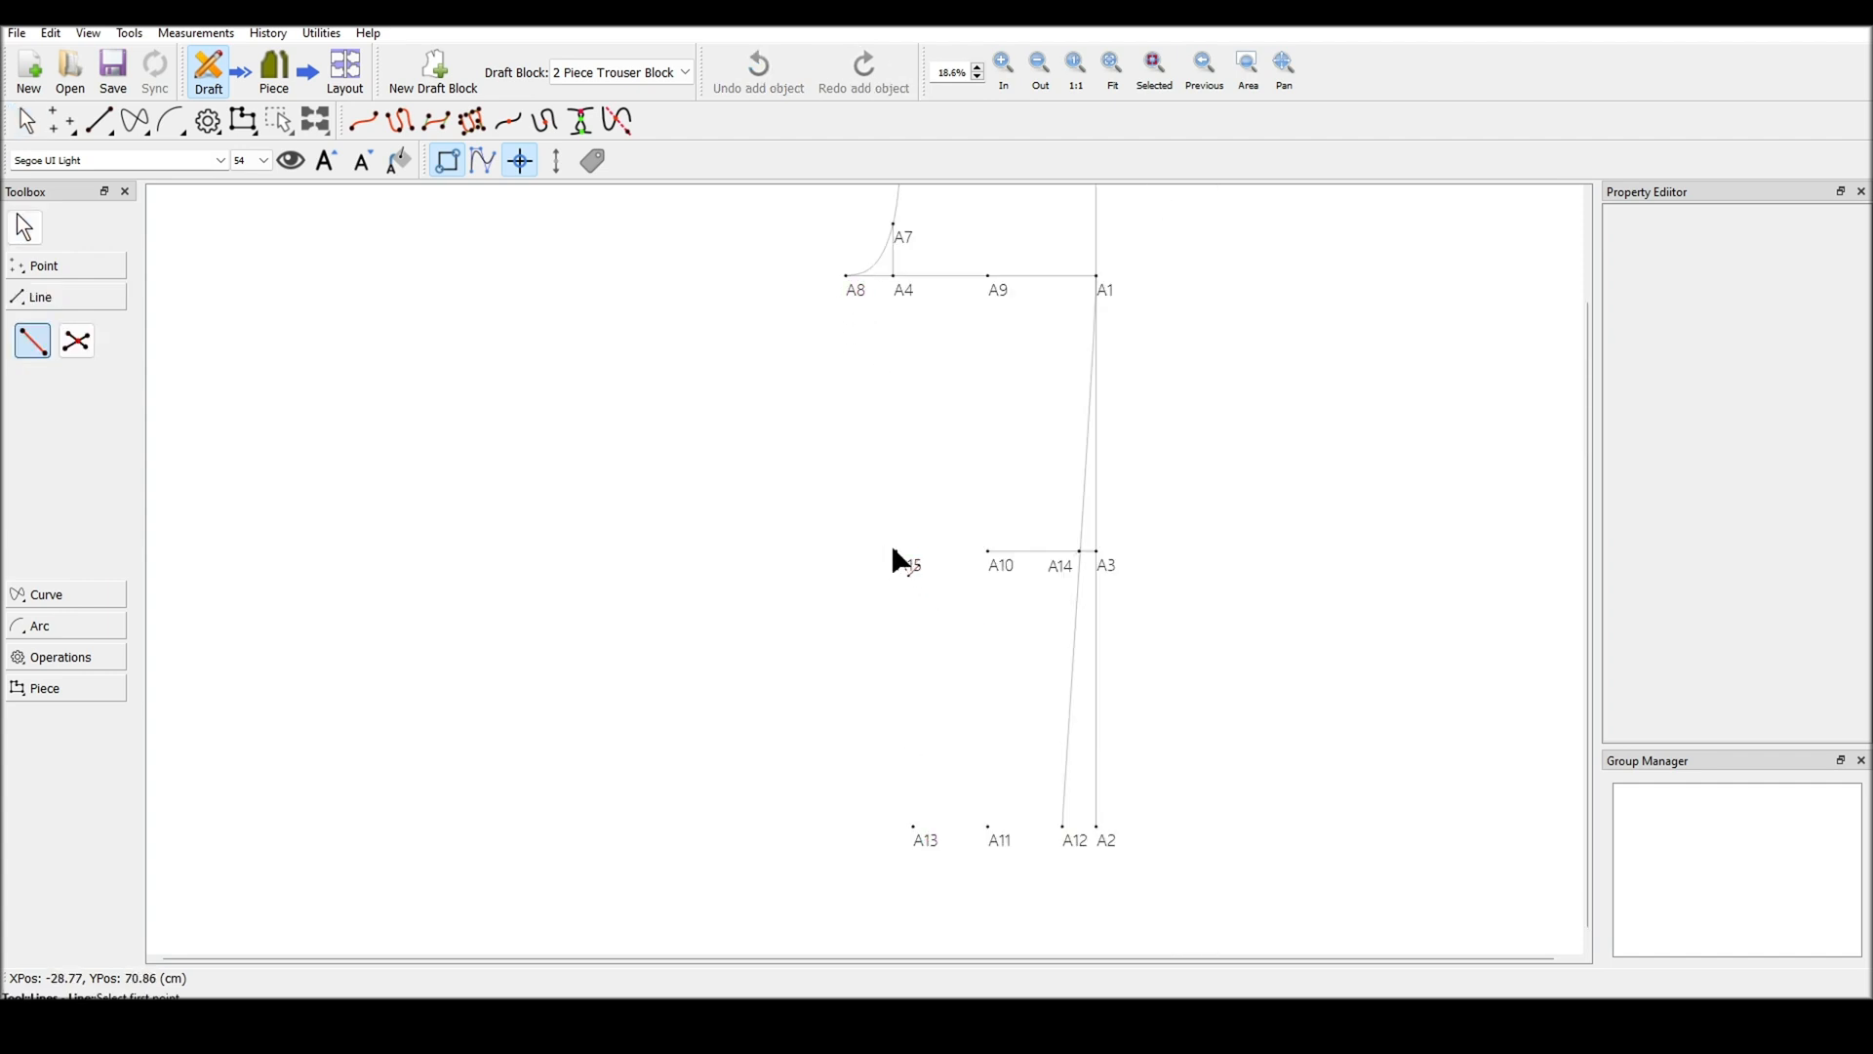
pyautogui.click(896, 551)
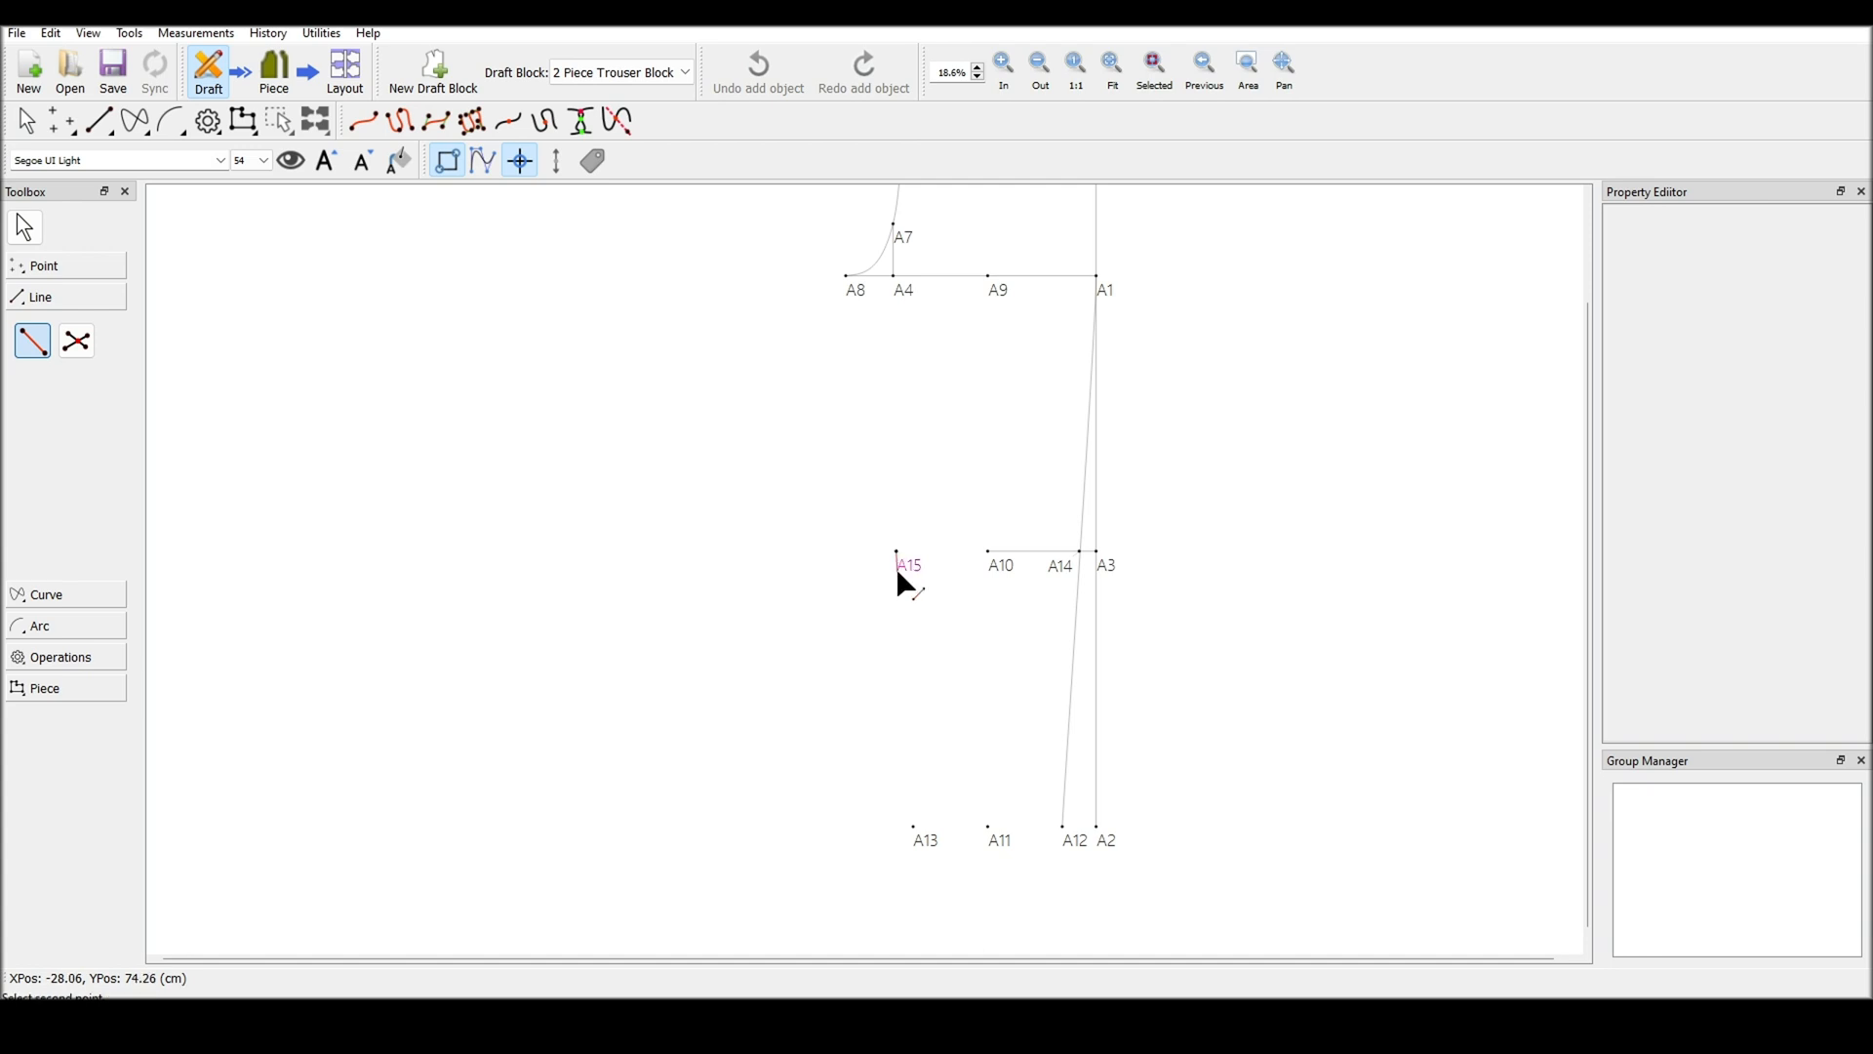
pyautogui.click(914, 829)
pyautogui.click(1267, 648)
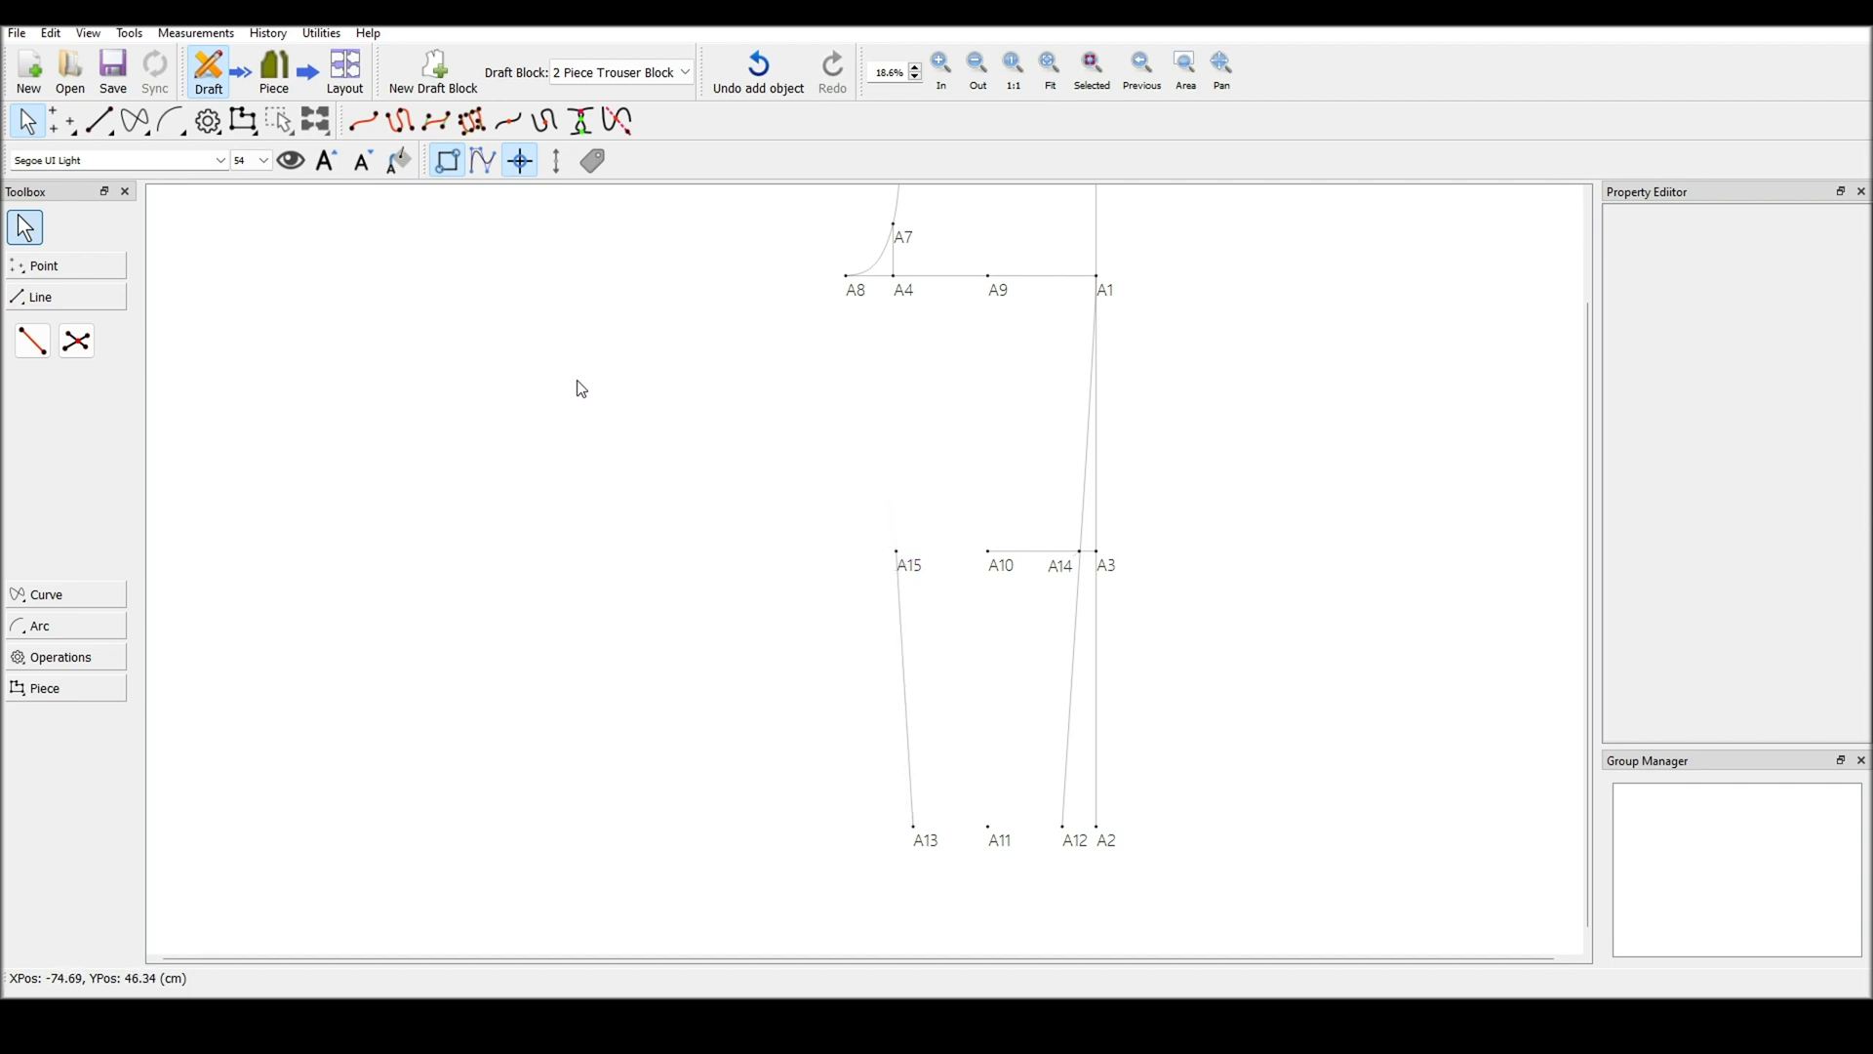
# Draw a straight line from A8 to A15 for the upper inner leg and set its linetype to dashed
pyautogui.click(33, 341)
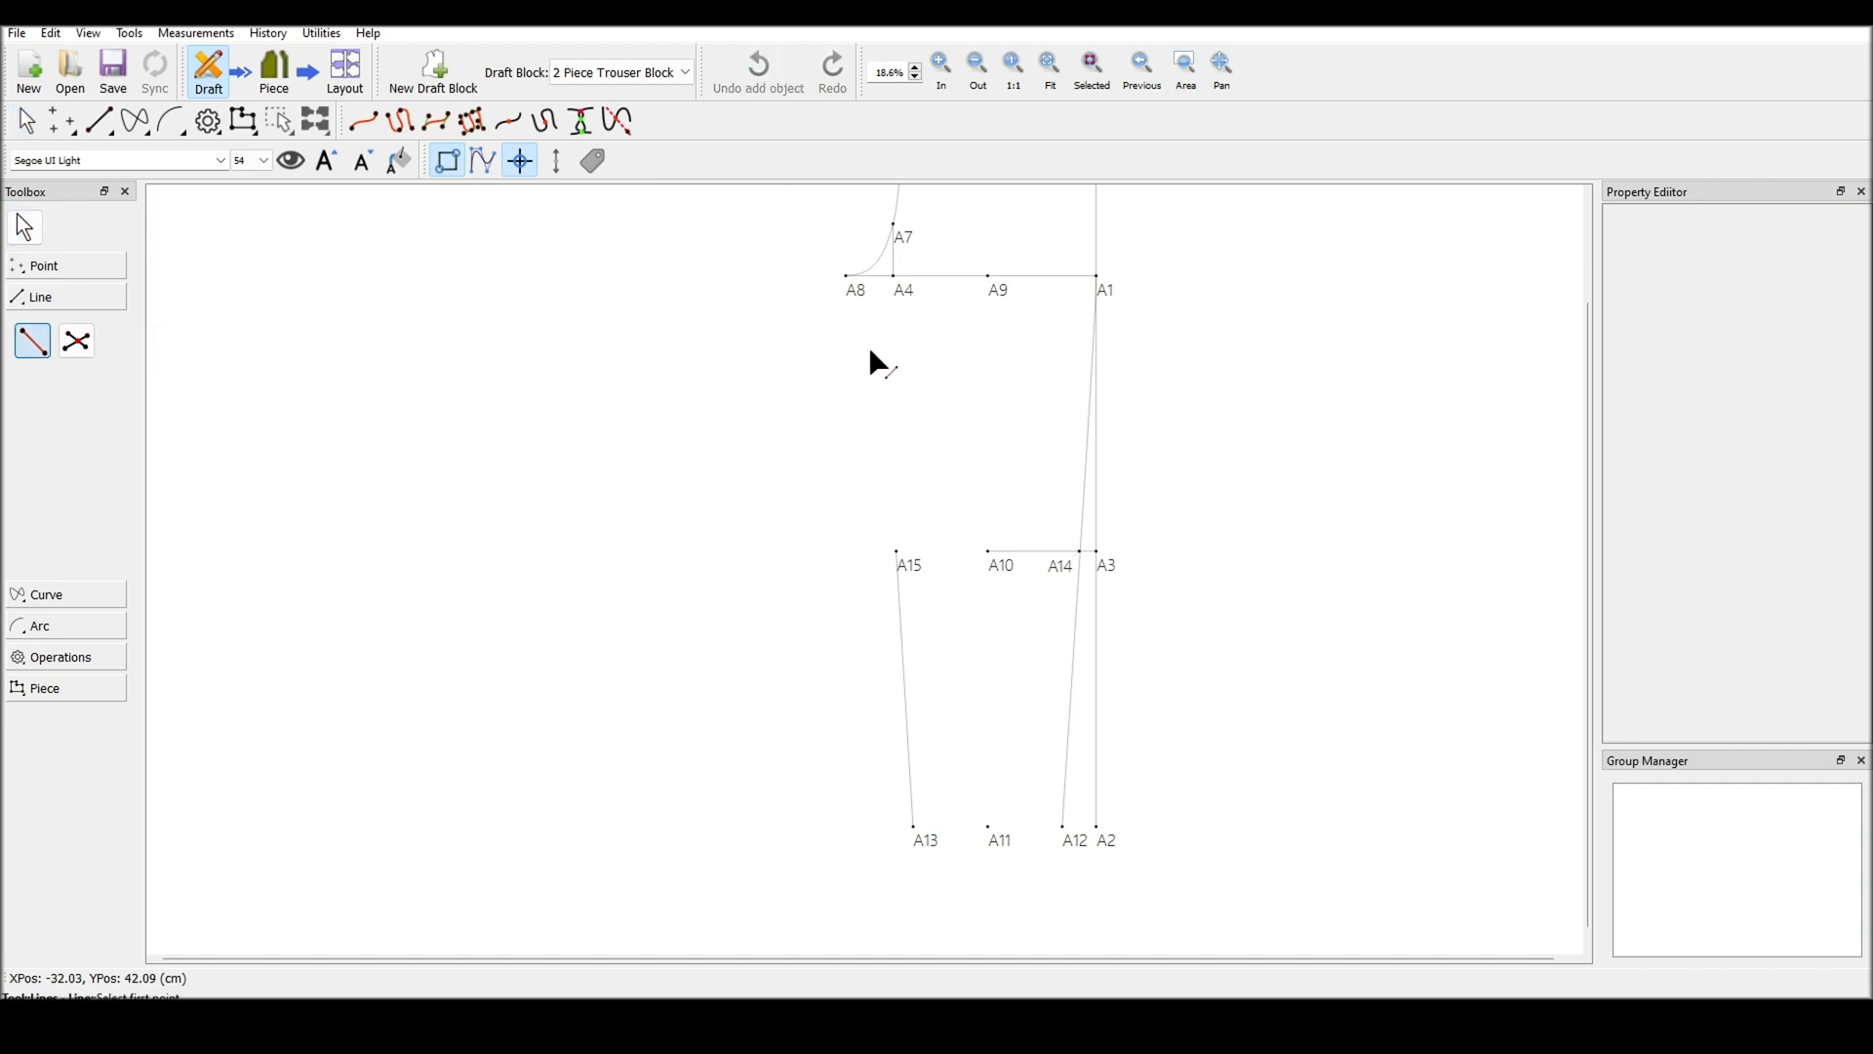
pyautogui.scroll(1, 869, 357)
pyautogui.scroll(1, 869, 351)
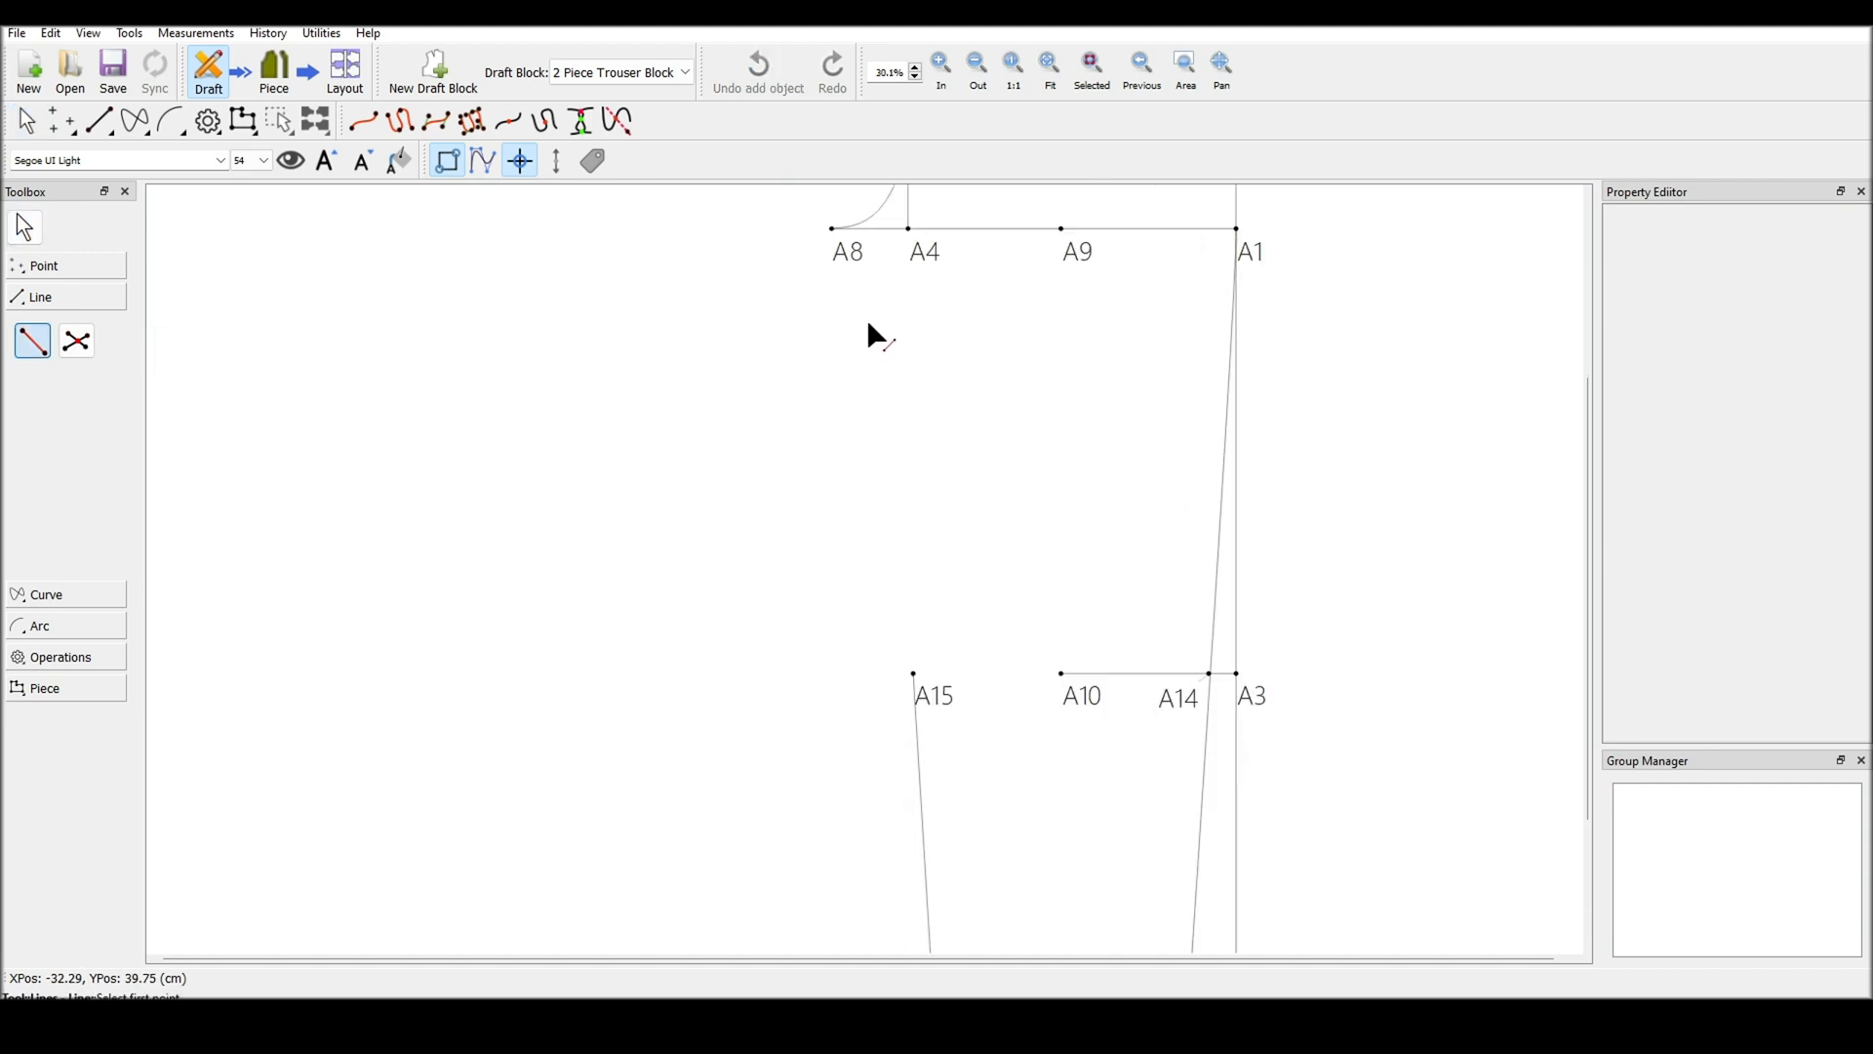
pyautogui.click(832, 230)
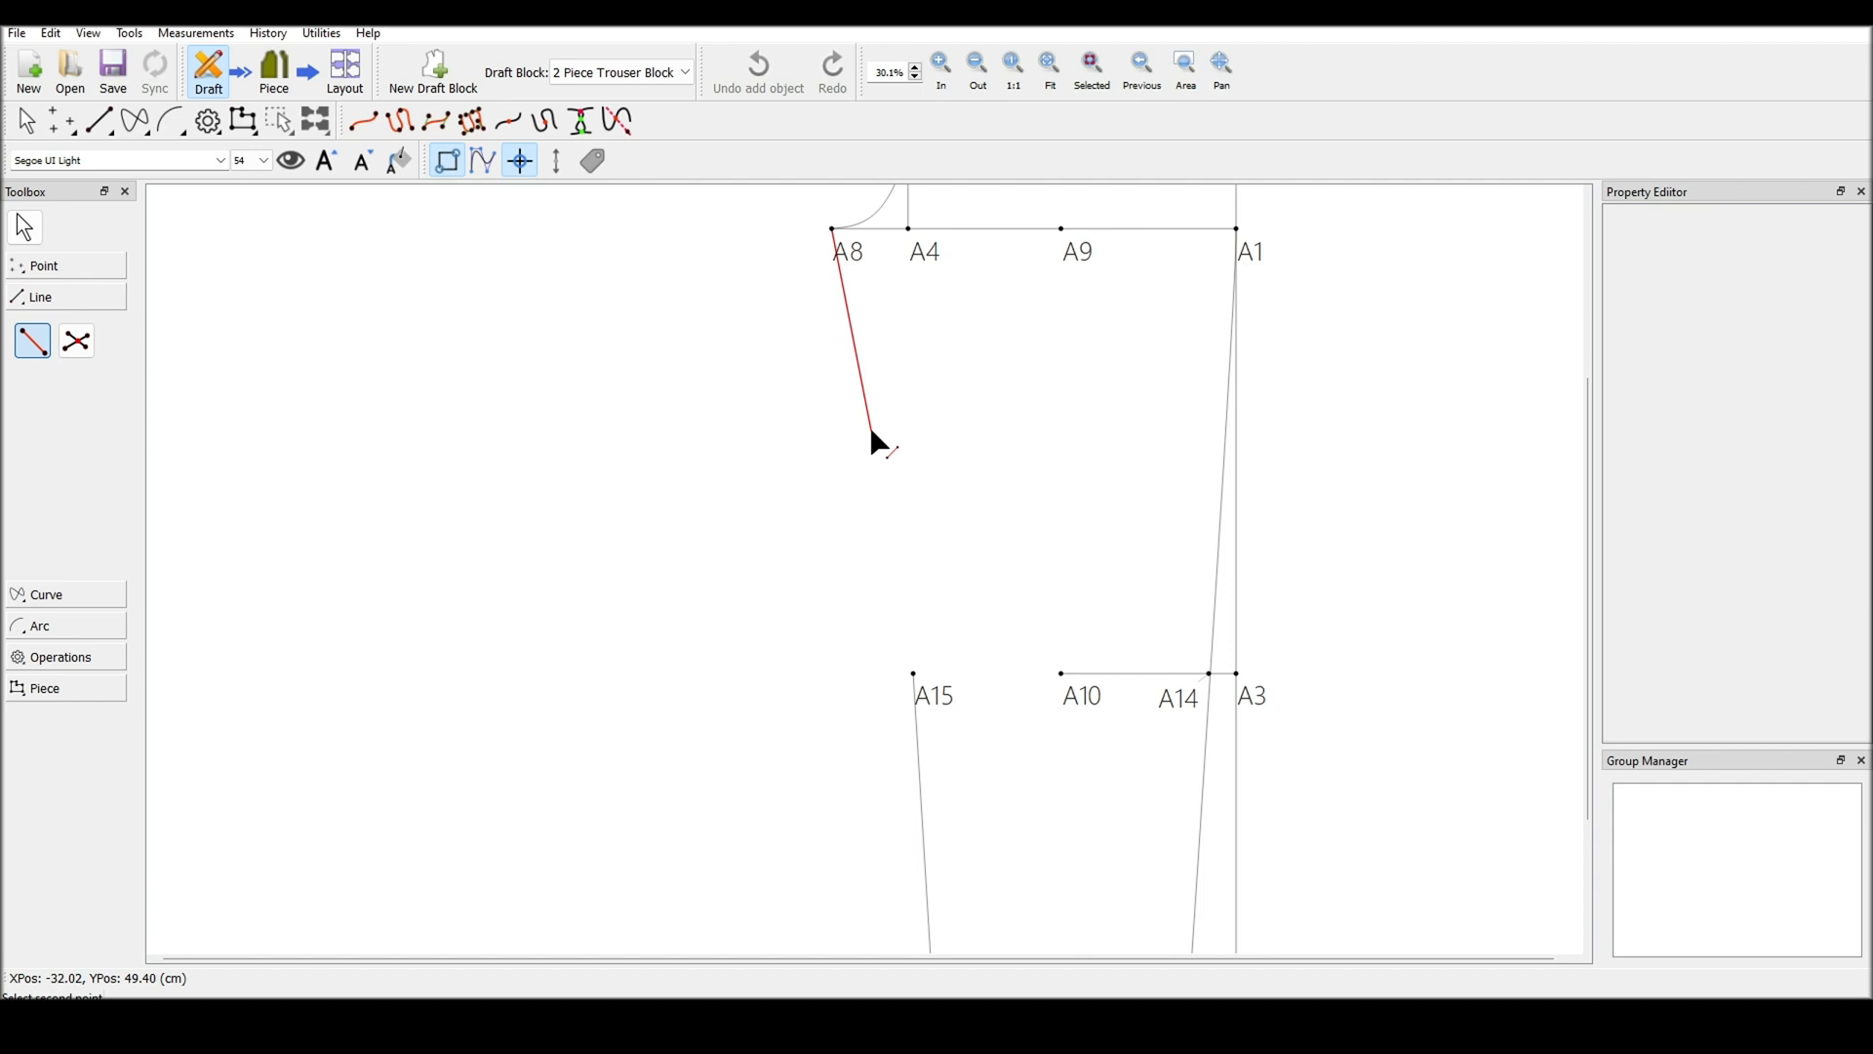
pyautogui.click(914, 674)
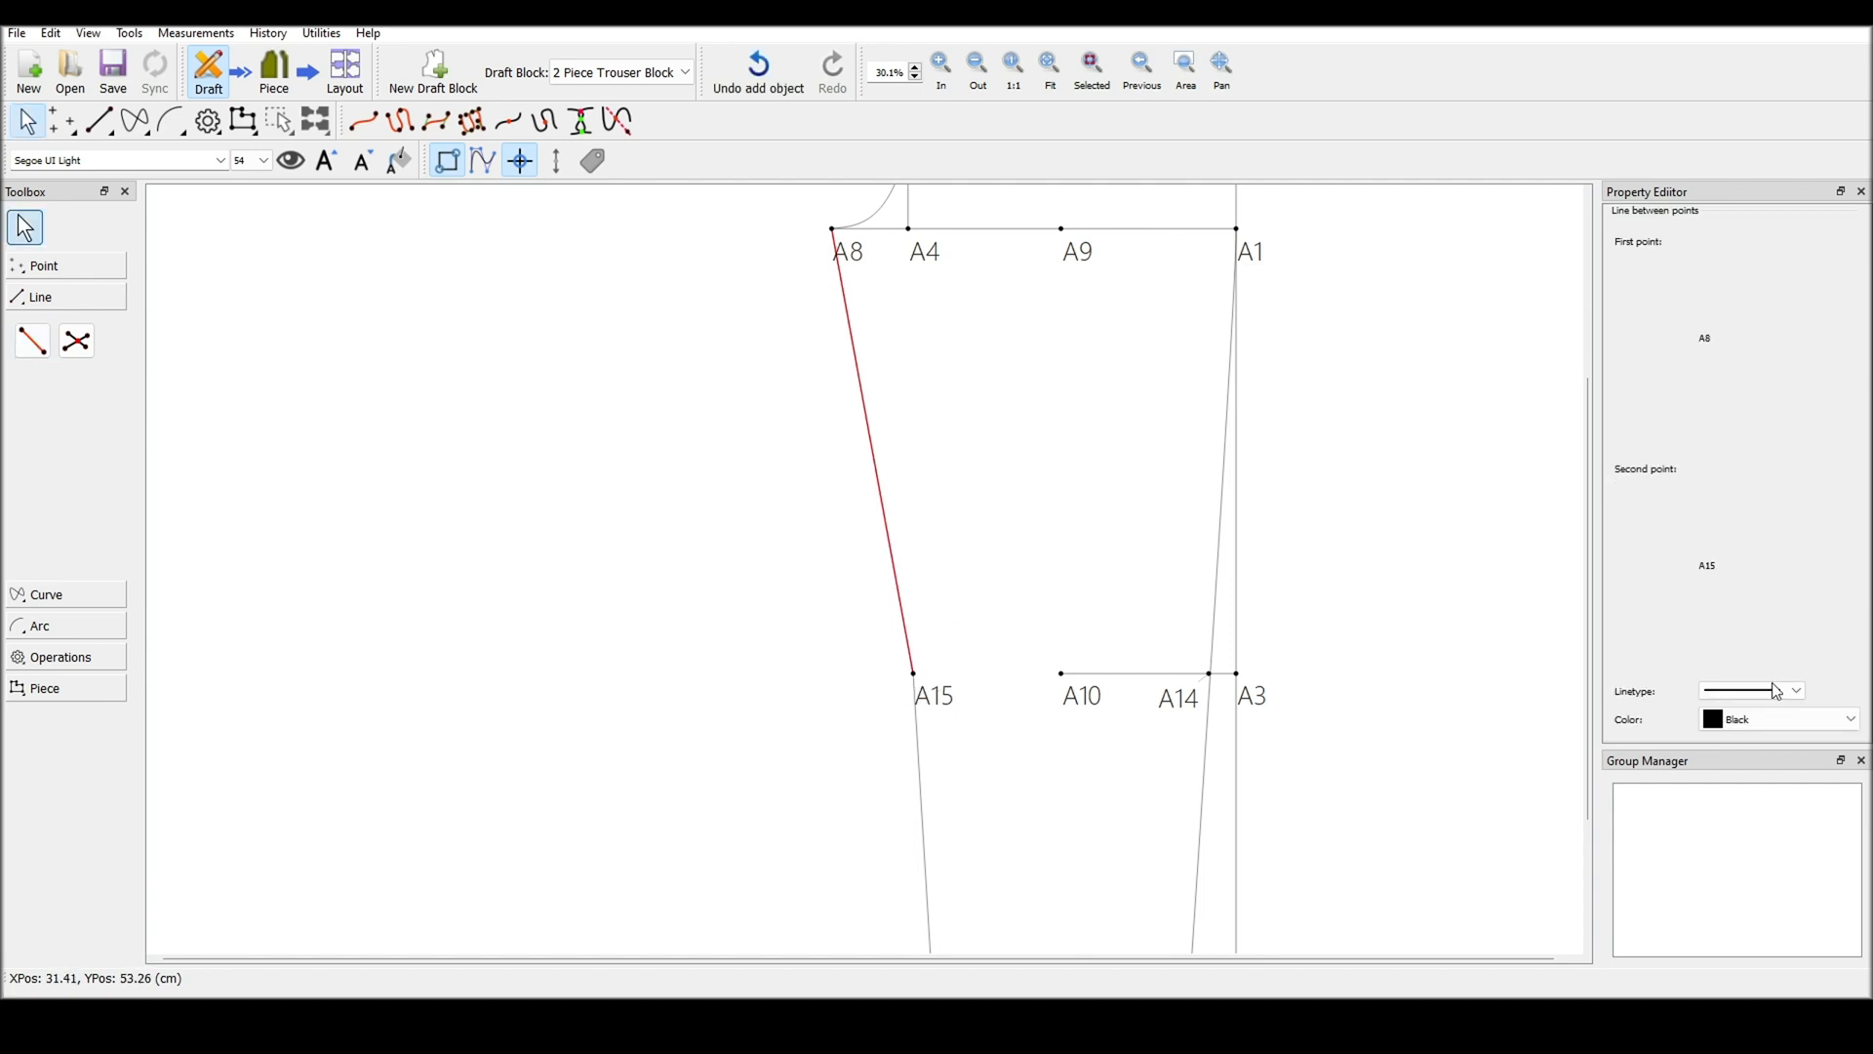
pyautogui.click(1762, 702)
pyautogui.click(1742, 735)
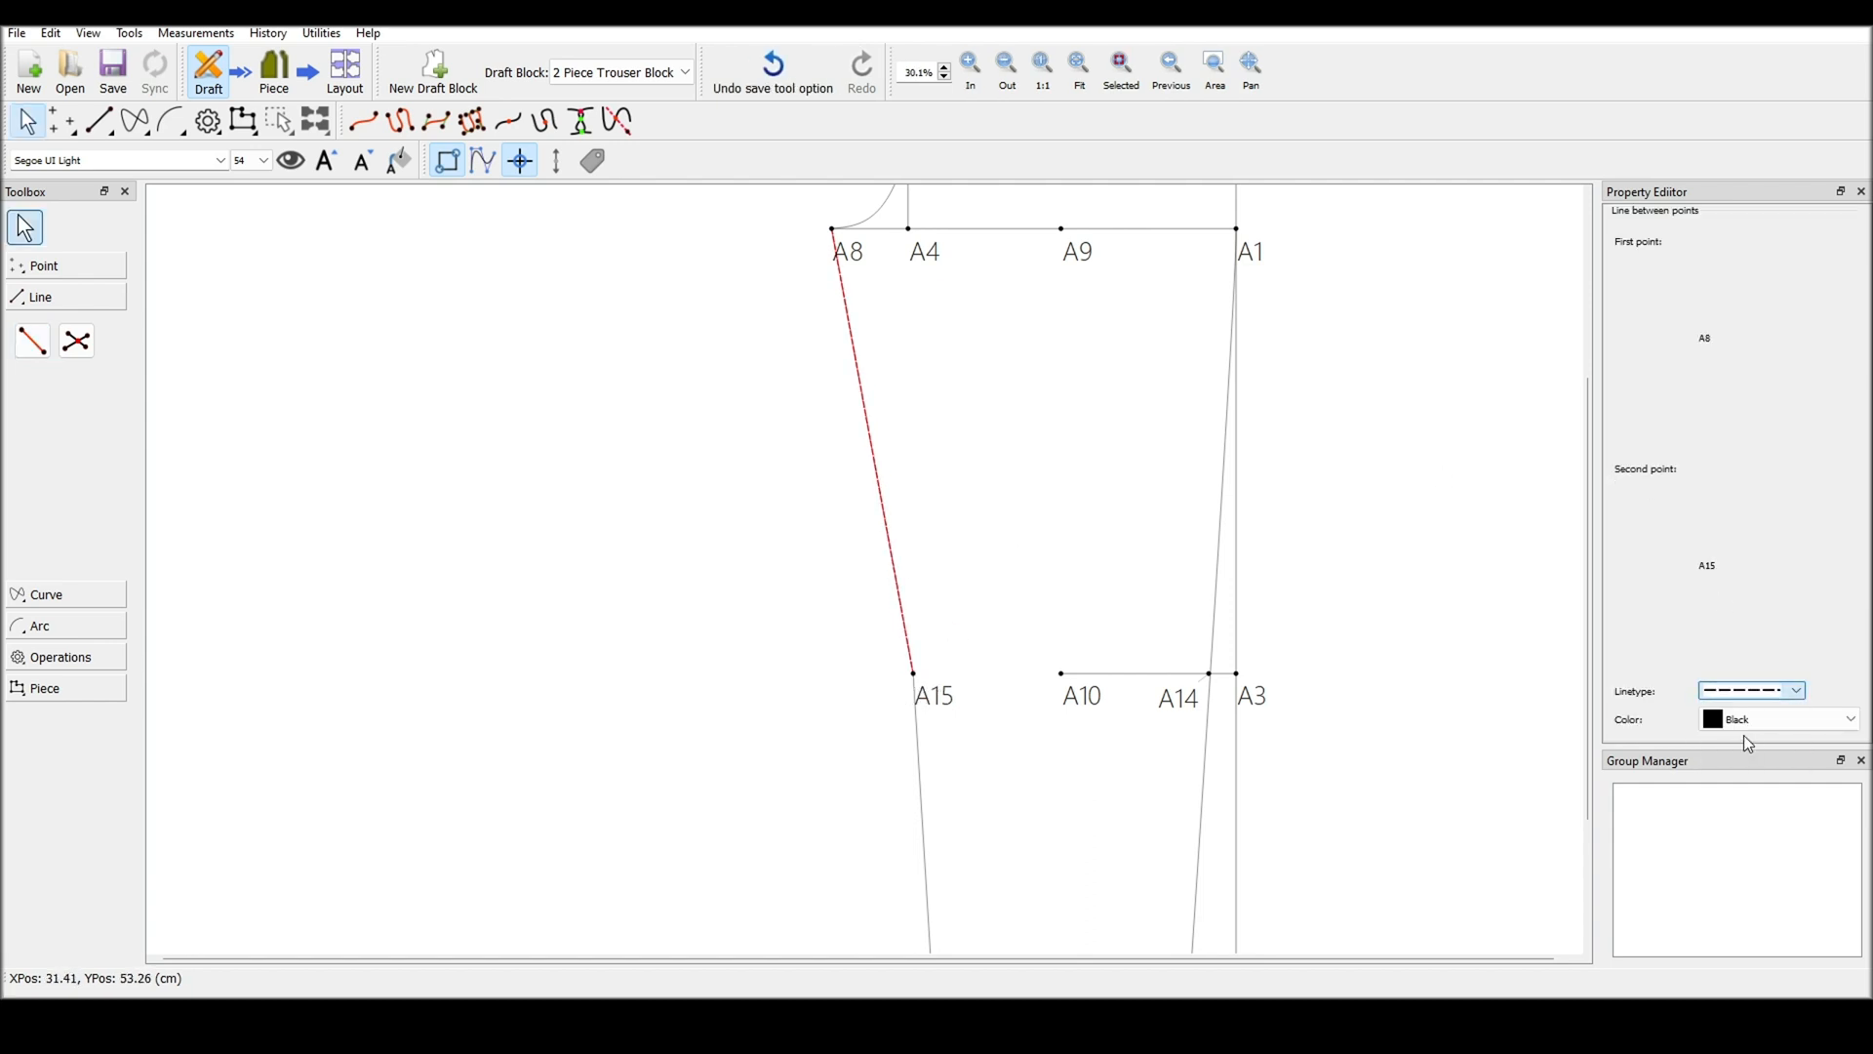
pyautogui.click(1472, 693)
# Add a midpoint on the line from A8 to A15 with the length formula CurrentLength/2
pyautogui.click(70, 269)
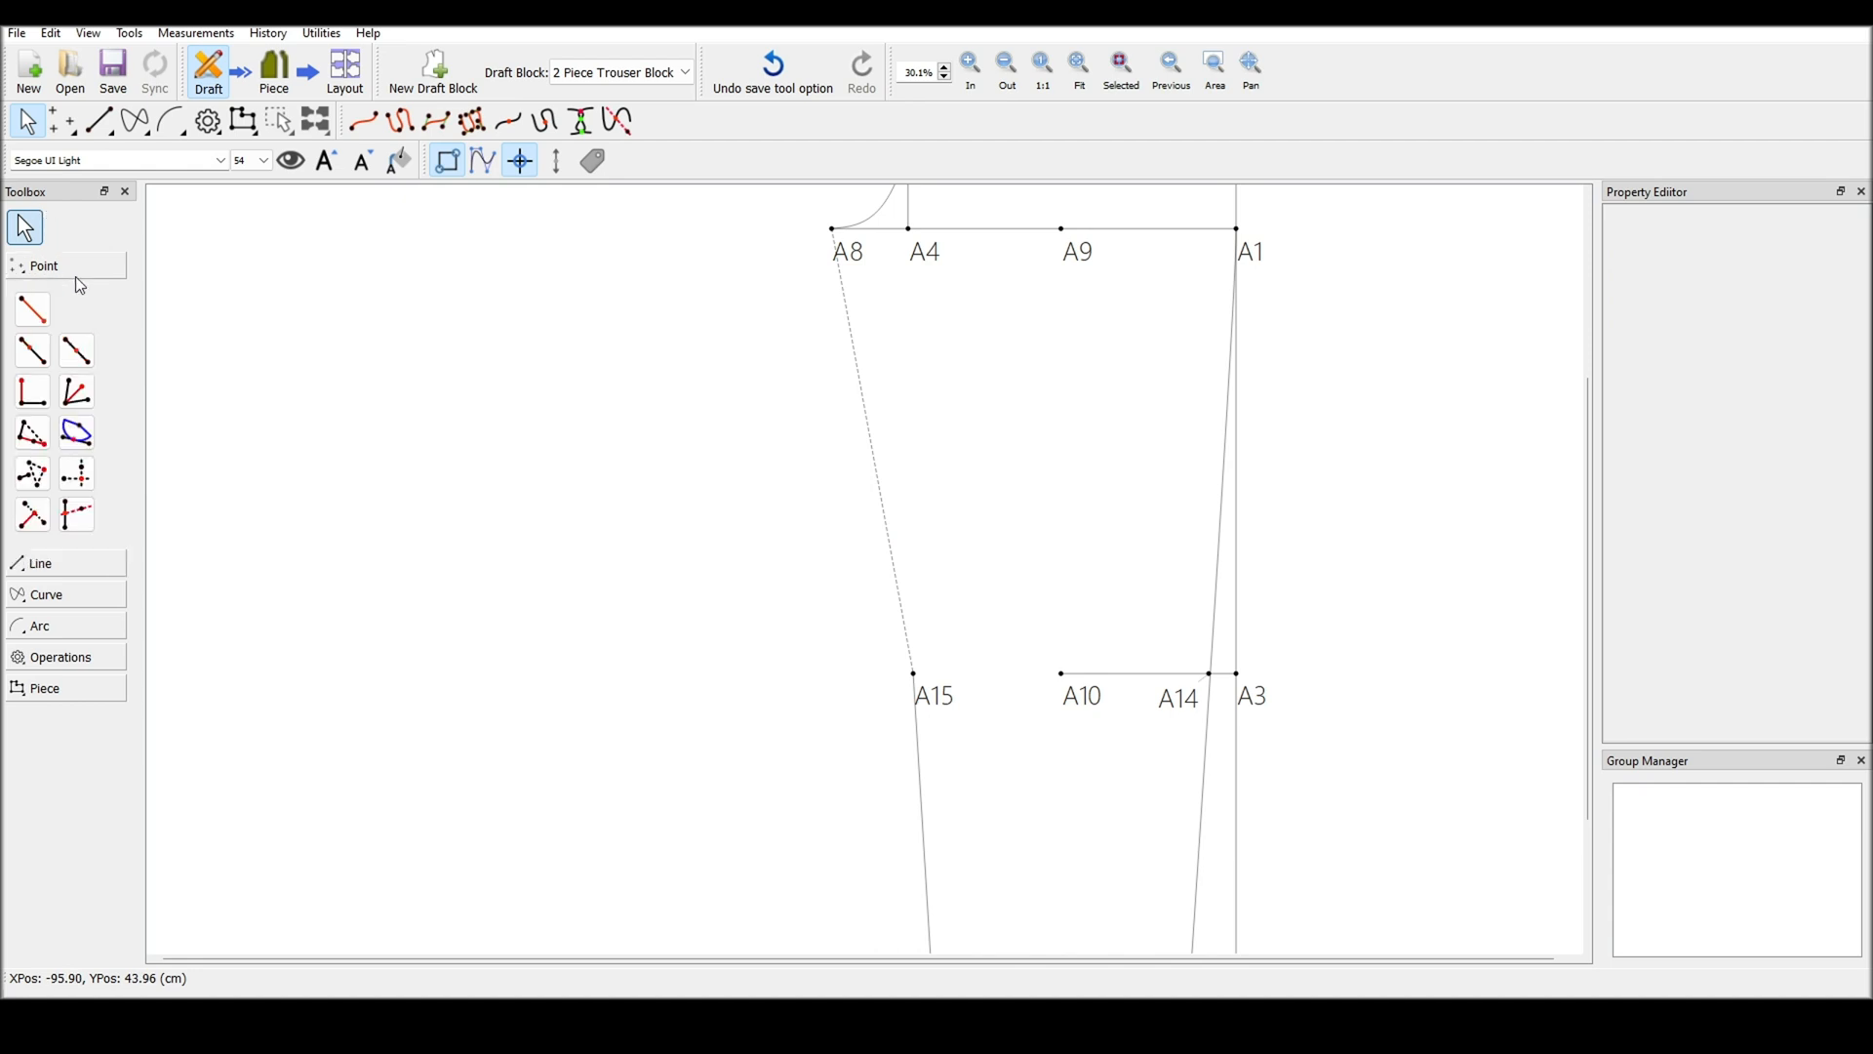
pyautogui.click(77, 350)
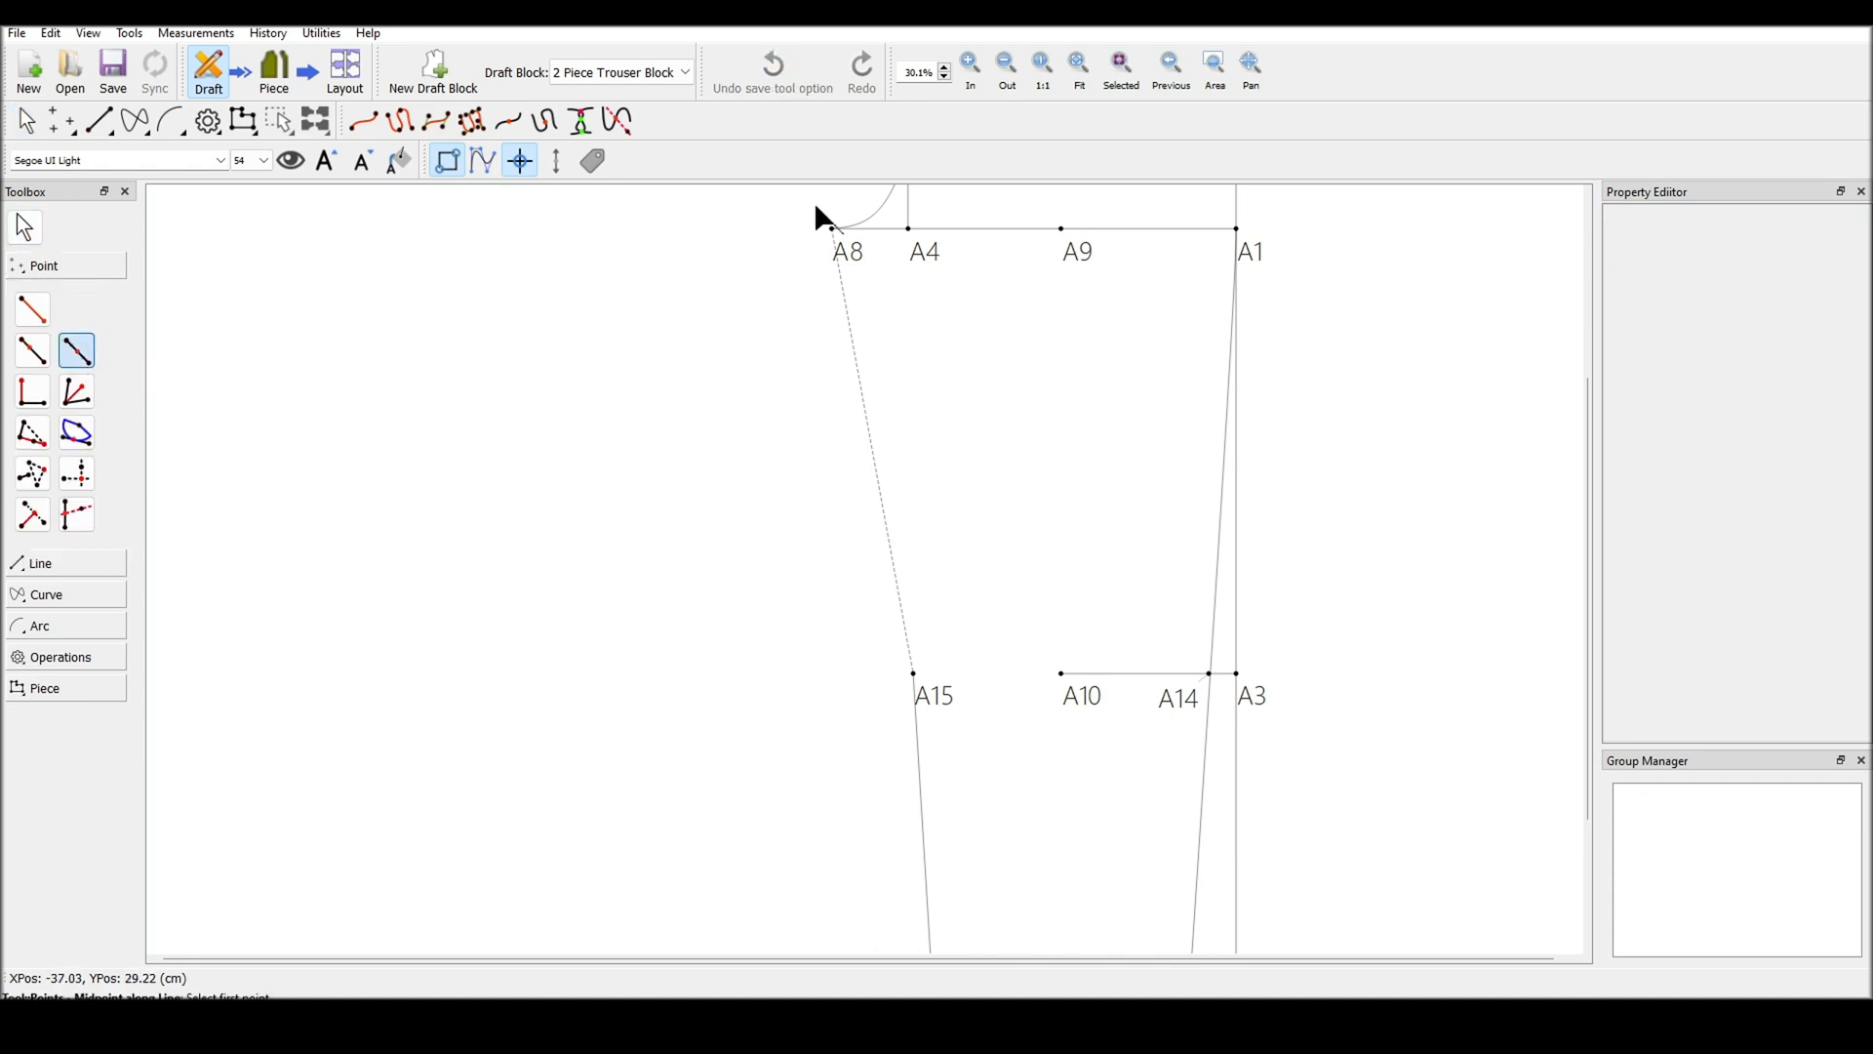
pyautogui.click(845, 262)
pyautogui.click(927, 697)
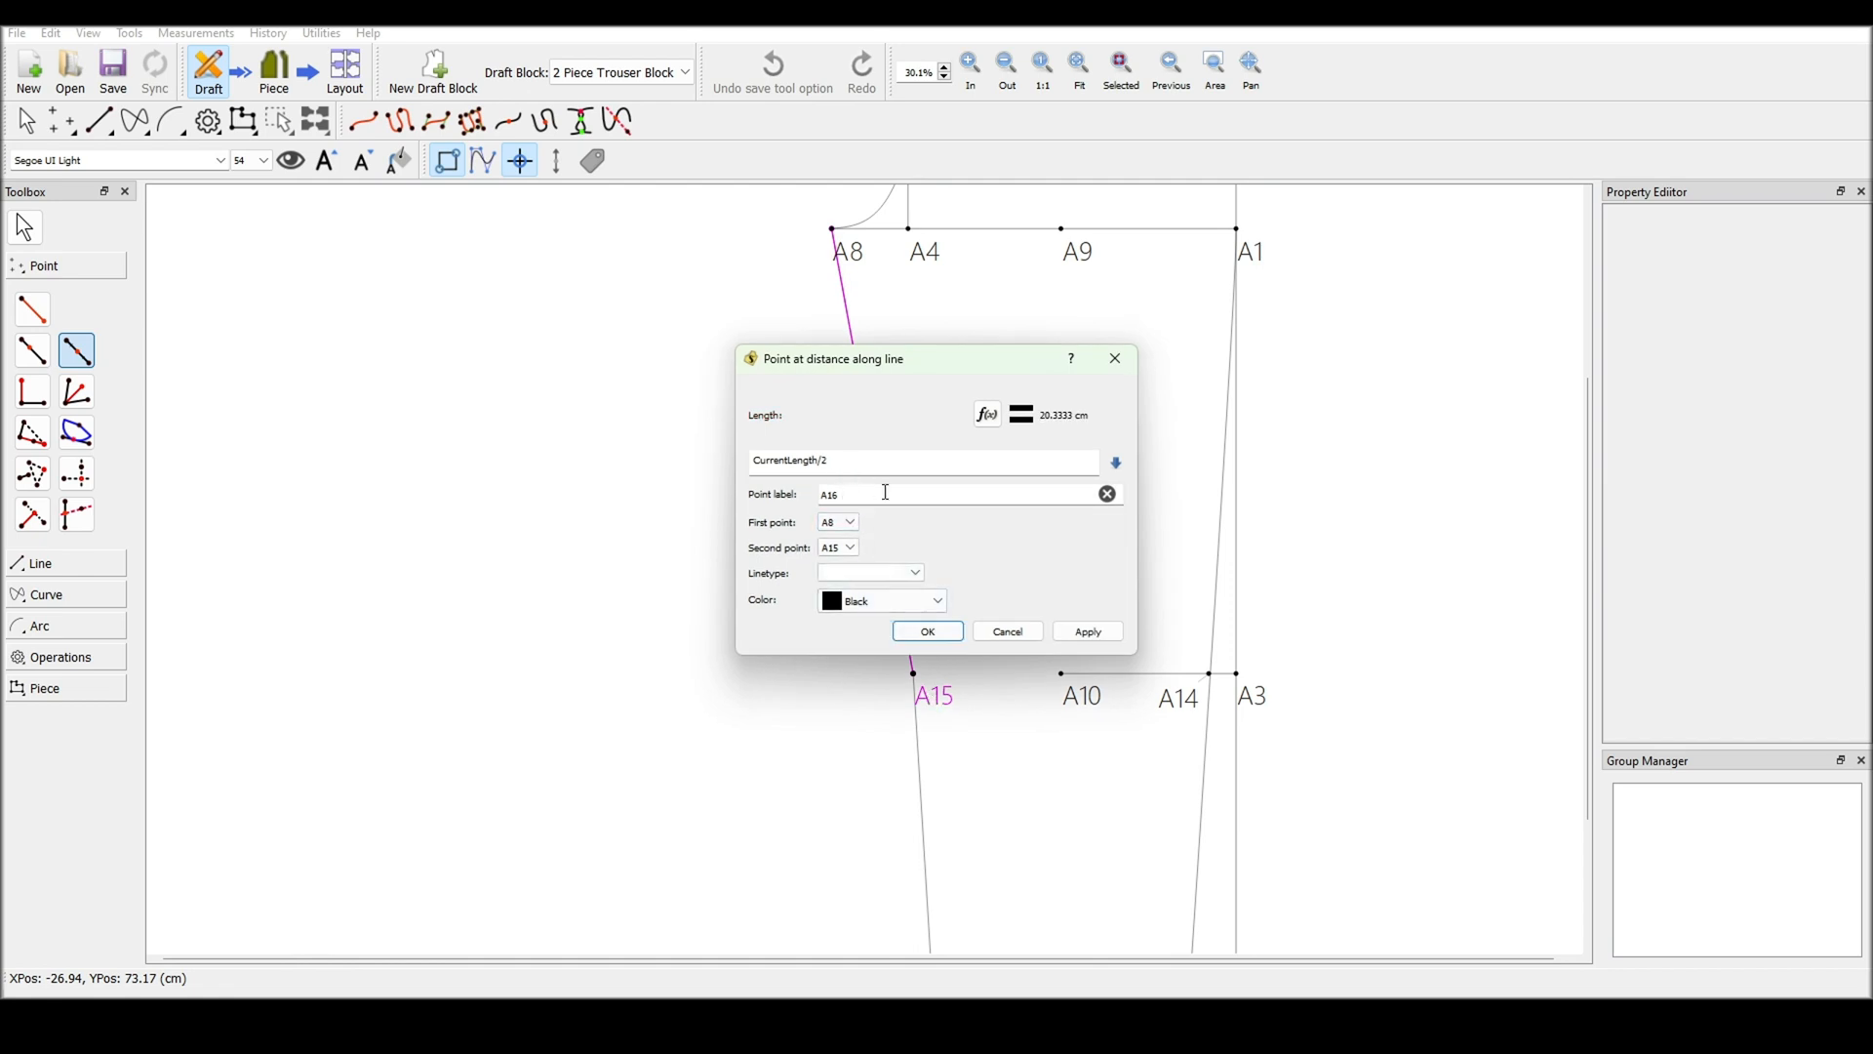
pyautogui.click(950, 635)
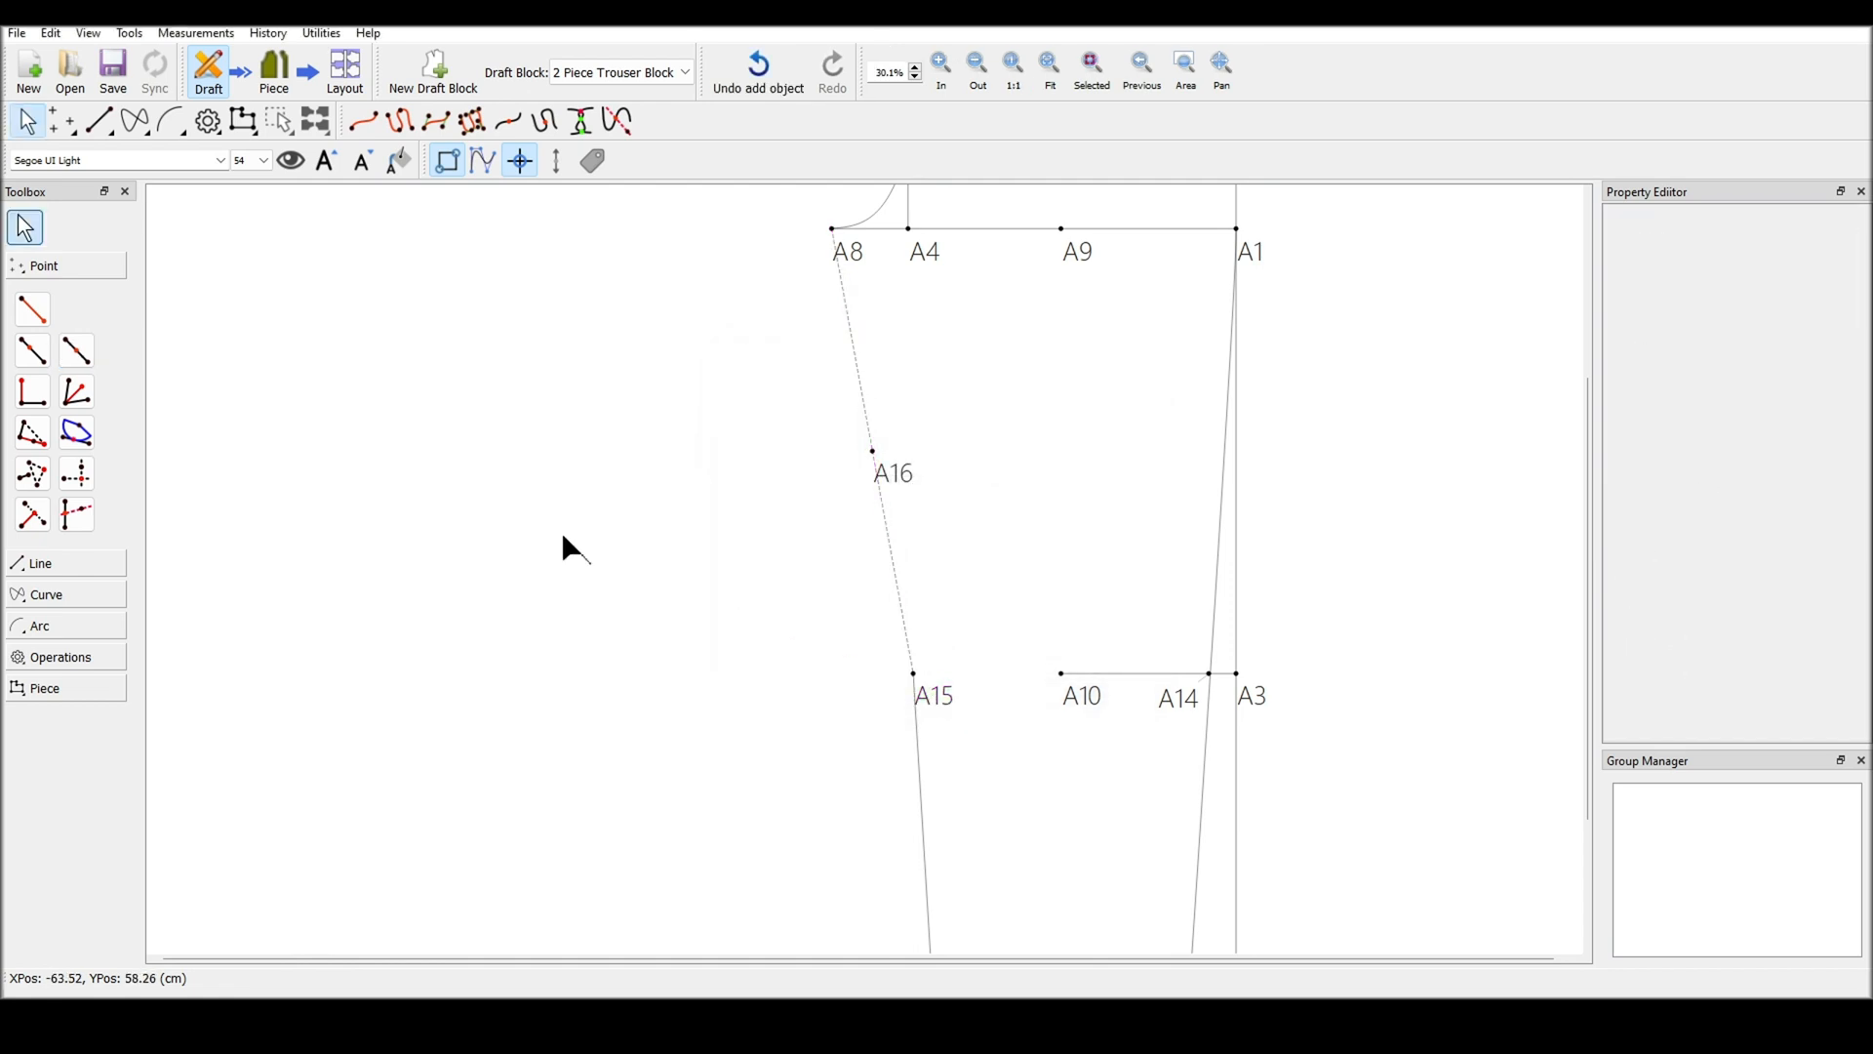
# Add a point 1 cm inward from A16 at an angle of about 9.8°, and move the two point labels apart
pyautogui.click(18, 315)
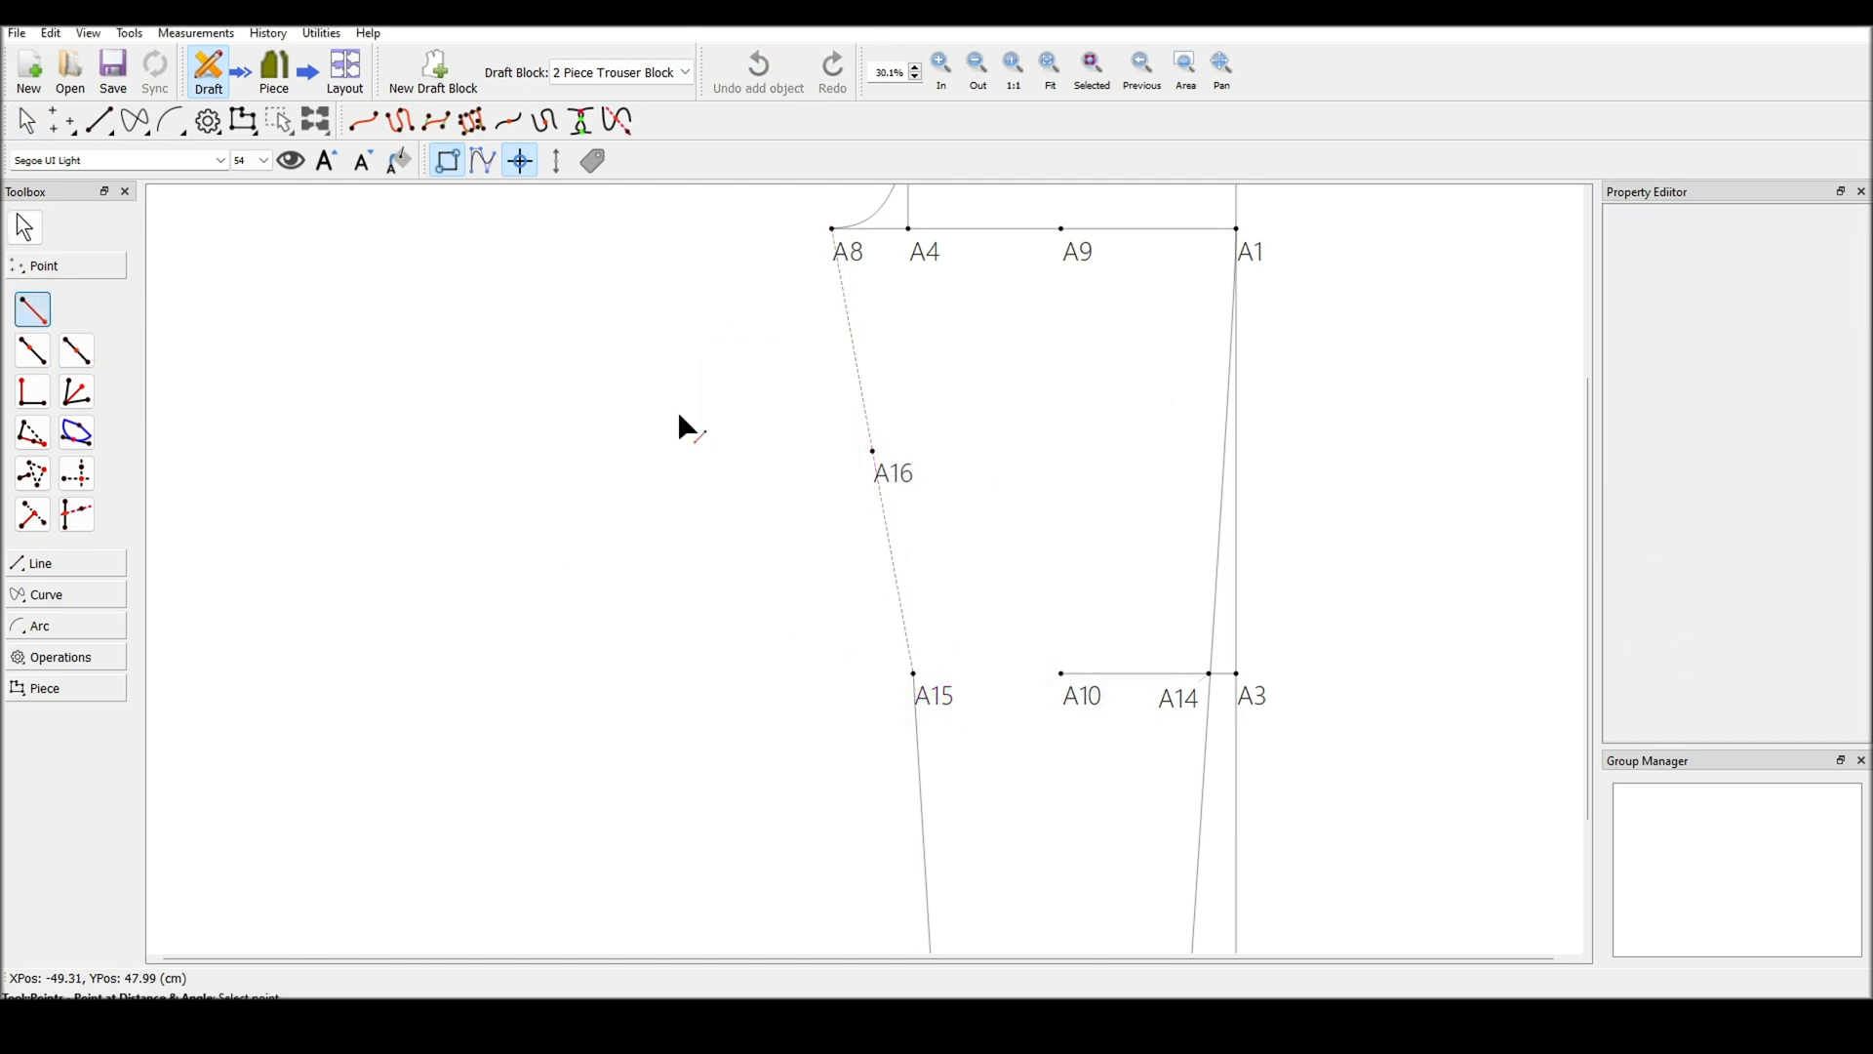
pyautogui.click(873, 451)
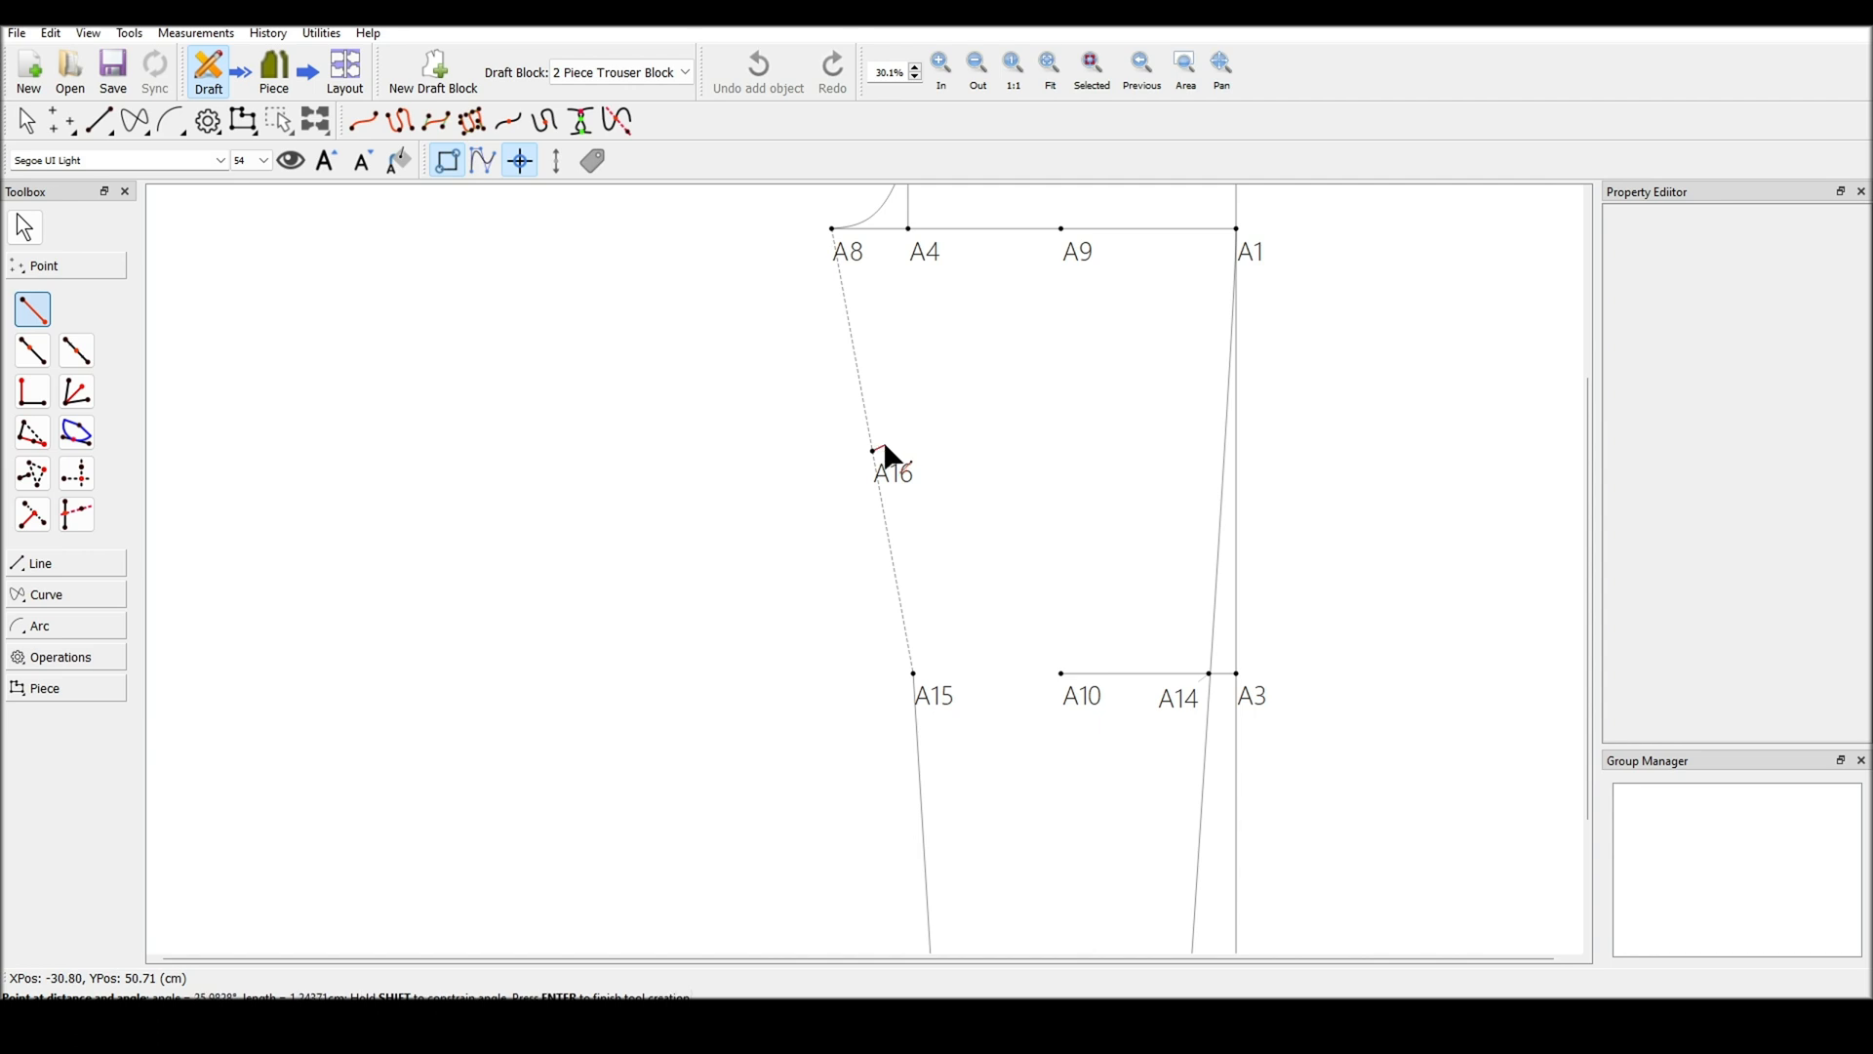
pyautogui.click(890, 460)
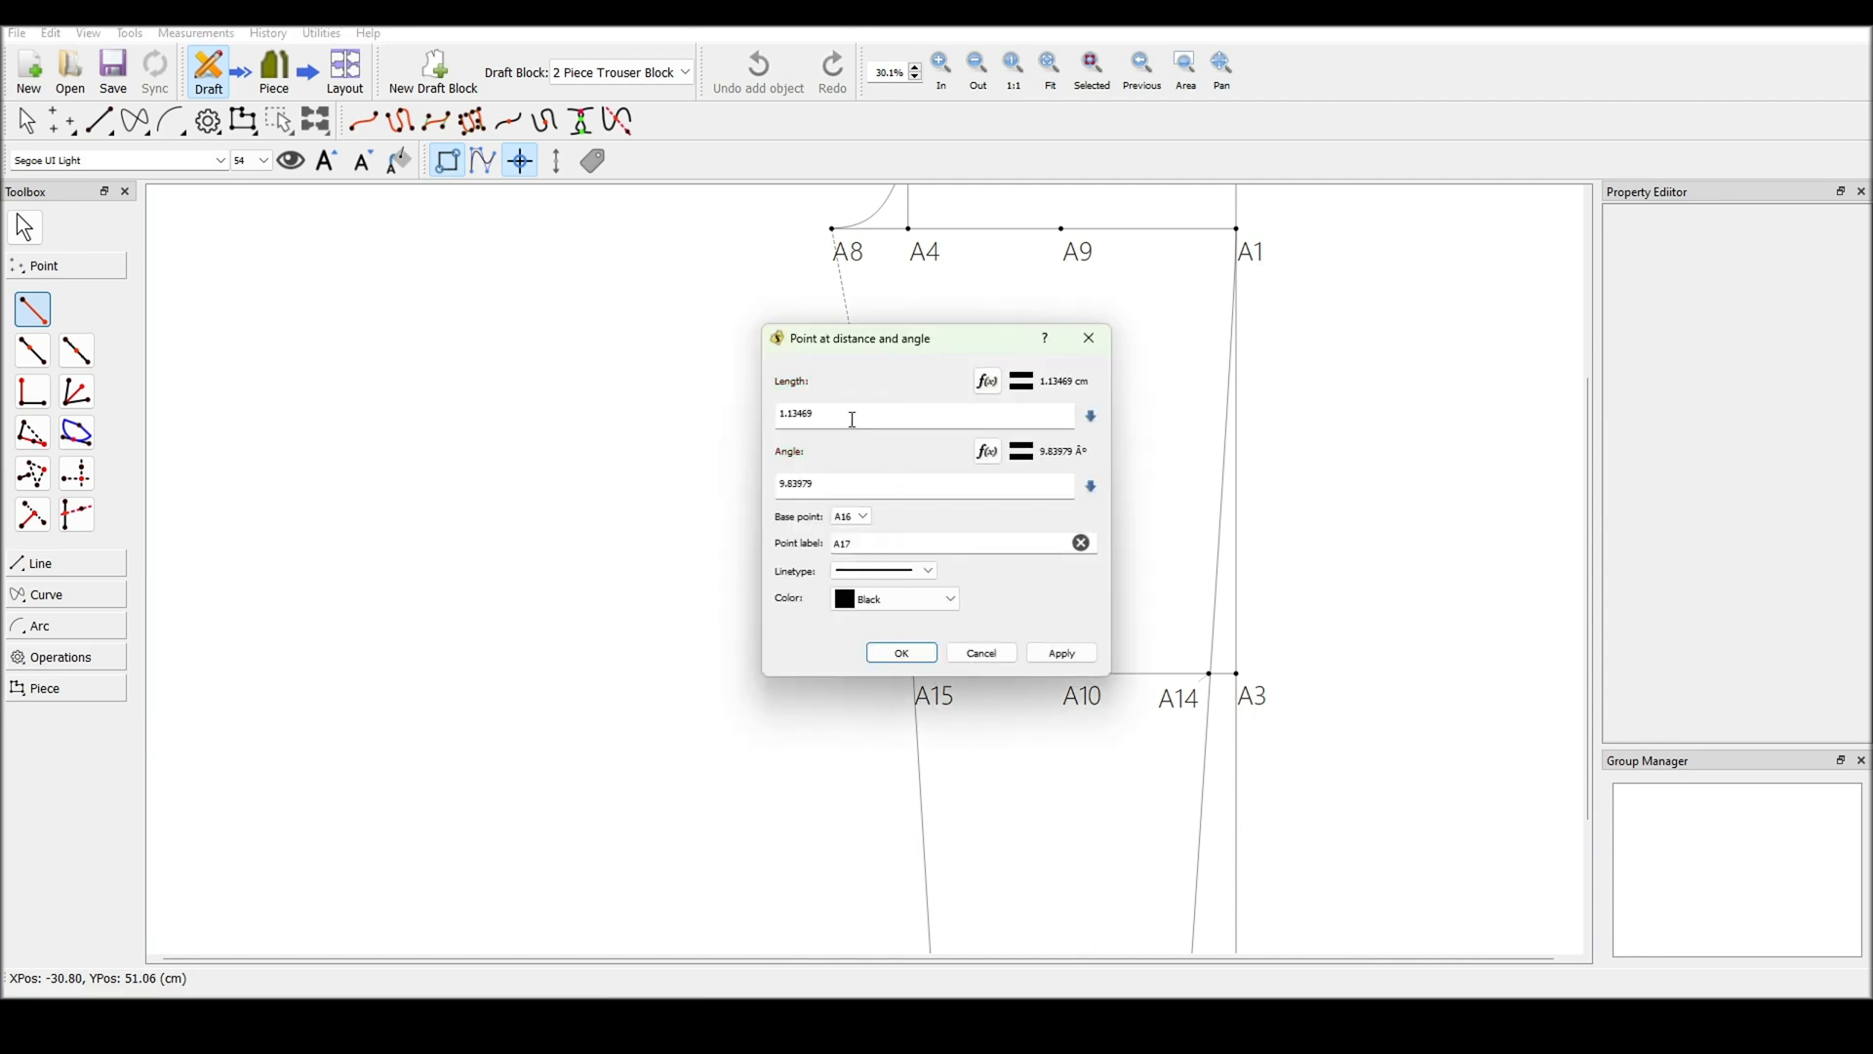
pyautogui.write('1')
pyautogui.click(896, 653)
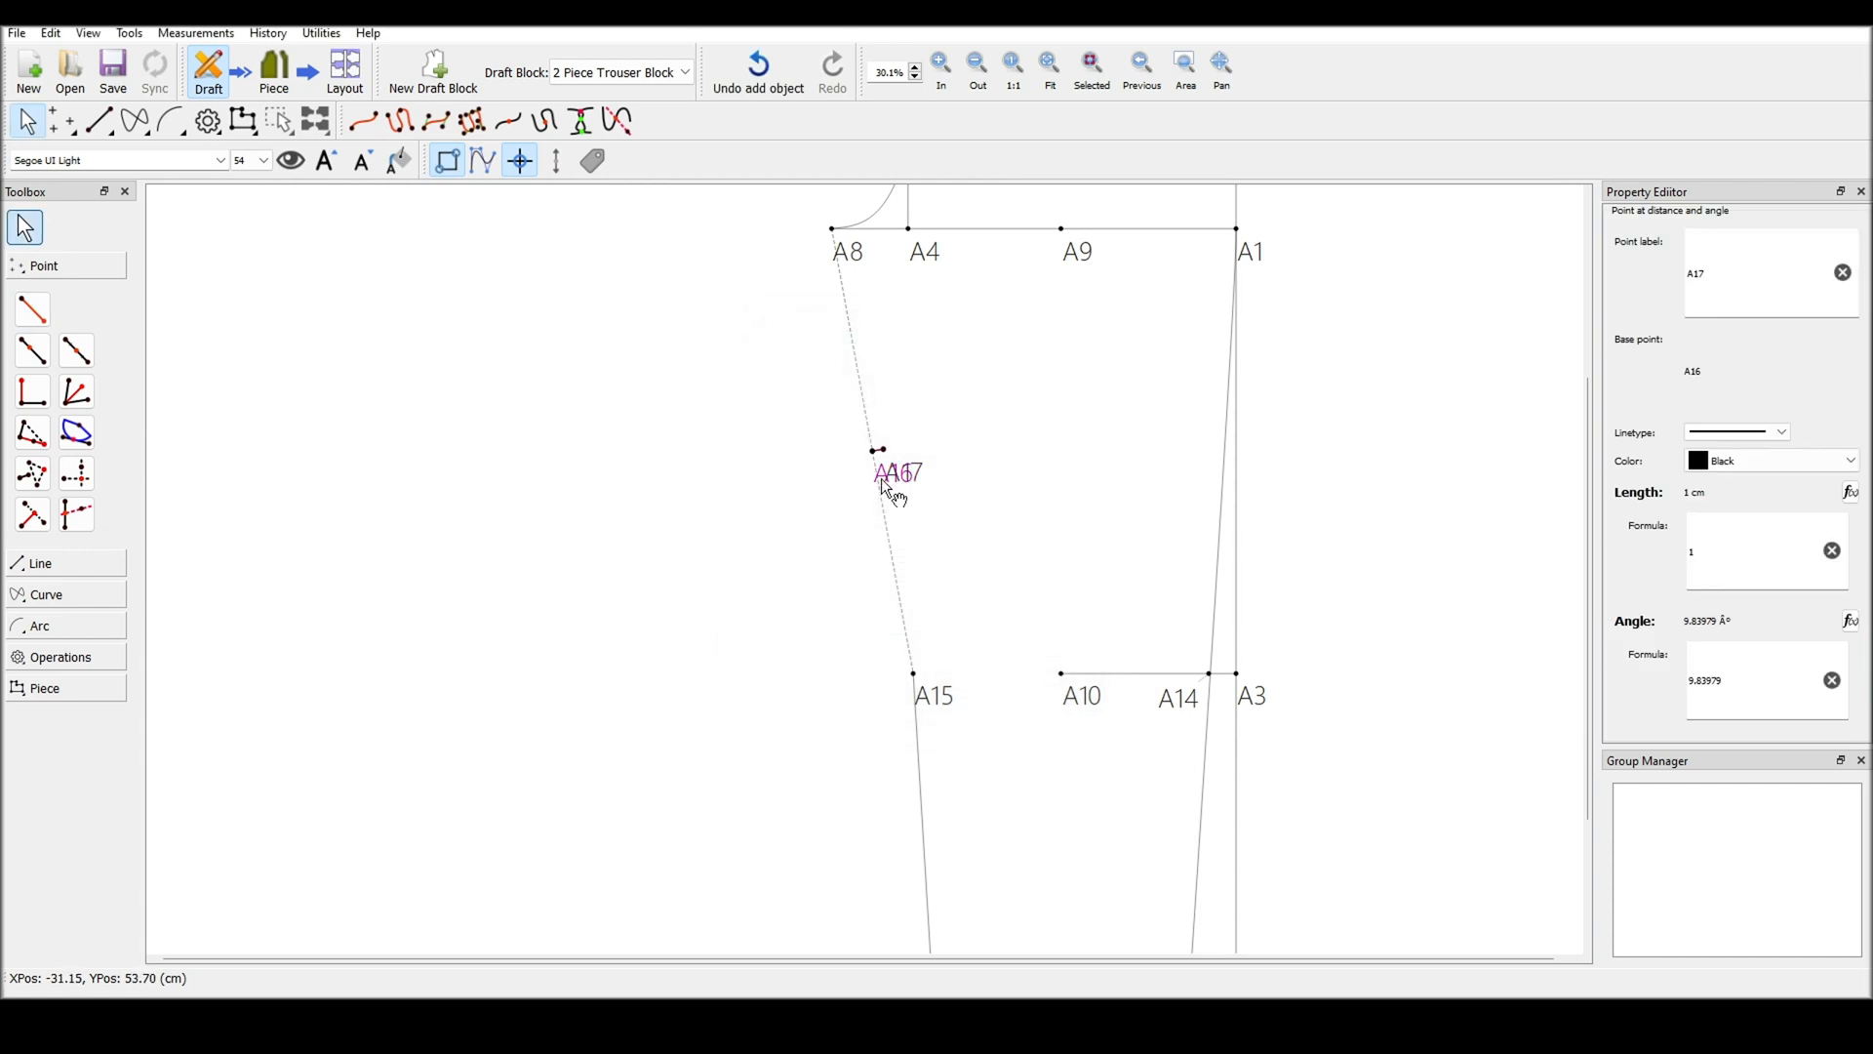
pyautogui.moveTo(881, 478); pyautogui.dragTo(828, 480)
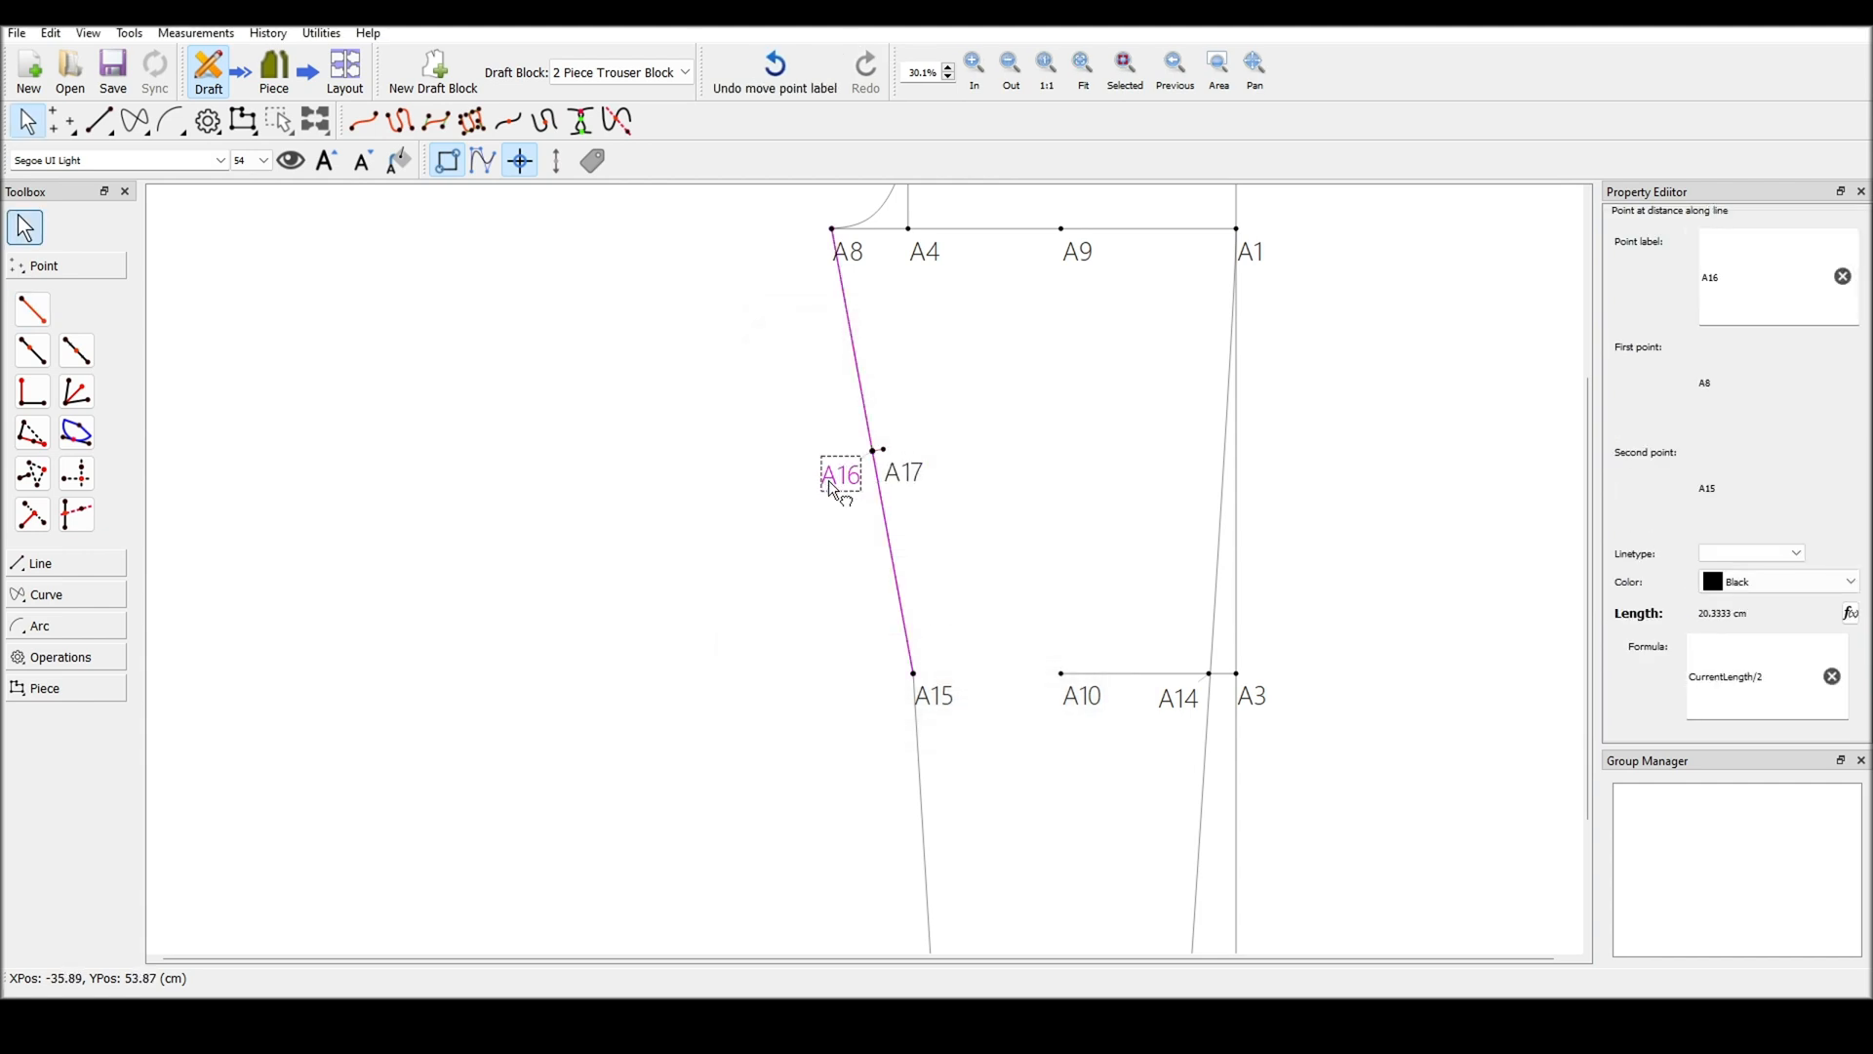
pyautogui.click(903, 470)
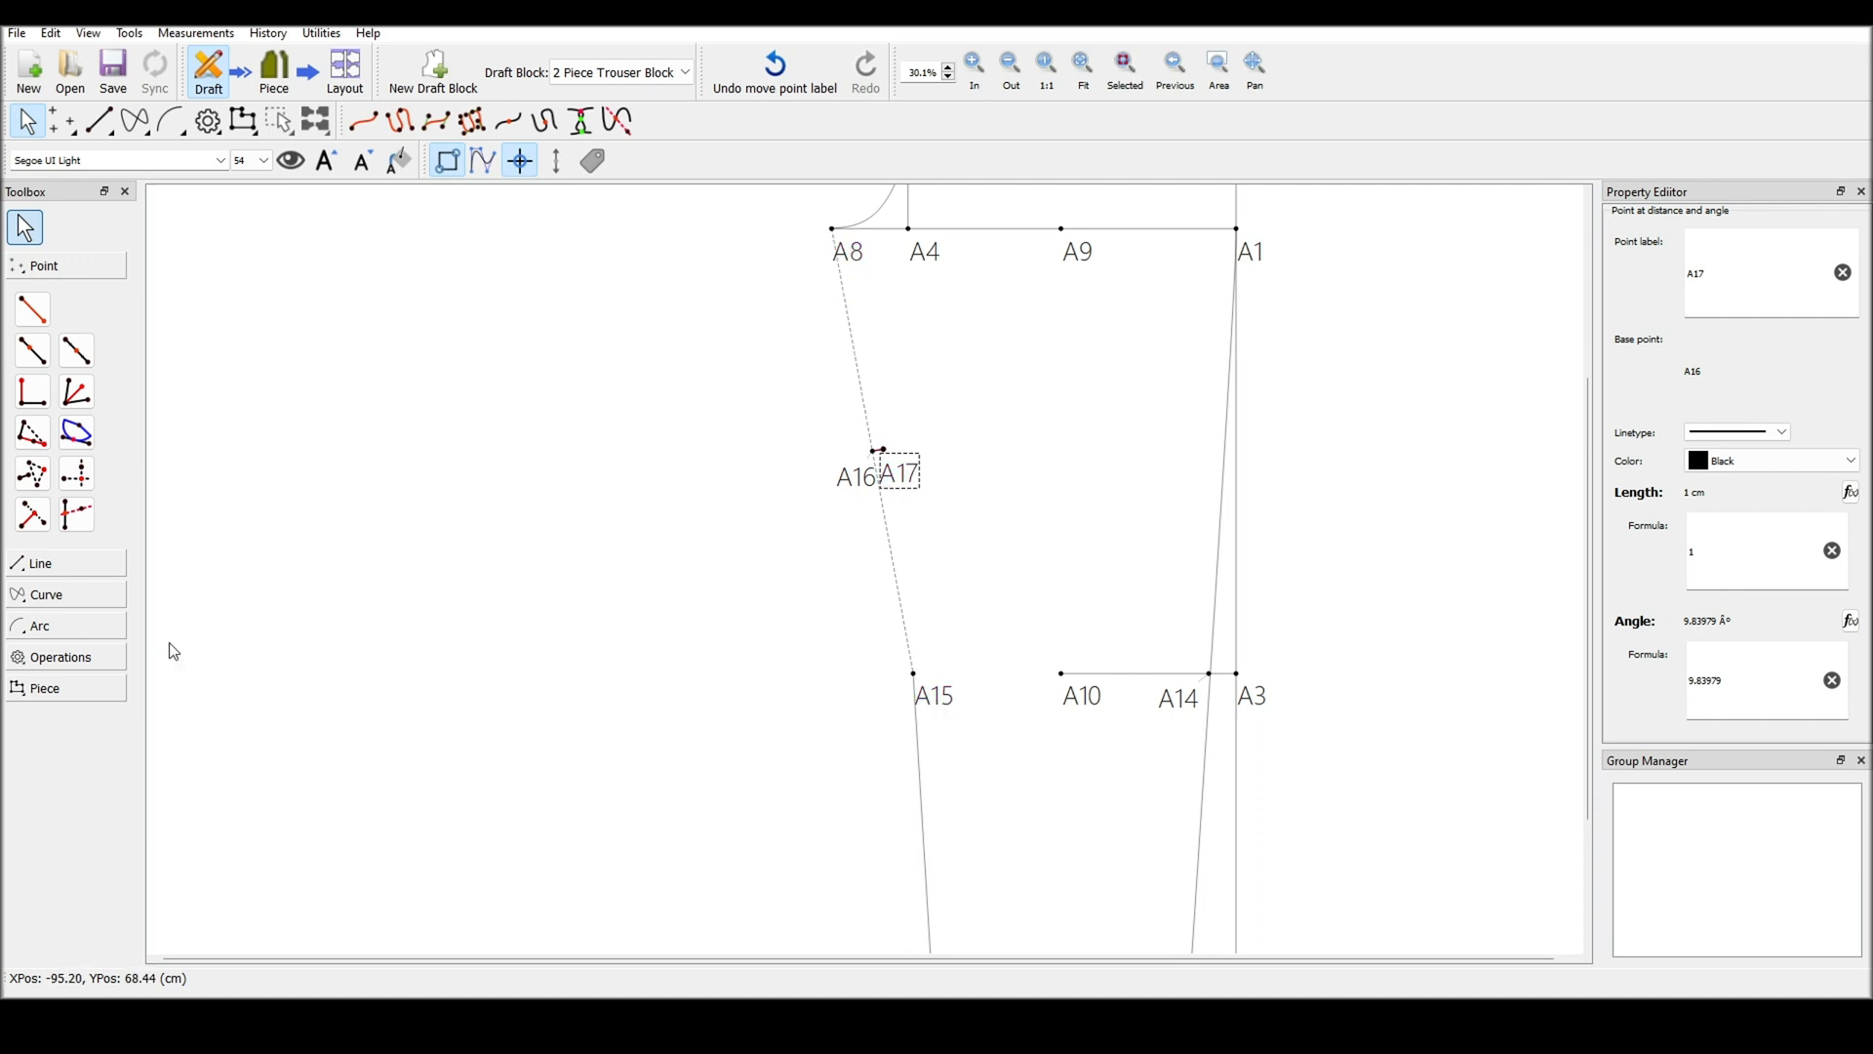
# Draw a curve from A8 to A15 for the upper inner leg, shaping it to pass through A17
pyautogui.click(72, 596)
pyautogui.click(32, 372)
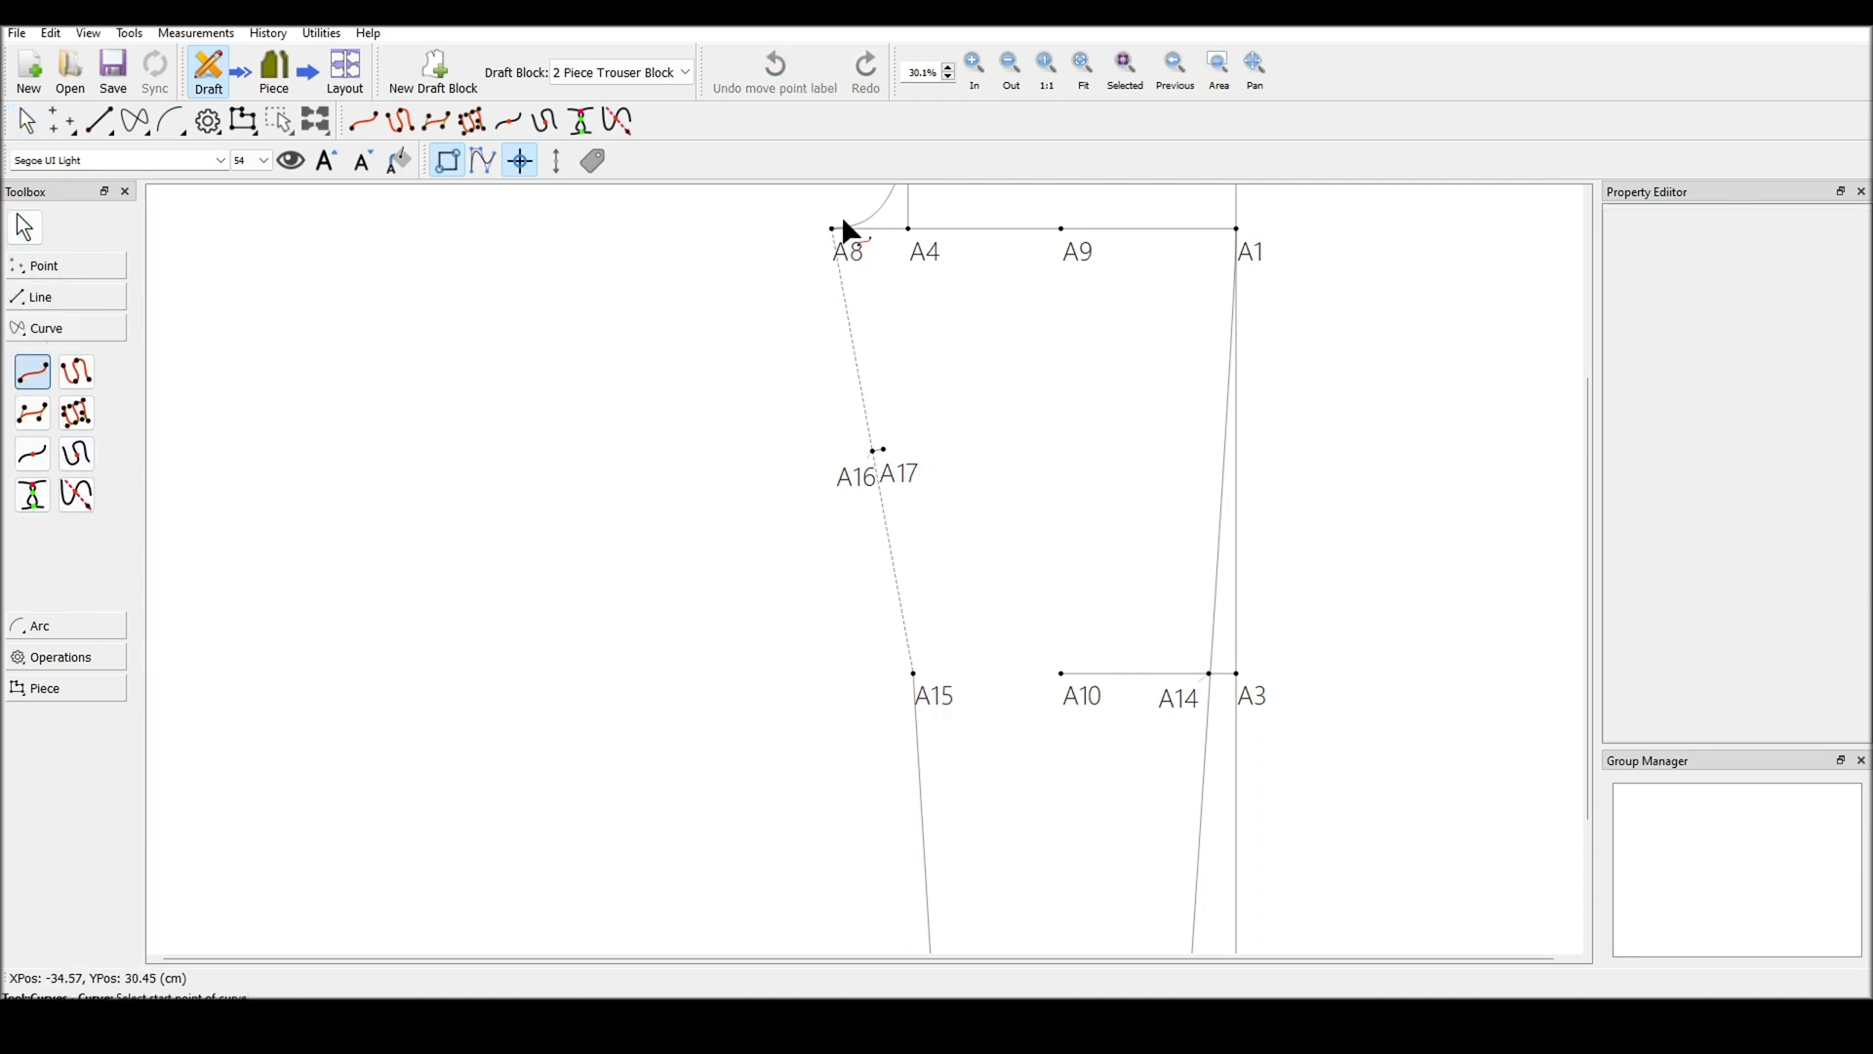
pyautogui.click(834, 230)
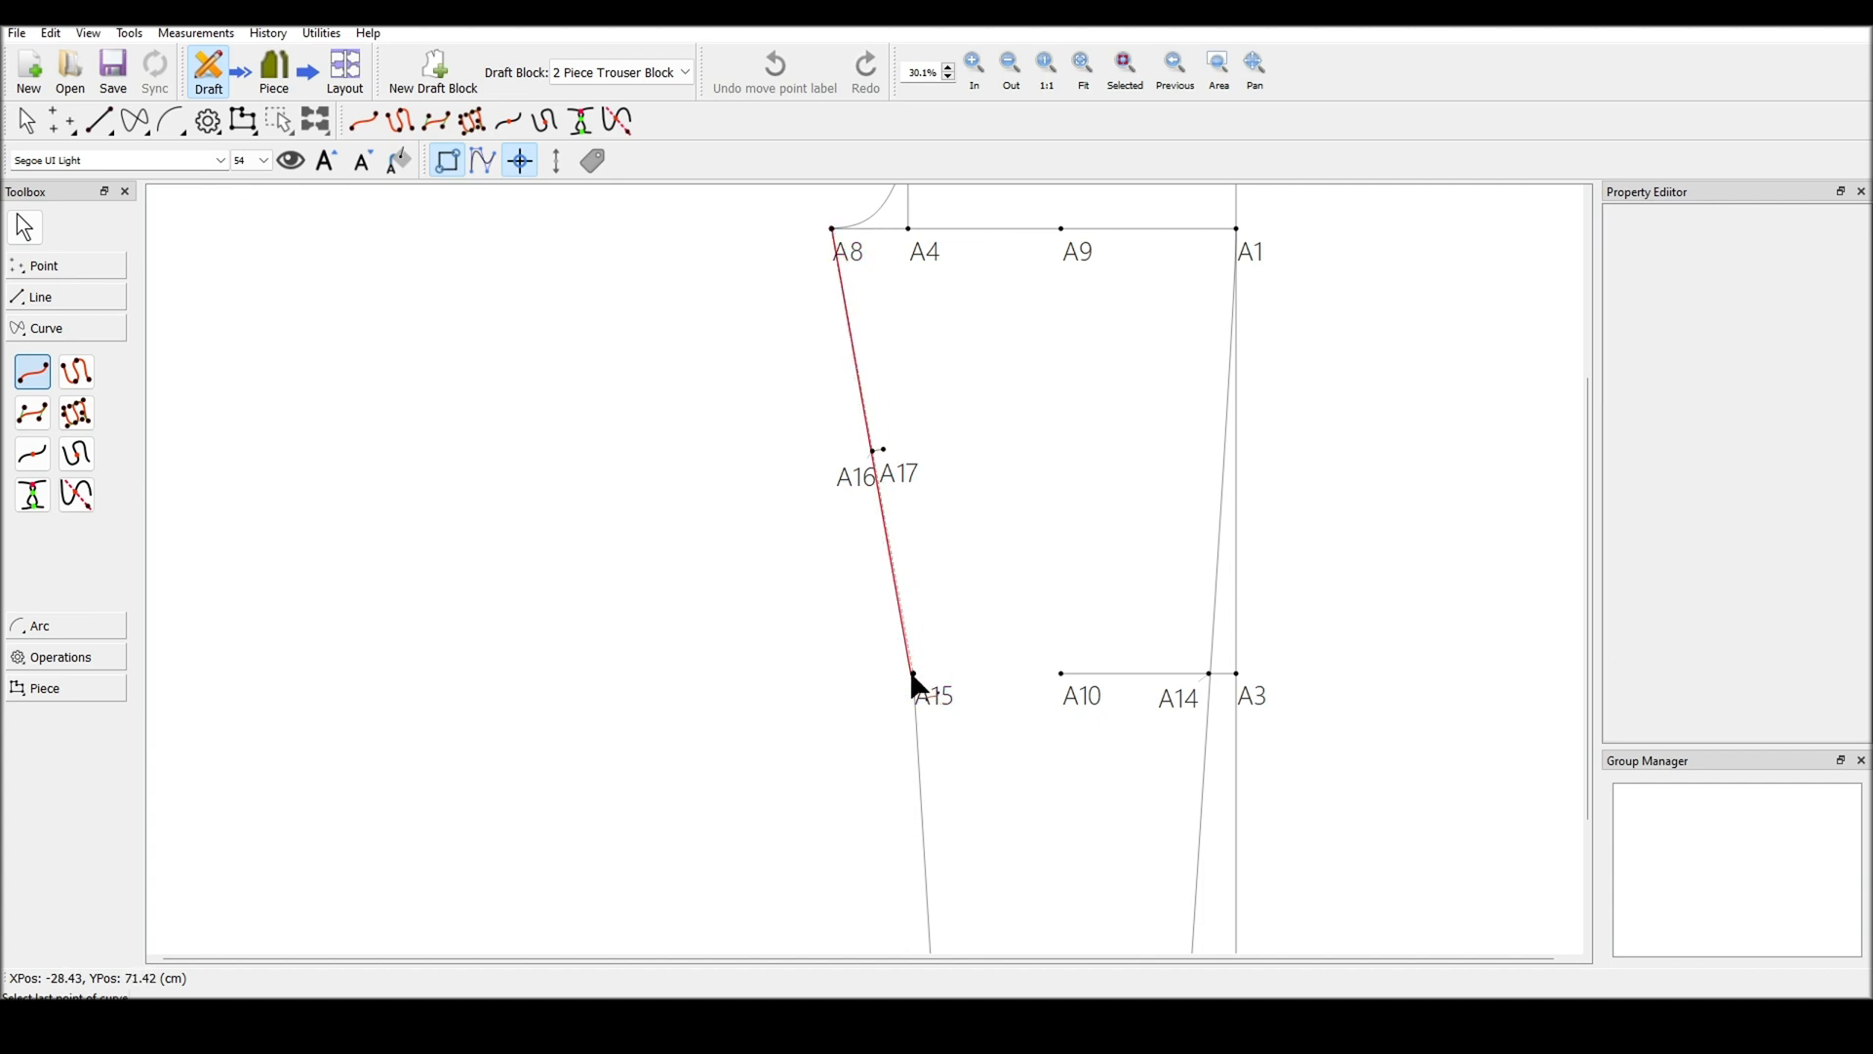
pyautogui.moveTo(914, 675); pyautogui.dragTo(920, 836)
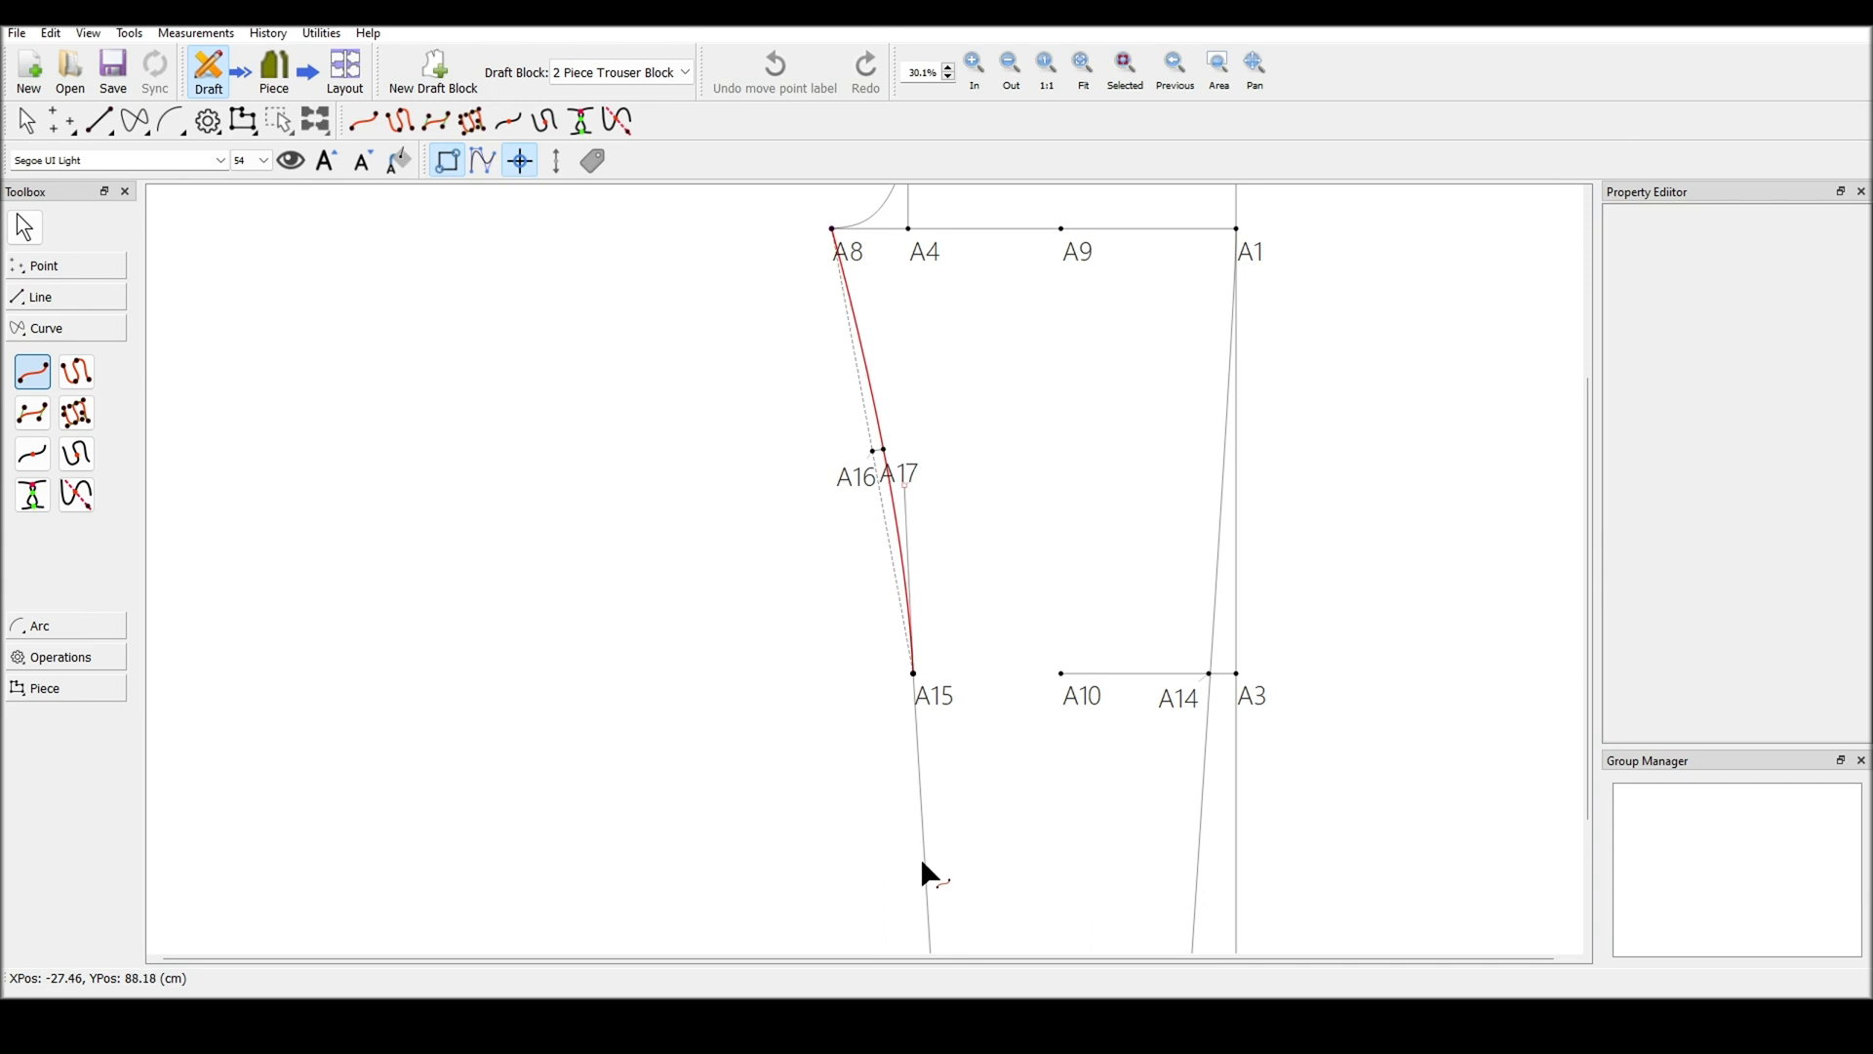
pyautogui.moveTo(921, 858); pyautogui.dragTo(922, 860)
pyautogui.click(992, 609)
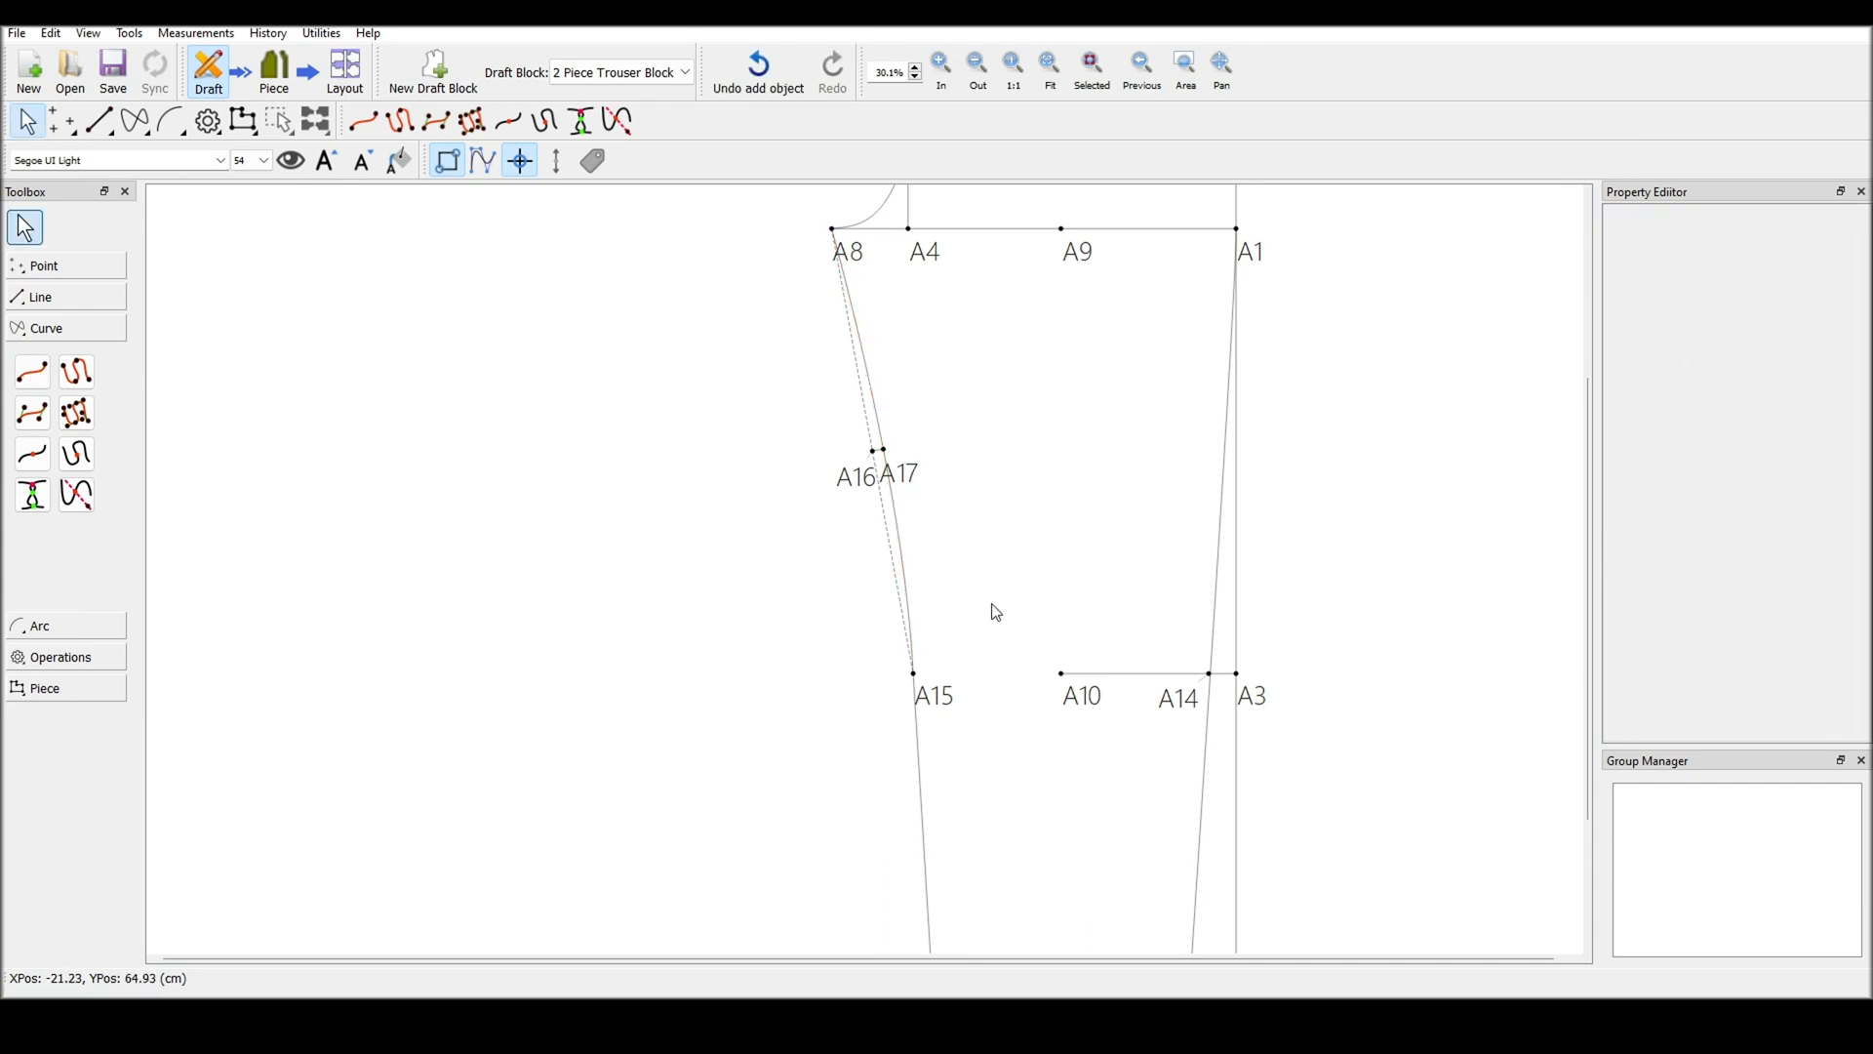
# Delete the guide points A17 and A16 beside the inner leg curve
pyautogui.click(867, 483)
pyautogui.click(912, 473)
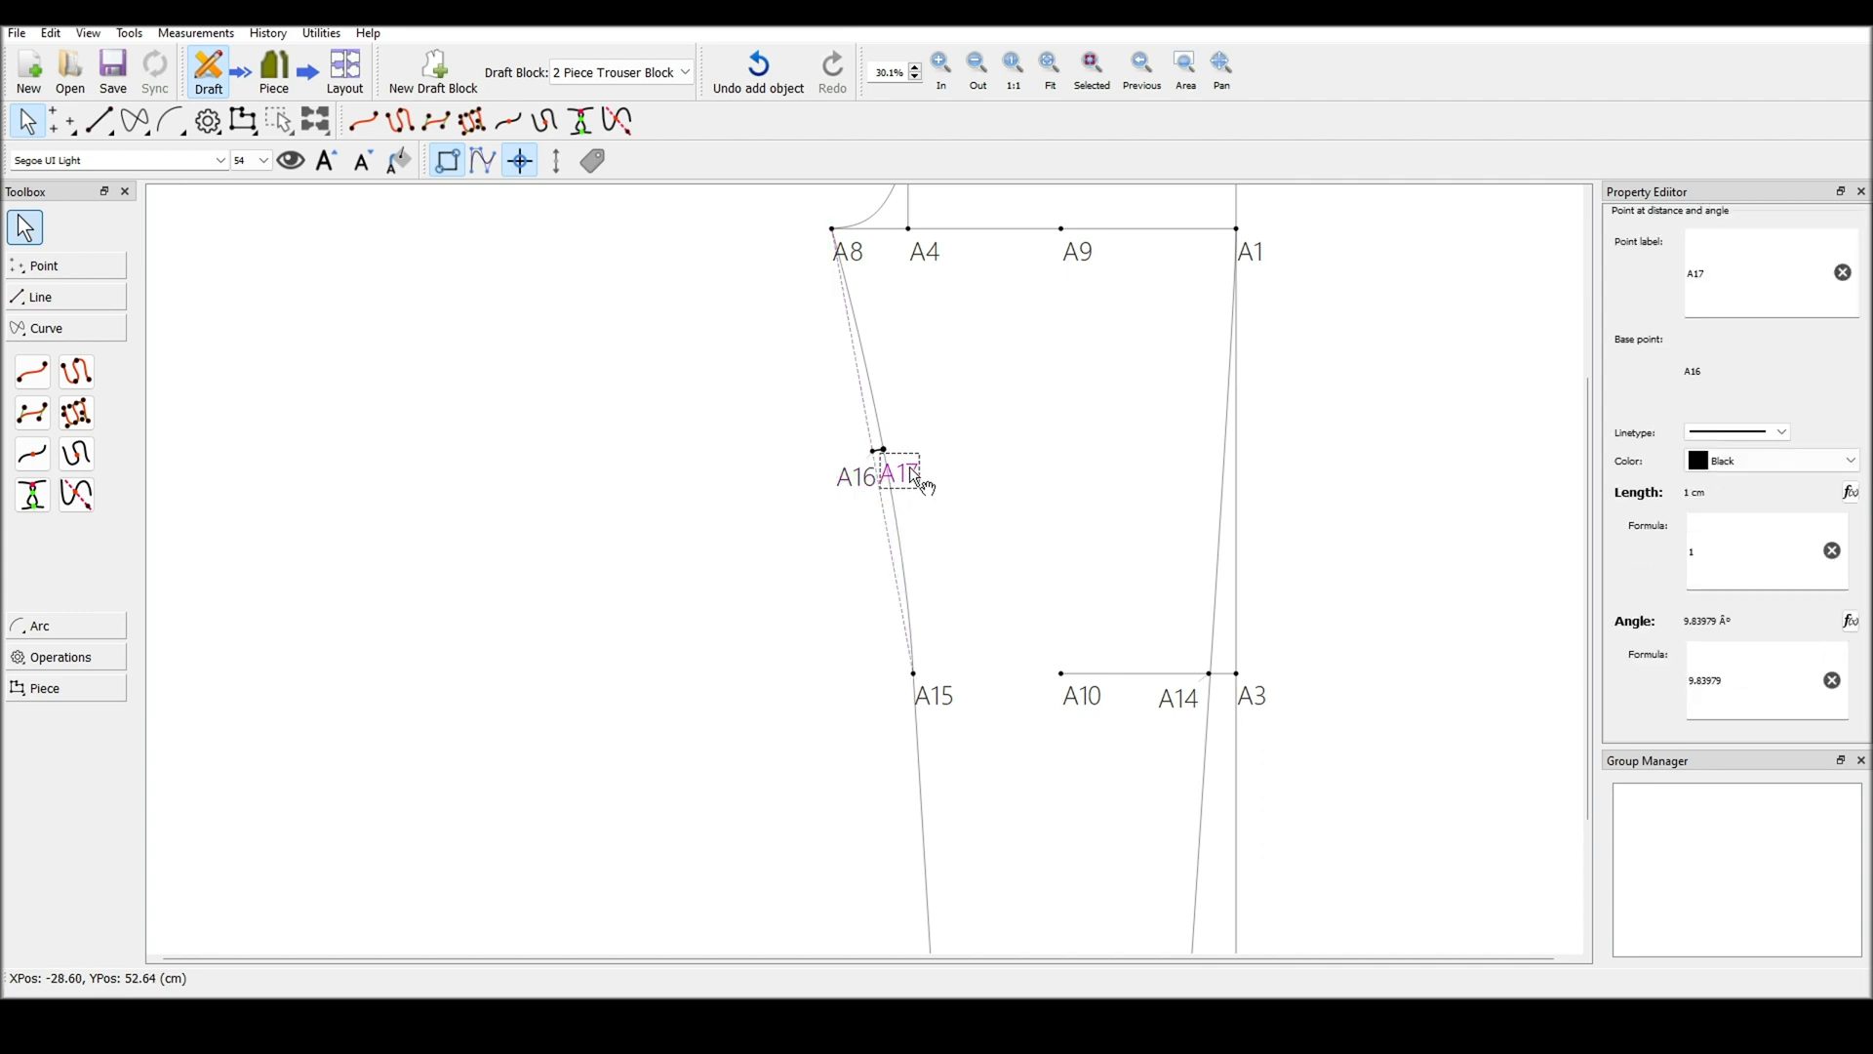
pyautogui.press('Delete')
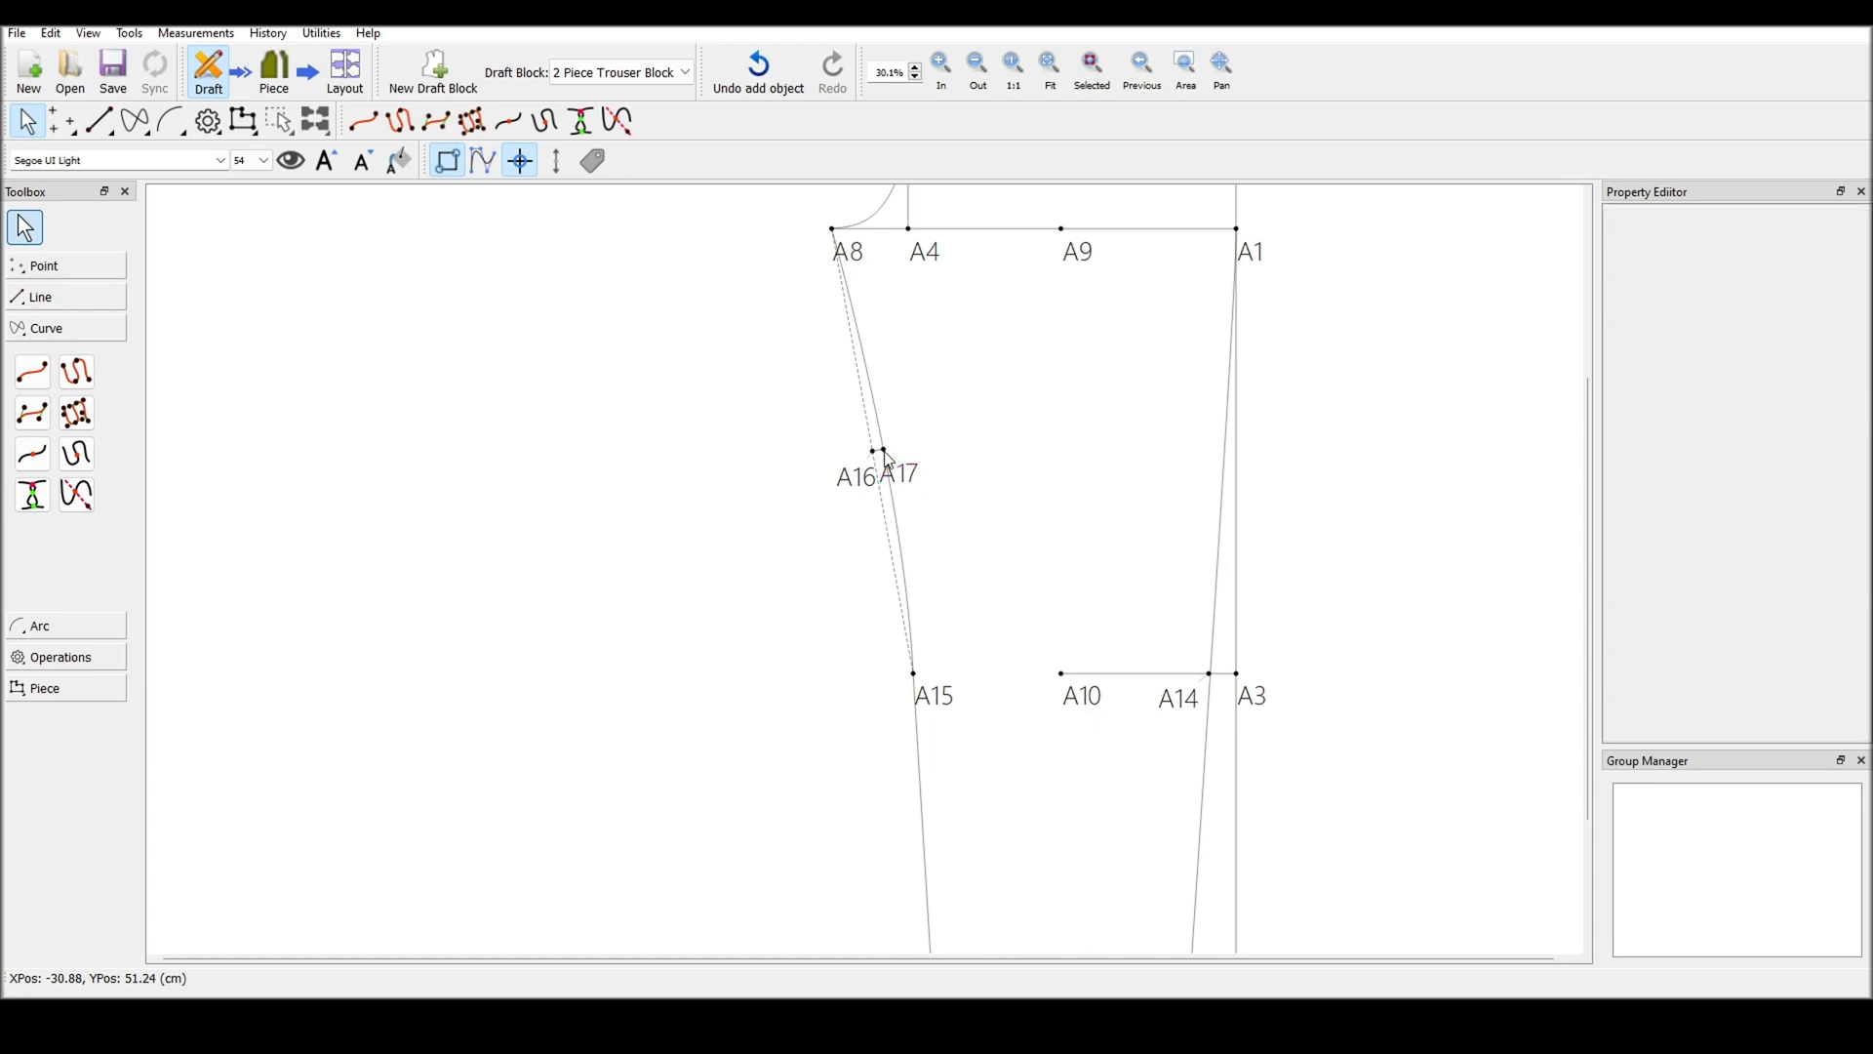
pyautogui.click(979, 548)
pyautogui.click(875, 460)
pyautogui.press('Delete')
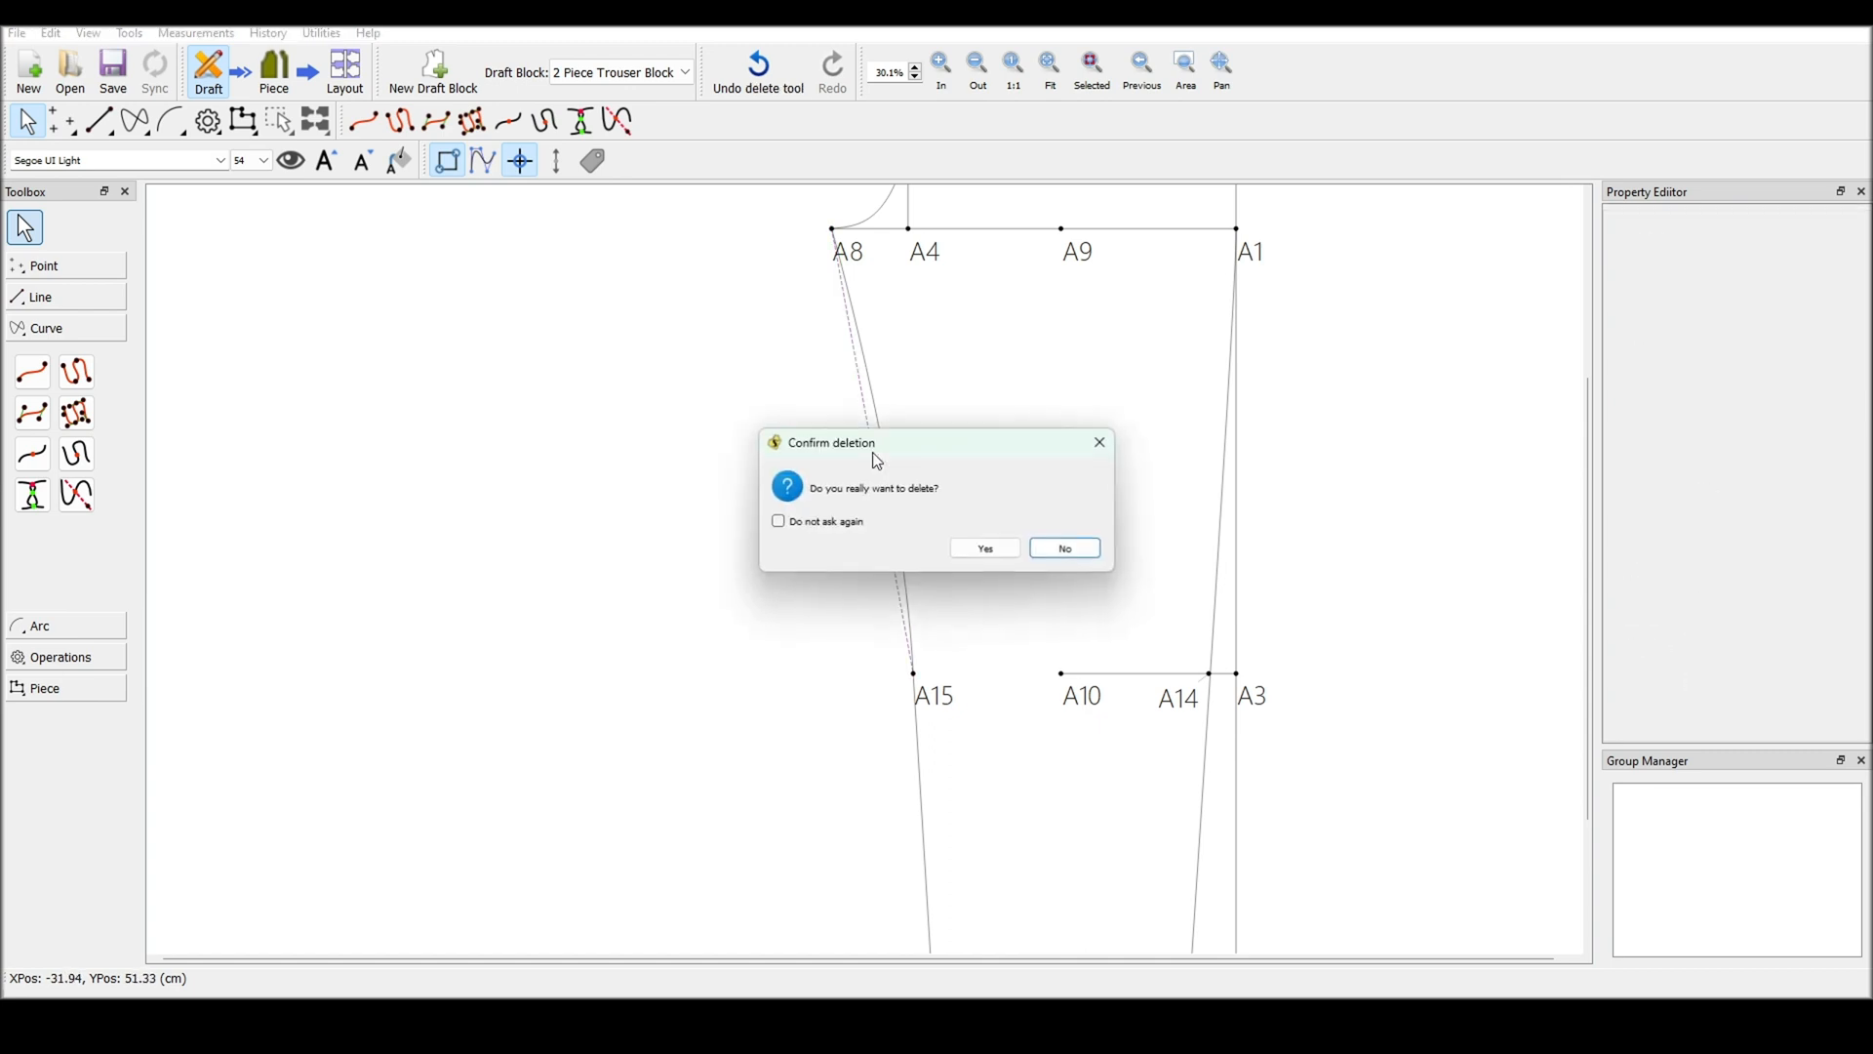
pyautogui.click(964, 552)
# Draw a straight line from A6 to A along the waist
pyautogui.scroll(-5, 1156, 249)
pyautogui.scroll(6, 1153, 256)
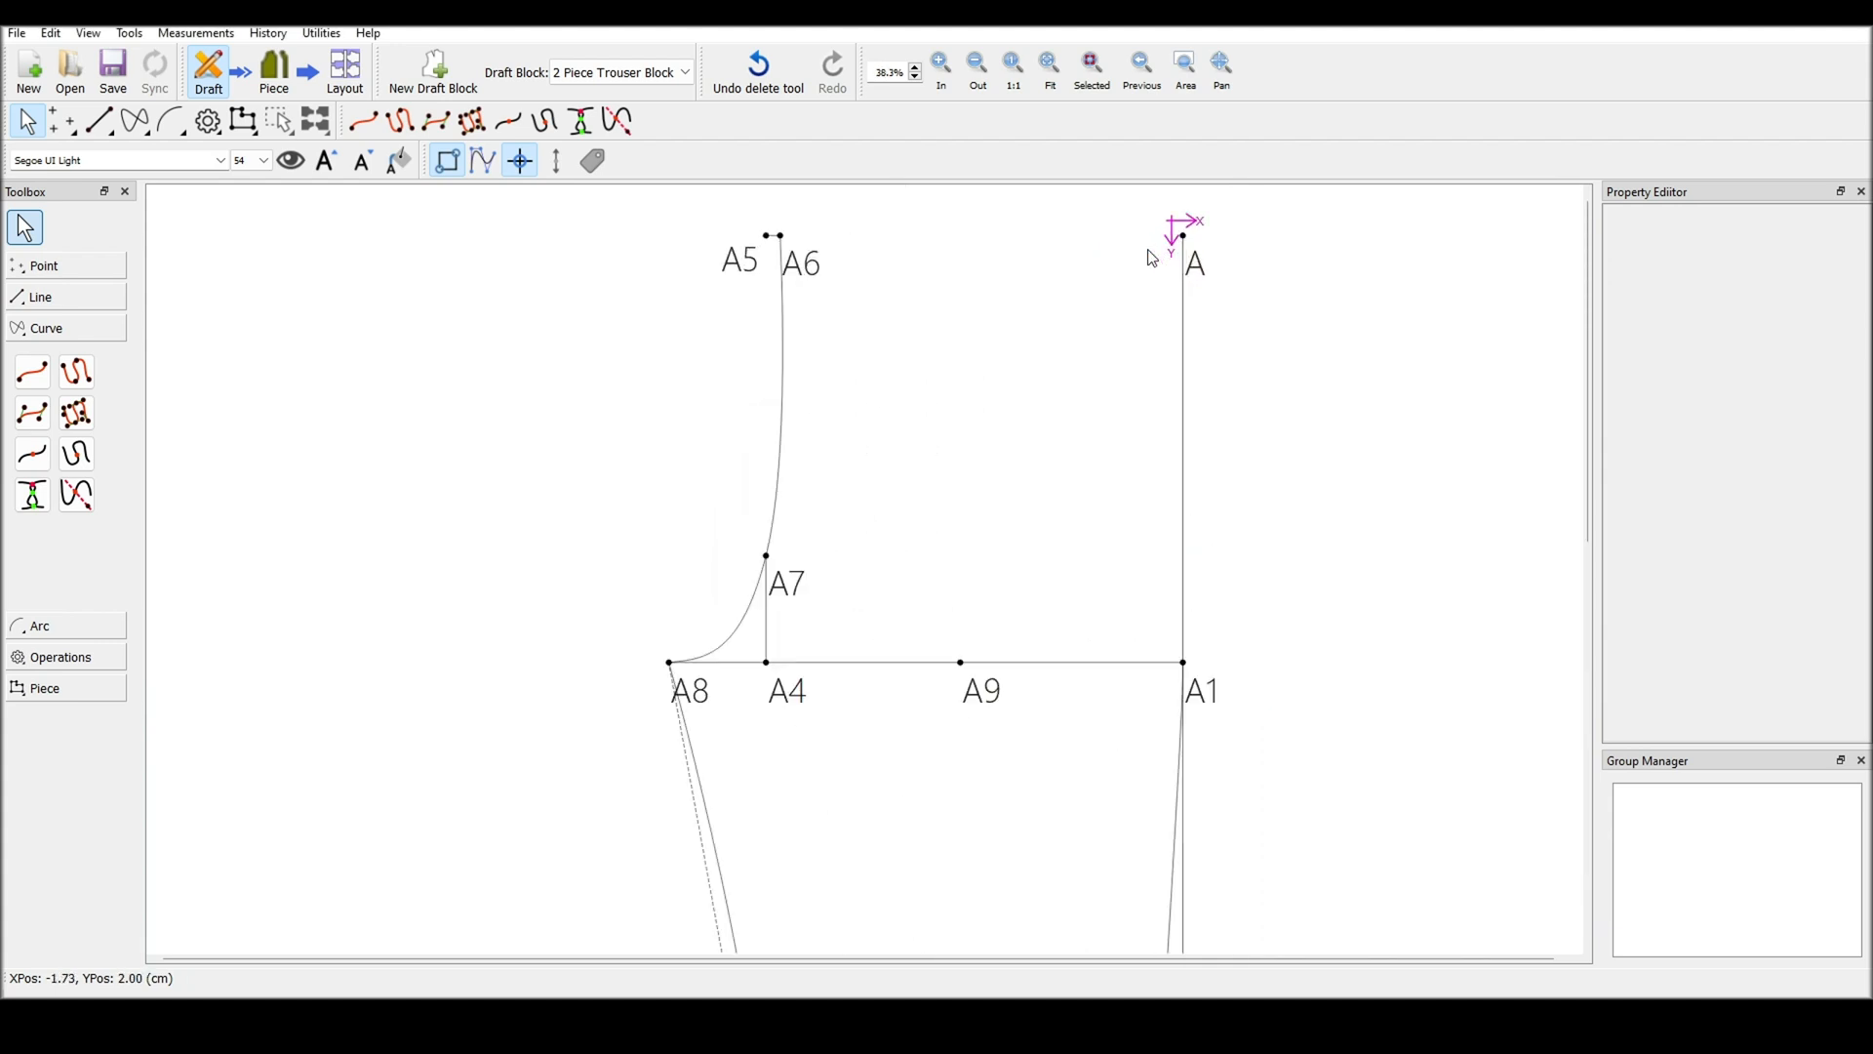
pyautogui.scroll(5, 1147, 262)
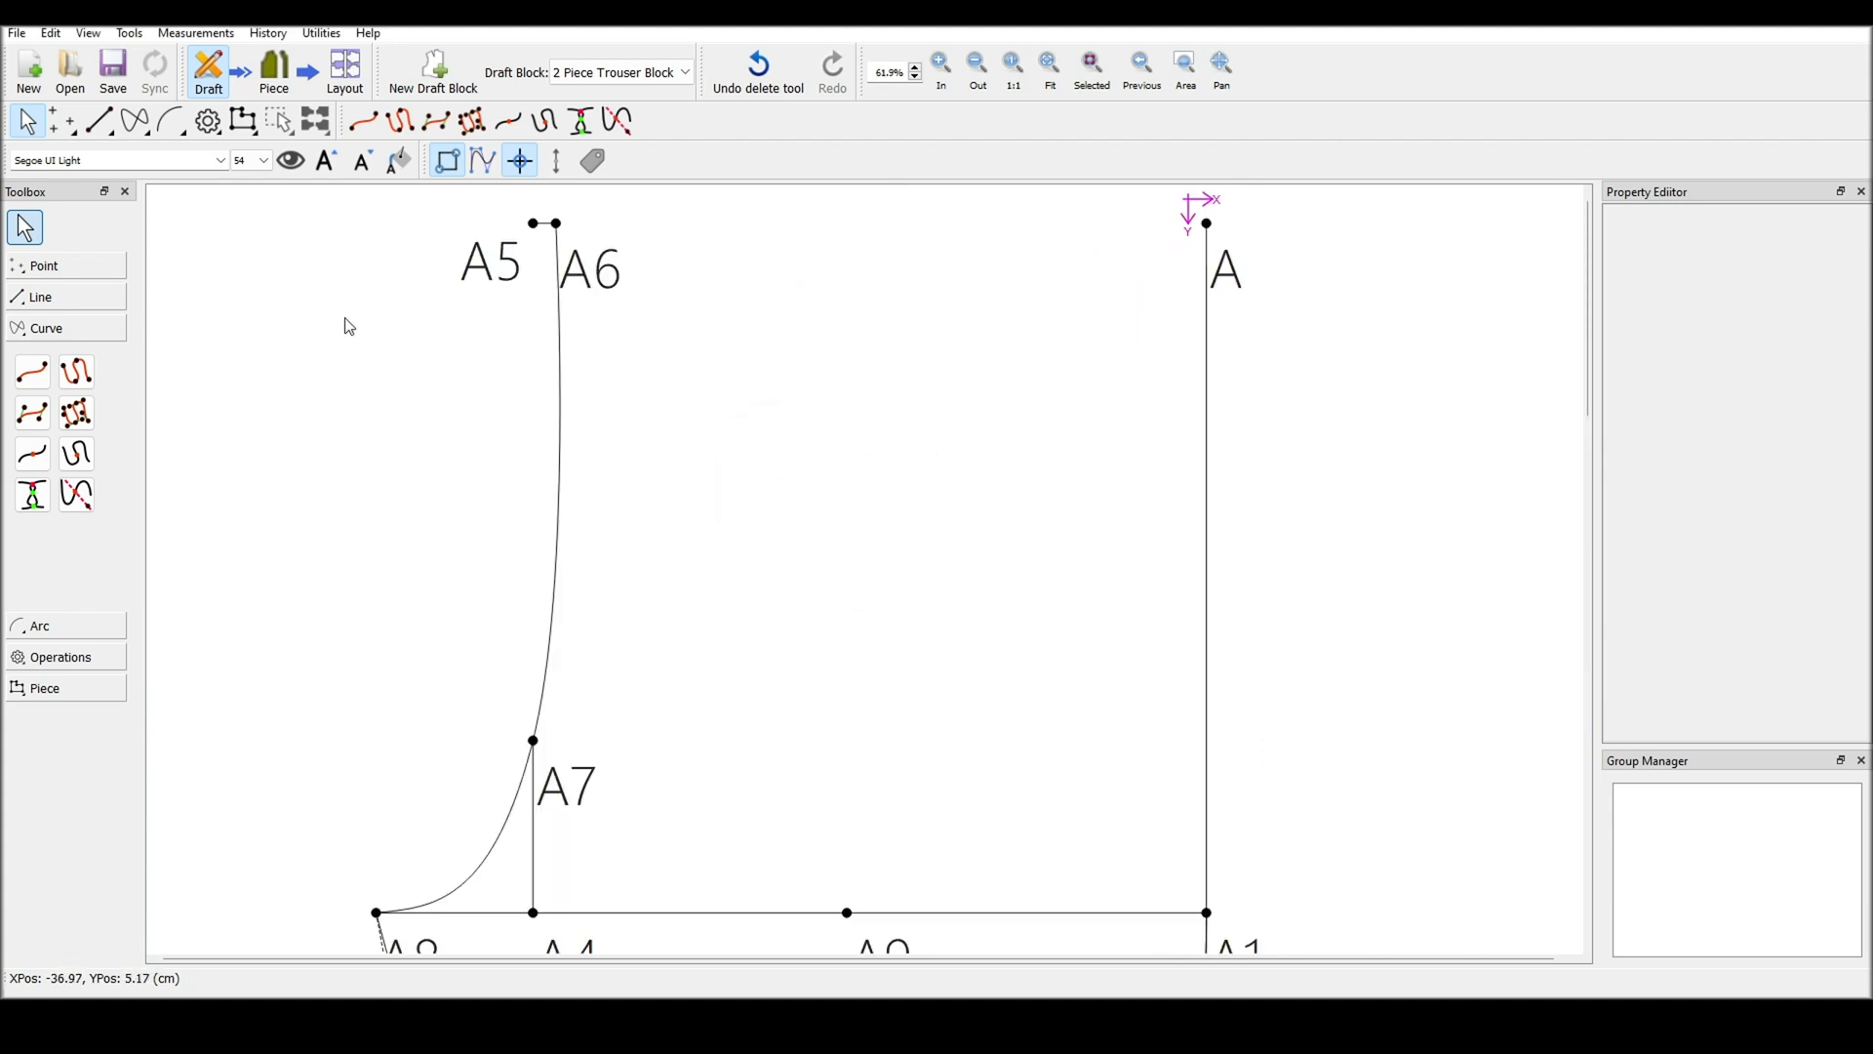
pyautogui.click(60, 298)
pyautogui.click(33, 342)
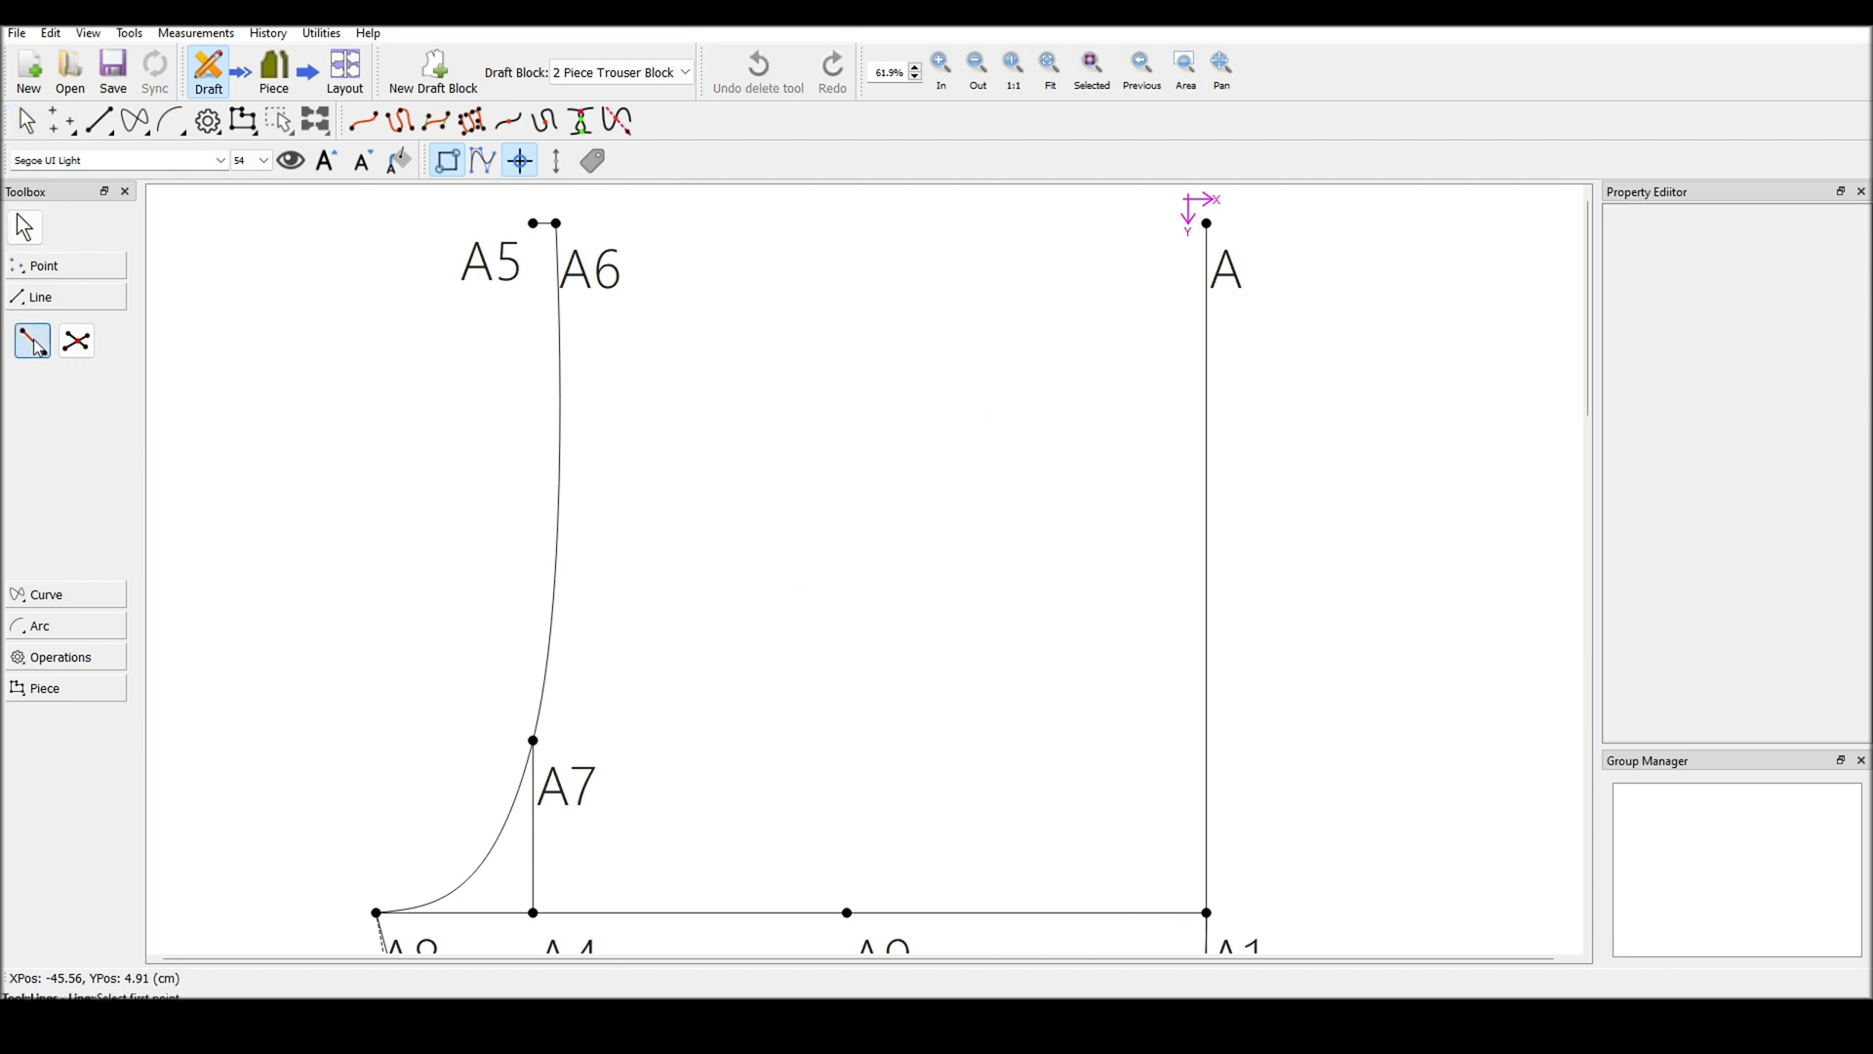
pyautogui.click(557, 224)
pyautogui.click(1207, 224)
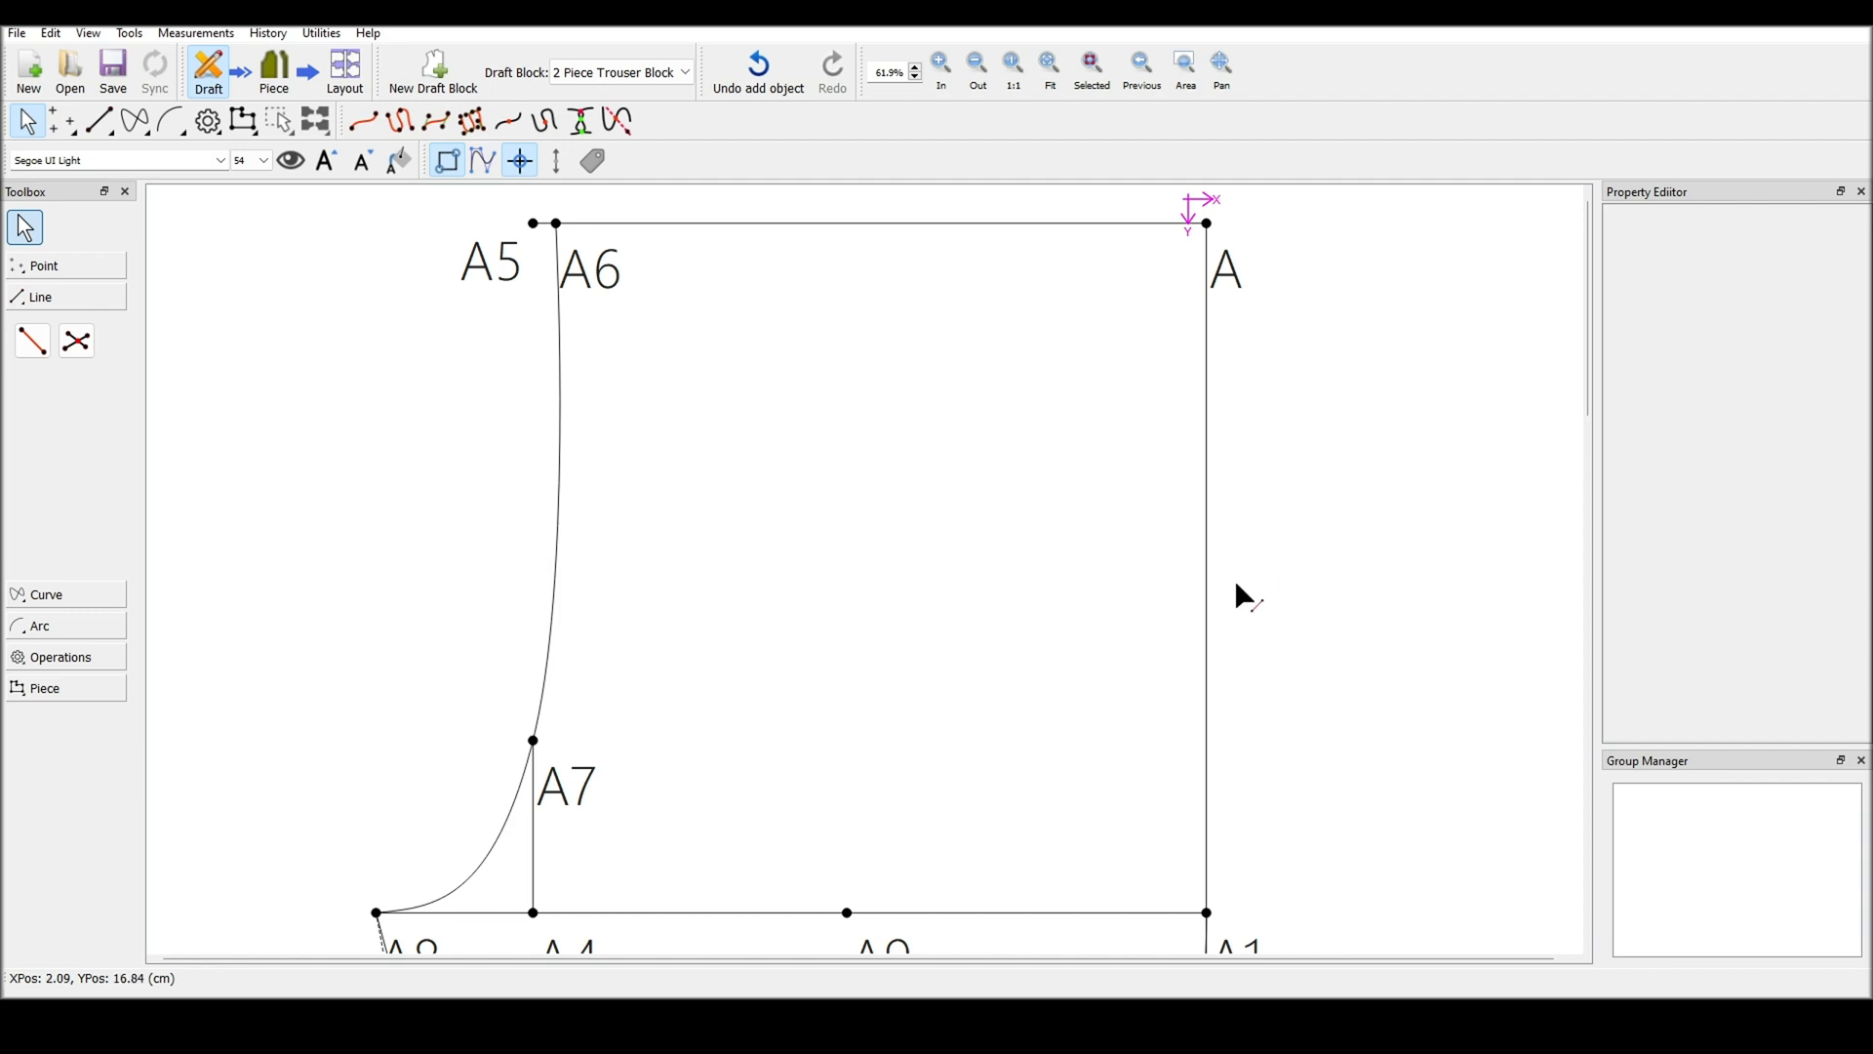
# Draw a straight line from A13 to A12 along the hem
pyautogui.scroll(-2, 1153, 639)
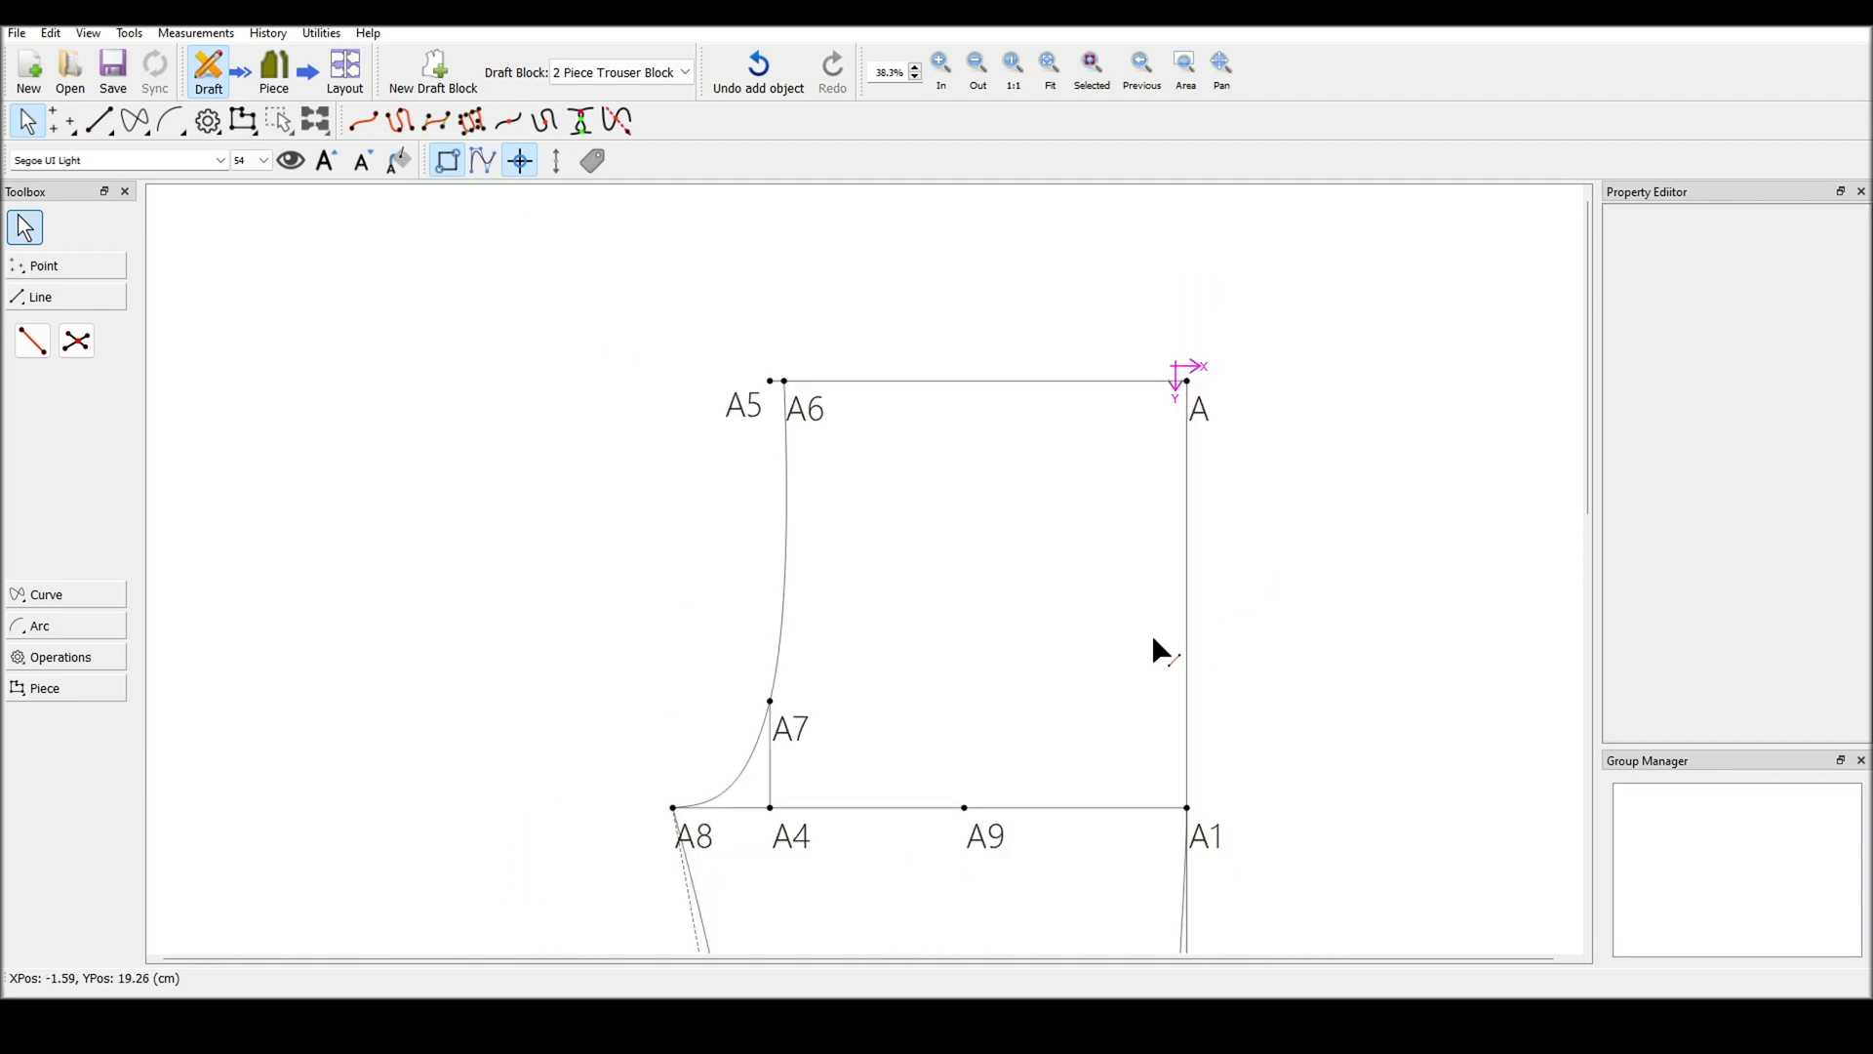
pyautogui.scroll(-3, 1153, 639)
pyautogui.scroll(-3, 1165, 687)
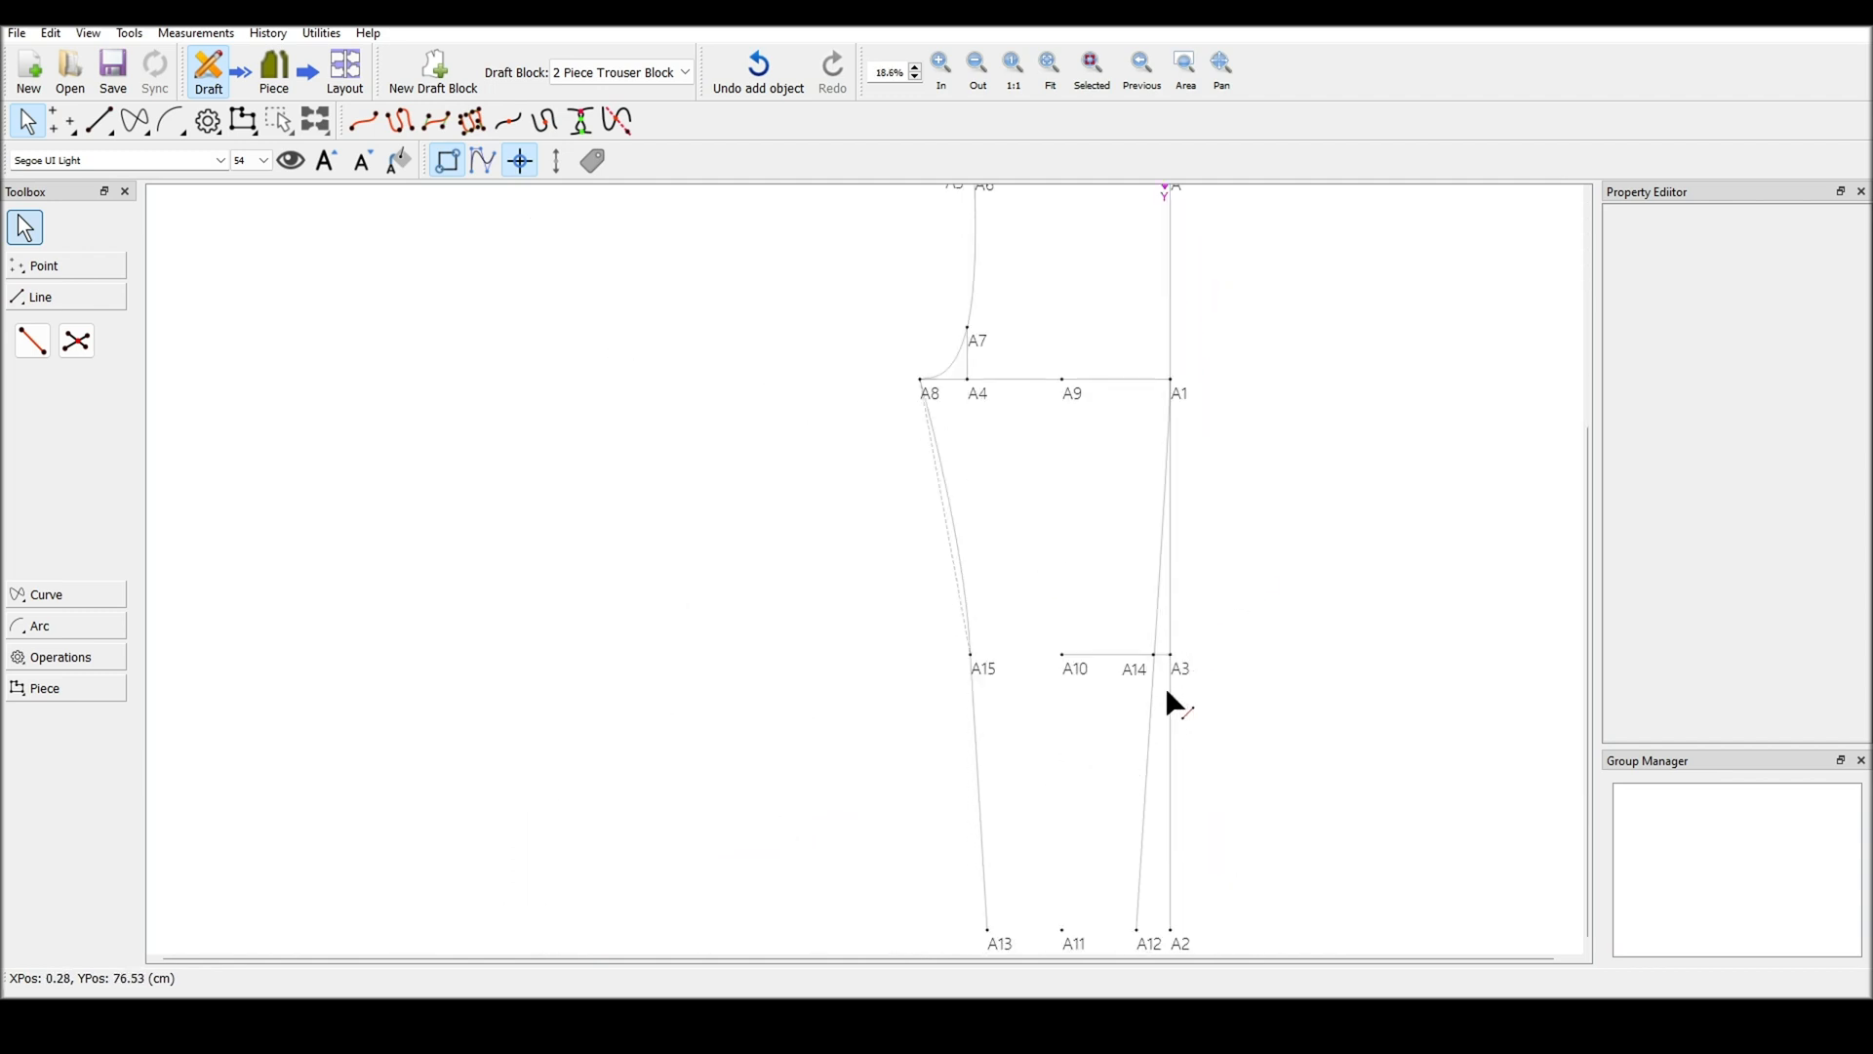
pyautogui.scroll(2, 1144, 941)
pyautogui.scroll(3, 1145, 931)
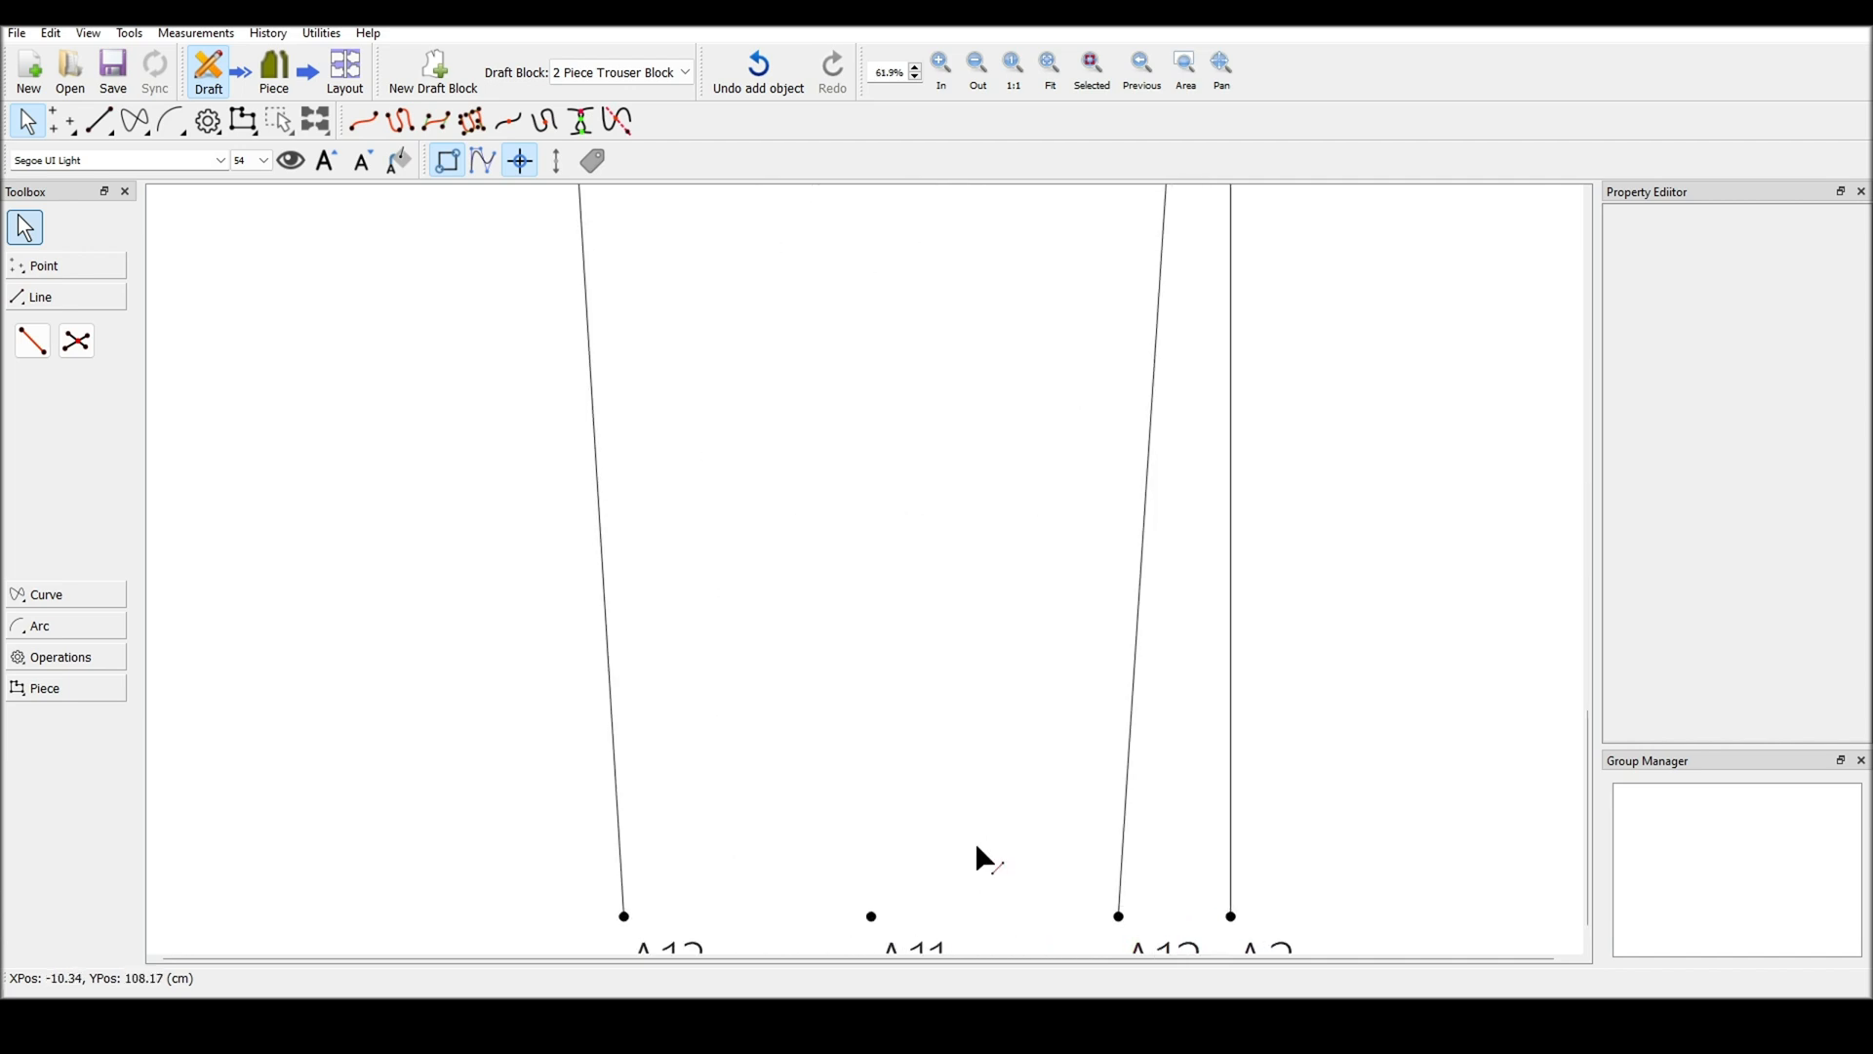
pyautogui.click(41, 361)
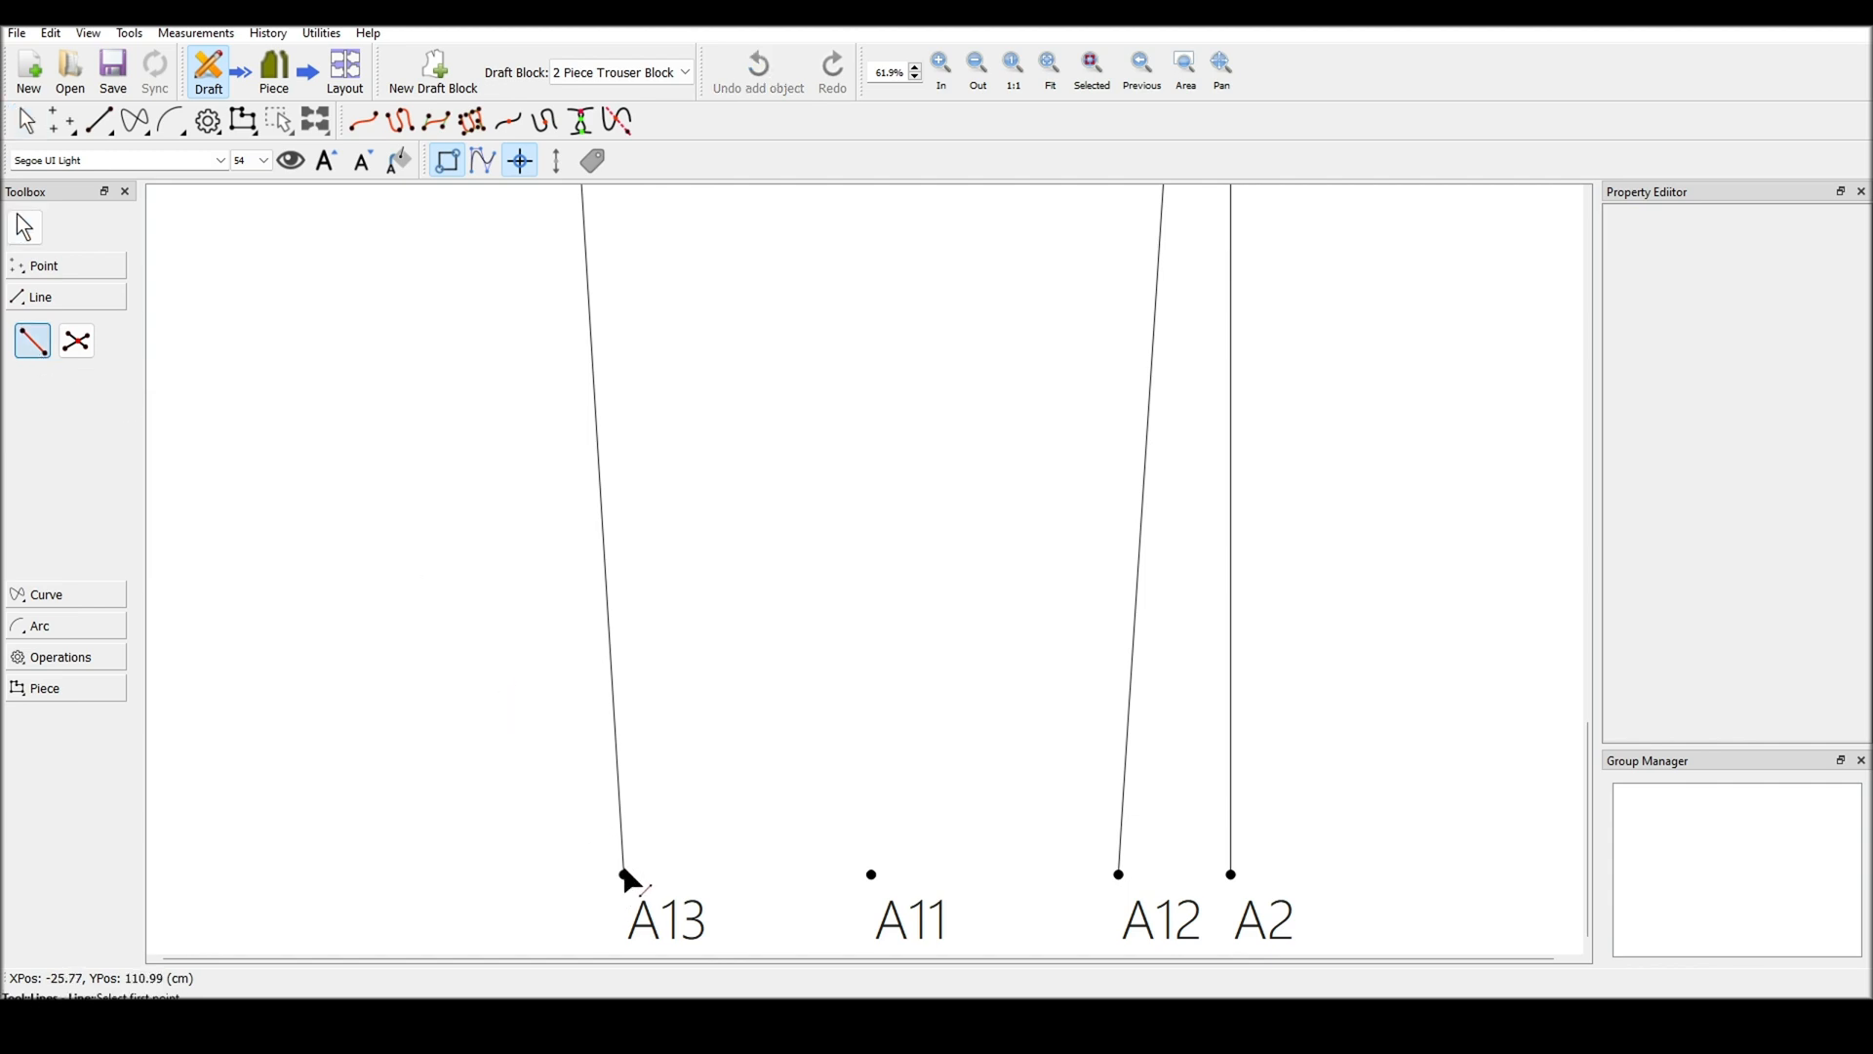
pyautogui.click(625, 874)
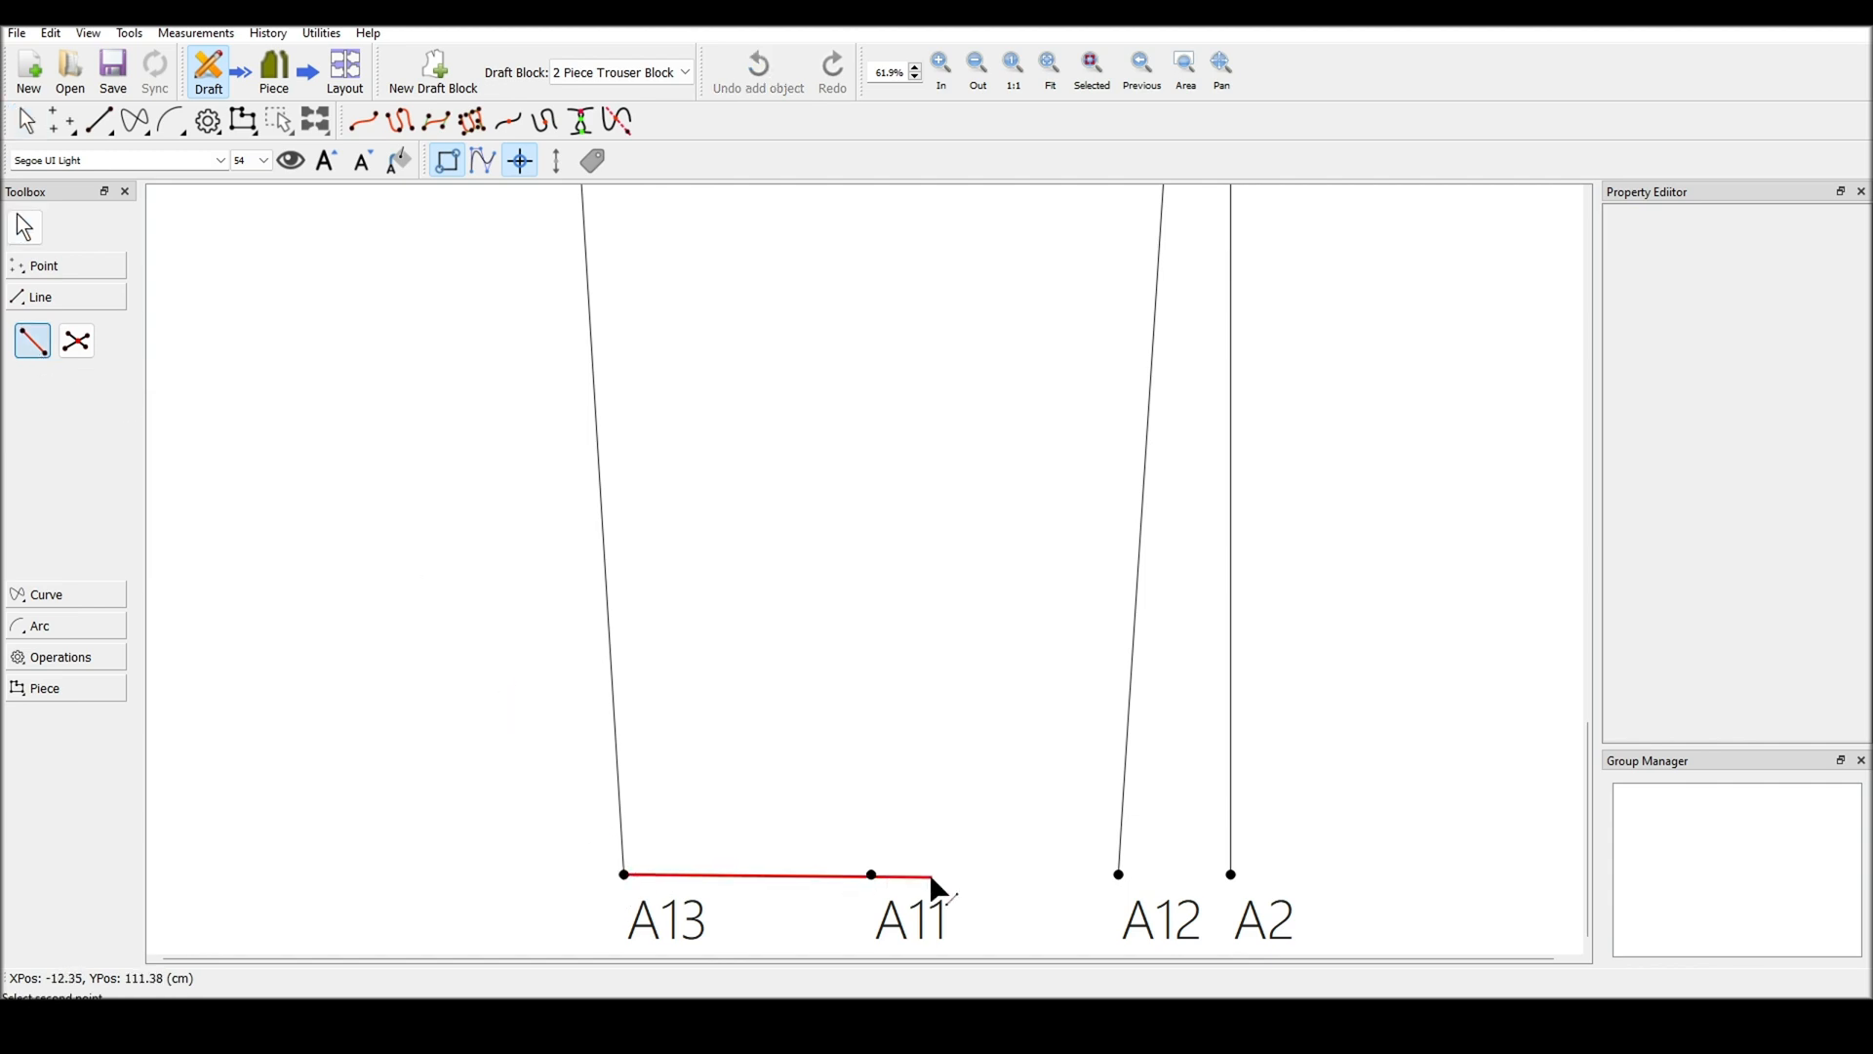
pyautogui.click(1119, 877)
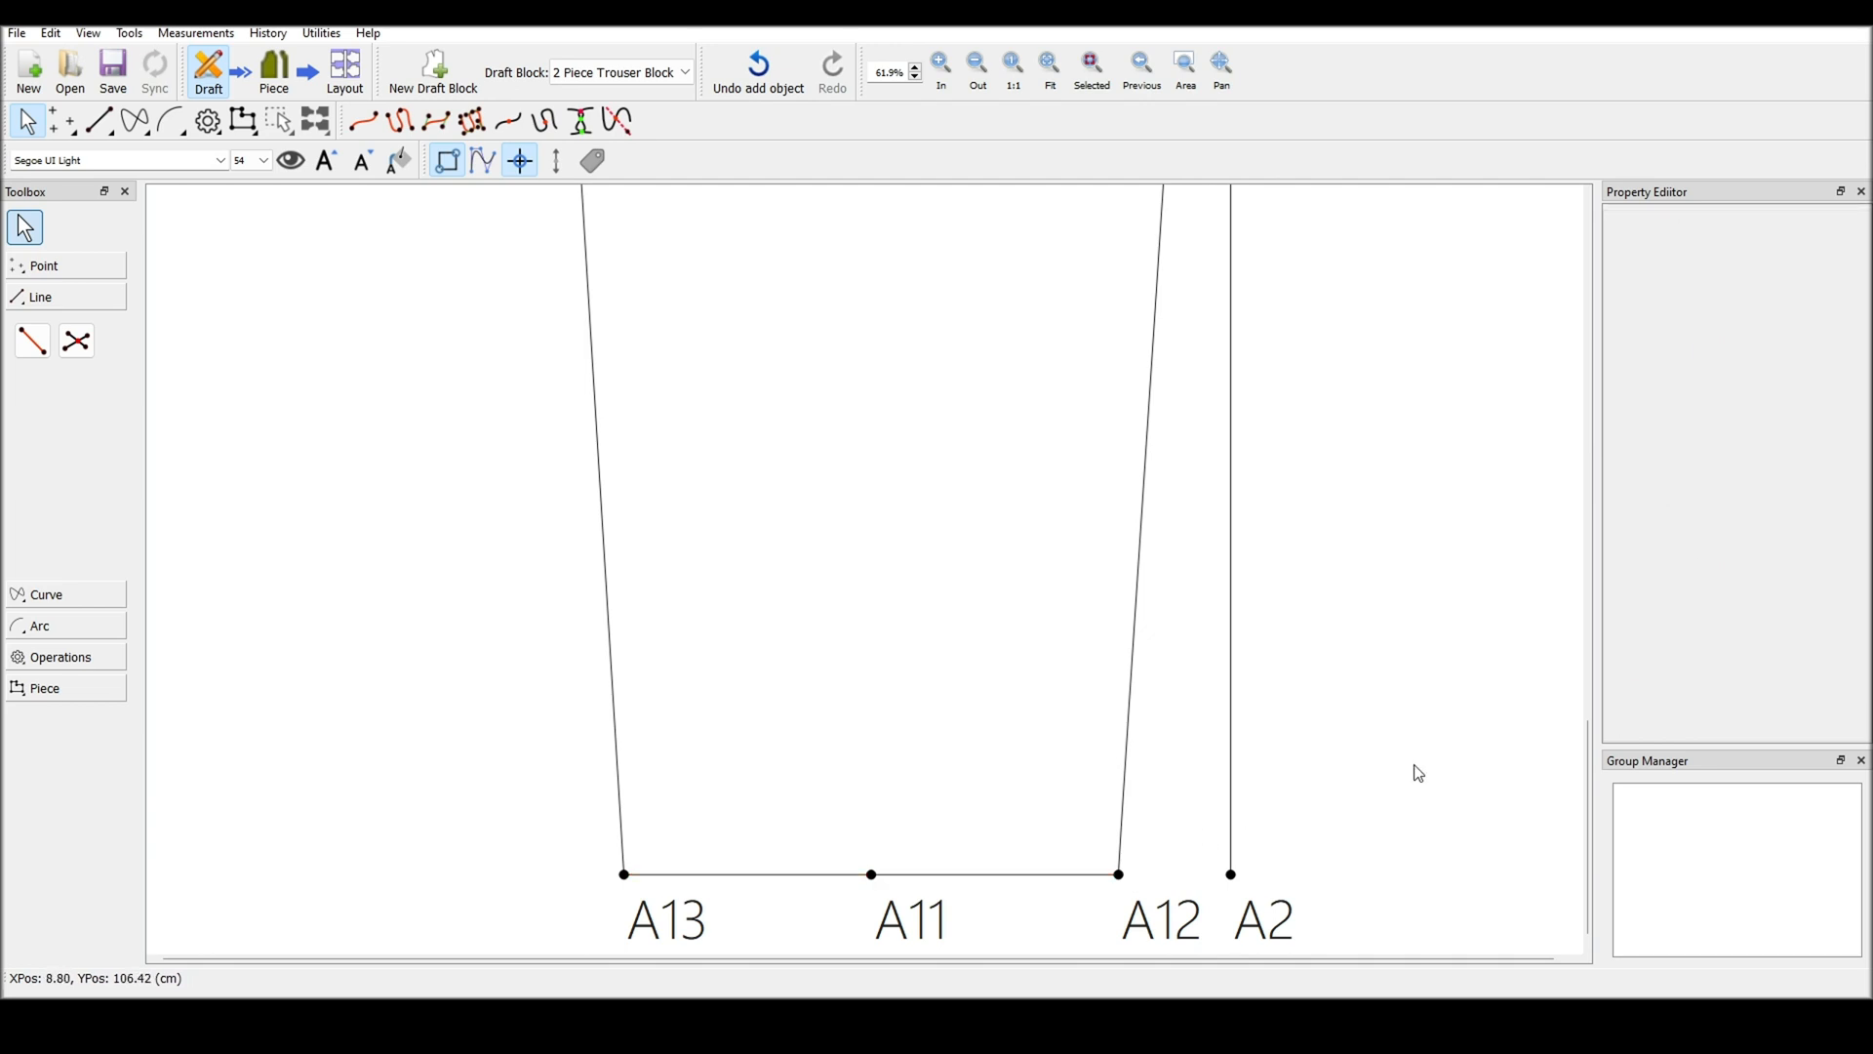
# Add a point on the waist line, 5 cm from A6 towards A
pyautogui.hotkey('ctrl', 'z')
pyautogui.click(33, 350)
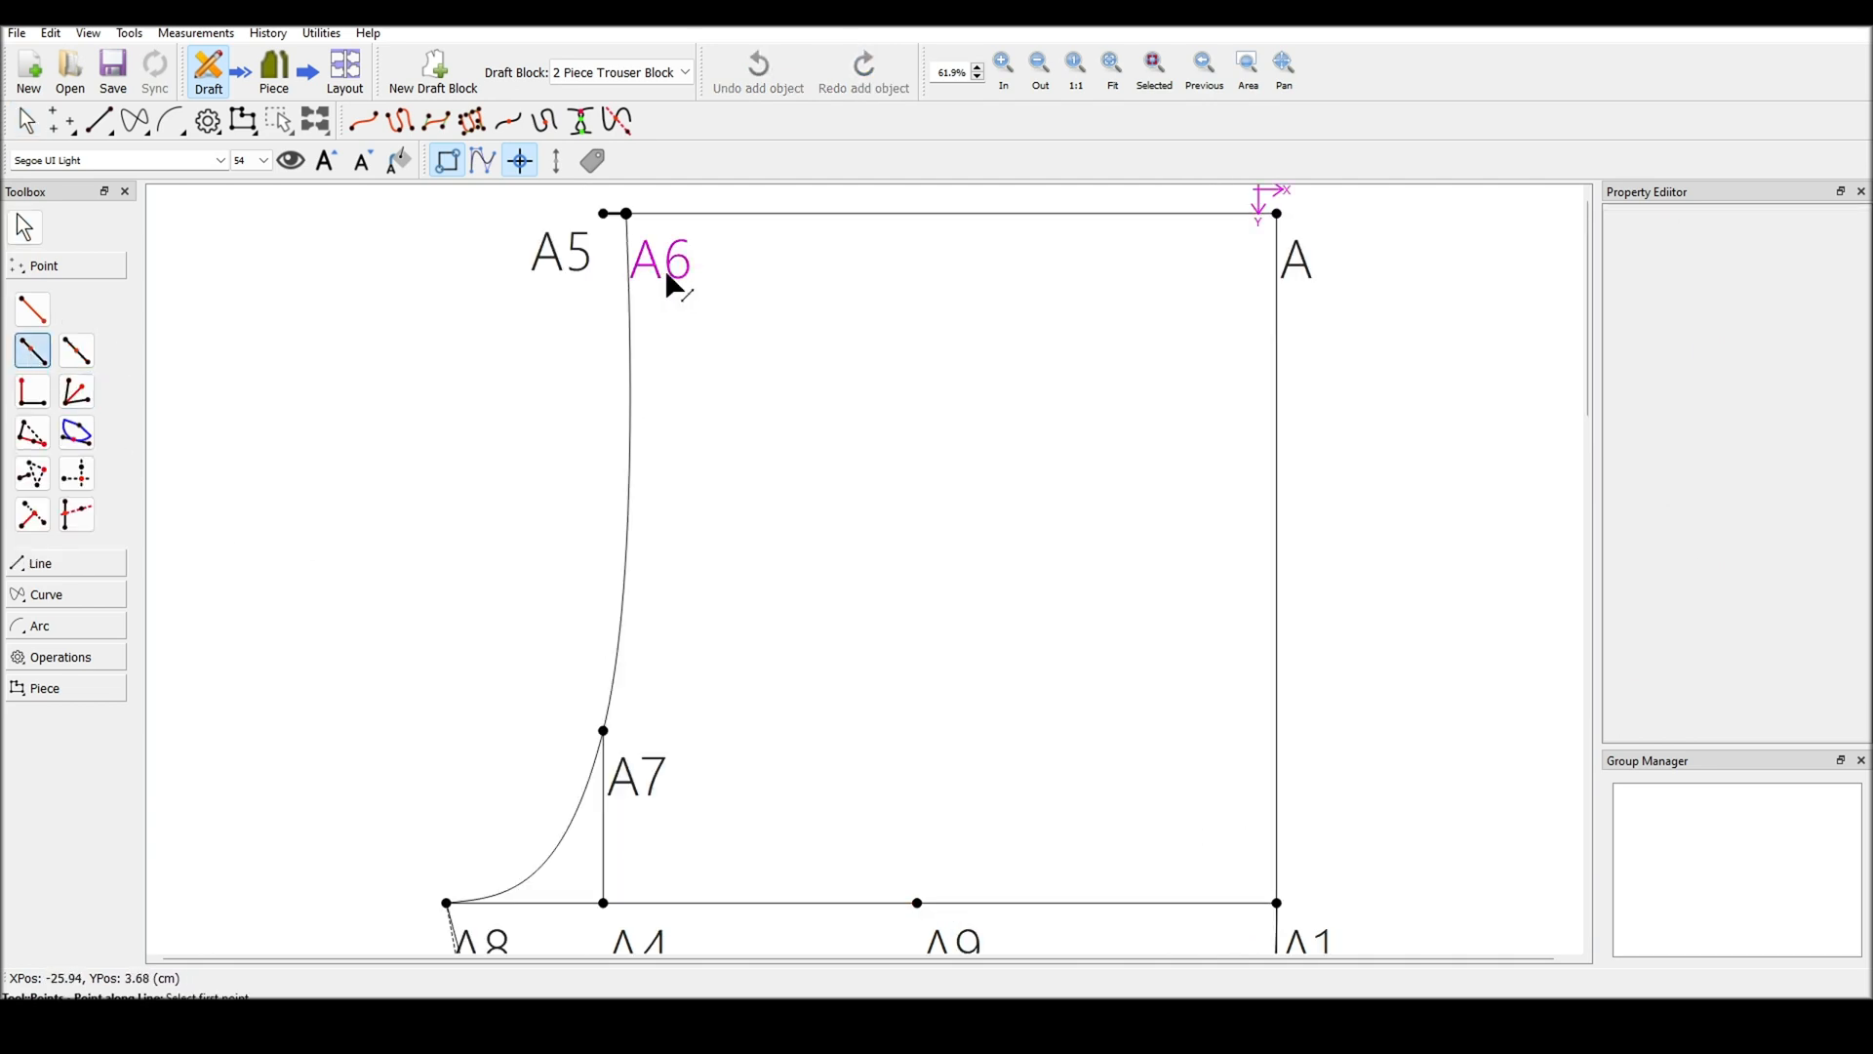
pyautogui.click(662, 283)
pyautogui.click(1278, 214)
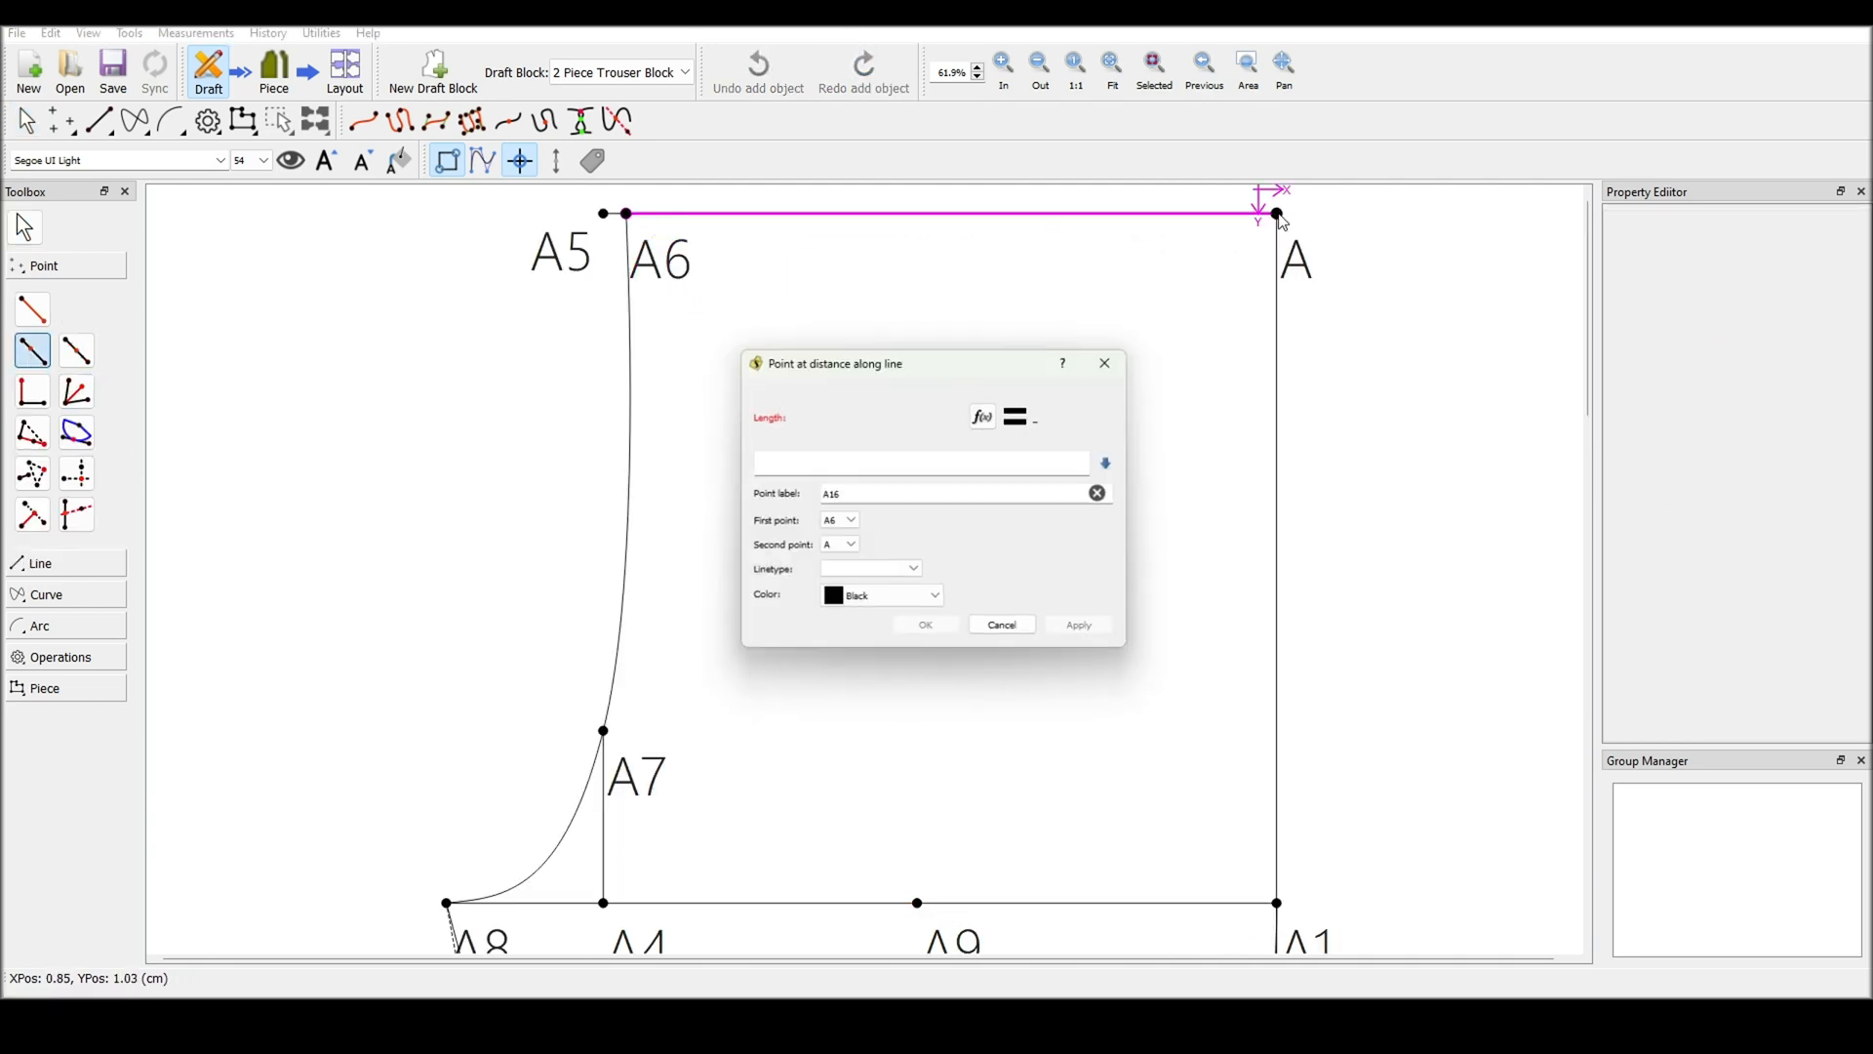
pyautogui.click(801, 465)
pyautogui.write('5')
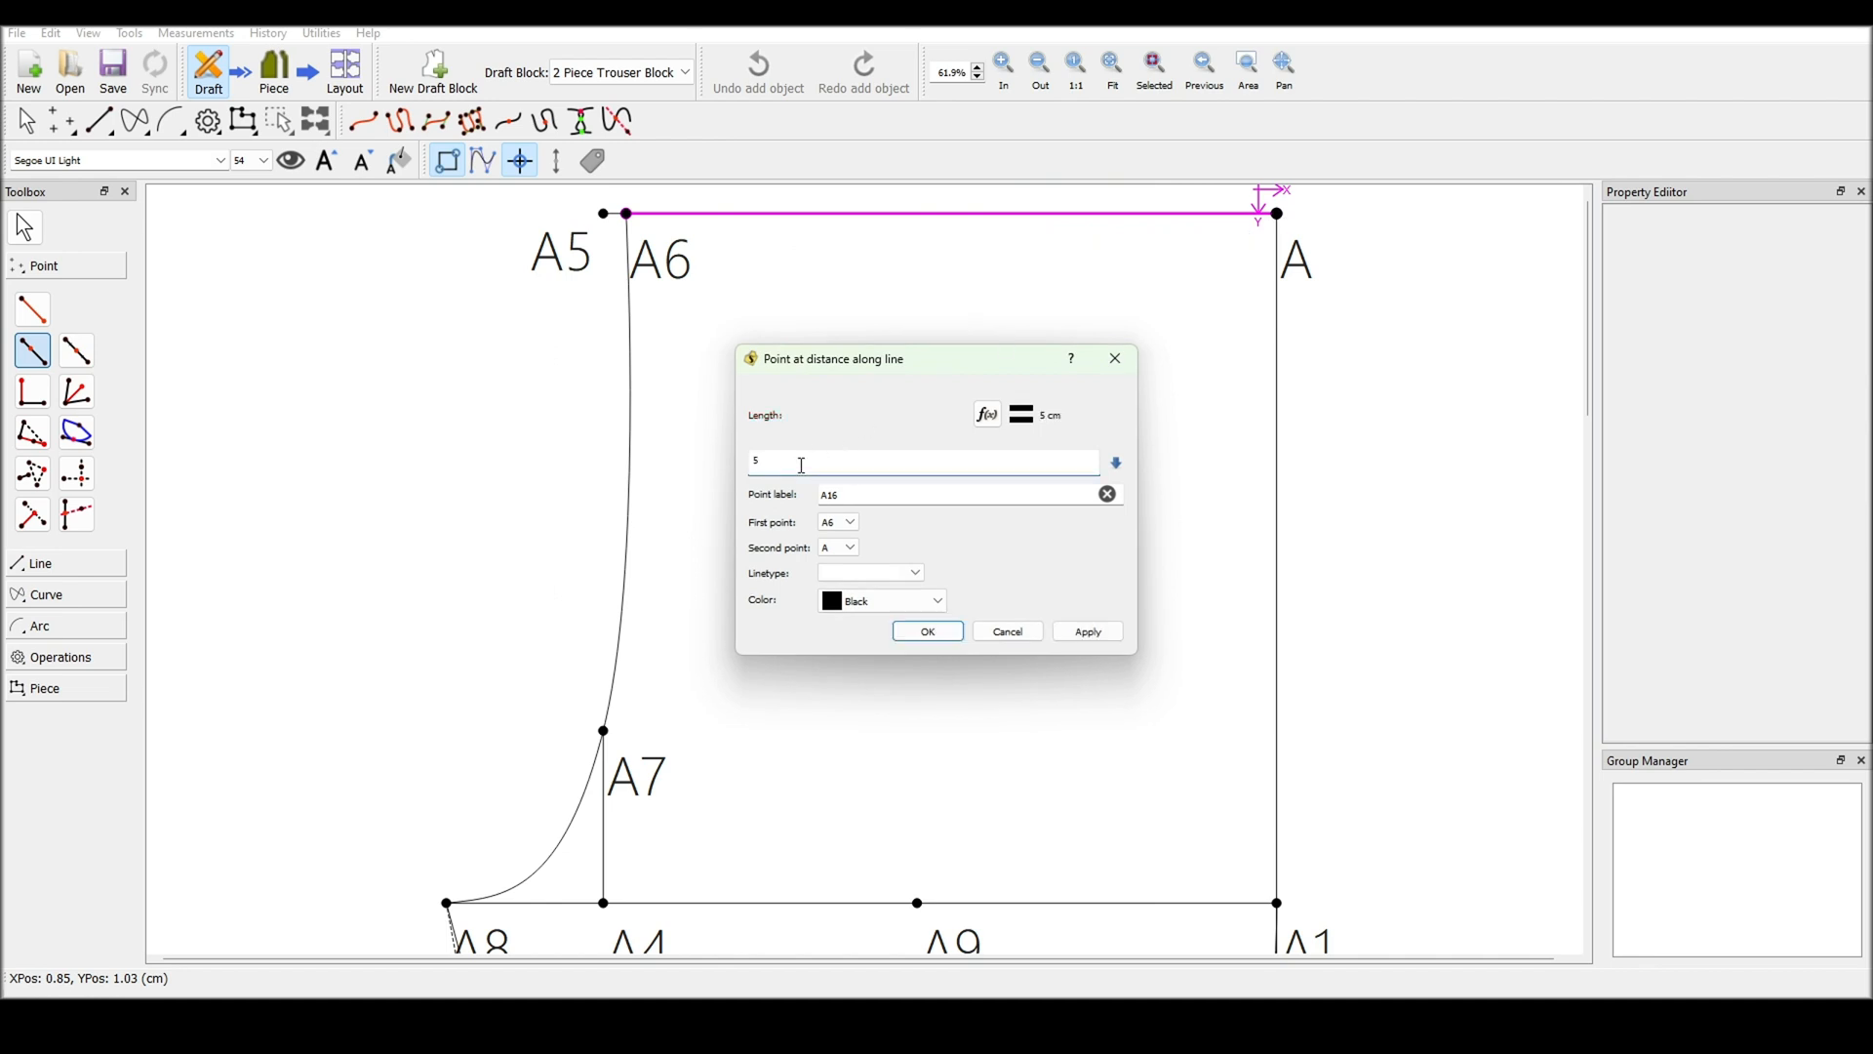
pyautogui.click(928, 632)
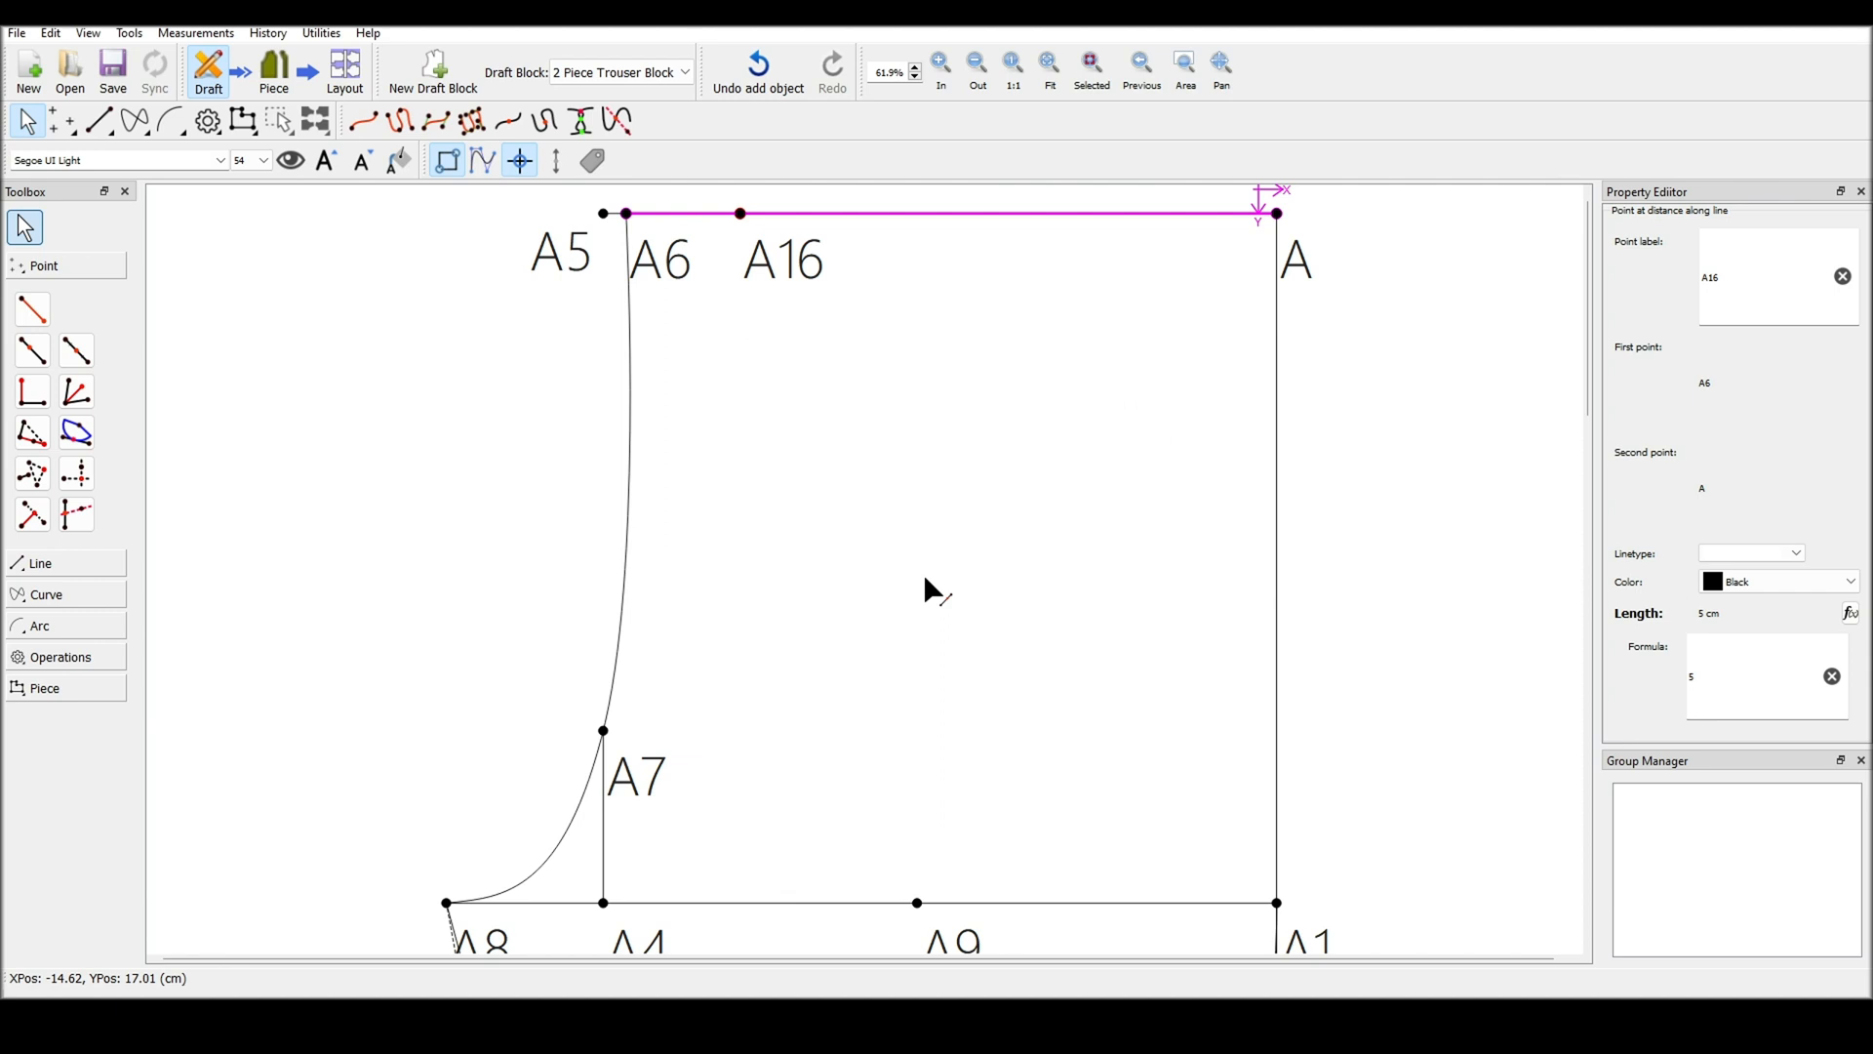
pyautogui.click(924, 575)
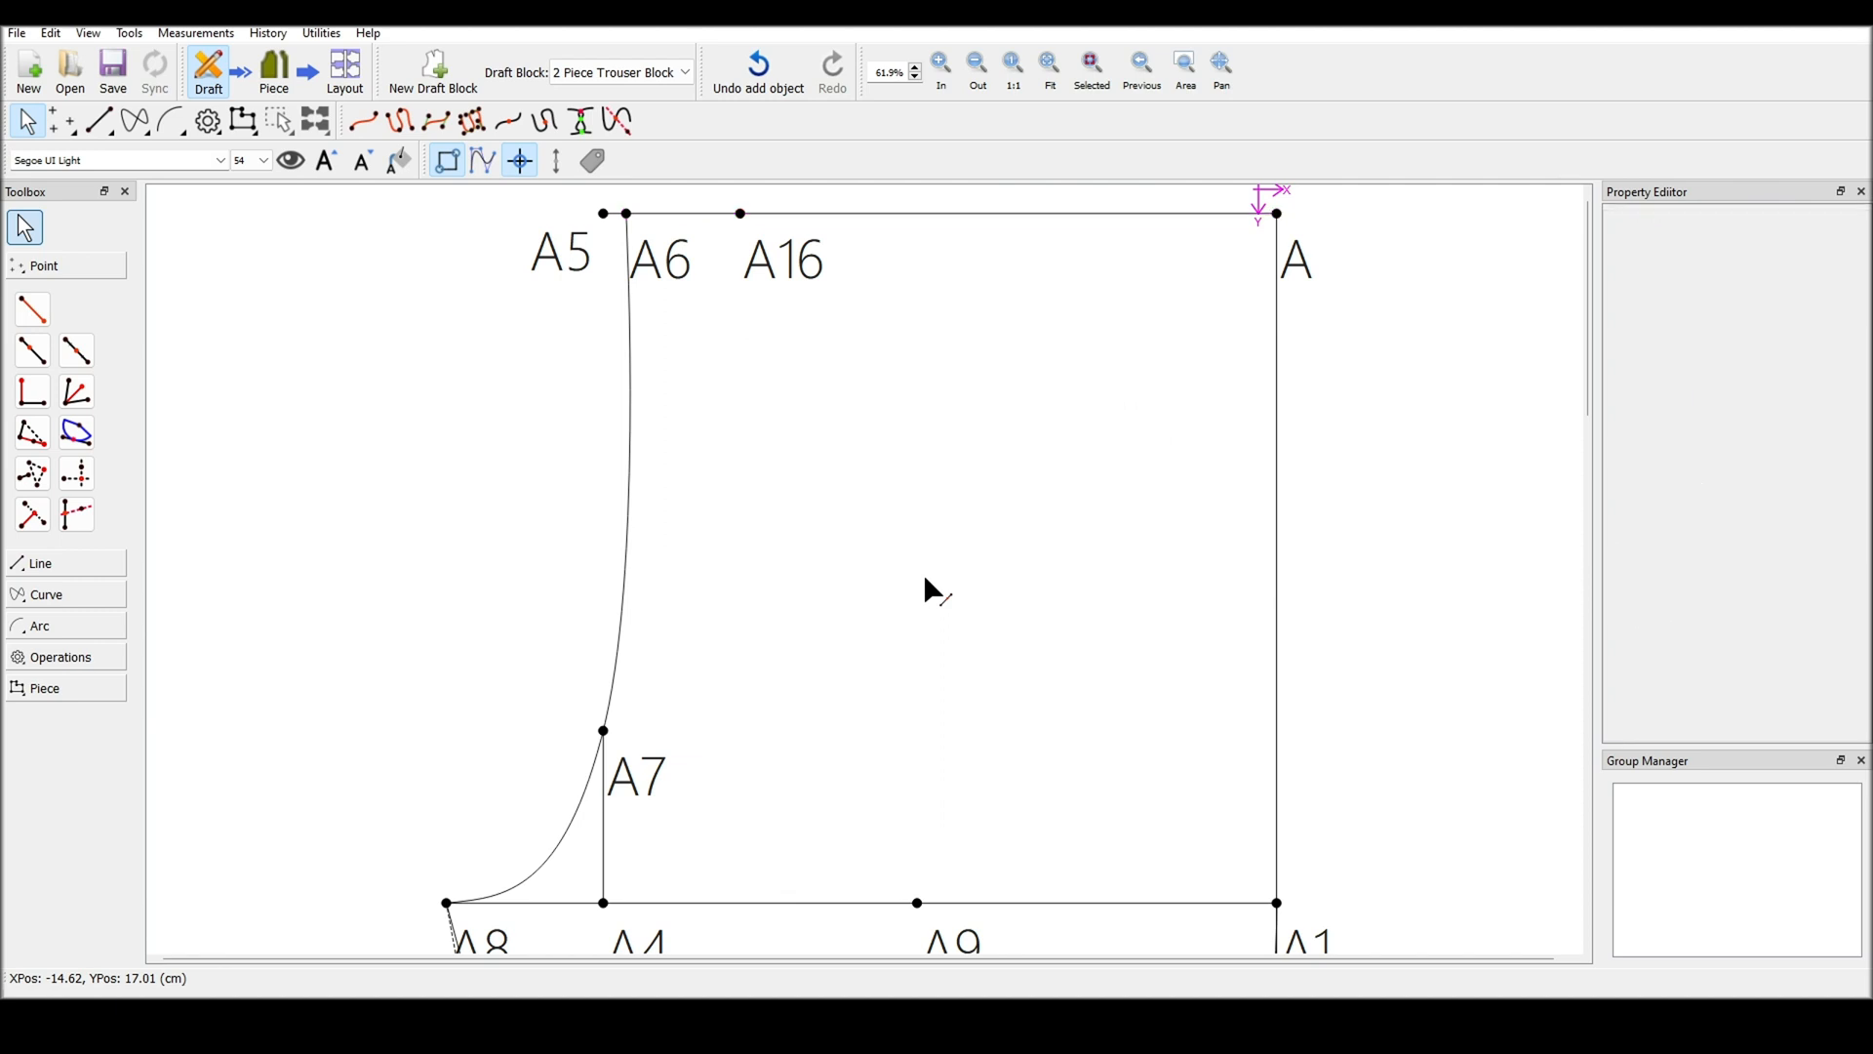
# Add a point 4 cm straight above A16 at a 90° angle and move its label to the left of the new line
pyautogui.scroll(-1, 923, 572)
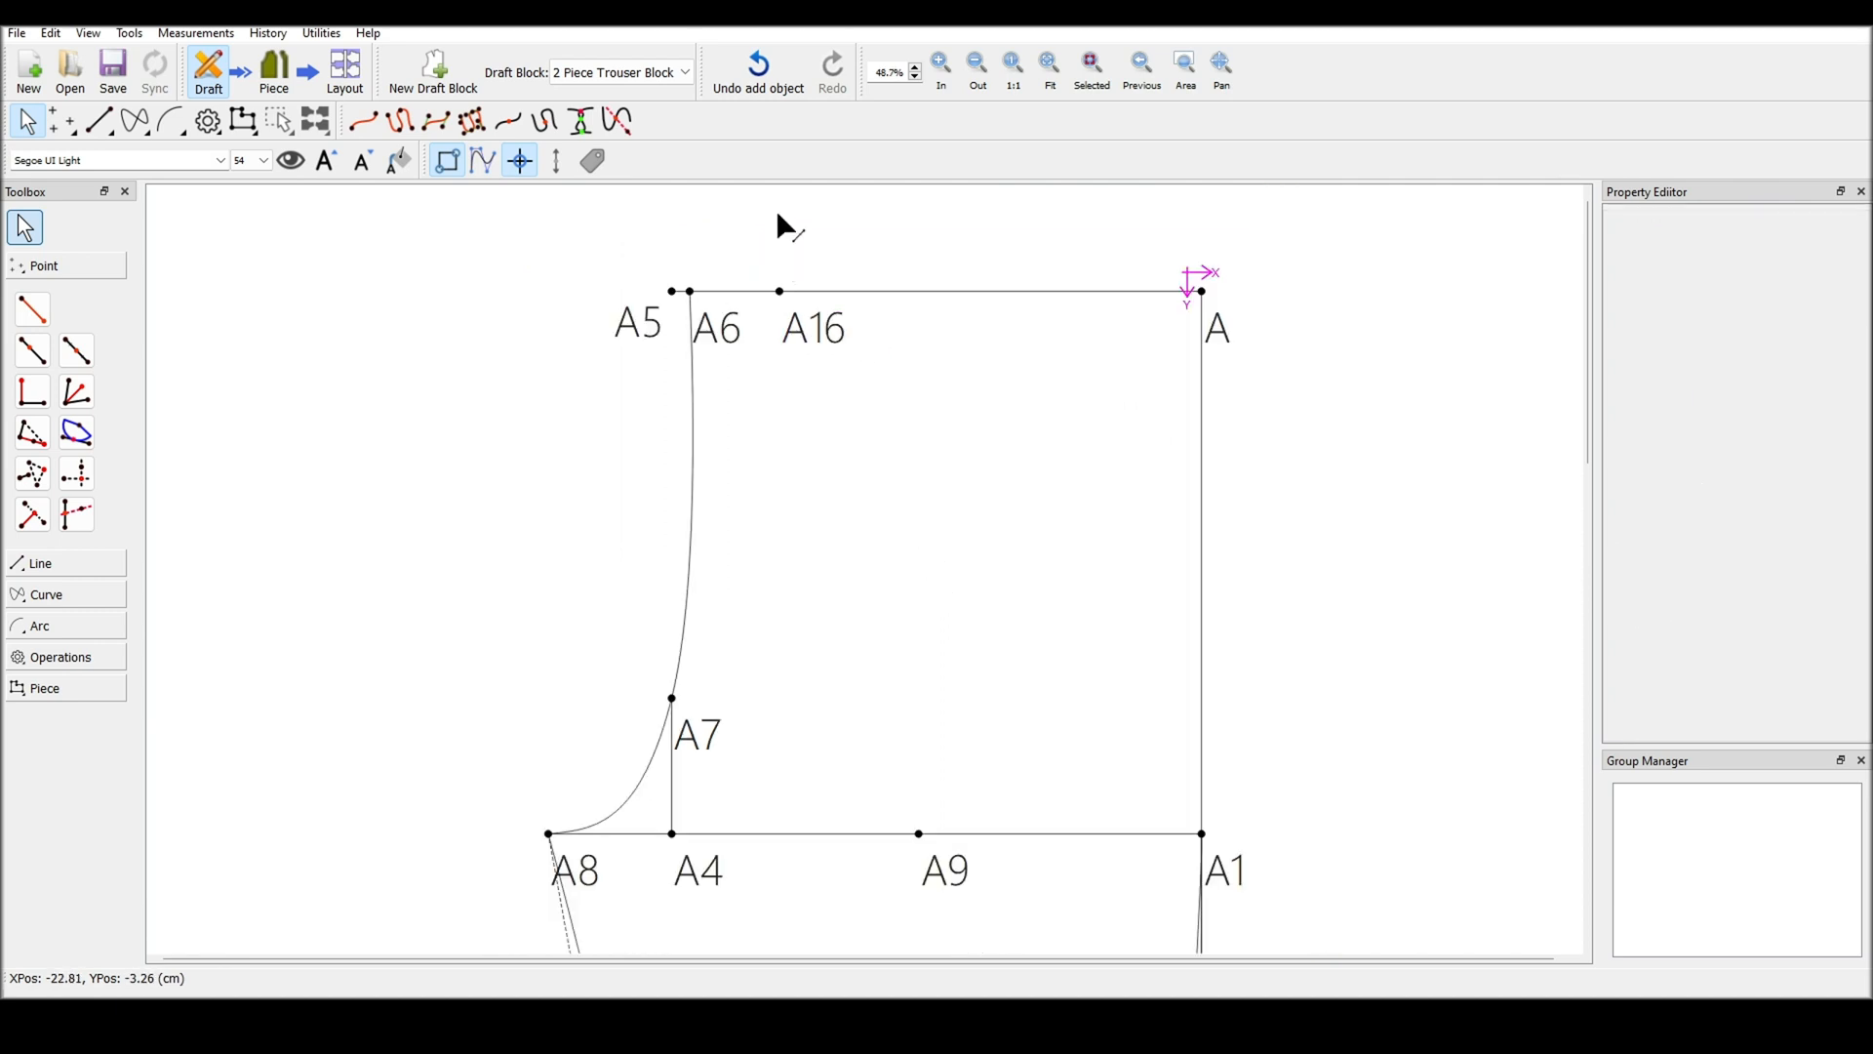
pyautogui.click(49, 317)
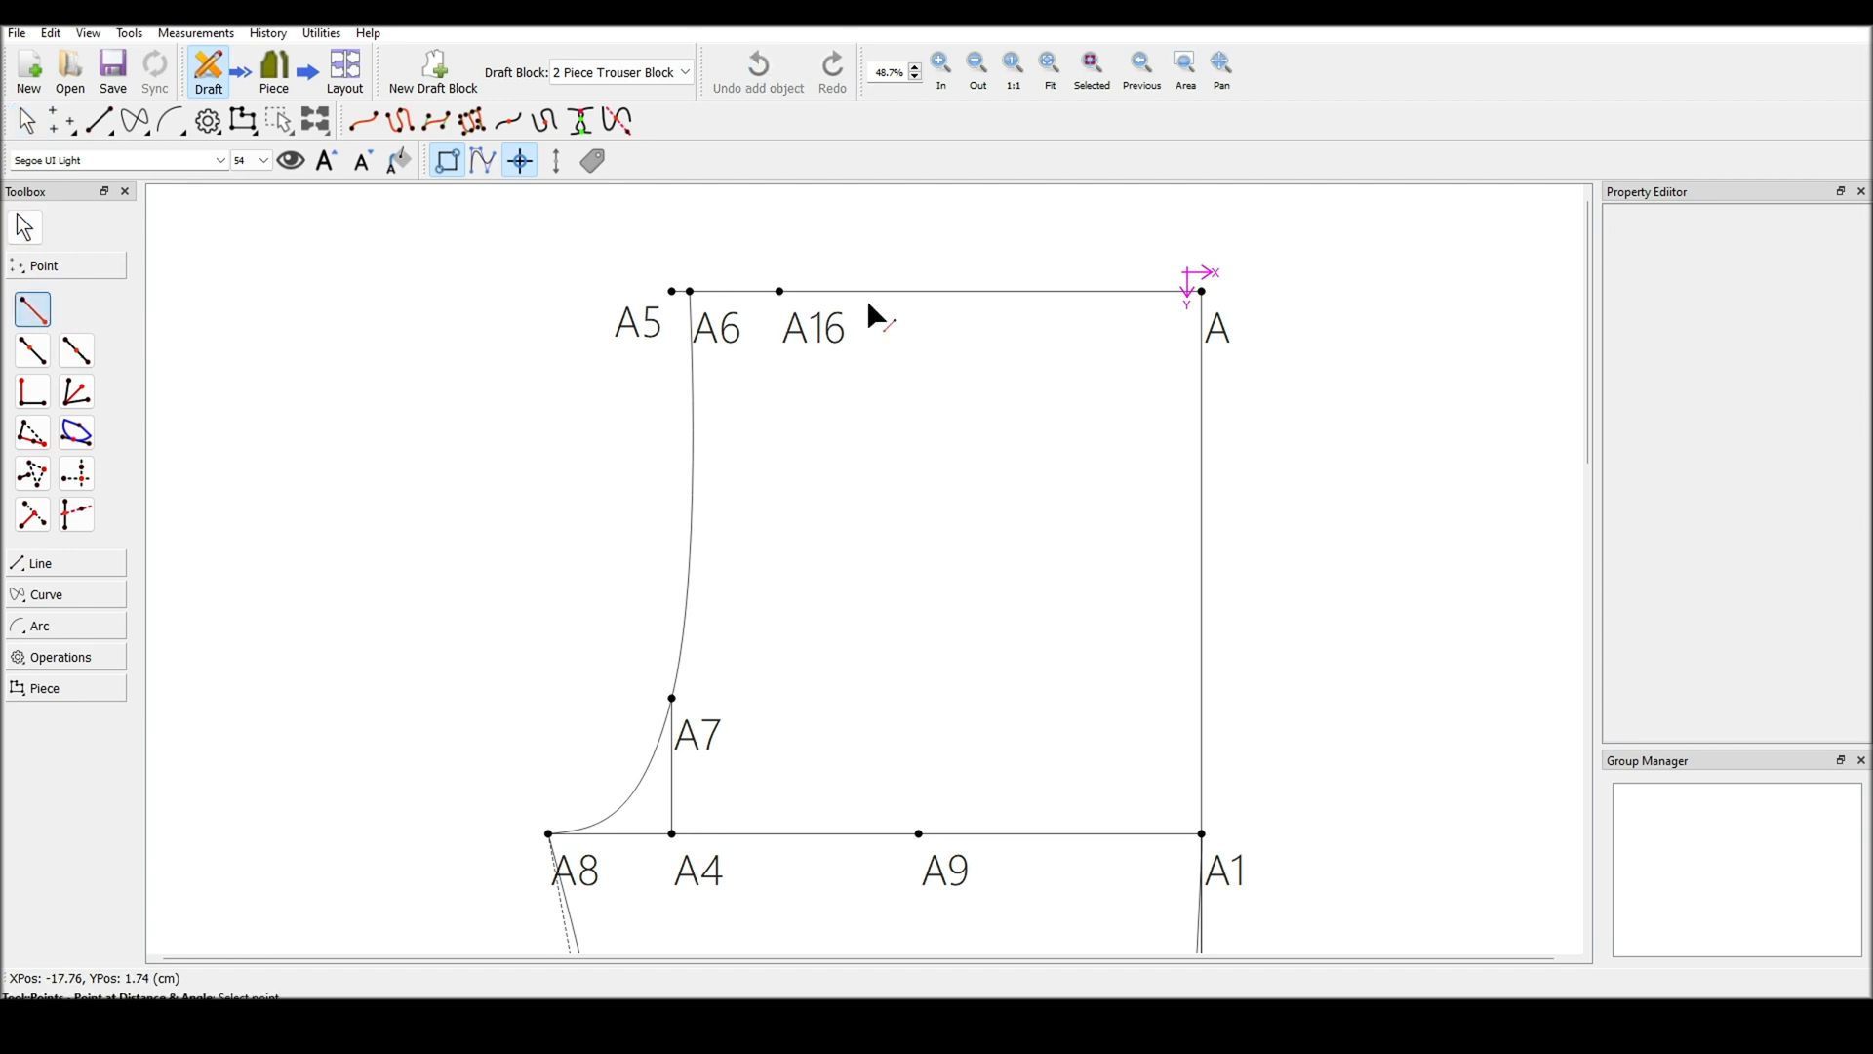
pyautogui.click(780, 285)
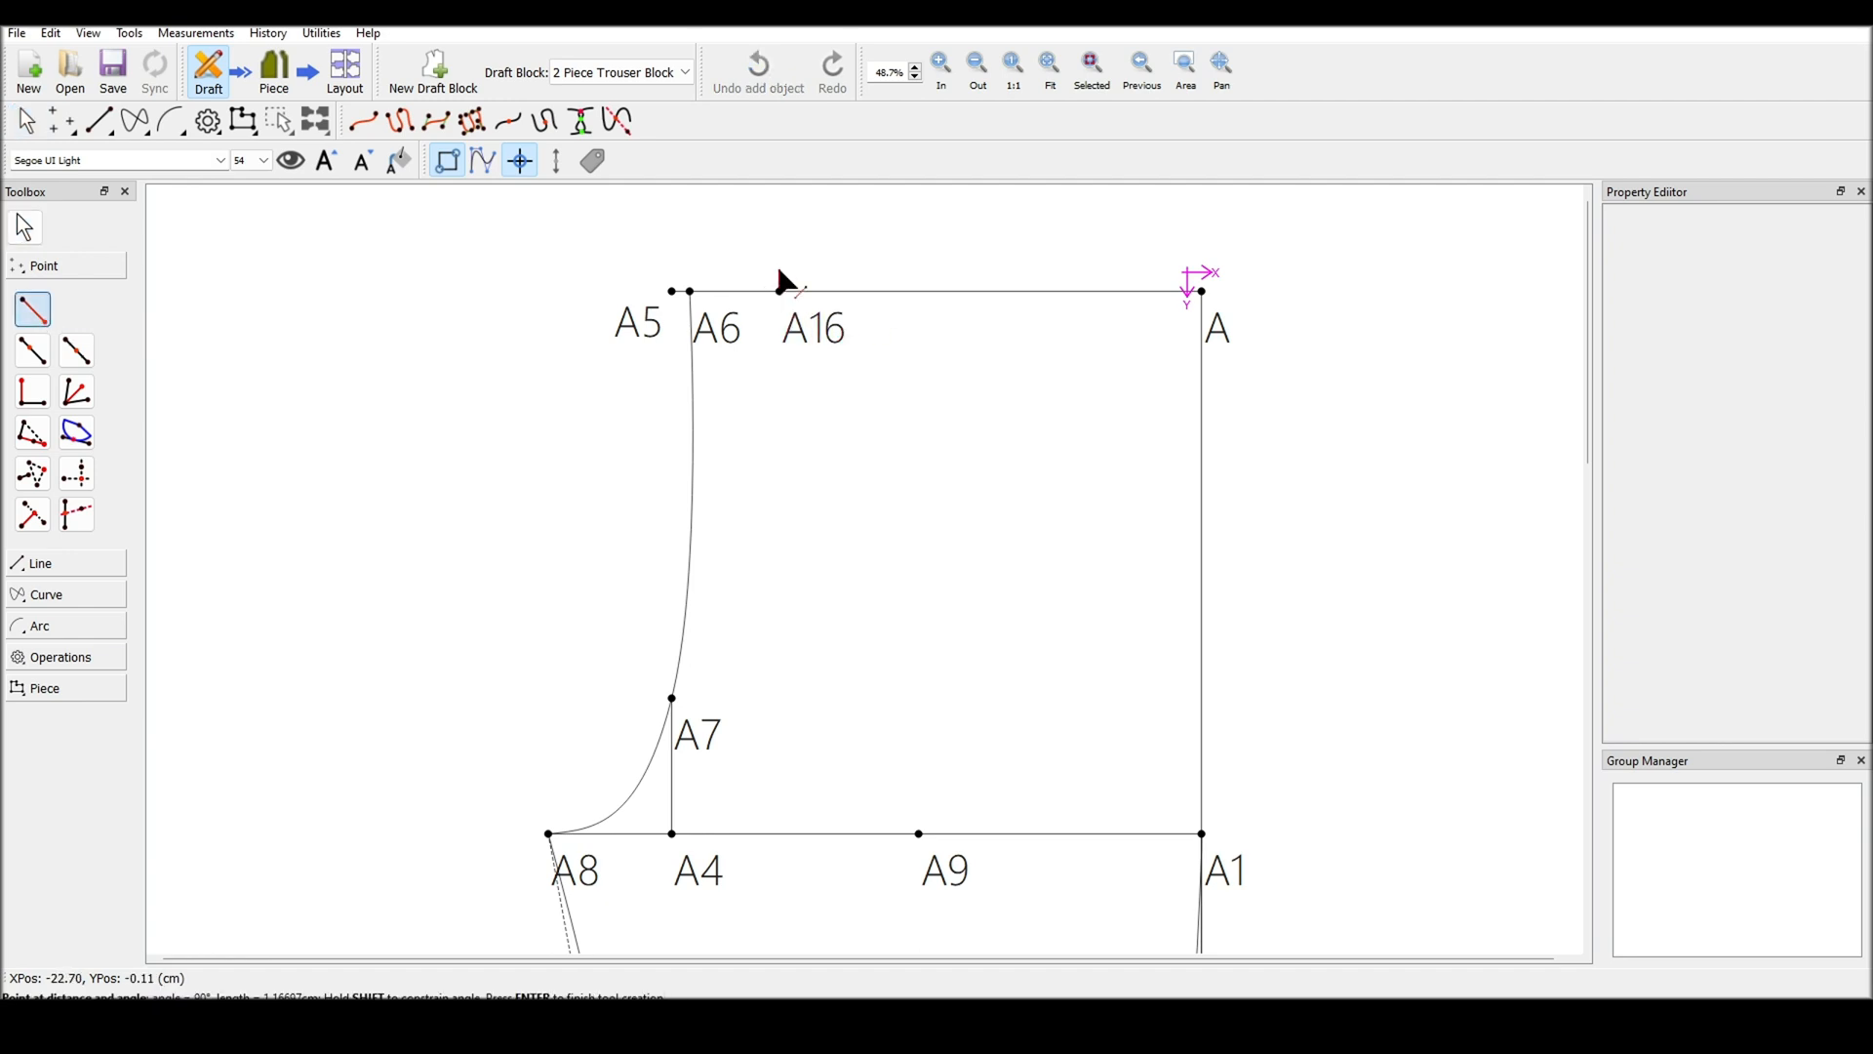
pyautogui.click(780, 212)
pyautogui.moveTo(839, 406); pyautogui.dragTo(718, 408)
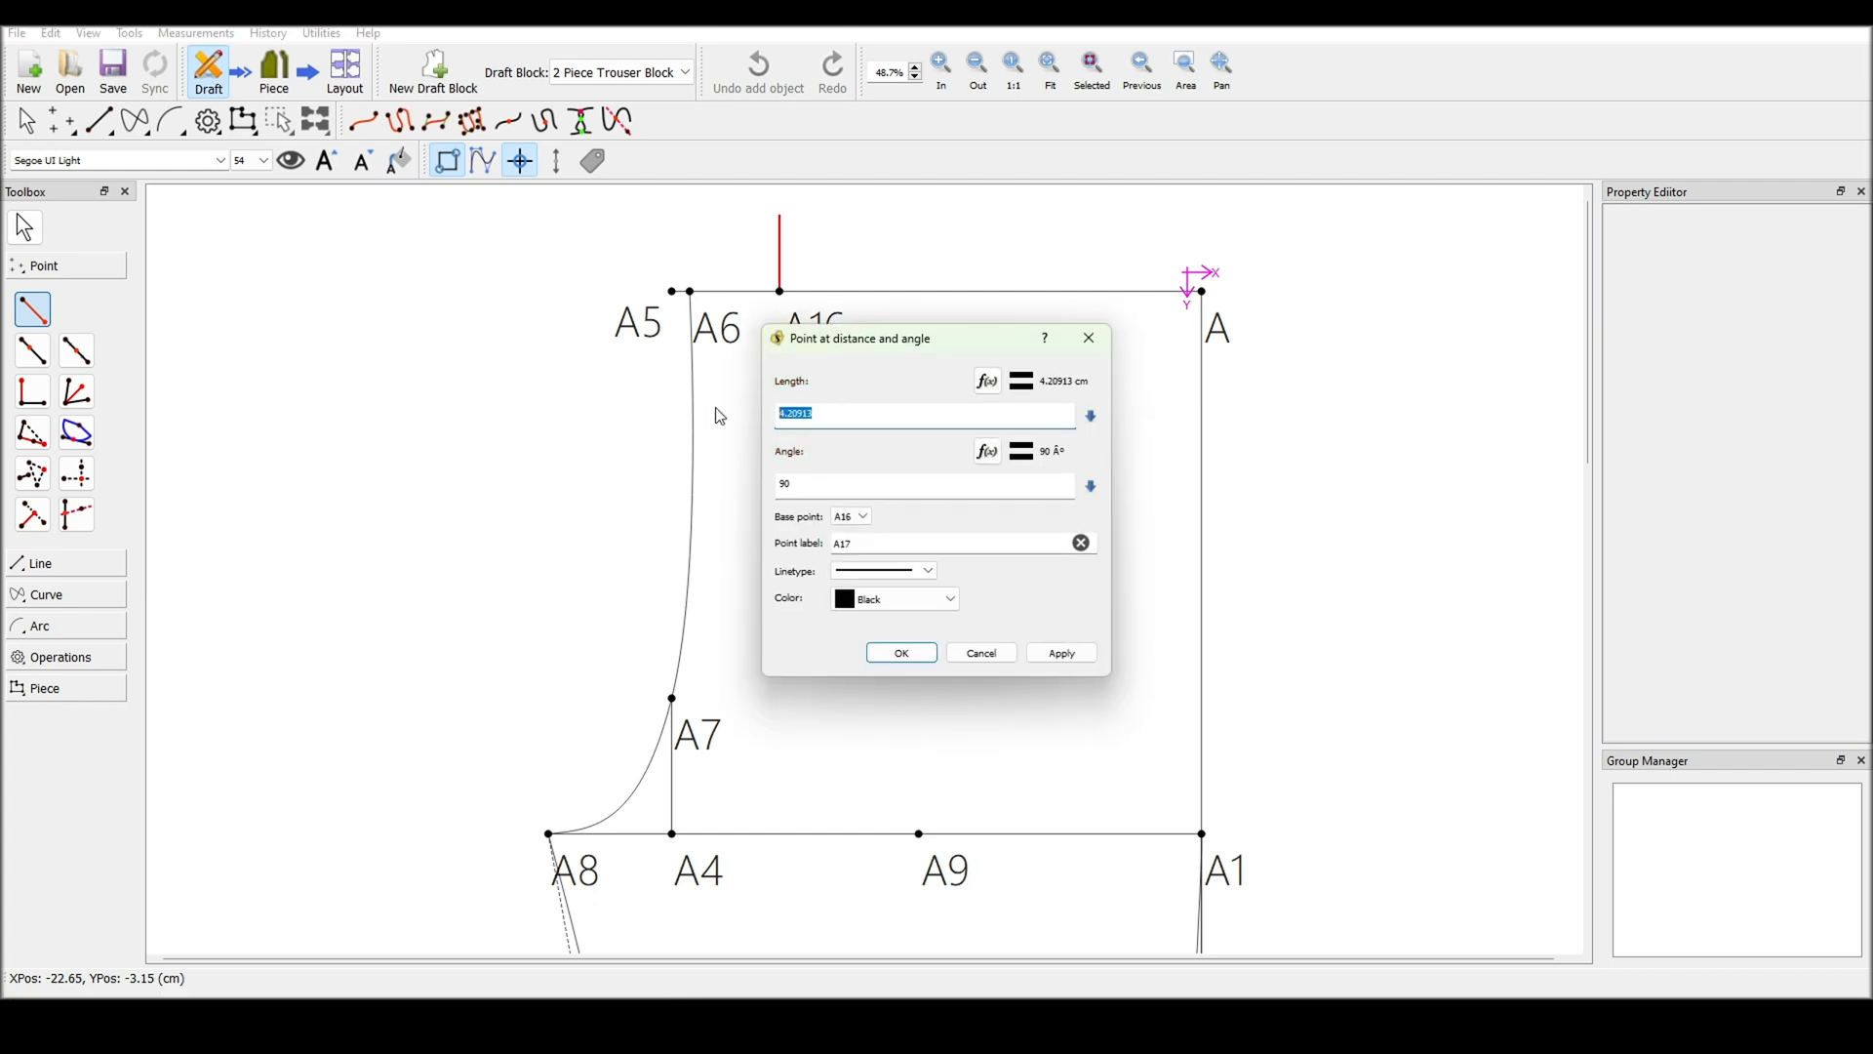
pyautogui.write('4')
pyautogui.click(901, 659)
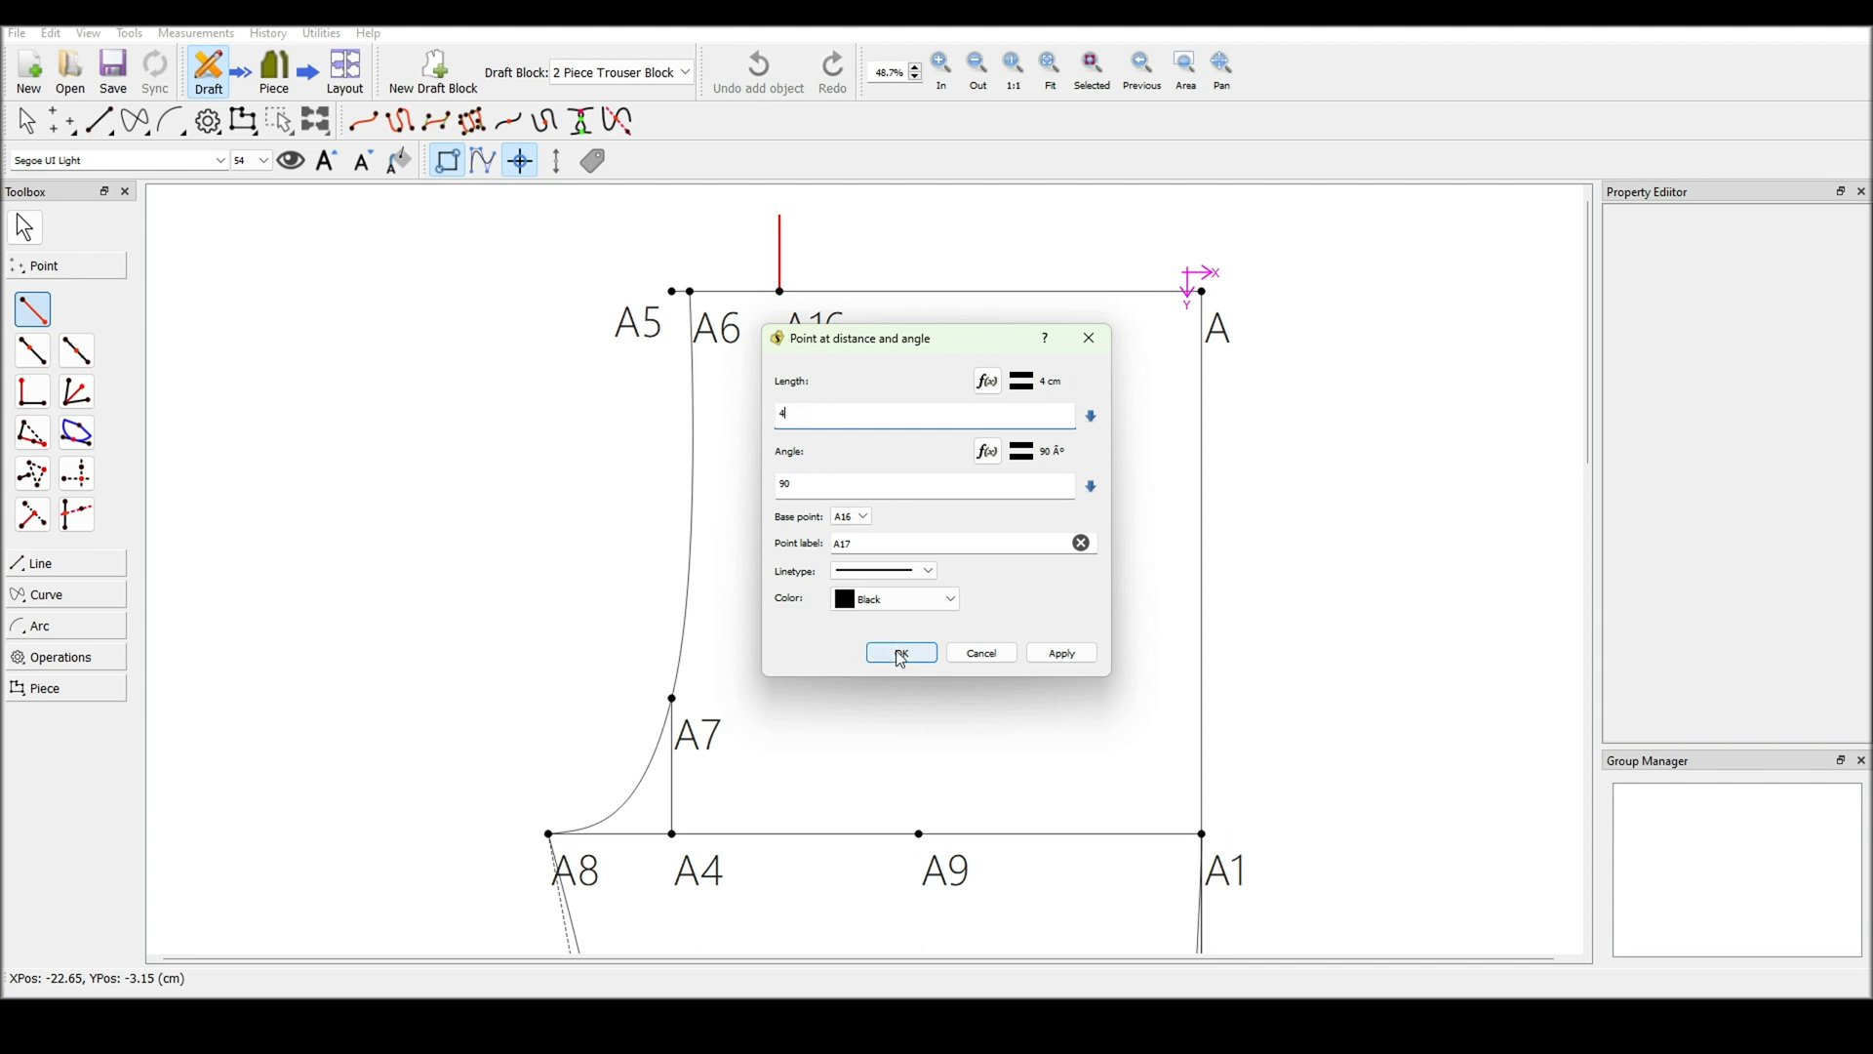
pyautogui.click(900, 659)
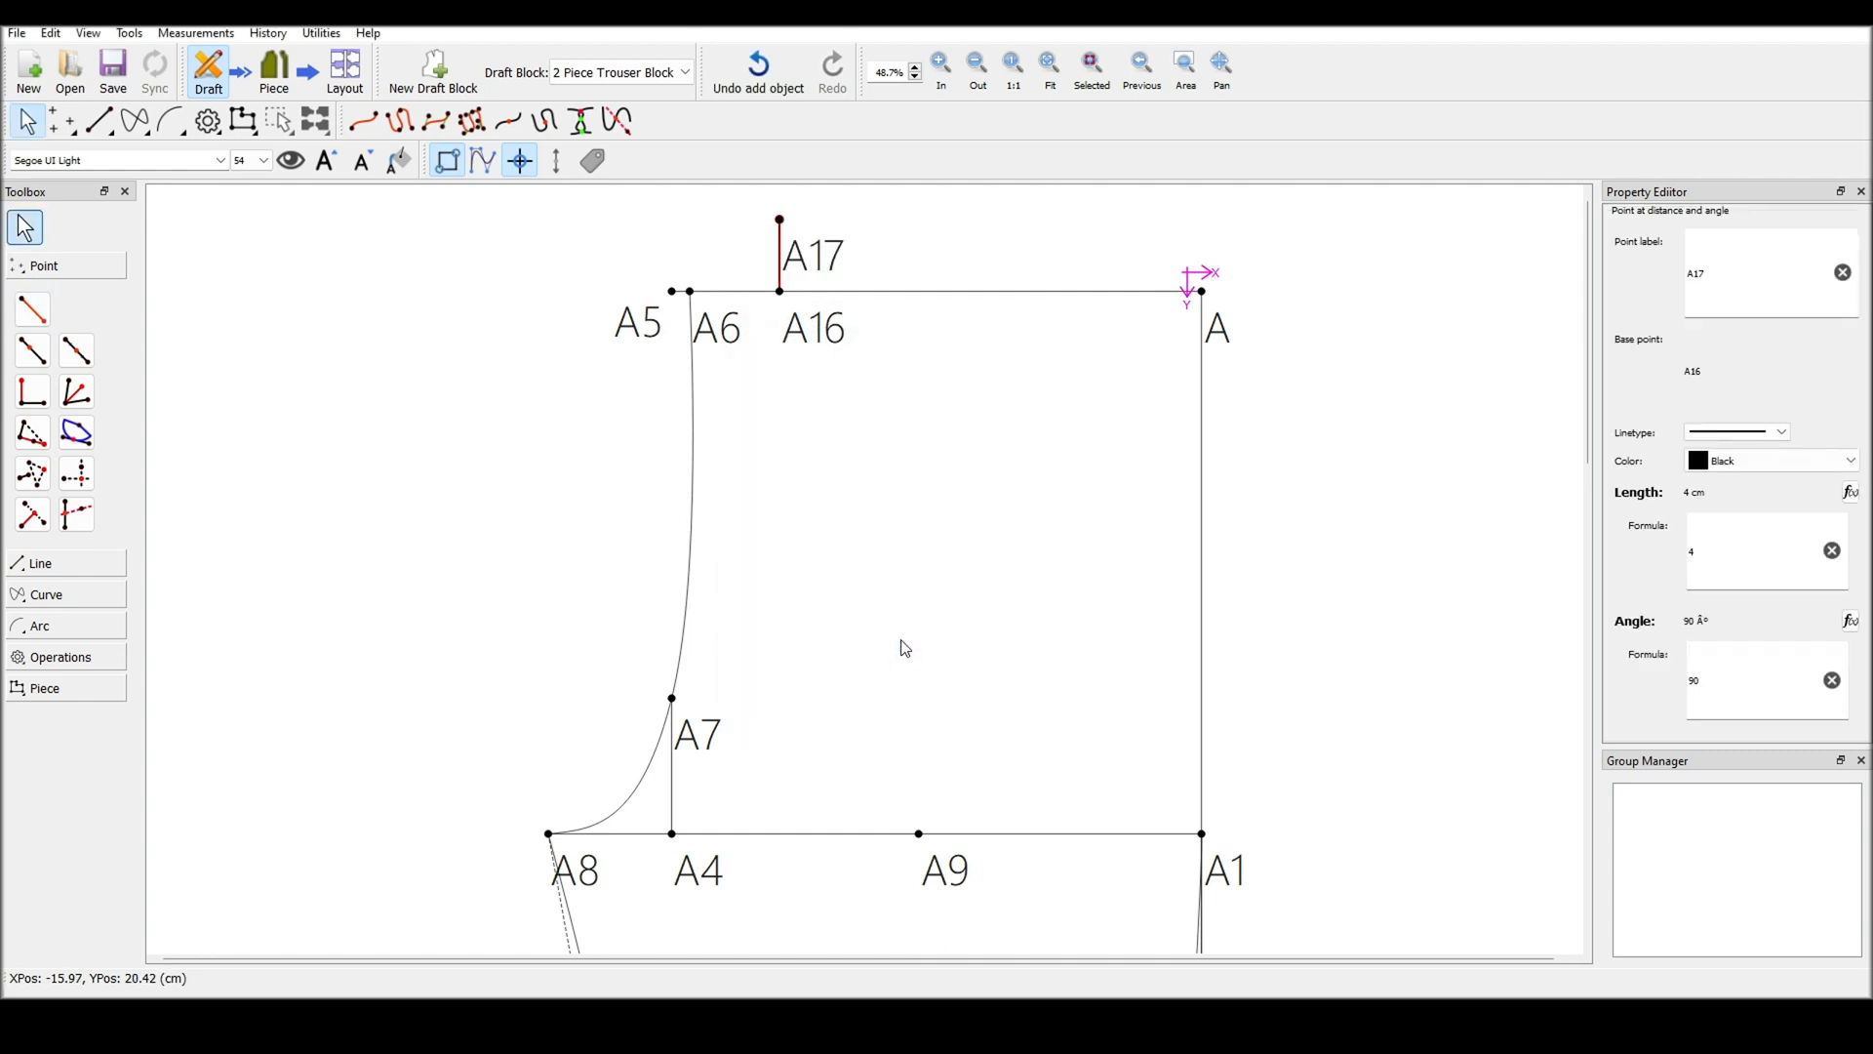
pyautogui.moveTo(827, 249); pyautogui.dragTo(793, 255)
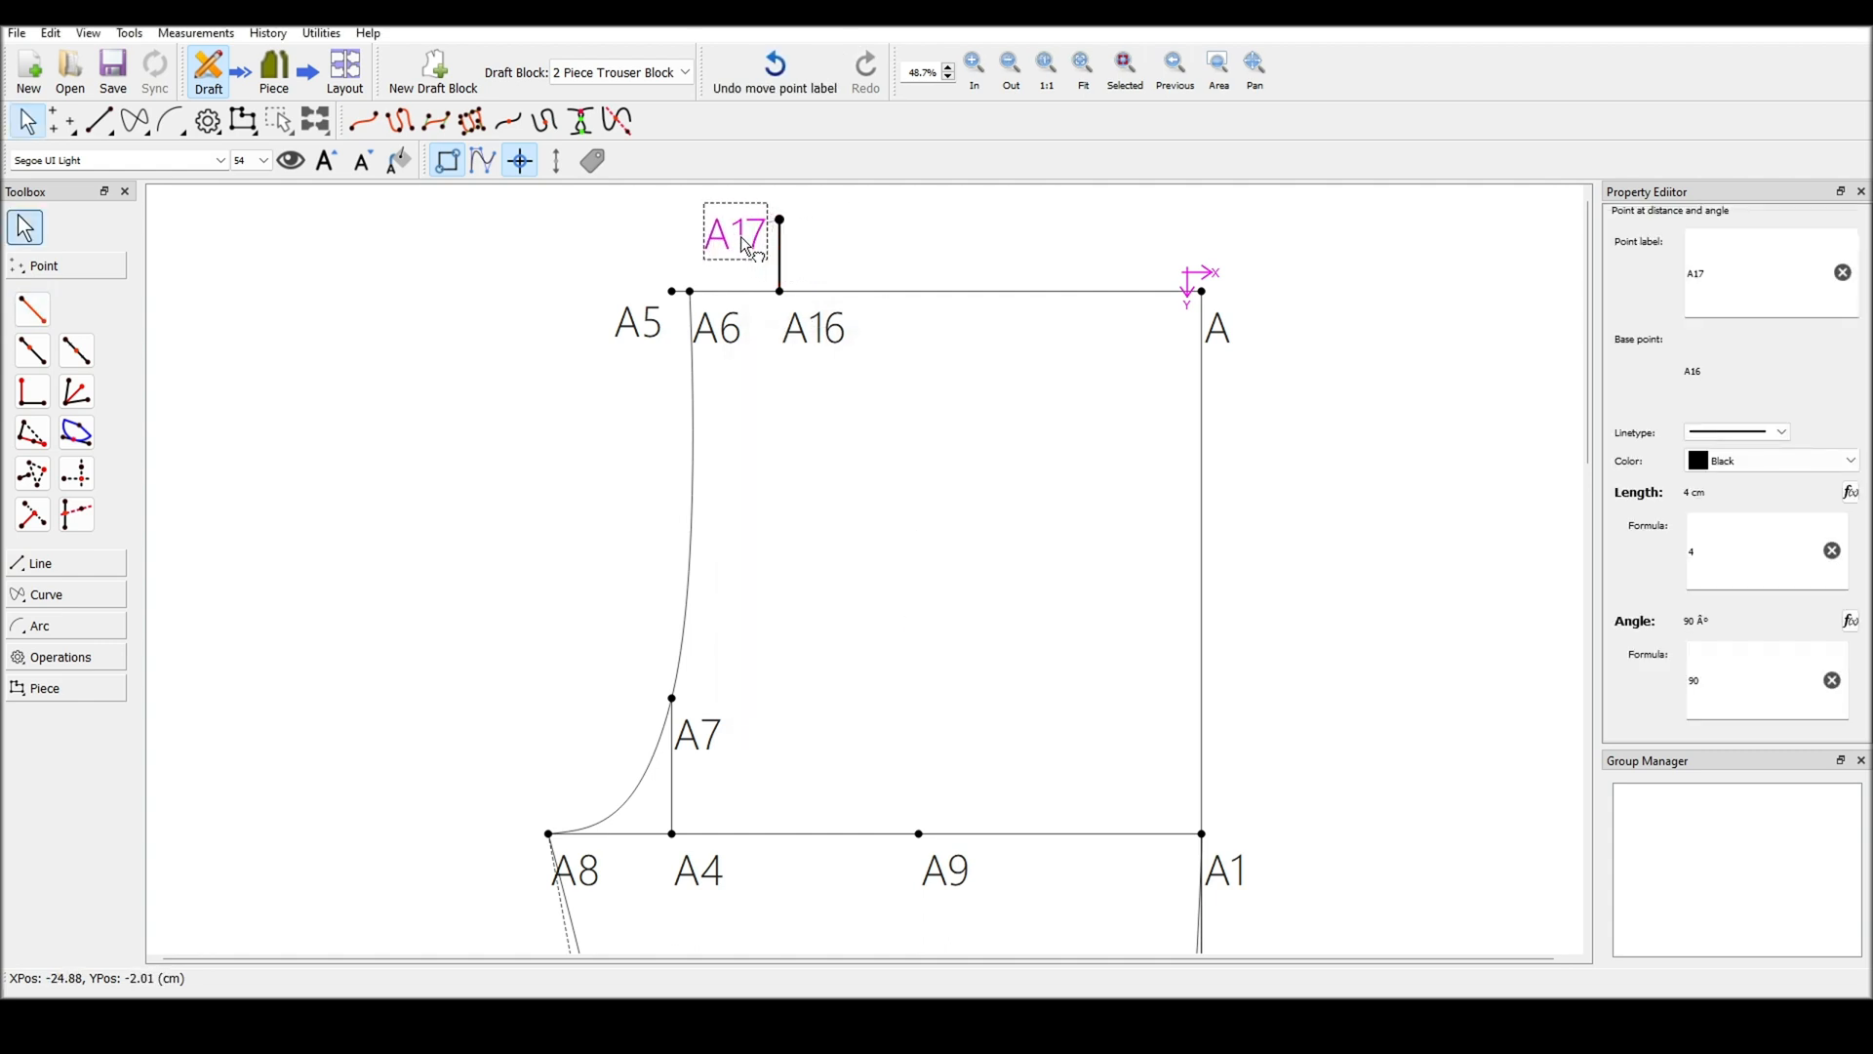
pyautogui.click(852, 251)
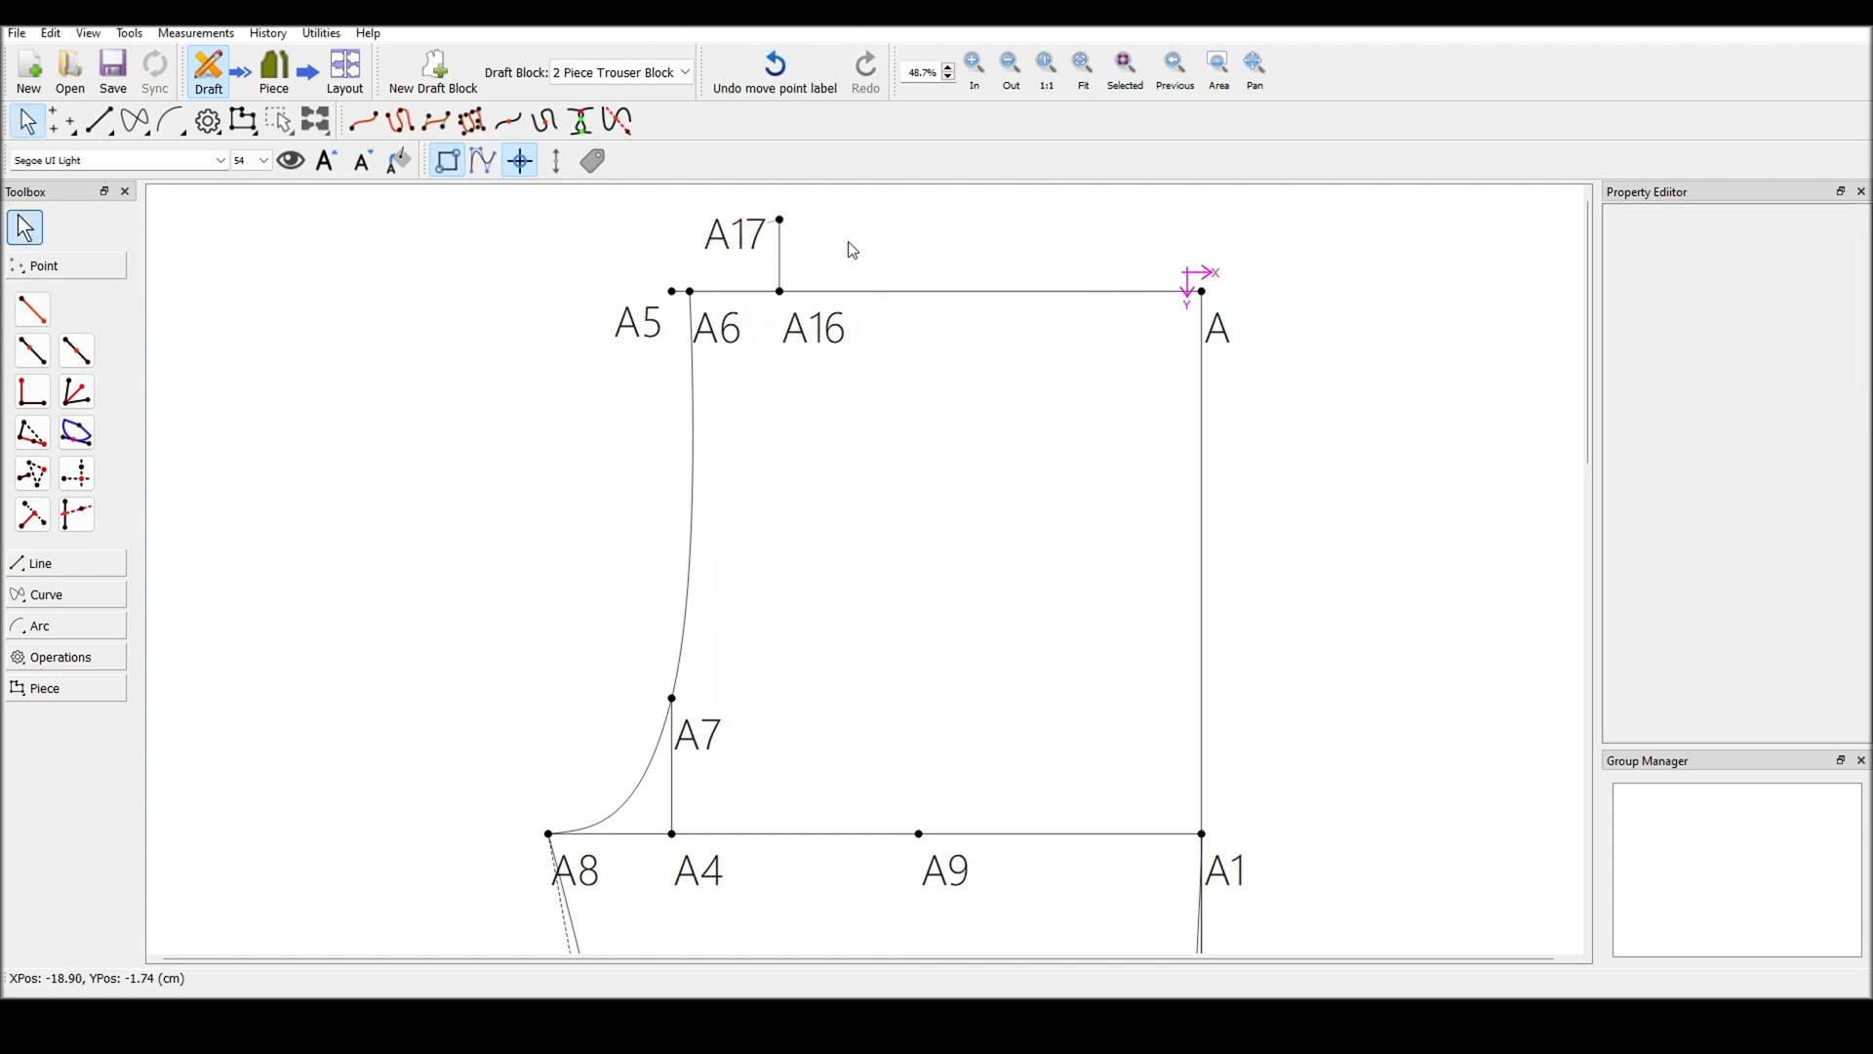
# Extend the waist line outward from A with a point at 4 cm and an angle of 0°
pyautogui.hotkey('alt', 'l')
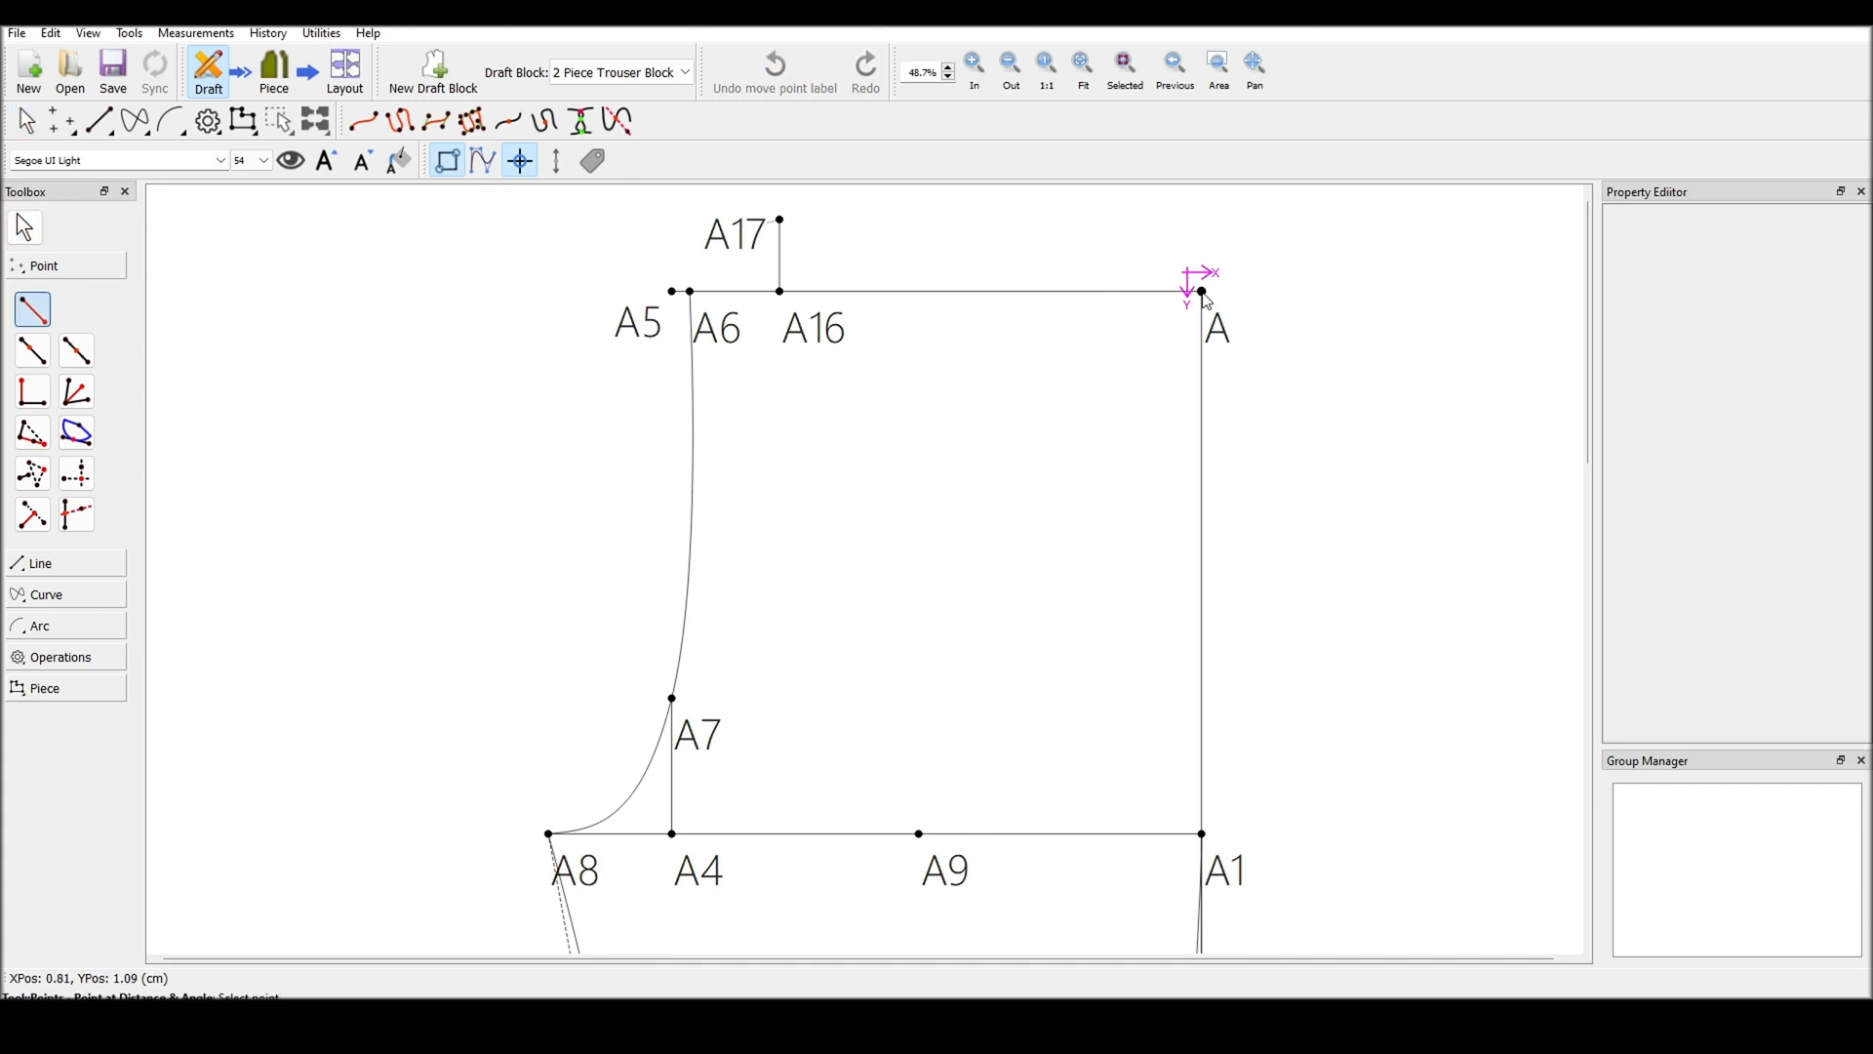
pyautogui.click(1201, 290)
pyautogui.click(1296, 291)
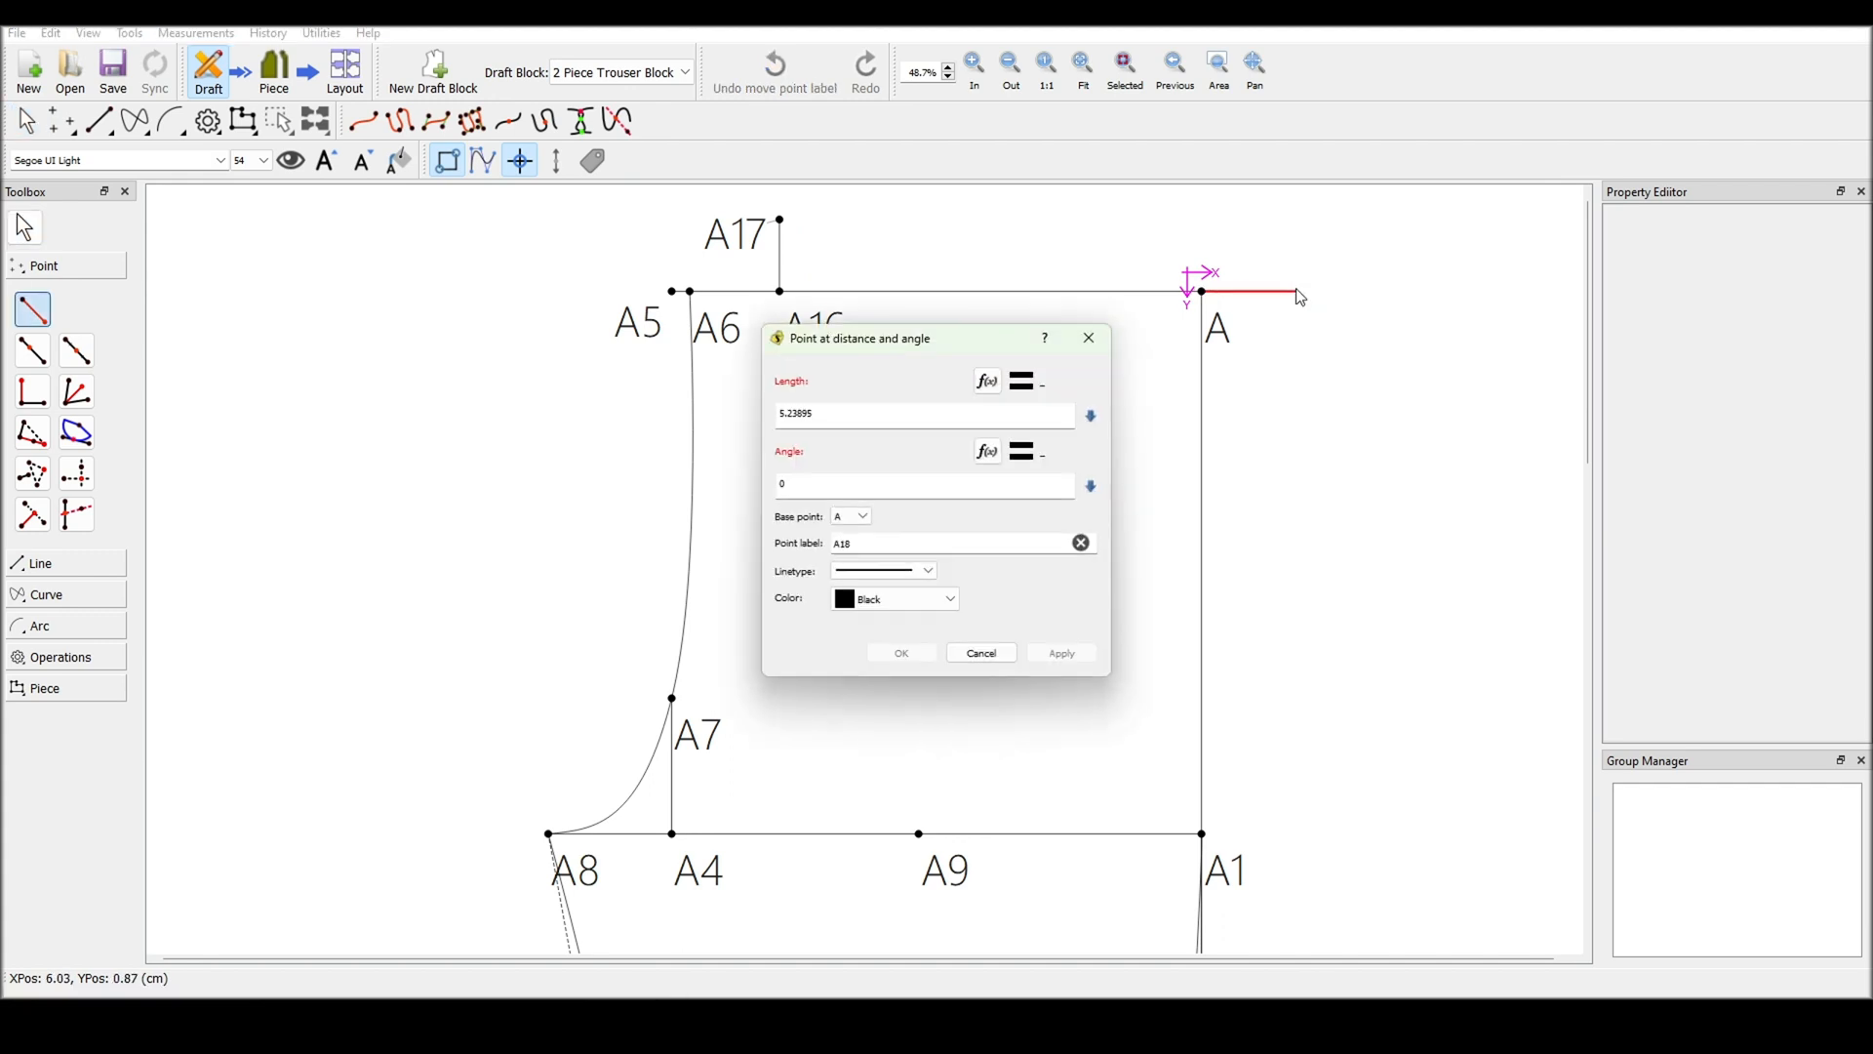
pyautogui.moveTo(872, 410); pyautogui.dragTo(738, 408)
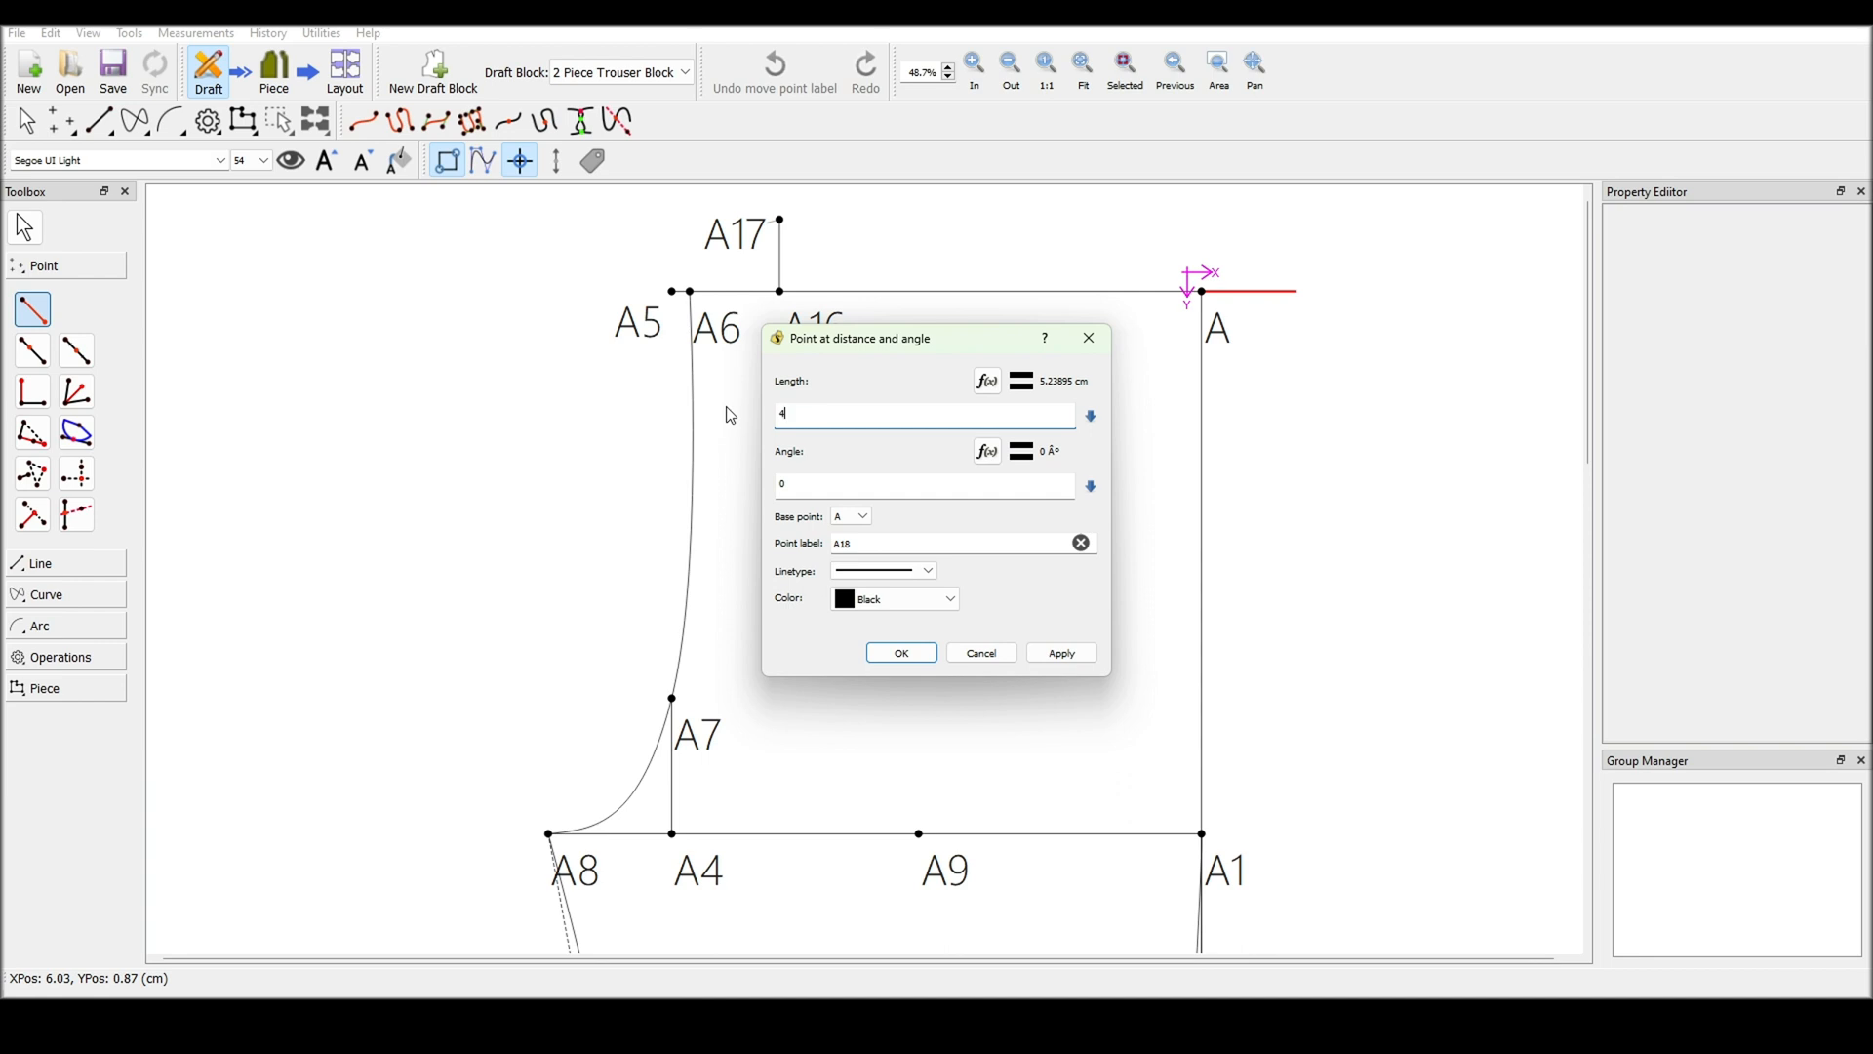
pyautogui.click(900, 653)
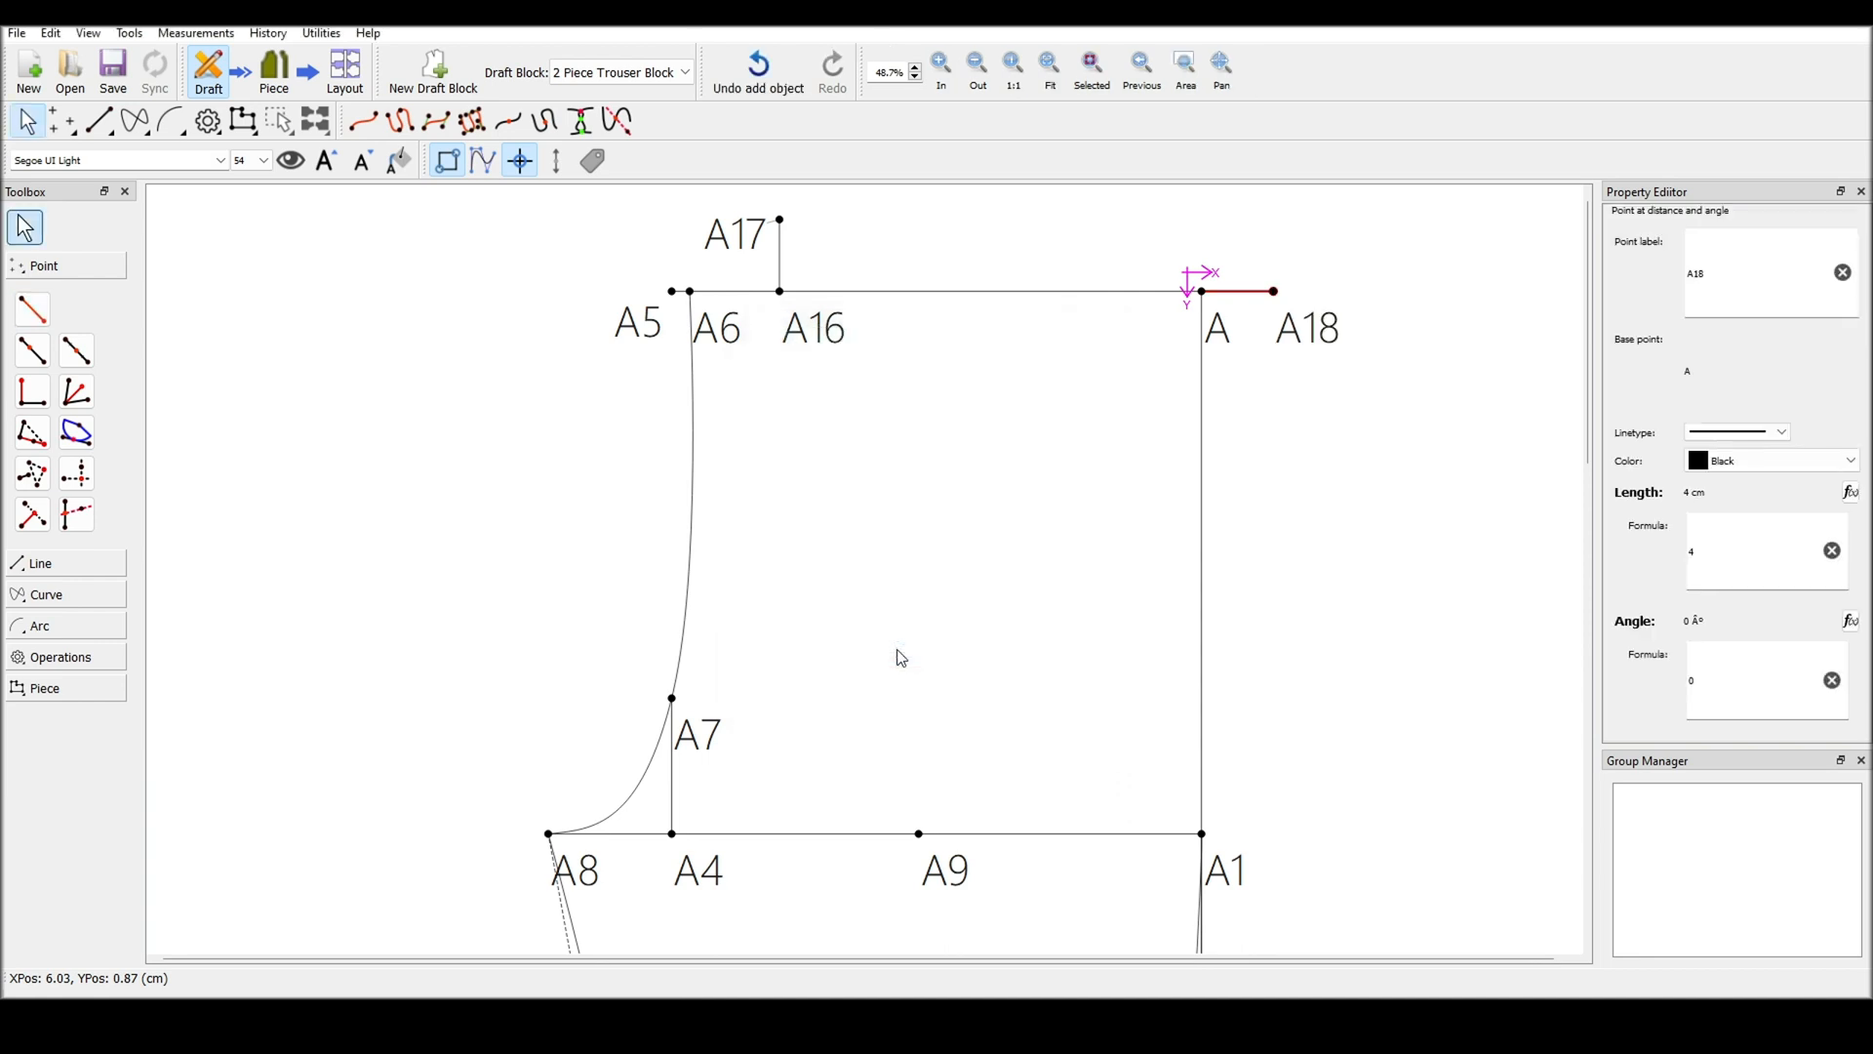
pyautogui.click(1278, 588)
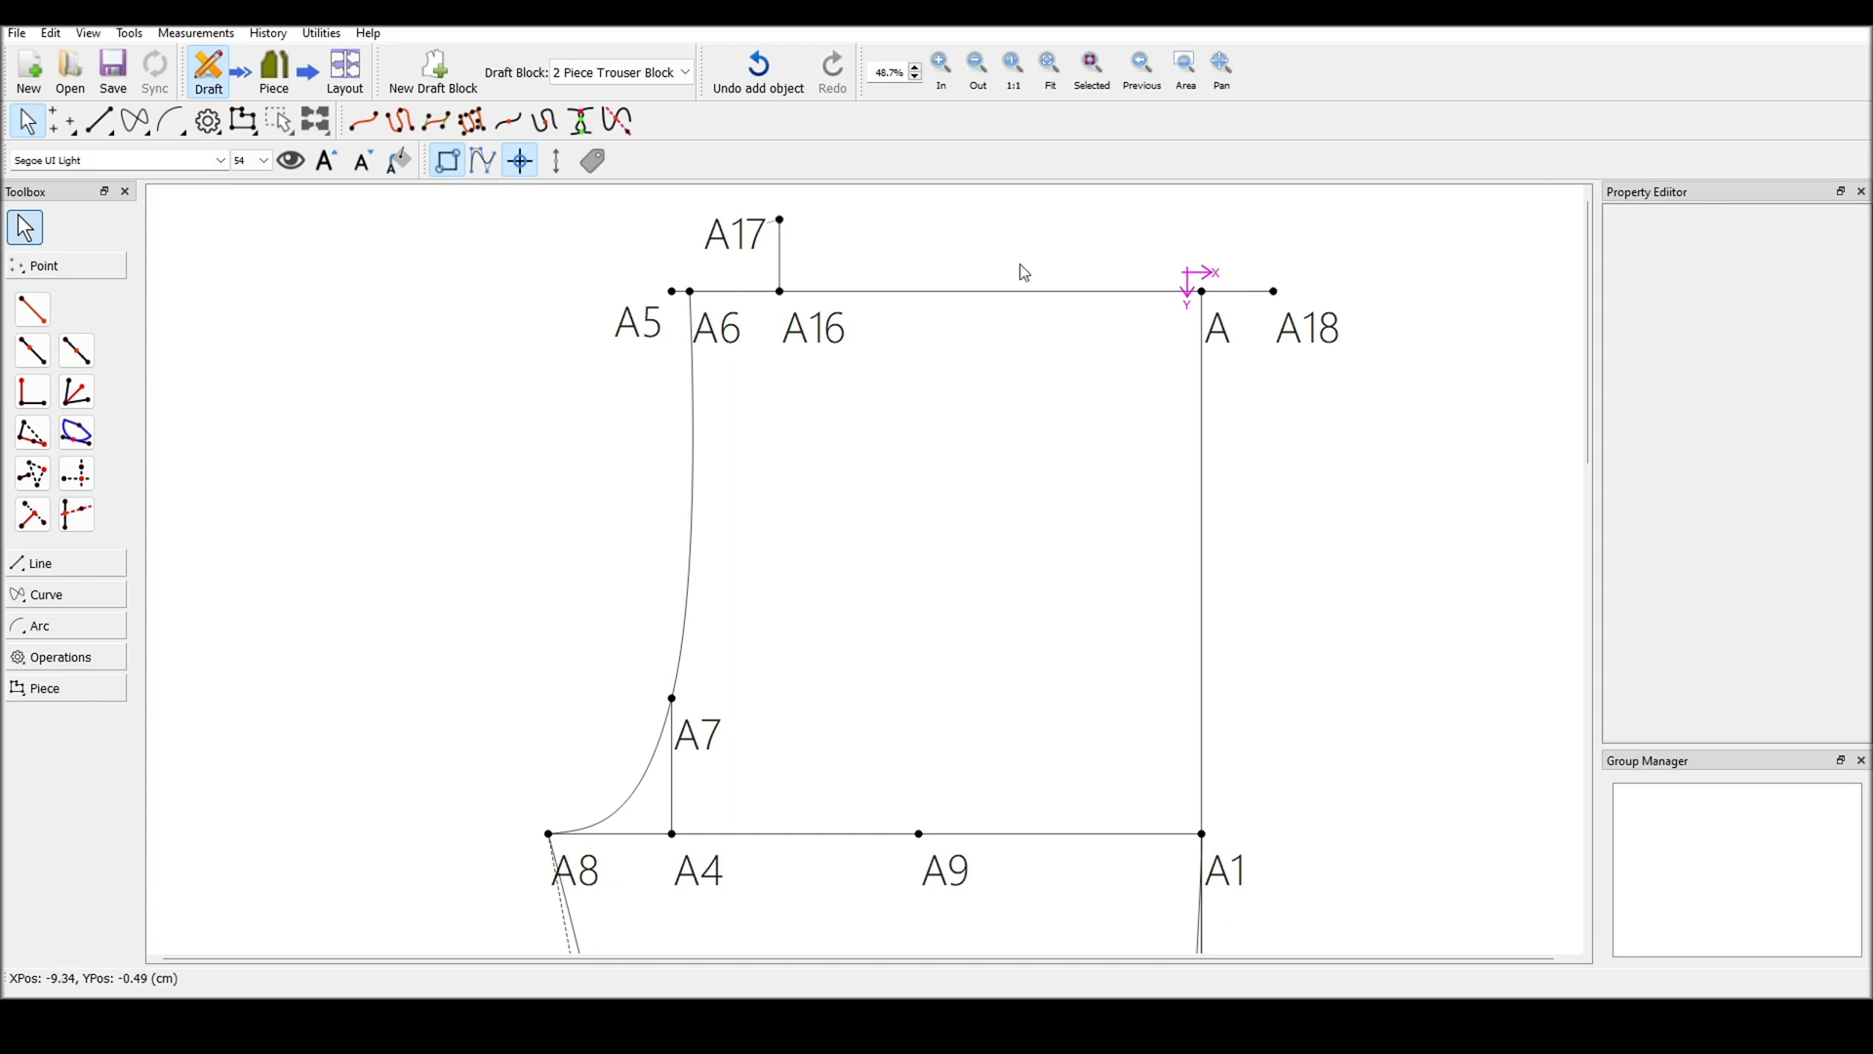
# Draw a straight line from A17 to A18 for the back waist and colour it Deep Pink
pyautogui.click(124, 566)
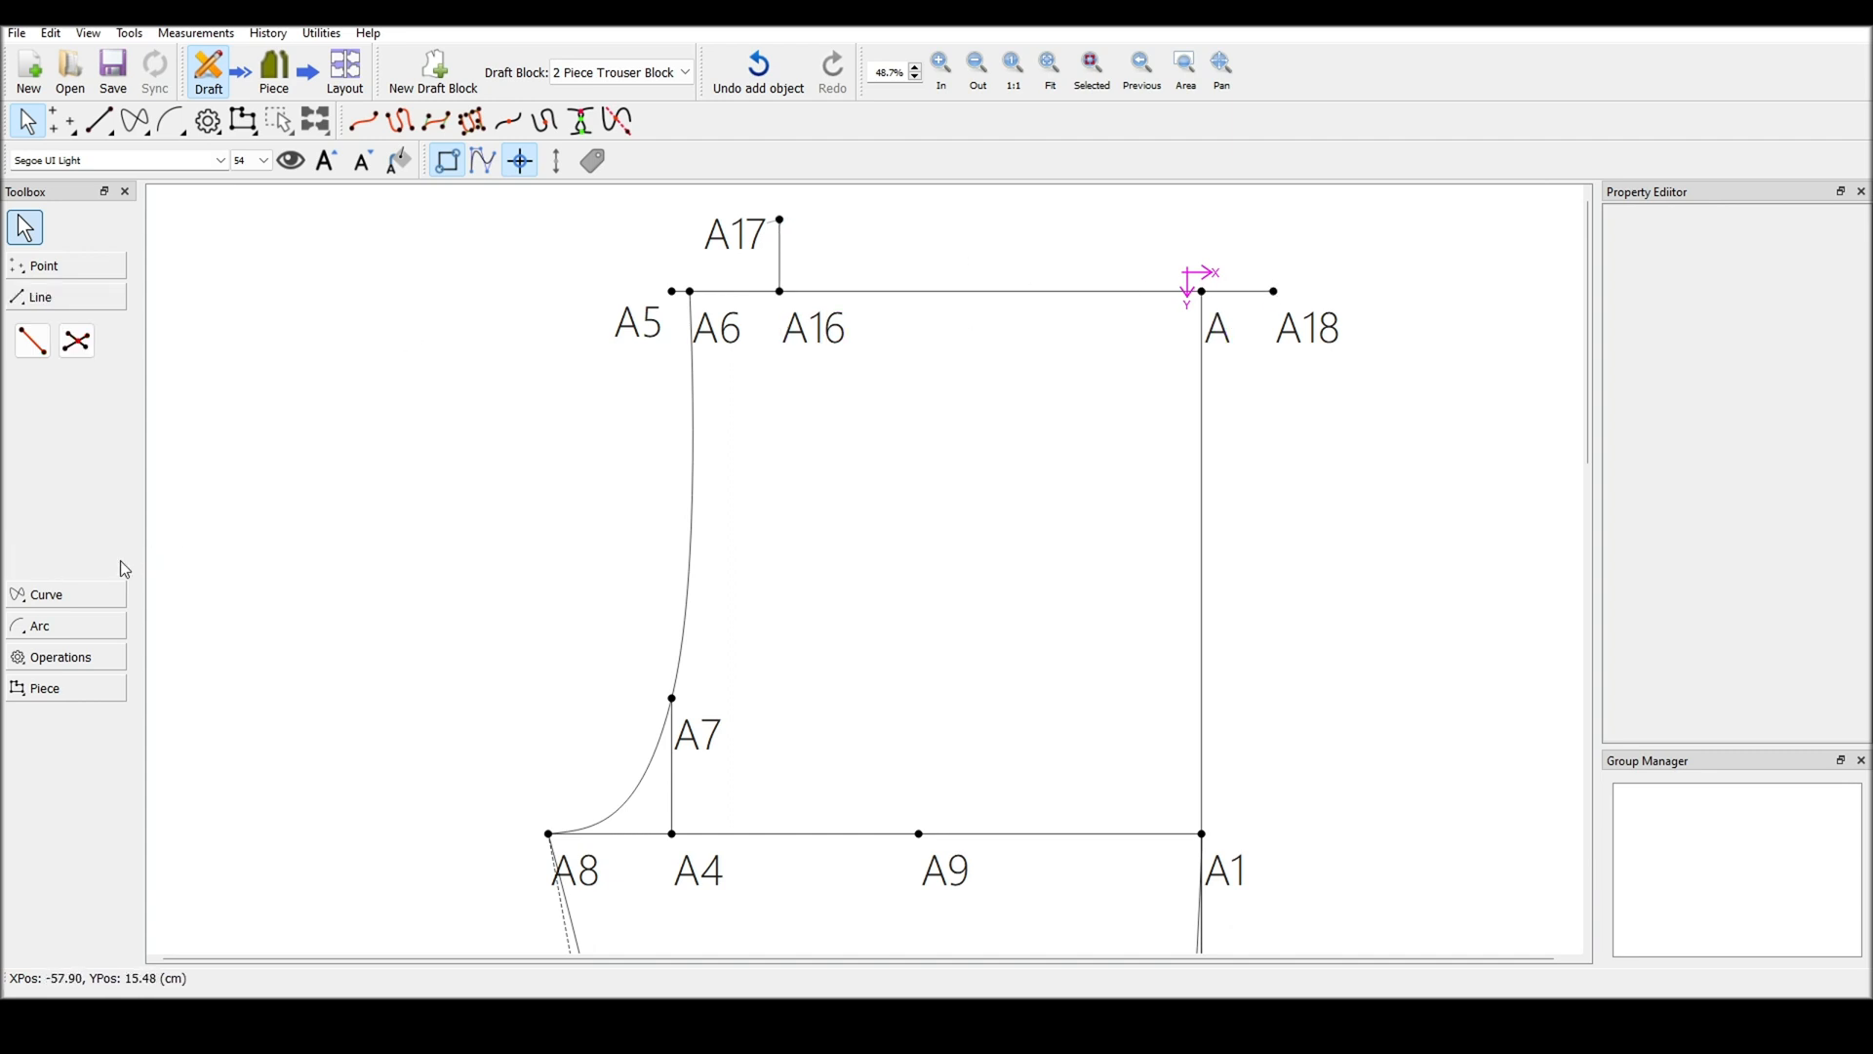
pyautogui.click(33, 340)
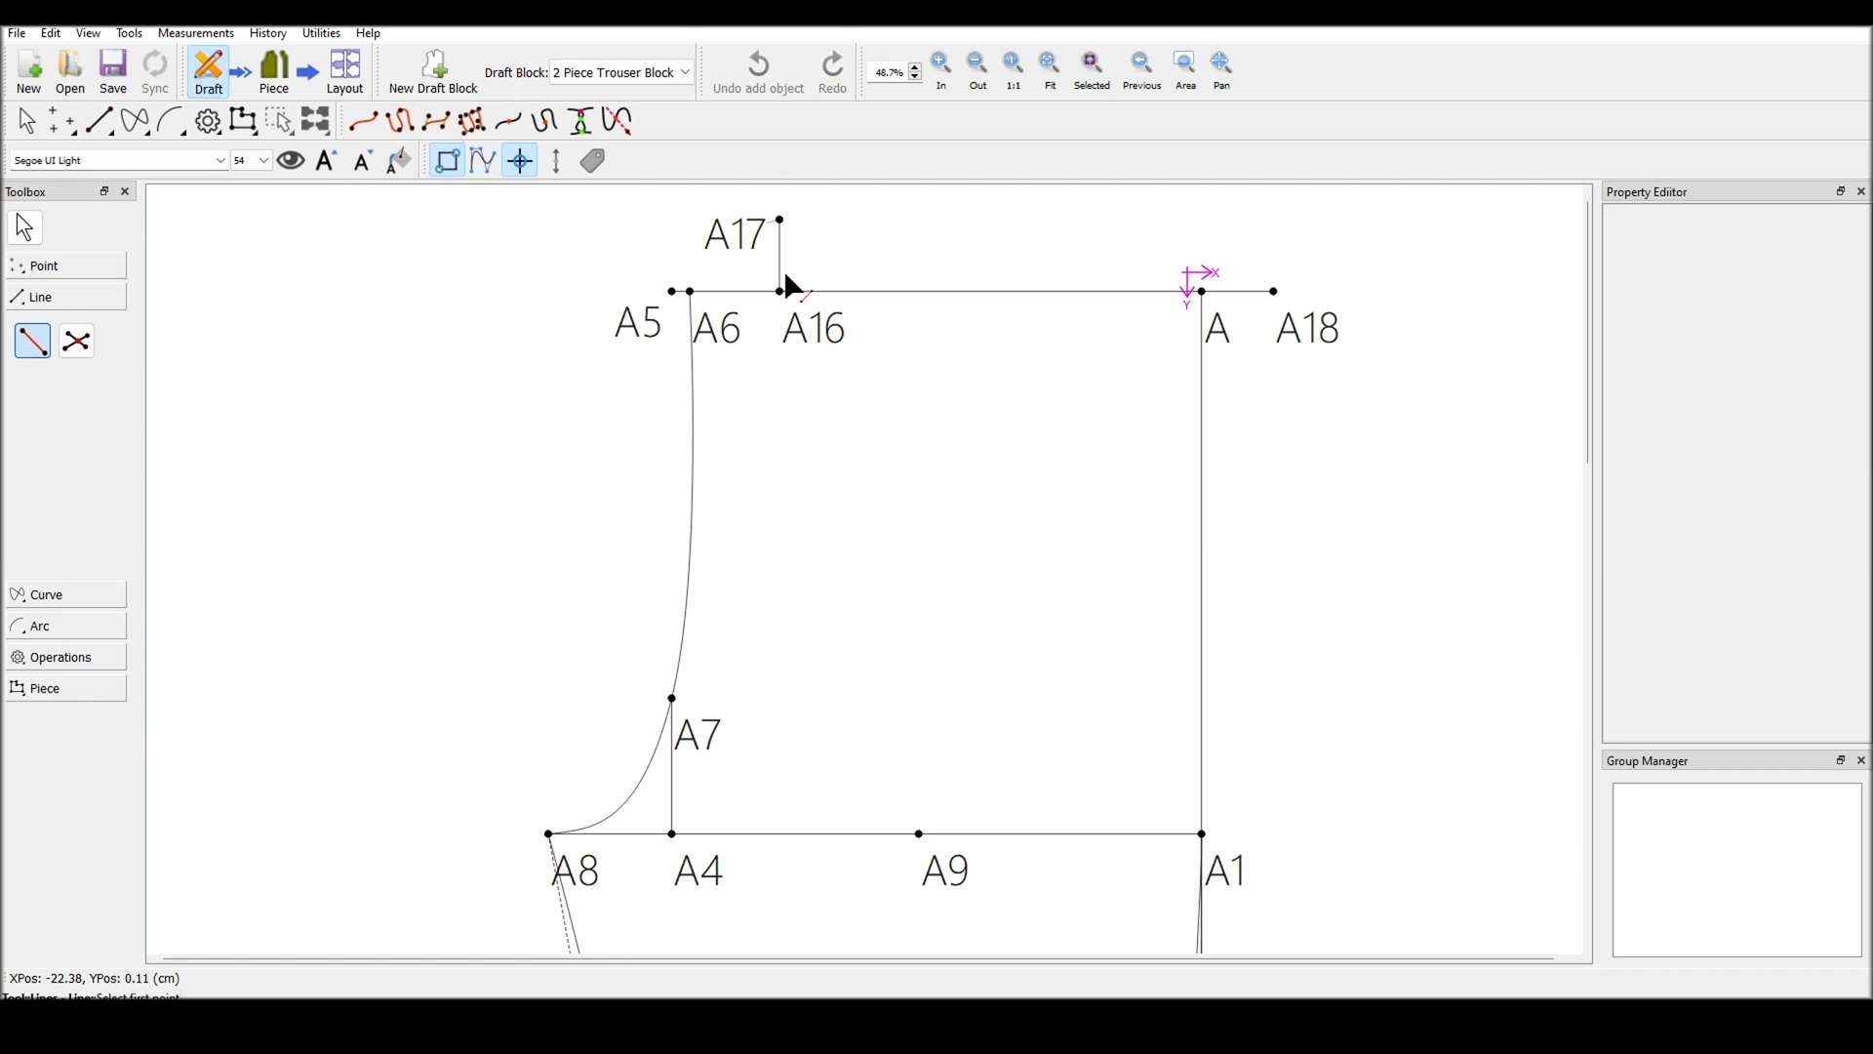
pyautogui.click(779, 220)
pyautogui.click(1273, 290)
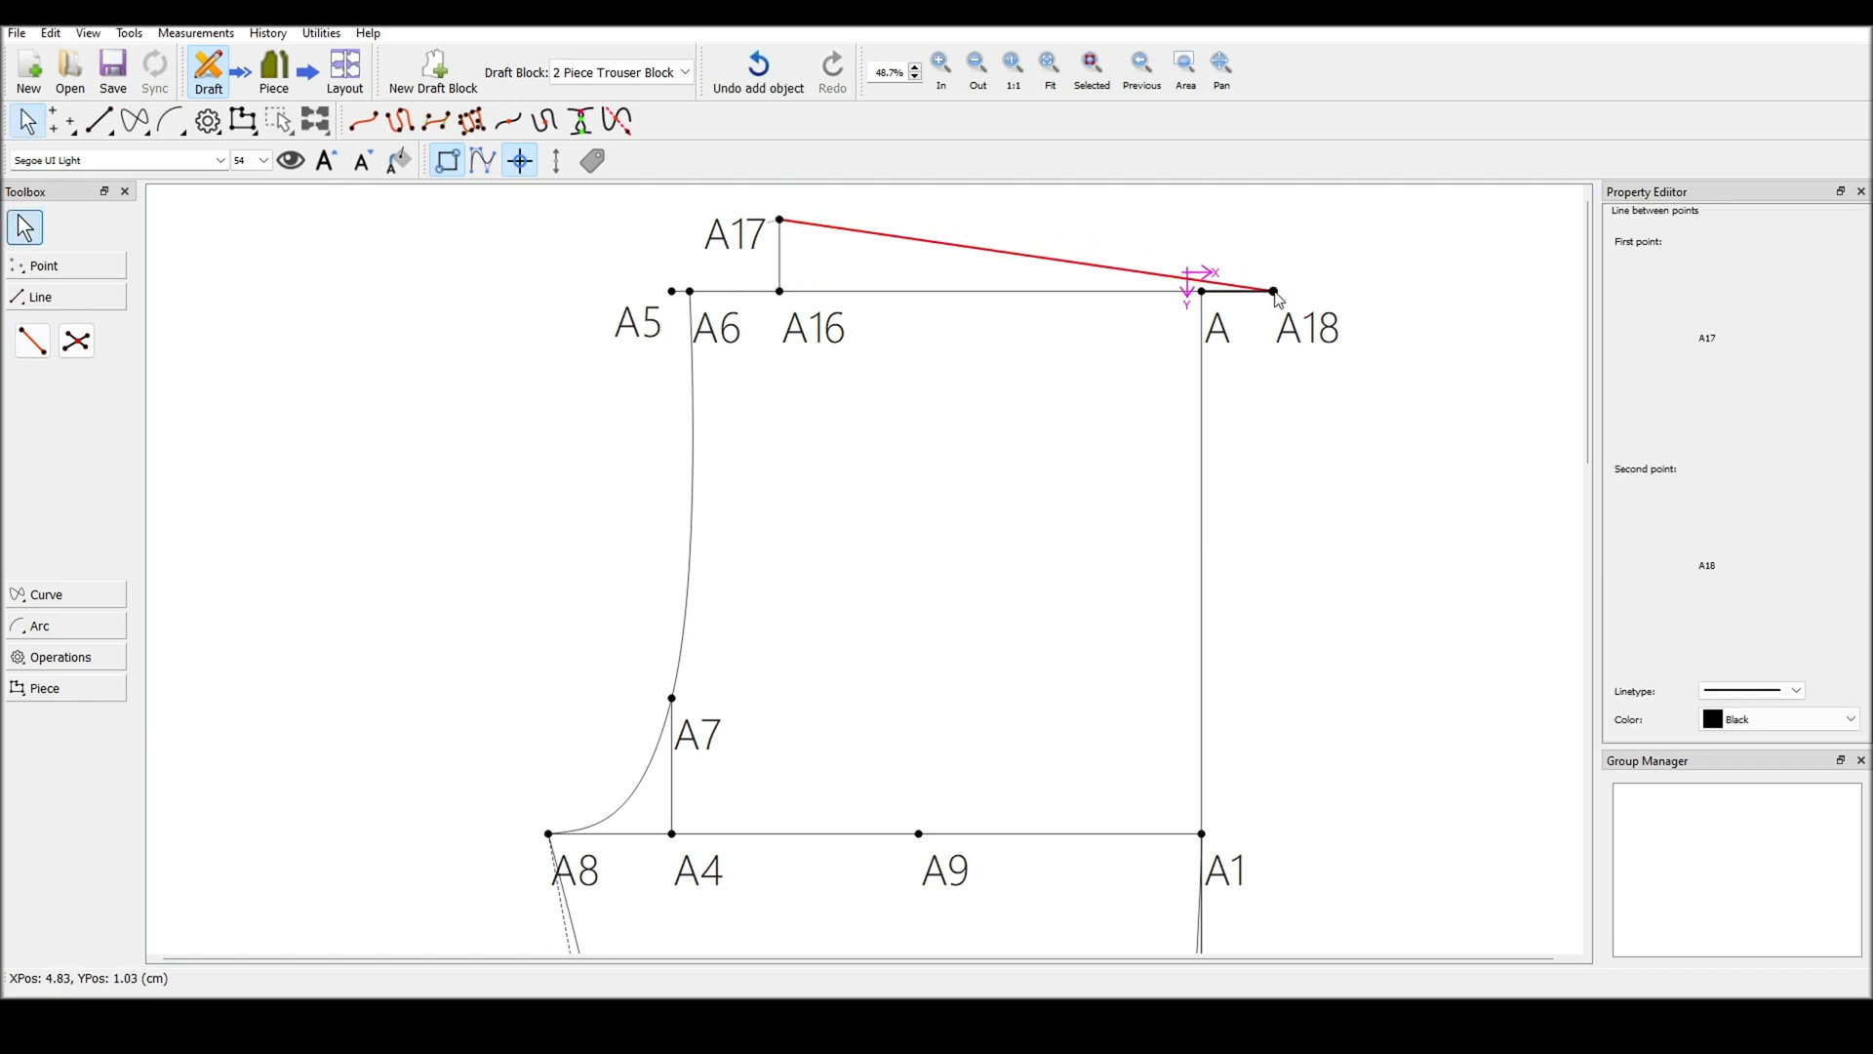
pyautogui.click(1756, 719)
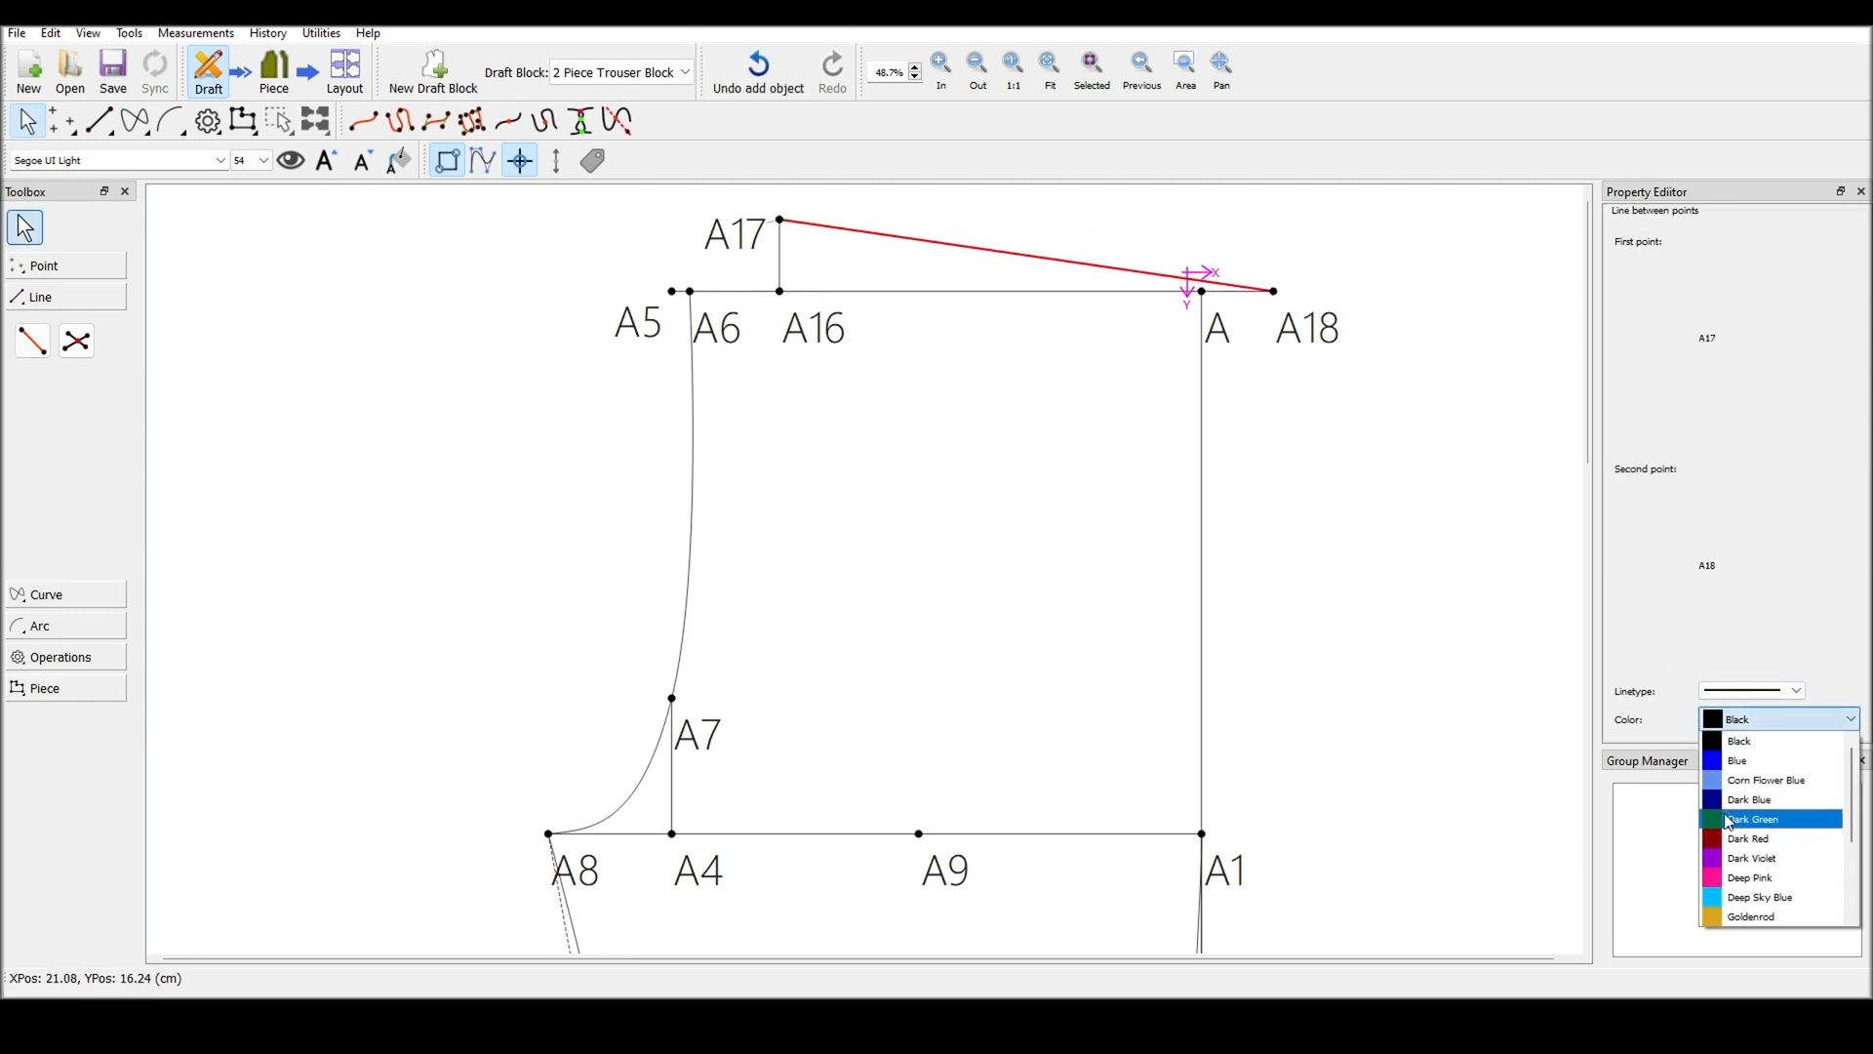
pyautogui.click(1735, 877)
pyautogui.click(1405, 762)
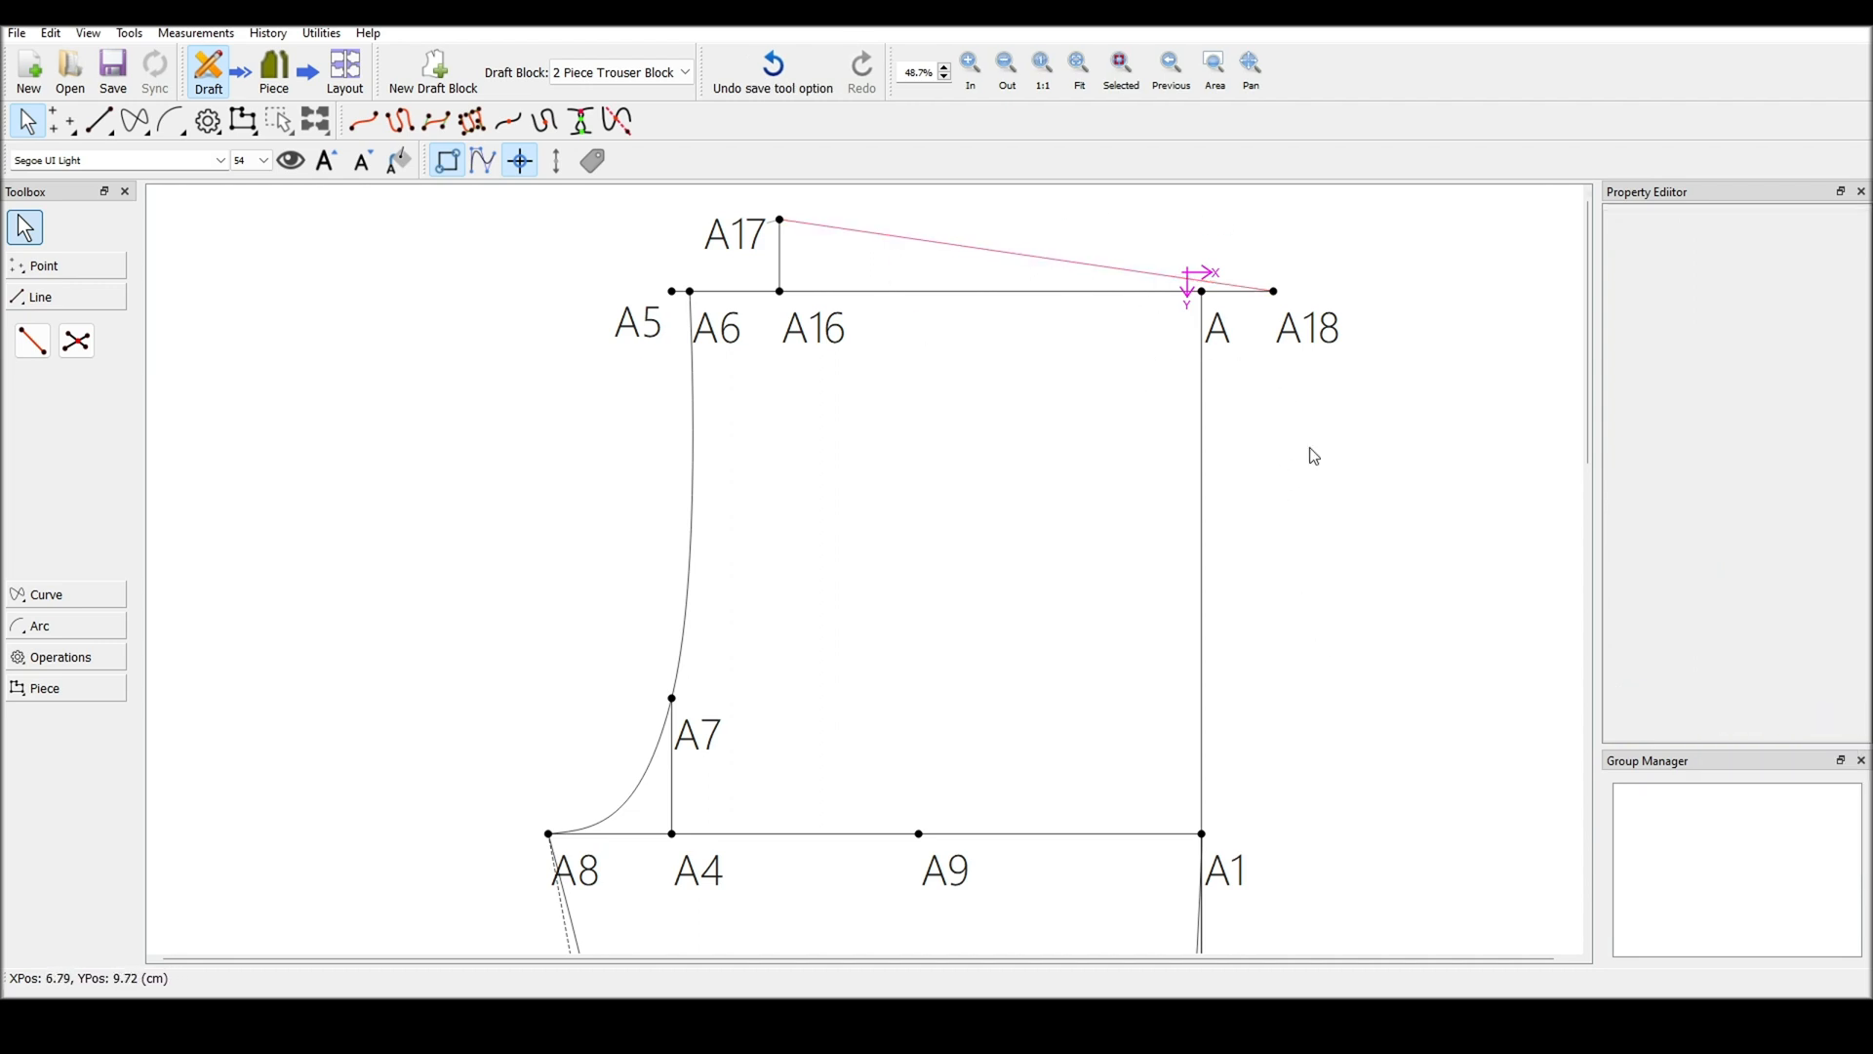
# Add a midpoint between A4 and A5 and move its label to the left of the point
pyautogui.click(75, 276)
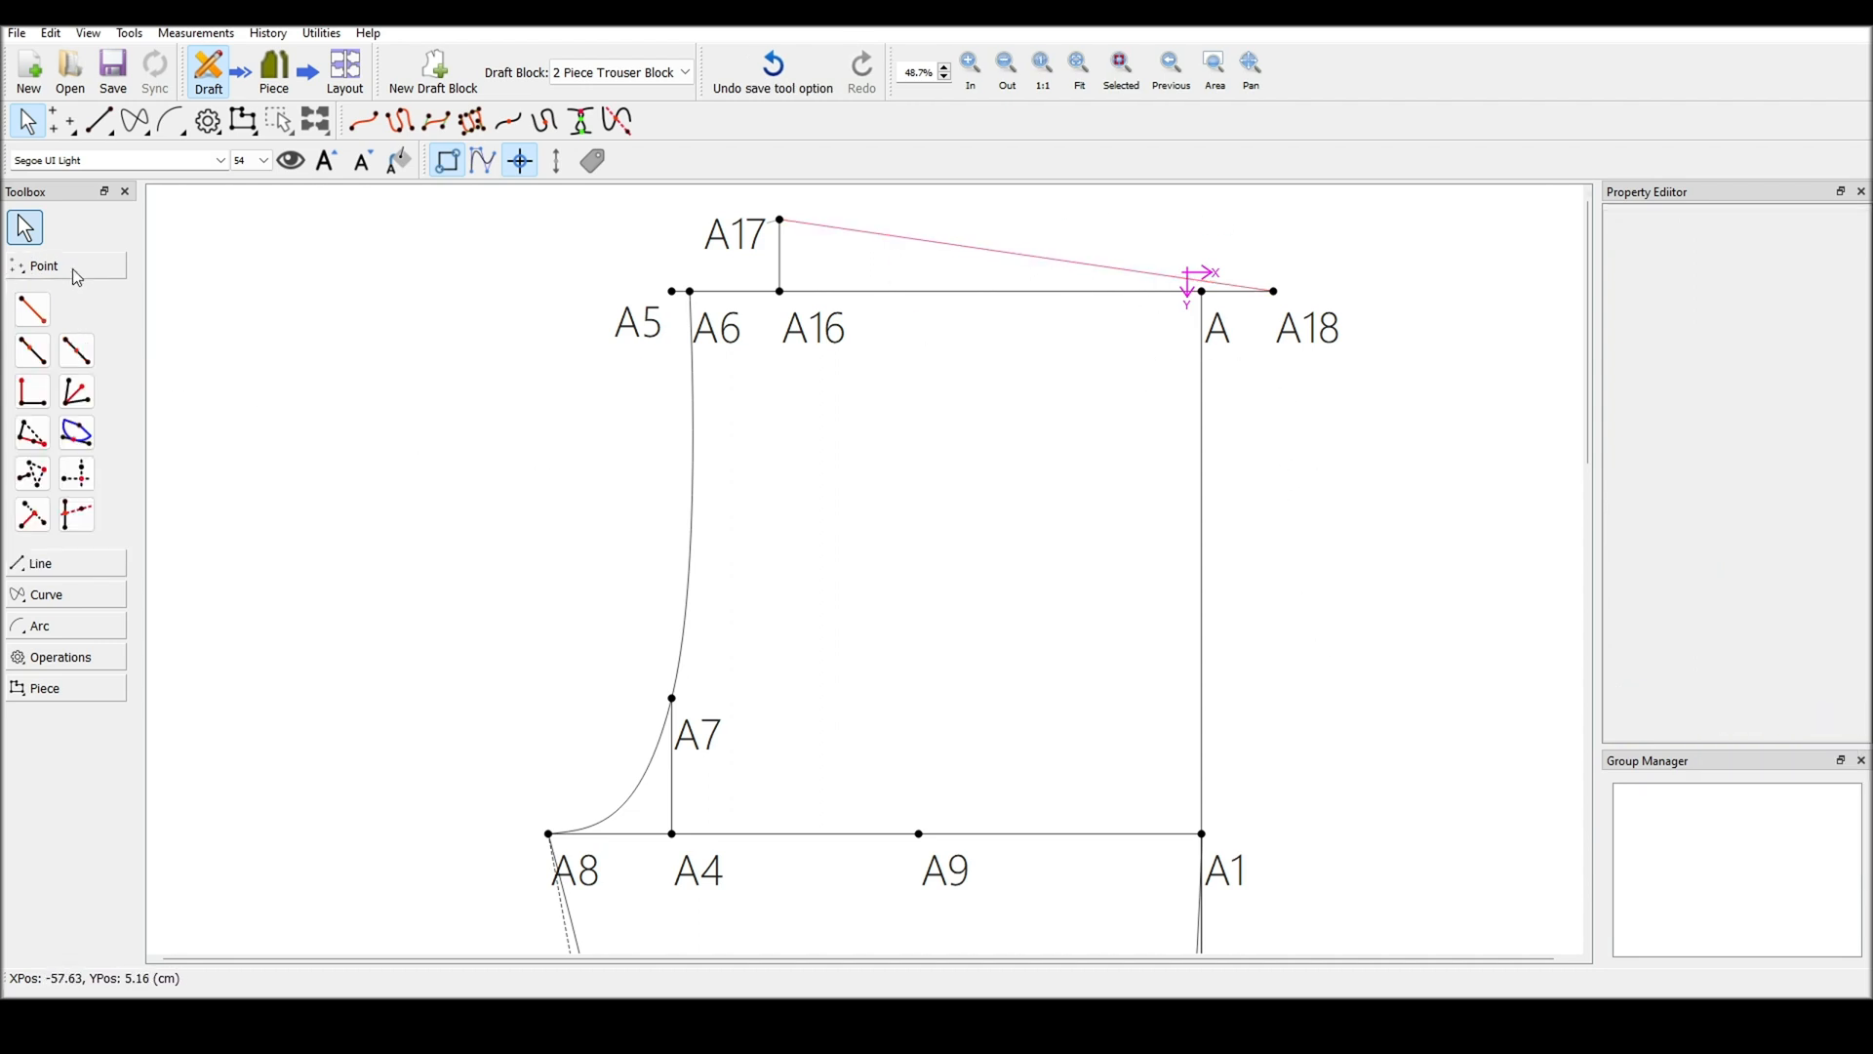
pyautogui.click(76, 351)
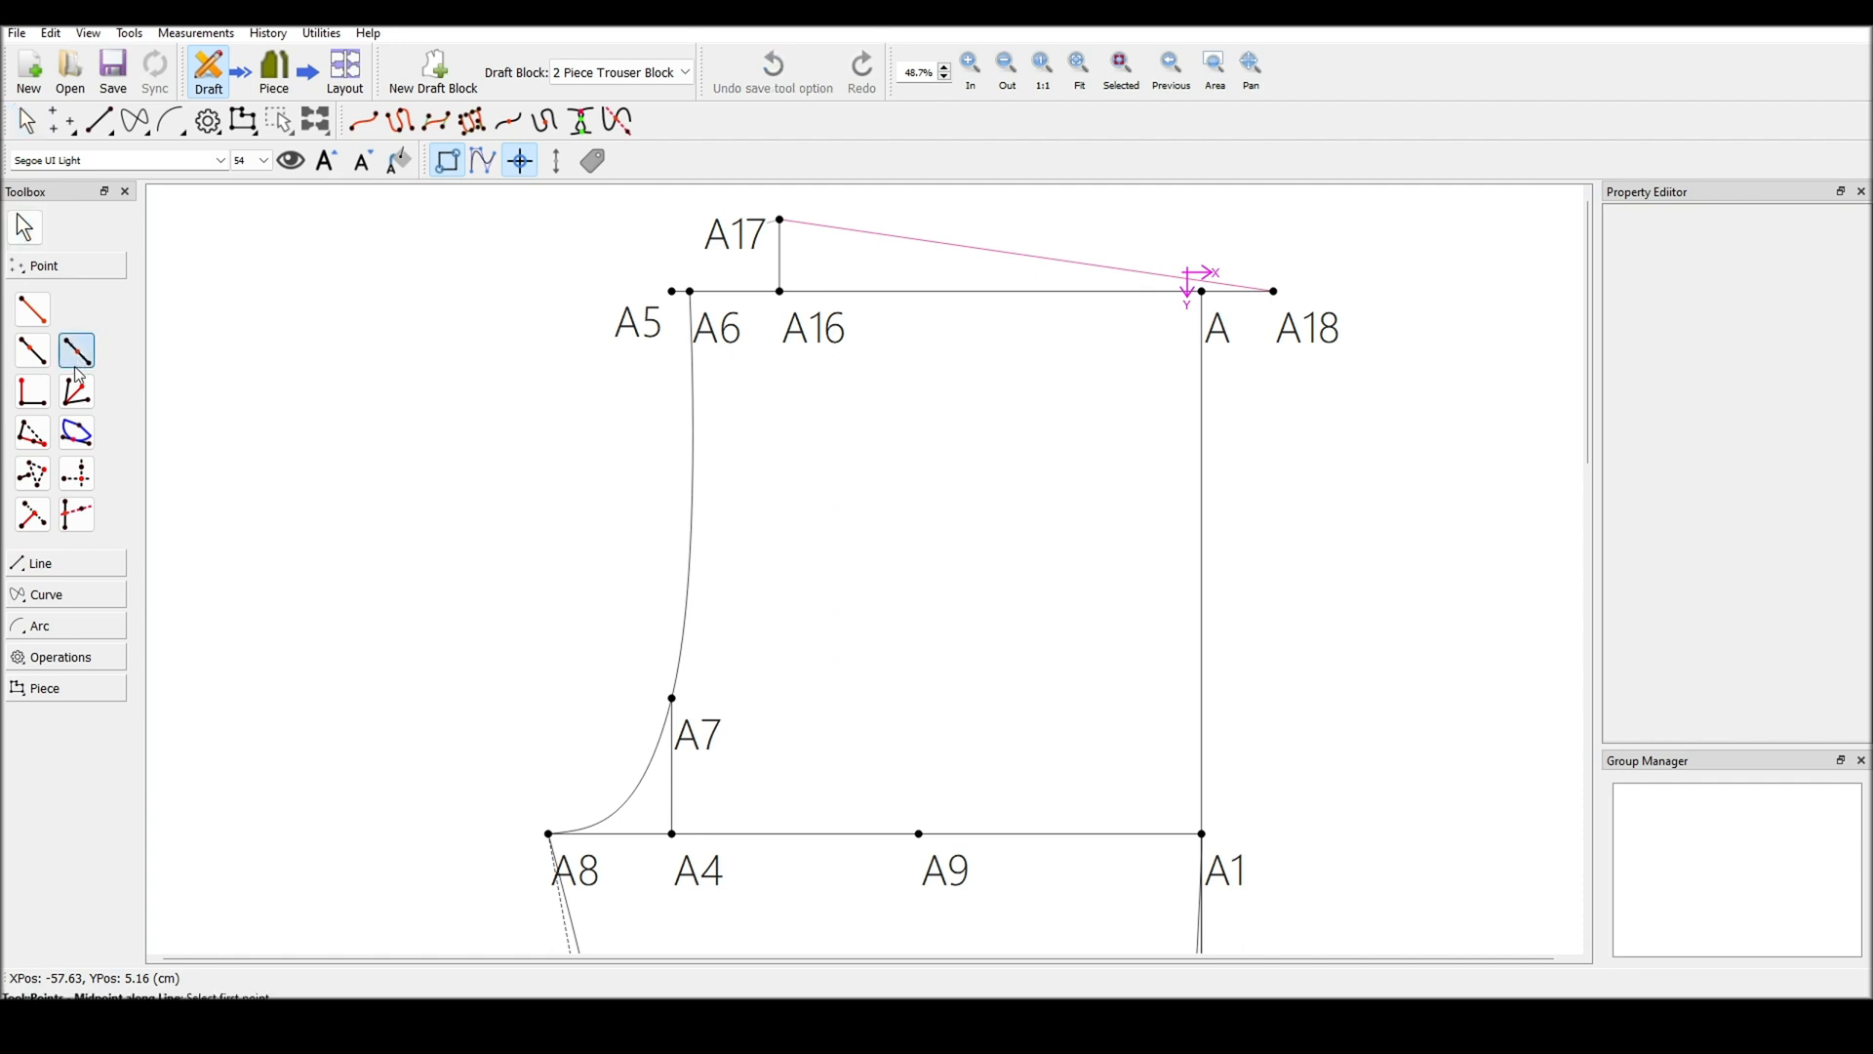
pyautogui.click(671, 833)
pyautogui.click(673, 293)
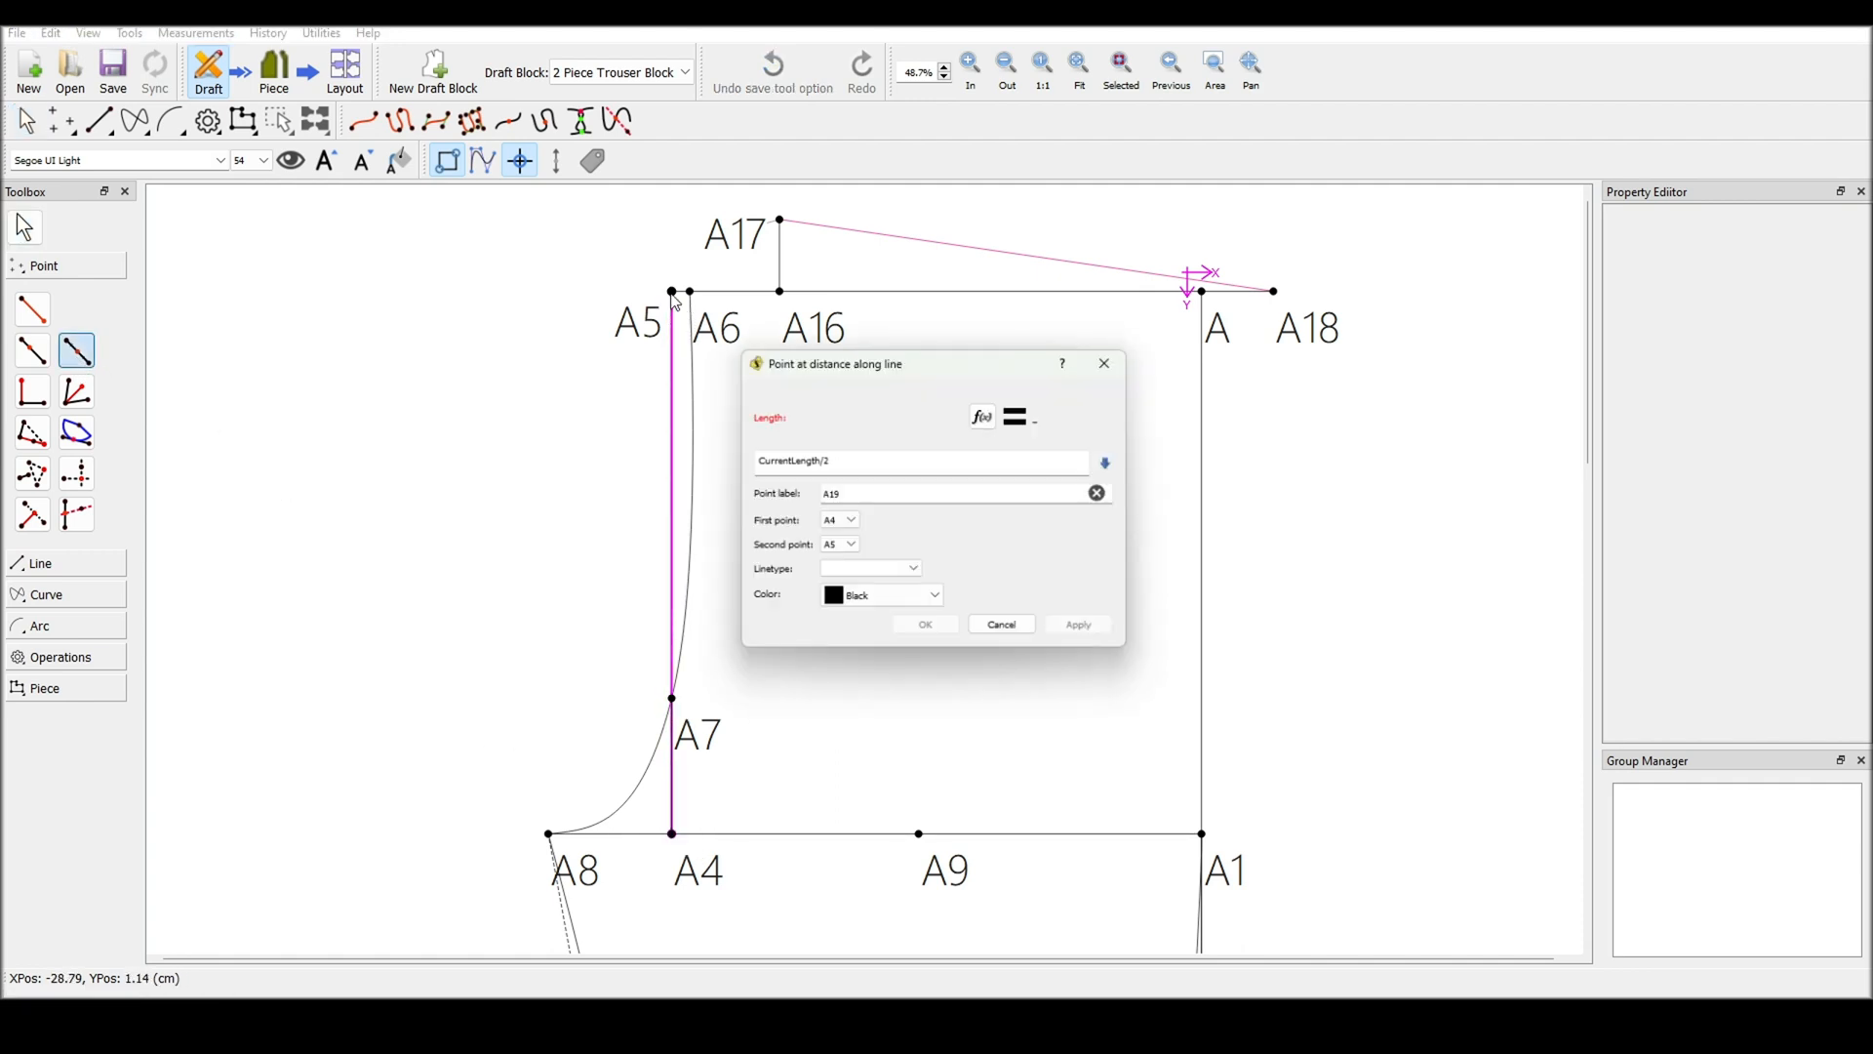
pyautogui.click(925, 632)
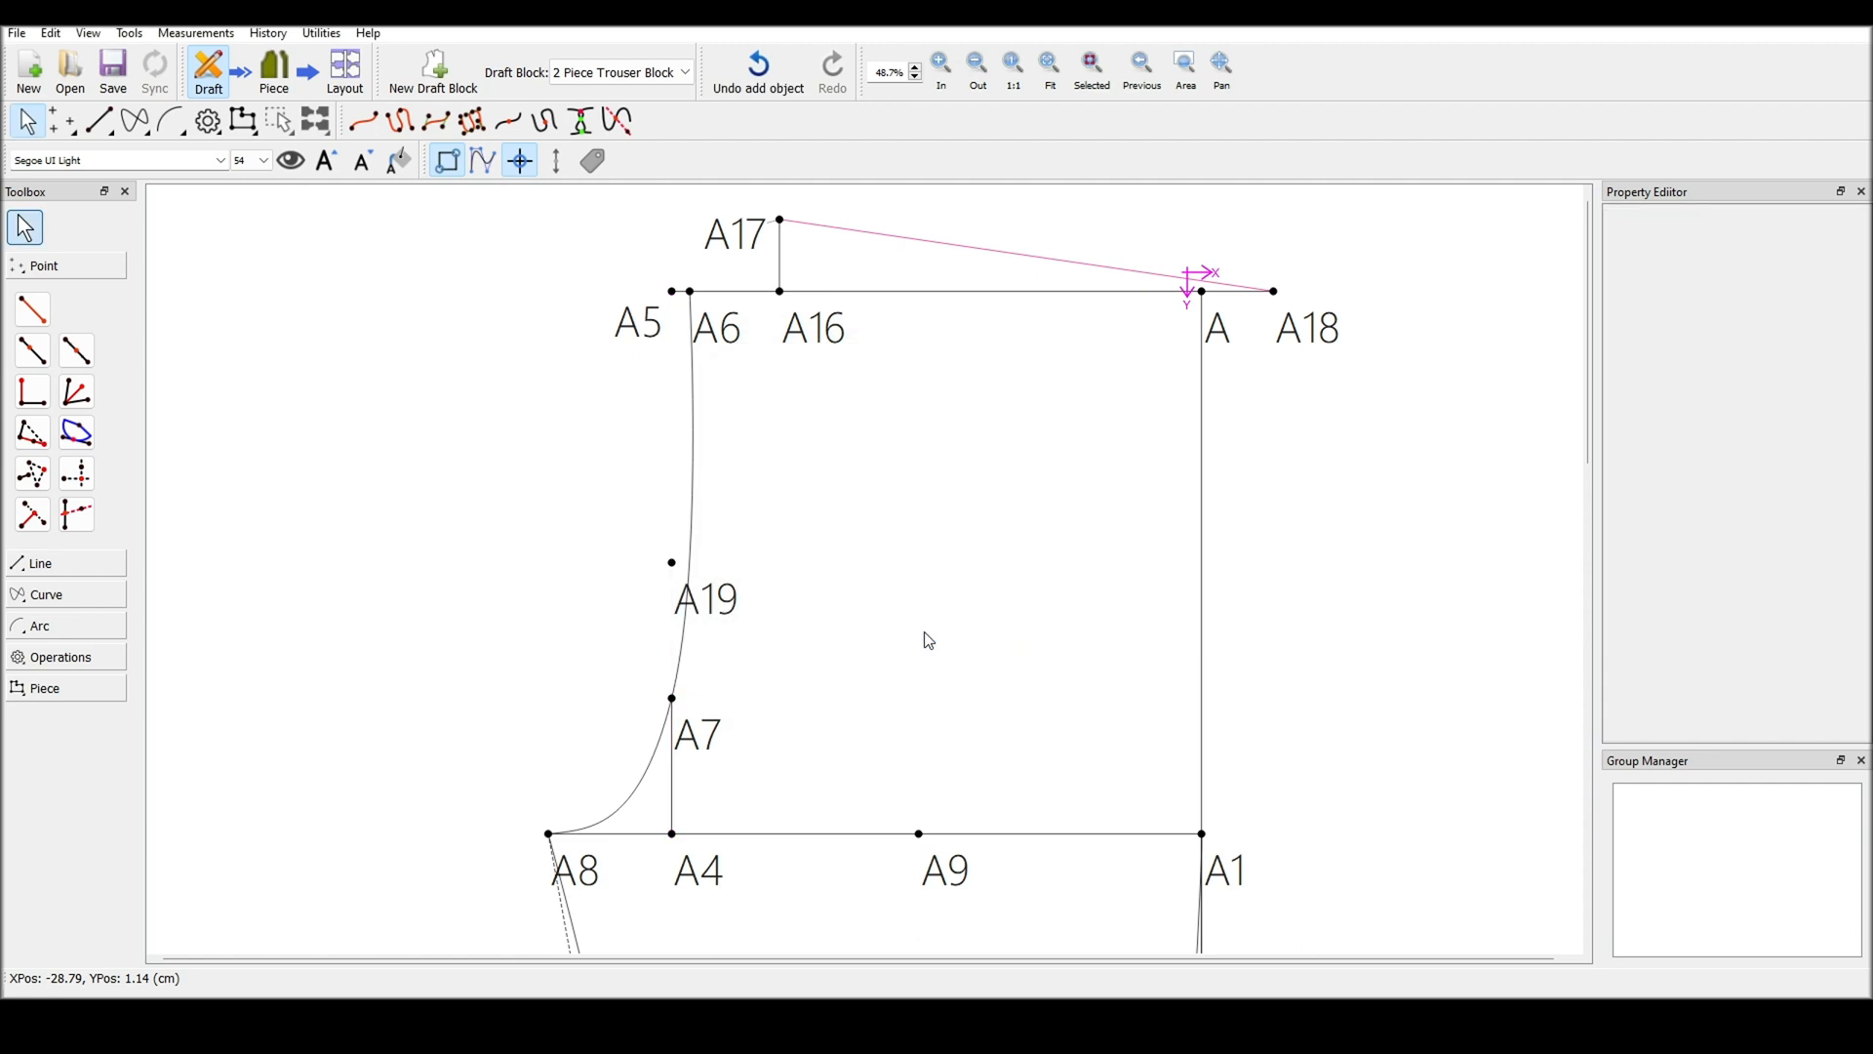
pyautogui.moveTo(720, 621); pyautogui.dragTo(642, 595)
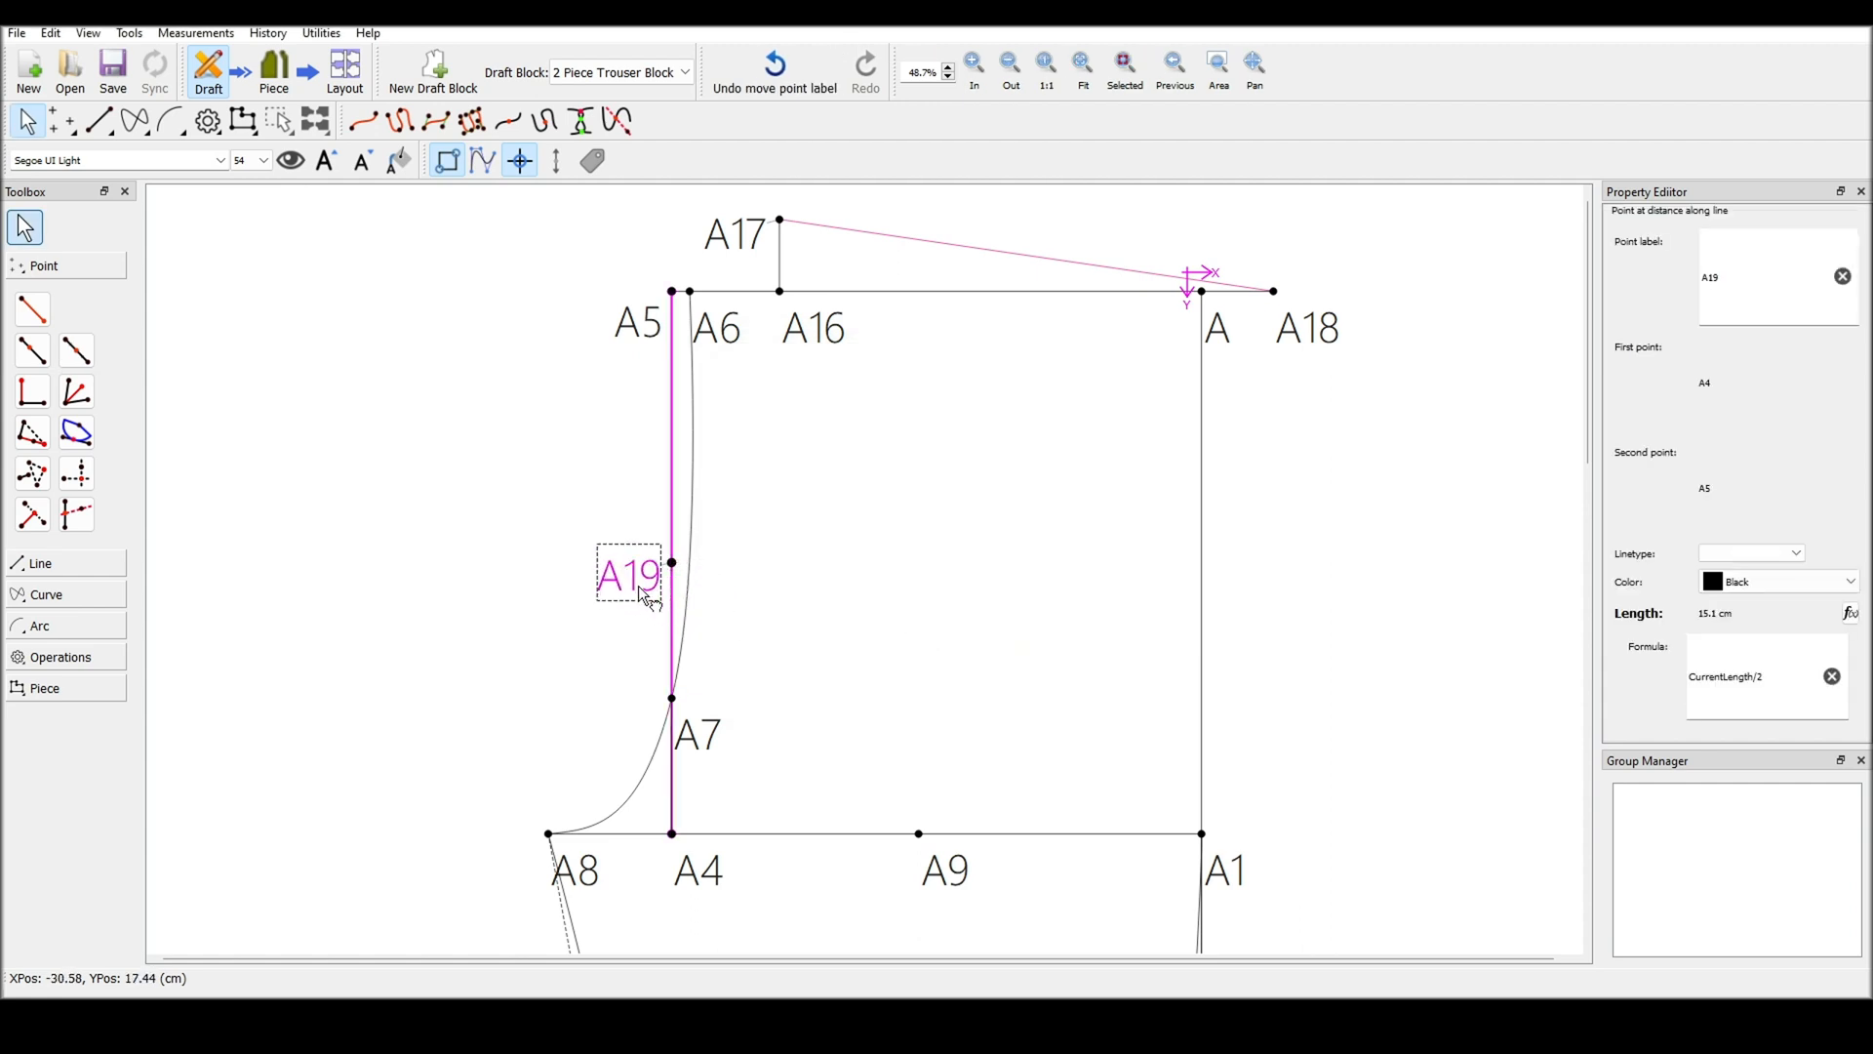
pyautogui.click(777, 624)
# Extend the crotch line outward from A8 with a point at 180° and a length of Line_A4_A8 + 0.5
pyautogui.scroll(-2, 547, 639)
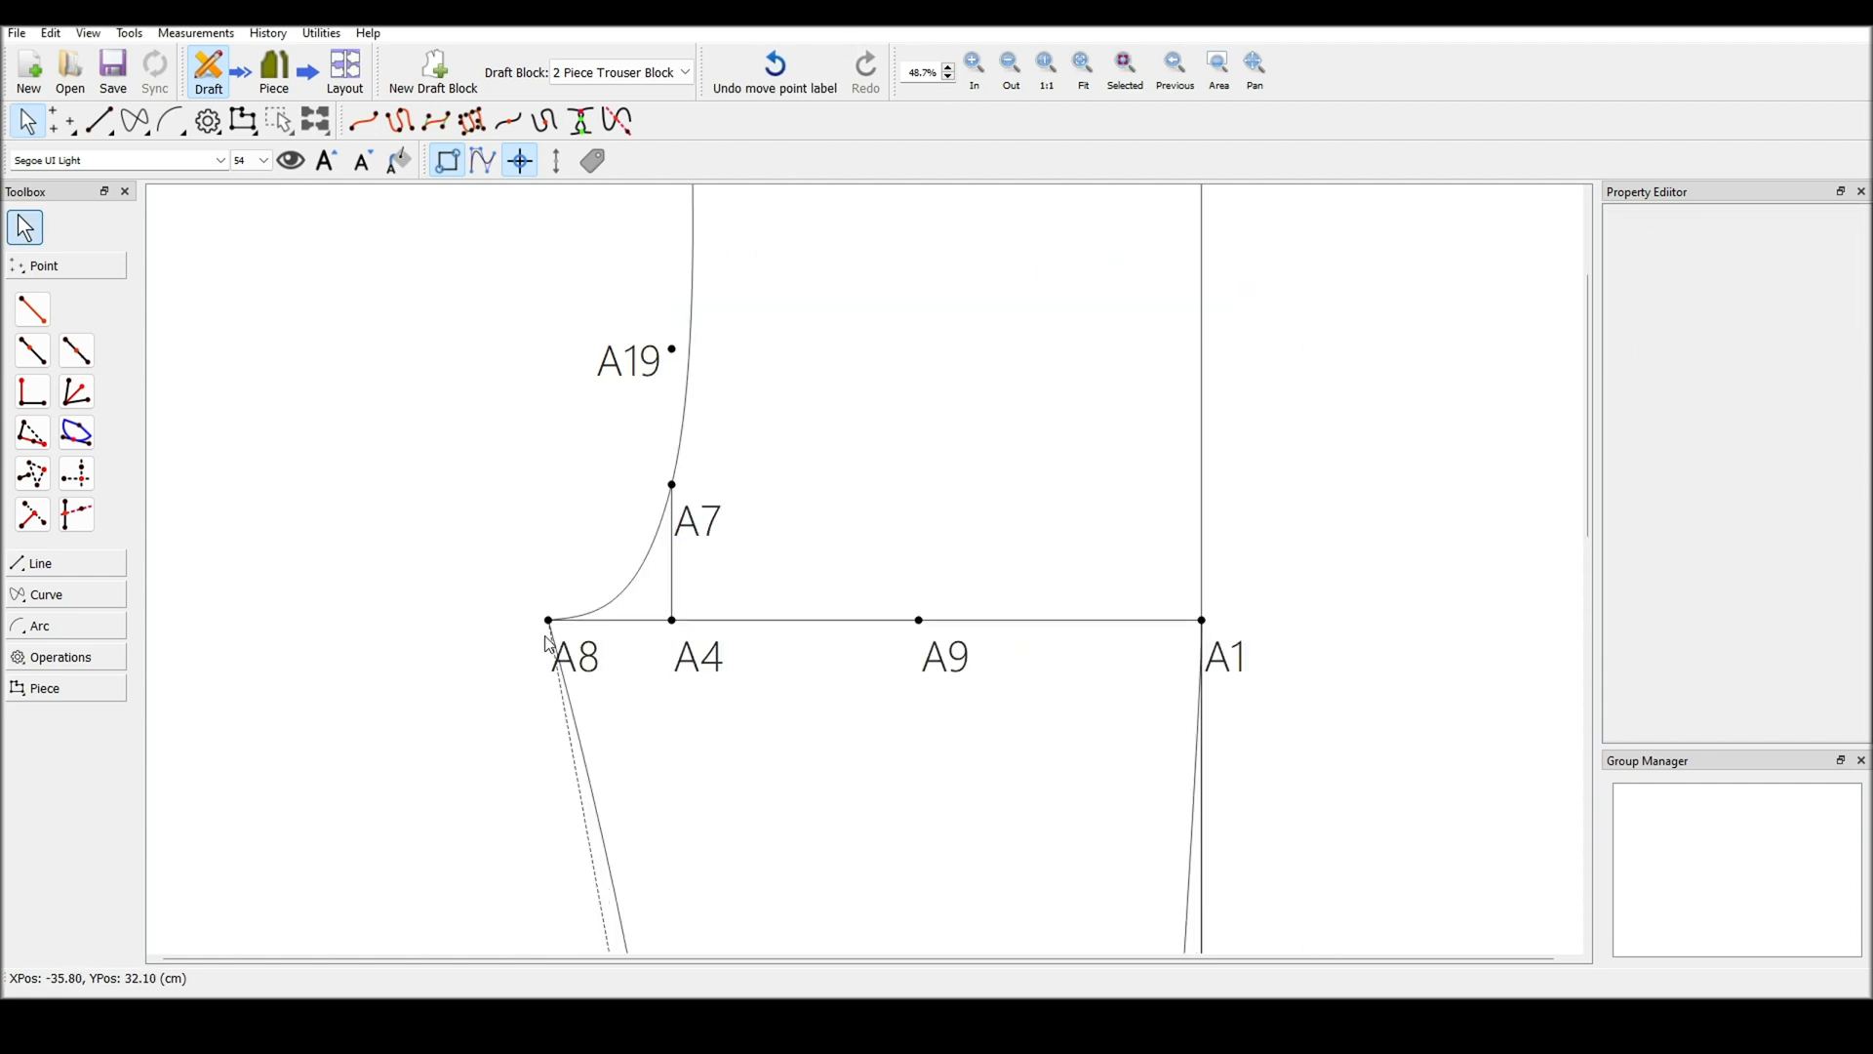
pyautogui.moveTo(554, 632)
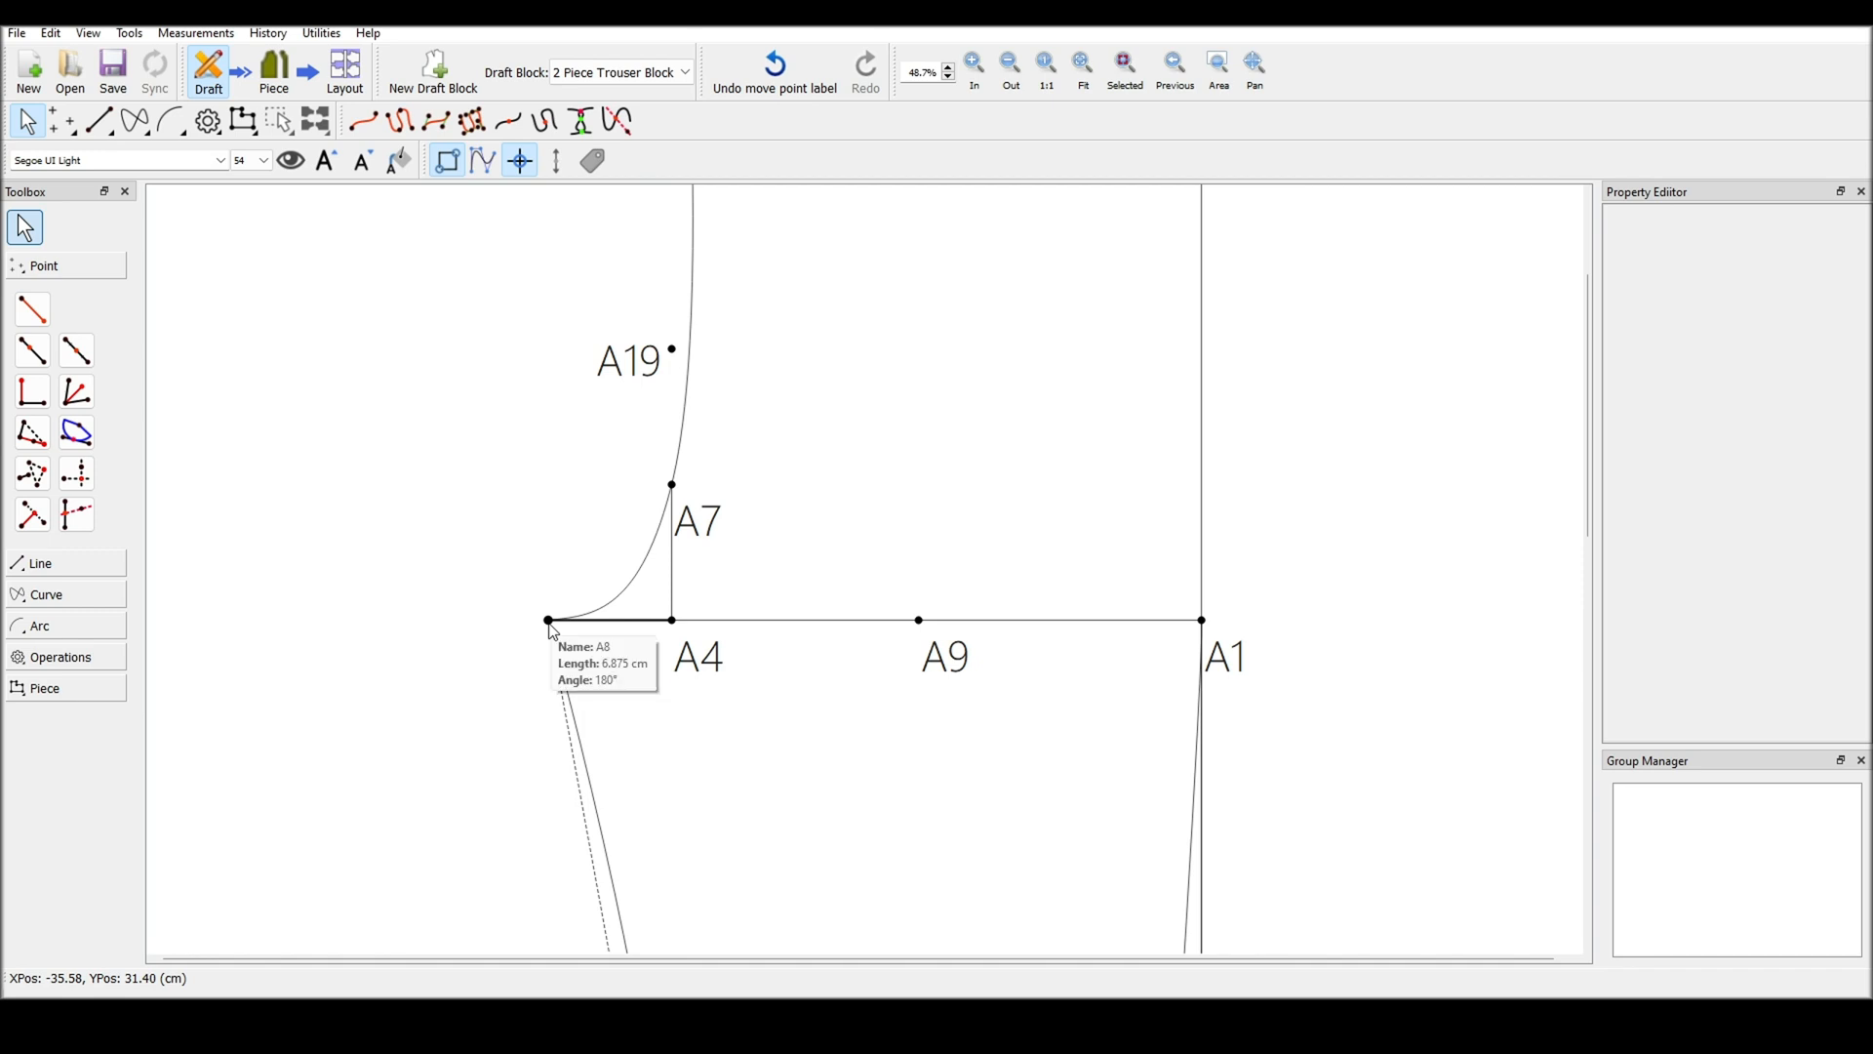
pyautogui.click(36, 322)
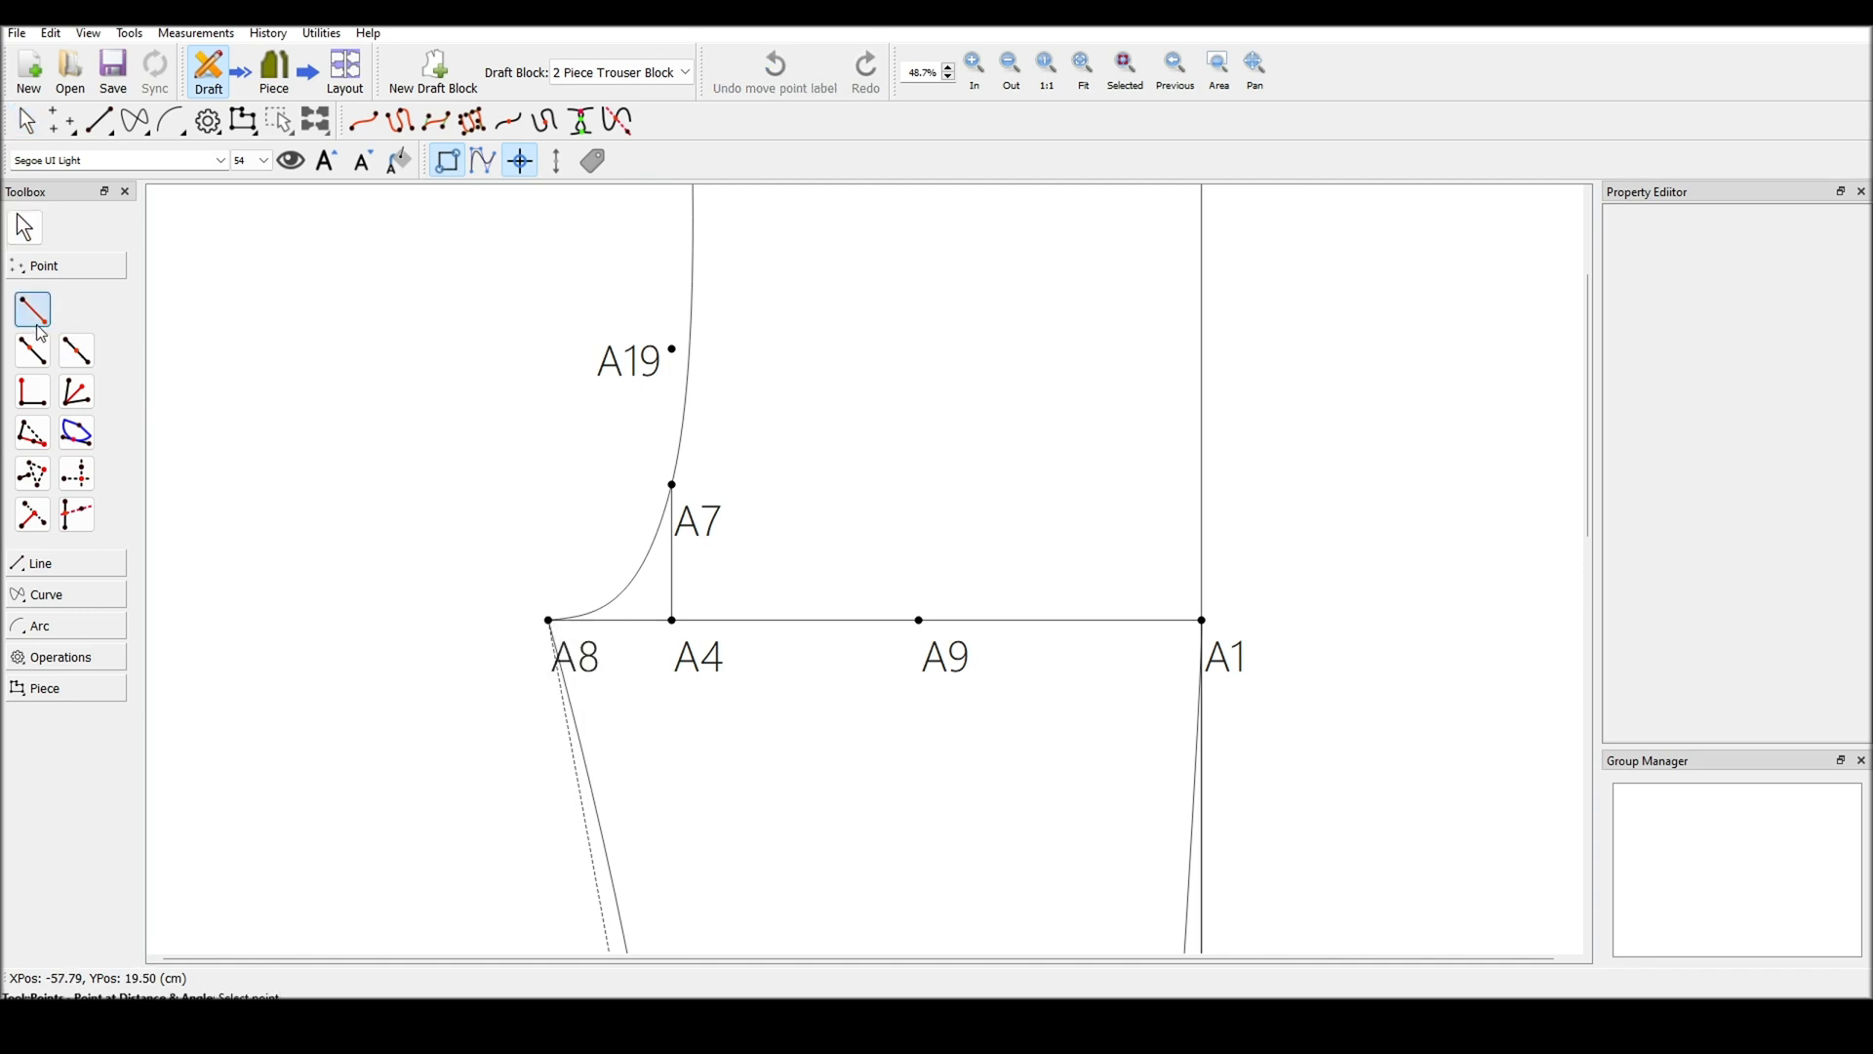
pyautogui.click(552, 625)
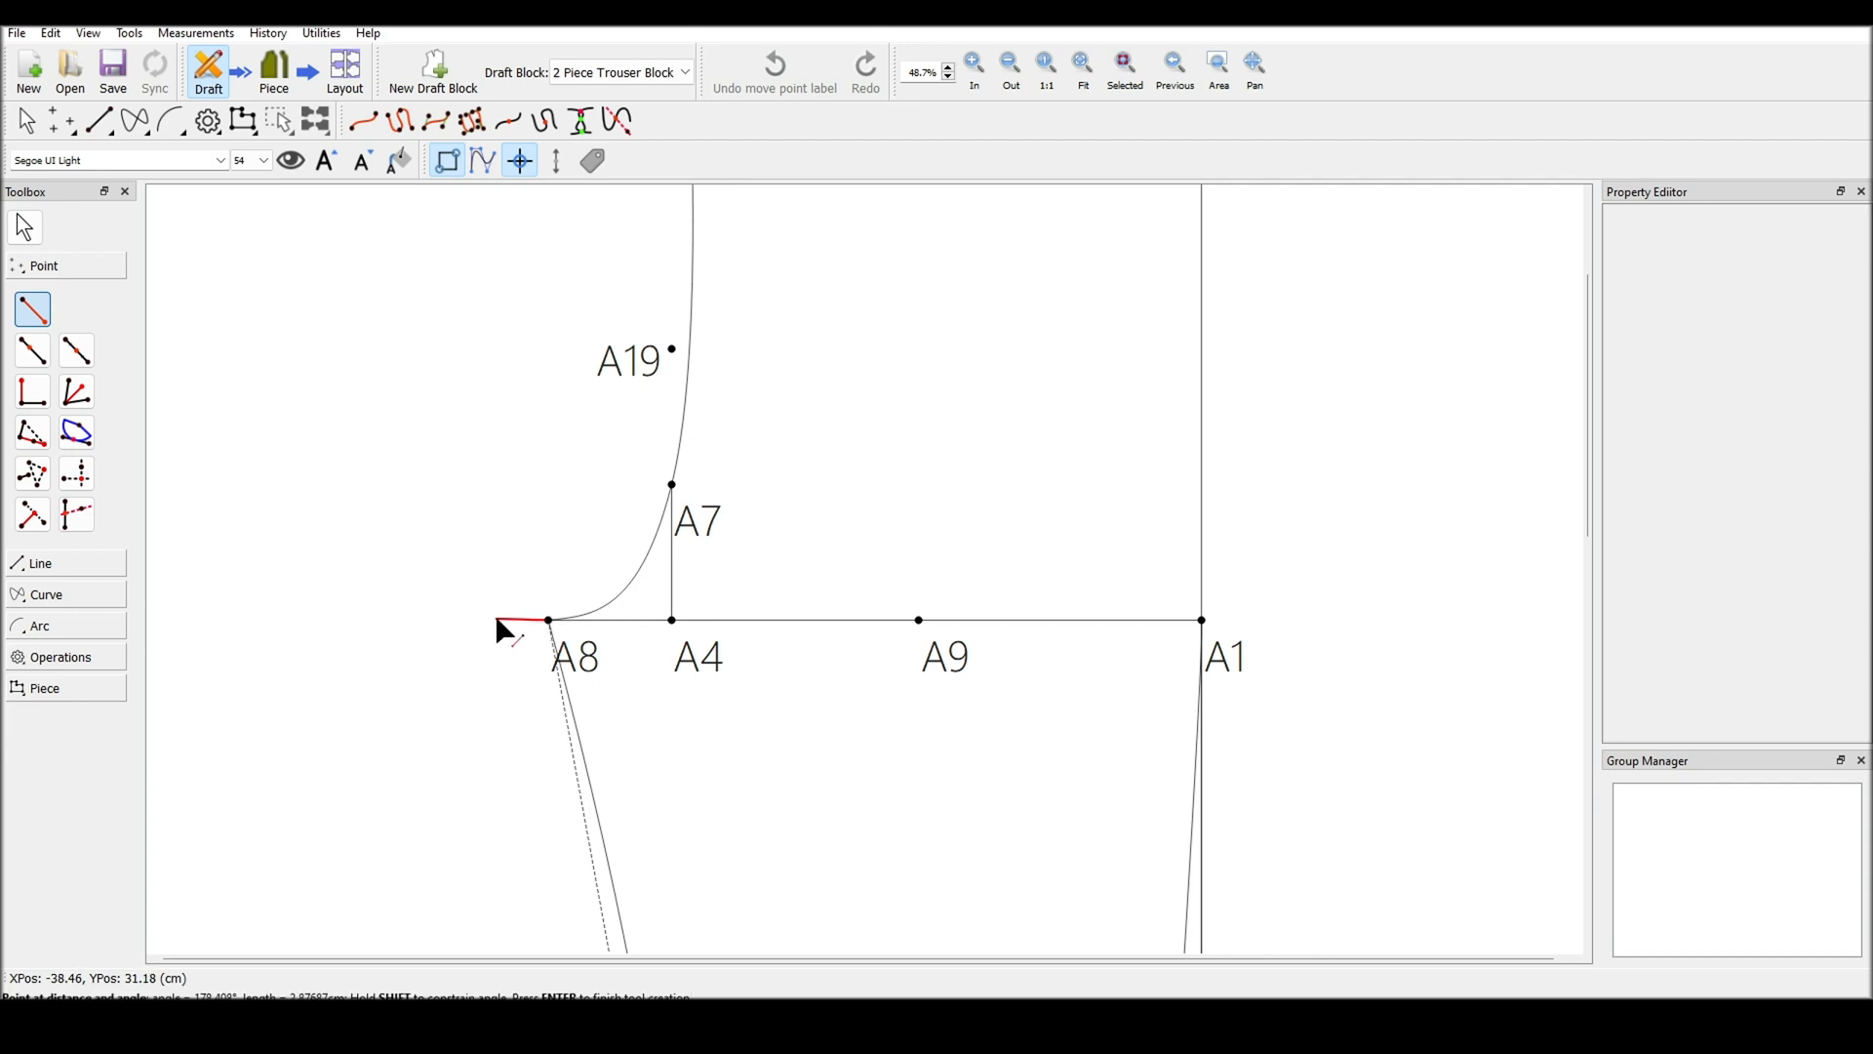
pyautogui.click(450, 621)
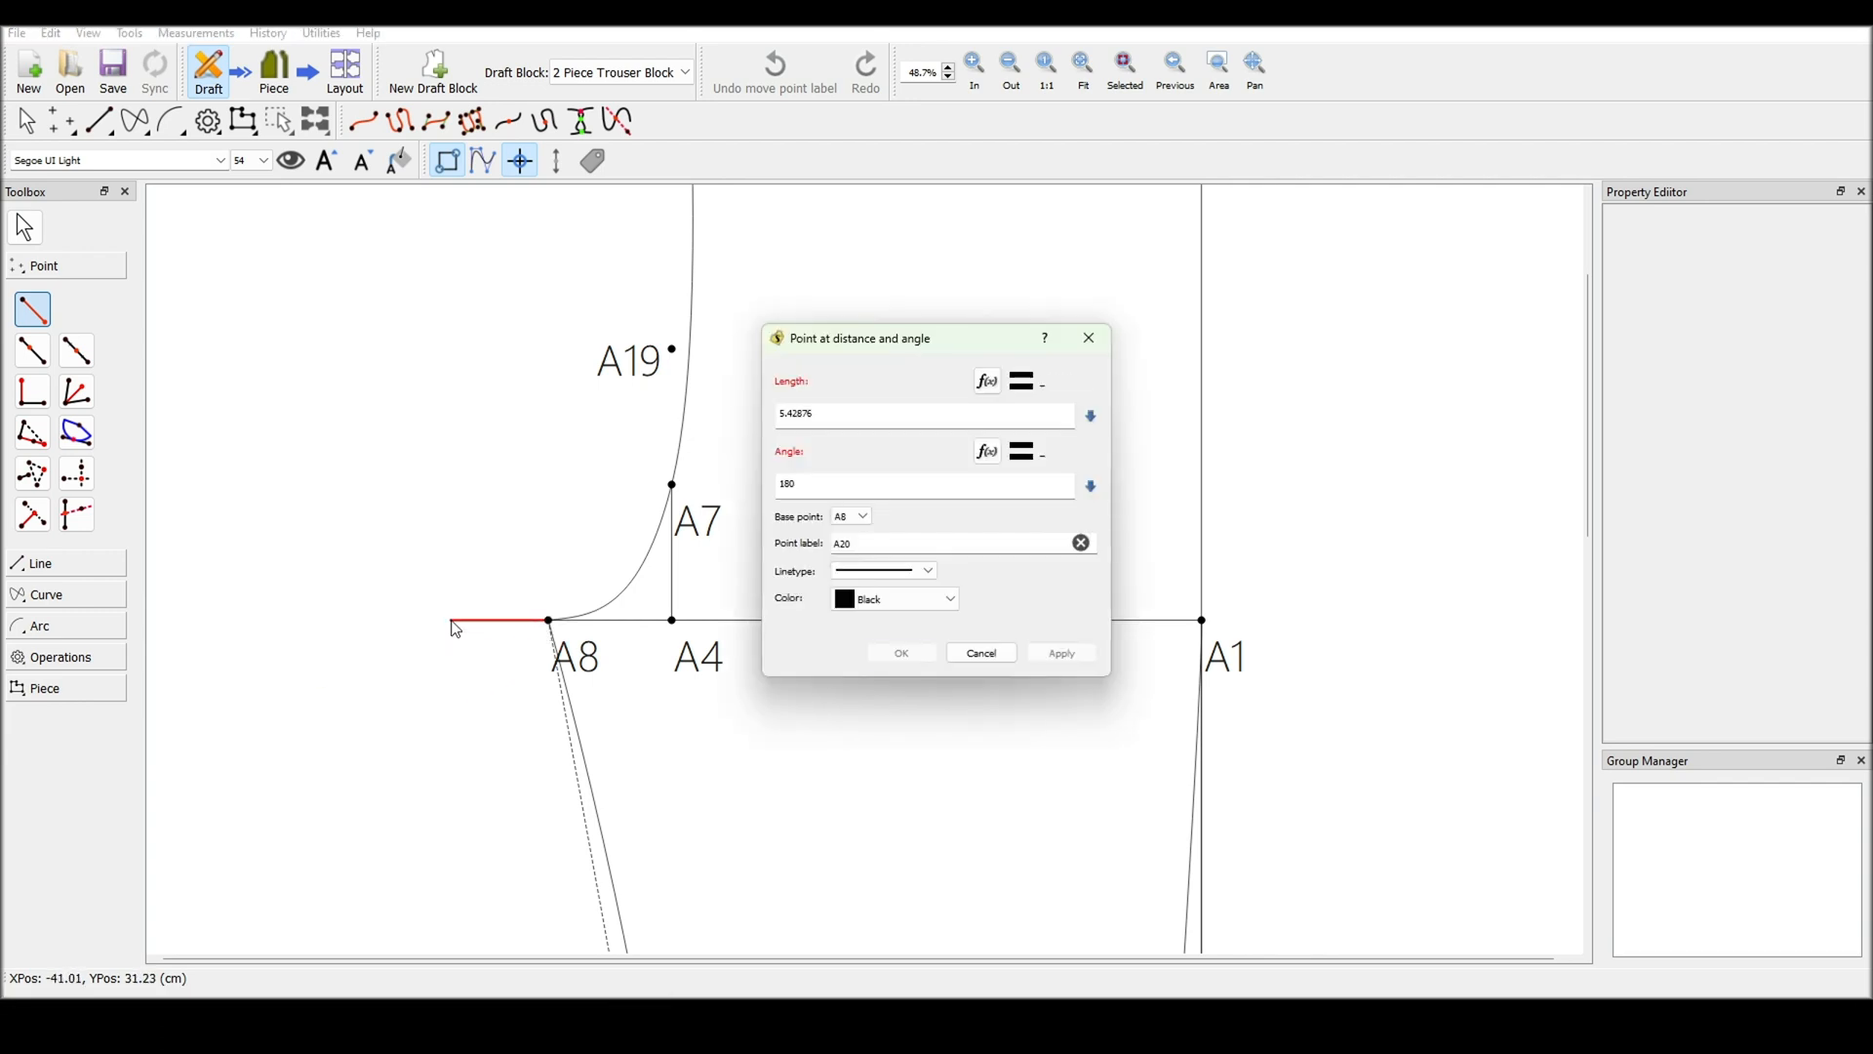
pyautogui.click(988, 381)
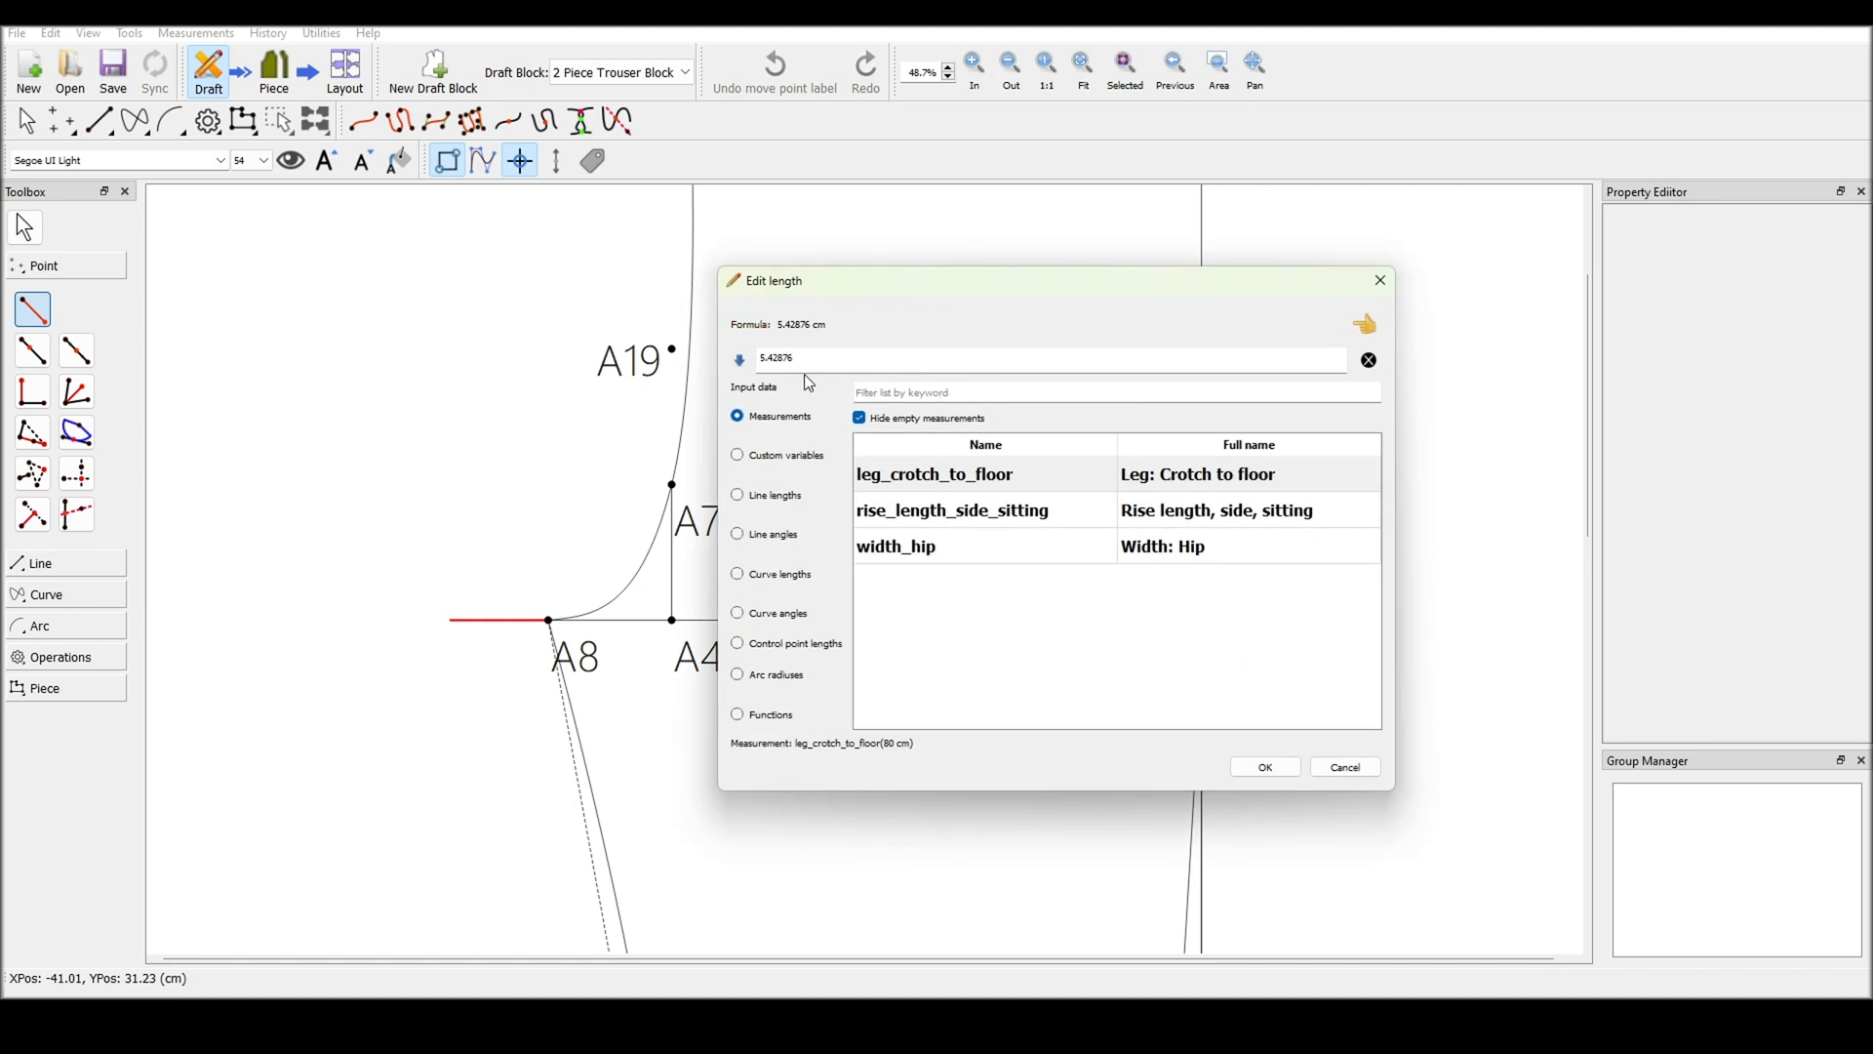
pyautogui.press('BackSpace')
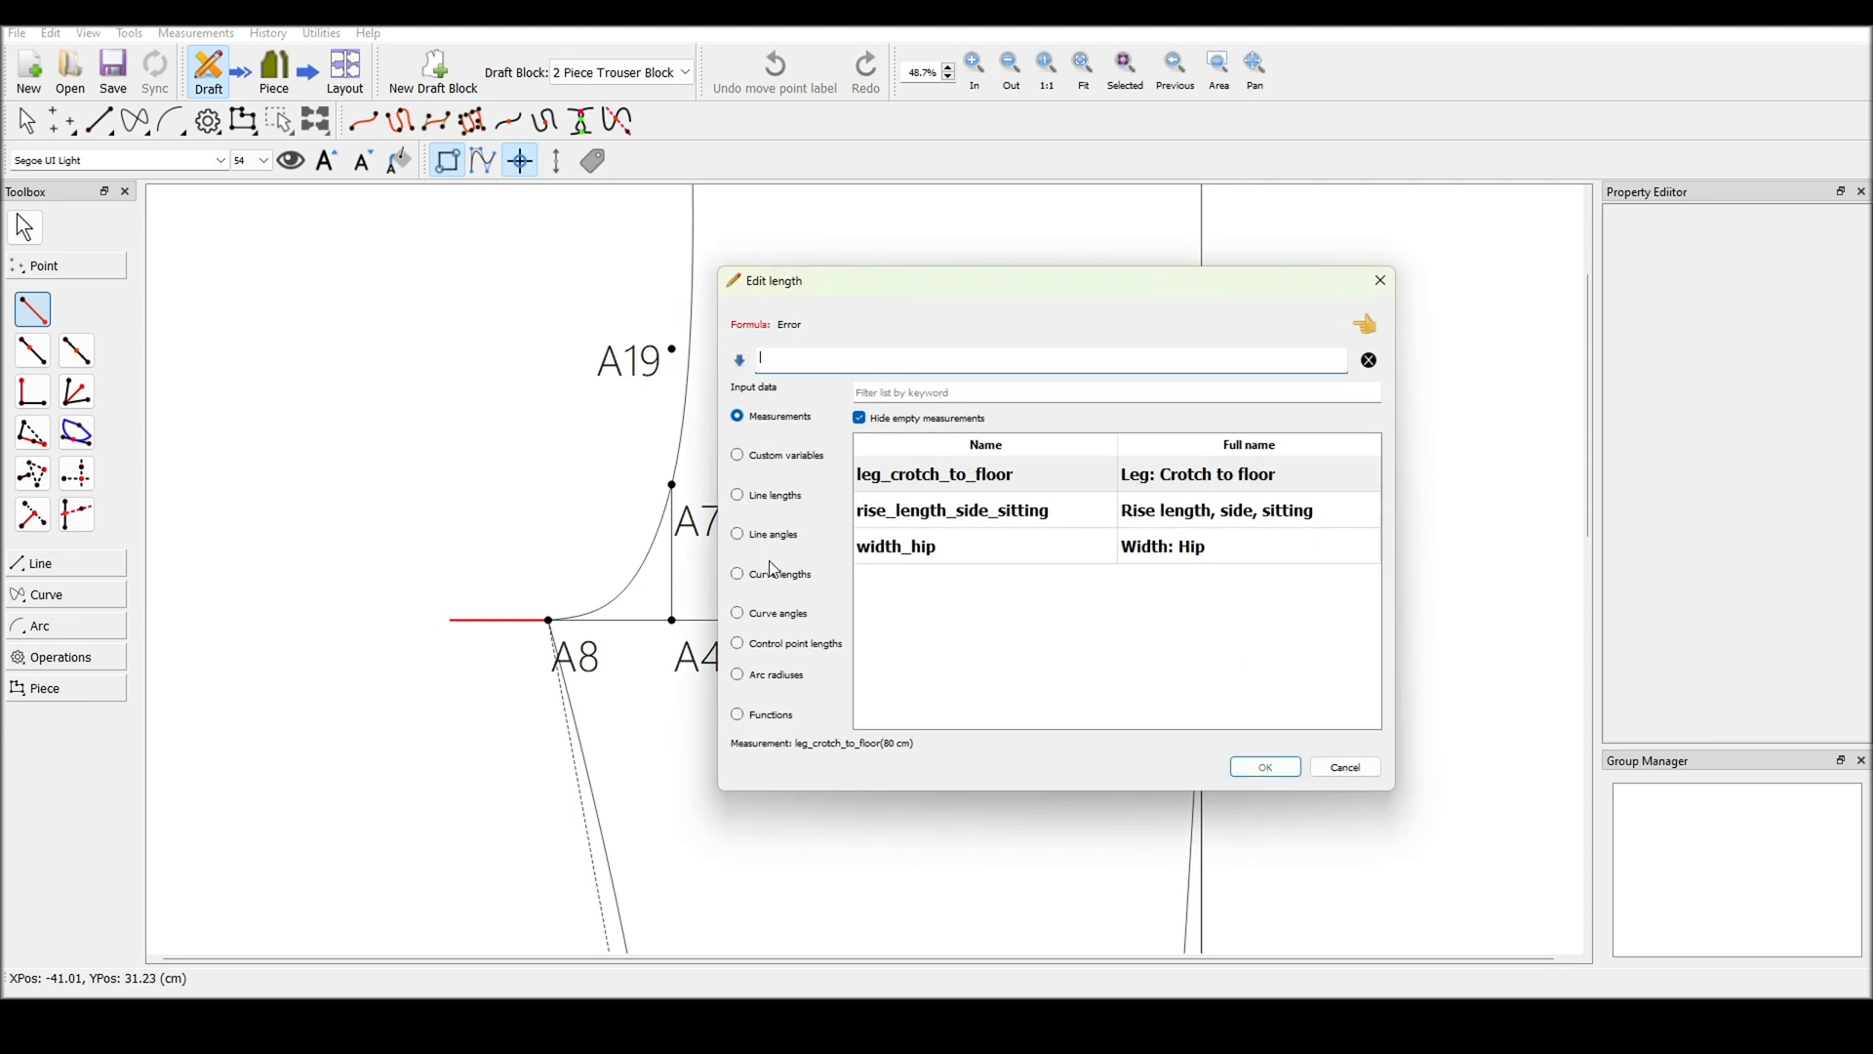
pyautogui.click(737, 496)
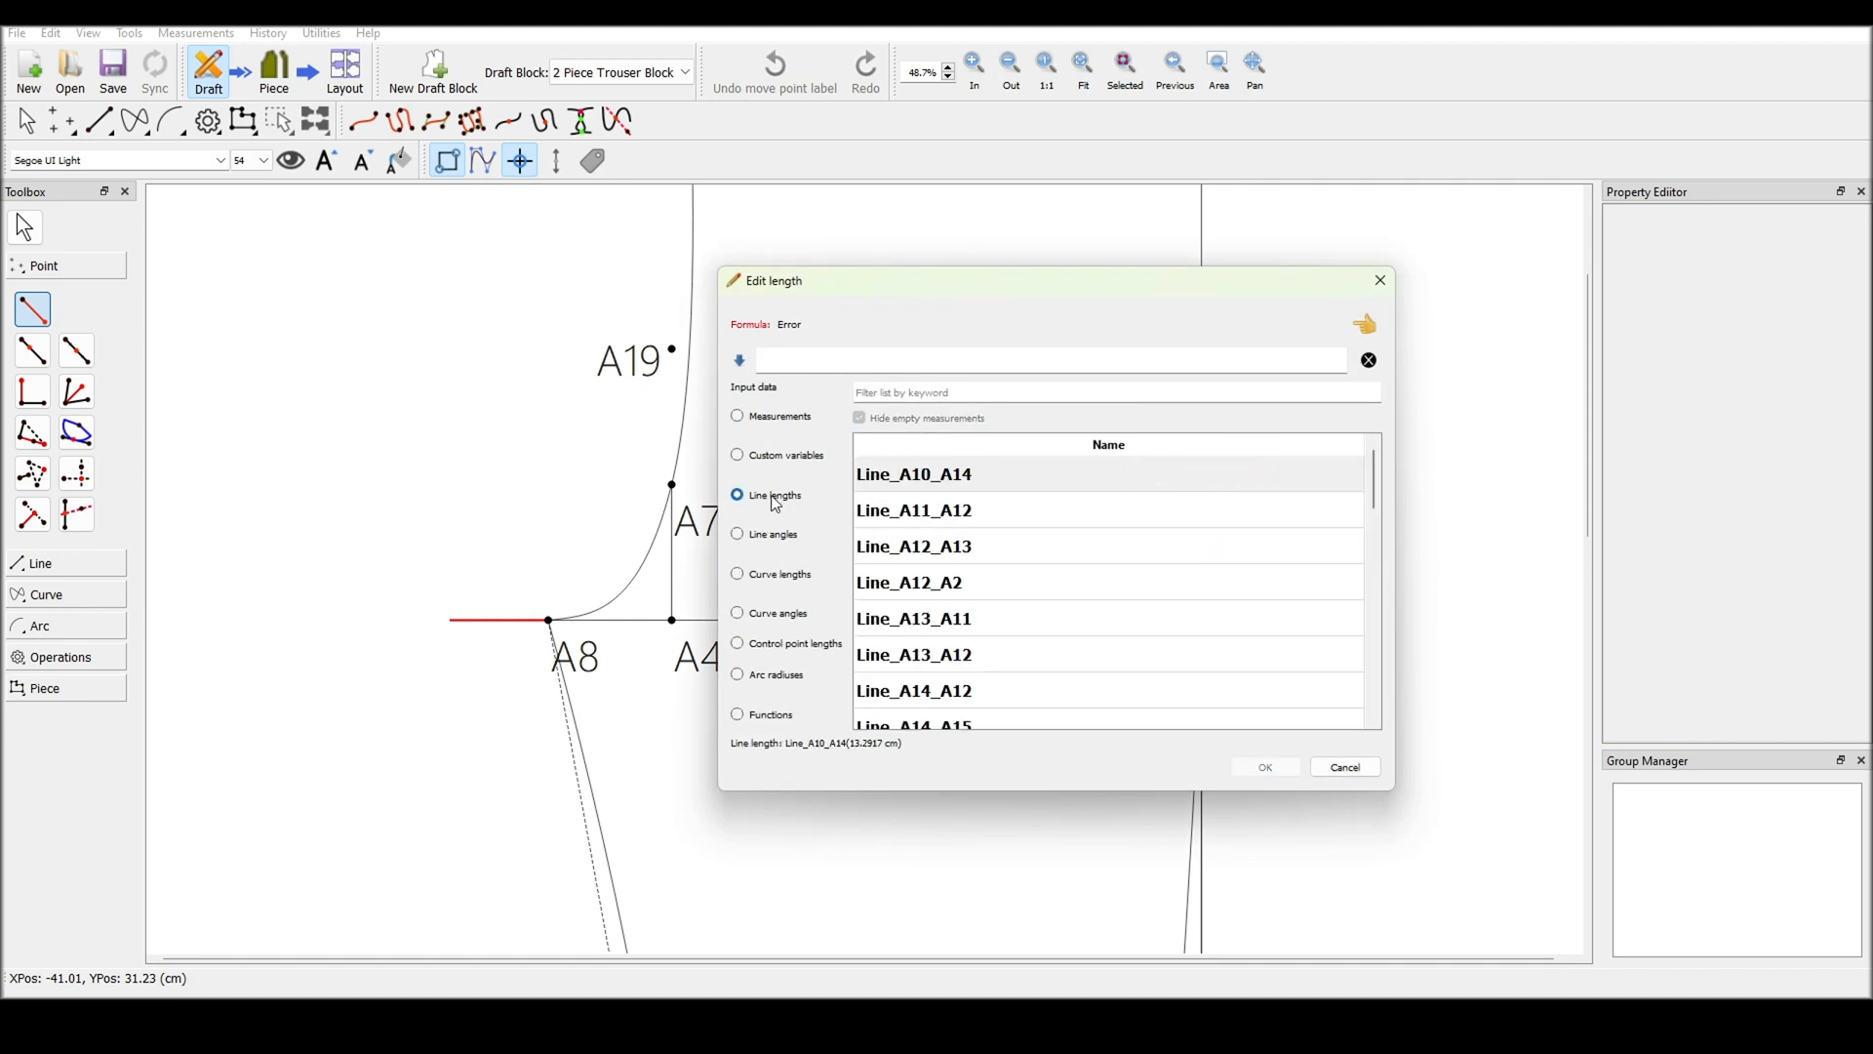
pyautogui.scroll(-5, 961, 619)
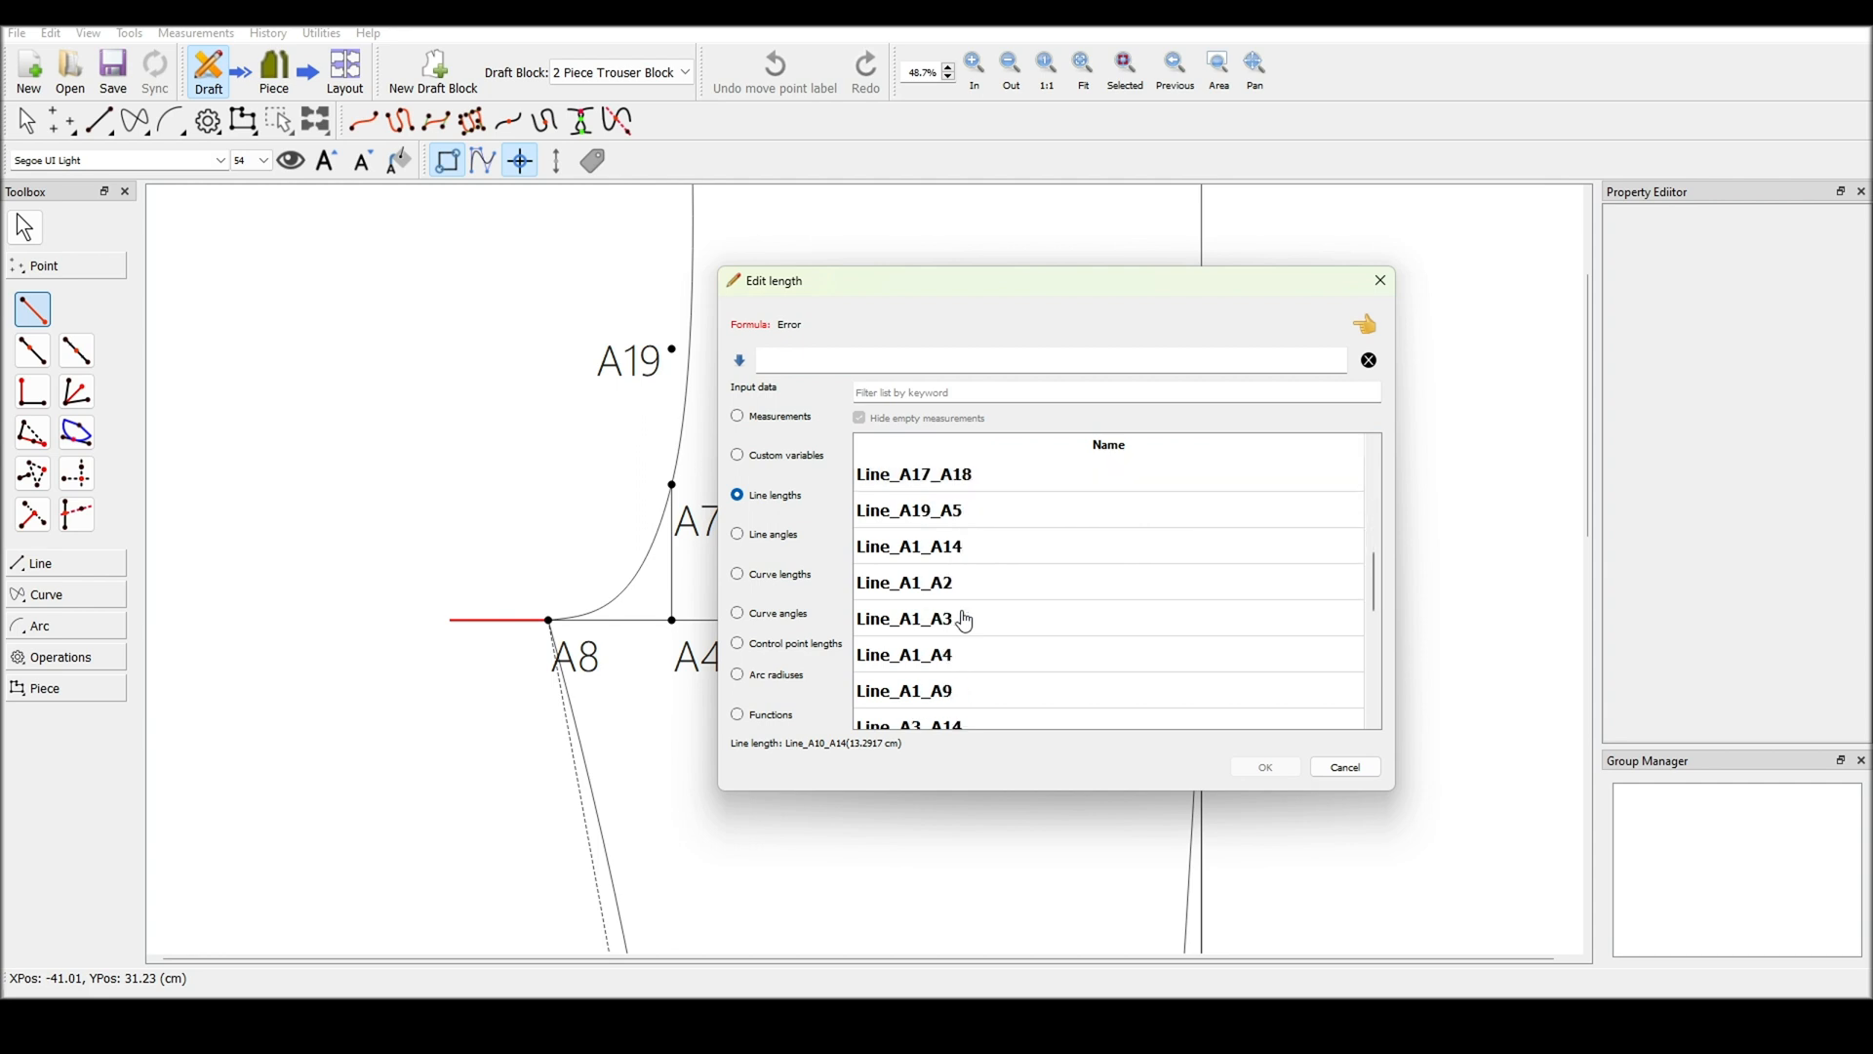
pyautogui.scroll(-3, 963, 620)
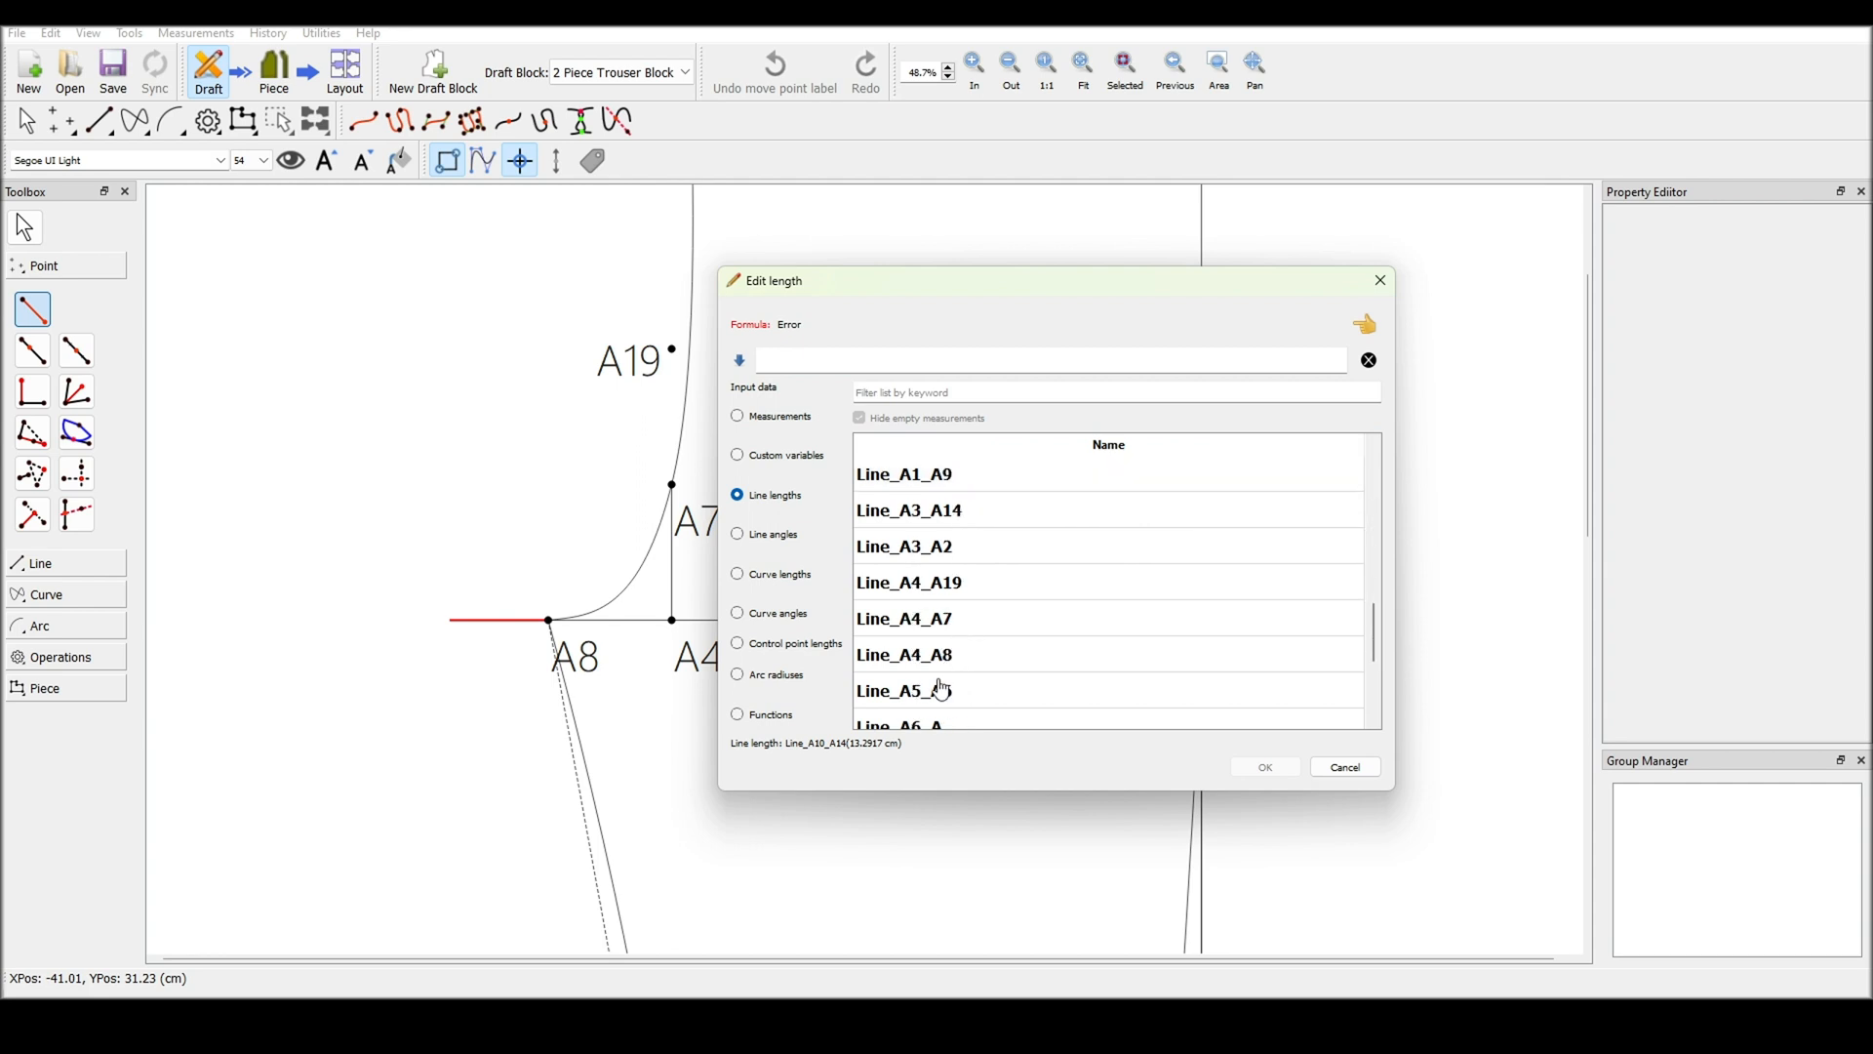
pyautogui.doubleClick(937, 654)
pyautogui.click(857, 362)
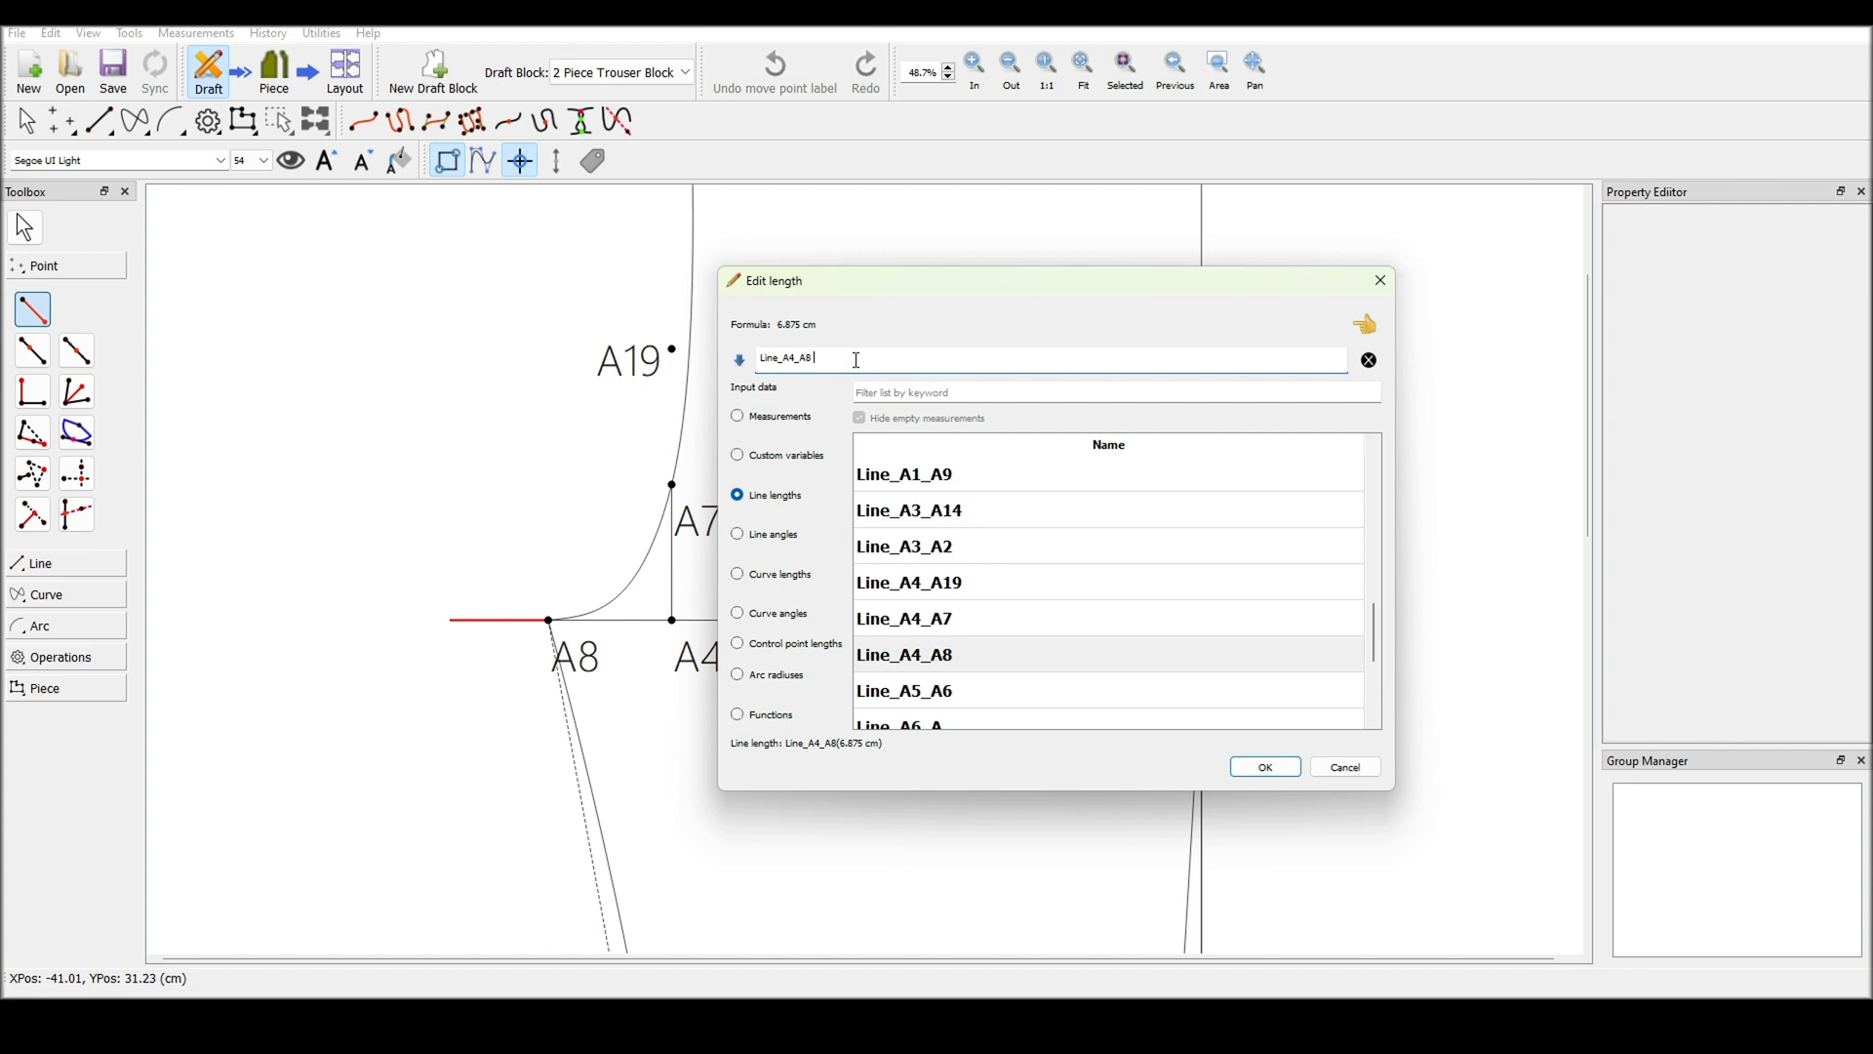
pyautogui.write('+ 0.5')
pyautogui.click(1266, 767)
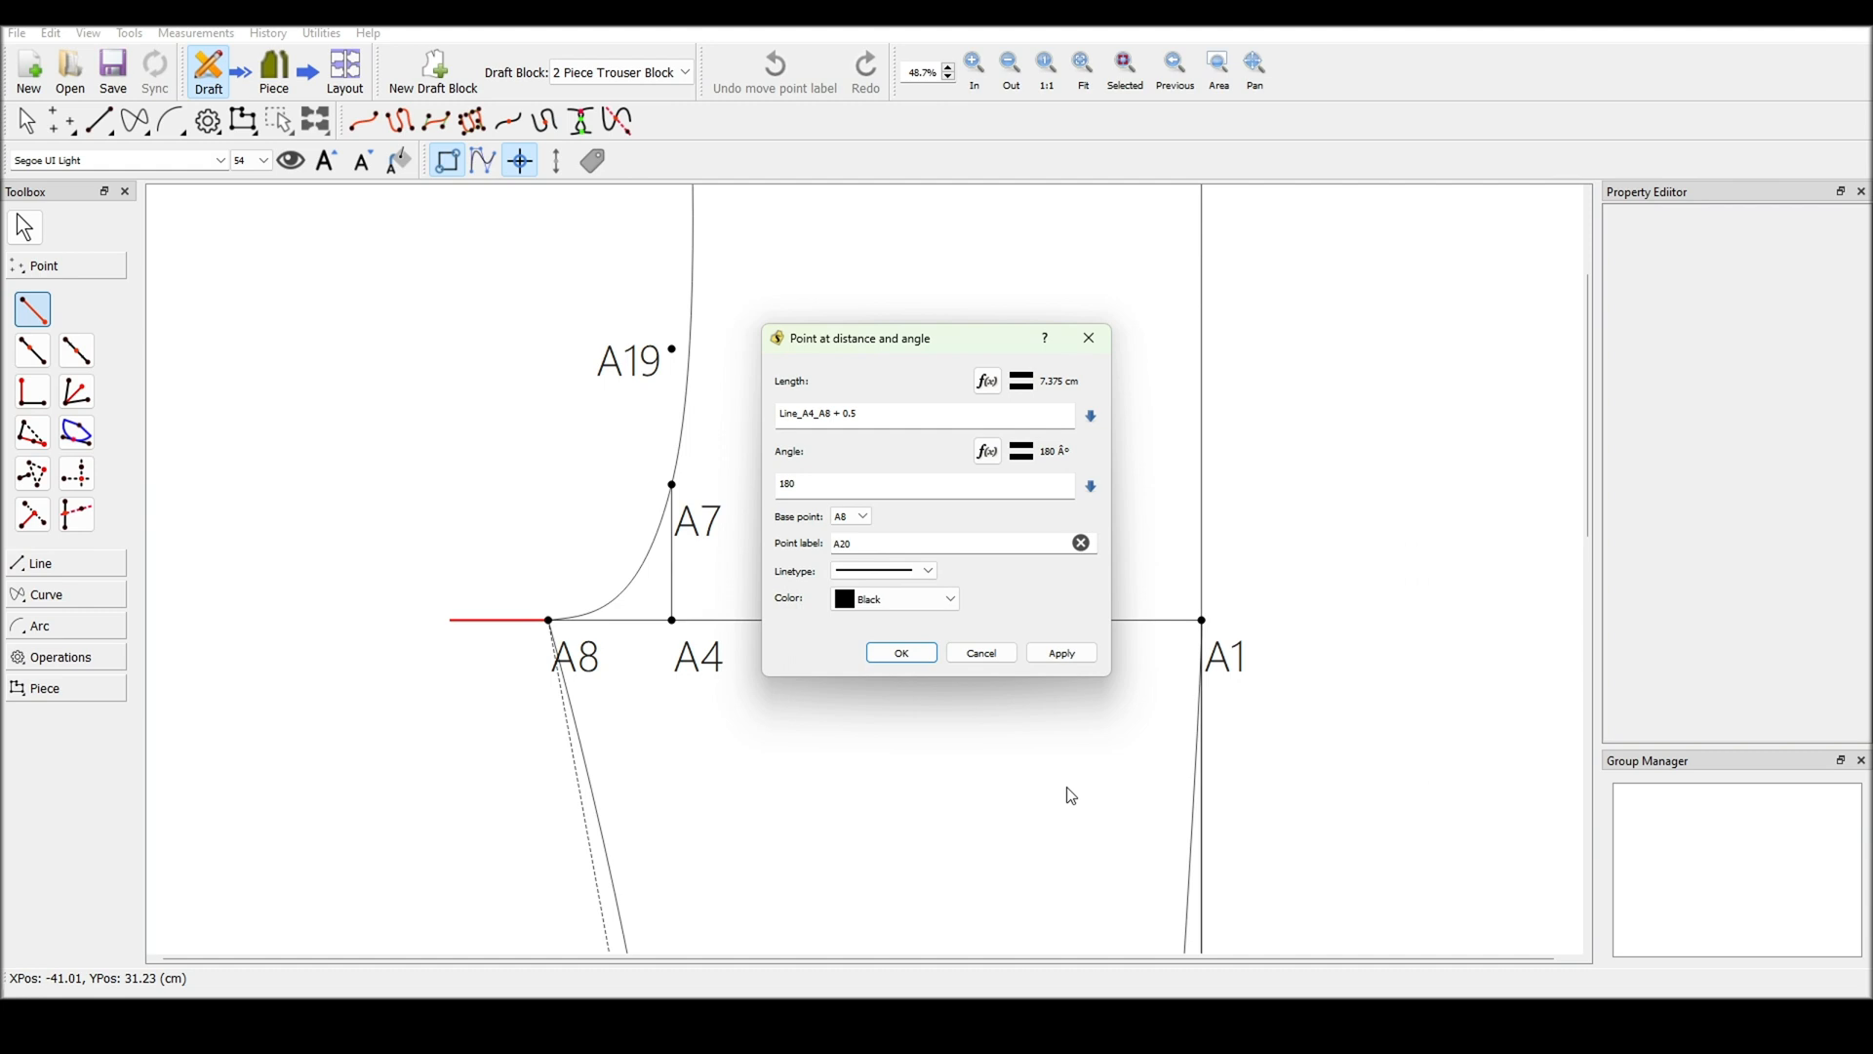
pyautogui.click(902, 653)
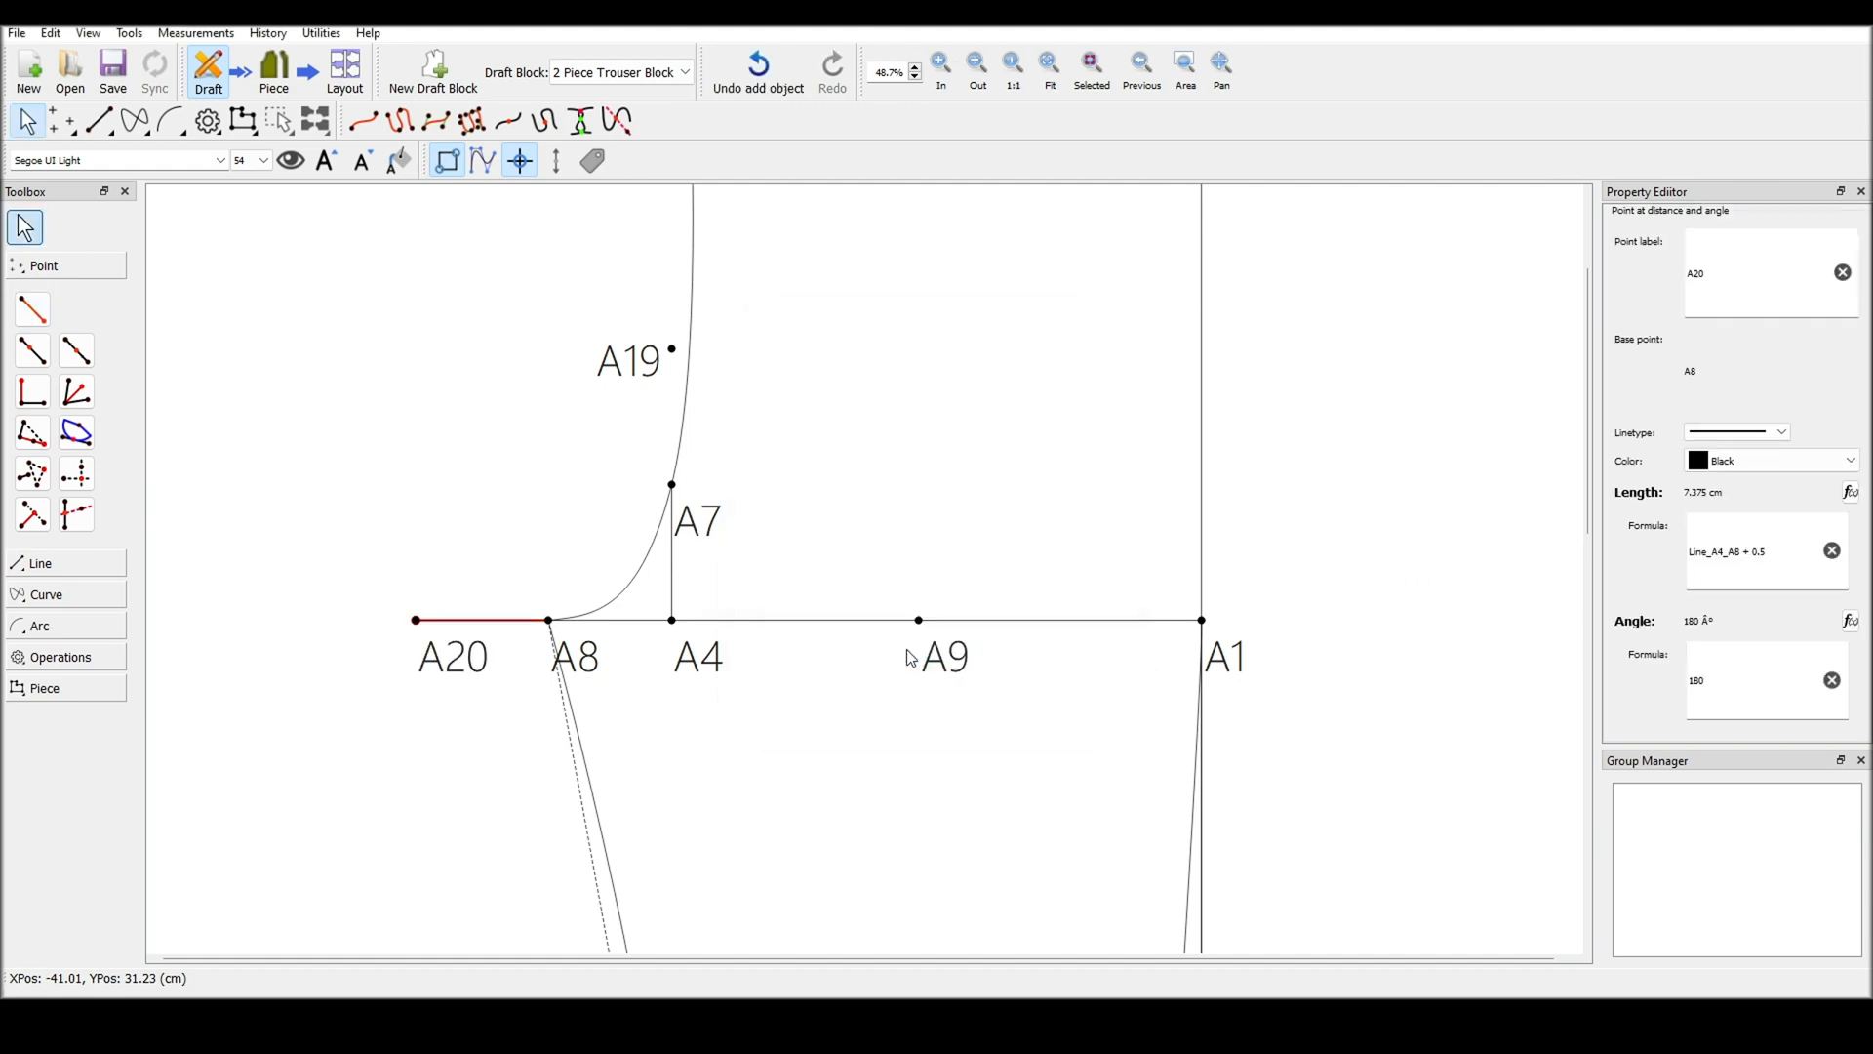
pyautogui.click(936, 538)
# Add a point 1 cm below A20 at a 270° angle and move the overlapping labels clear to the left of the points
pyautogui.click(32, 309)
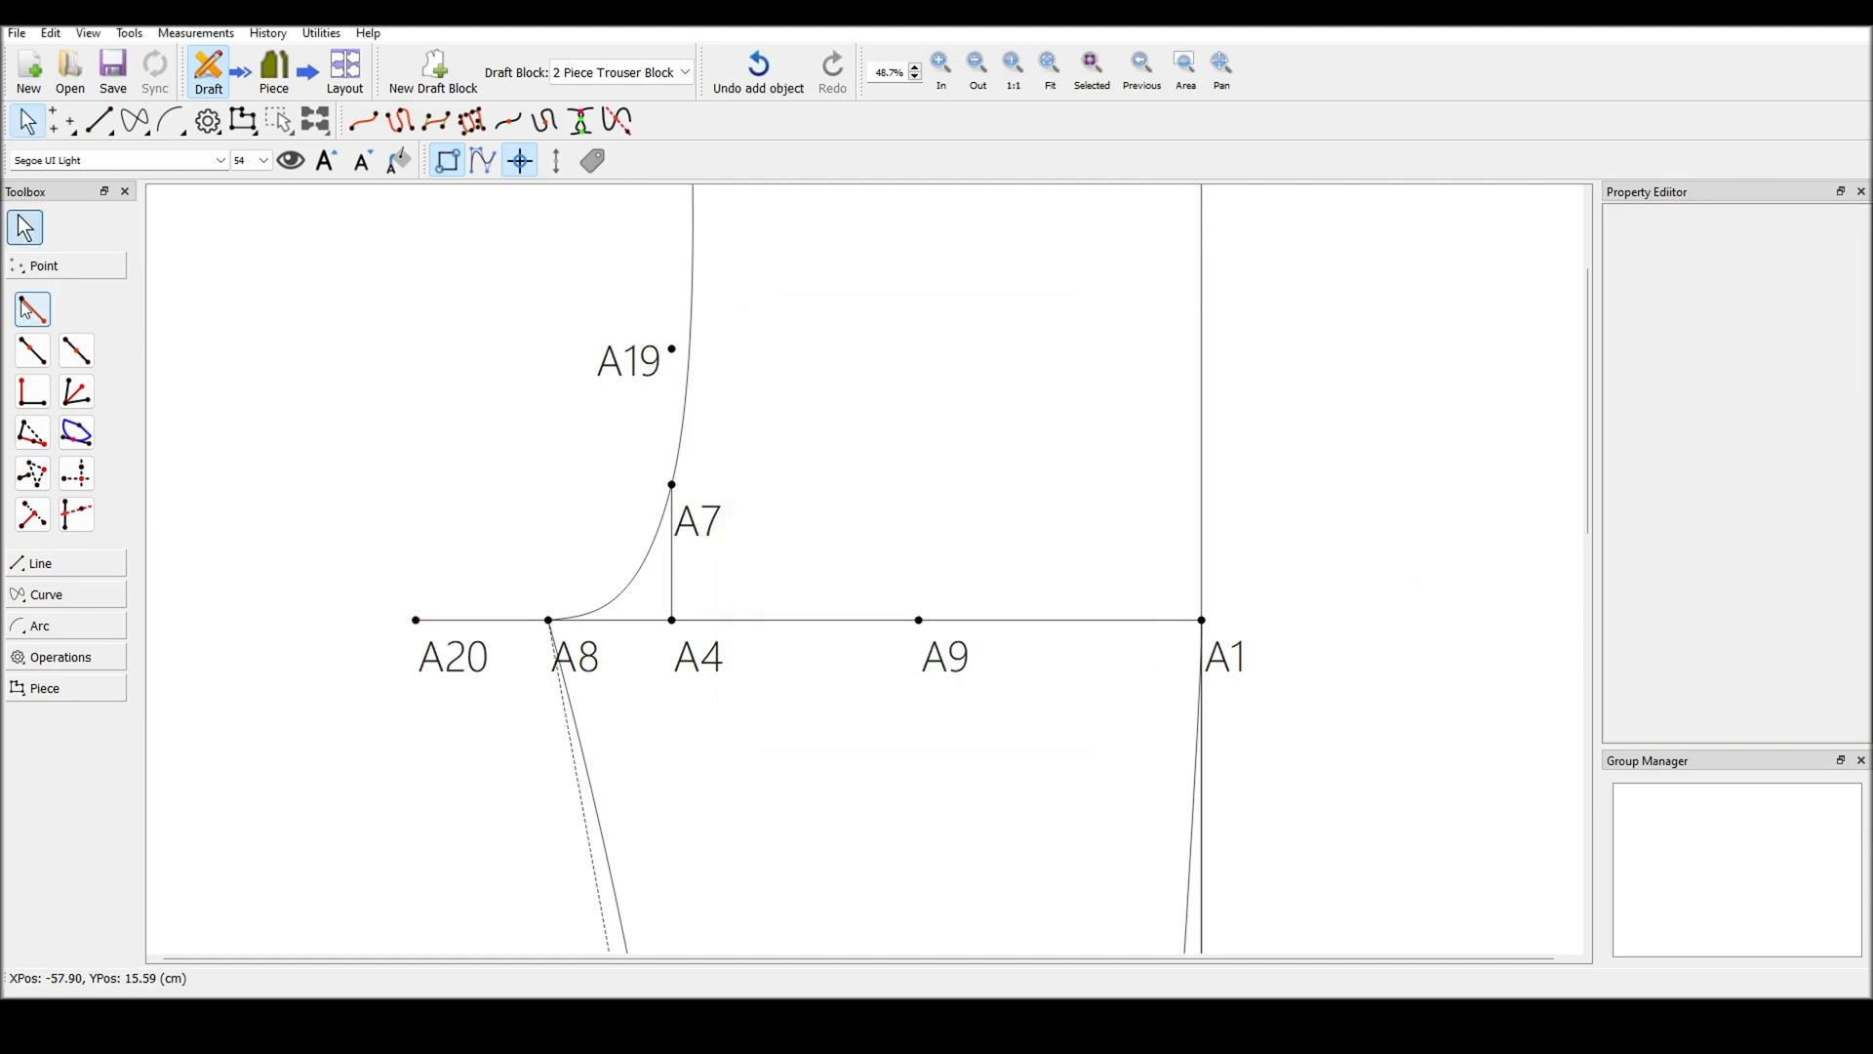
pyautogui.click(417, 621)
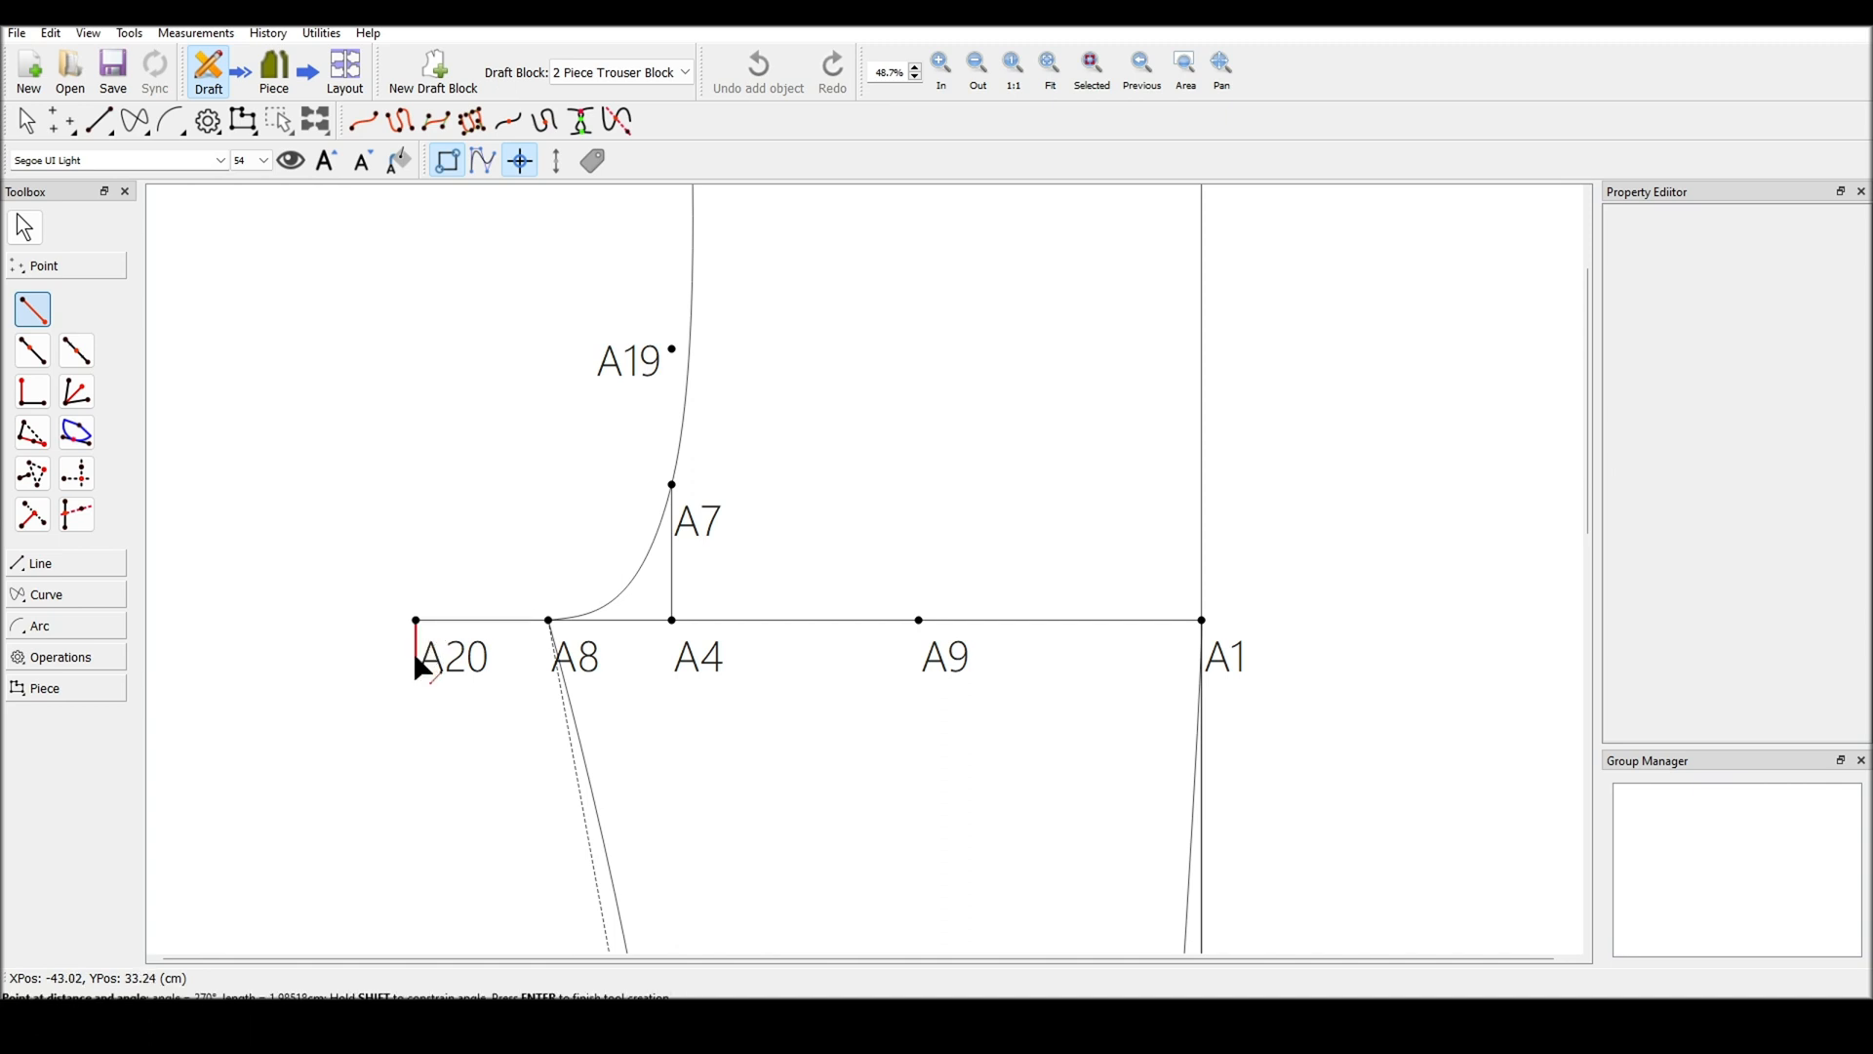
pyautogui.click(418, 667)
pyautogui.doubleClick(849, 413)
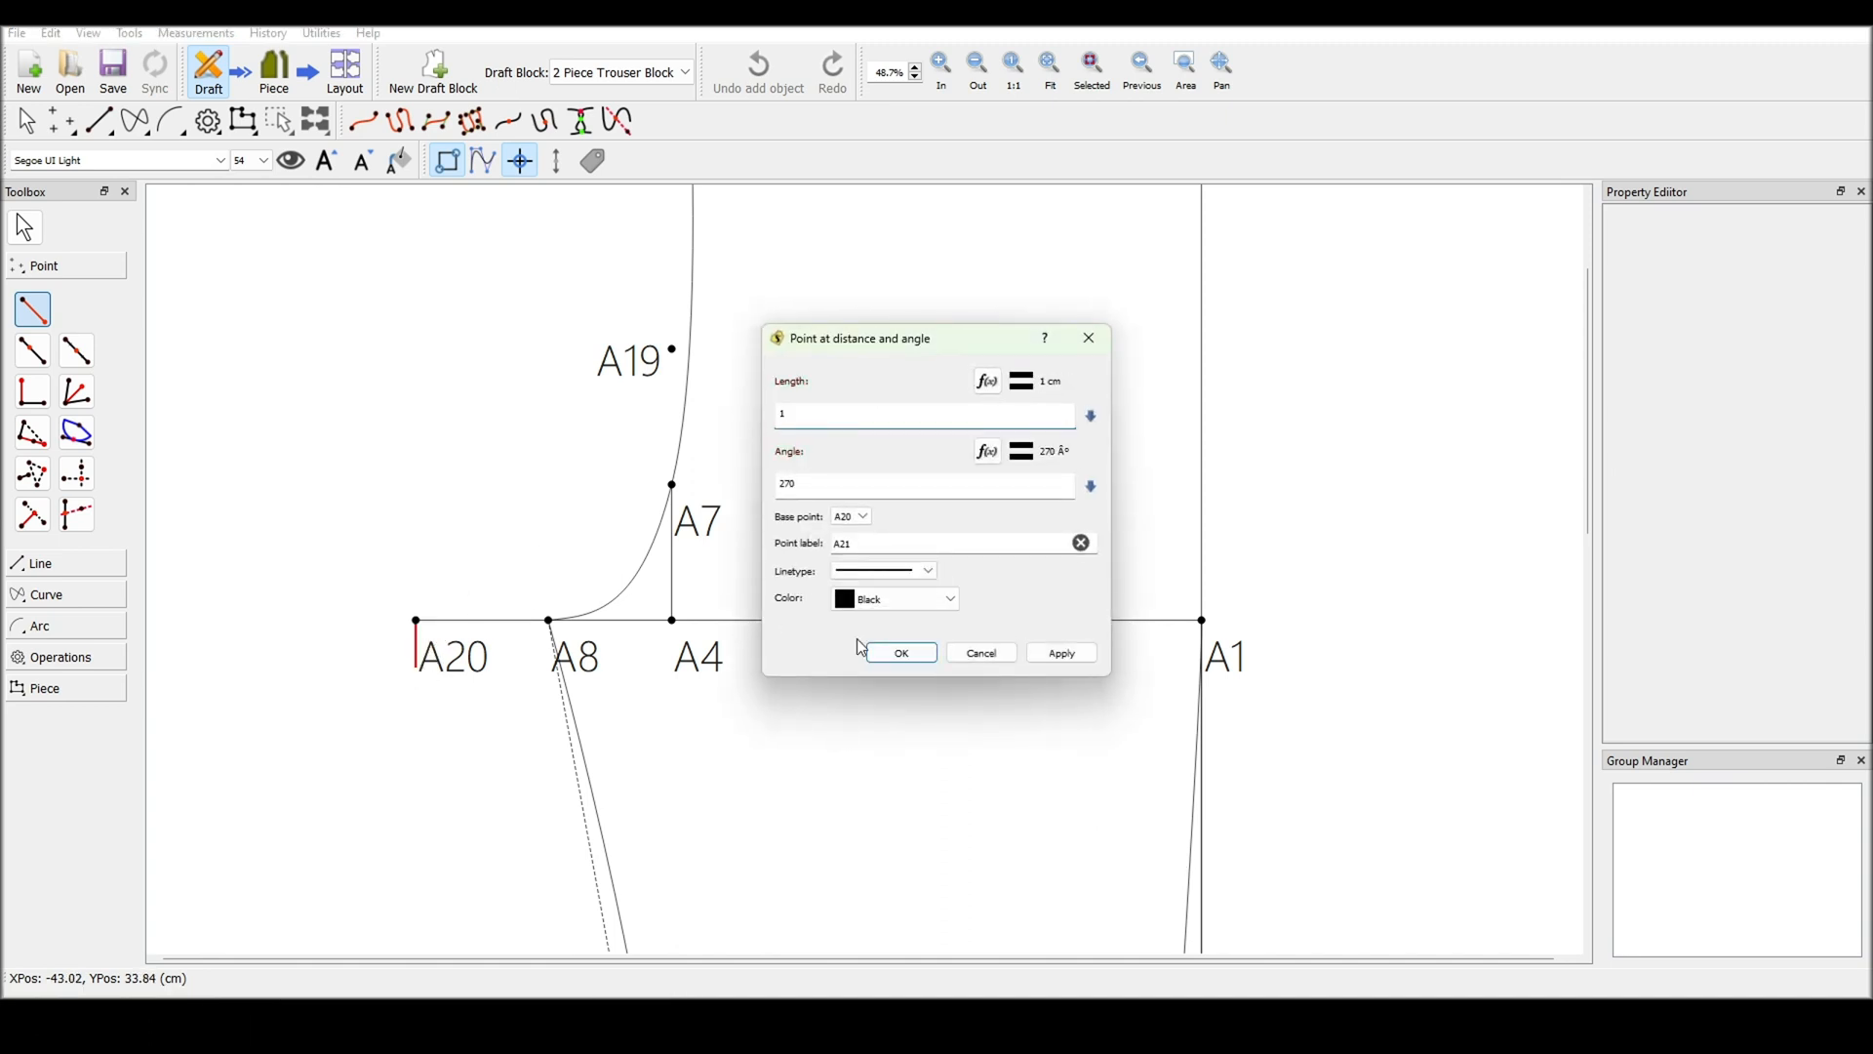
pyautogui.click(888, 653)
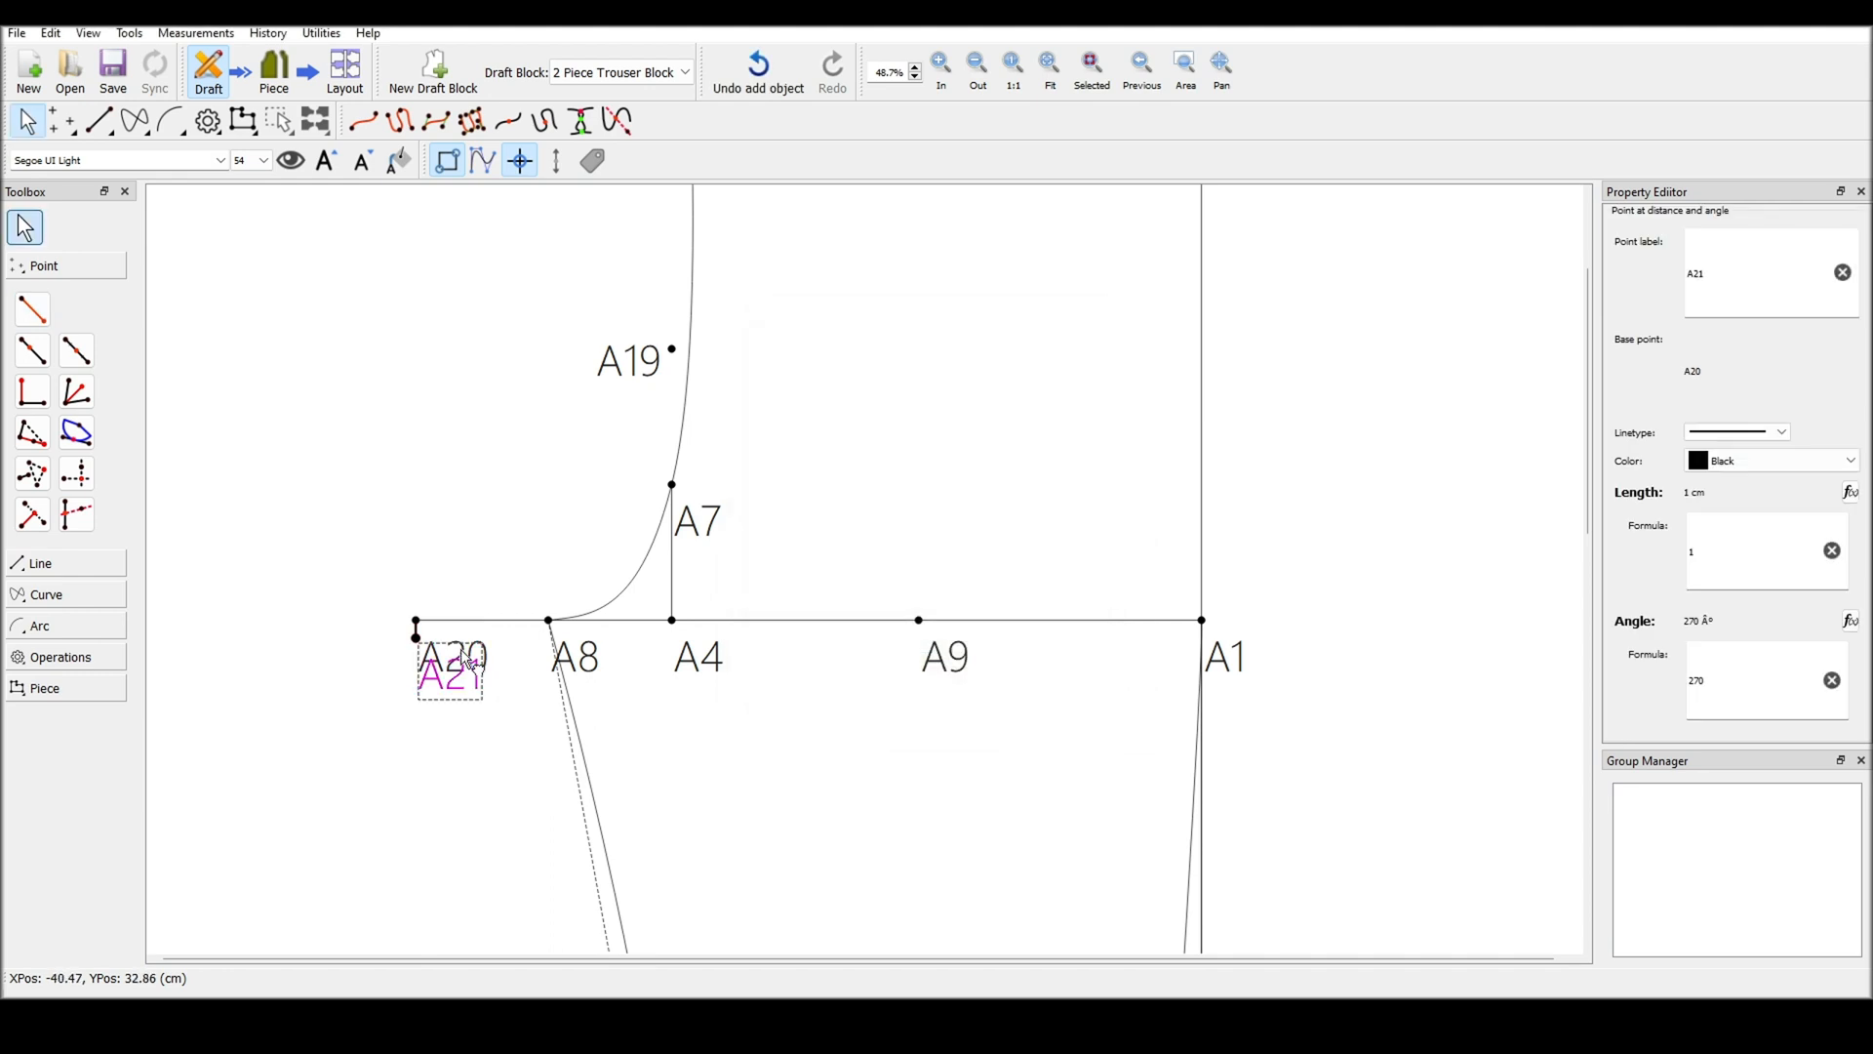
pyautogui.moveTo(467, 664); pyautogui.dragTo(390, 650)
# Add a guide point 6 cm from A4 at a 135° angle with a dashed line
pyautogui.scroll(3, 391, 650)
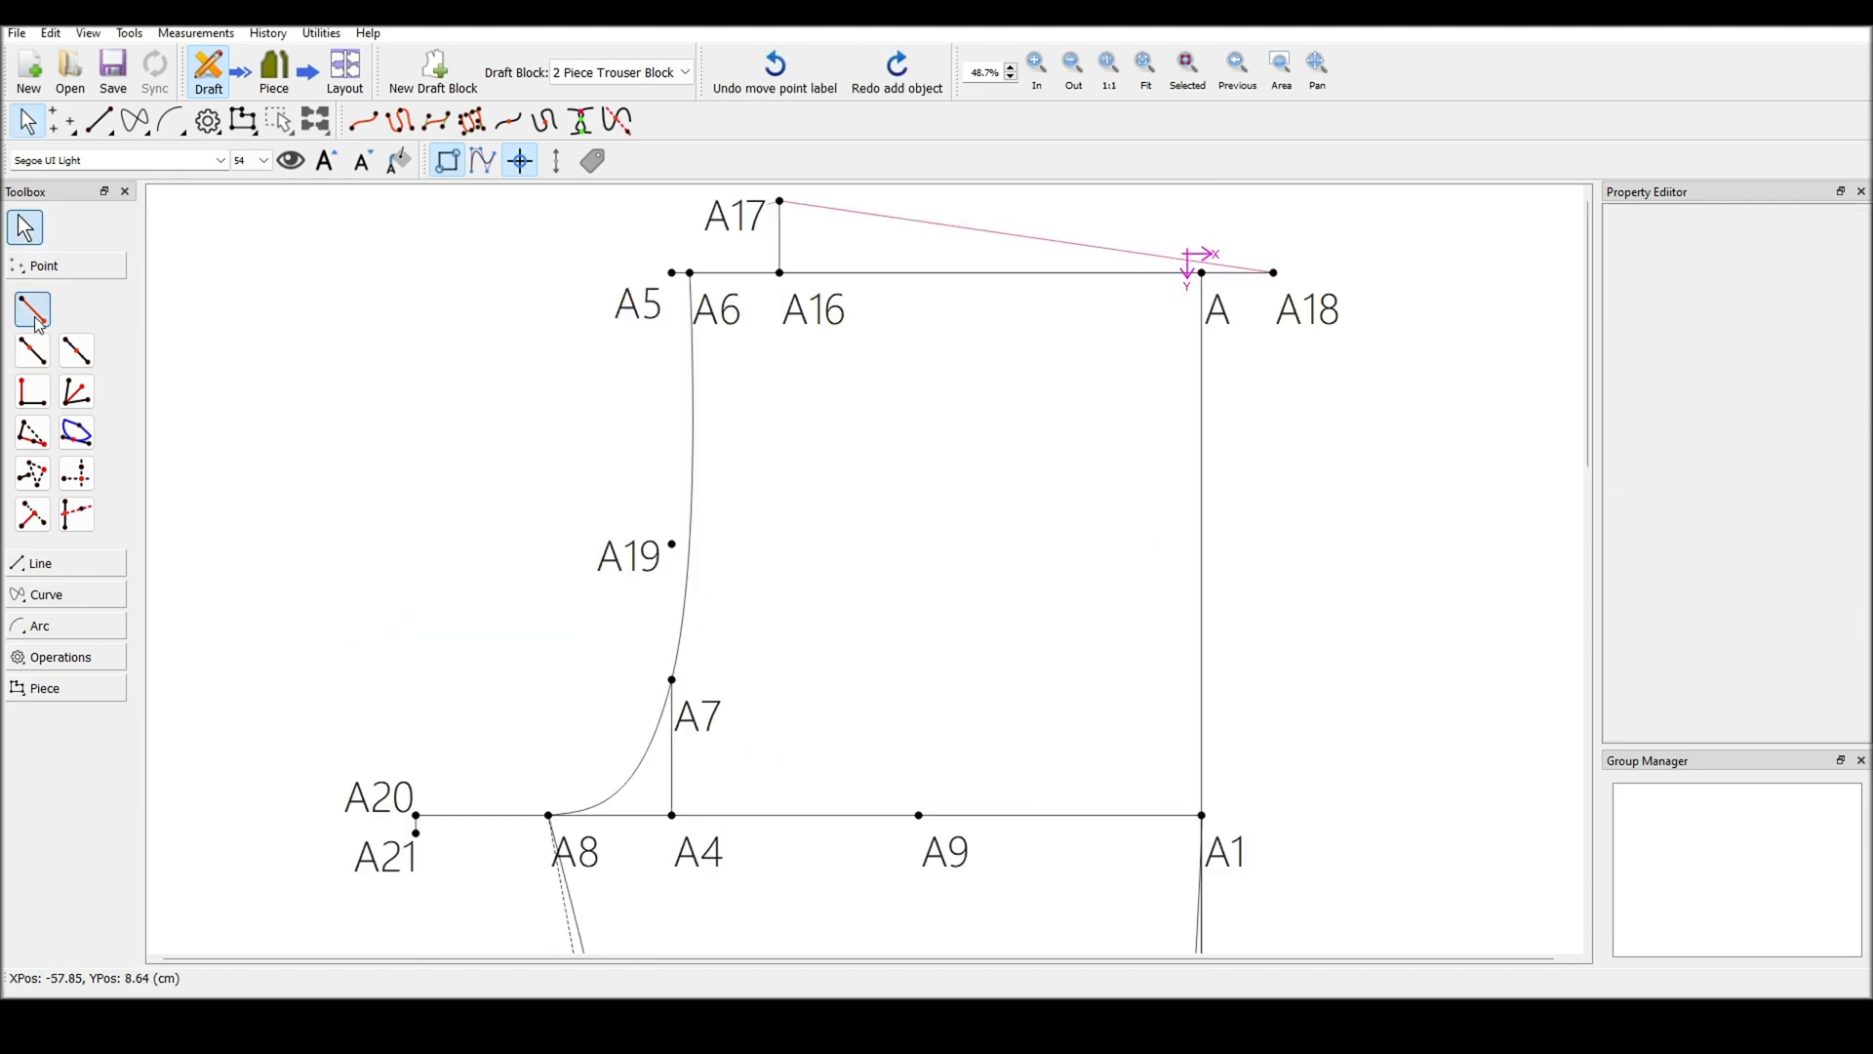
pyautogui.click(36, 322)
pyautogui.click(671, 815)
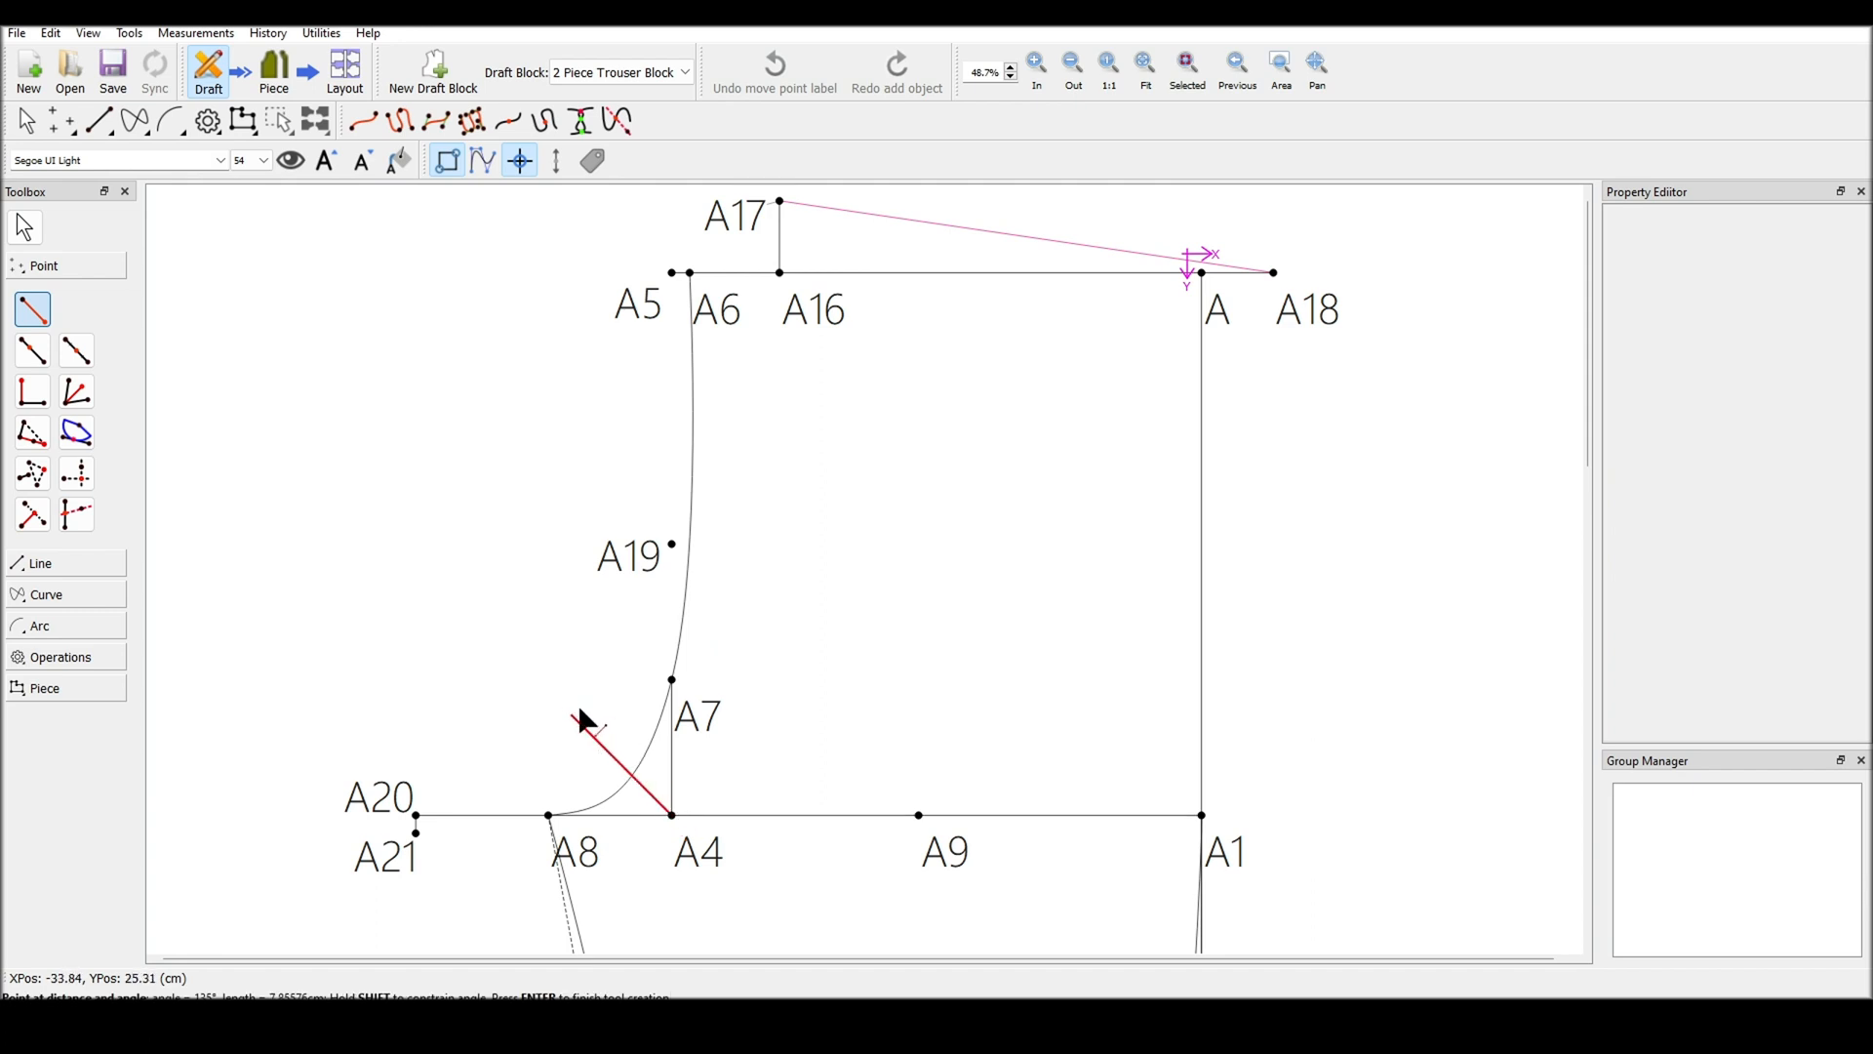
pyautogui.click(580, 712)
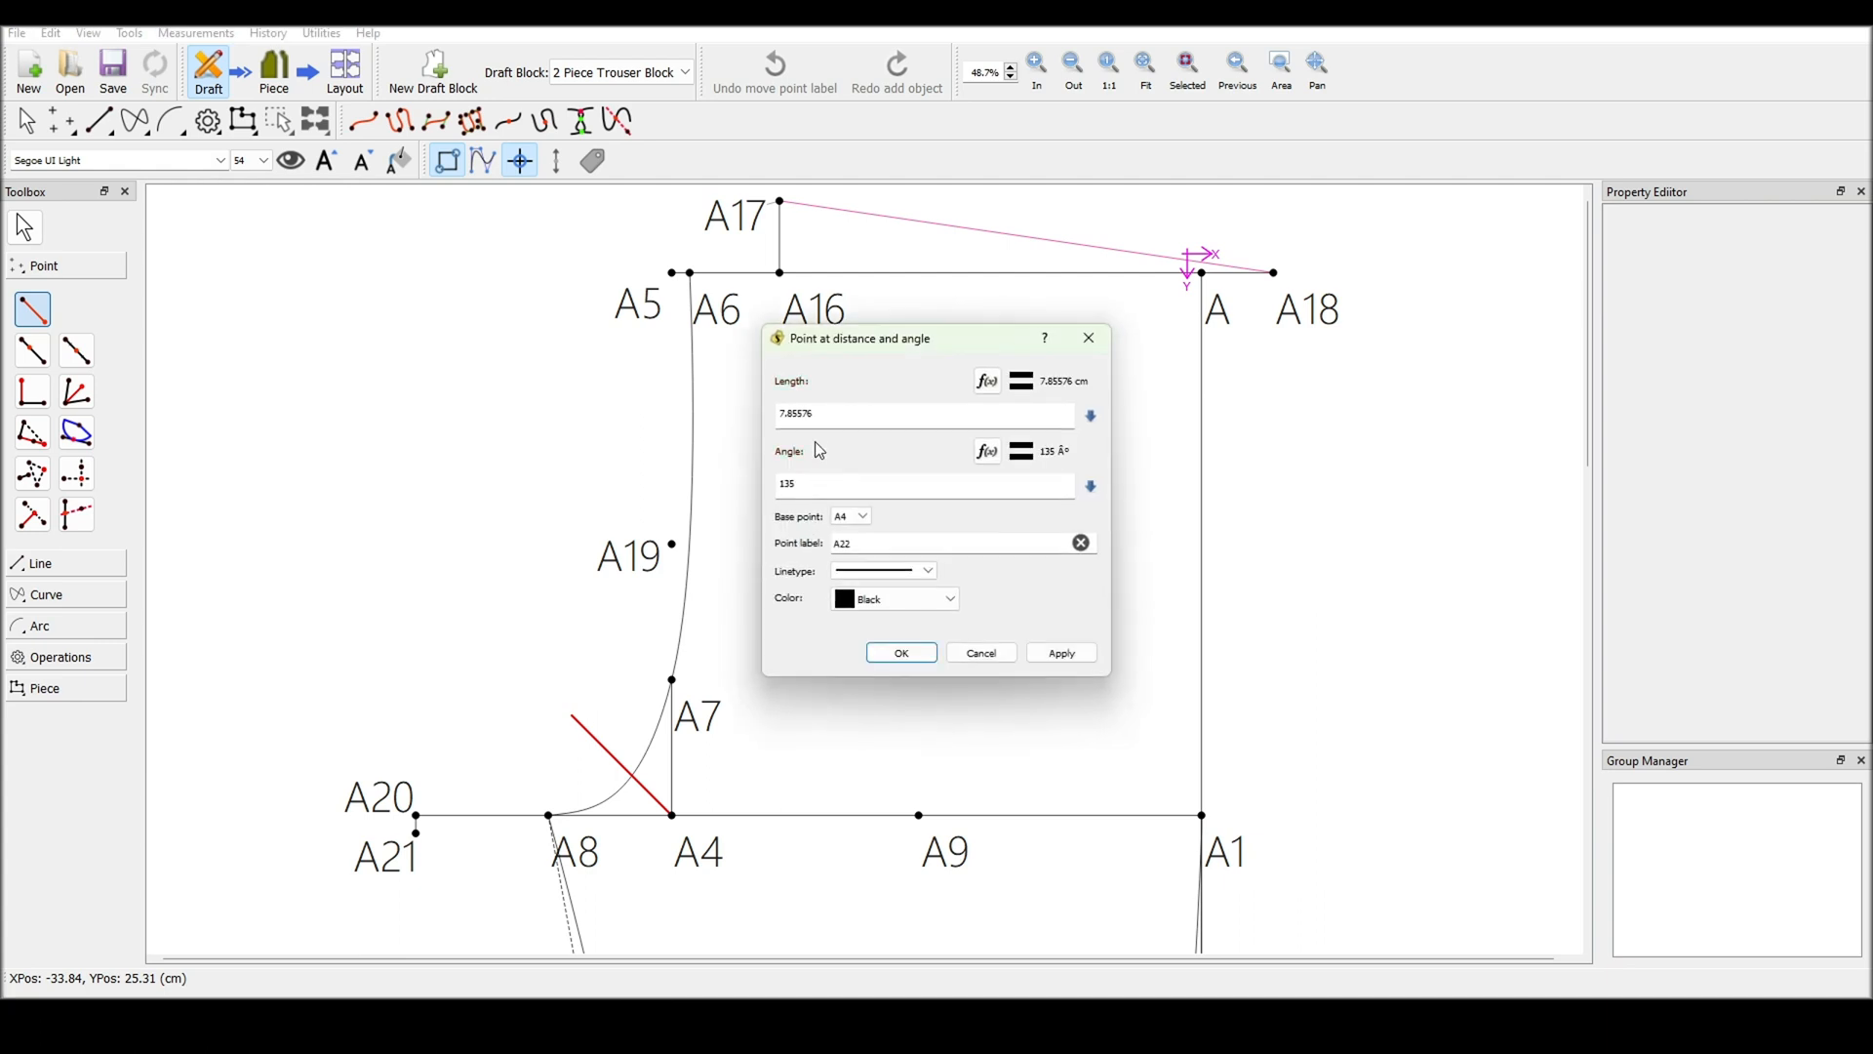
pyautogui.moveTo(826, 414); pyautogui.dragTo(750, 422)
pyautogui.doubleClick(774, 414)
pyautogui.click(883, 570)
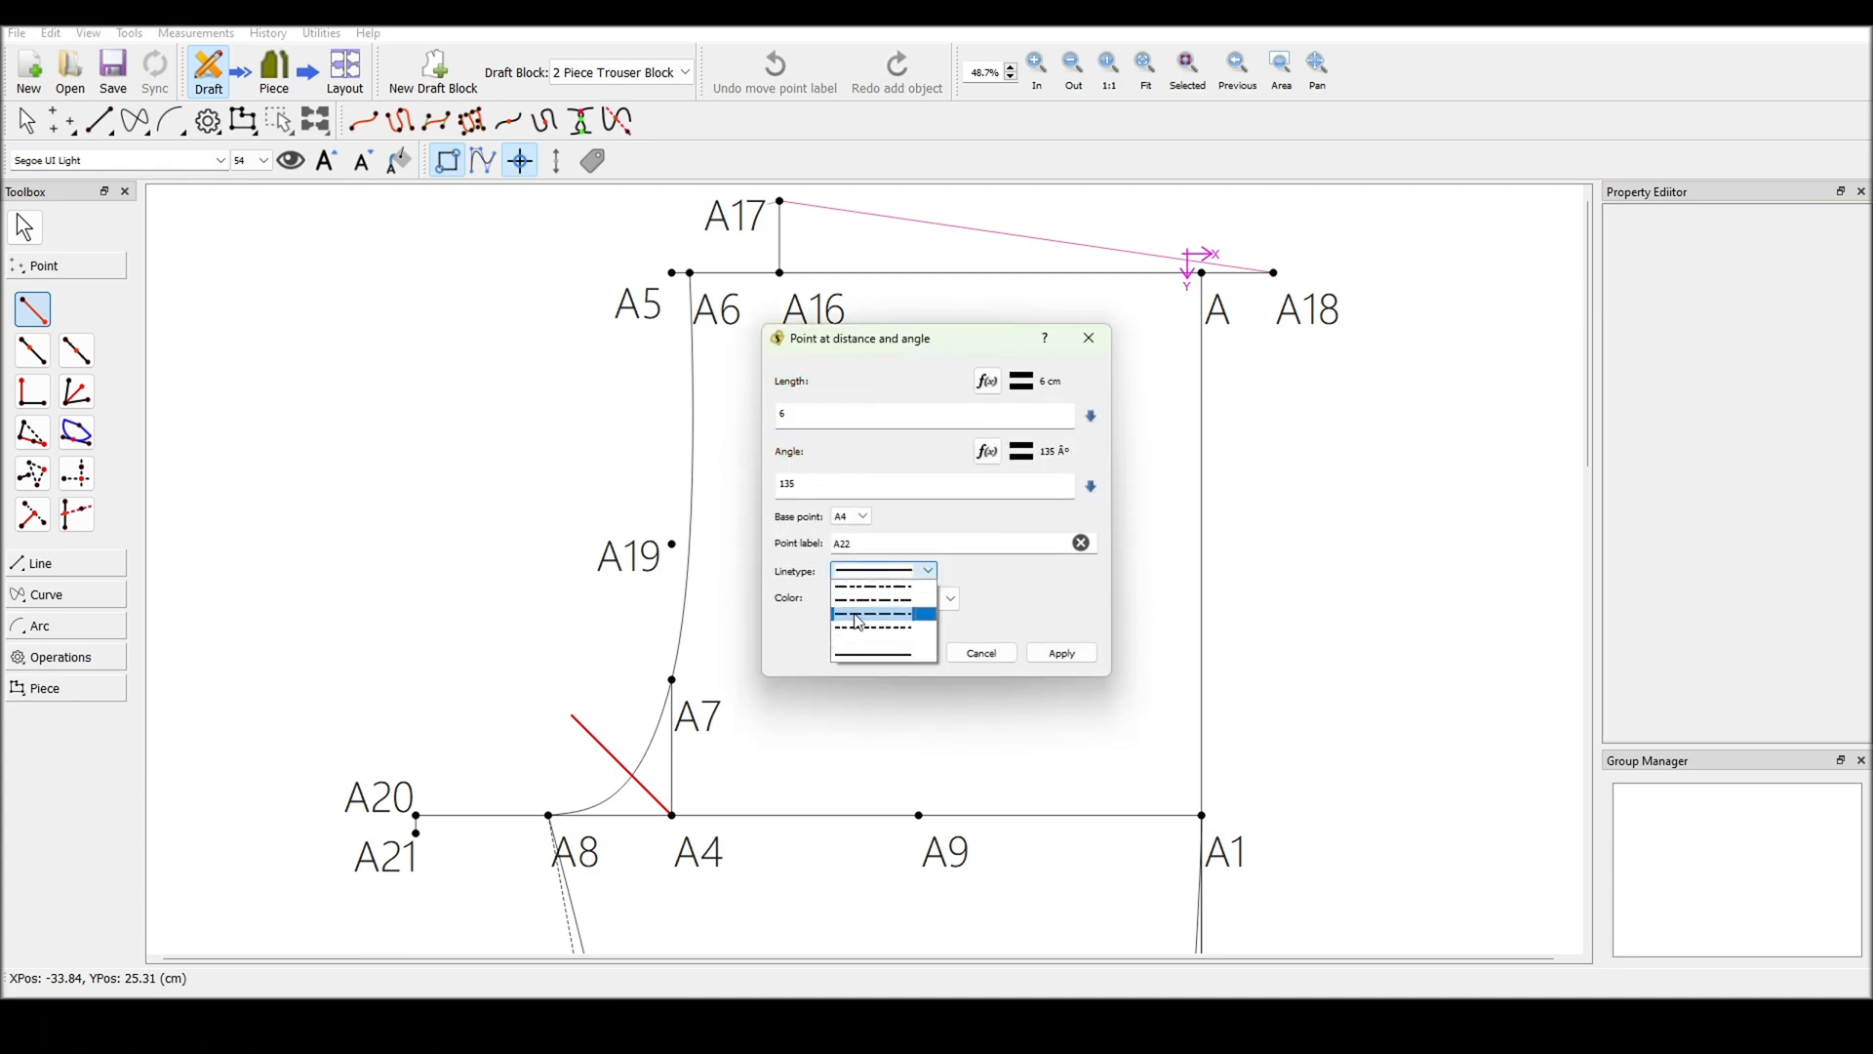
pyautogui.click(888, 625)
pyautogui.click(901, 651)
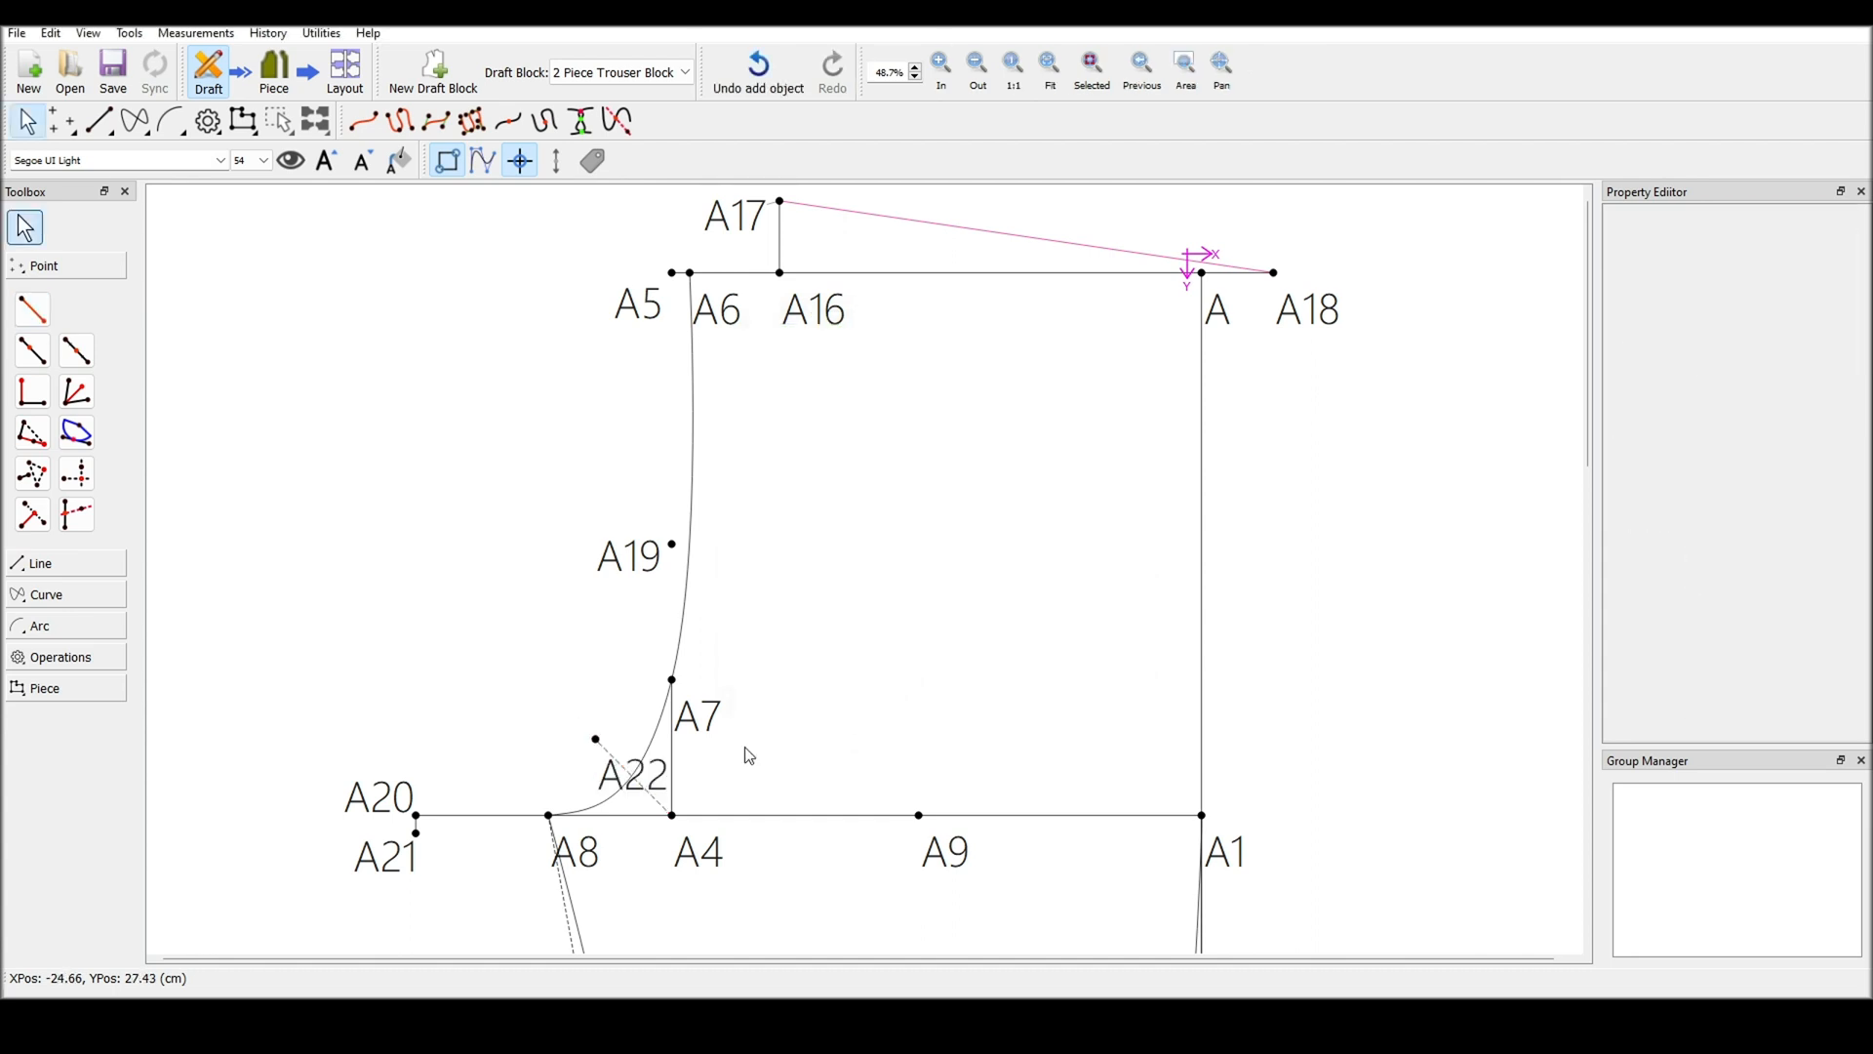
# Draw the back crotch seam in pink as a curved path from A17 through A19 to A21, shaped to pass through A22
pyautogui.click(78, 595)
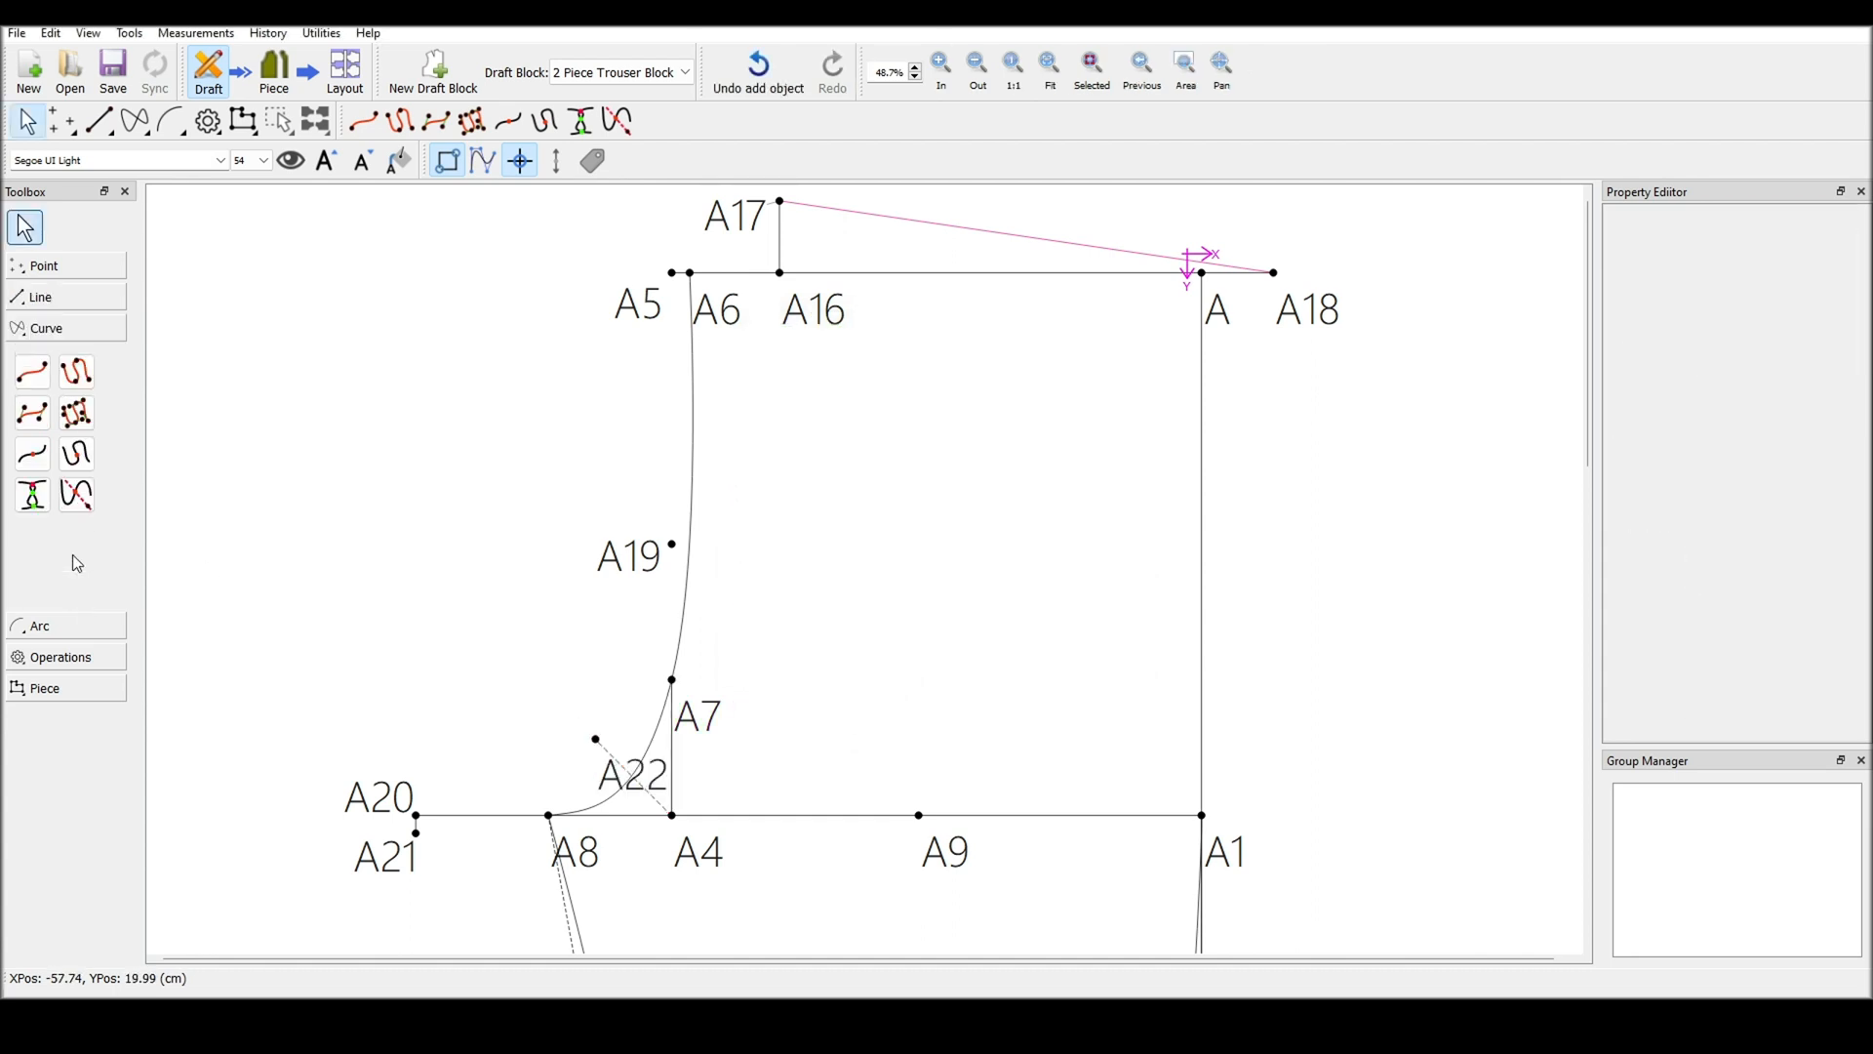
pyautogui.click(77, 372)
pyautogui.click(780, 201)
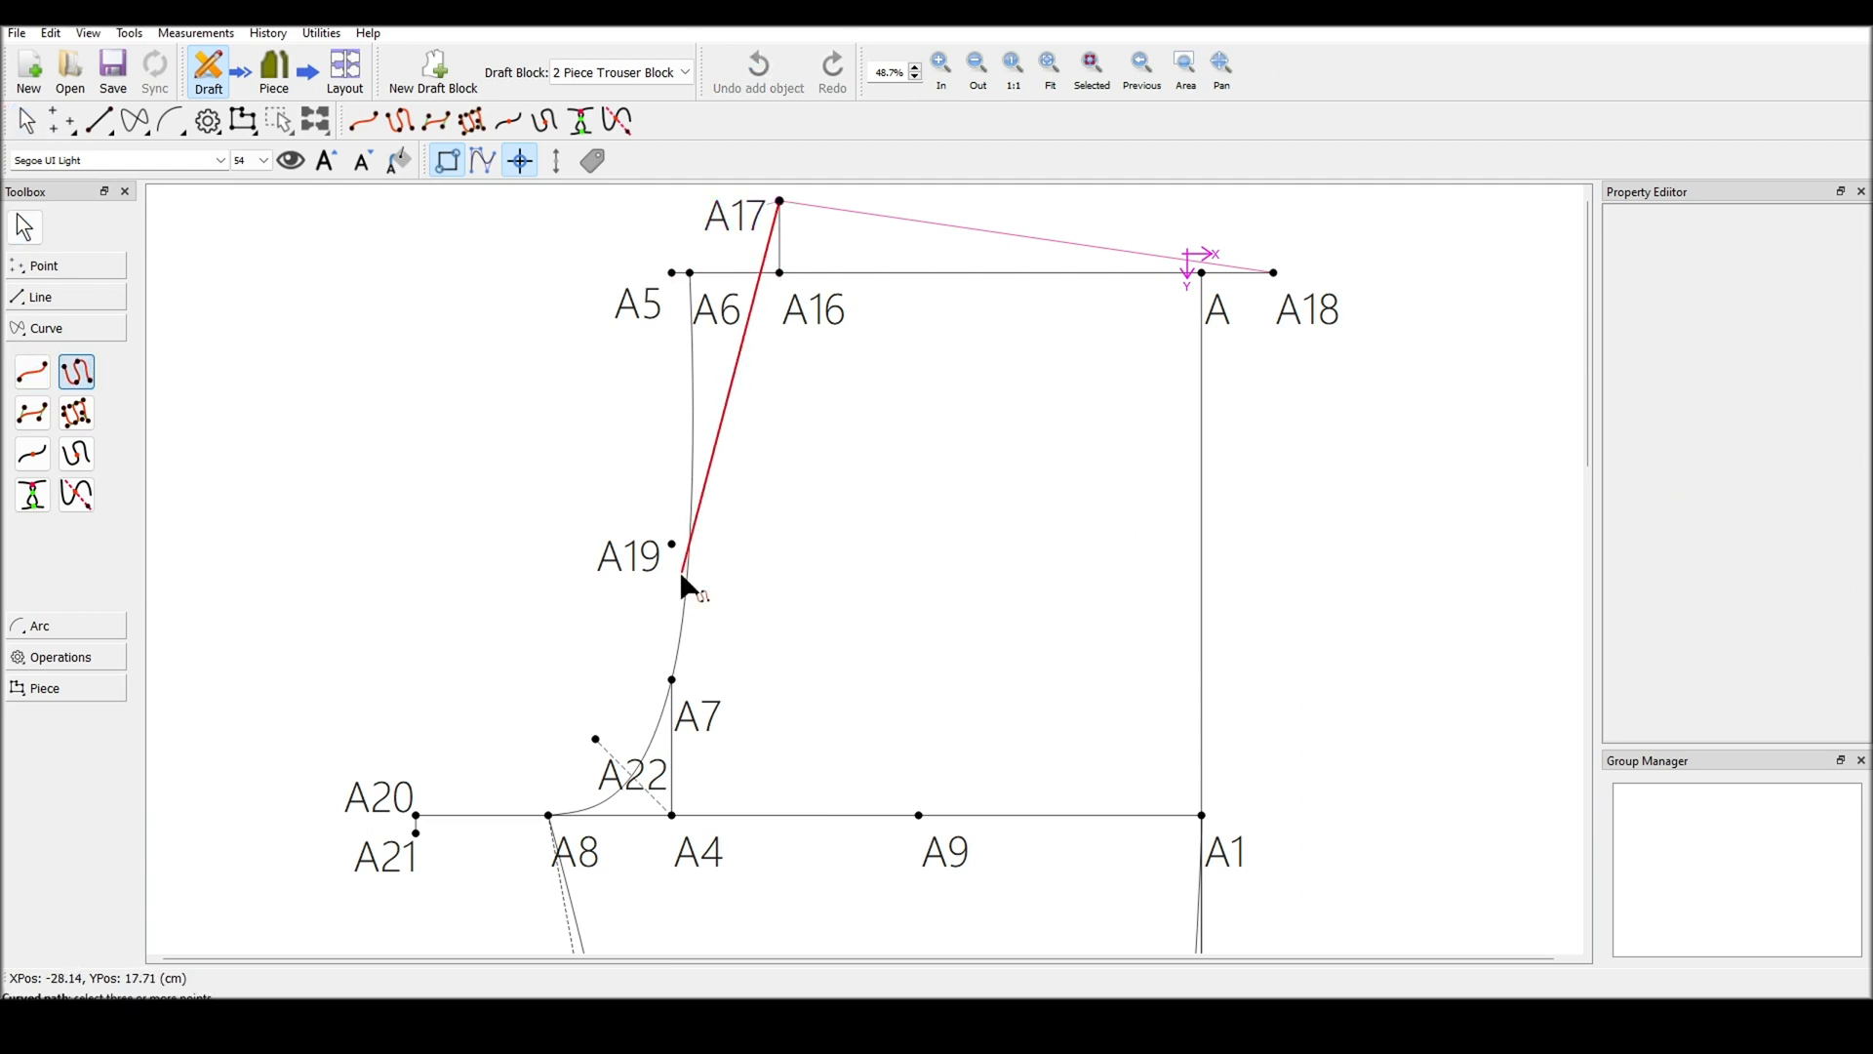
pyautogui.click(673, 543)
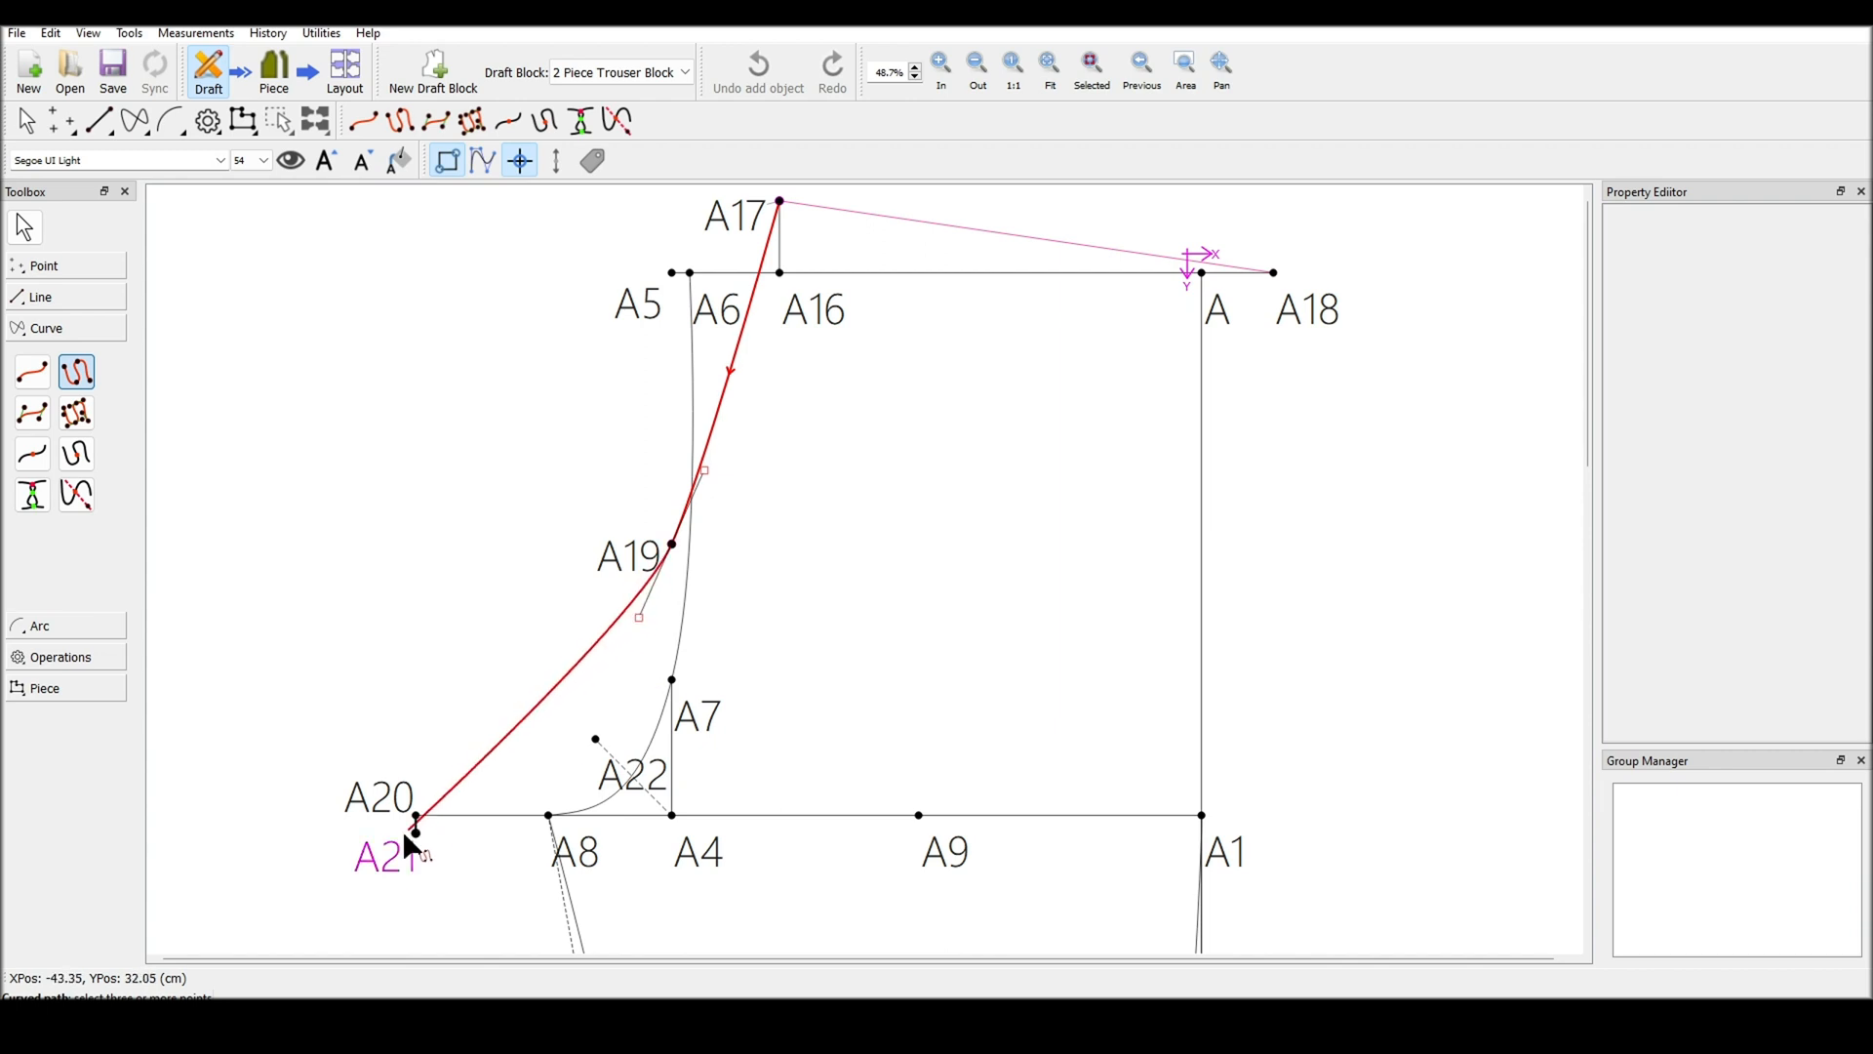
pyautogui.moveTo(417, 834); pyautogui.dragTo(209, 840)
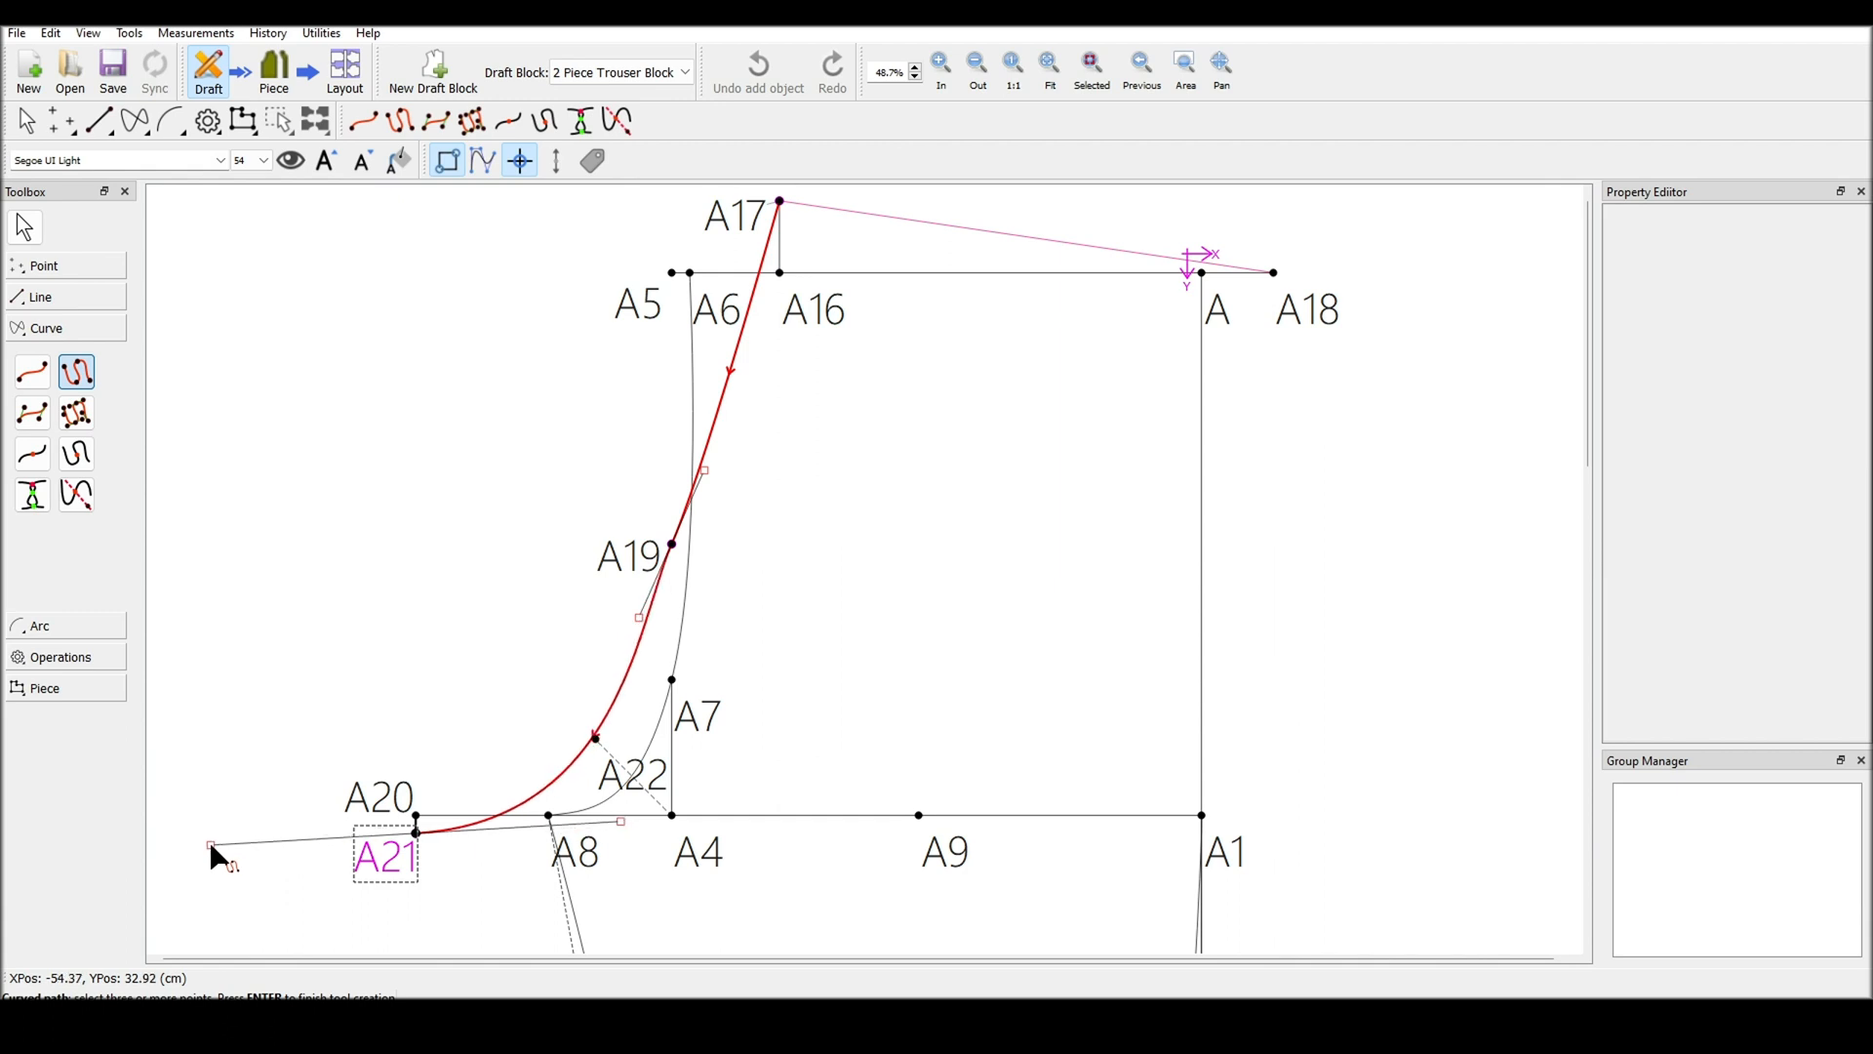
pyautogui.press('Return')
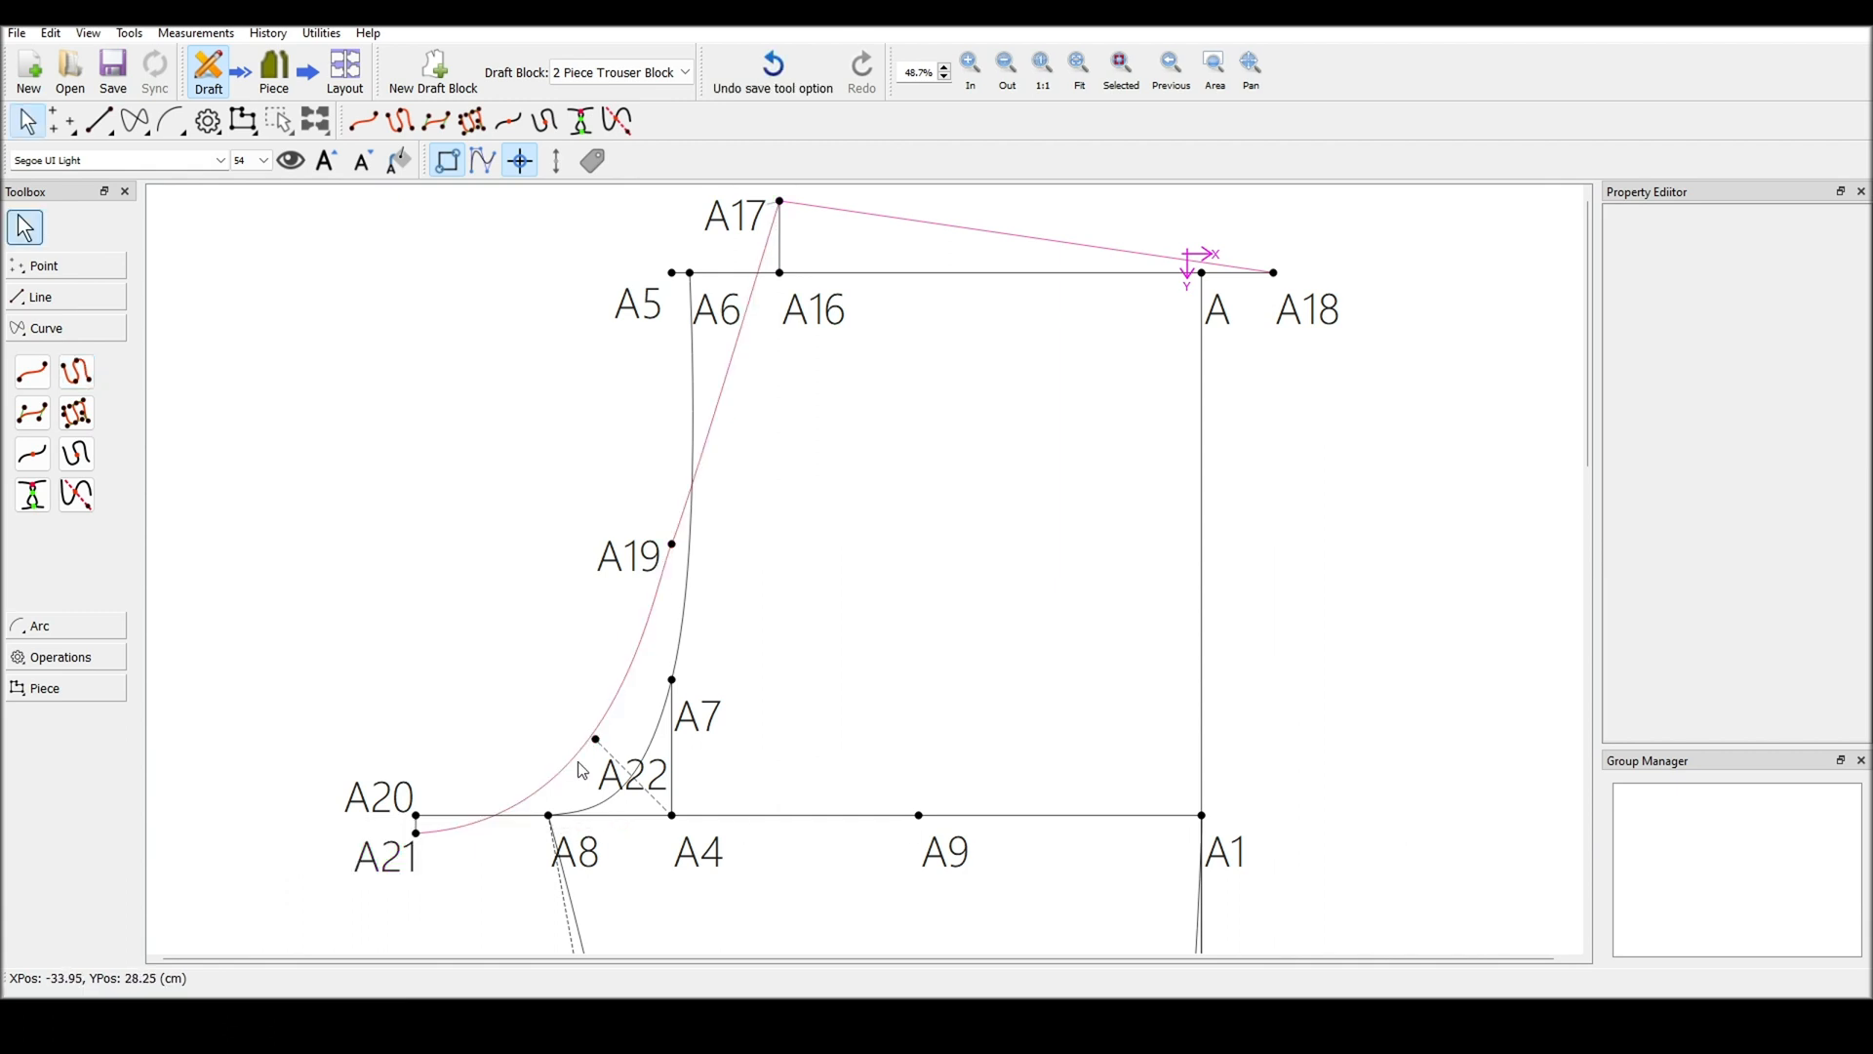
# Delete the diagonal guide point A22 and its dashed line from A4
pyautogui.click(627, 790)
pyautogui.press('Delete')
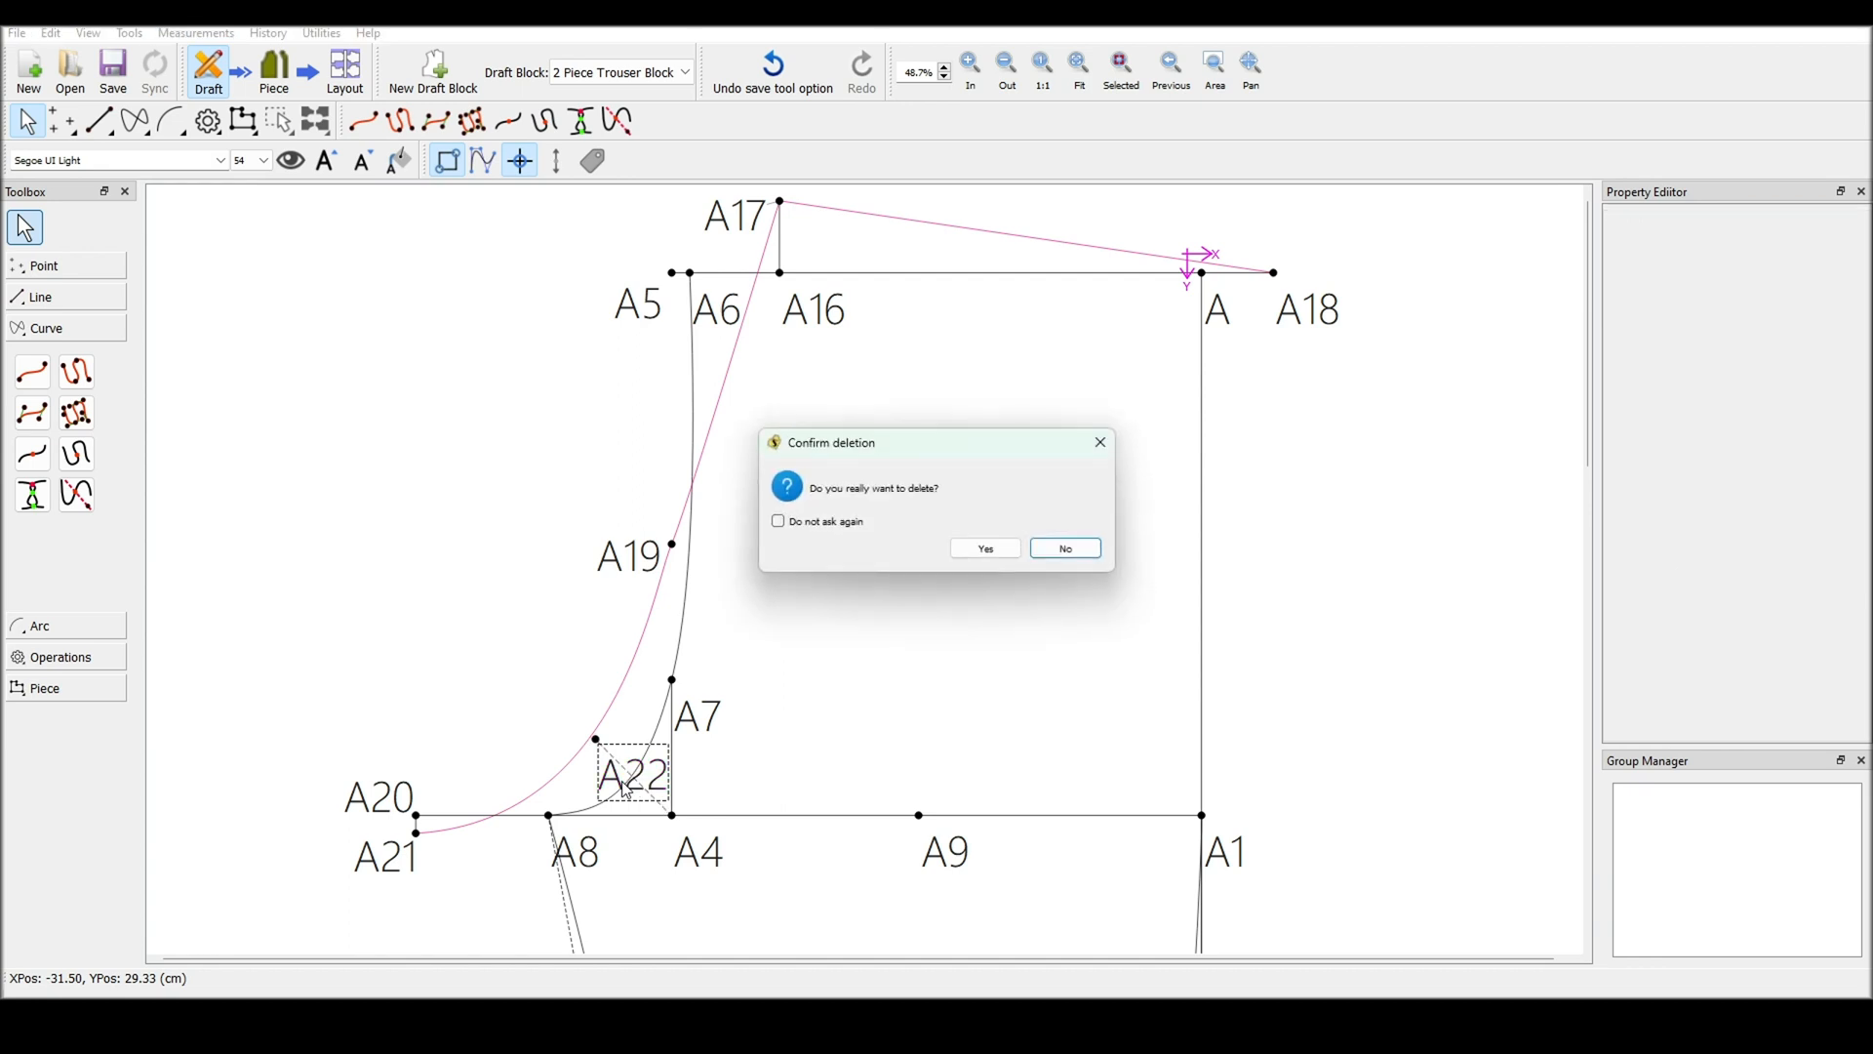
pyautogui.click(985, 548)
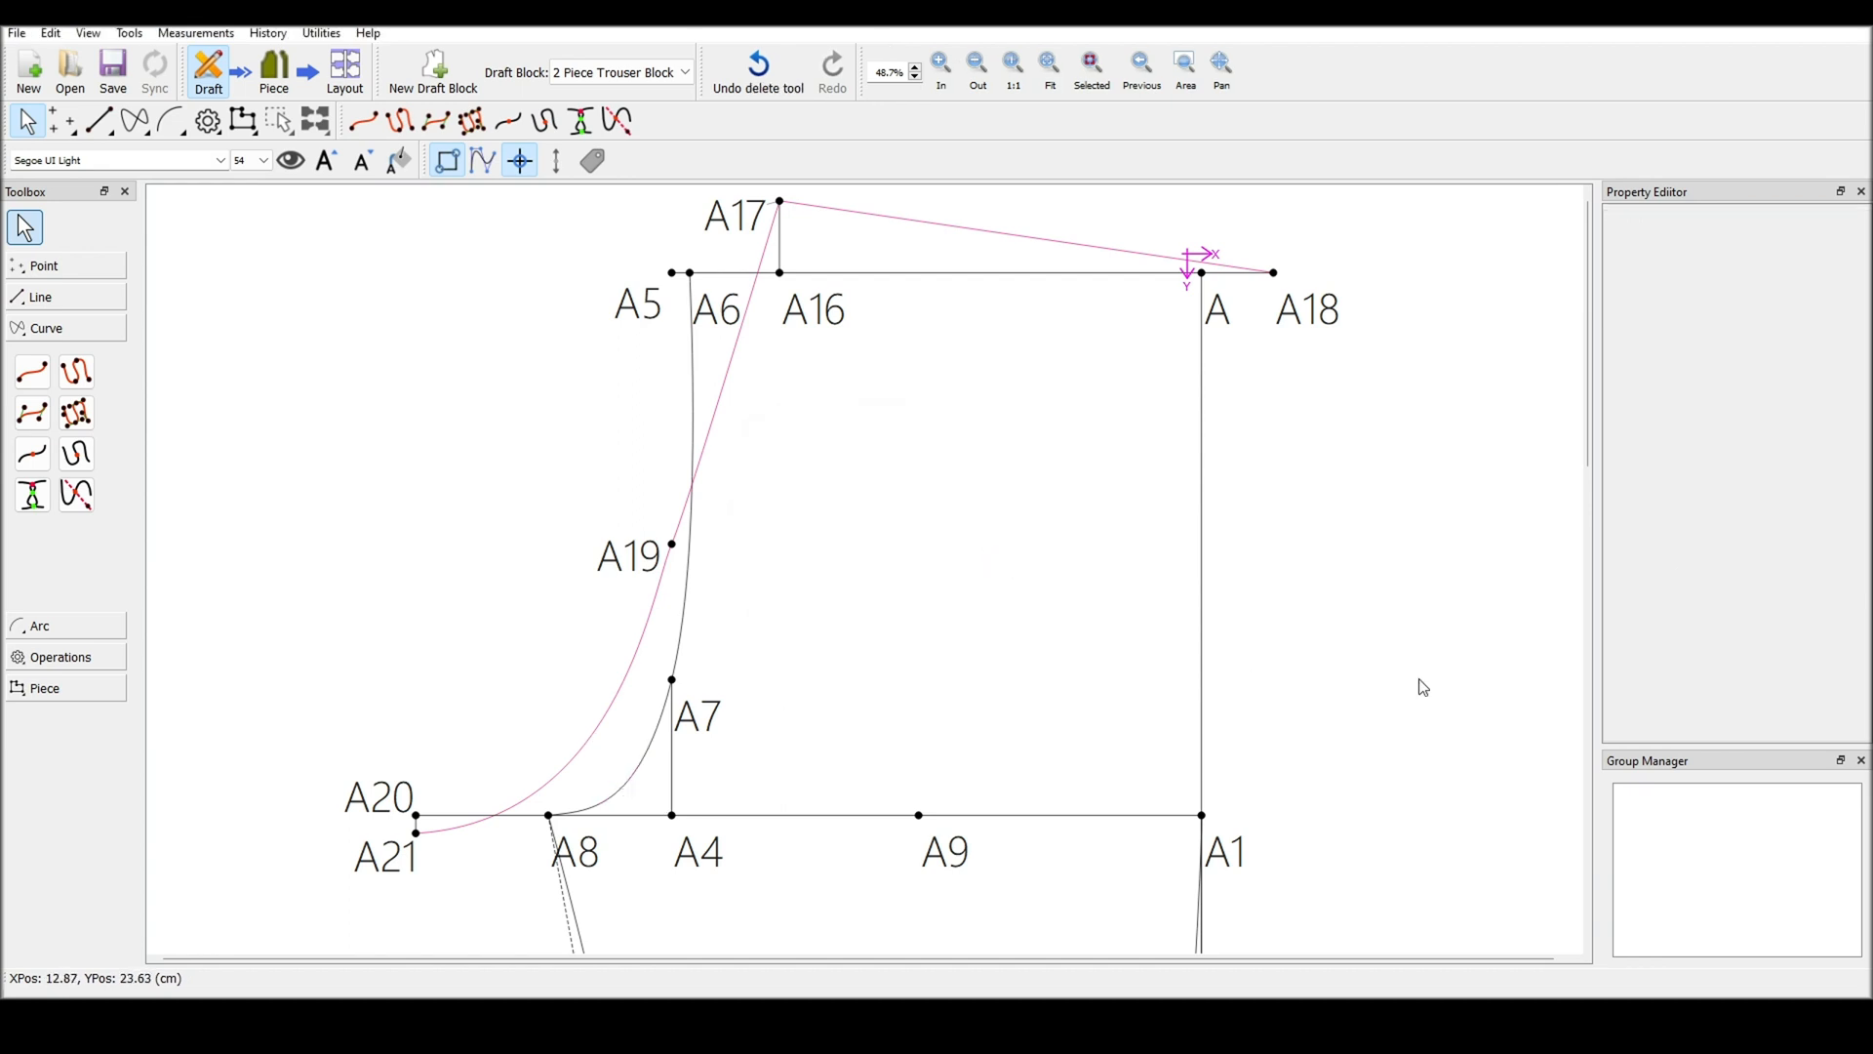
# Add a point at the hem 1 cm from A12 along the line towards A2
pyautogui.keyDown('ctrl'); pyautogui.scroll(-3, 1421, 682); pyautogui.keyUp('ctrl')
pyautogui.scroll(-3, 1448, 761)
pyautogui.keyDown('ctrl'); pyautogui.scroll(3, 1476, 928); pyautogui.keyUp('ctrl')
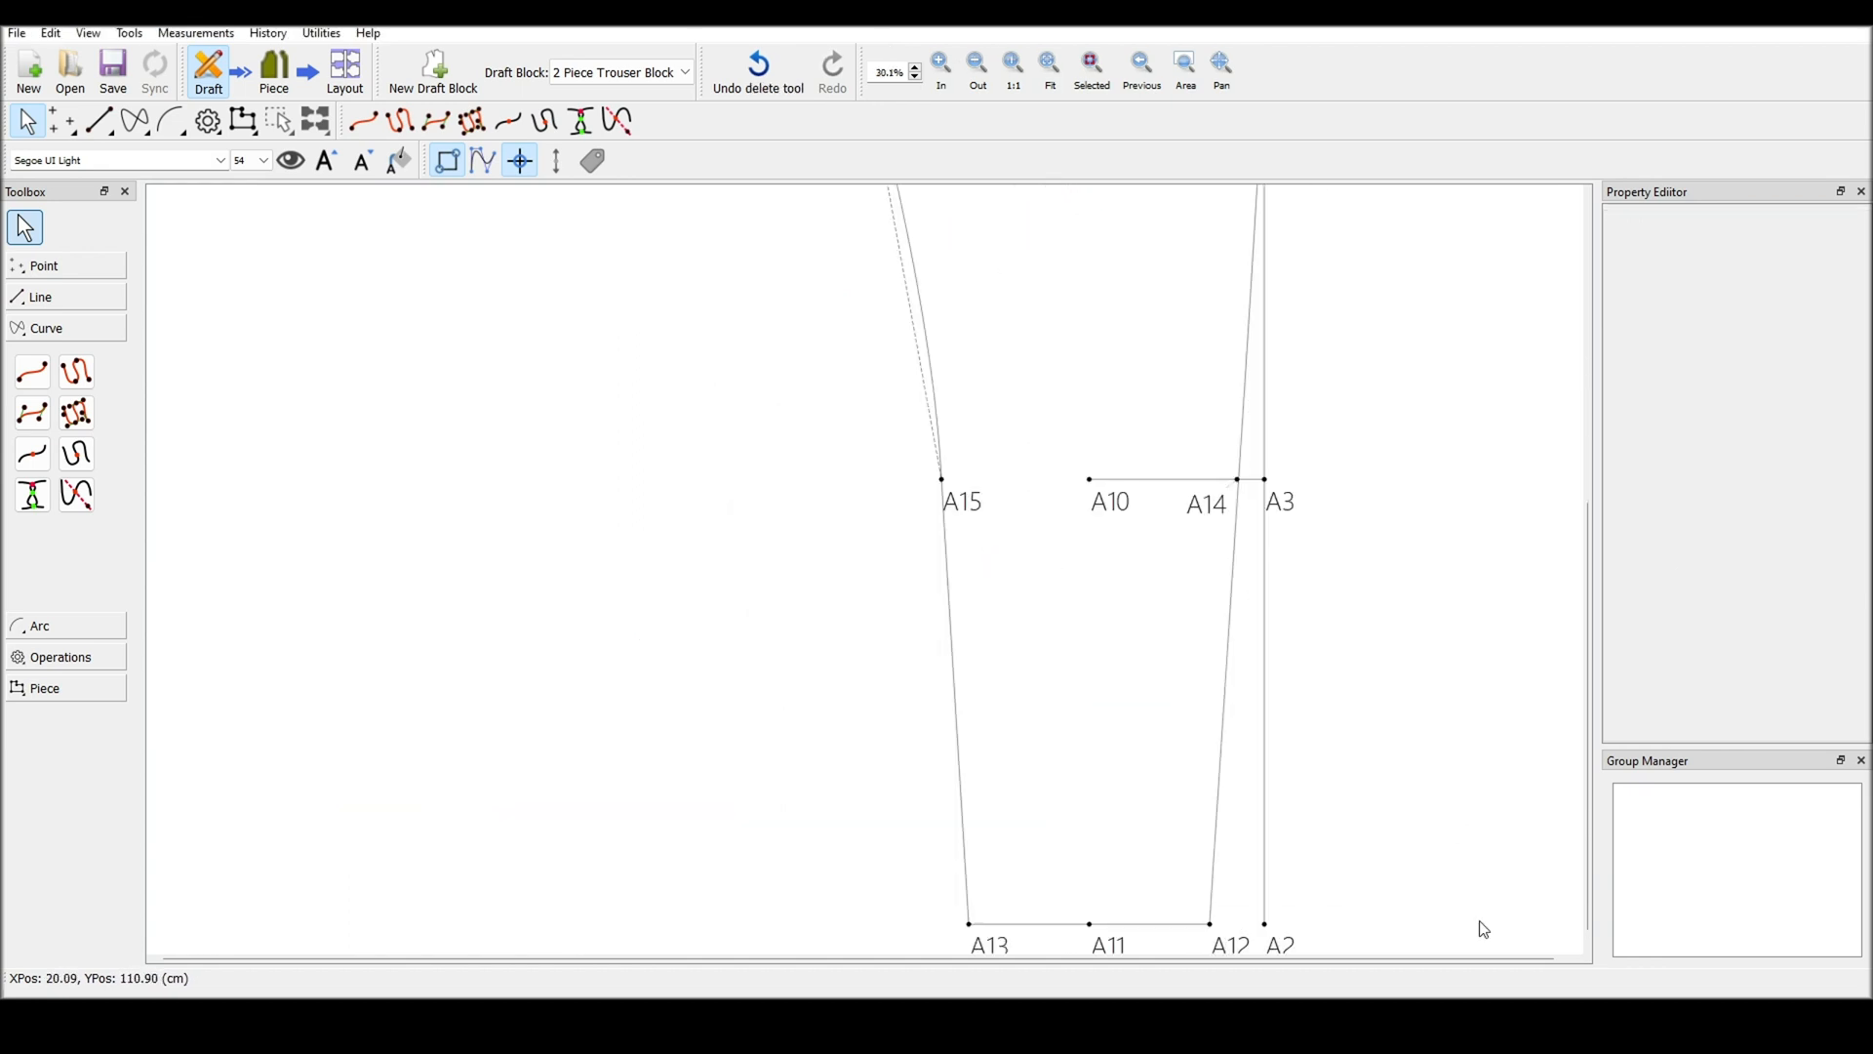
pyautogui.scroll(-1, 1475, 898)
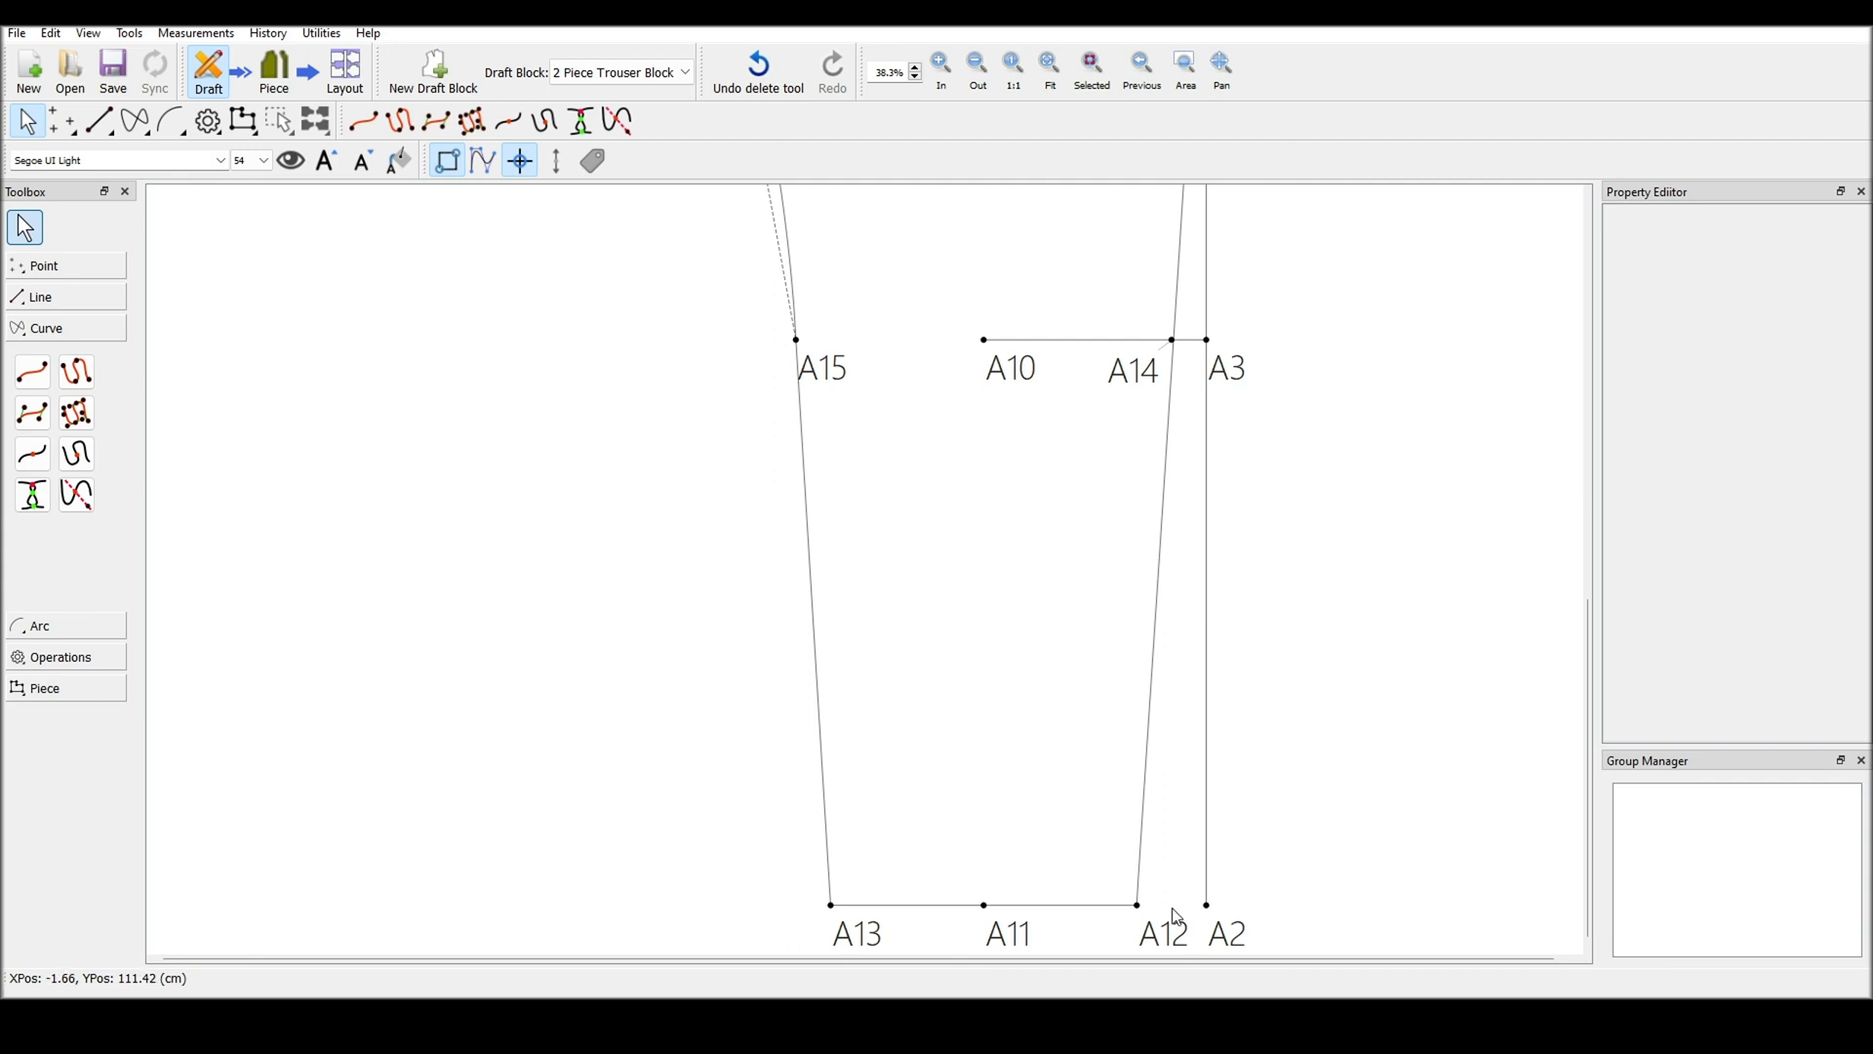
pyautogui.click(77, 267)
pyautogui.click(32, 350)
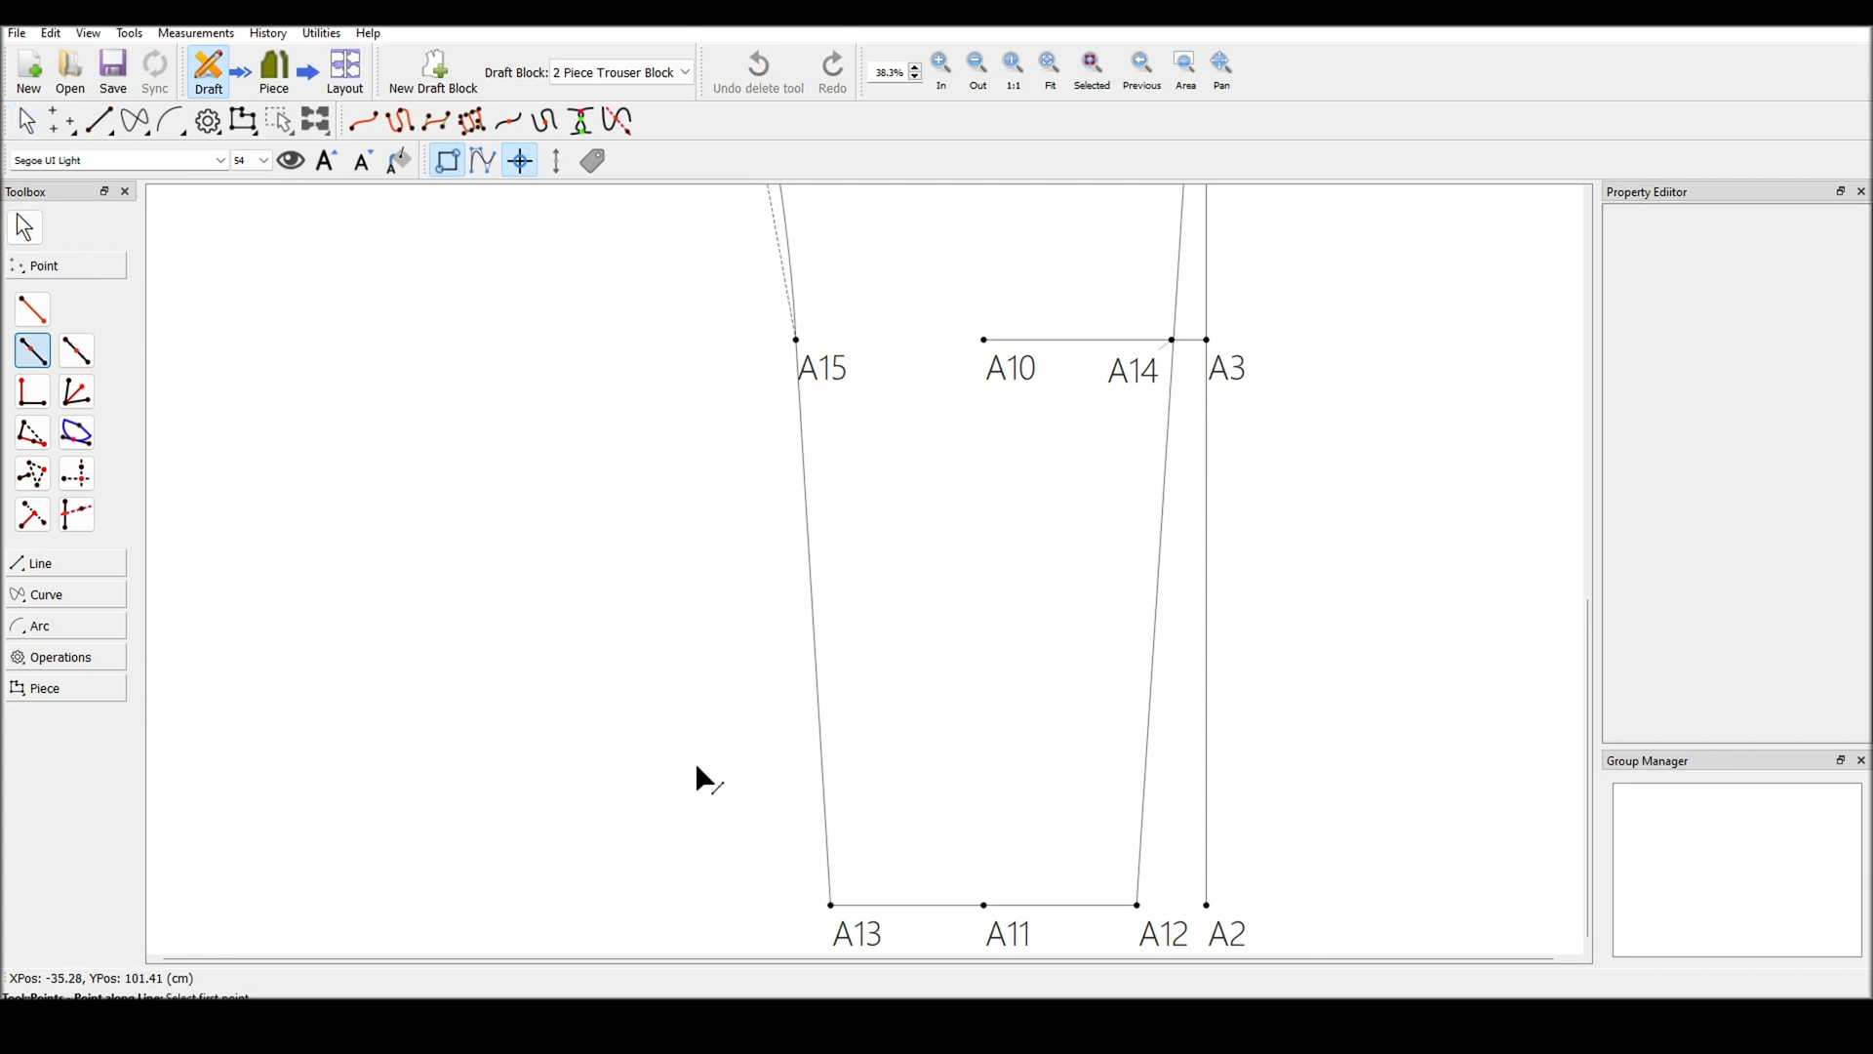
pyautogui.click(1137, 907)
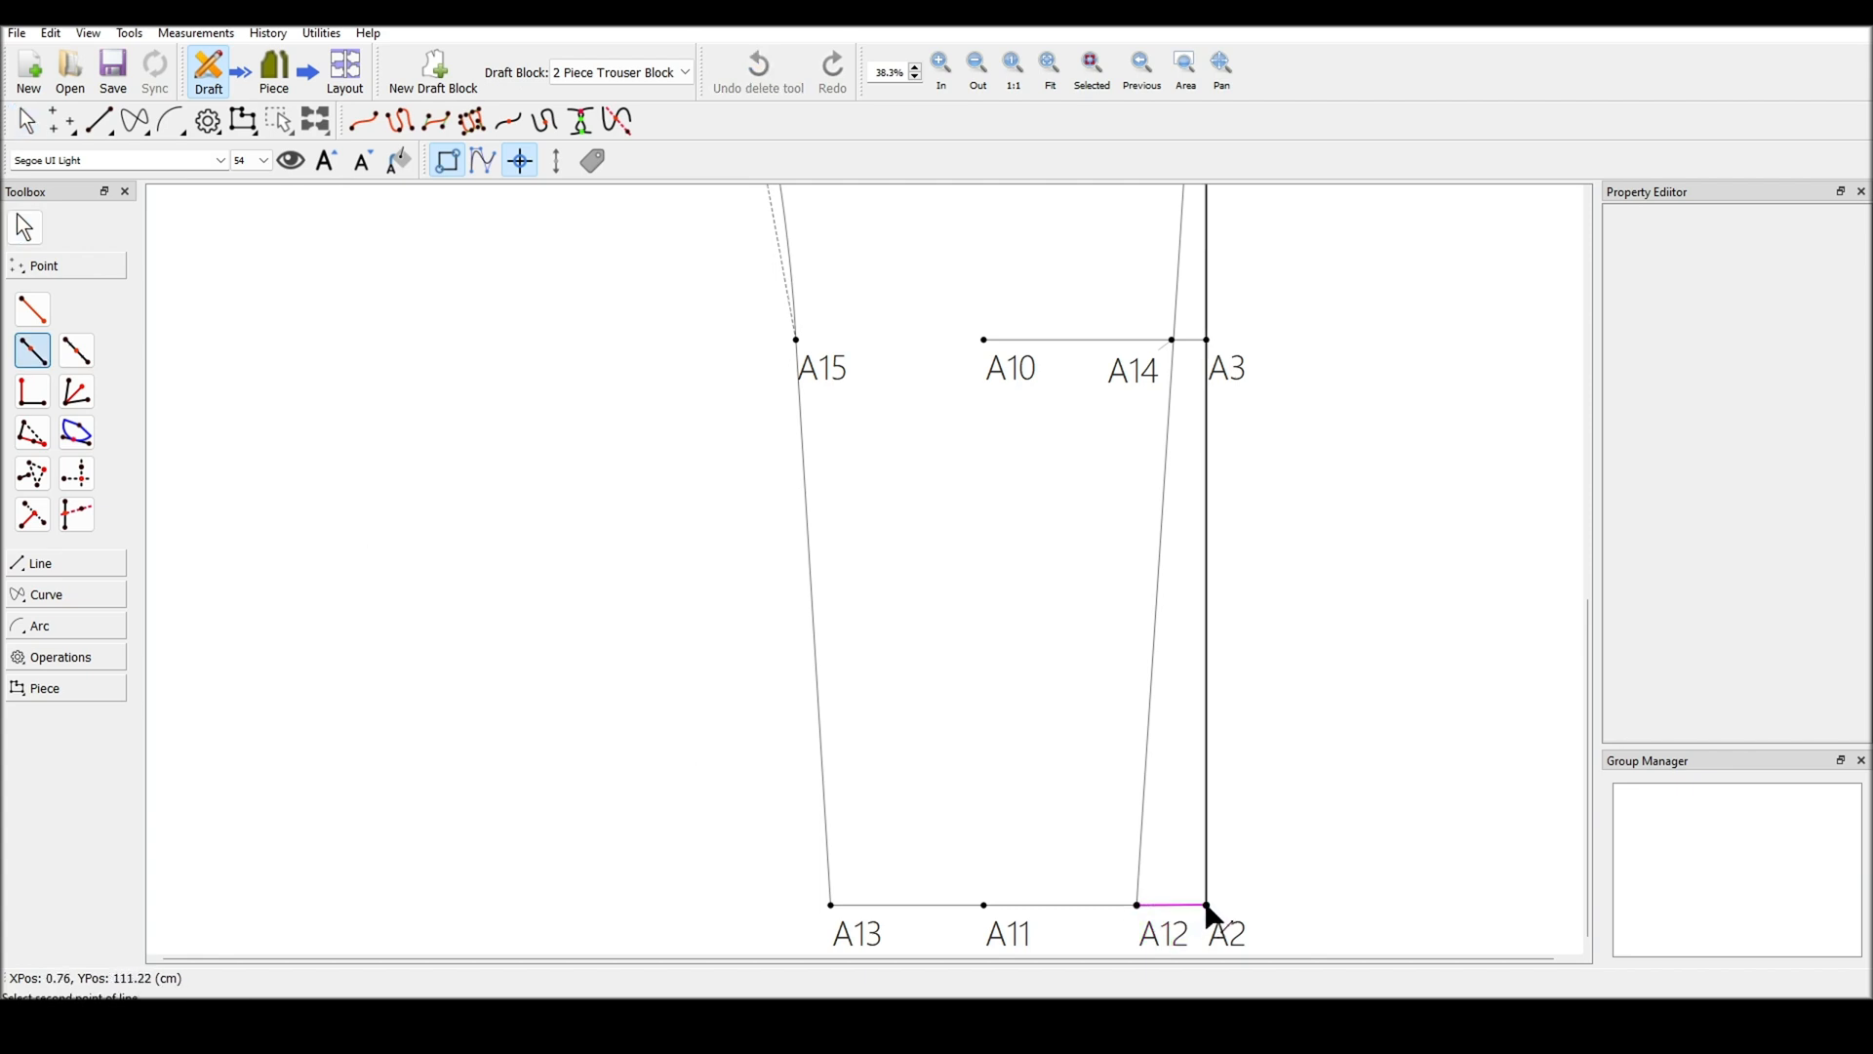
pyautogui.click(1208, 907)
pyautogui.click(868, 465)
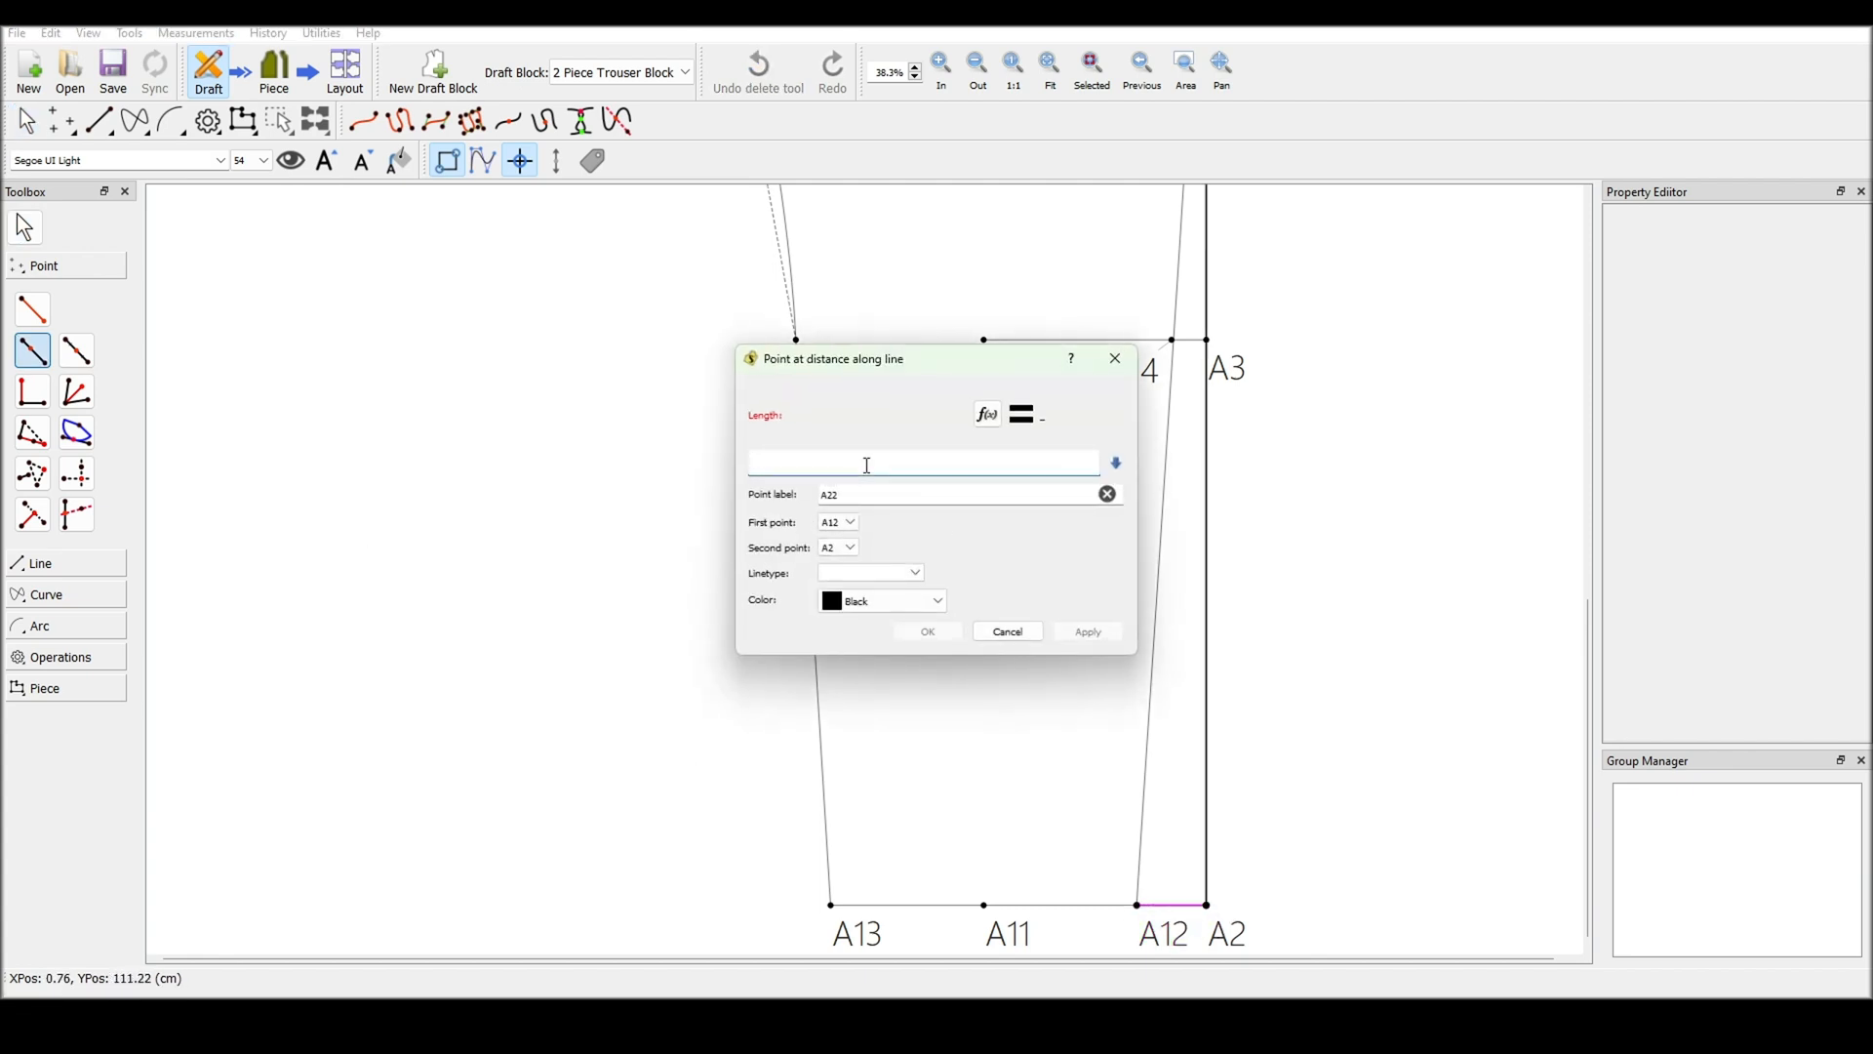
pyautogui.write('1')
pyautogui.click(916, 636)
pyautogui.scroll(-4, 1384, 736)
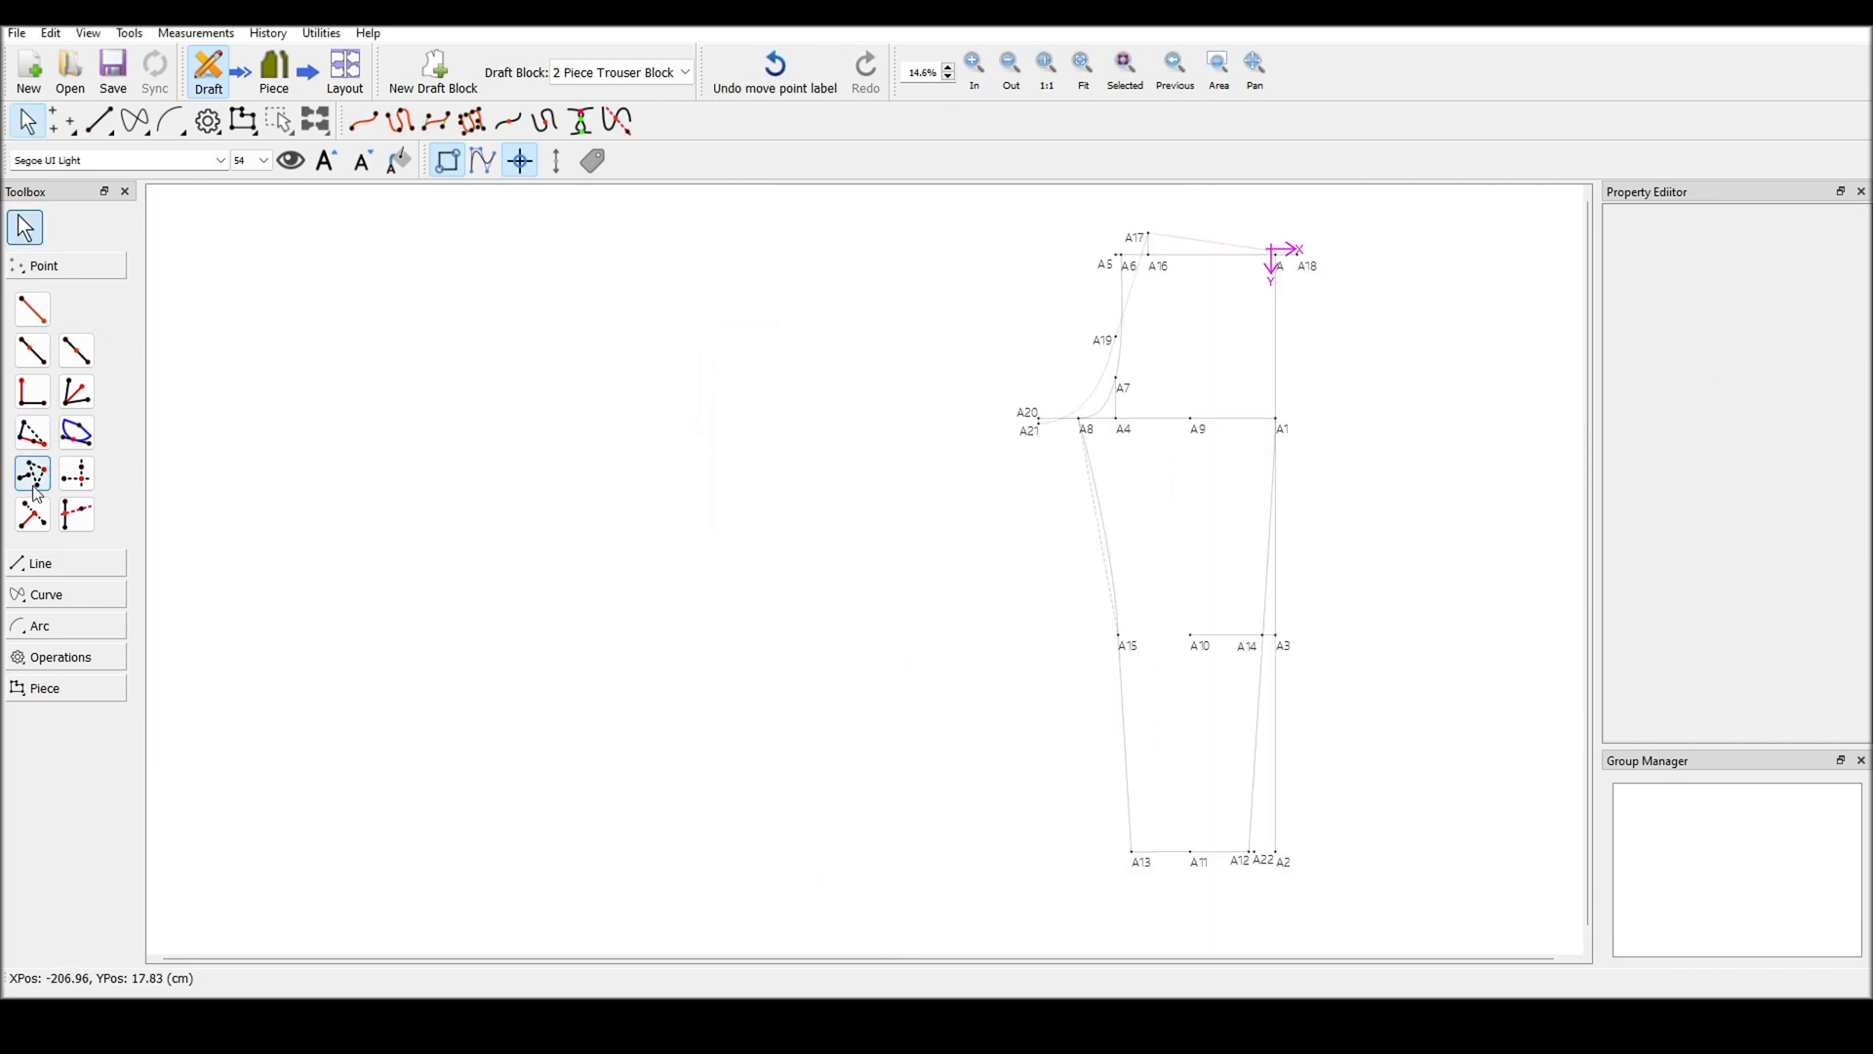
# Draw a straight line from A18 to A22 for the back side seam and colour it Deep Pink
pyautogui.click(40, 563)
pyautogui.click(32, 341)
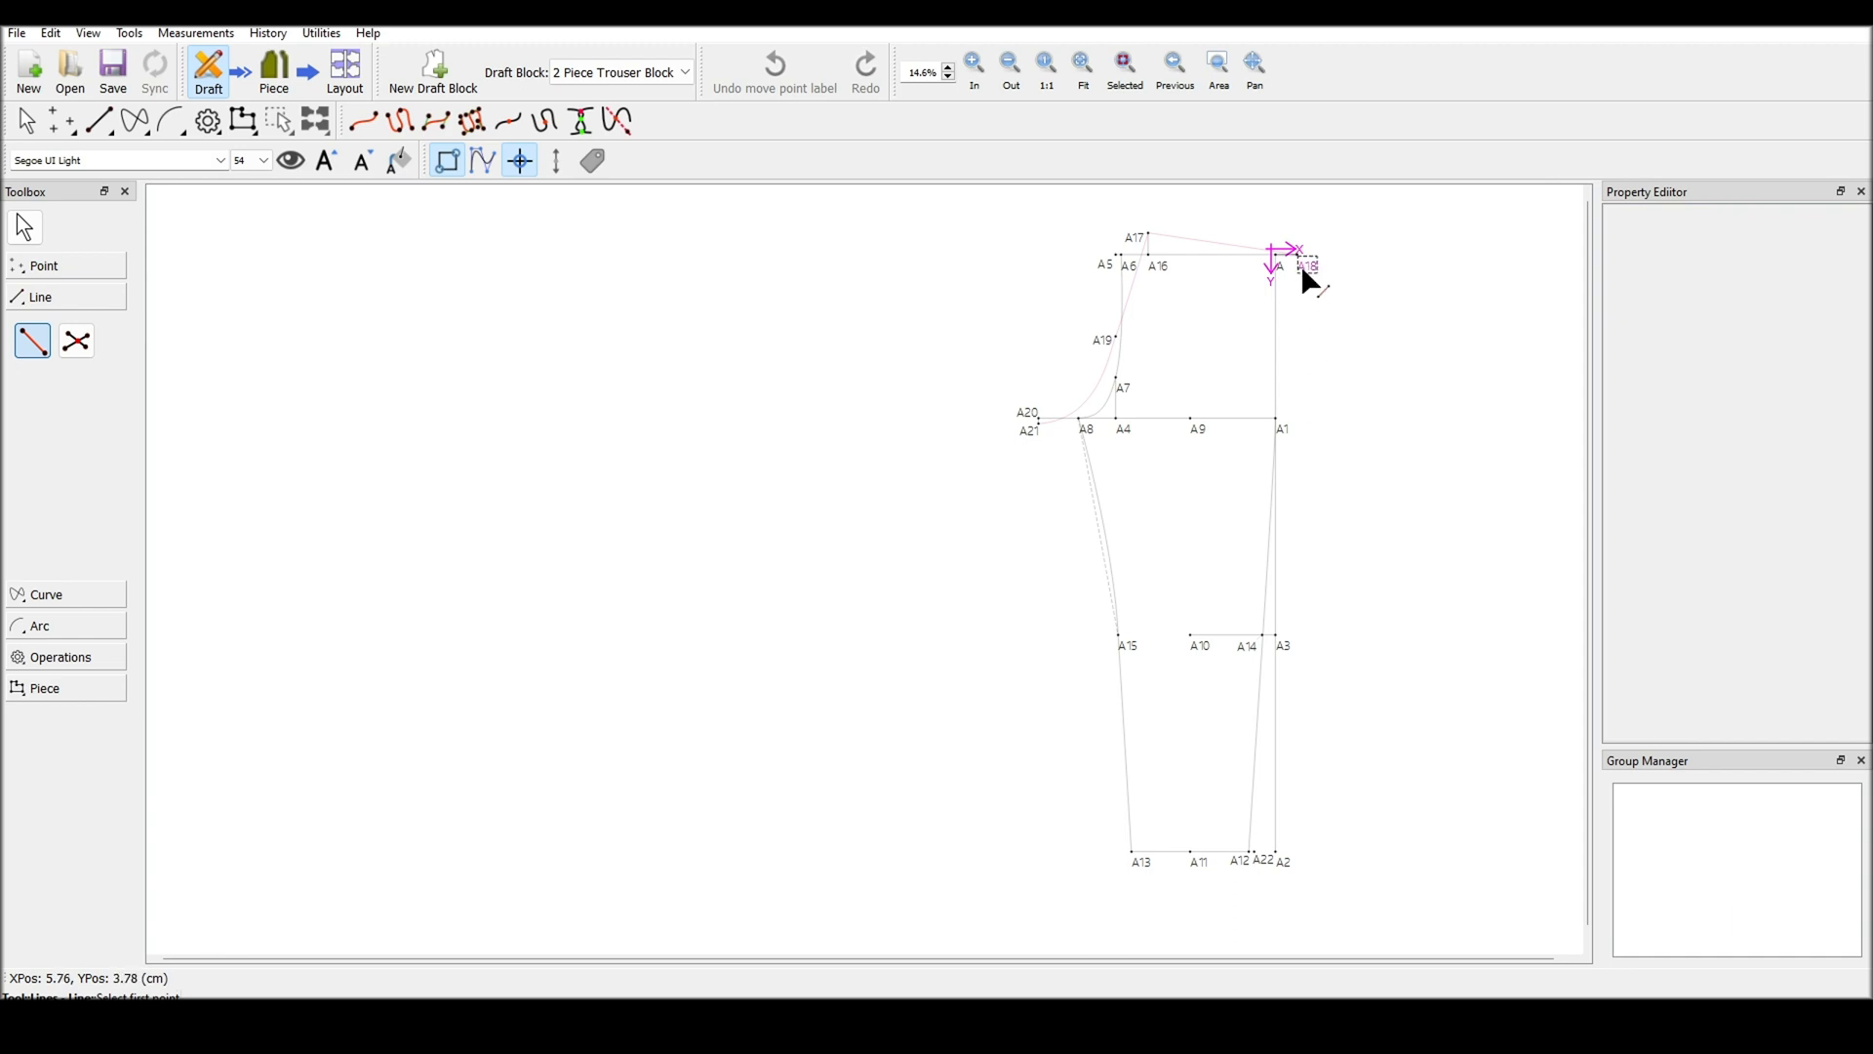
pyautogui.click(1301, 263)
pyautogui.click(1257, 859)
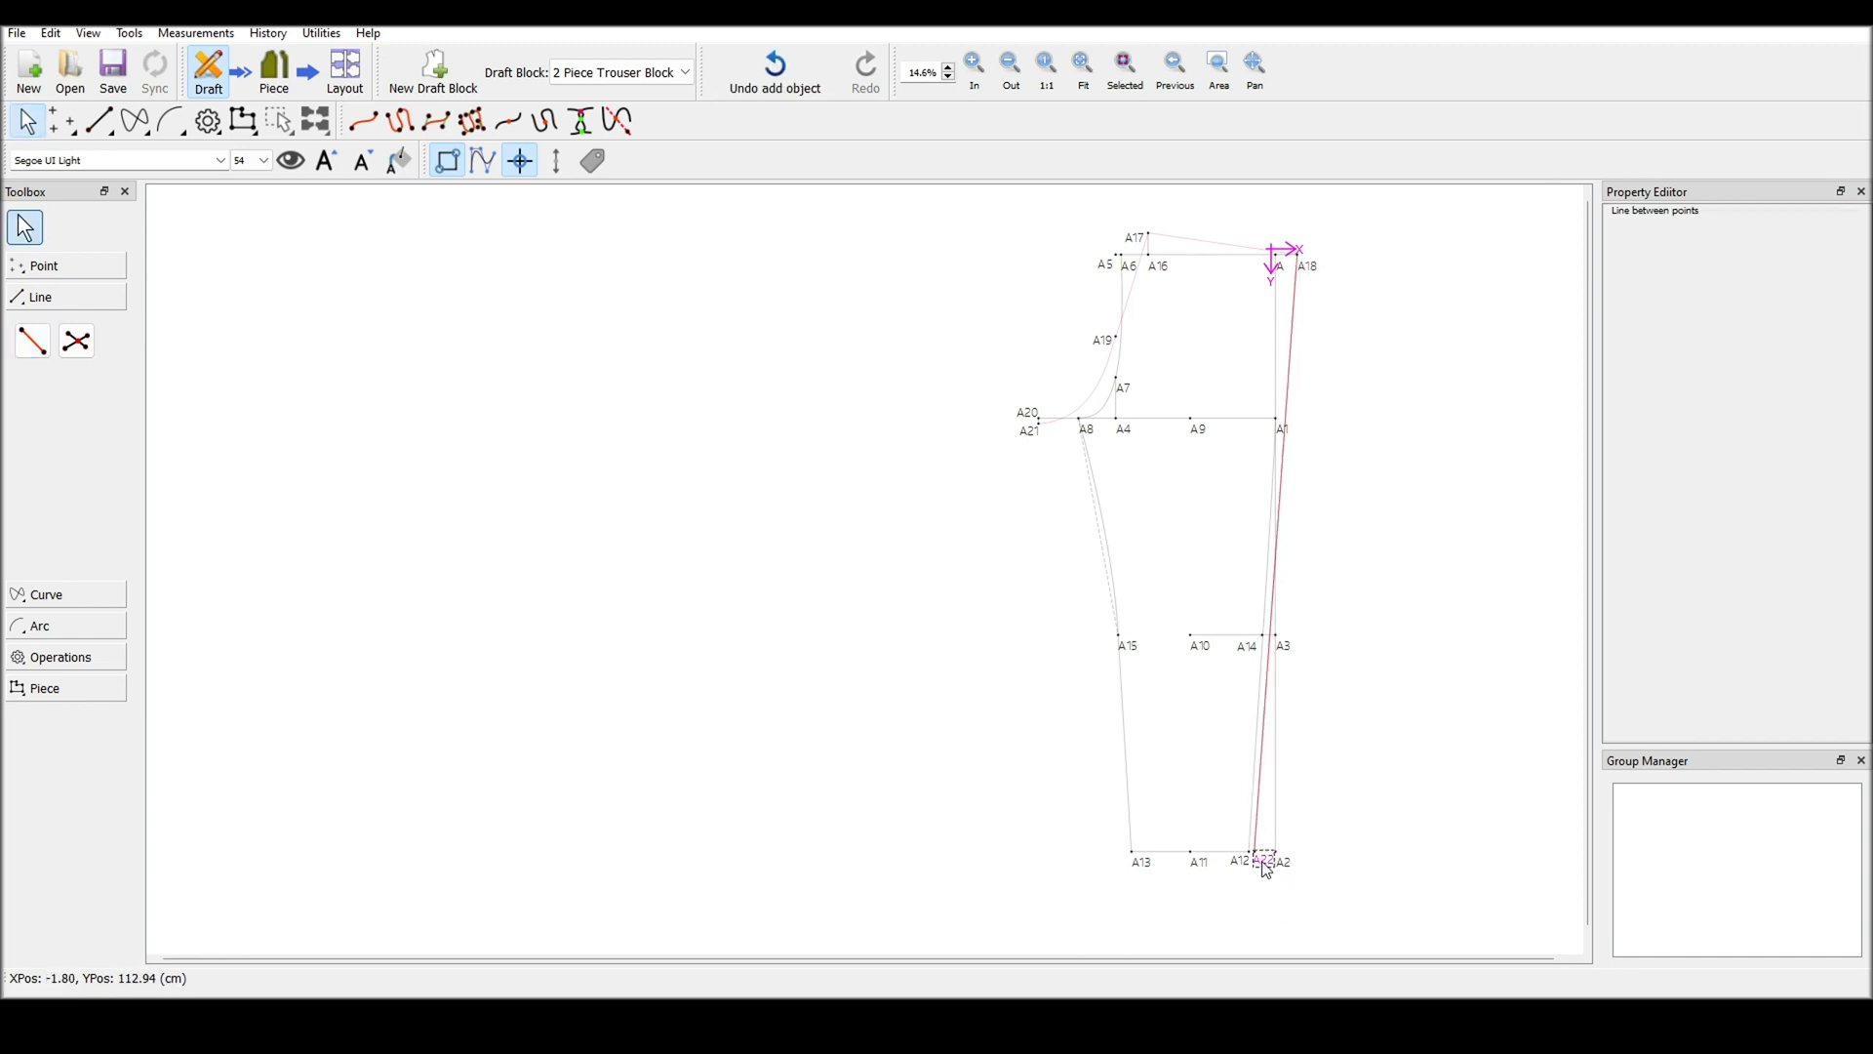
pyautogui.click(1754, 731)
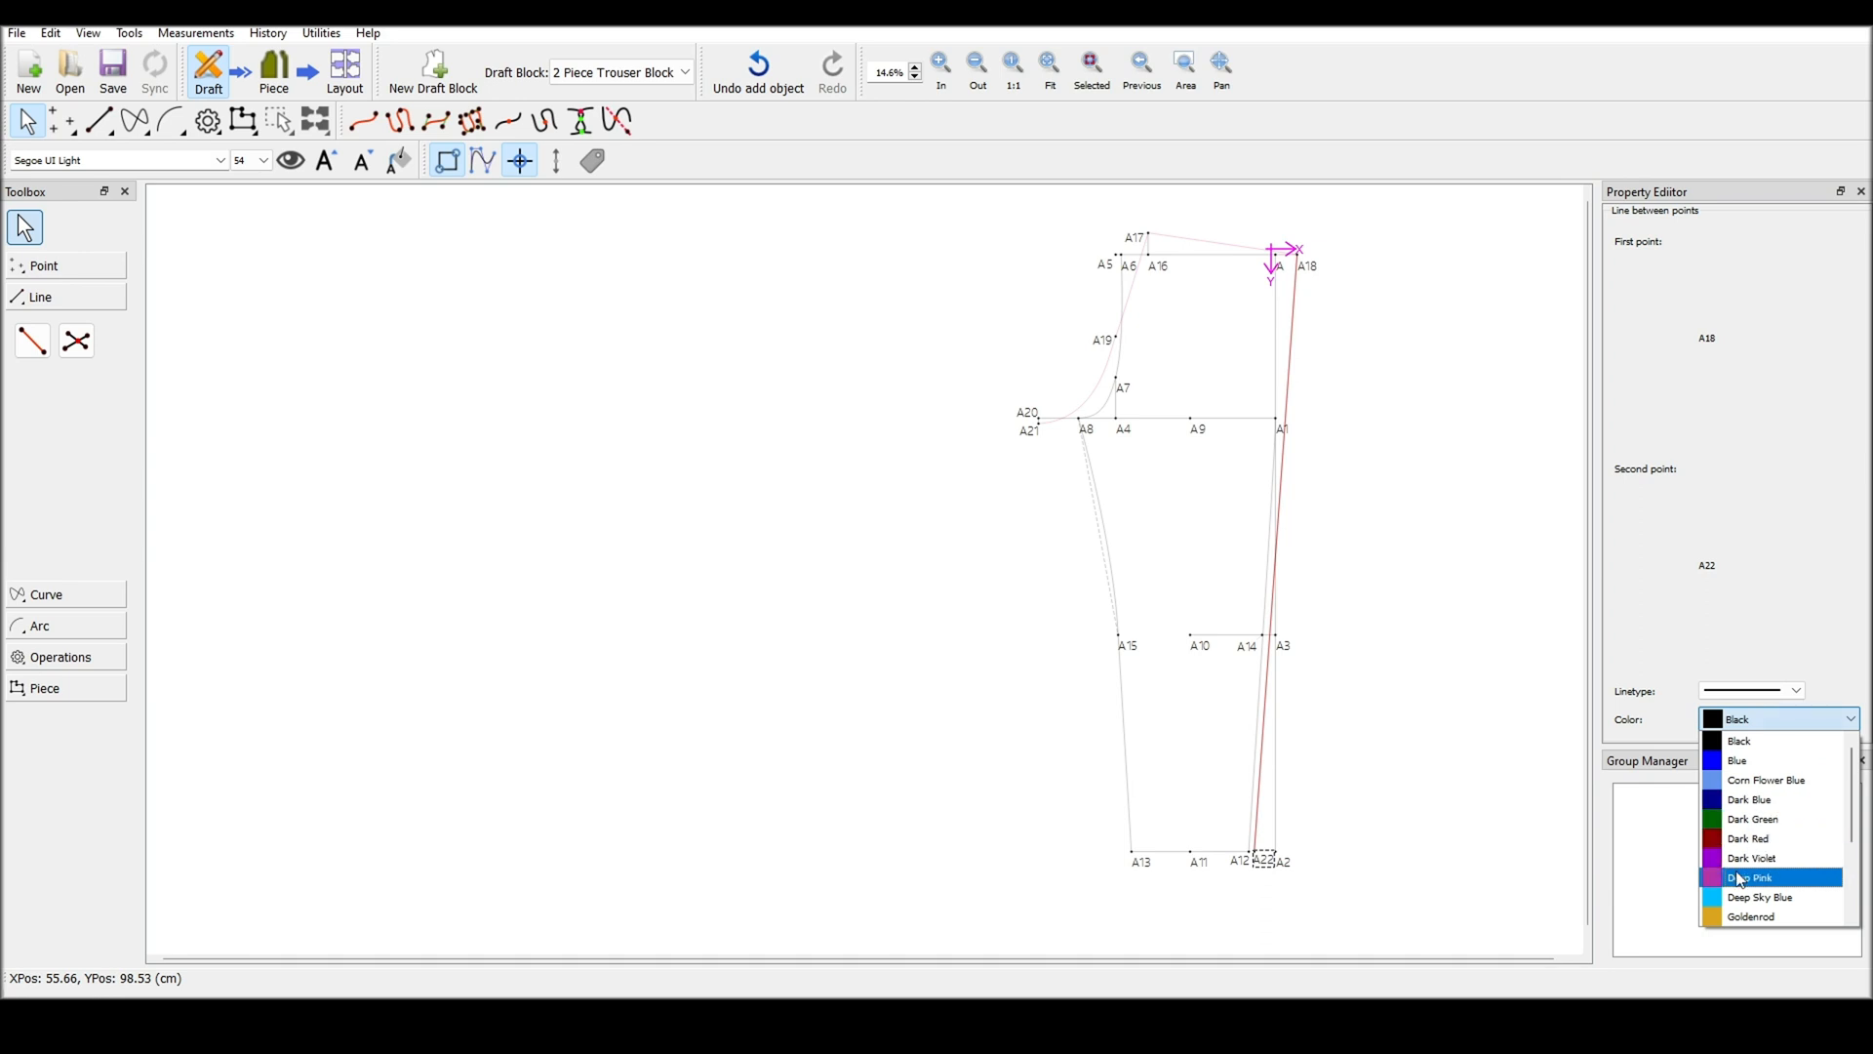
pyautogui.click(1751, 871)
pyautogui.click(1455, 871)
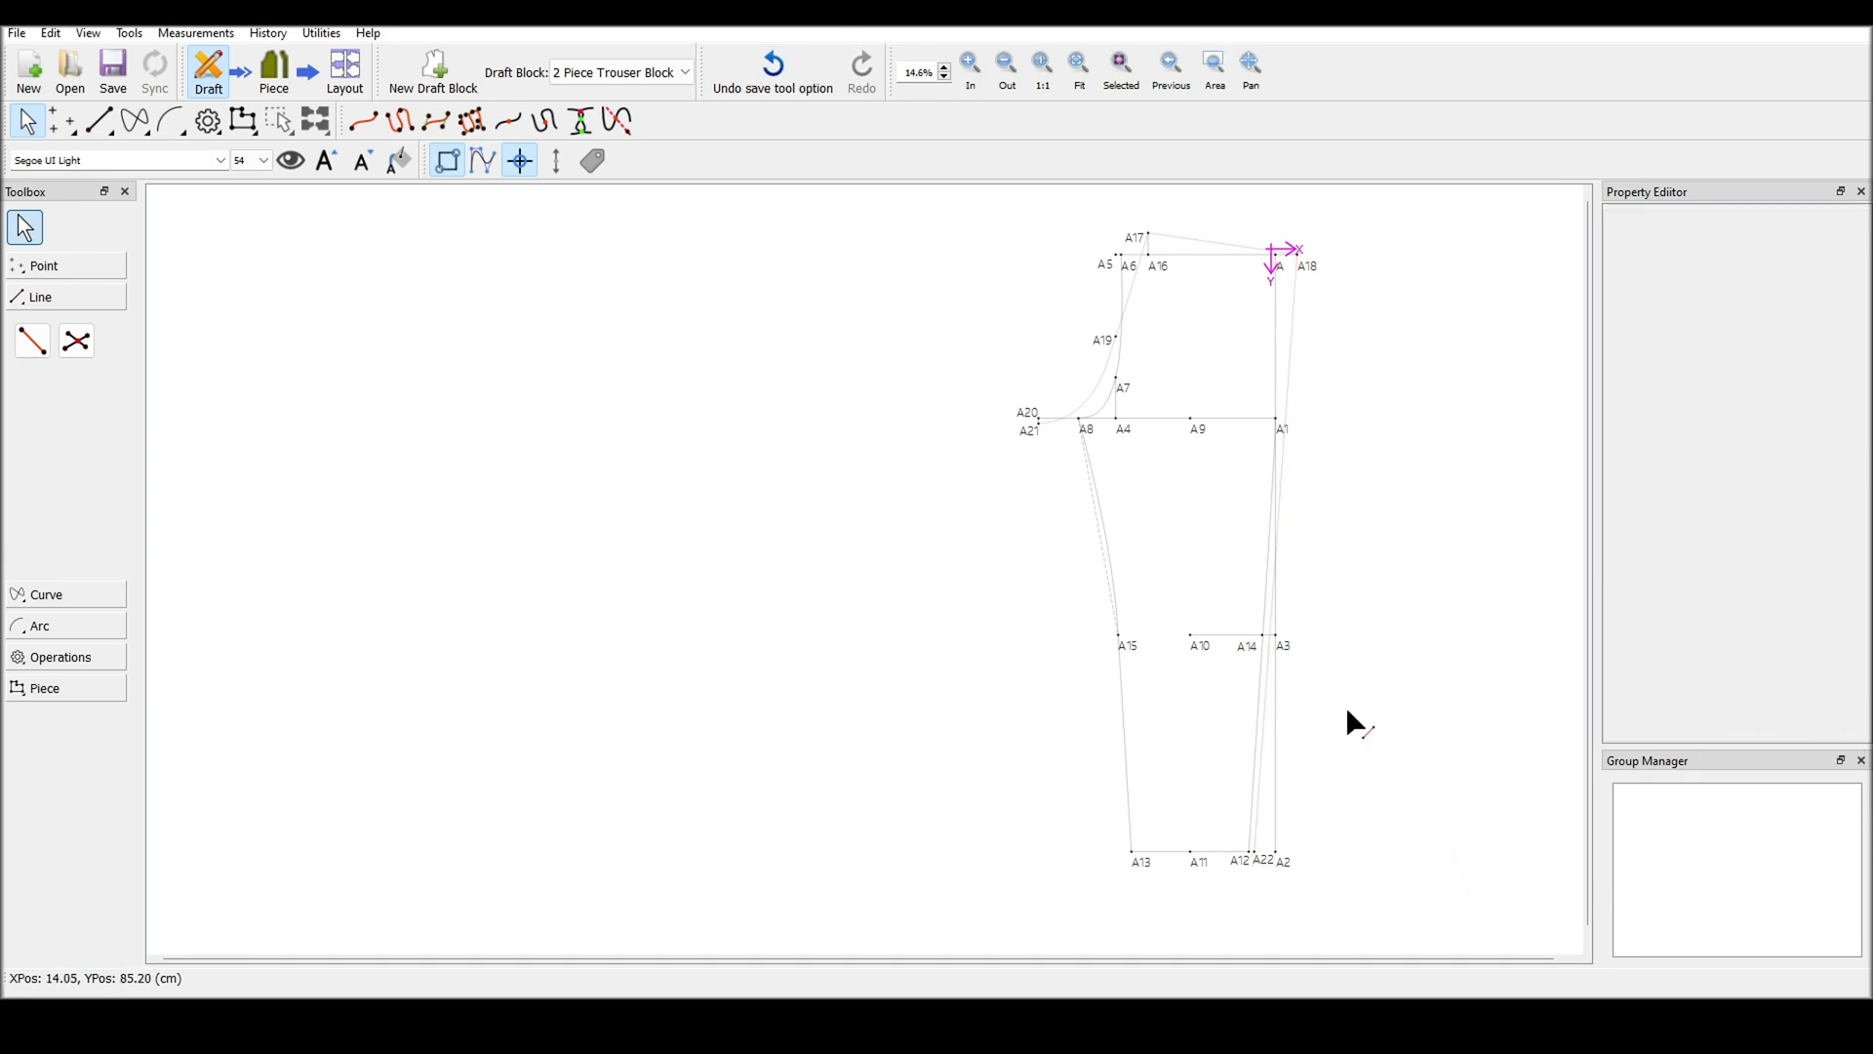
# Add a point where line A18–A22 crosses the 180° axis through A3, and place its label above the knee line
pyautogui.scroll(4, 1344, 654)
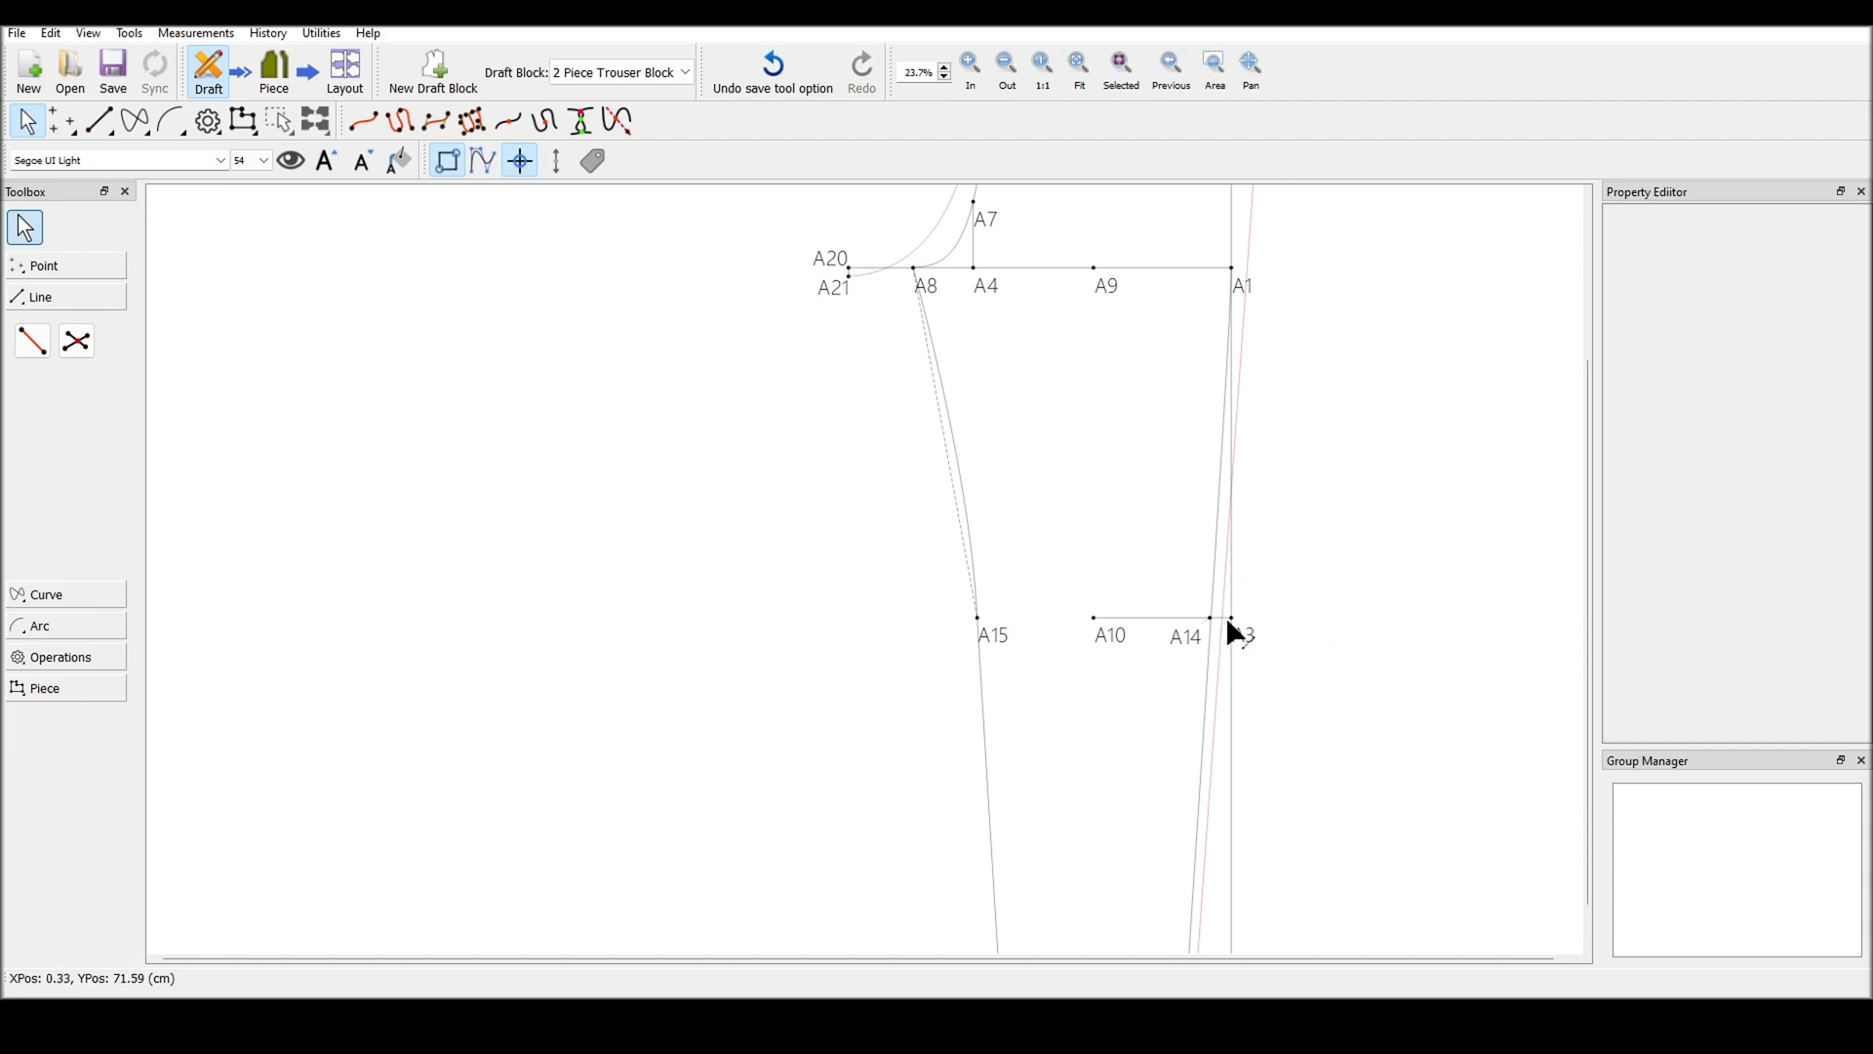
pyautogui.scroll(8, 1231, 636)
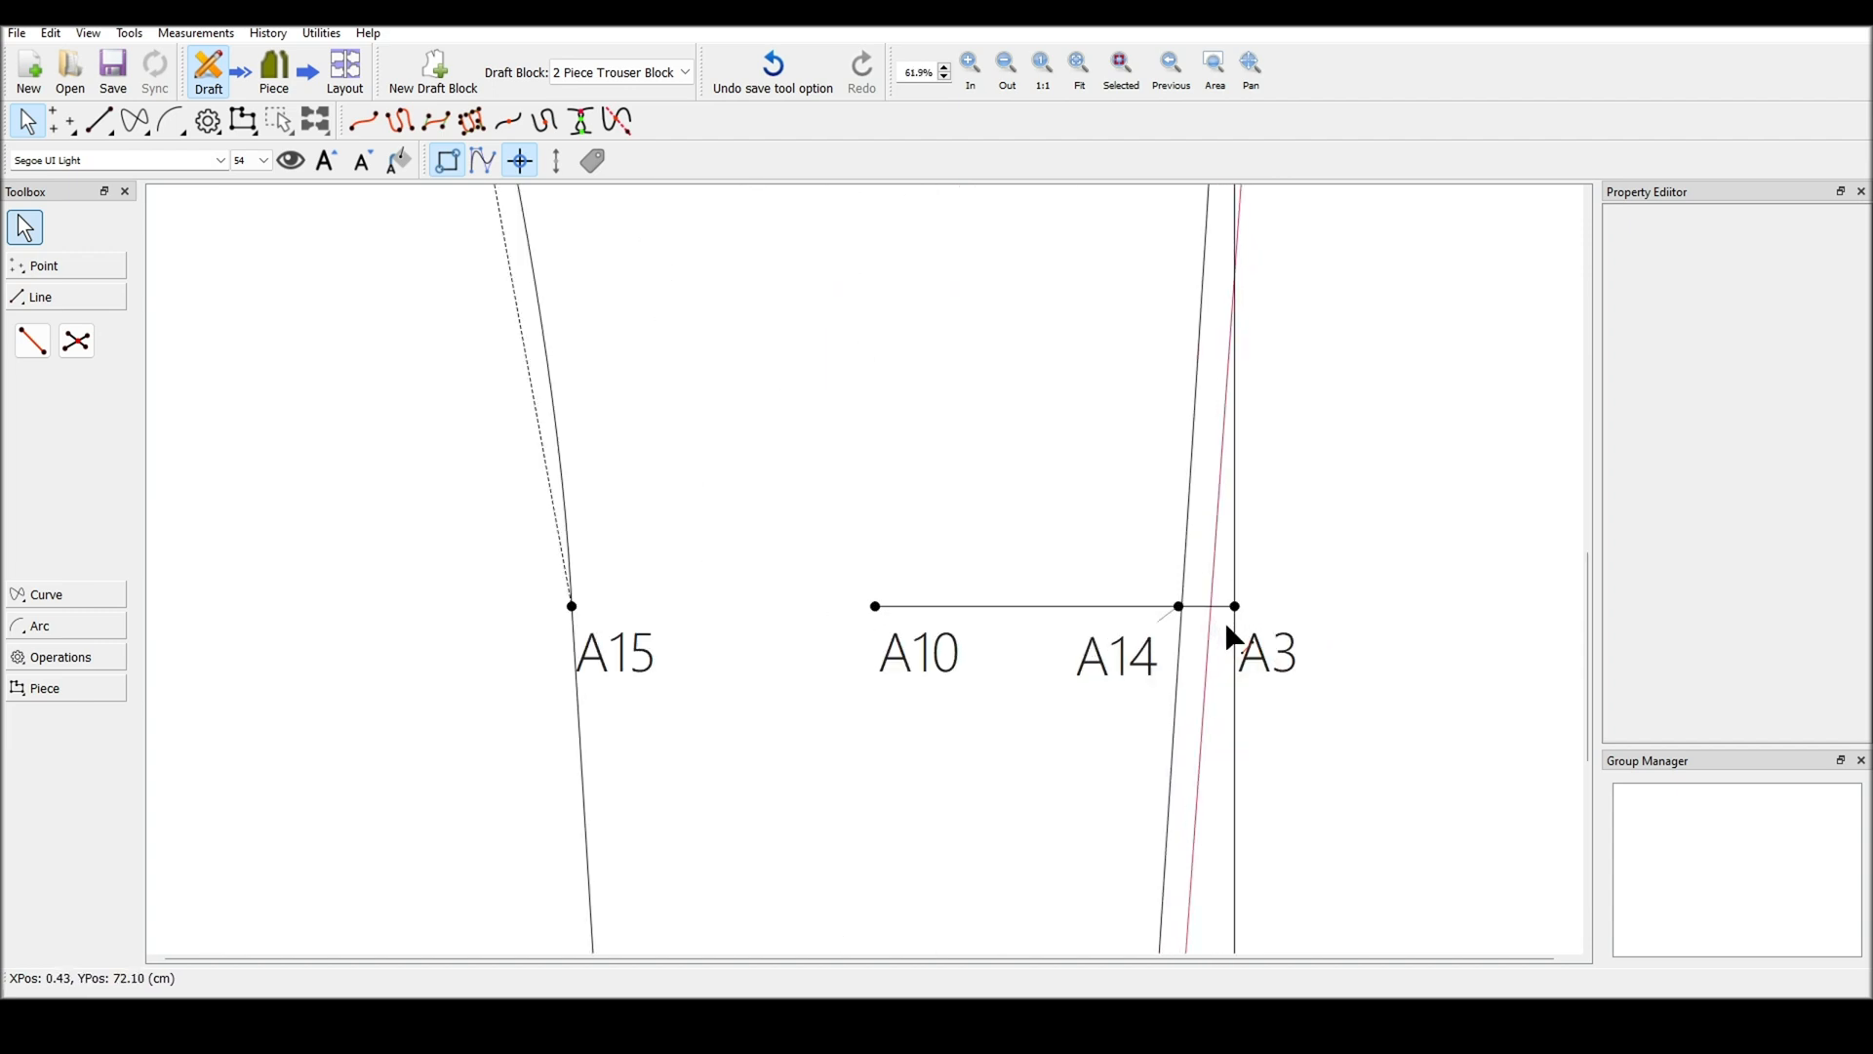
pyautogui.click(86, 291)
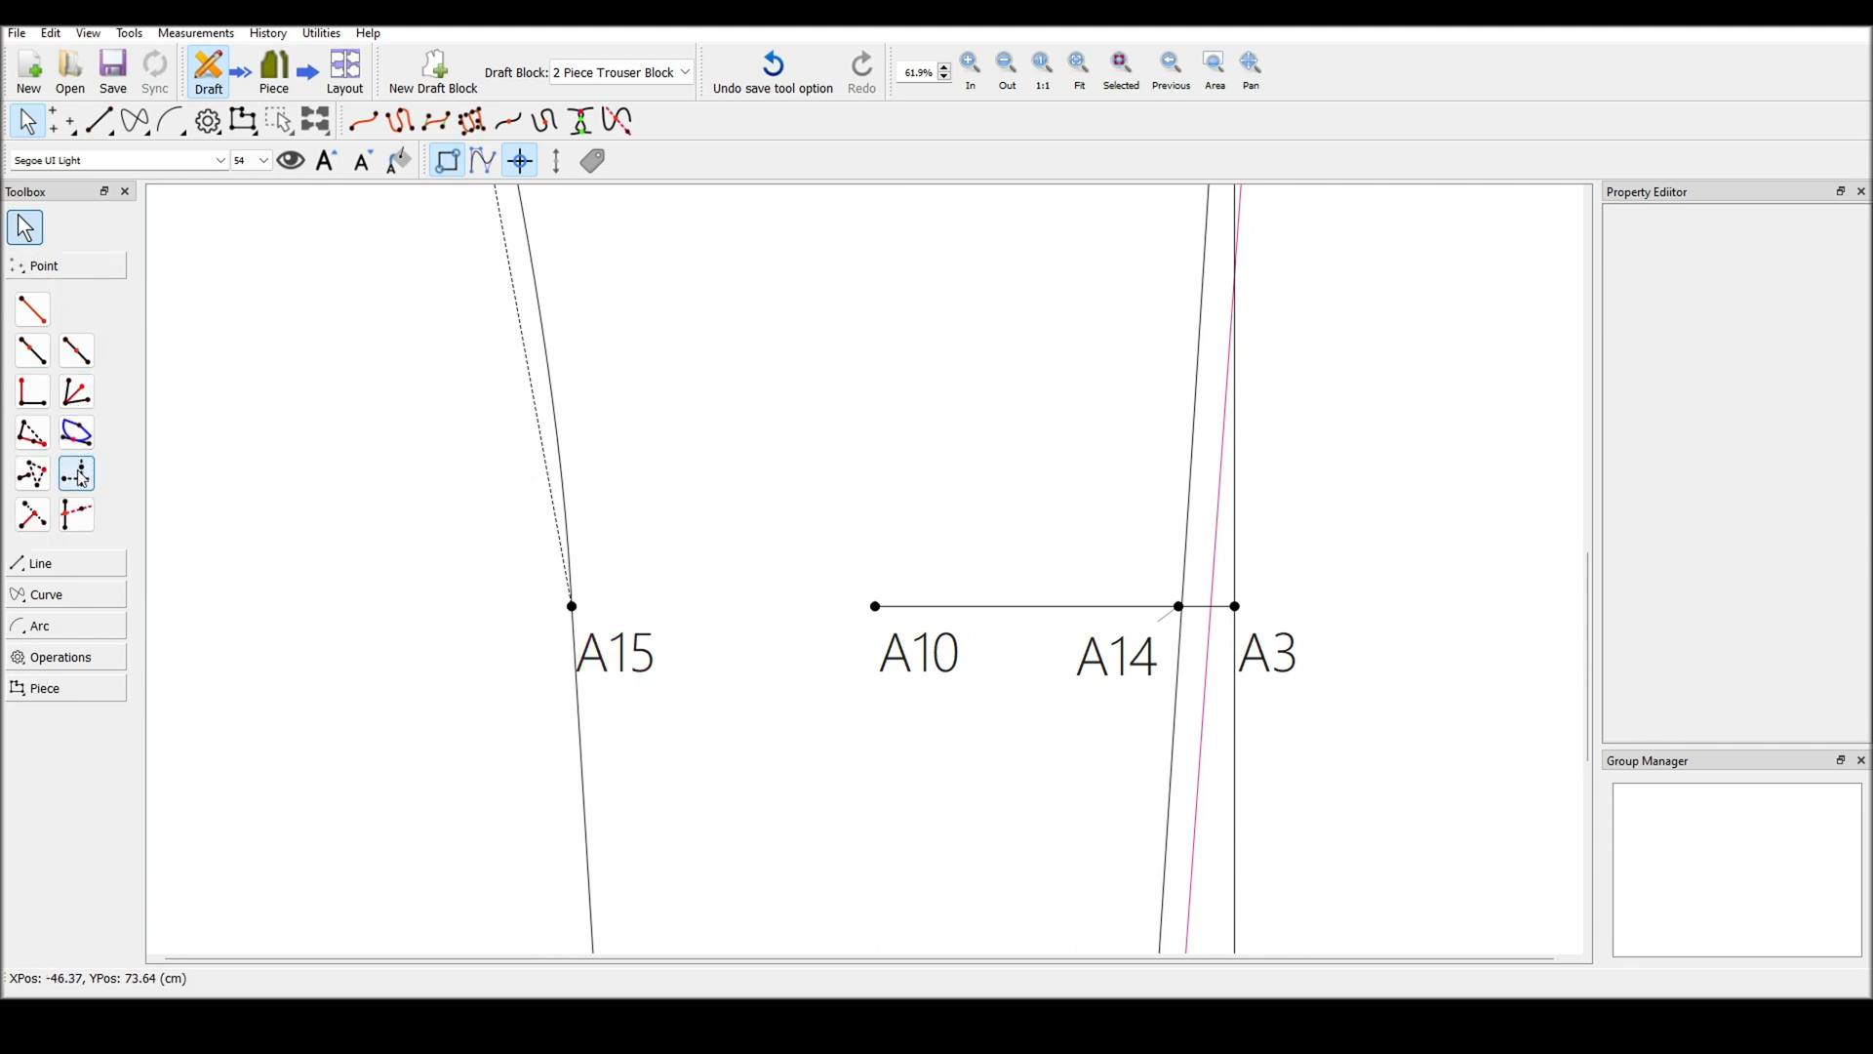
pyautogui.click(69, 527)
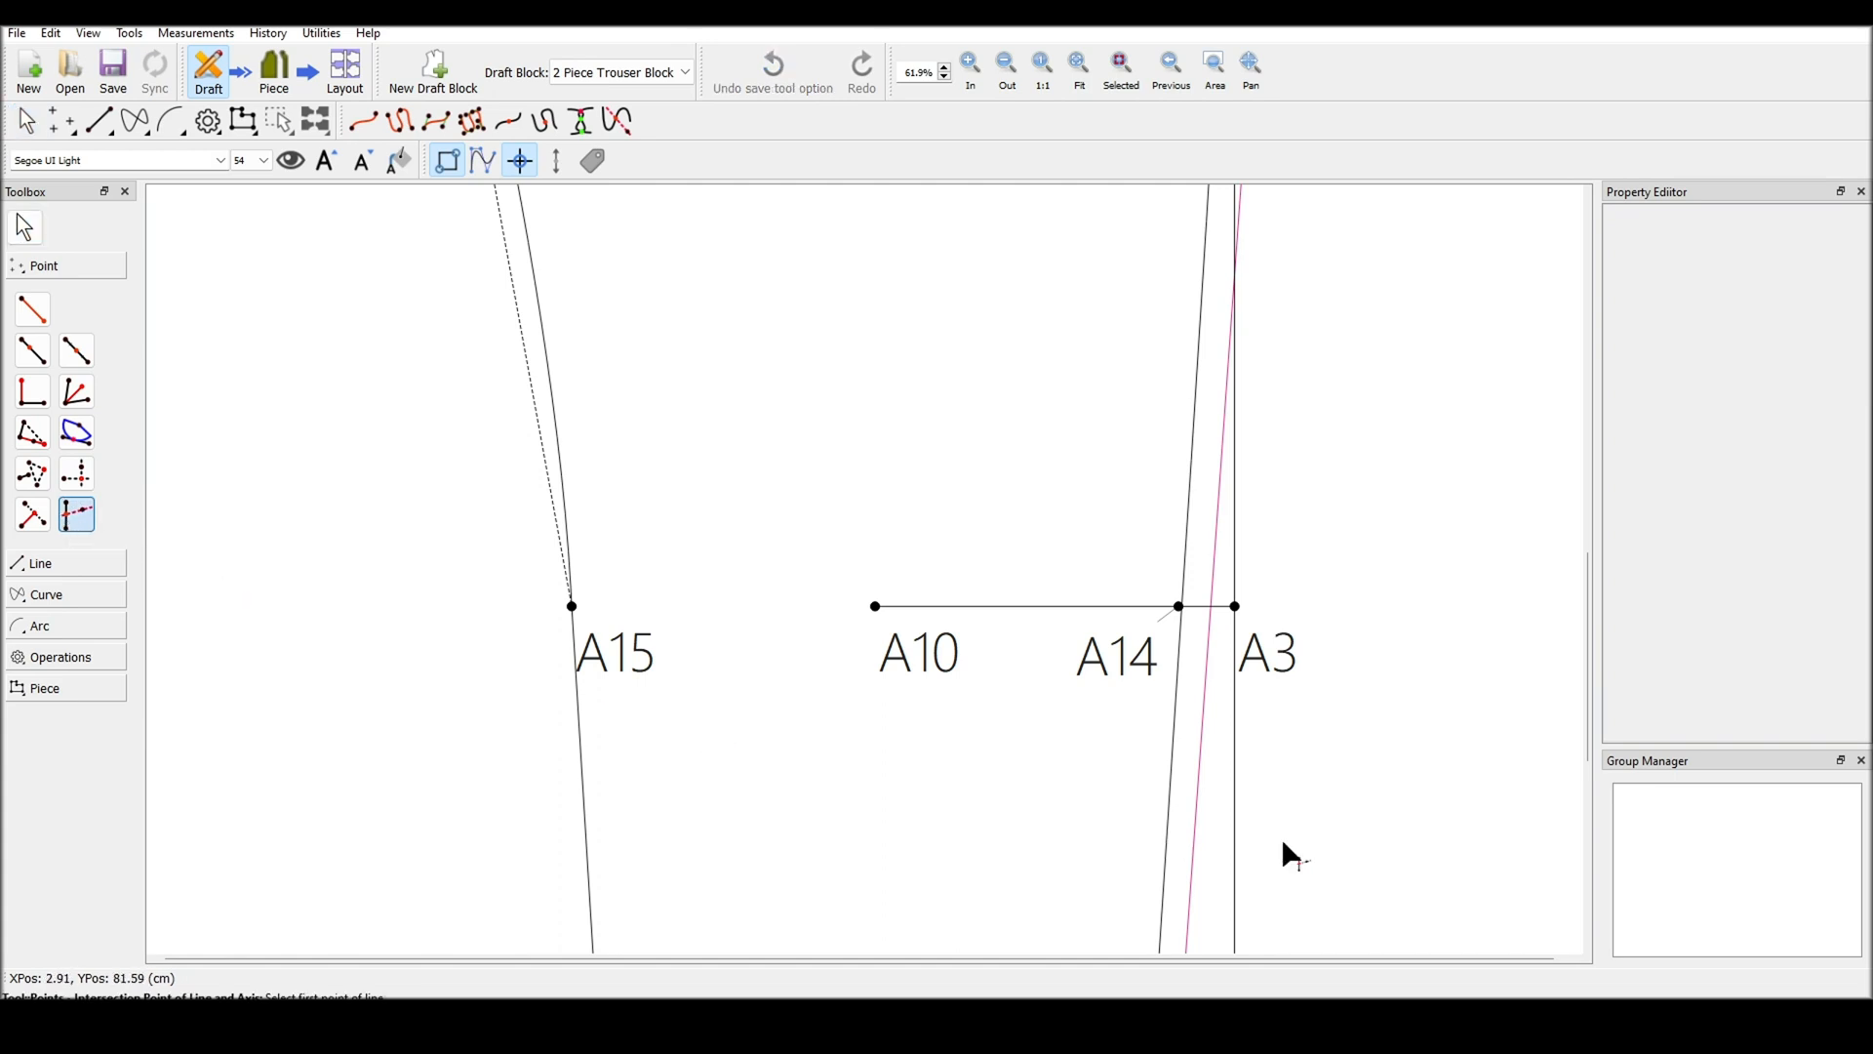
pyautogui.scroll(-7, 1282, 843)
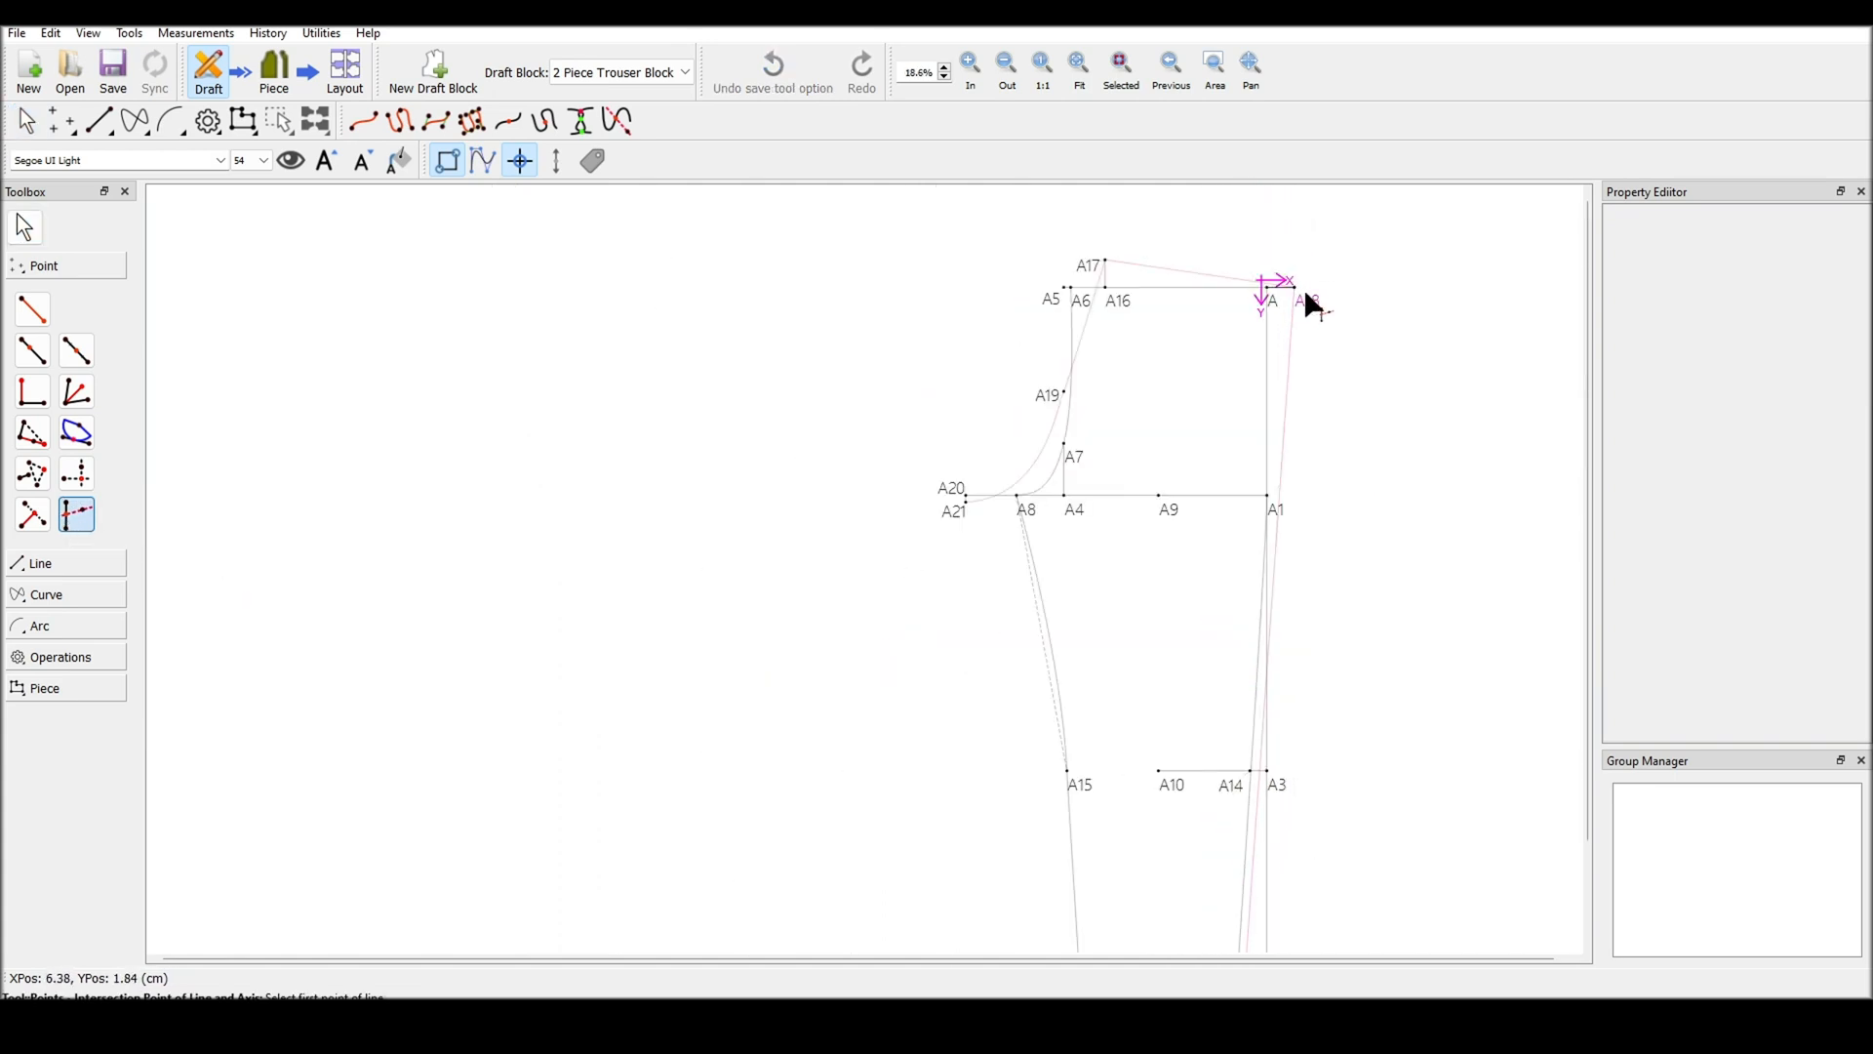
pyautogui.click(1295, 289)
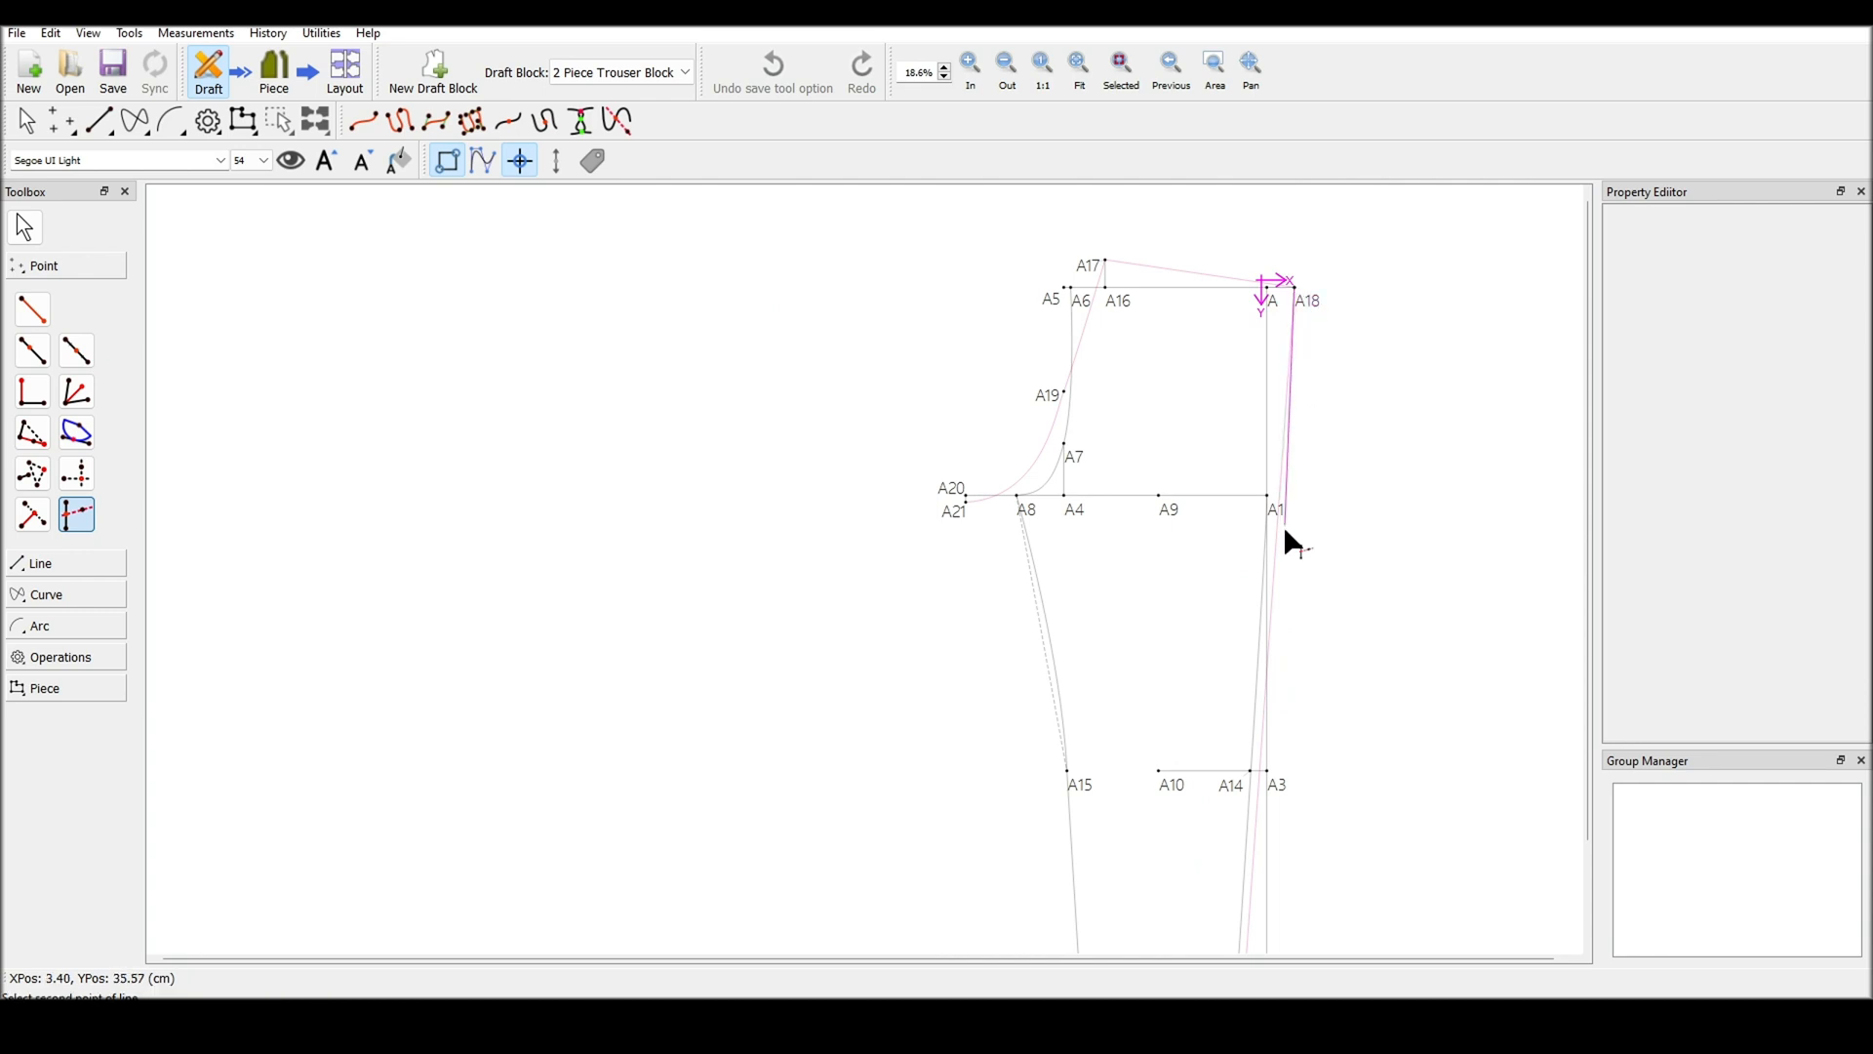
pyautogui.scroll(-2, 1284, 525)
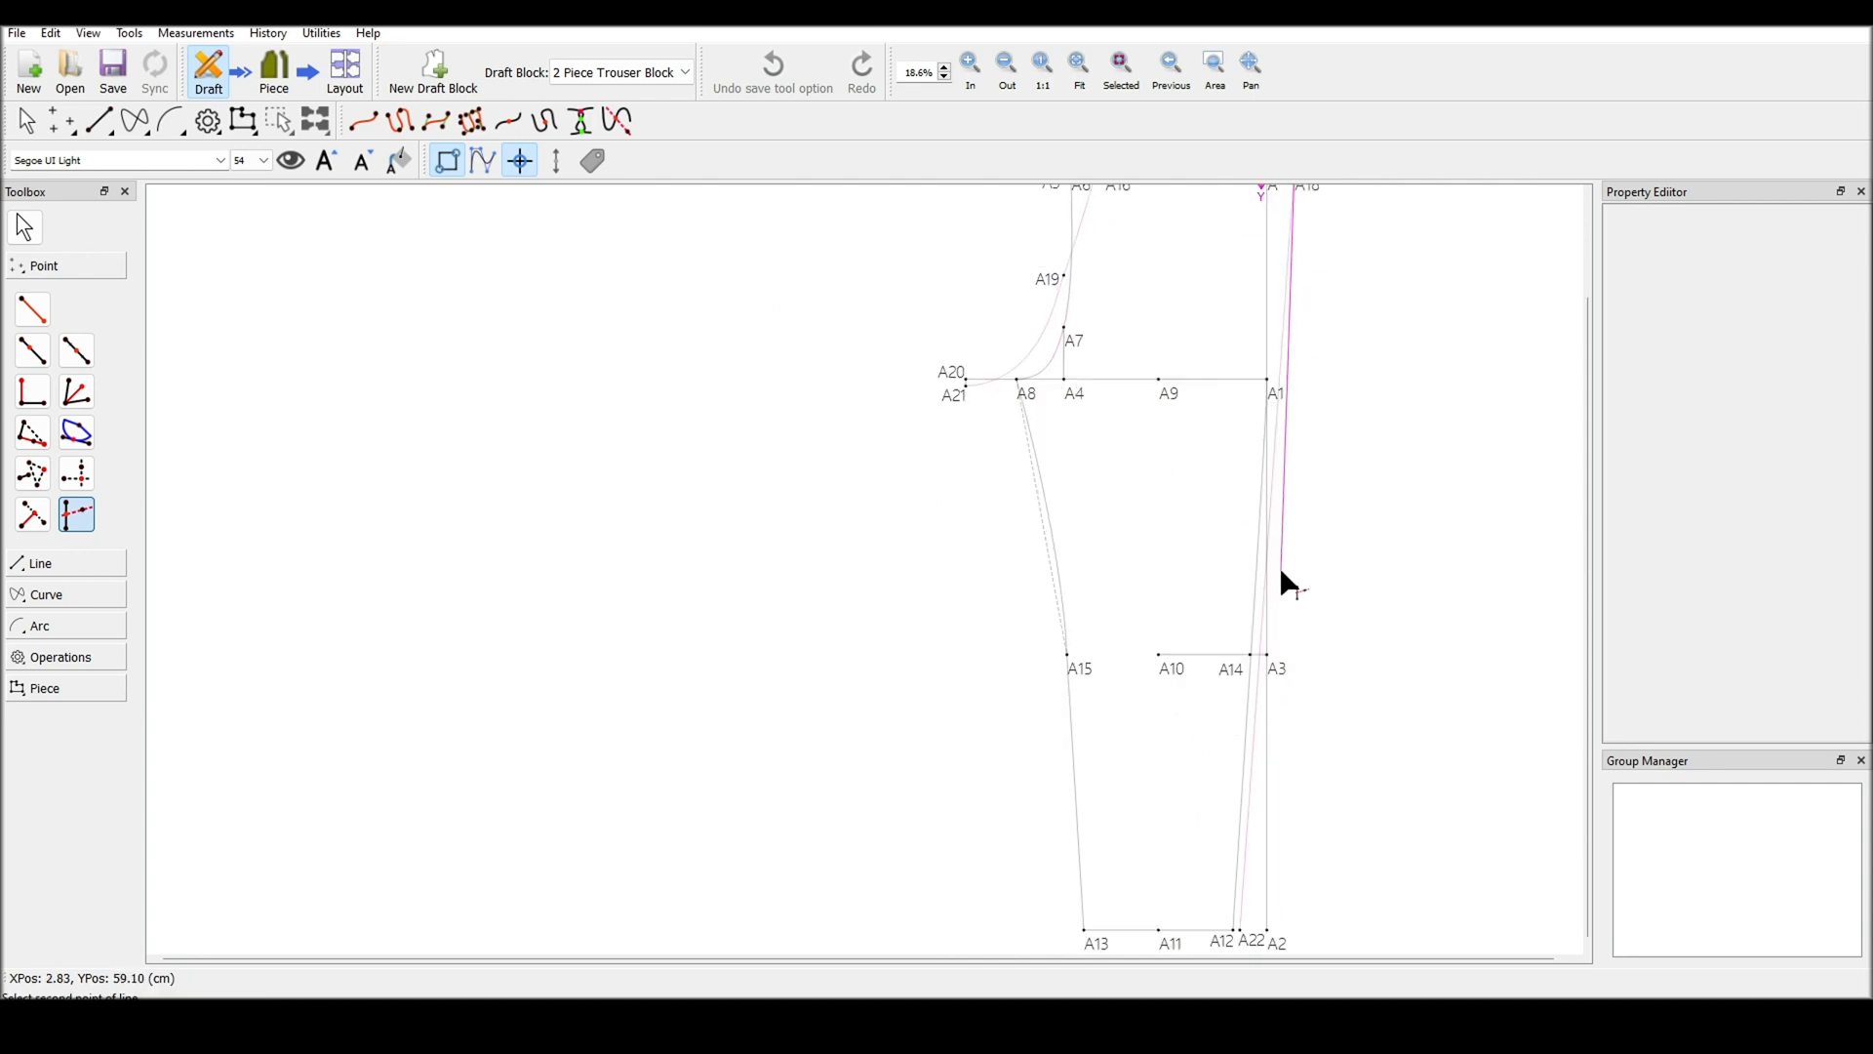
pyautogui.click(1240, 930)
pyautogui.keyDown('ctrl'); pyautogui.scroll(8, 1269, 674); pyautogui.keyUp('ctrl')
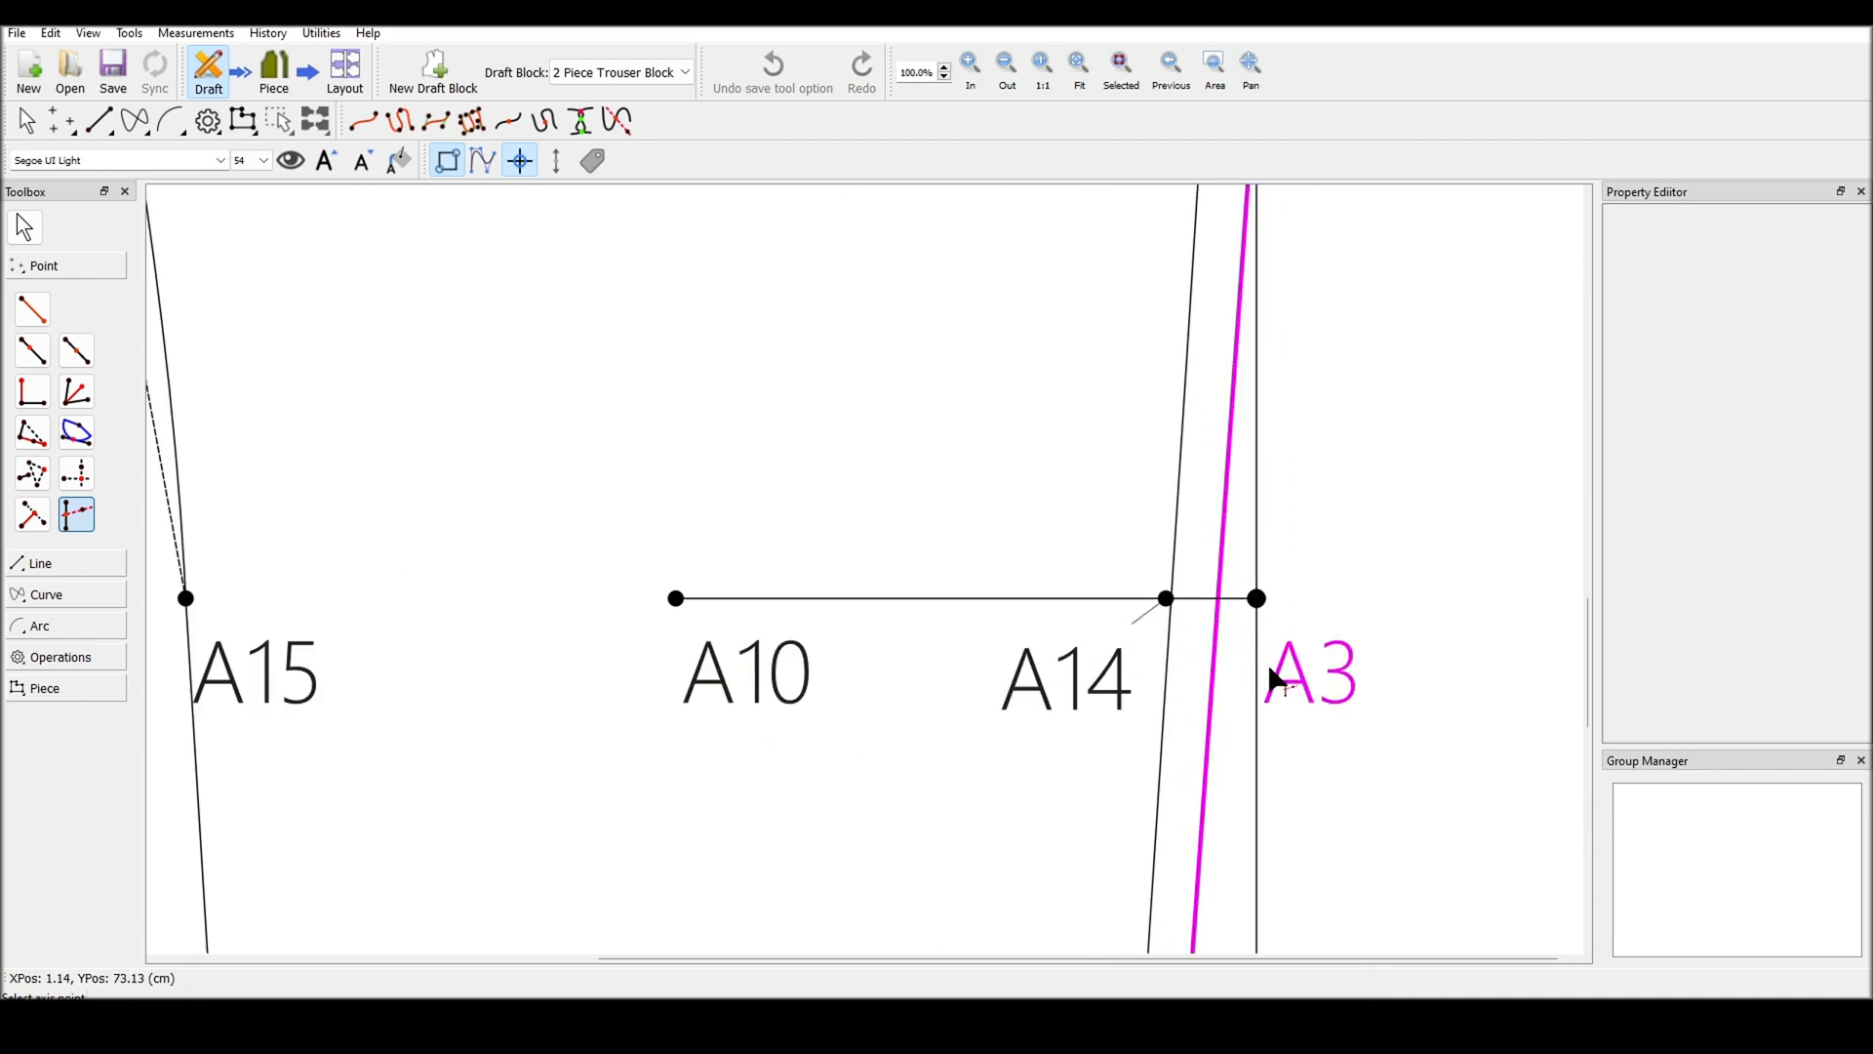
pyautogui.click(1256, 598)
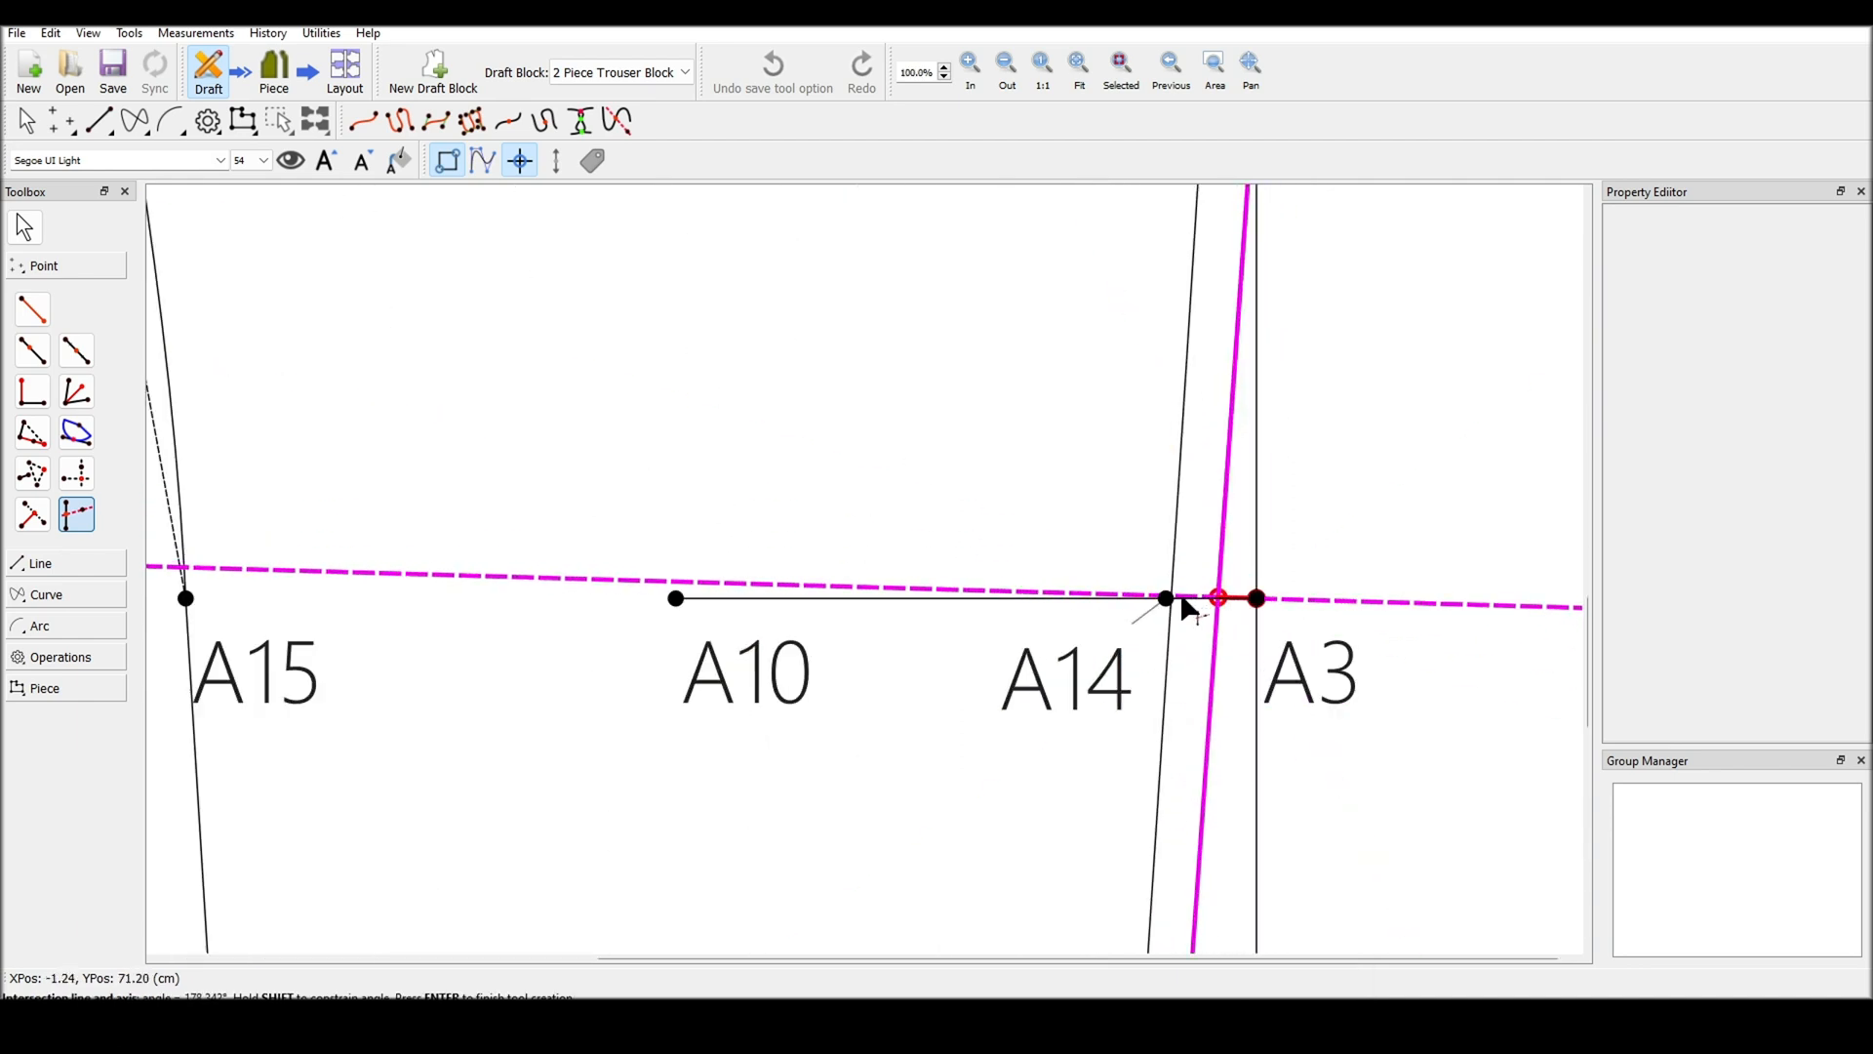
pyautogui.press('shift')
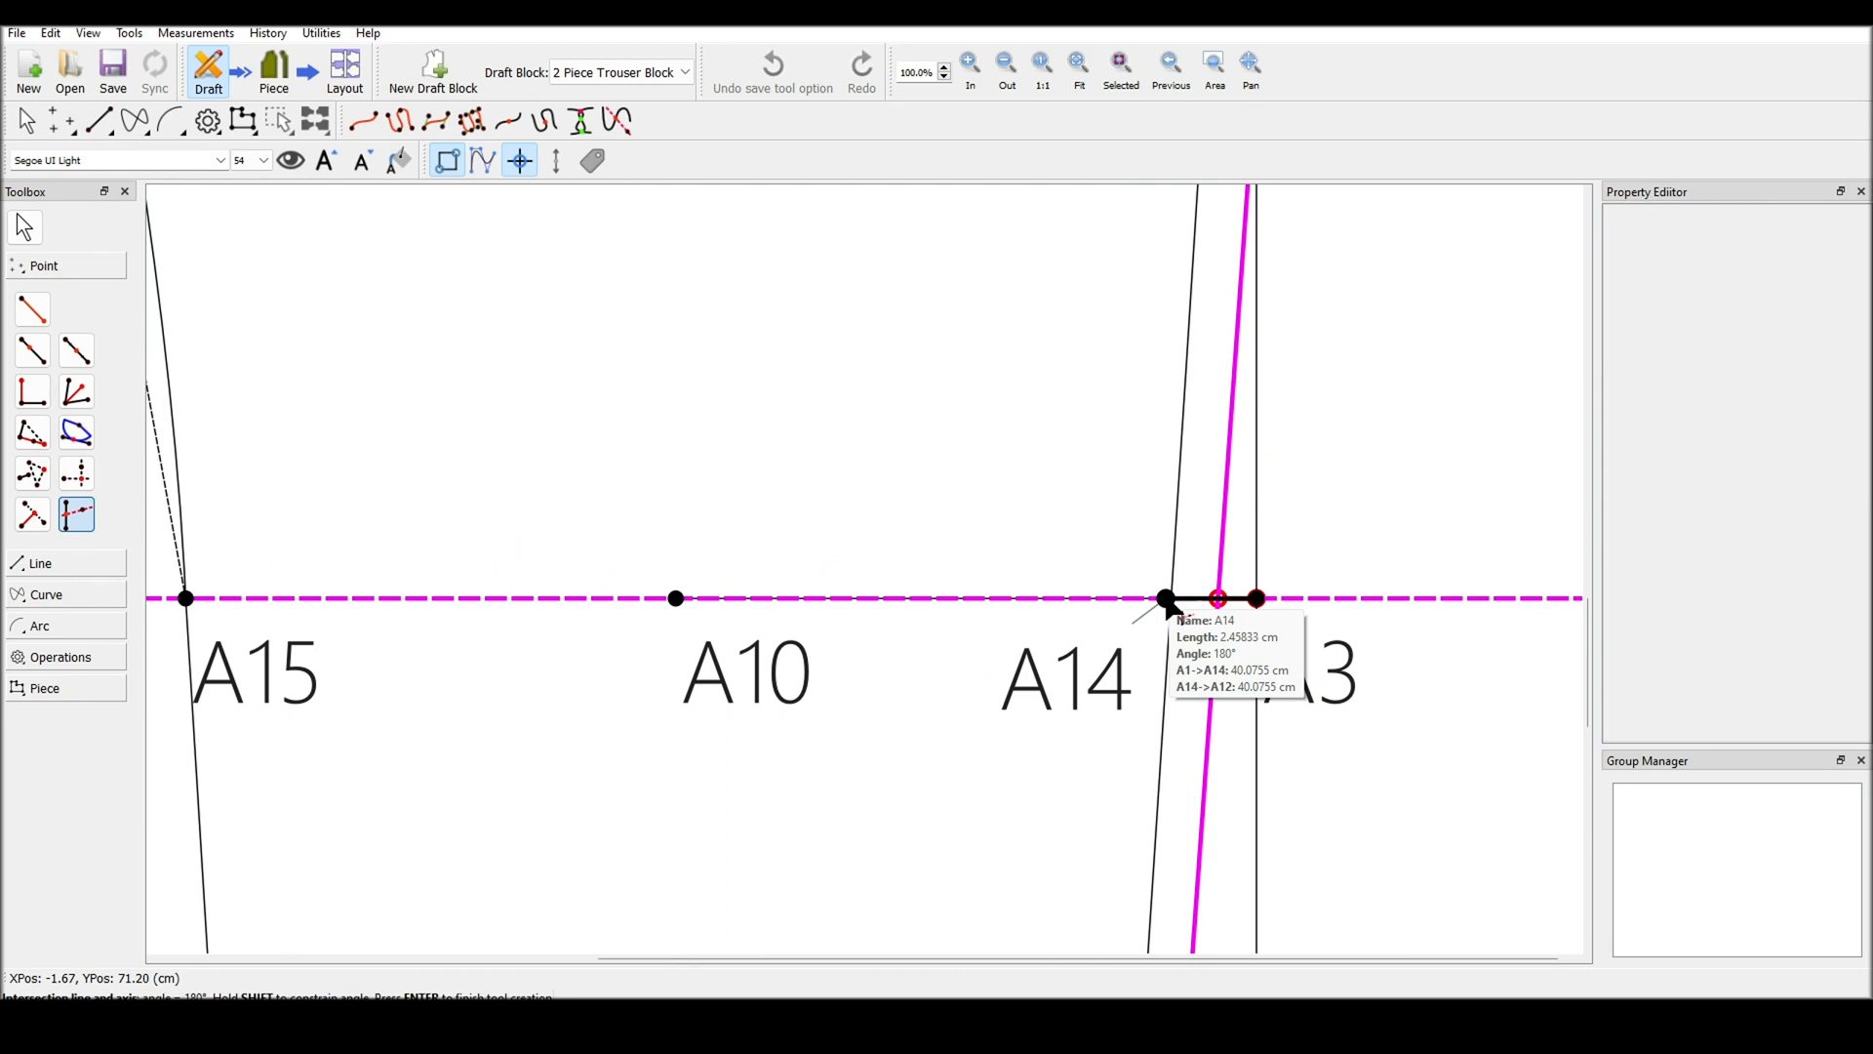
pyautogui.click(1168, 607)
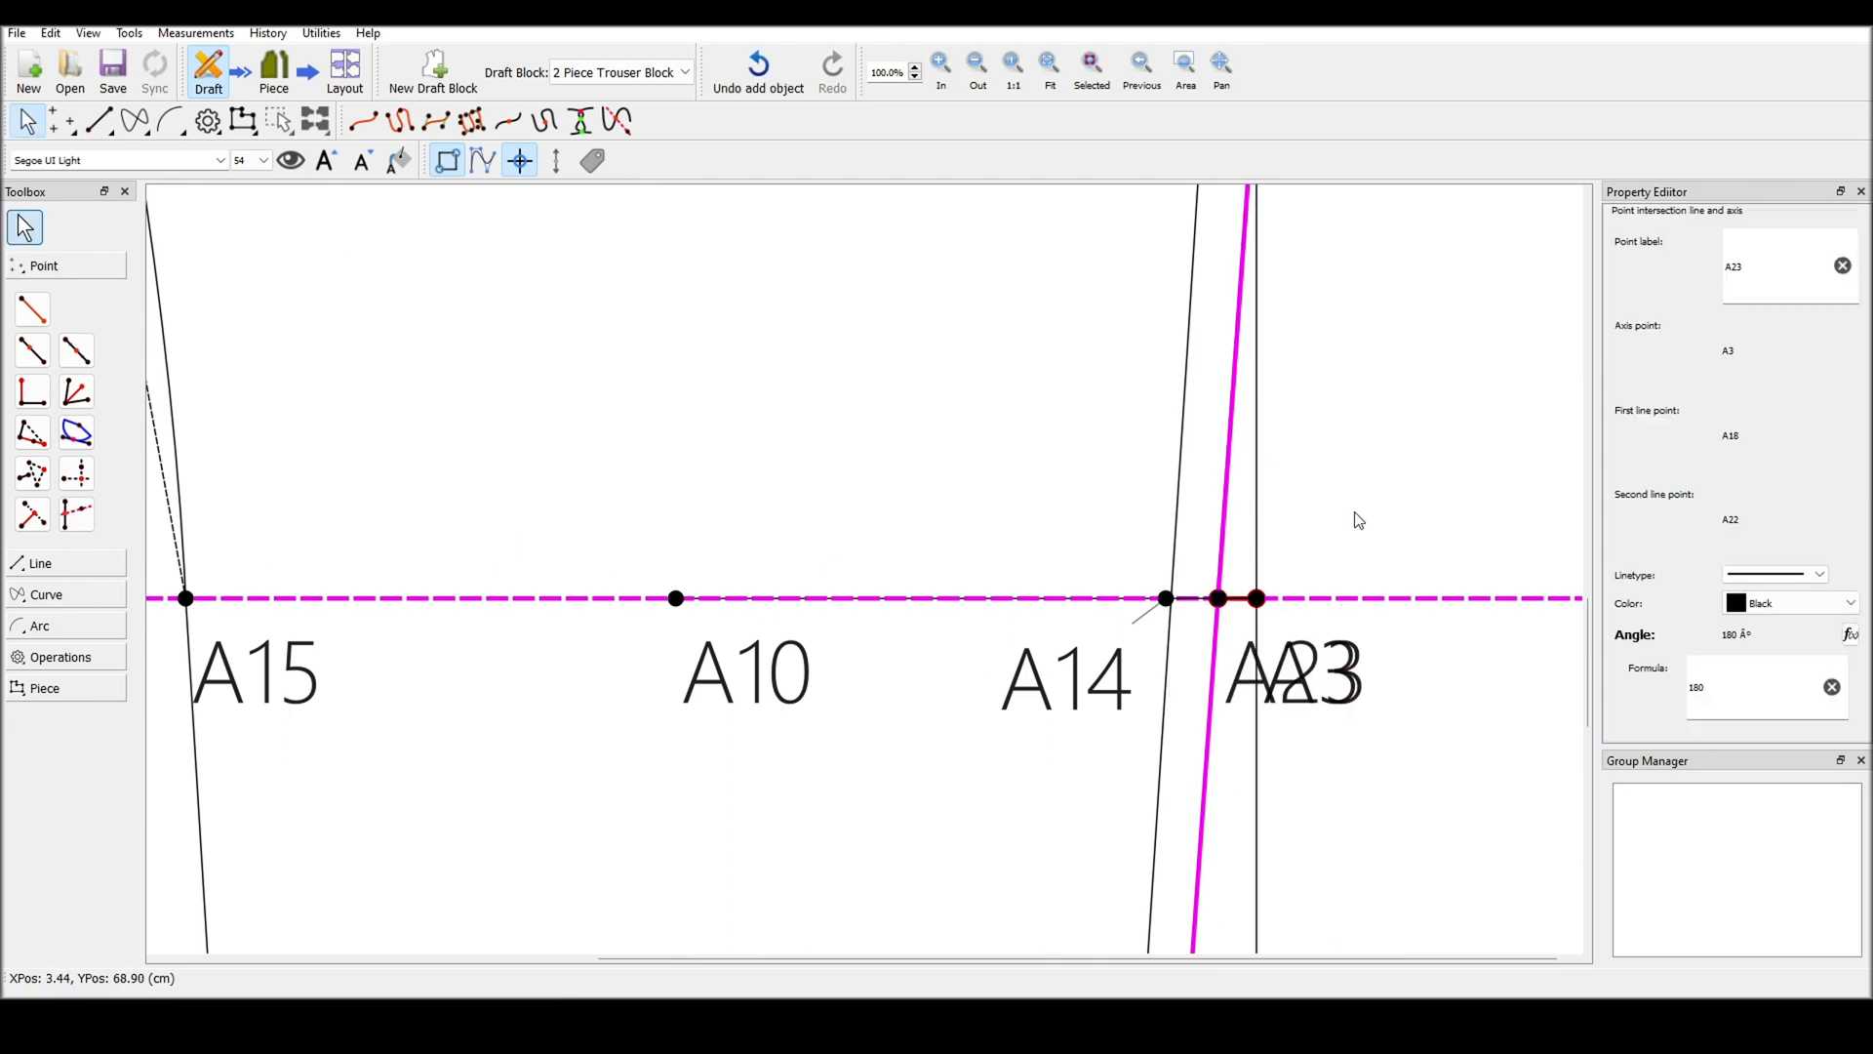
pyautogui.press('Escape')
pyautogui.moveTo(1264, 676); pyautogui.dragTo(1162, 540)
pyautogui.click(1336, 531)
# Add a hem point 1 cm from A13 at 180° and move its label clear of the A13 label
pyautogui.scroll(-8, 1337, 531)
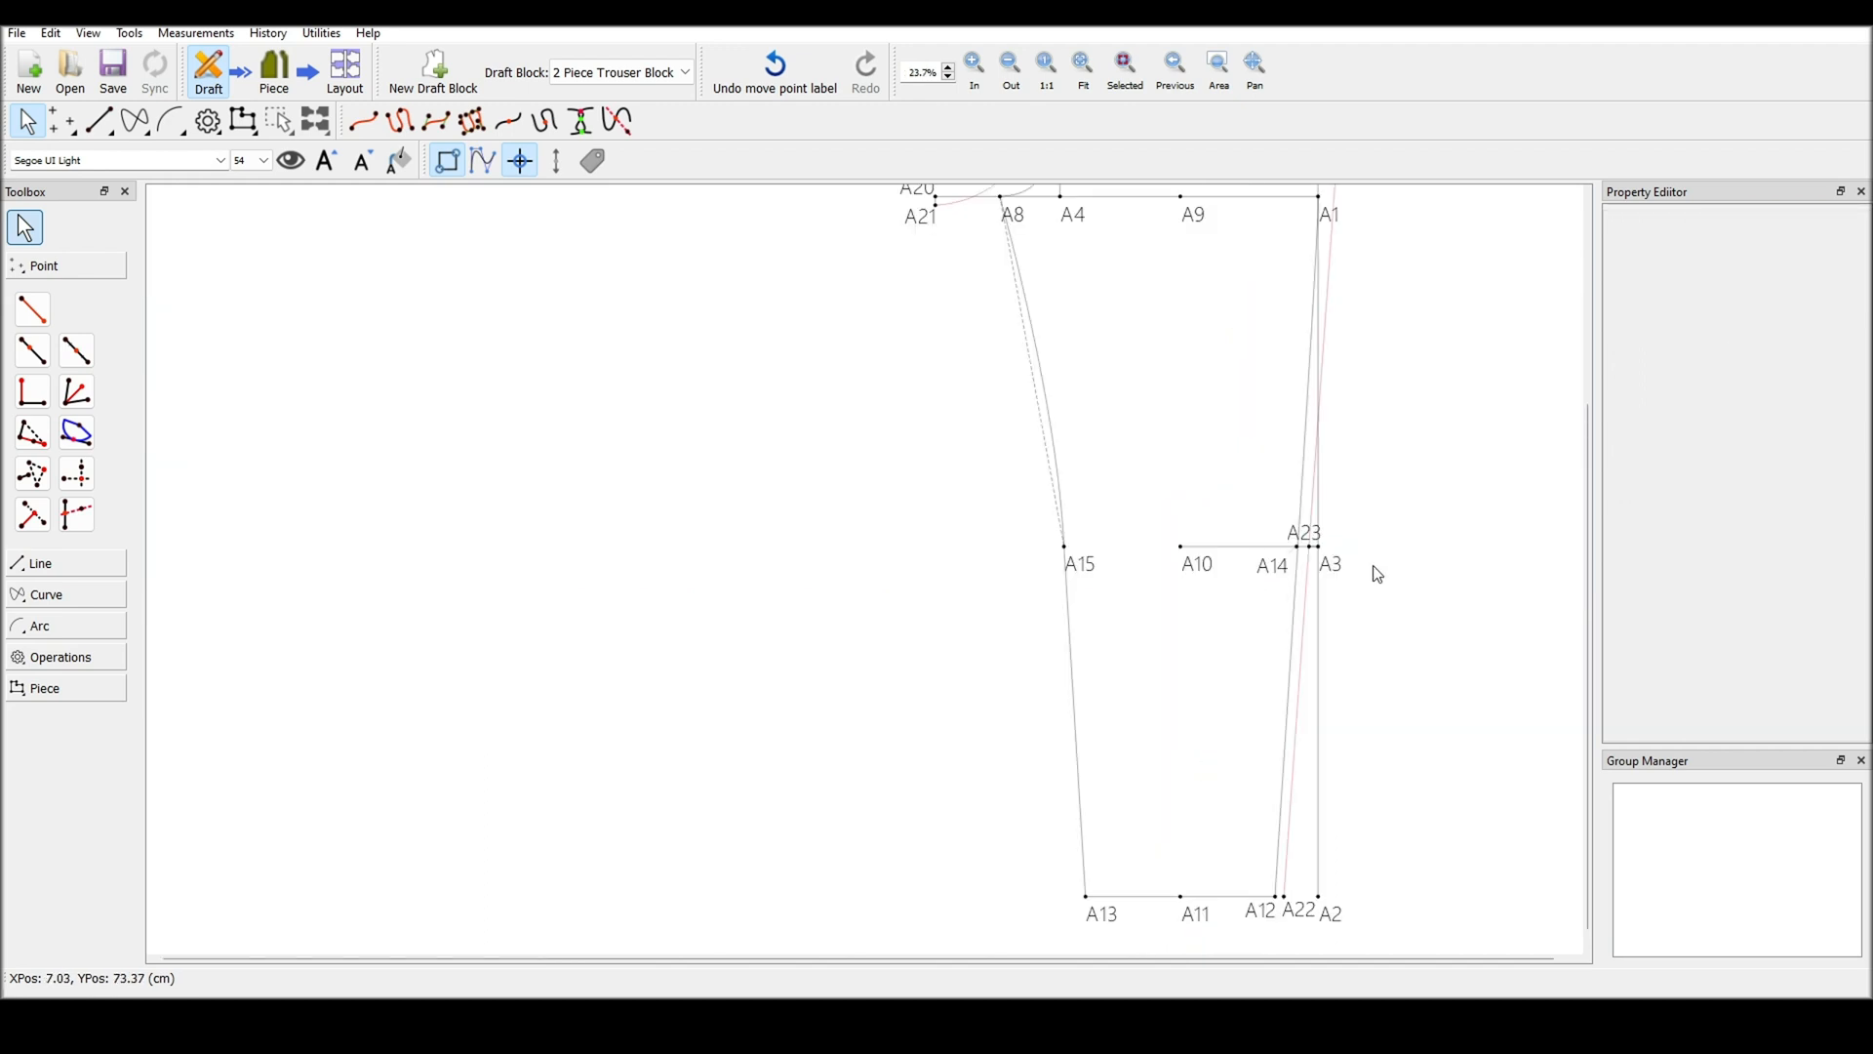
pyautogui.scroll(7, 1091, 916)
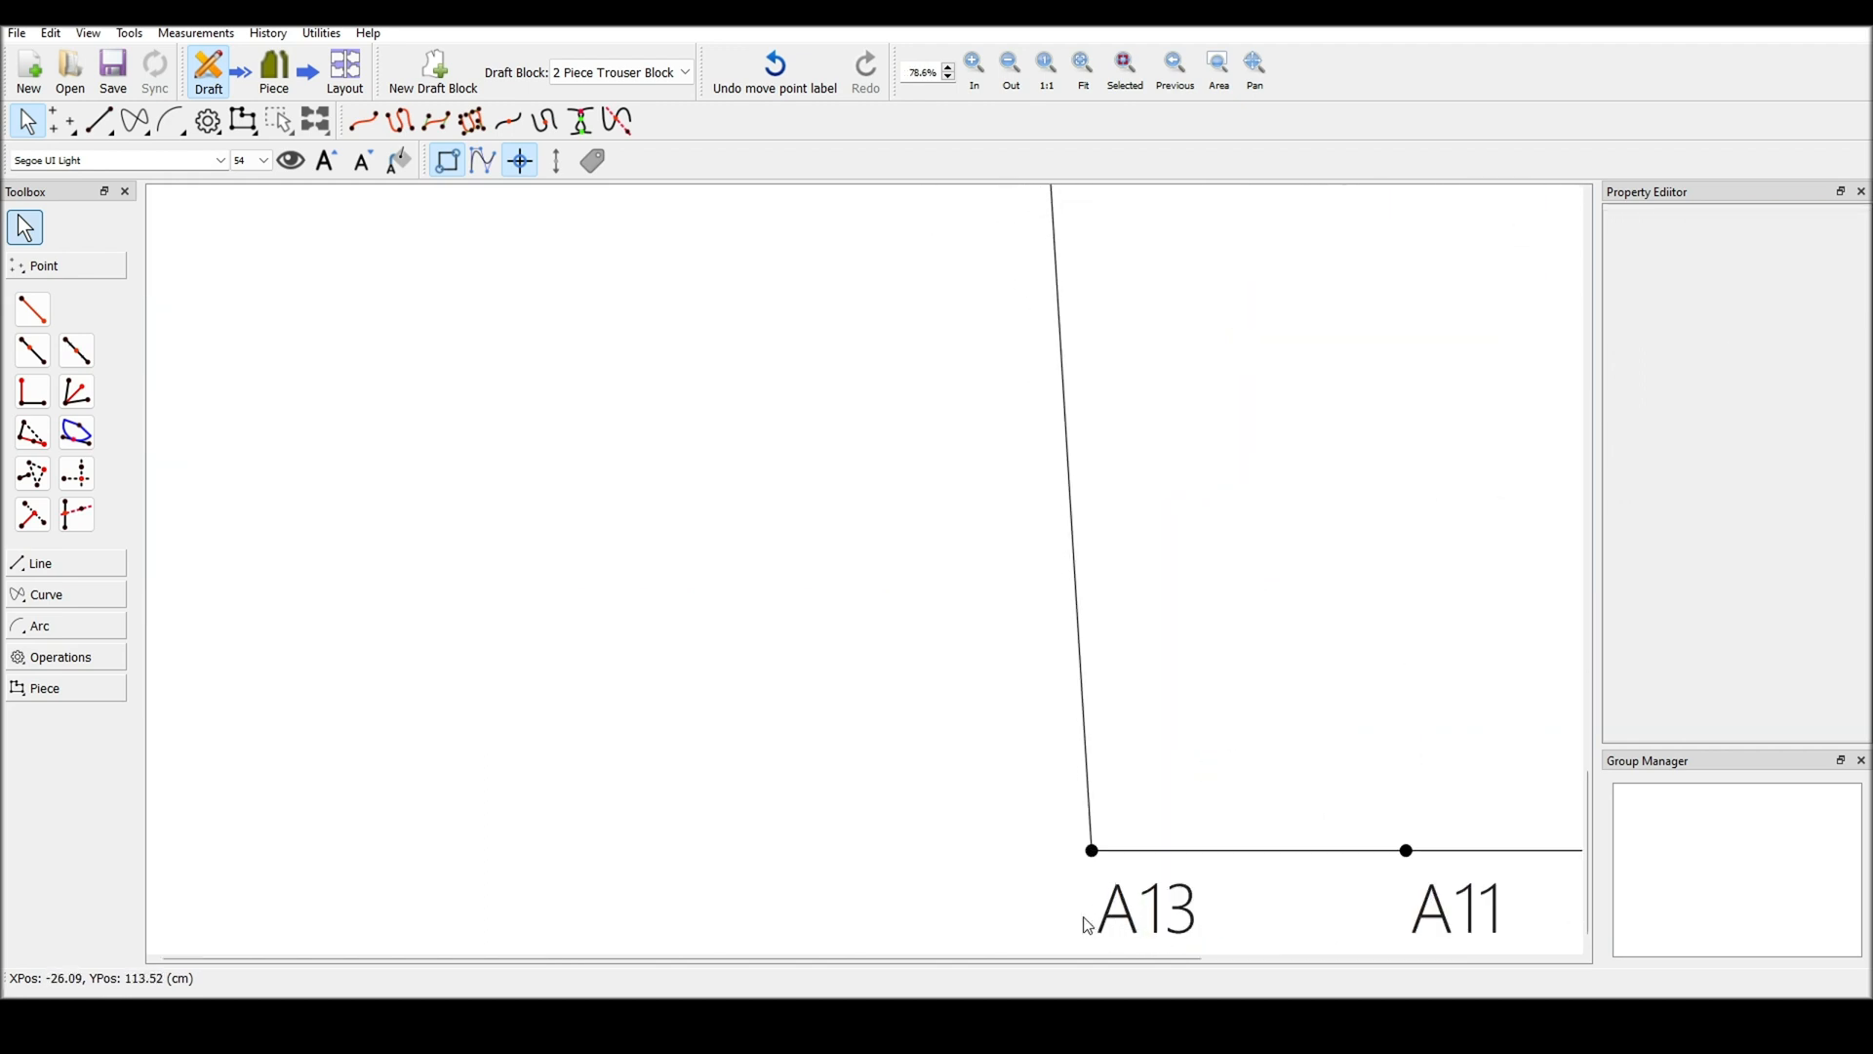
pyautogui.scroll(1, 1089, 925)
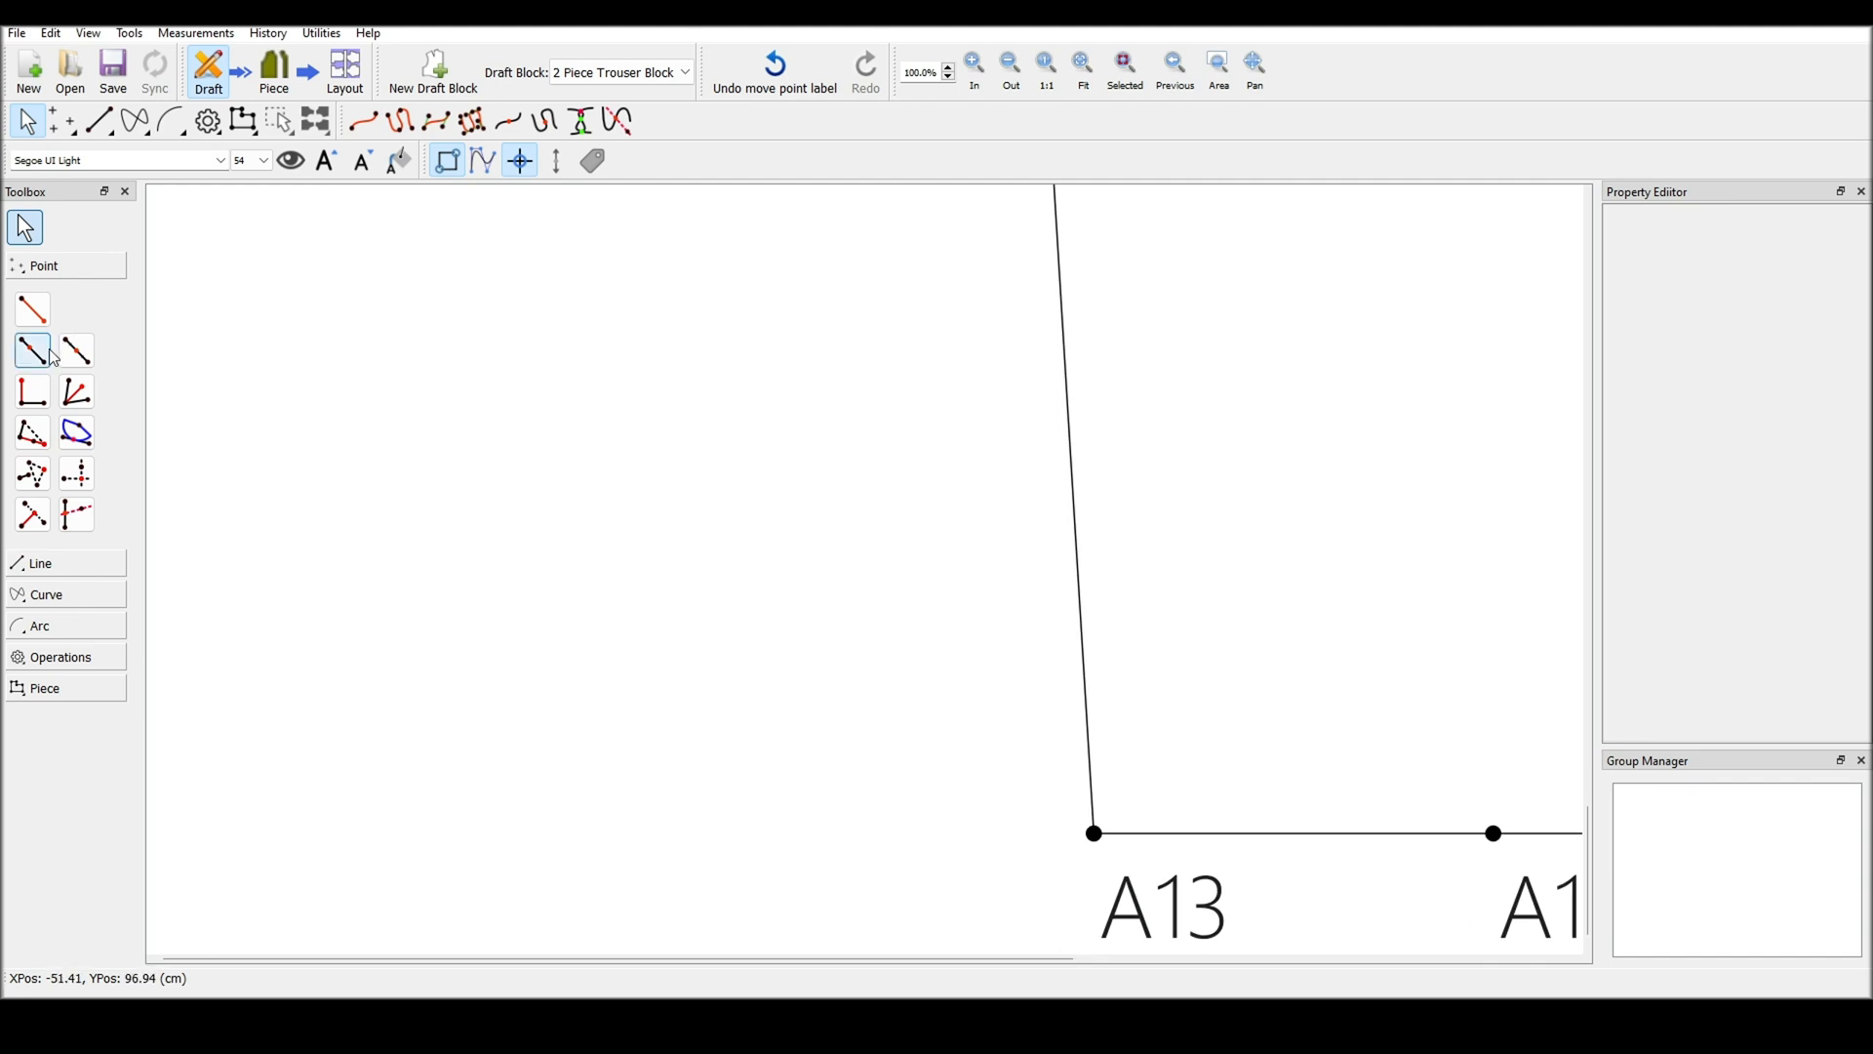
pyautogui.click(32, 309)
pyautogui.click(1094, 835)
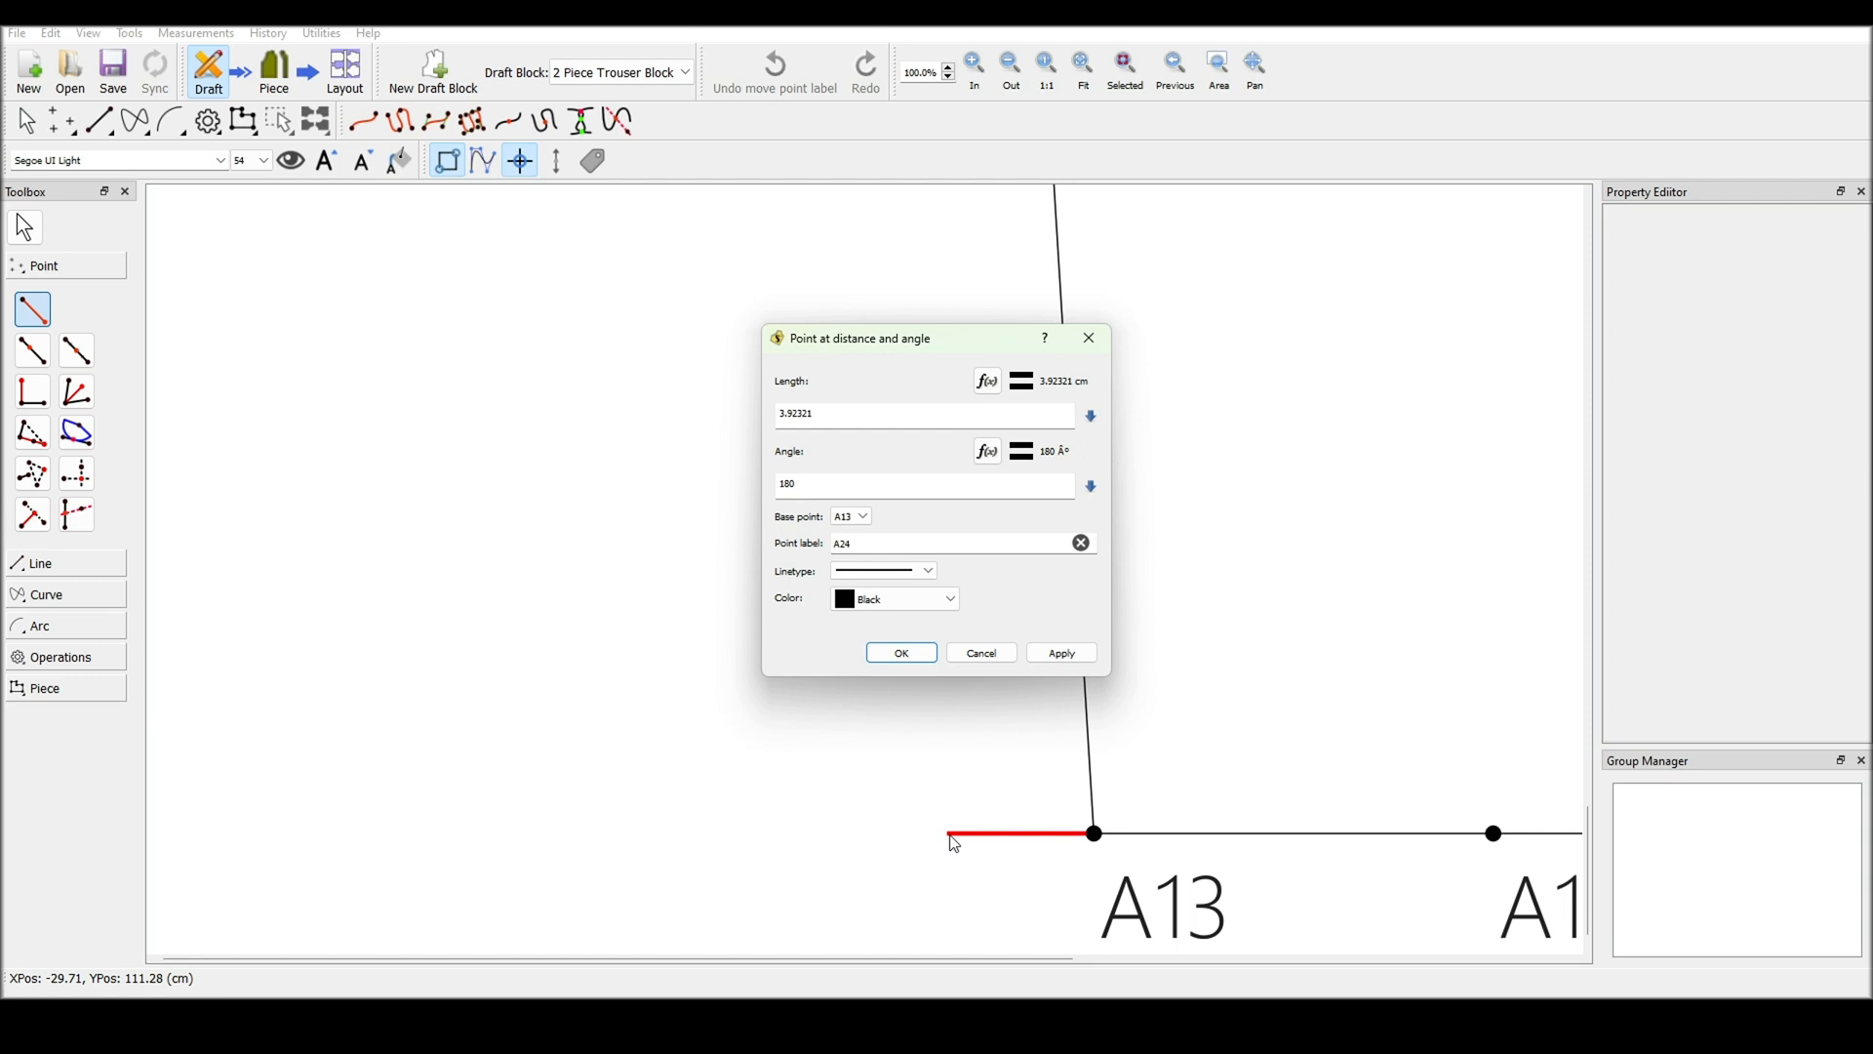
pyautogui.click(809, 408)
pyautogui.doubleClick(783, 415)
pyautogui.press('BackSpace')
pyautogui.write('1')
pyautogui.click(902, 653)
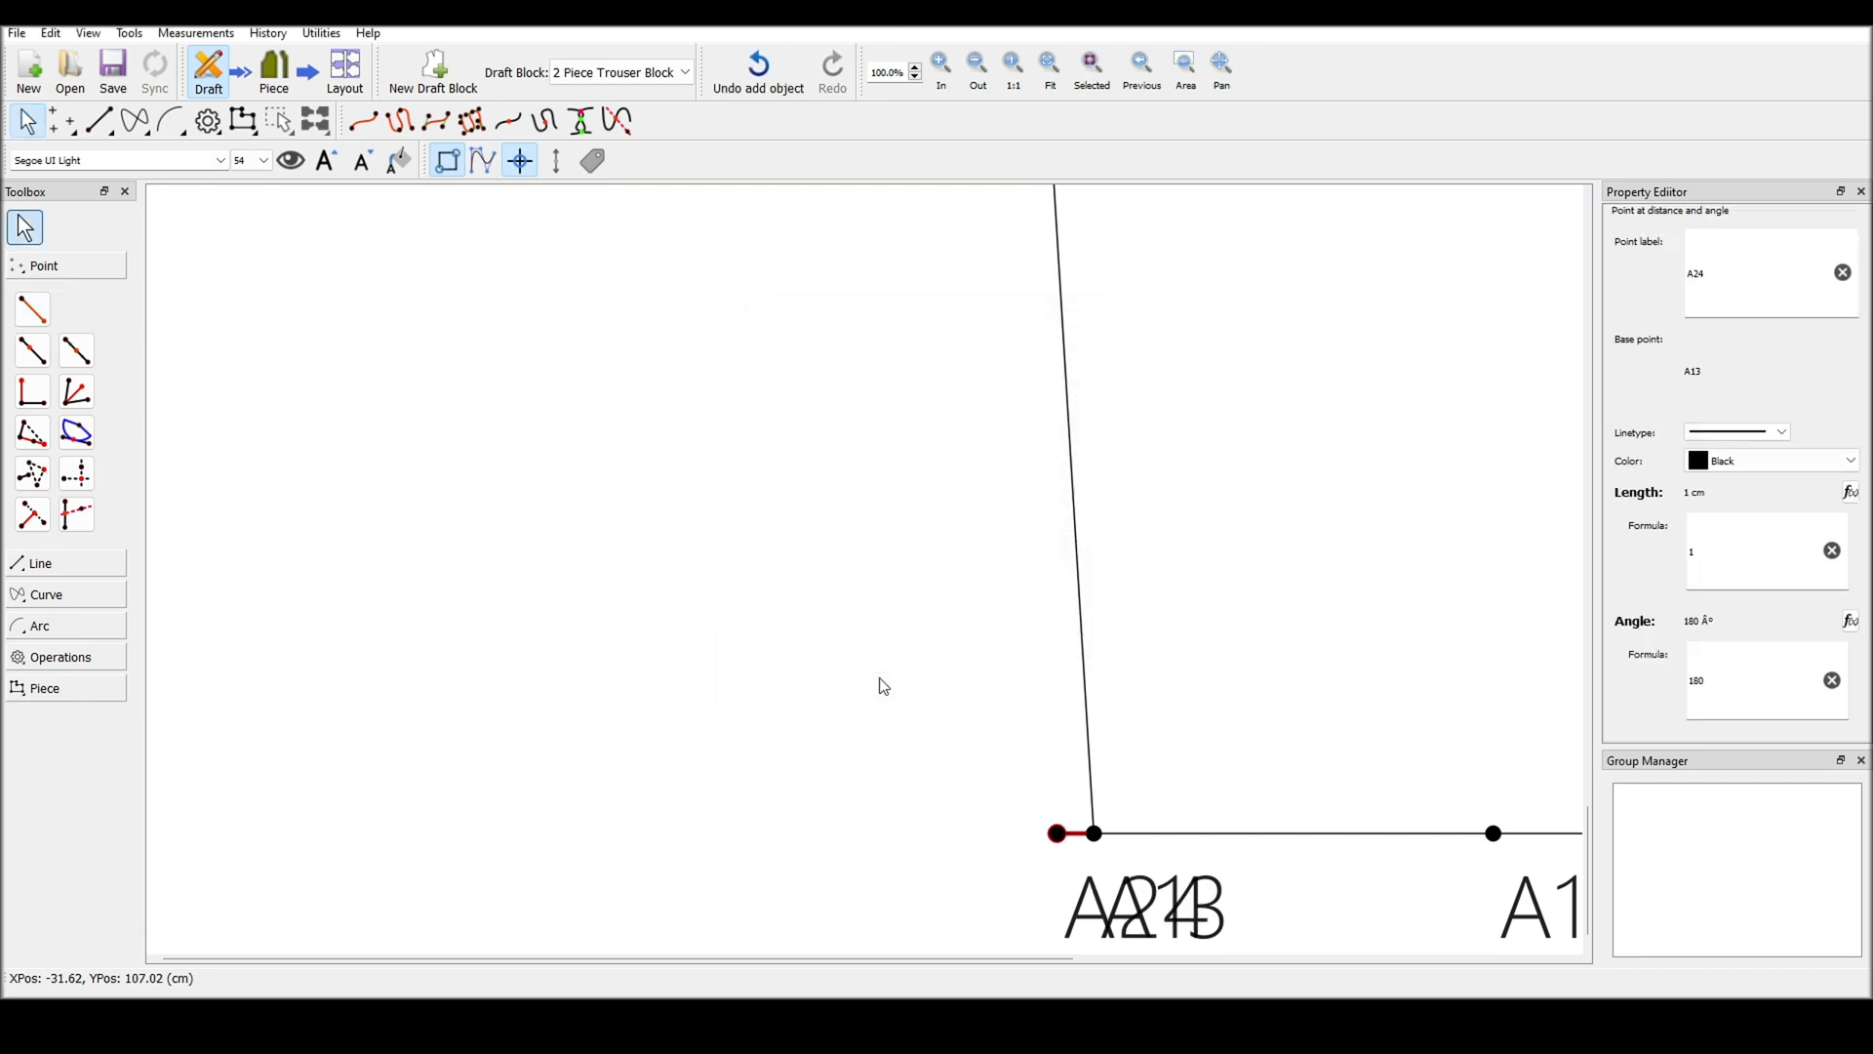
pyautogui.moveTo(1095, 903); pyautogui.dragTo(941, 841)
pyautogui.click(872, 613)
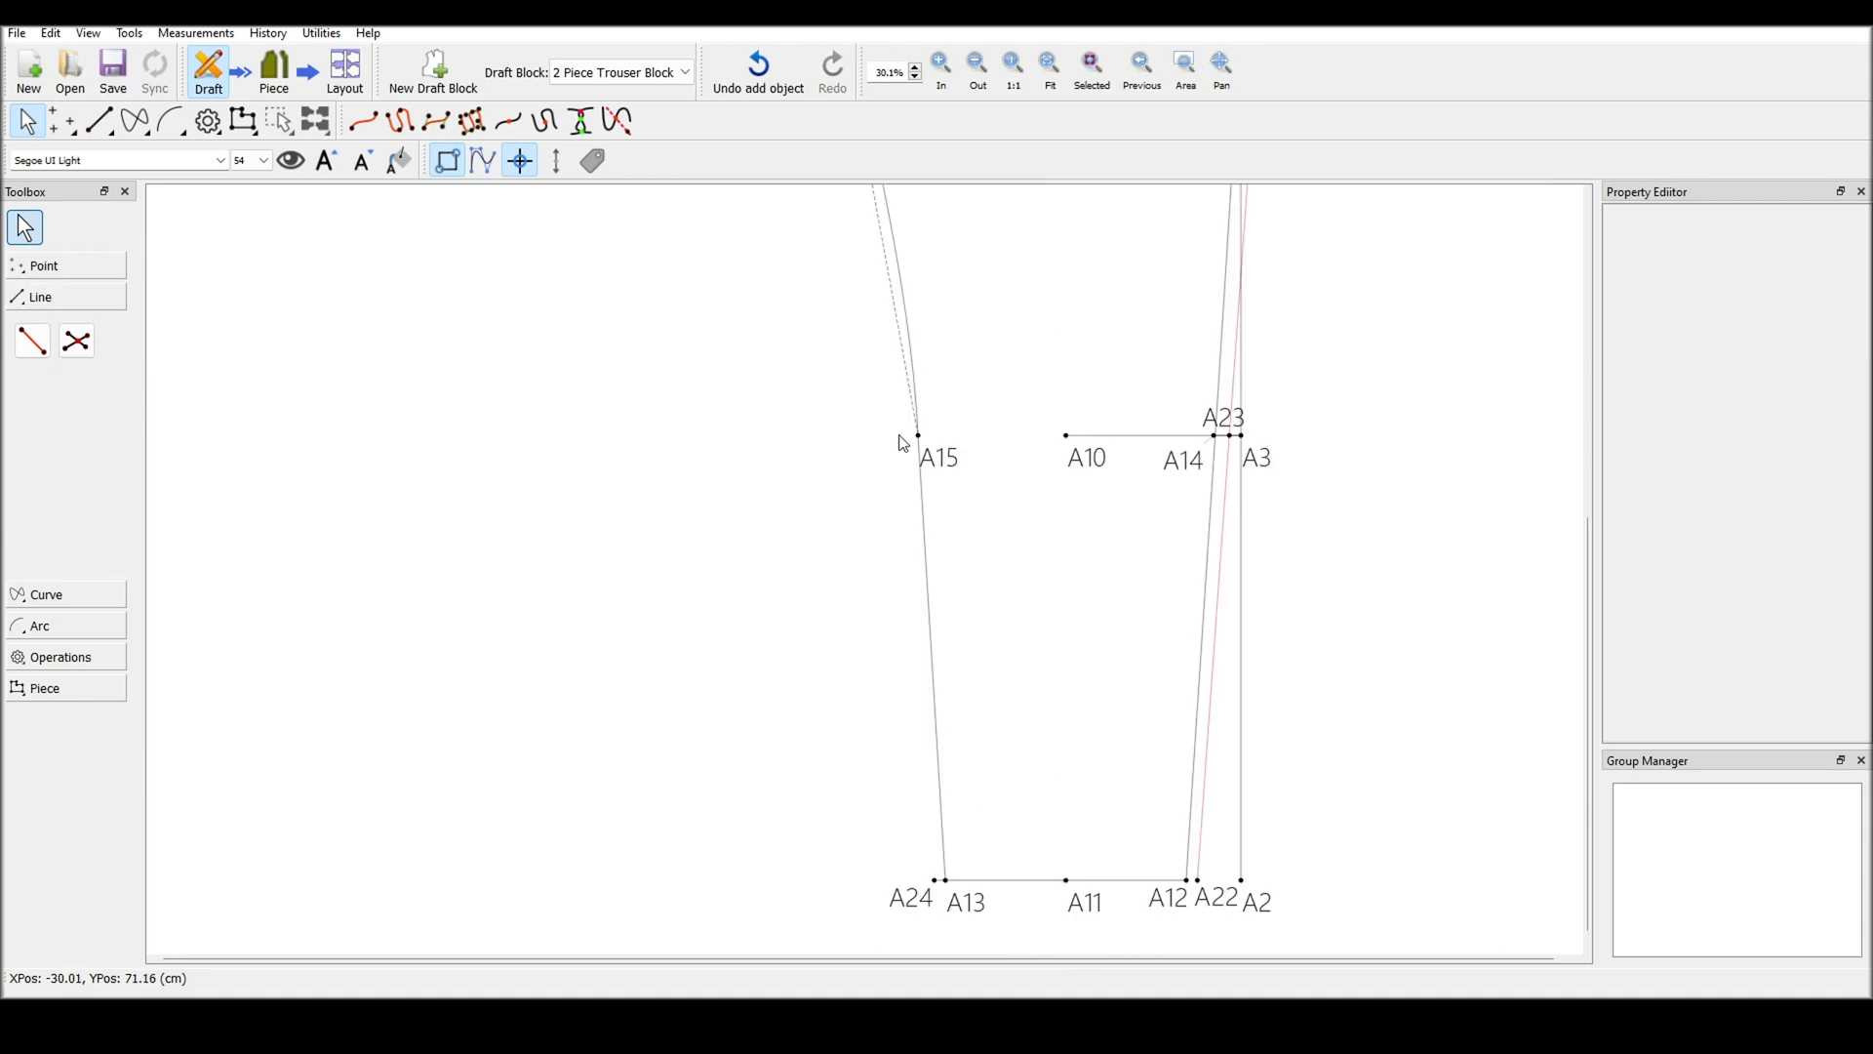
# Add a knee point from A15 at 180° with length Line_A14_A23, and move its label clear of the A15 label
pyautogui.click(44, 270)
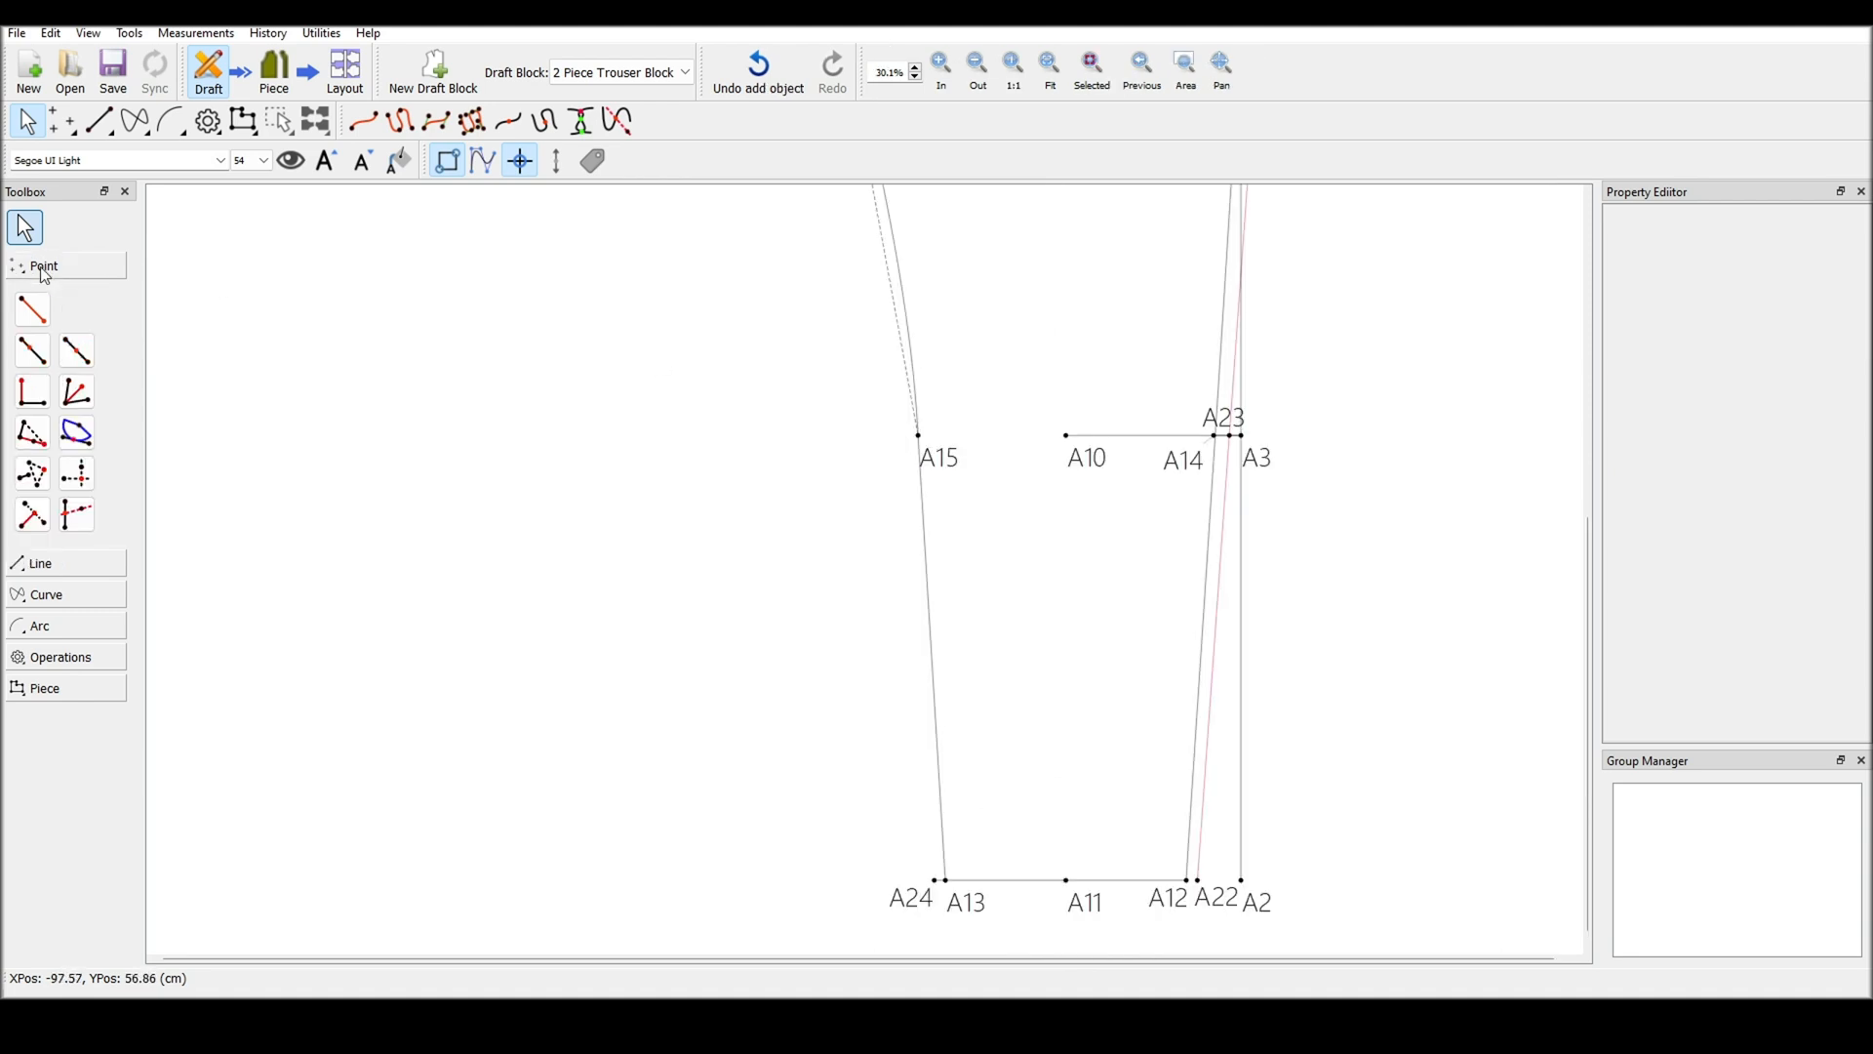
pyautogui.click(33, 309)
pyautogui.click(917, 437)
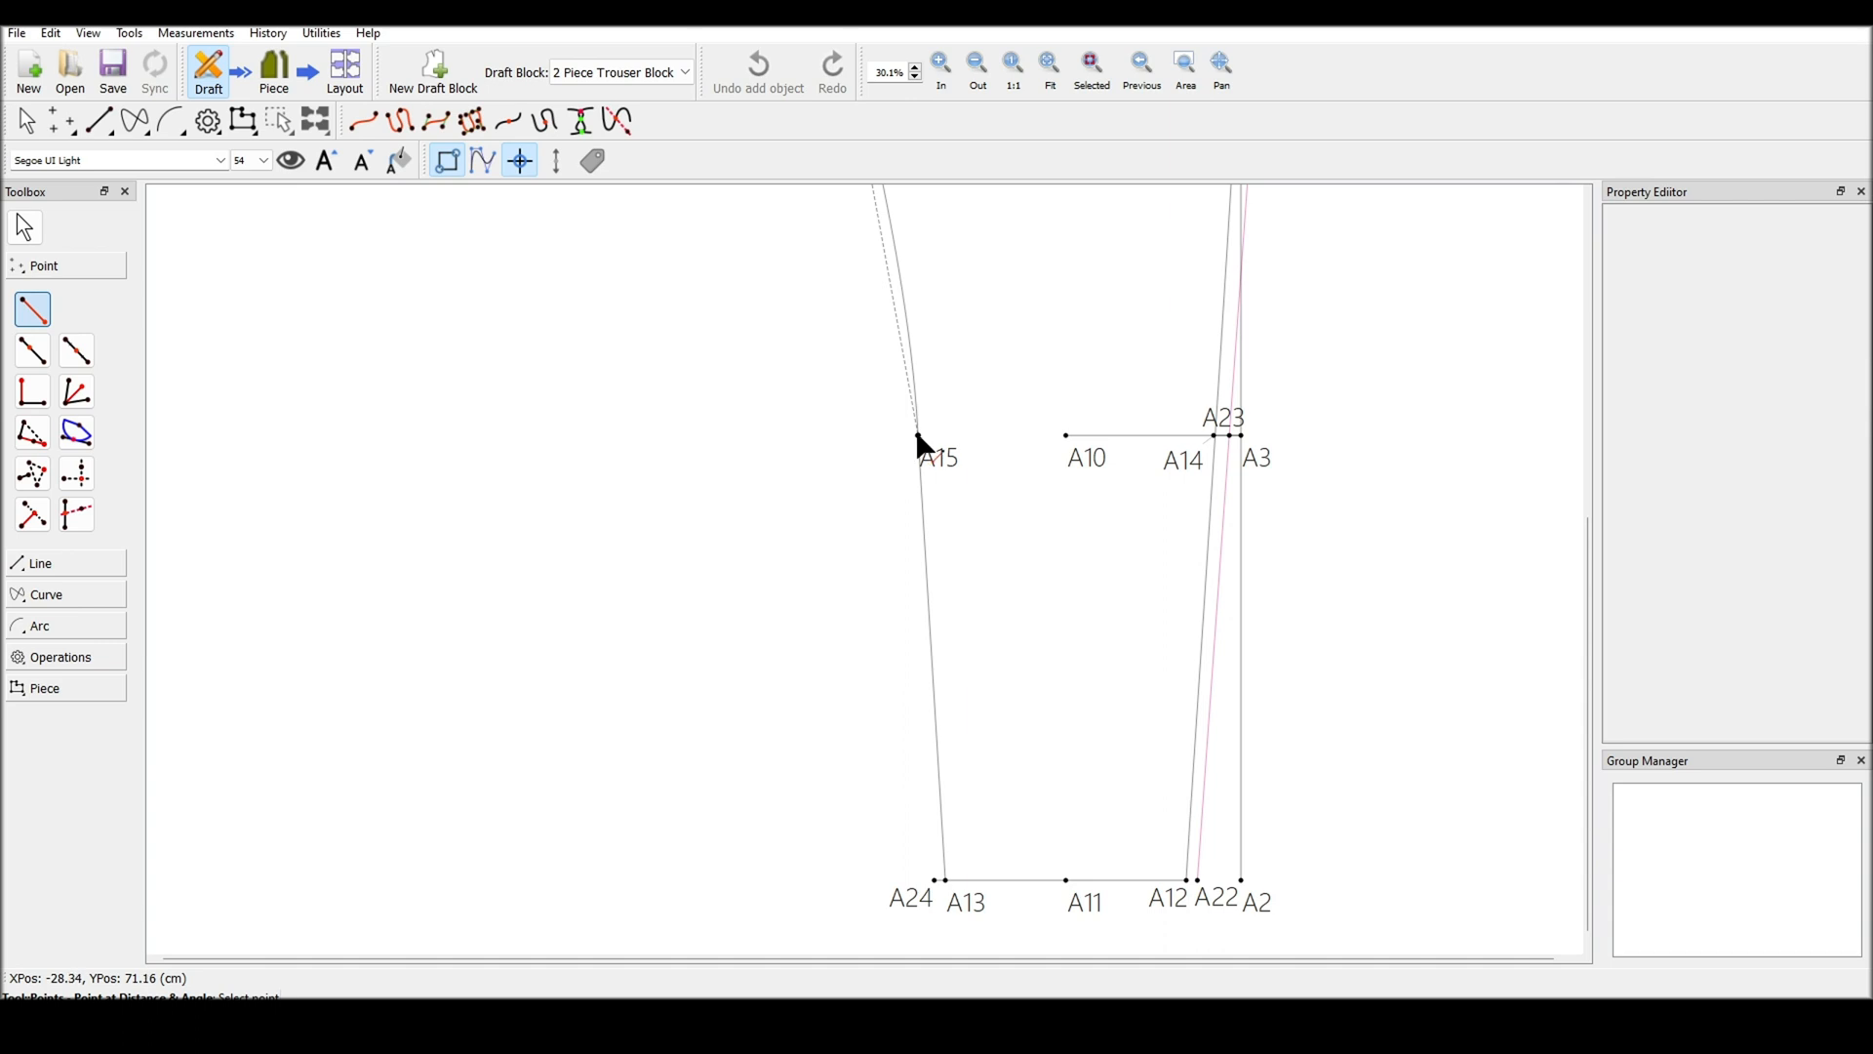
pyautogui.click(882, 435)
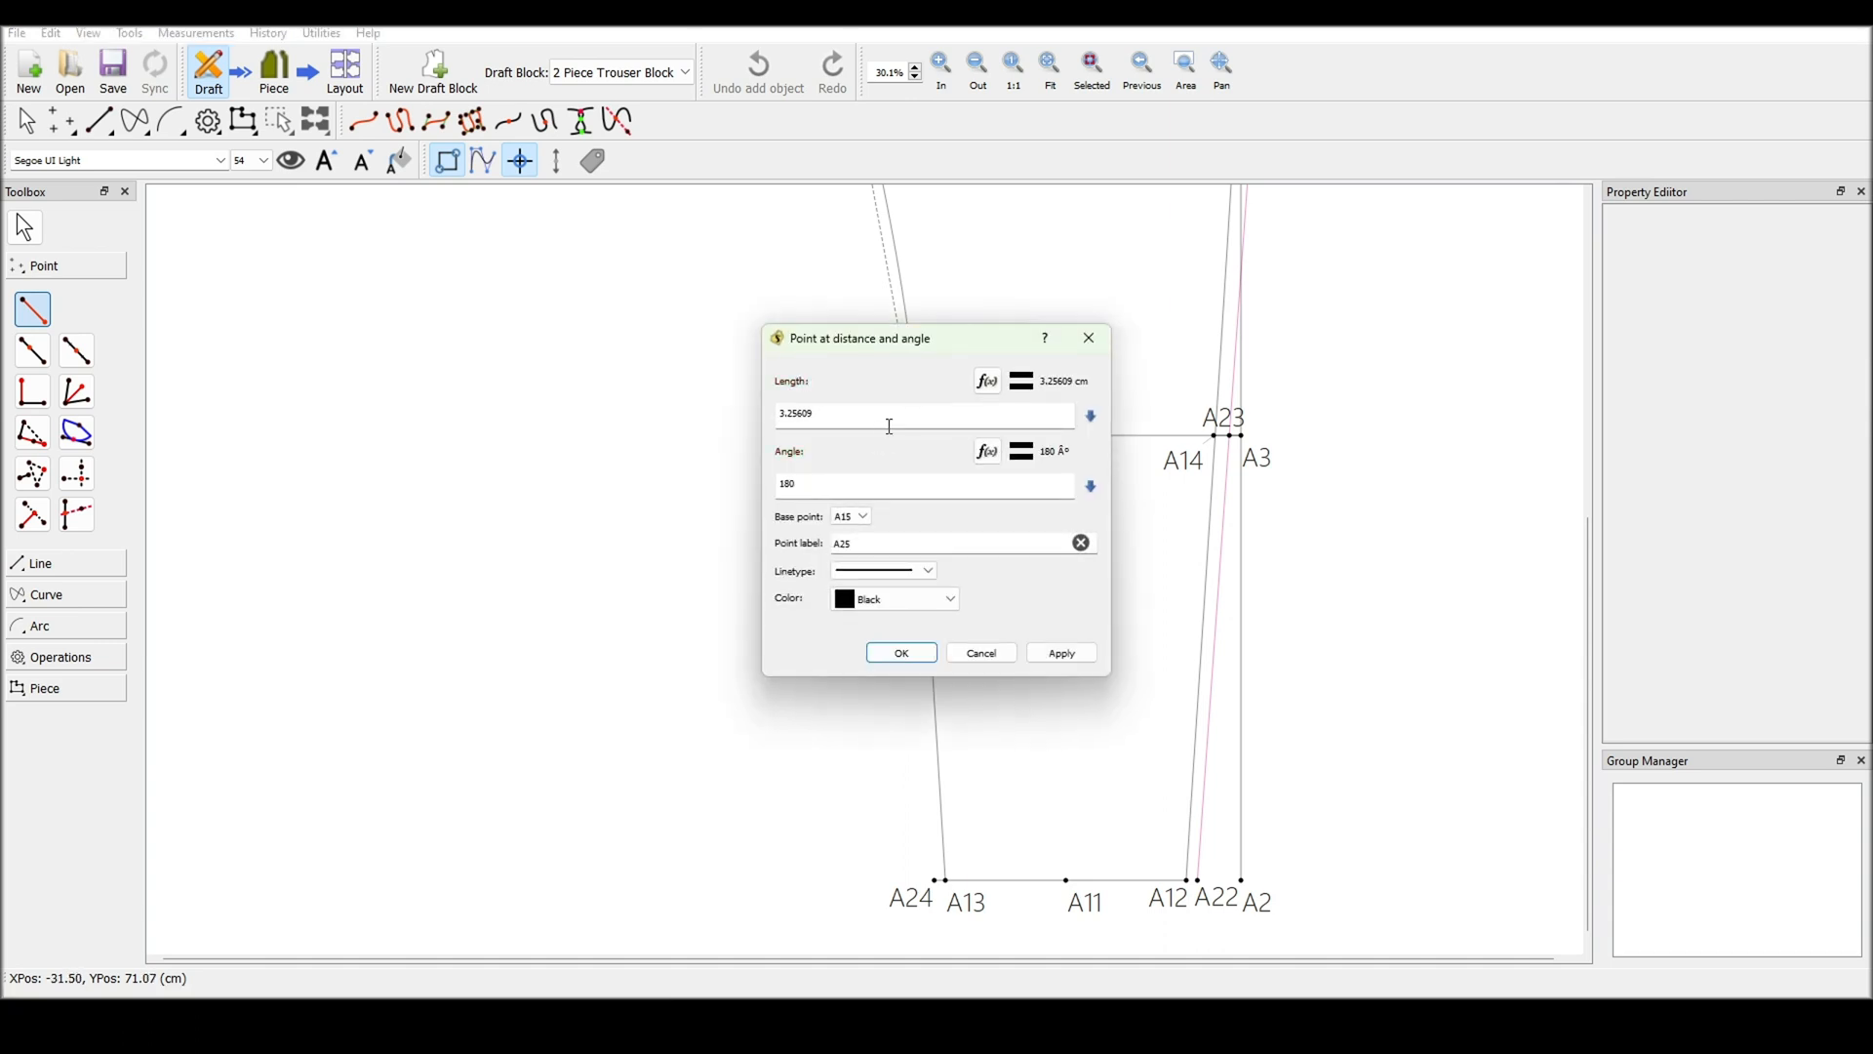
pyautogui.click(987, 380)
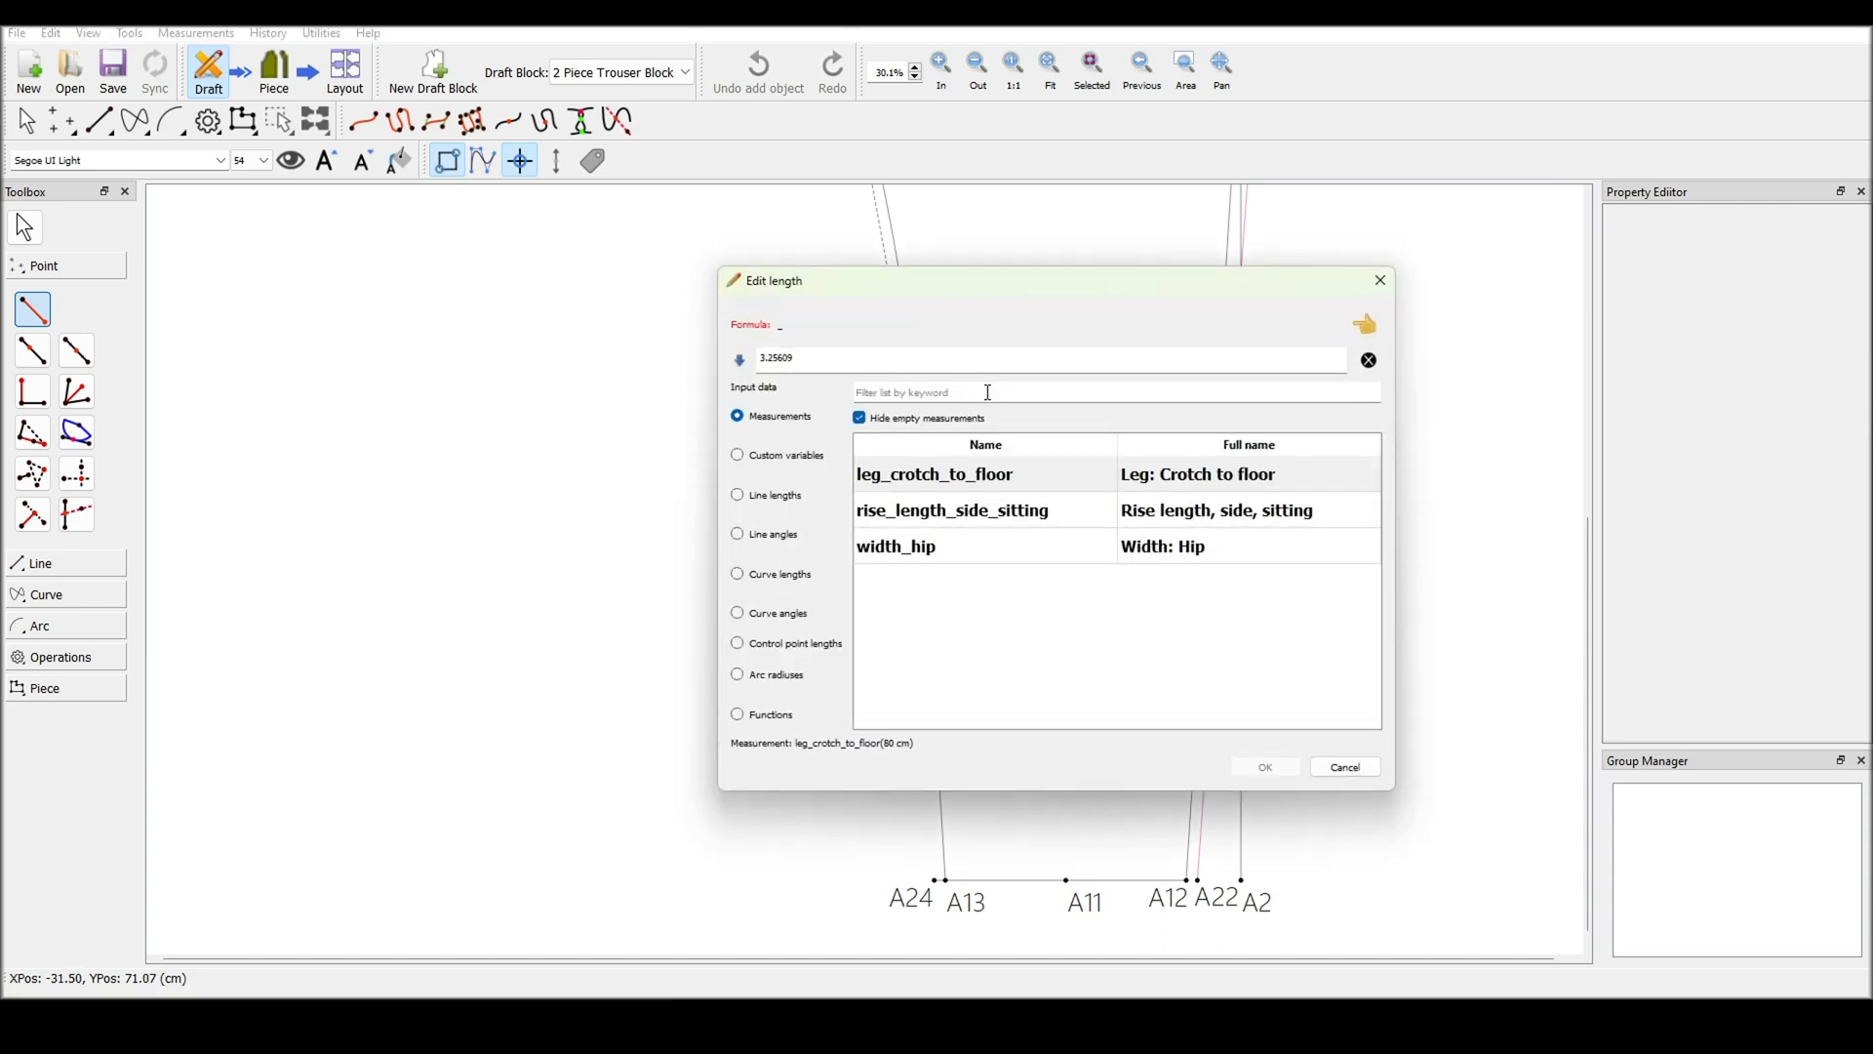
pyautogui.click(790, 495)
pyautogui.write('14')
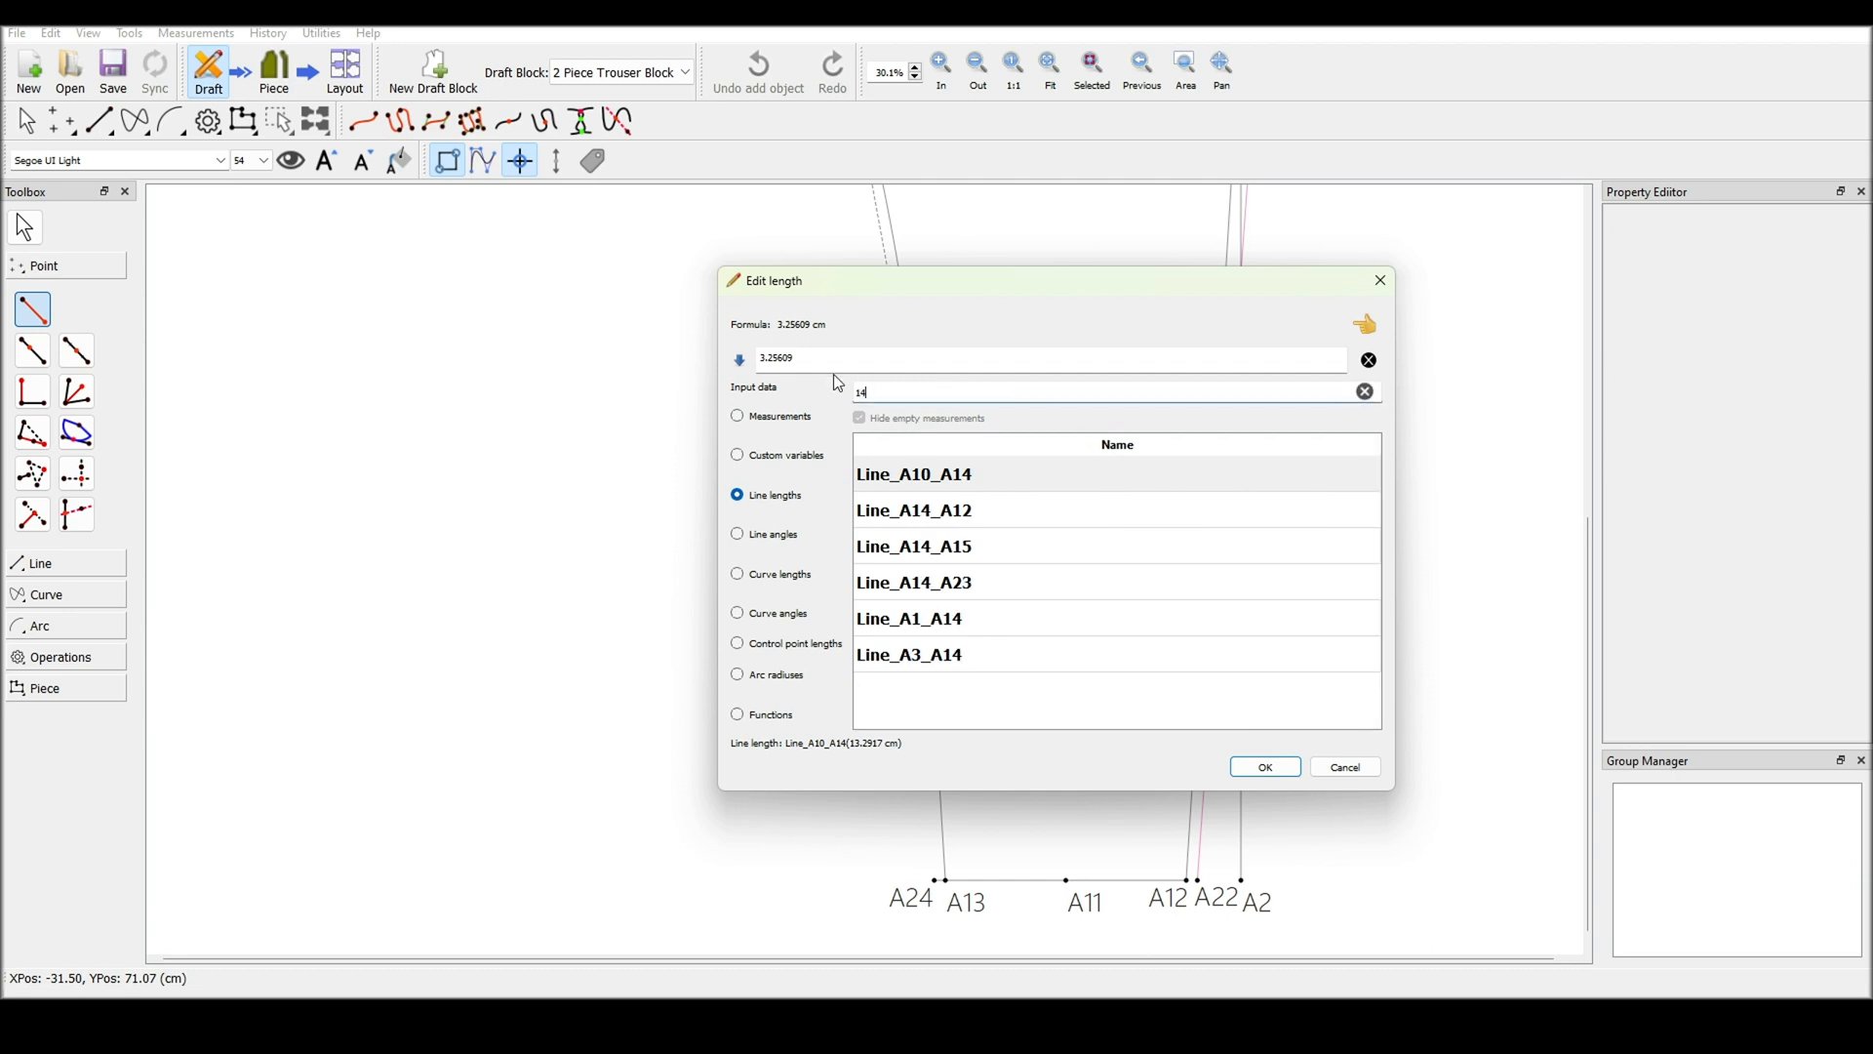
pyautogui.click(781, 361)
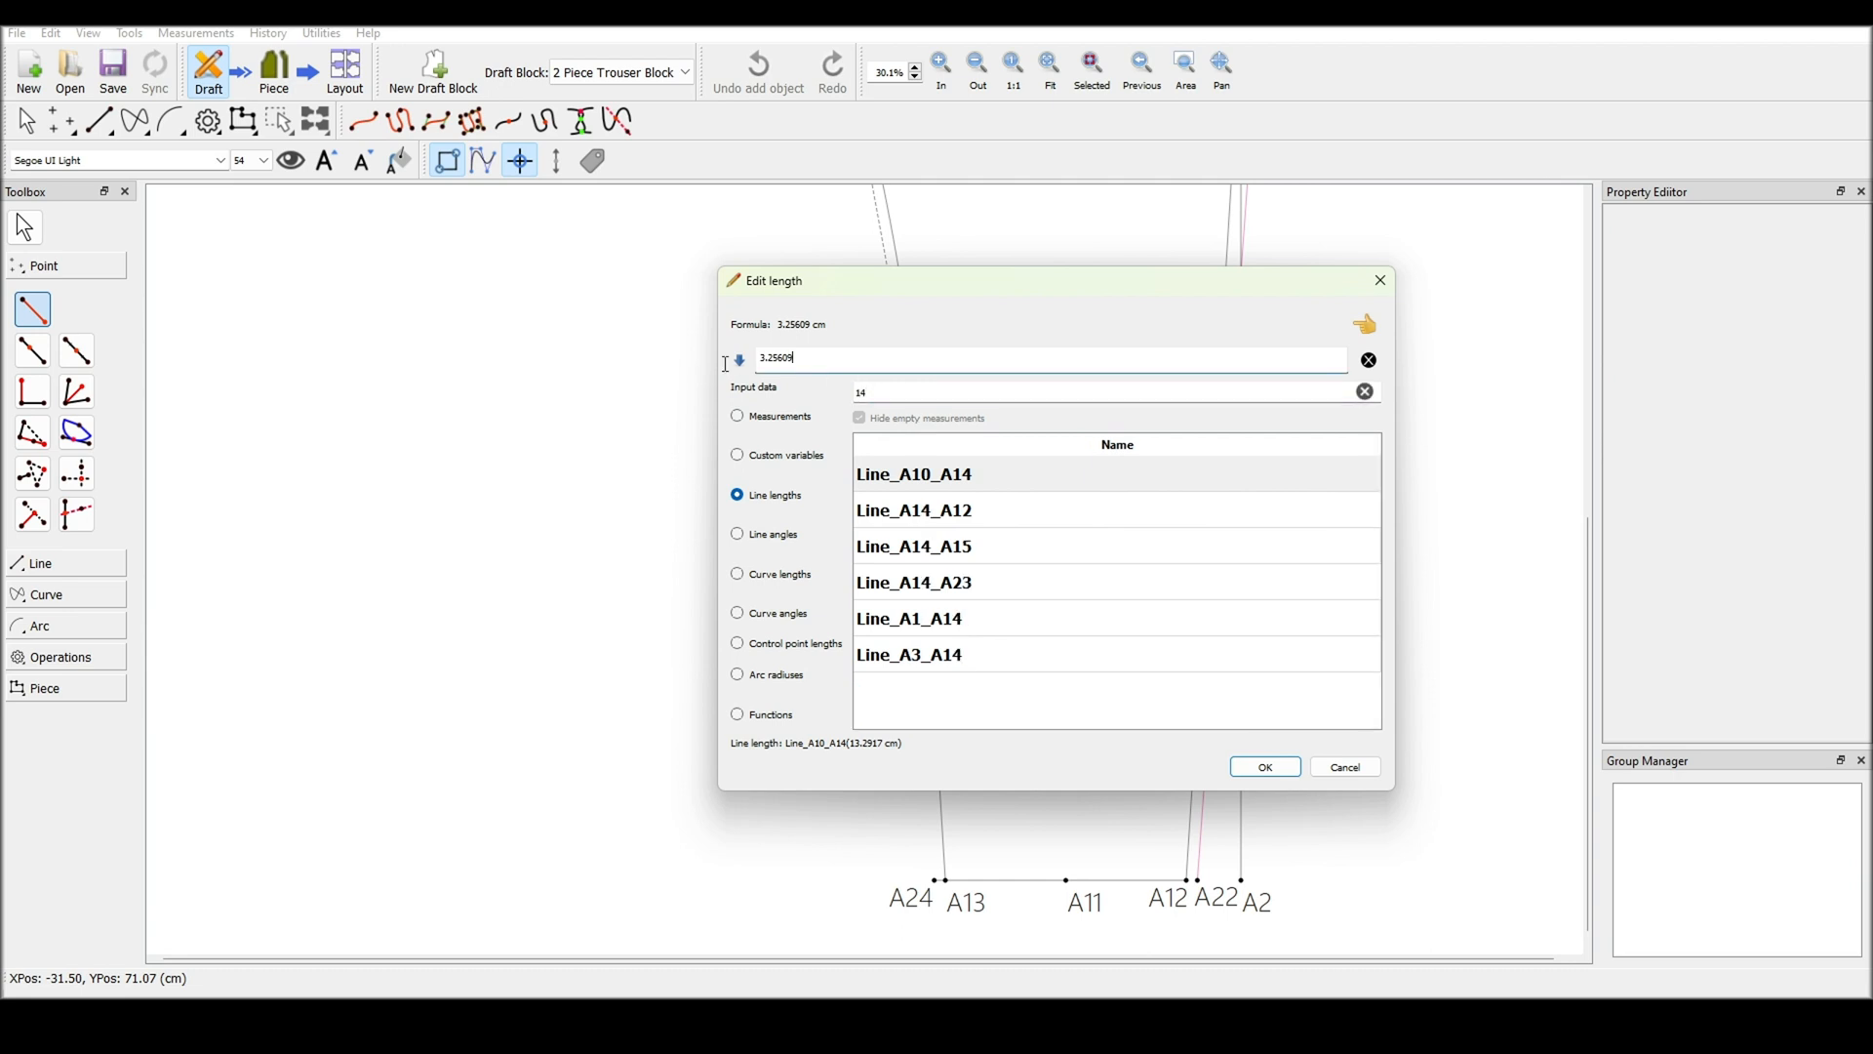
pyautogui.doubleClick(758, 361)
pyautogui.press('BackSpace')
pyautogui.doubleClick(957, 583)
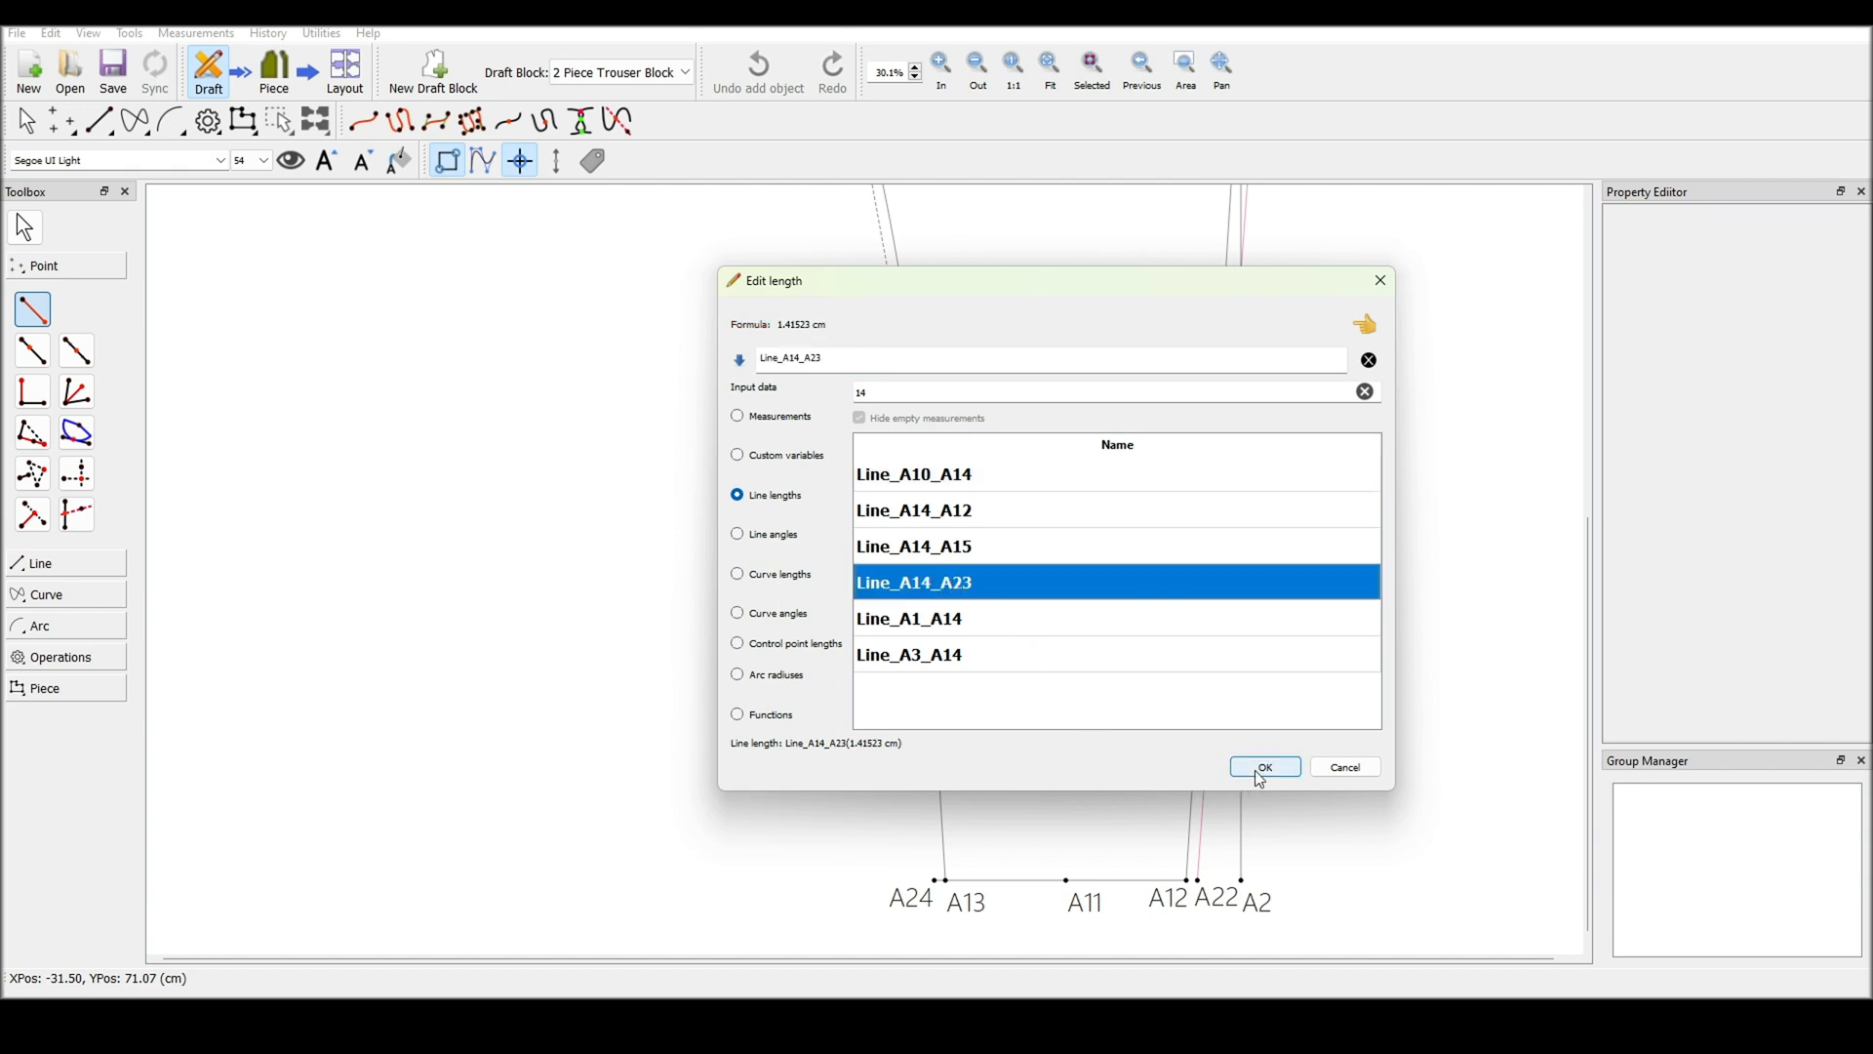
pyautogui.click(1265, 768)
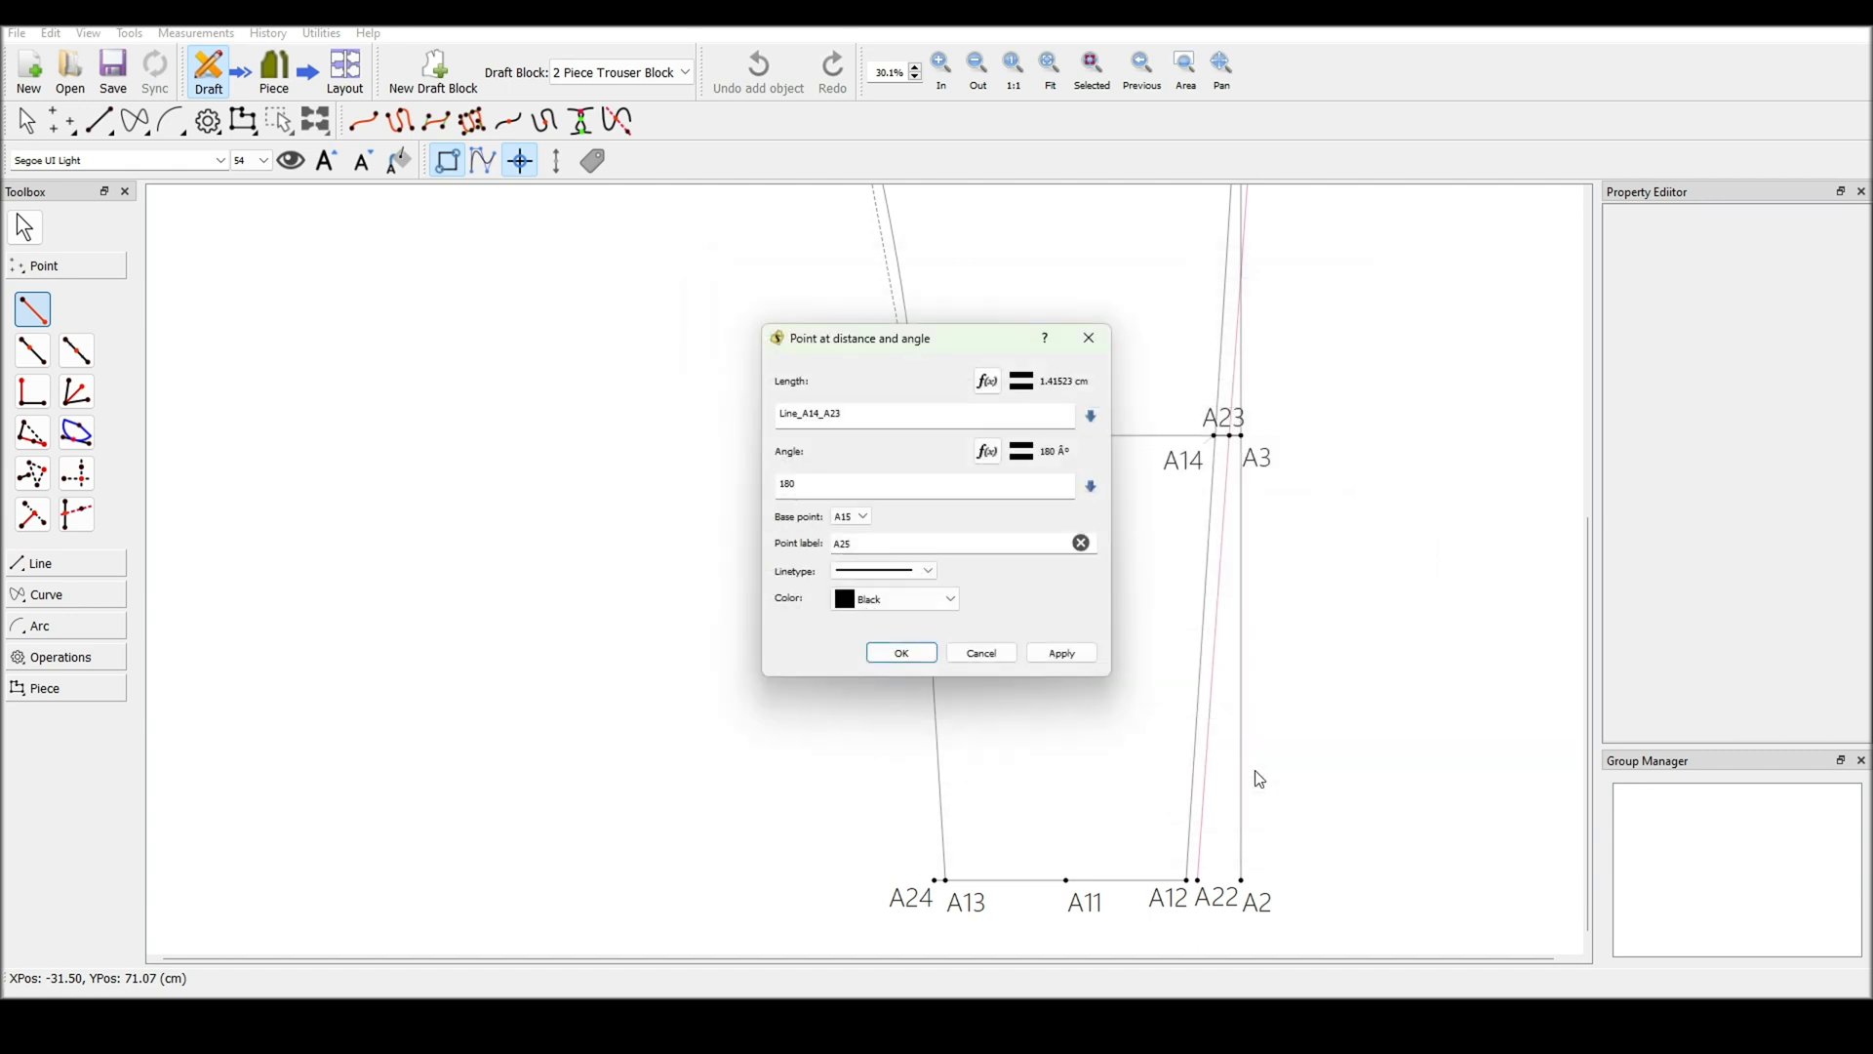
pyautogui.click(901, 653)
pyautogui.moveTo(922, 459); pyautogui.dragTo(864, 454)
pyautogui.click(999, 571)
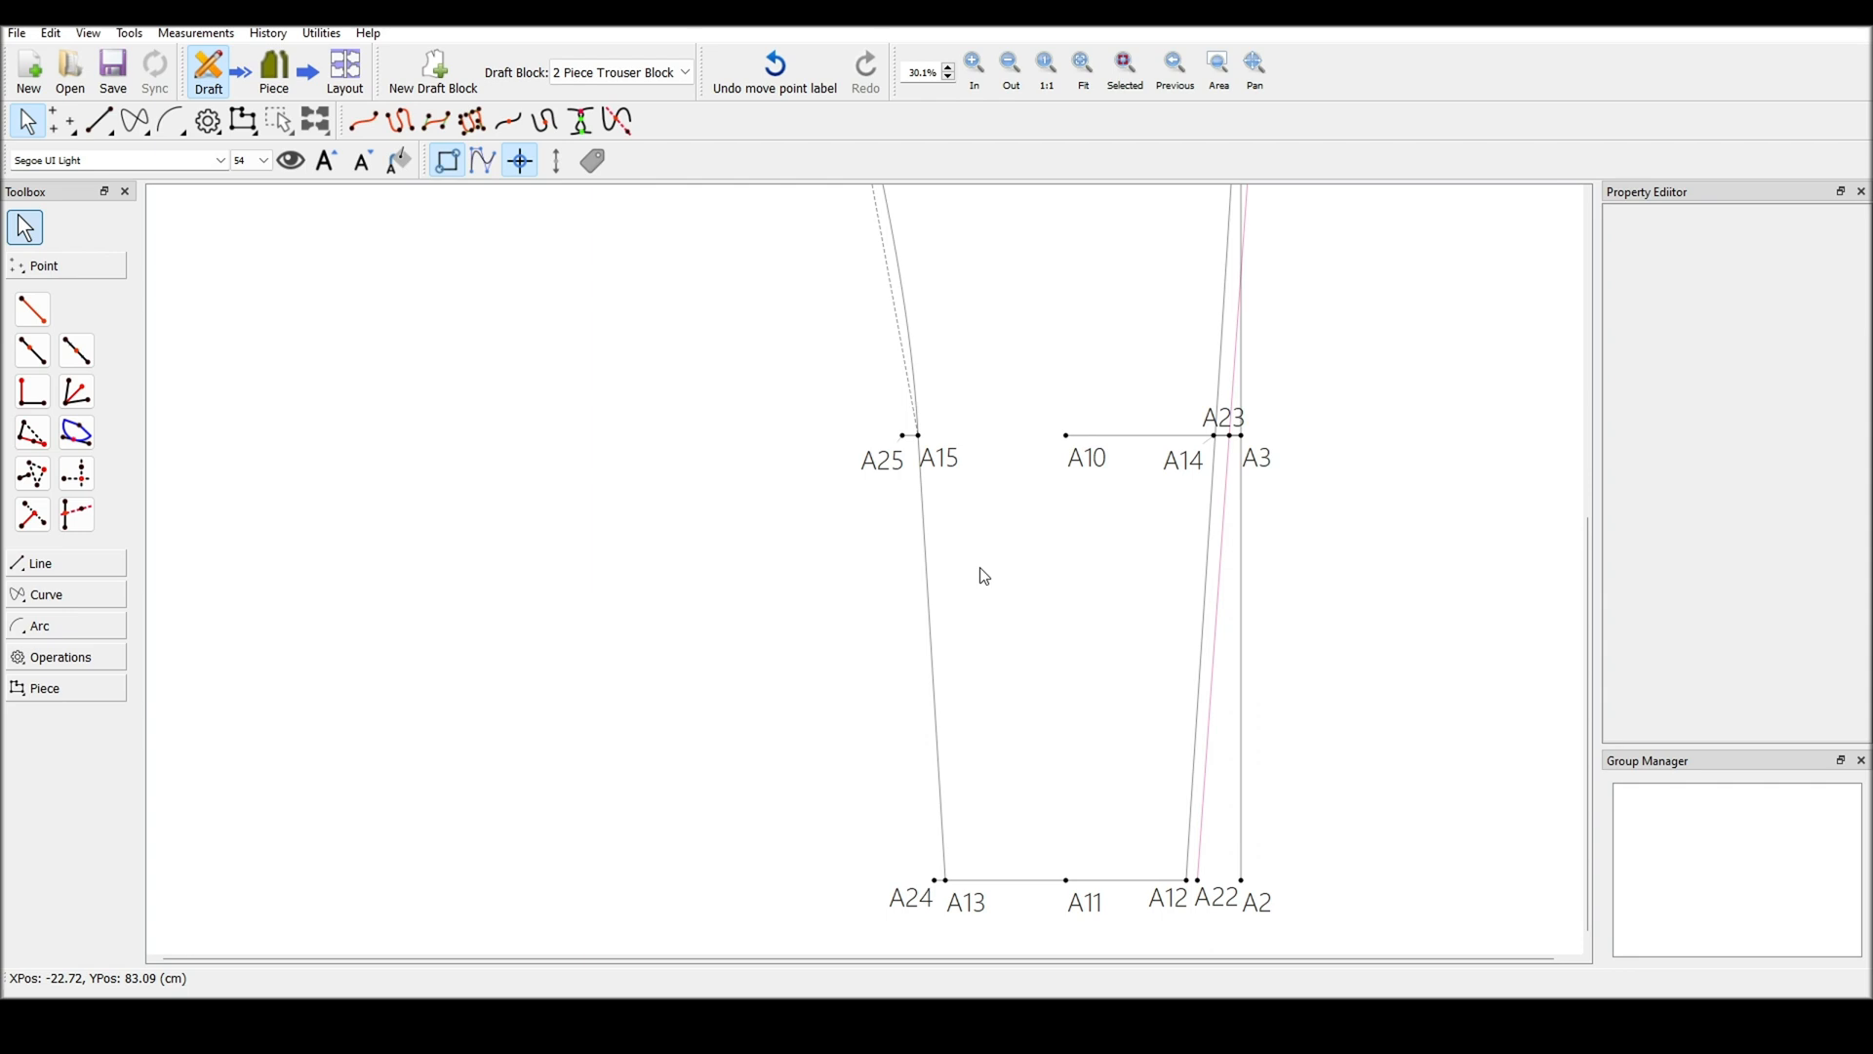
# Draw a guide line from A21 to A25 for the upper back inseam and give it a dashed linetype
pyautogui.scroll(5, 984, 577)
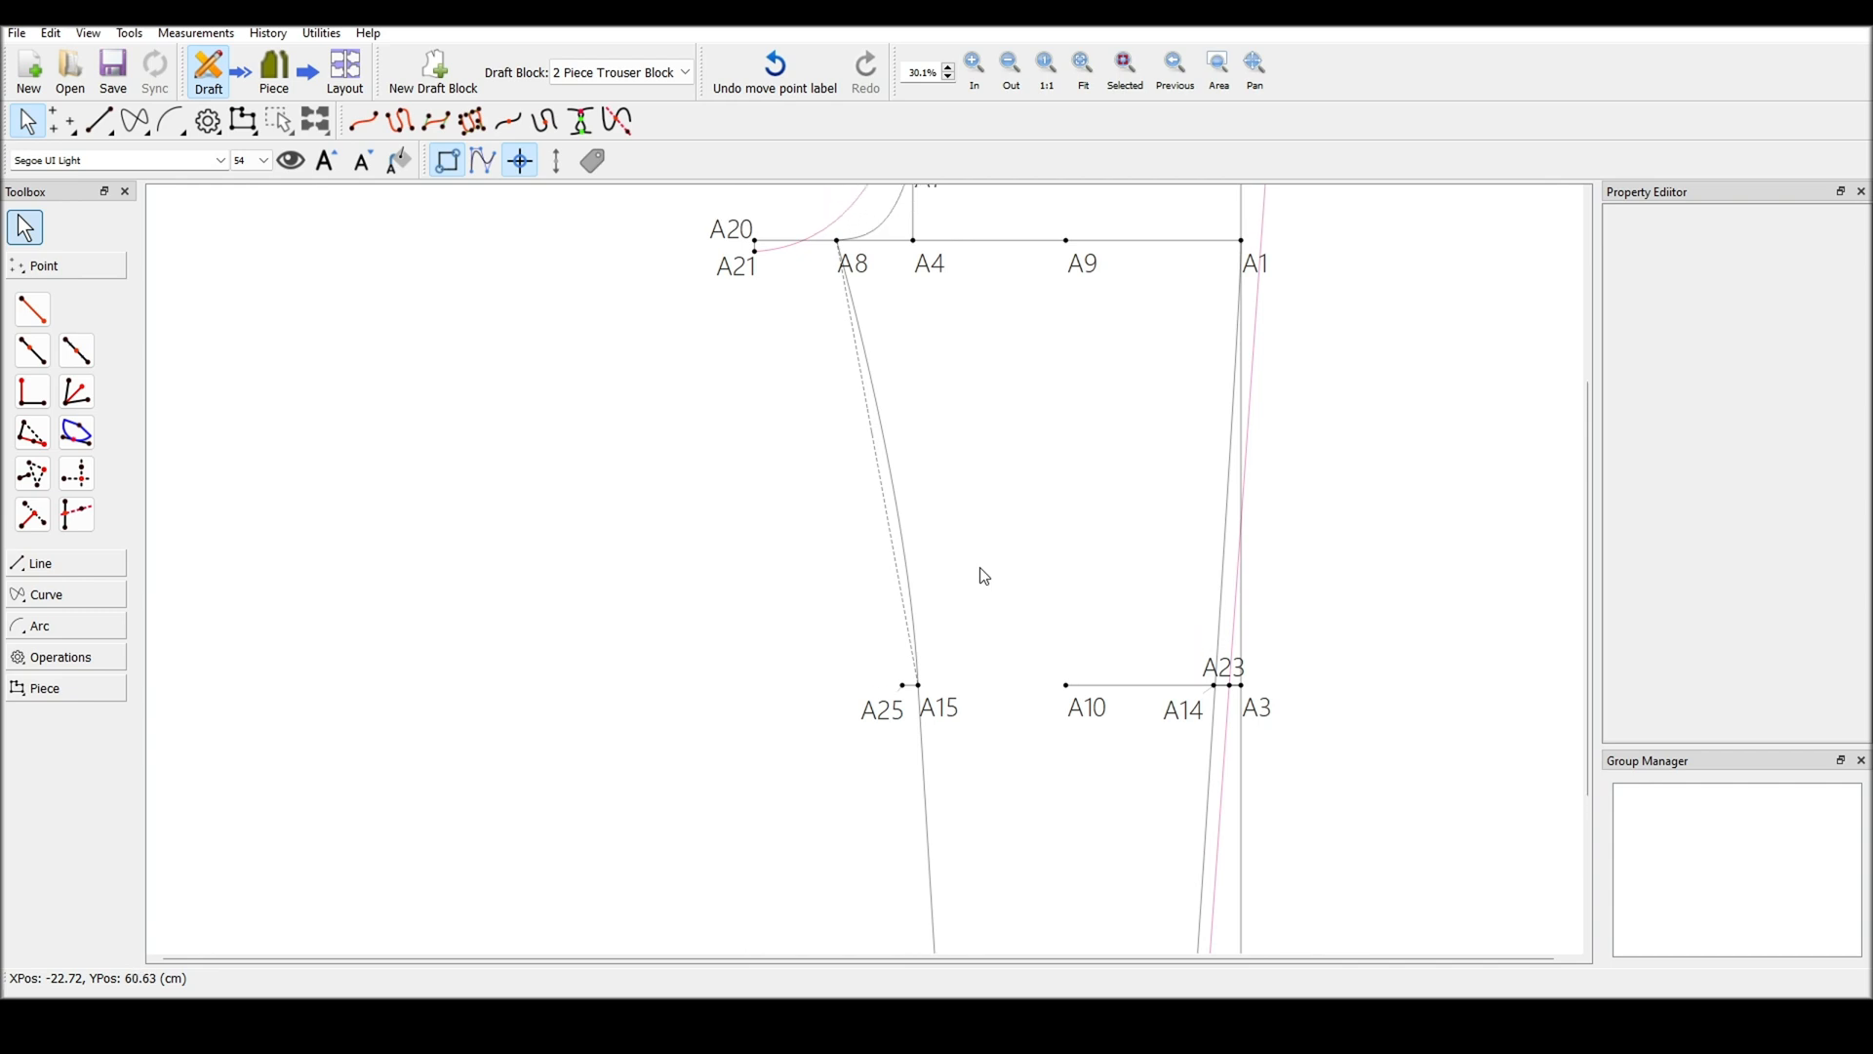
pyautogui.click(60, 566)
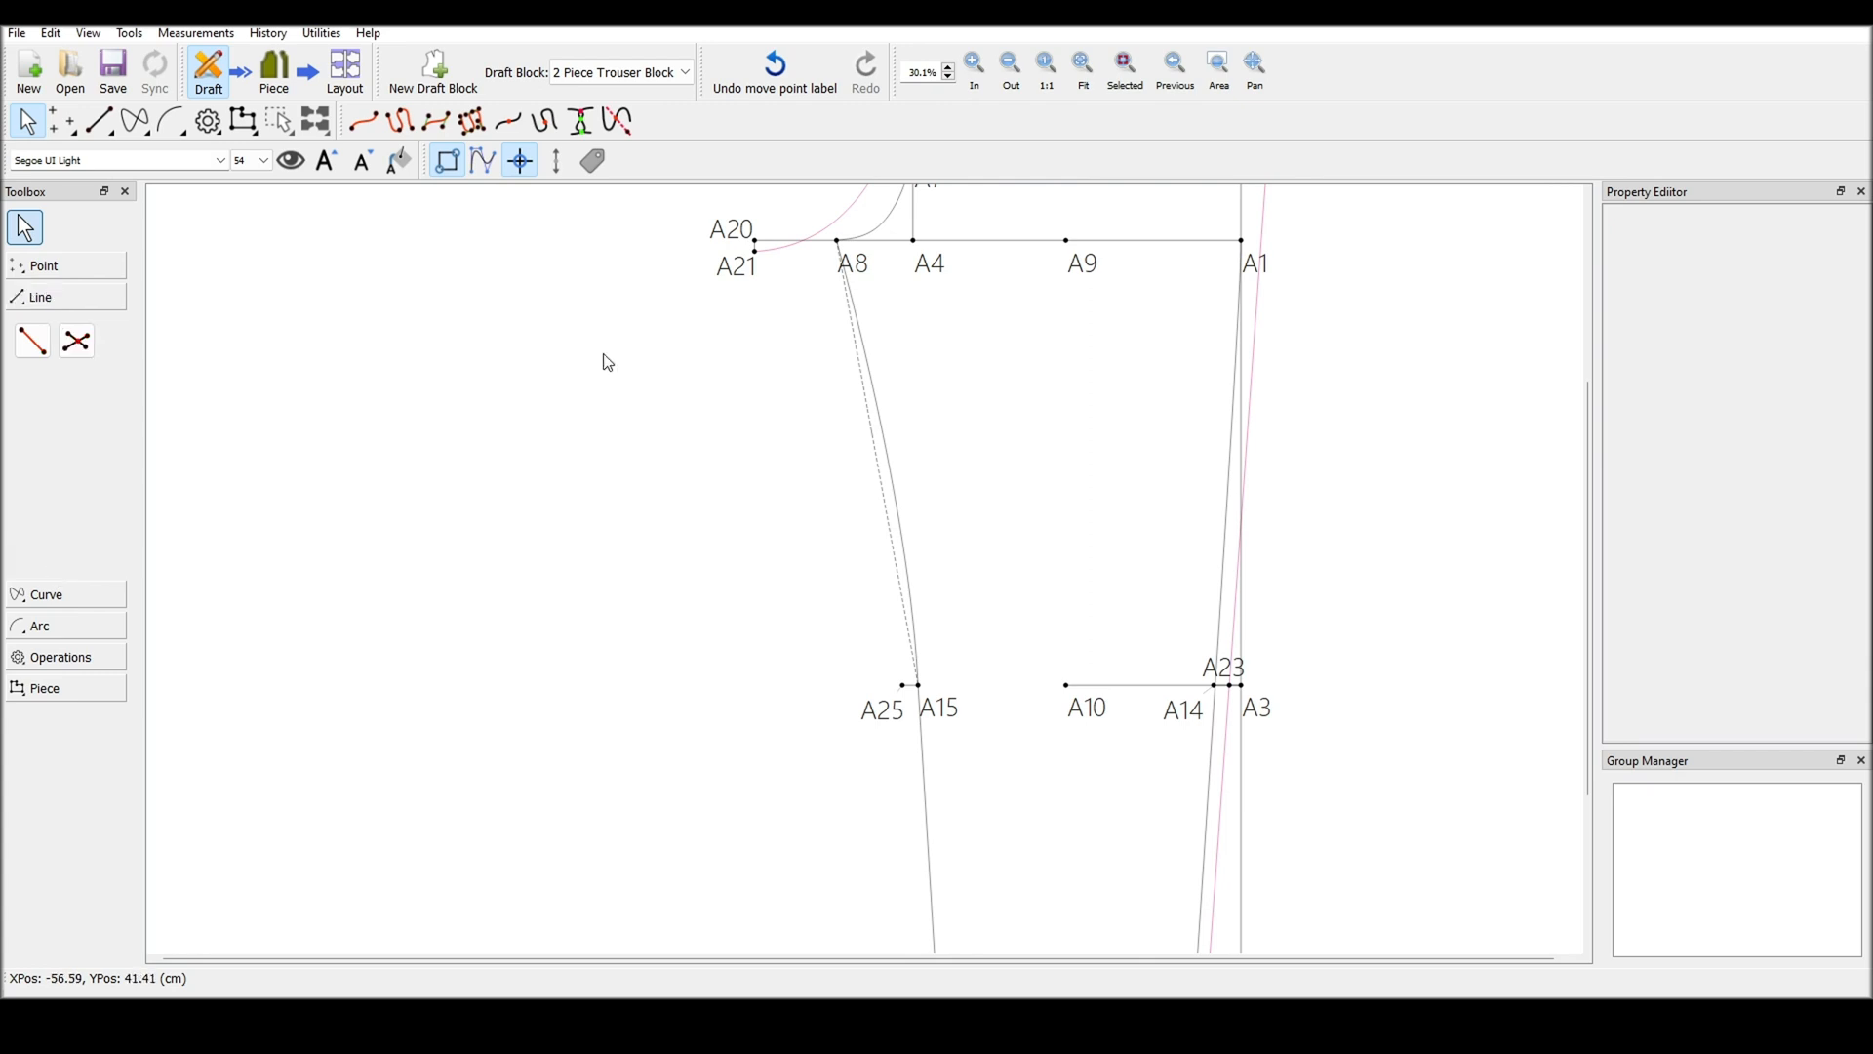
pyautogui.click(756, 258)
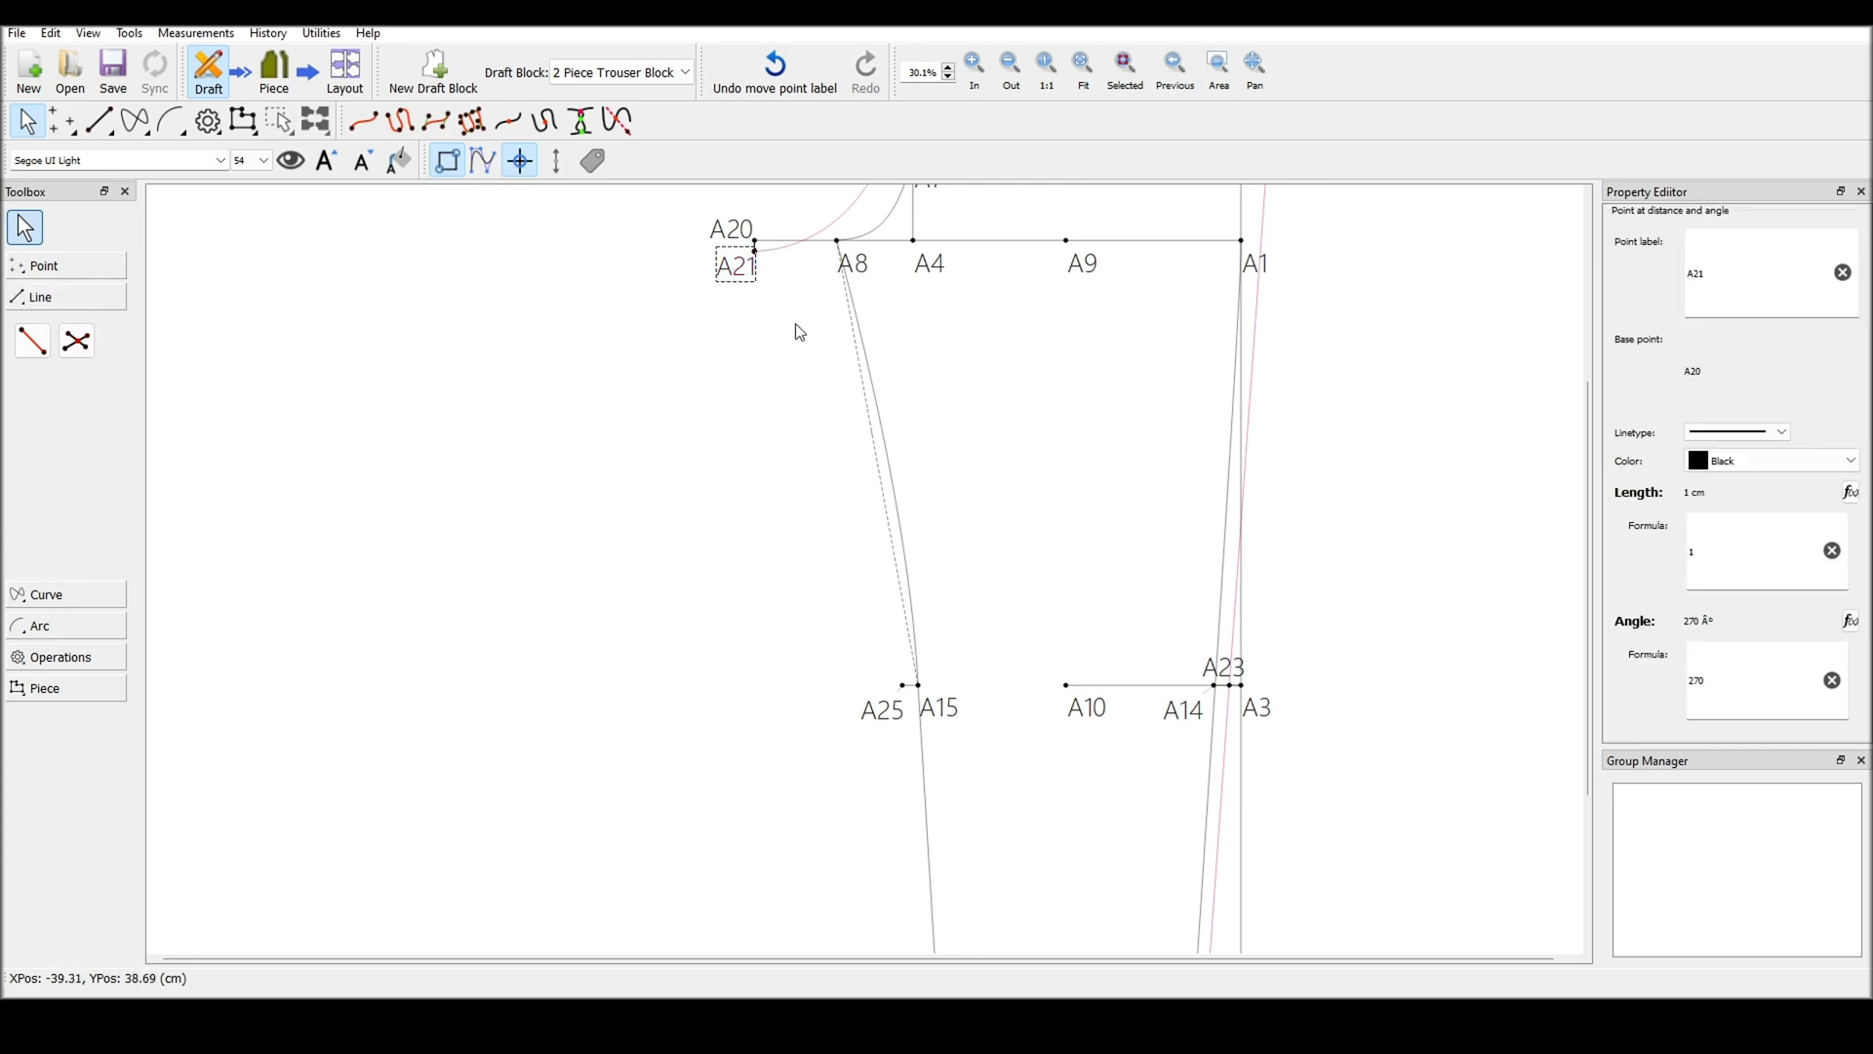
pyautogui.click(33, 341)
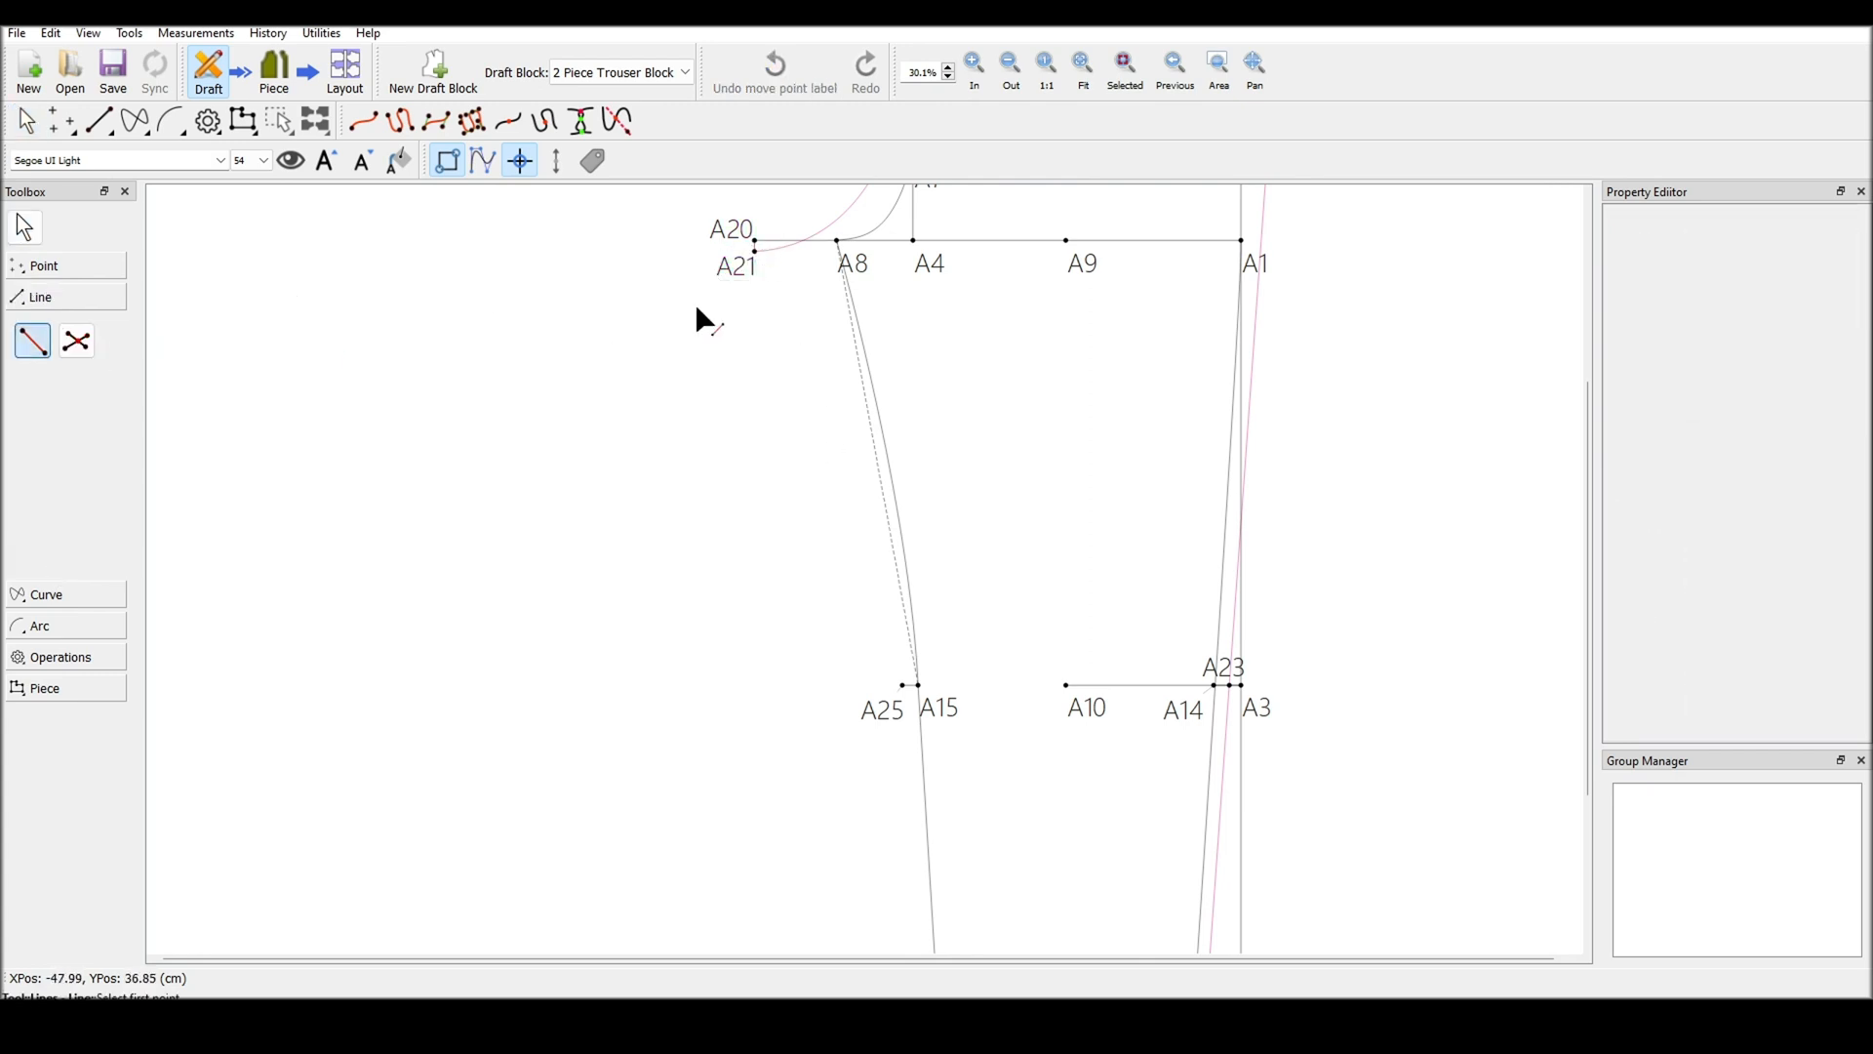
pyautogui.click(756, 253)
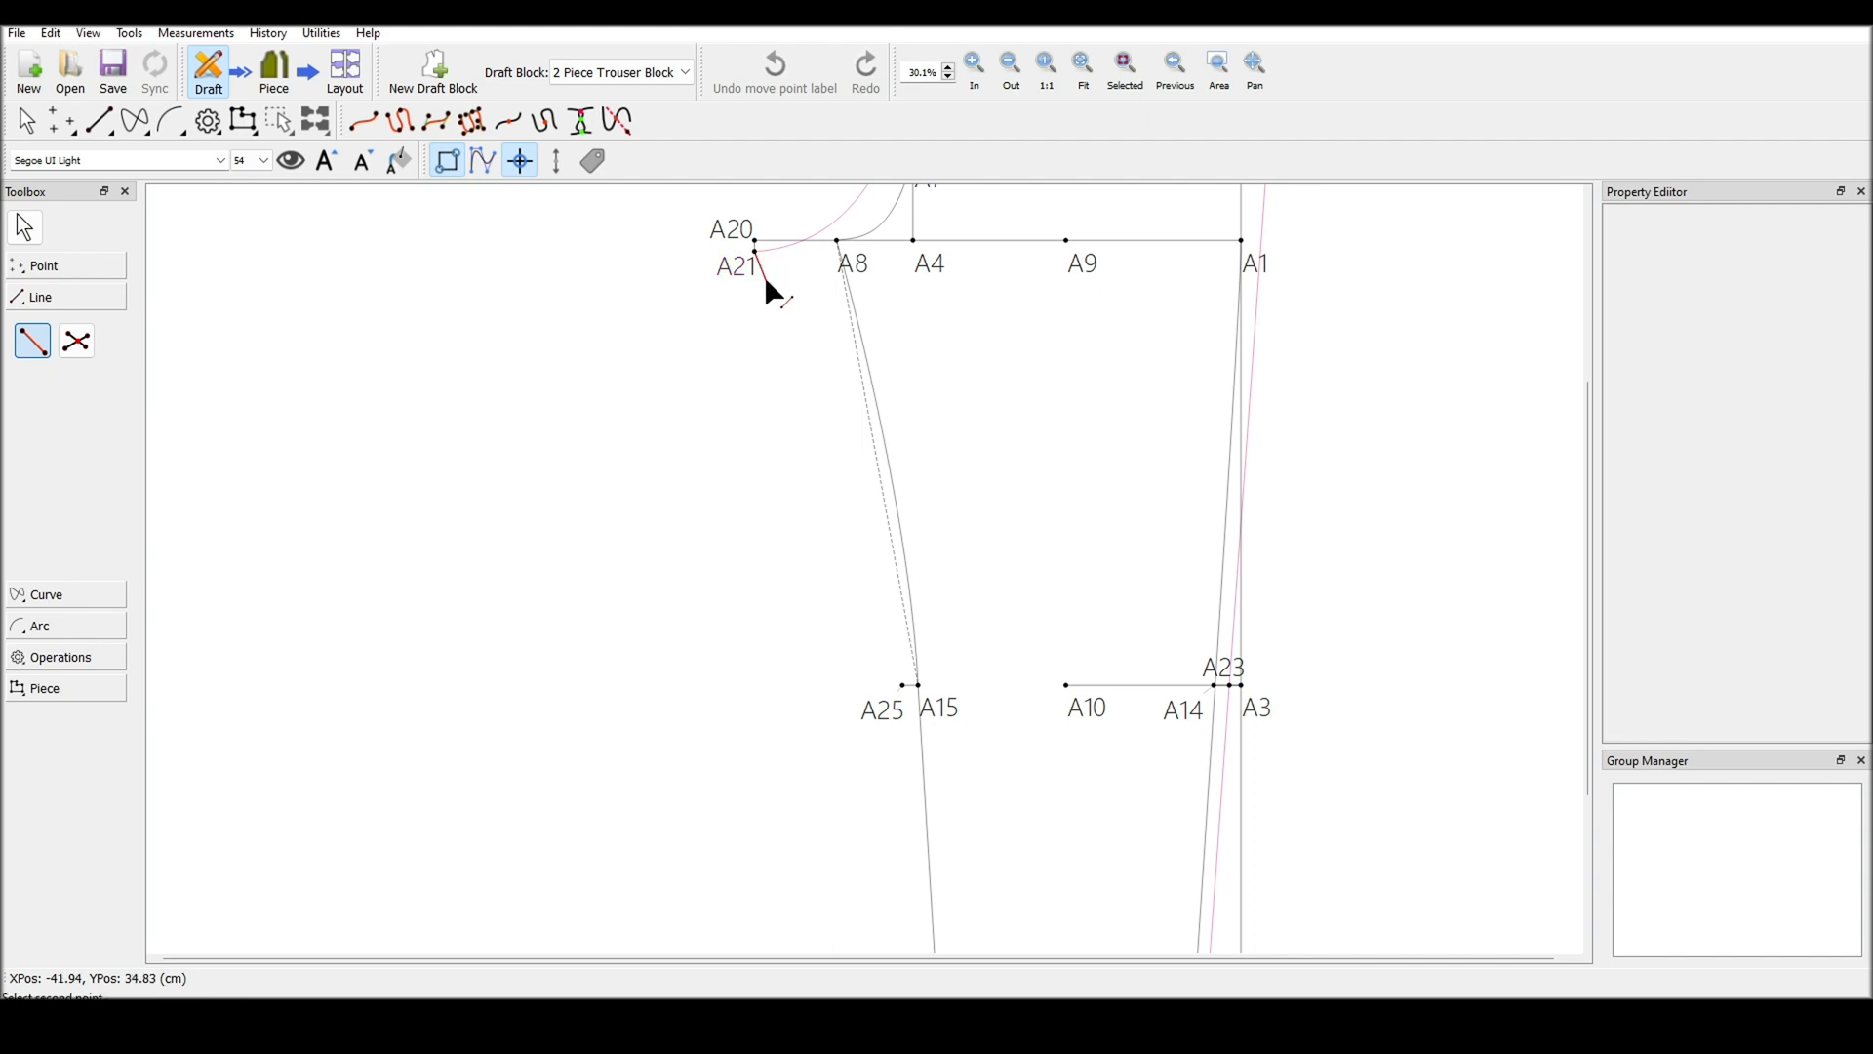
pyautogui.click(906, 686)
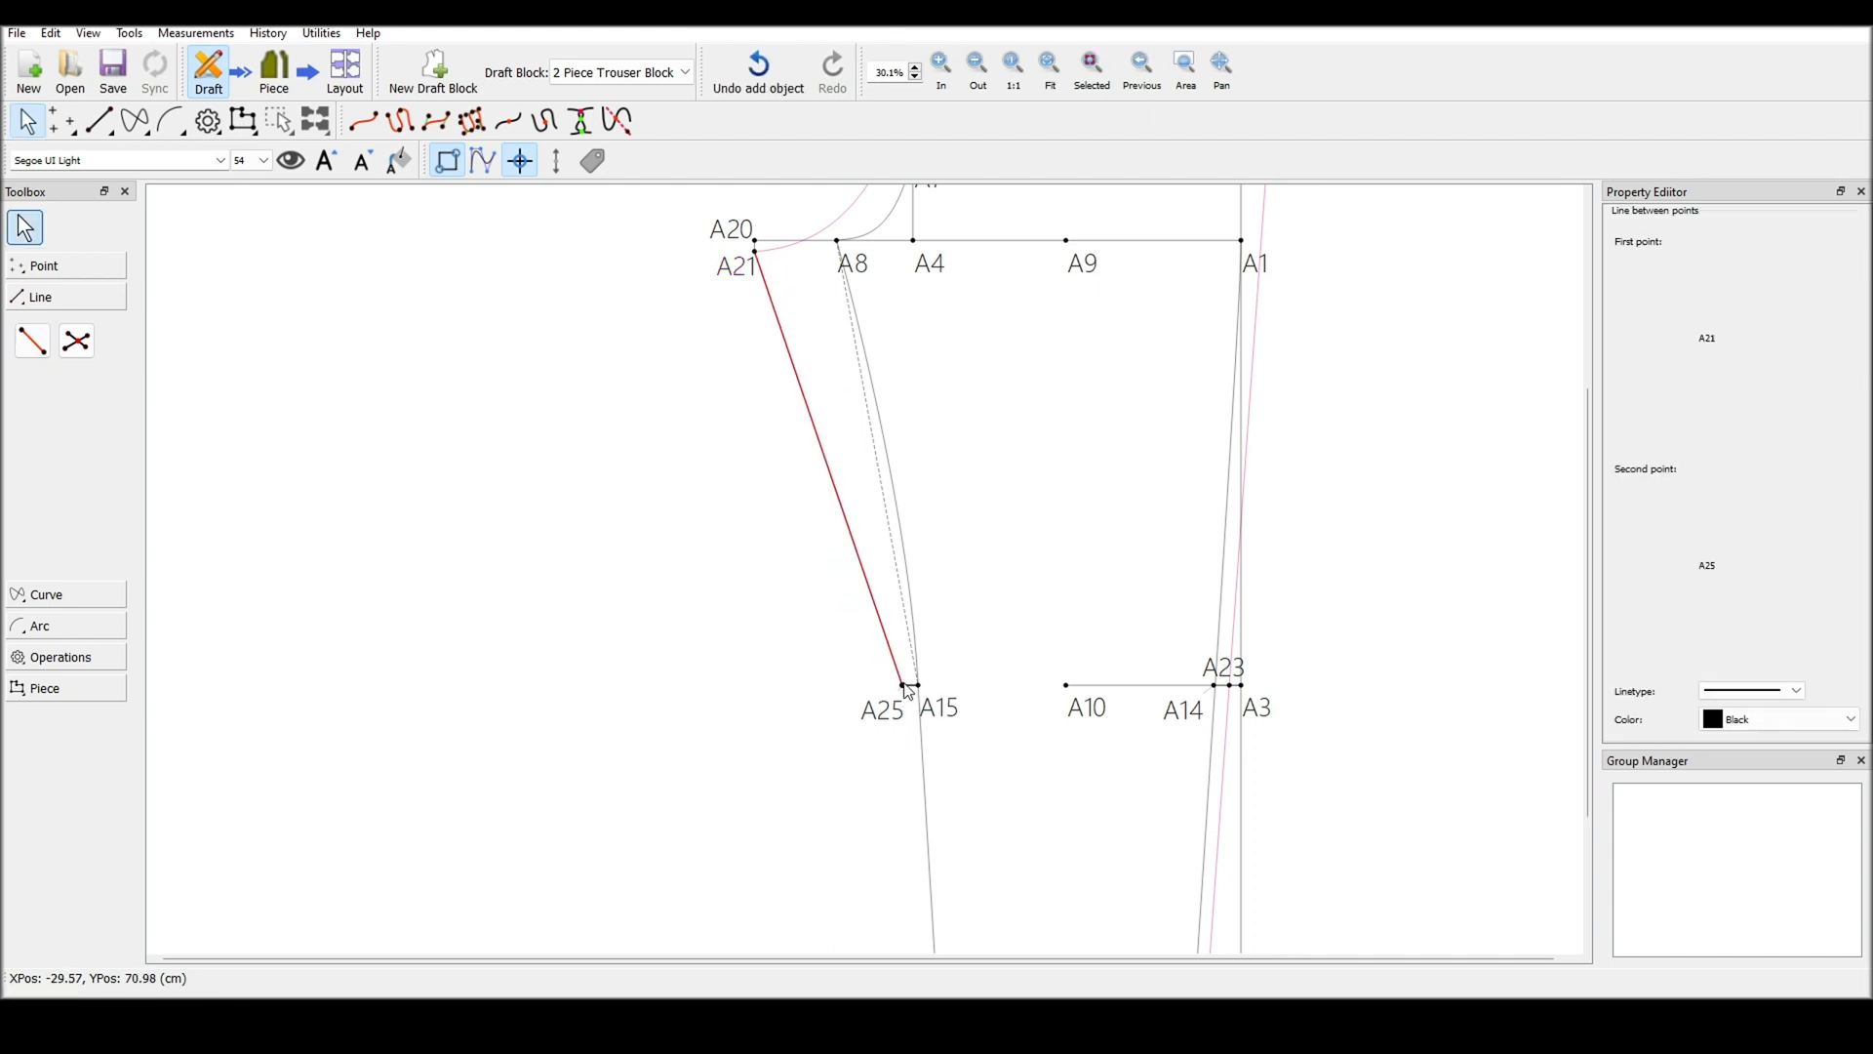
pyautogui.click(1750, 691)
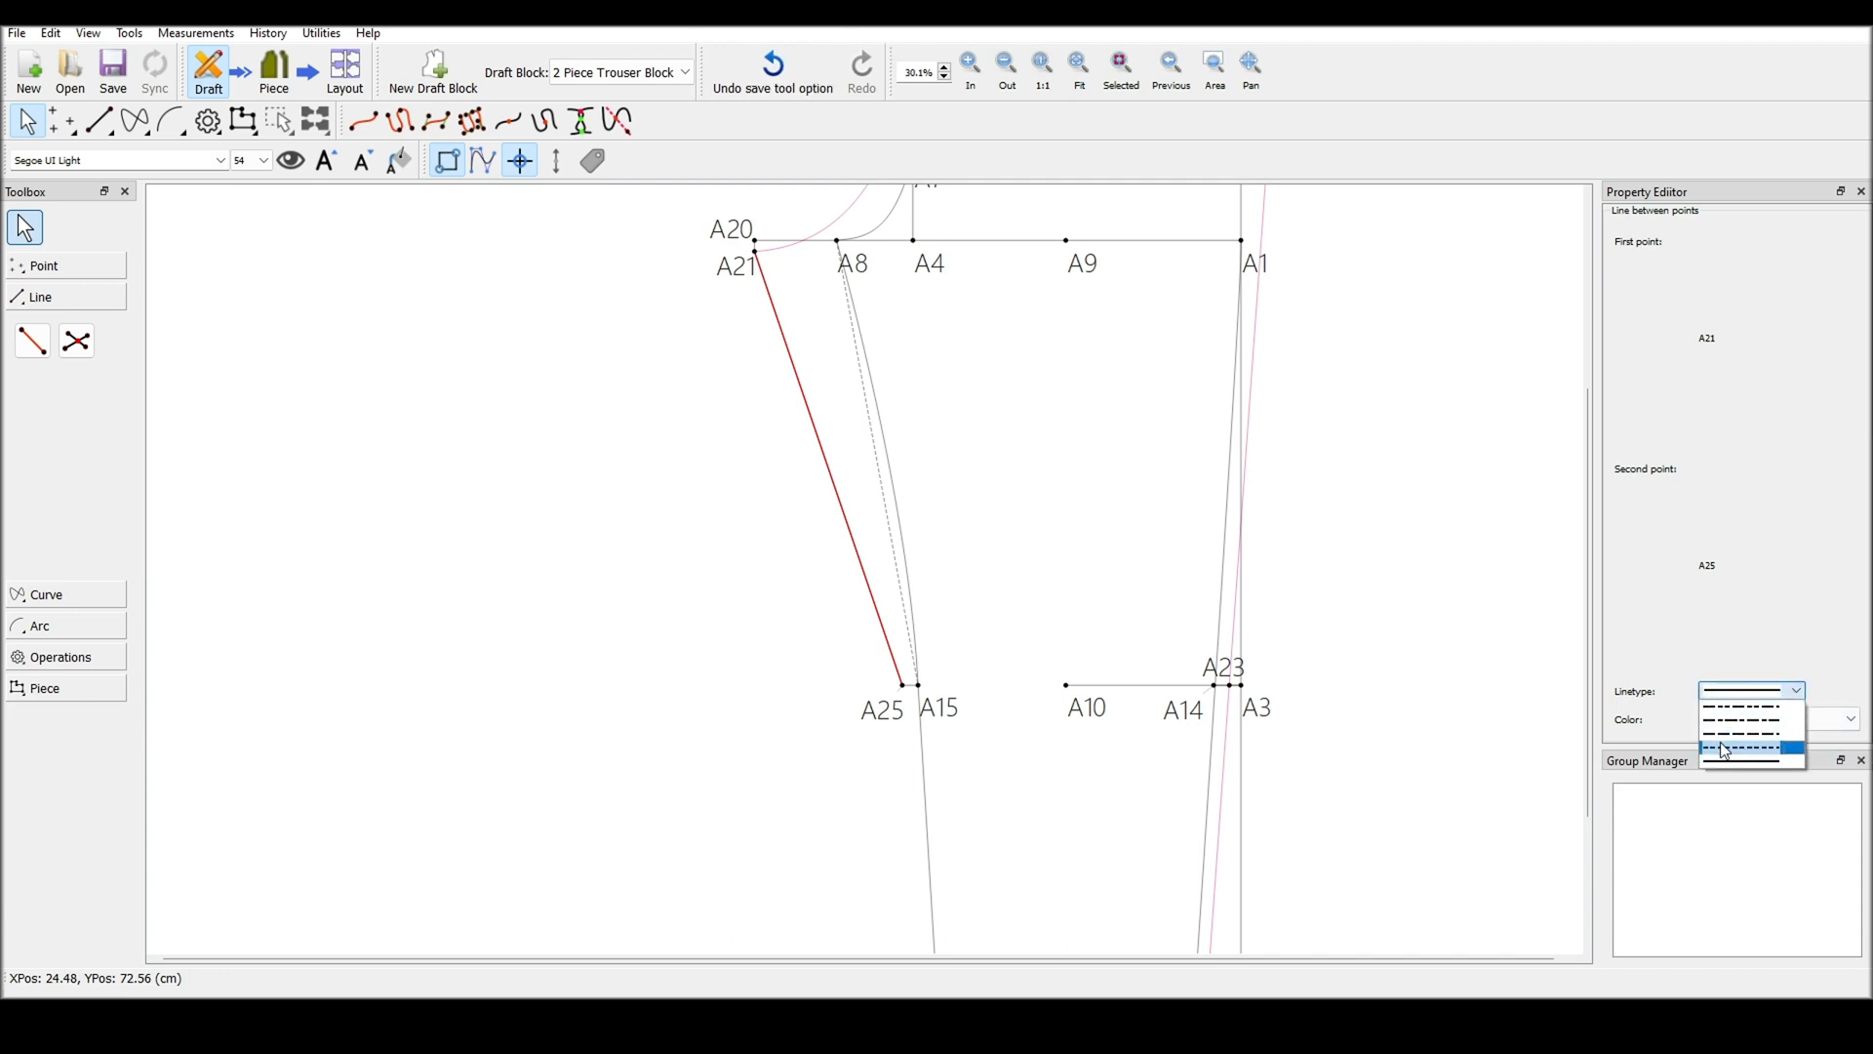
pyautogui.click(1725, 748)
pyautogui.click(1493, 758)
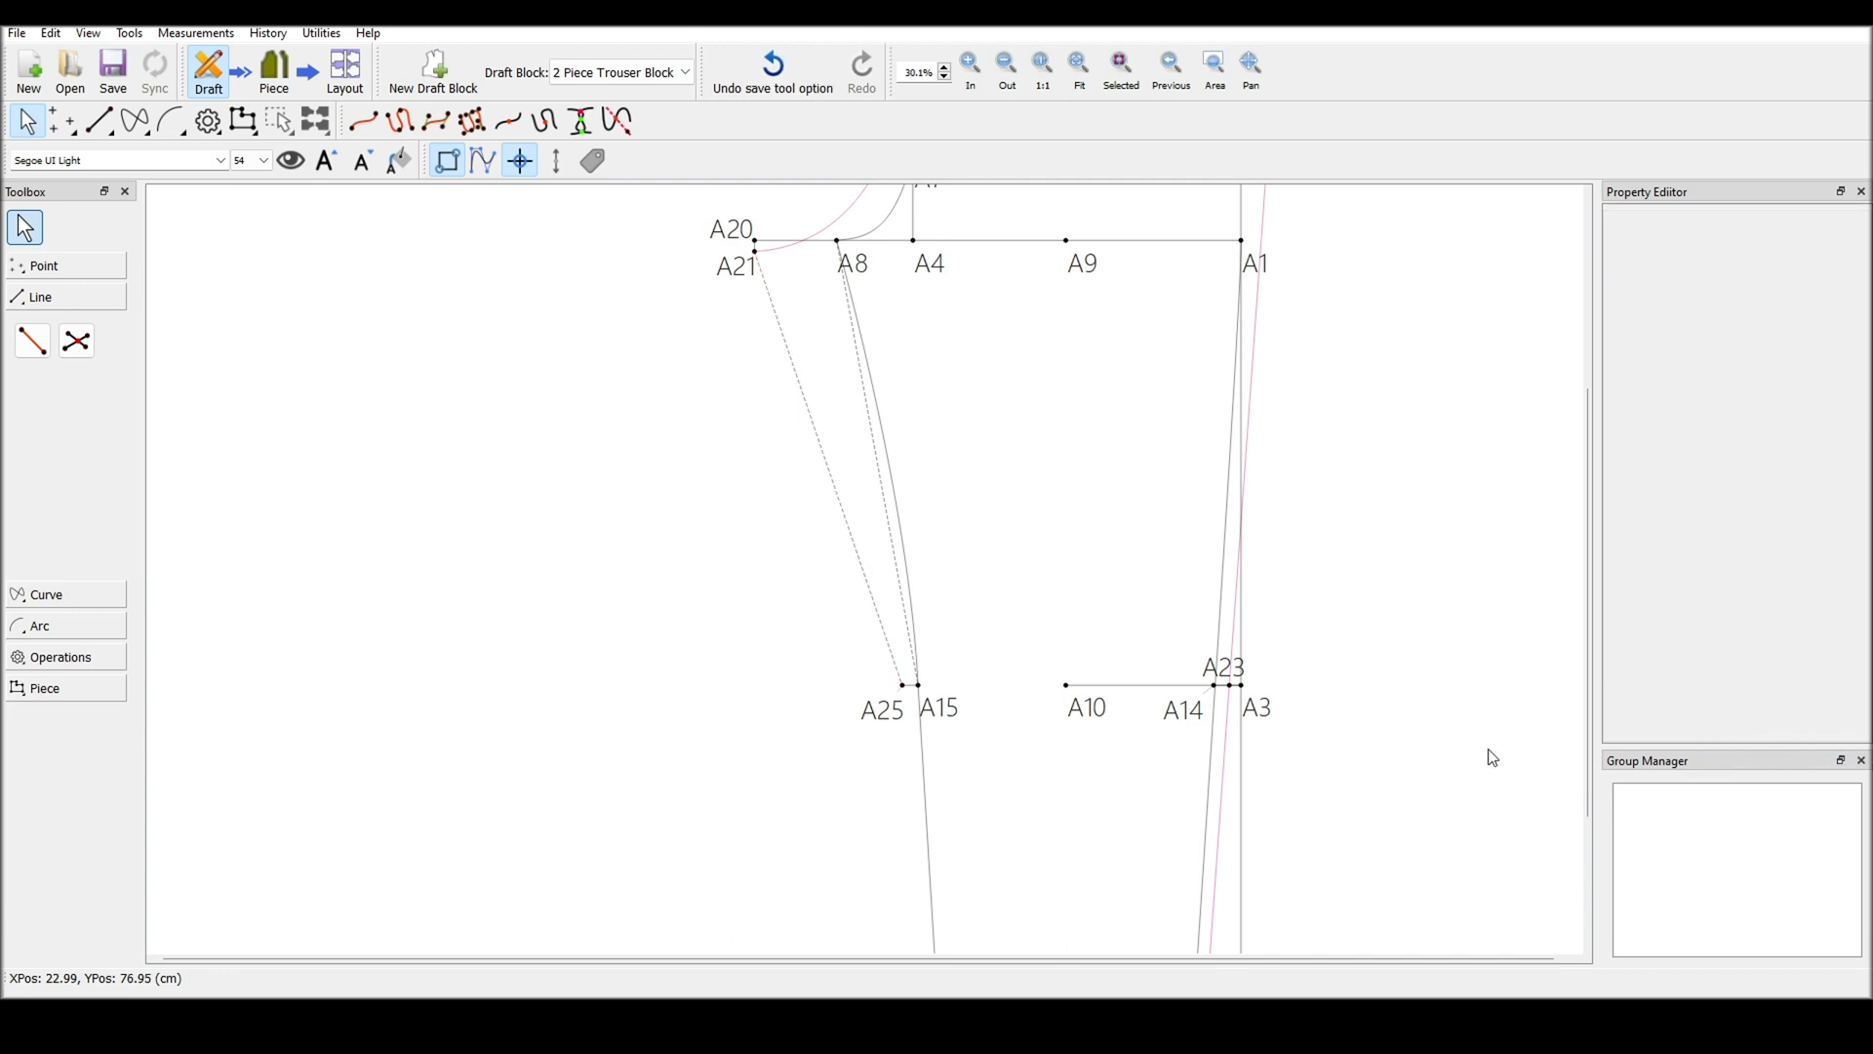
# Add a midpoint on the line from A21 to A25, using the length formula CurrentLength/2
pyautogui.click(92, 269)
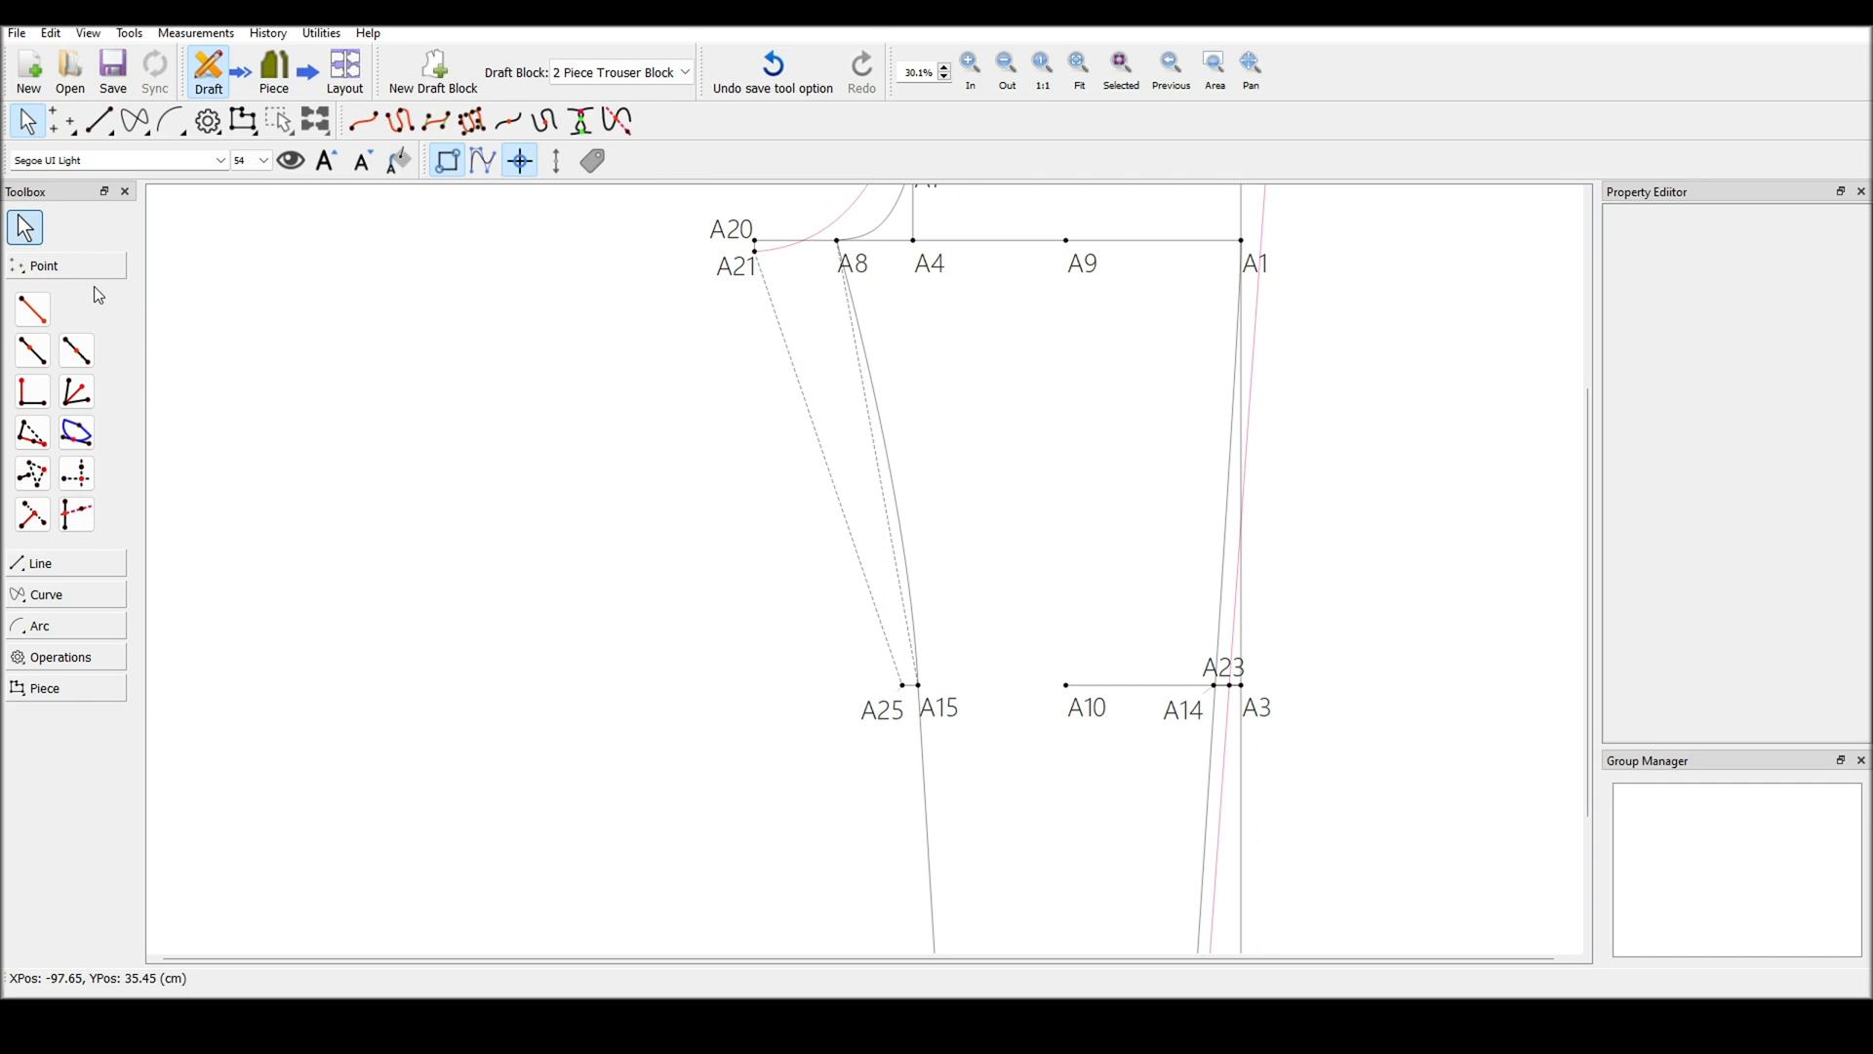
pyautogui.click(77, 362)
pyautogui.click(747, 258)
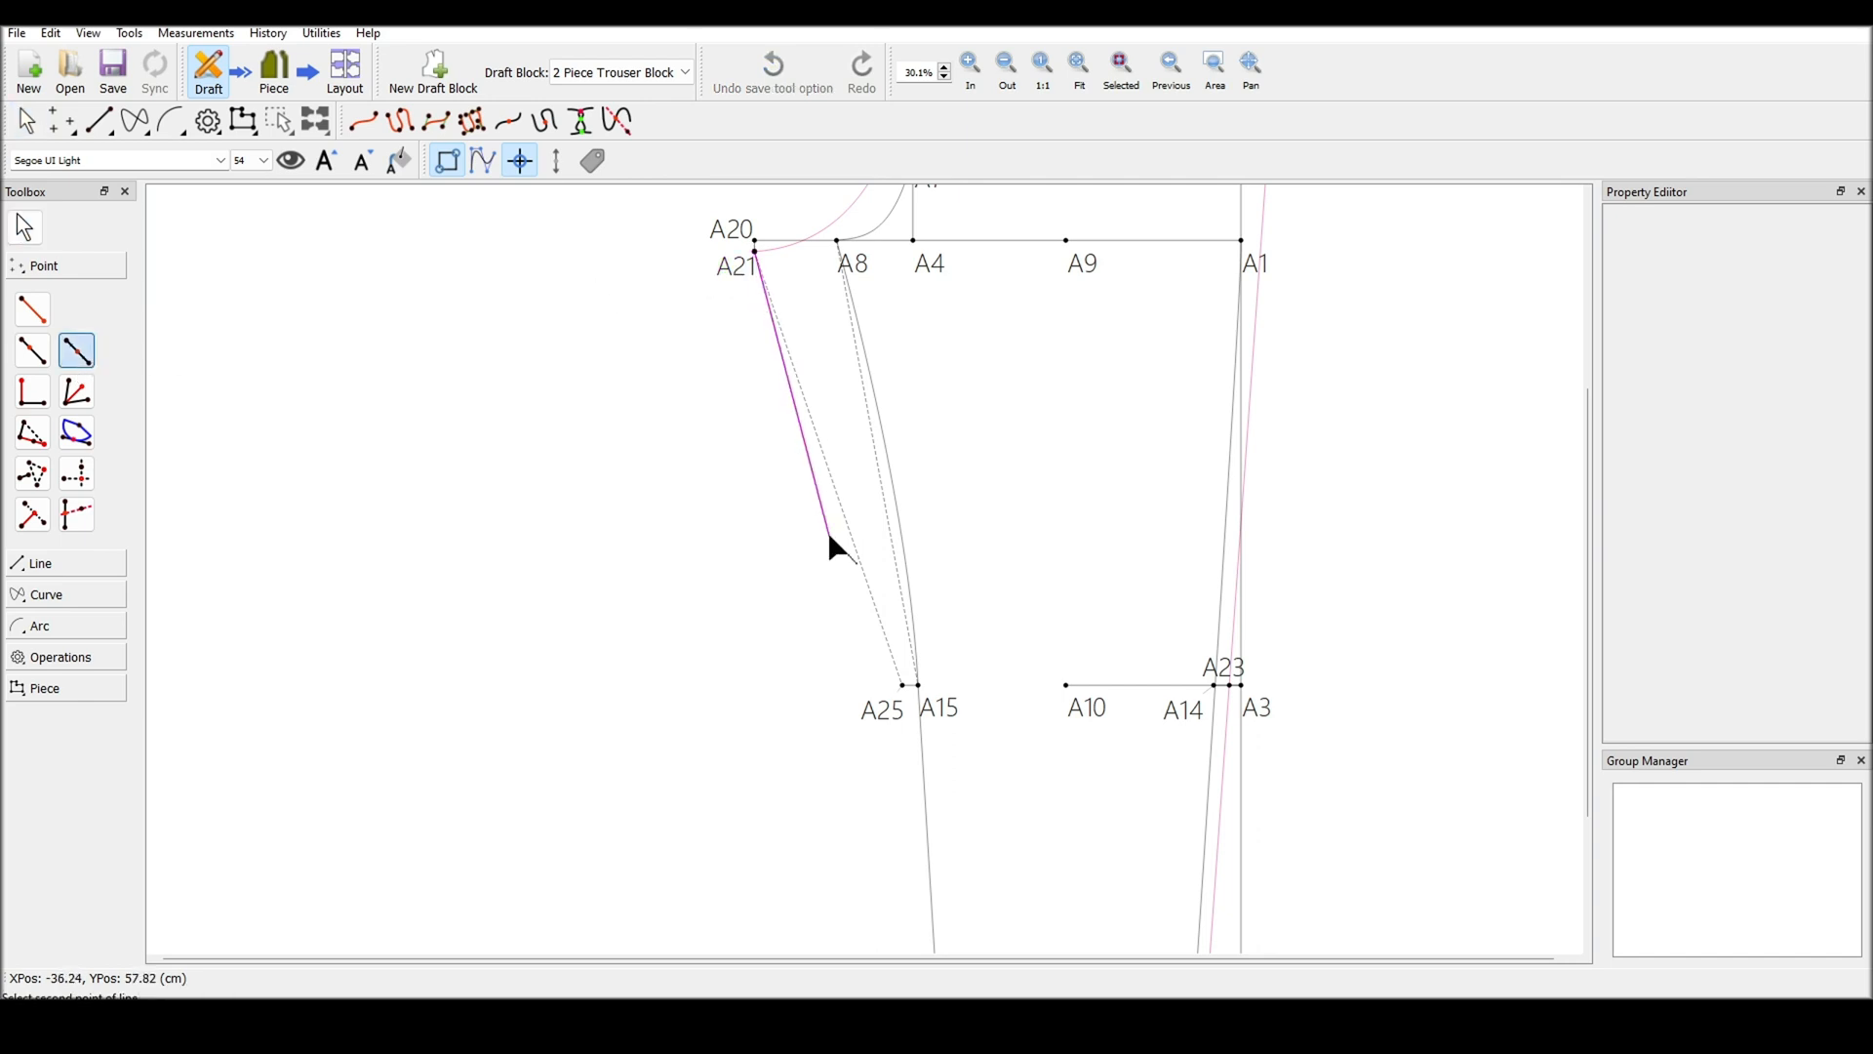
pyautogui.click(892, 703)
pyautogui.click(943, 632)
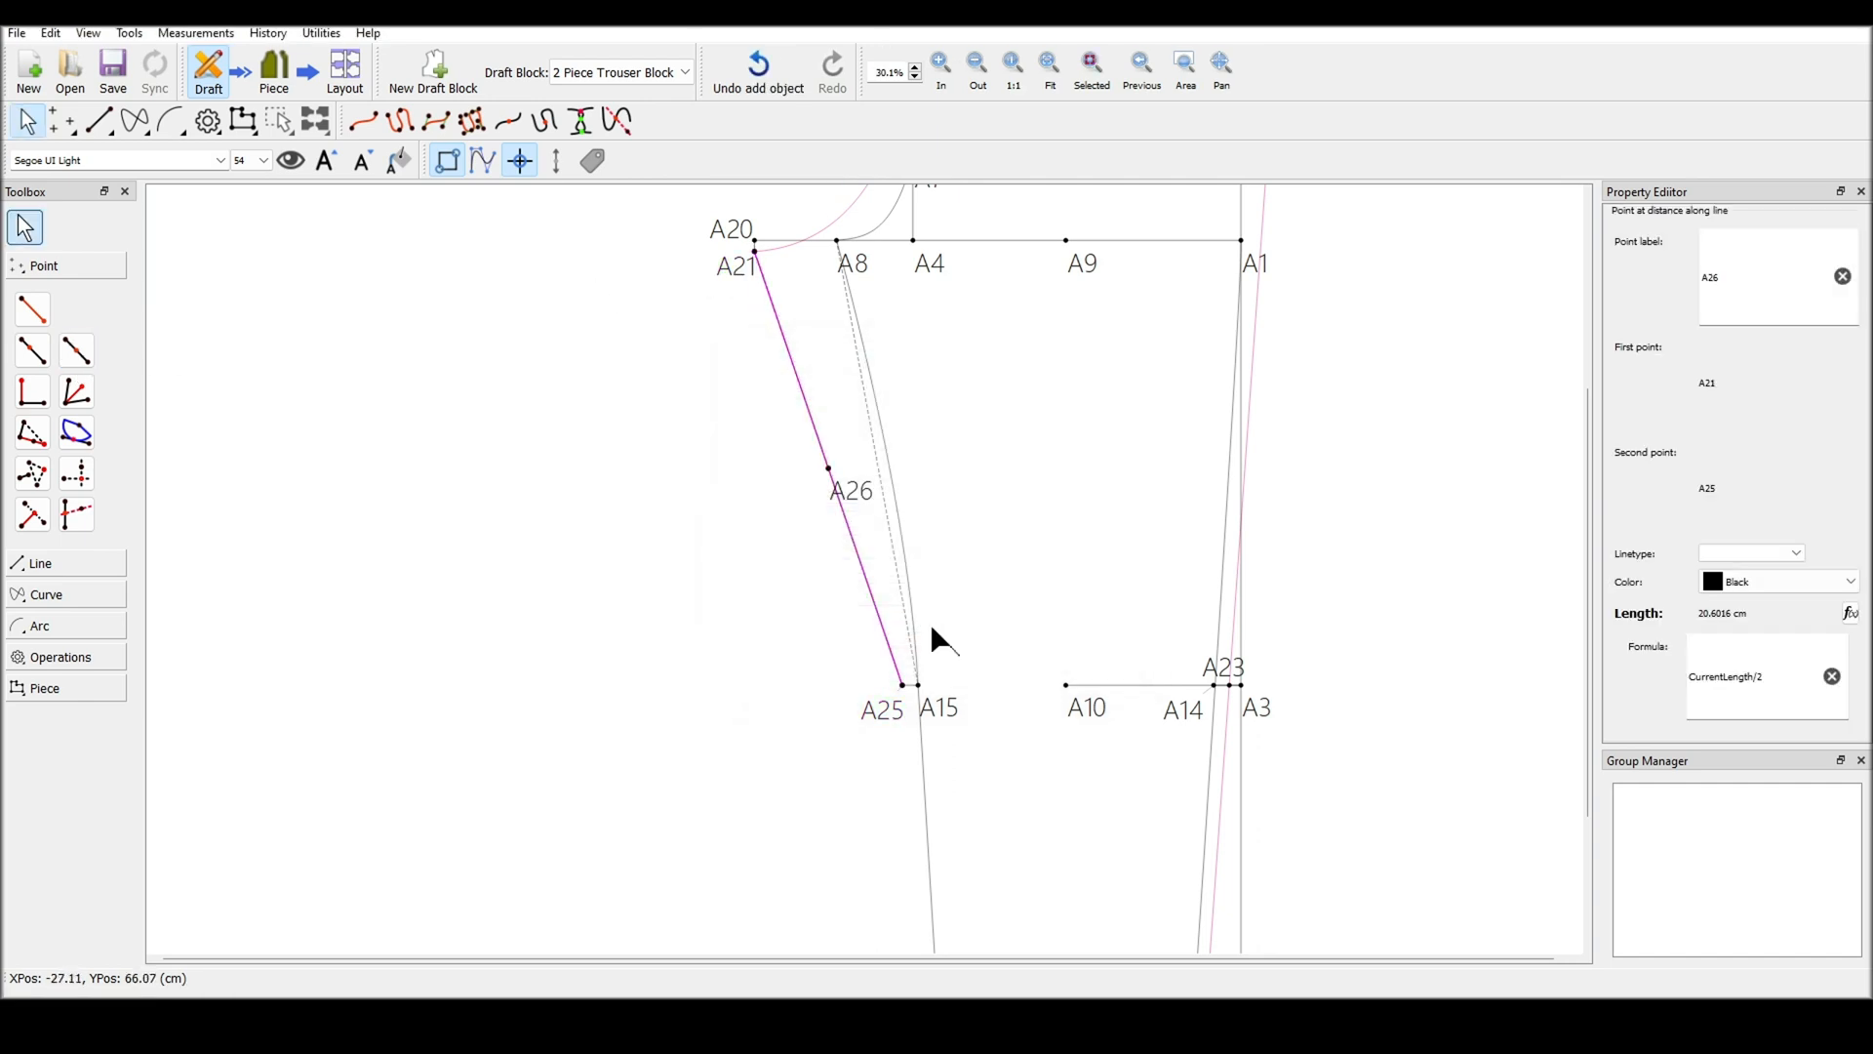
pyautogui.click(677, 581)
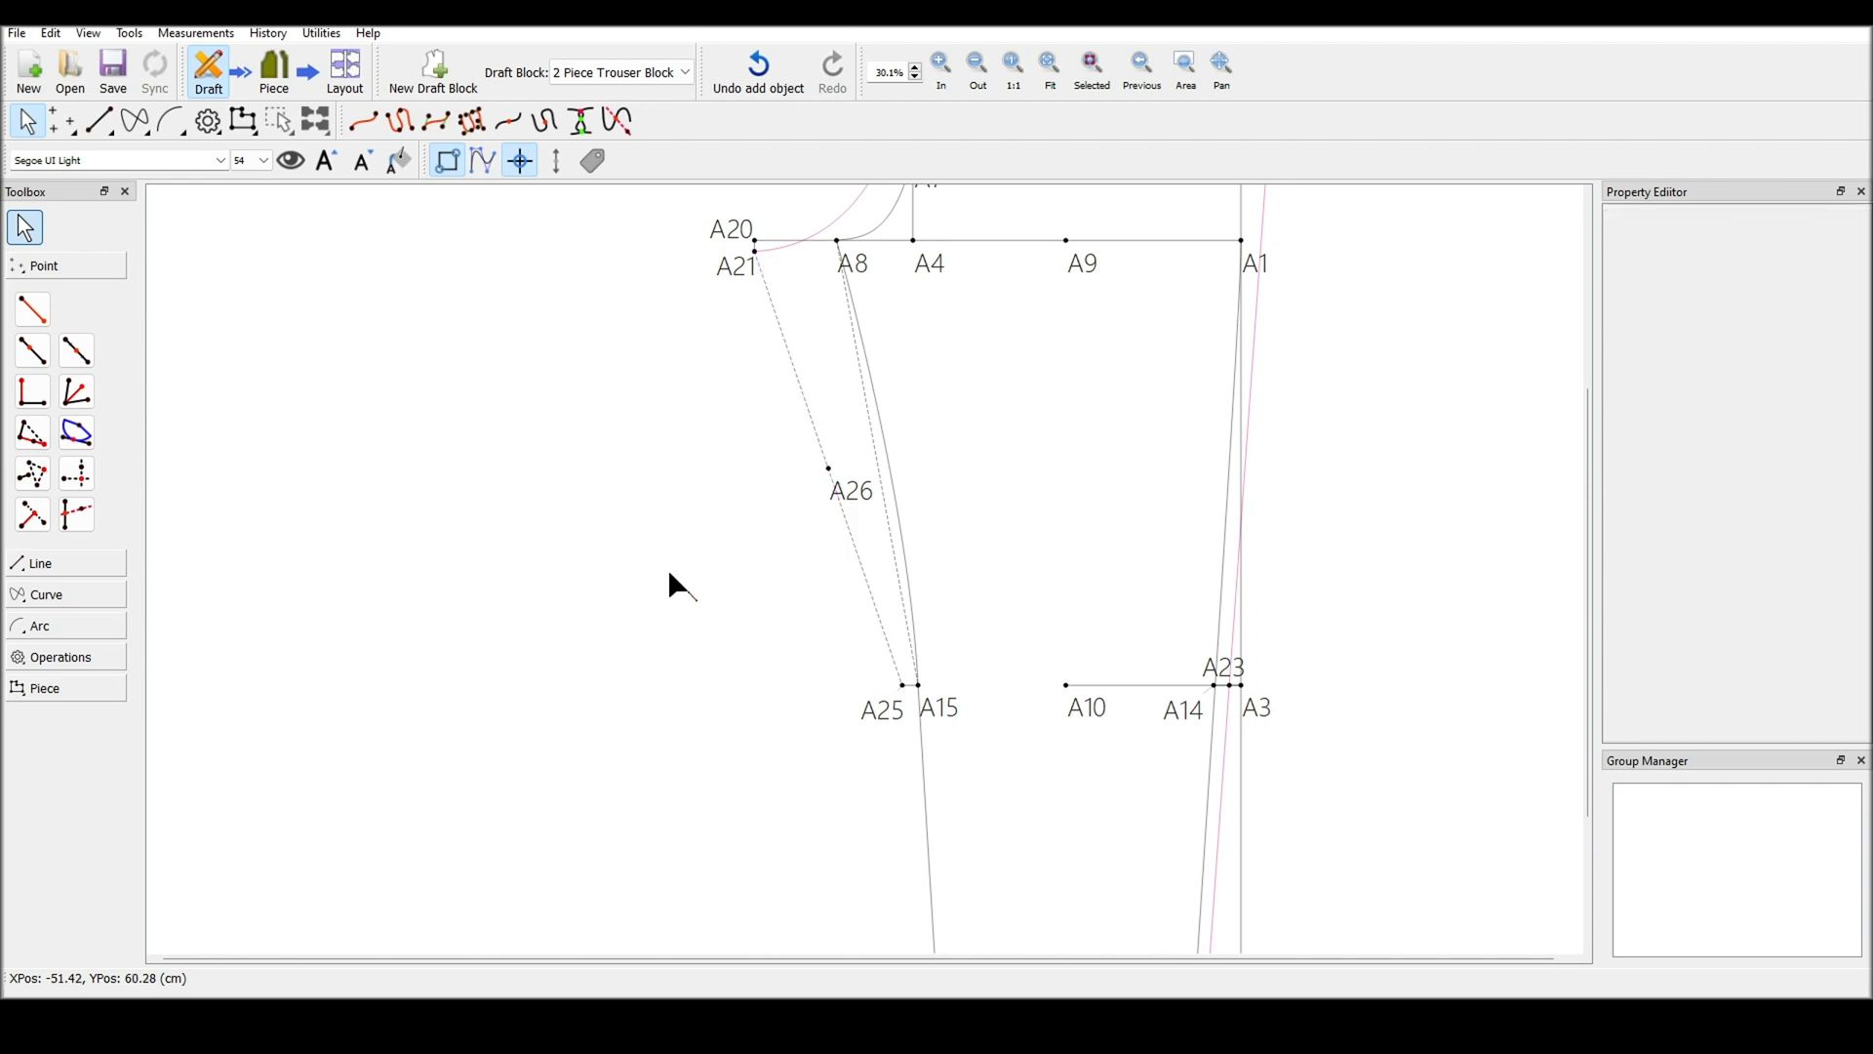
# Add a point 2 cm from A26 at an angle of 16.2557°, inside the leg, with a dash-dot linetype
pyautogui.click(33, 309)
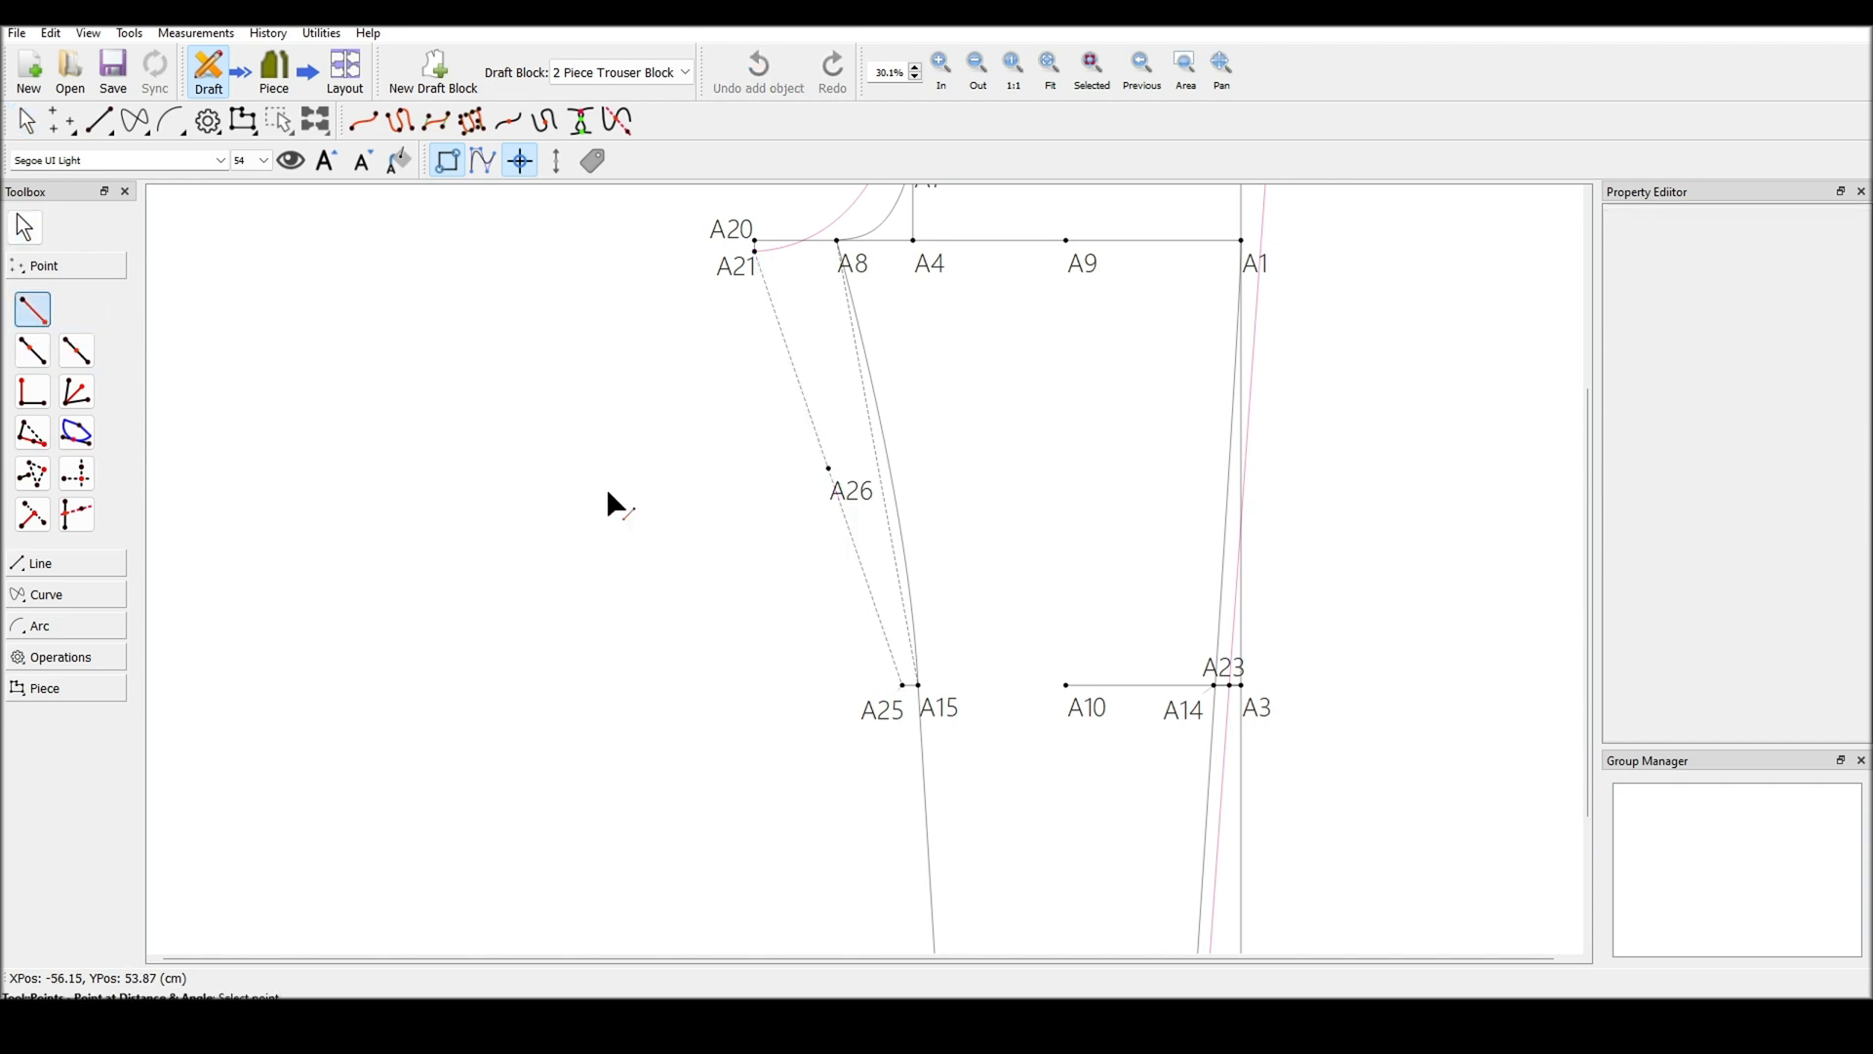
pyautogui.click(829, 467)
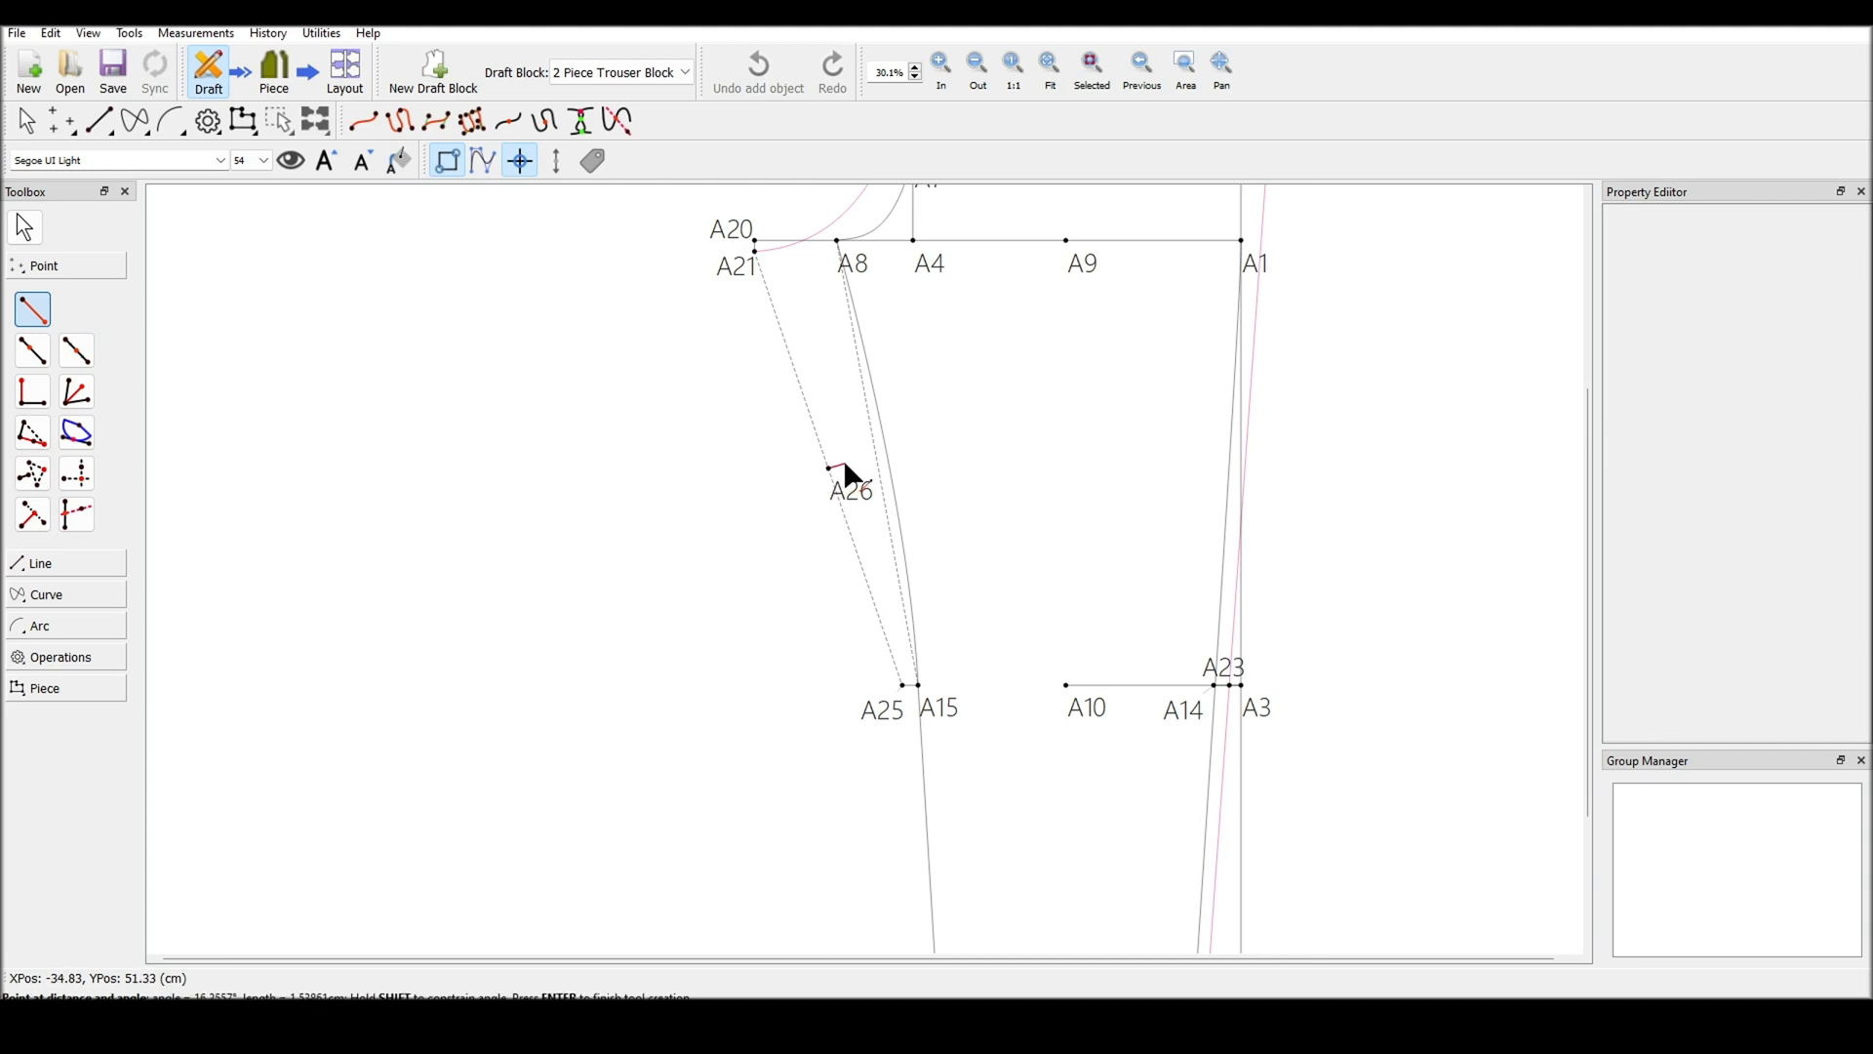
pyautogui.click(845, 465)
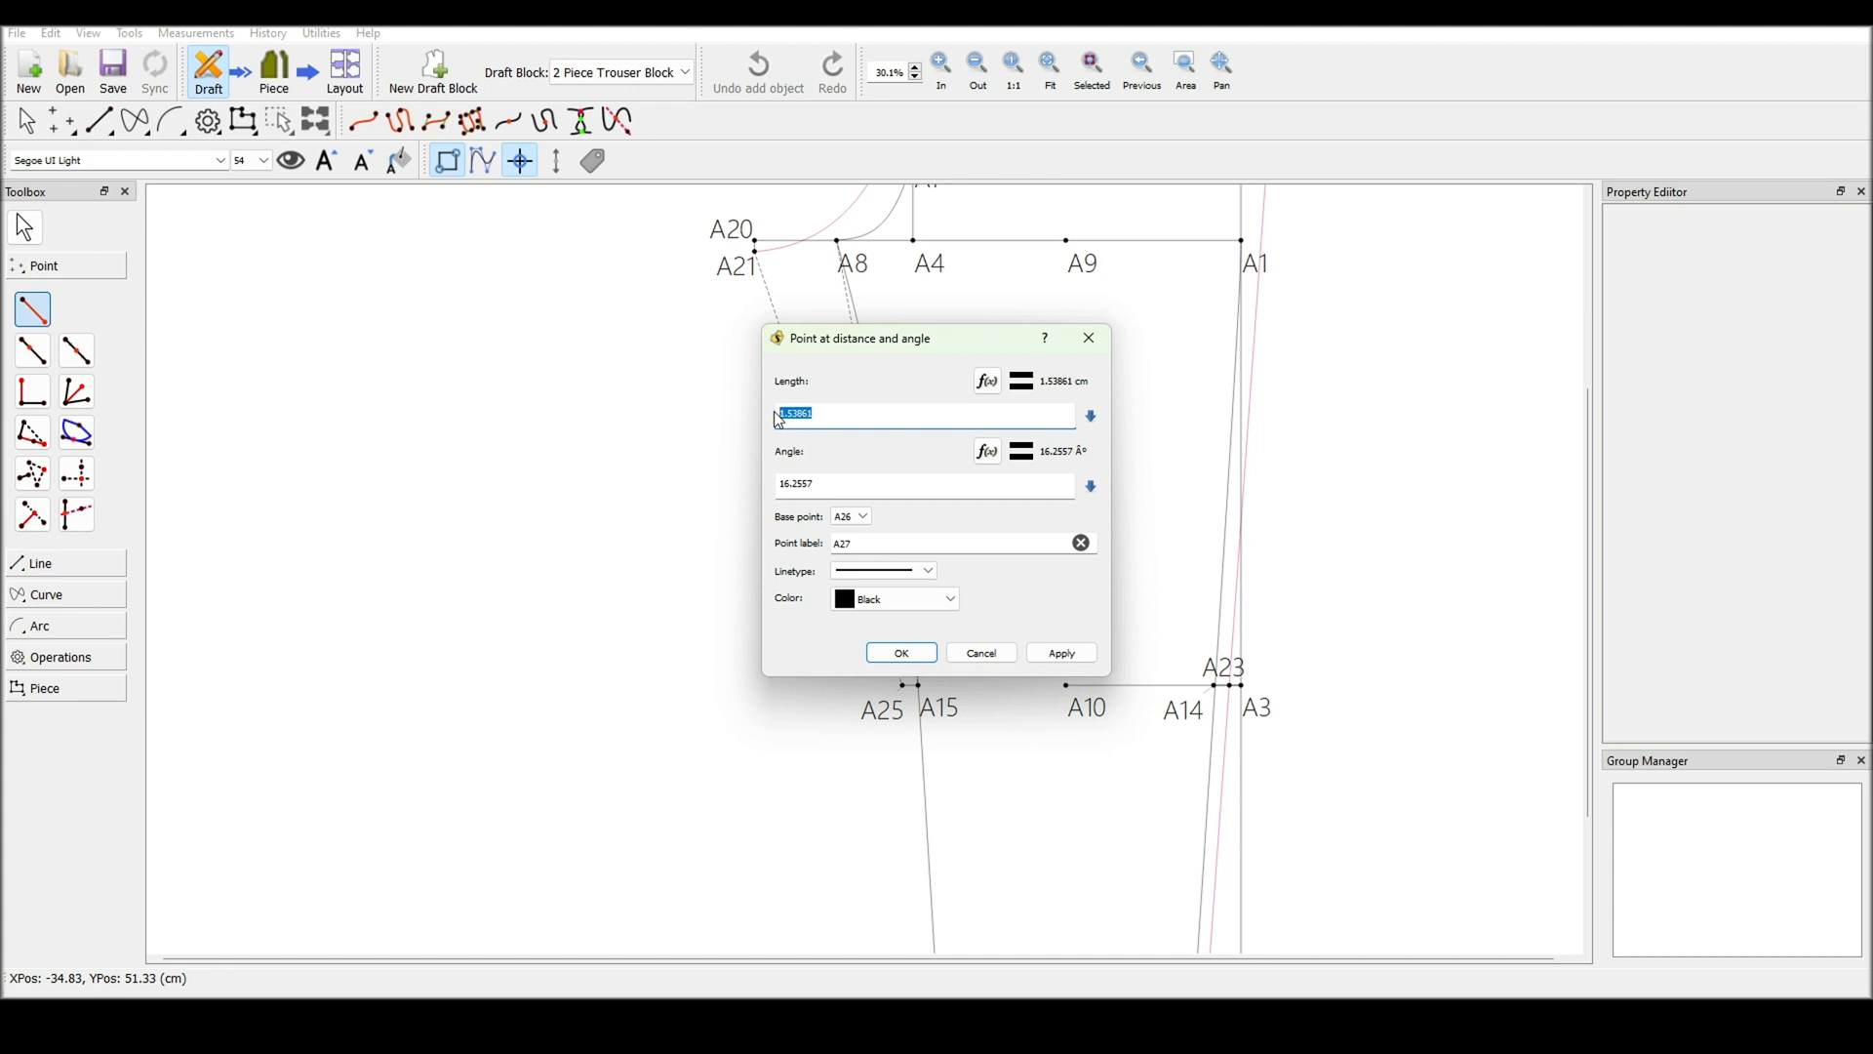
pyautogui.write('2')
pyautogui.click(892, 572)
pyautogui.click(898, 623)
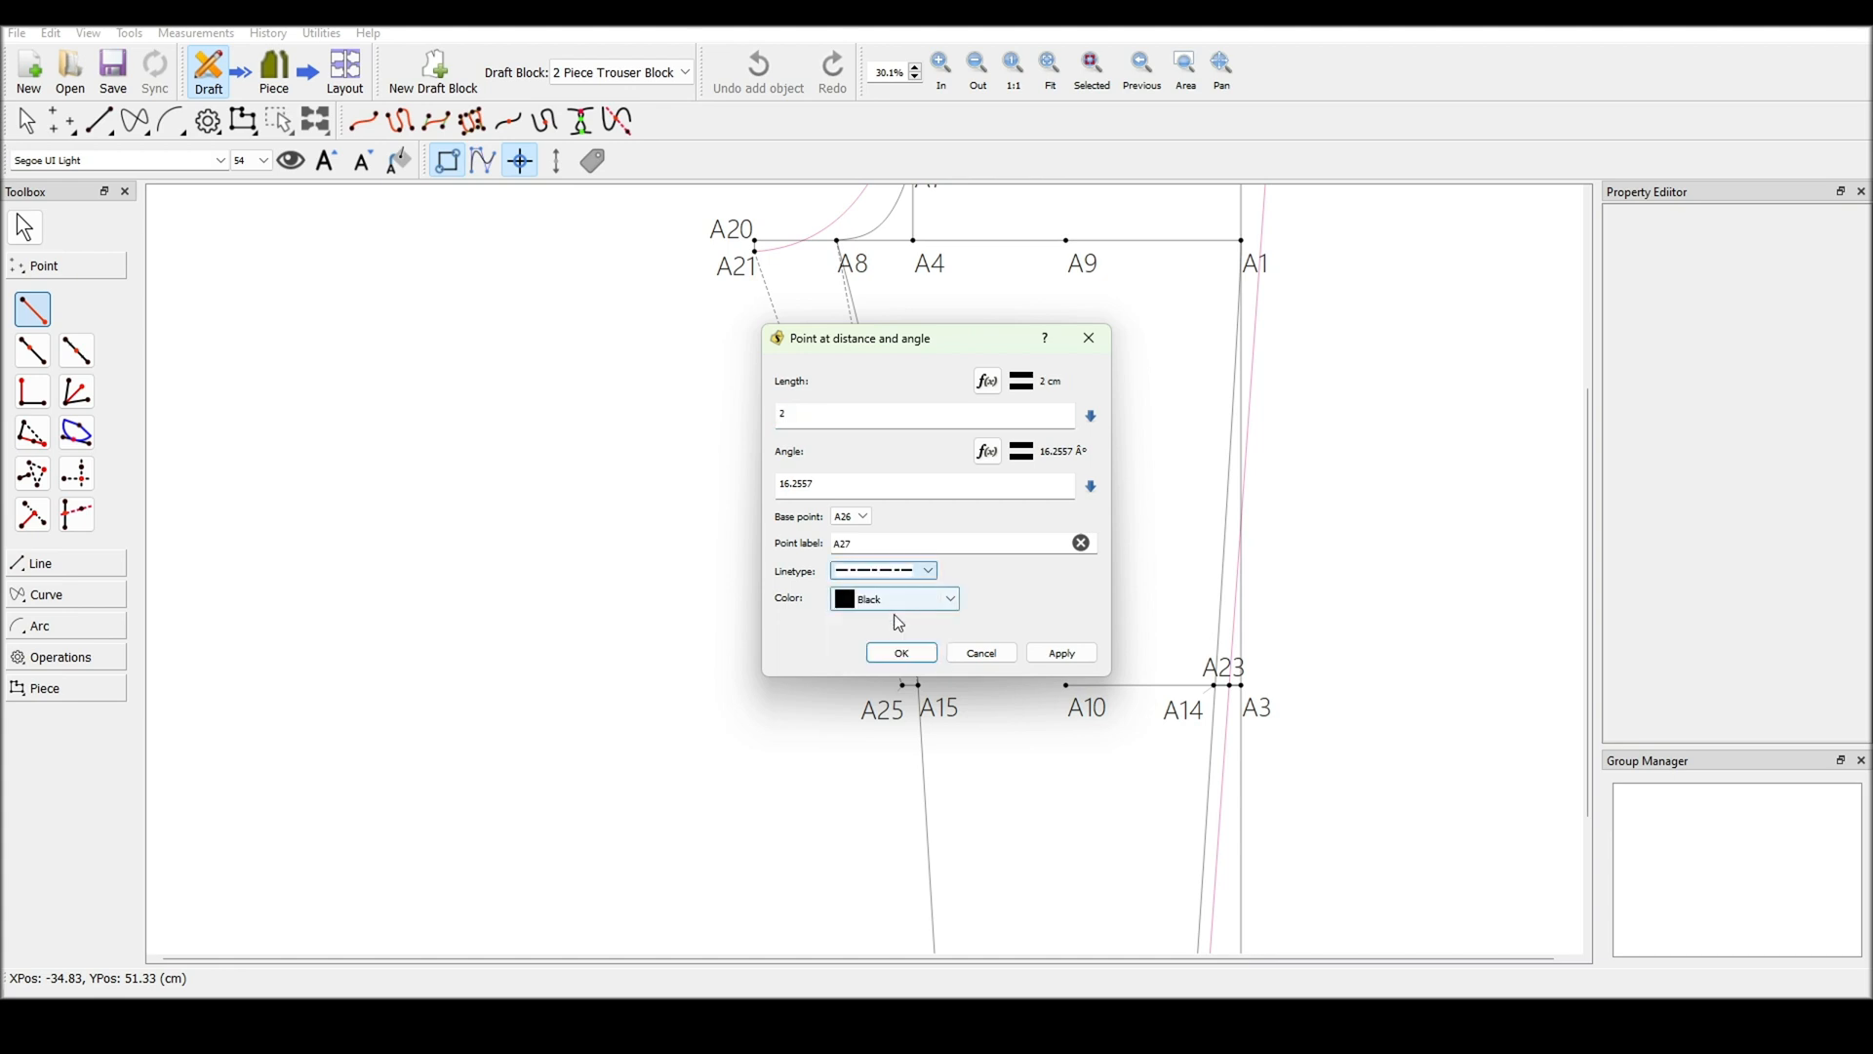
pyautogui.click(902, 652)
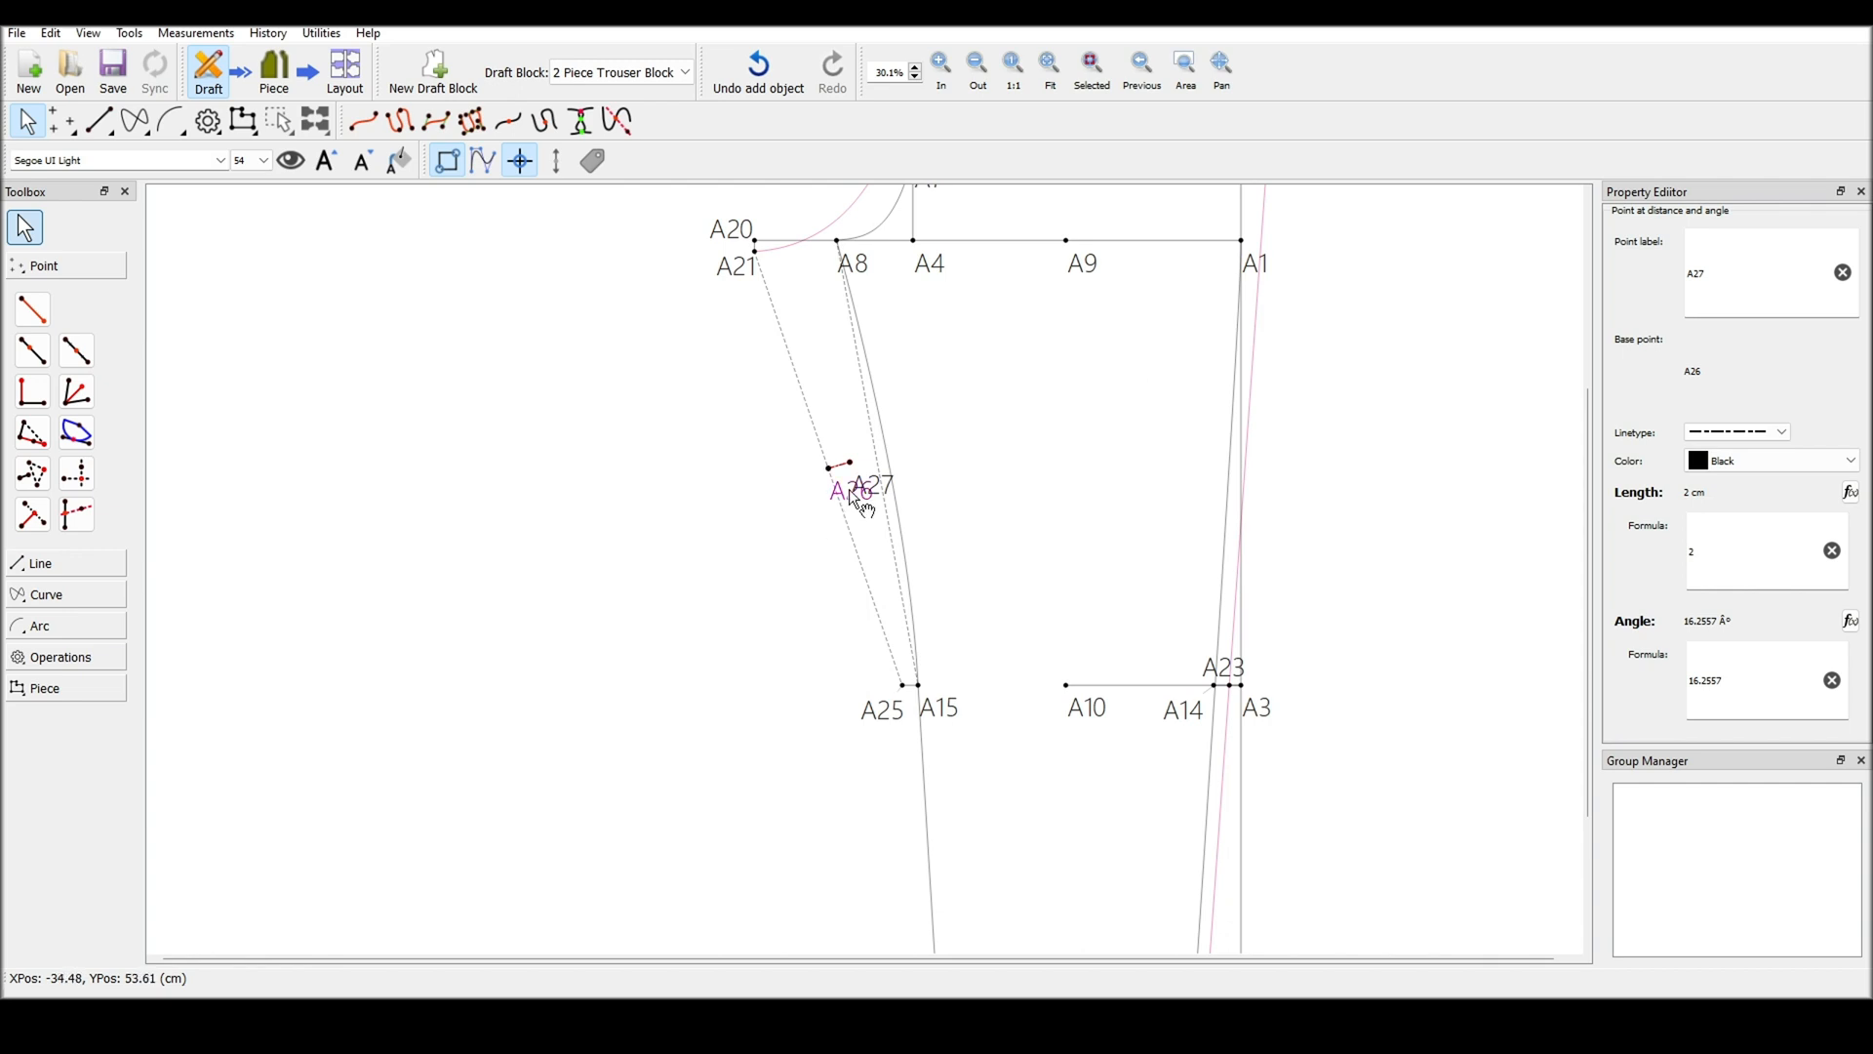
# Move the A26 and A27 labels clear of each other and reduce the point label font size to 48
pyautogui.moveTo(861, 500)
pyautogui.mouseDown()
pyautogui.moveTo(810, 505)
pyautogui.moveTo(847, 484)
pyautogui.mouseUp()
pyautogui.click(924, 488)
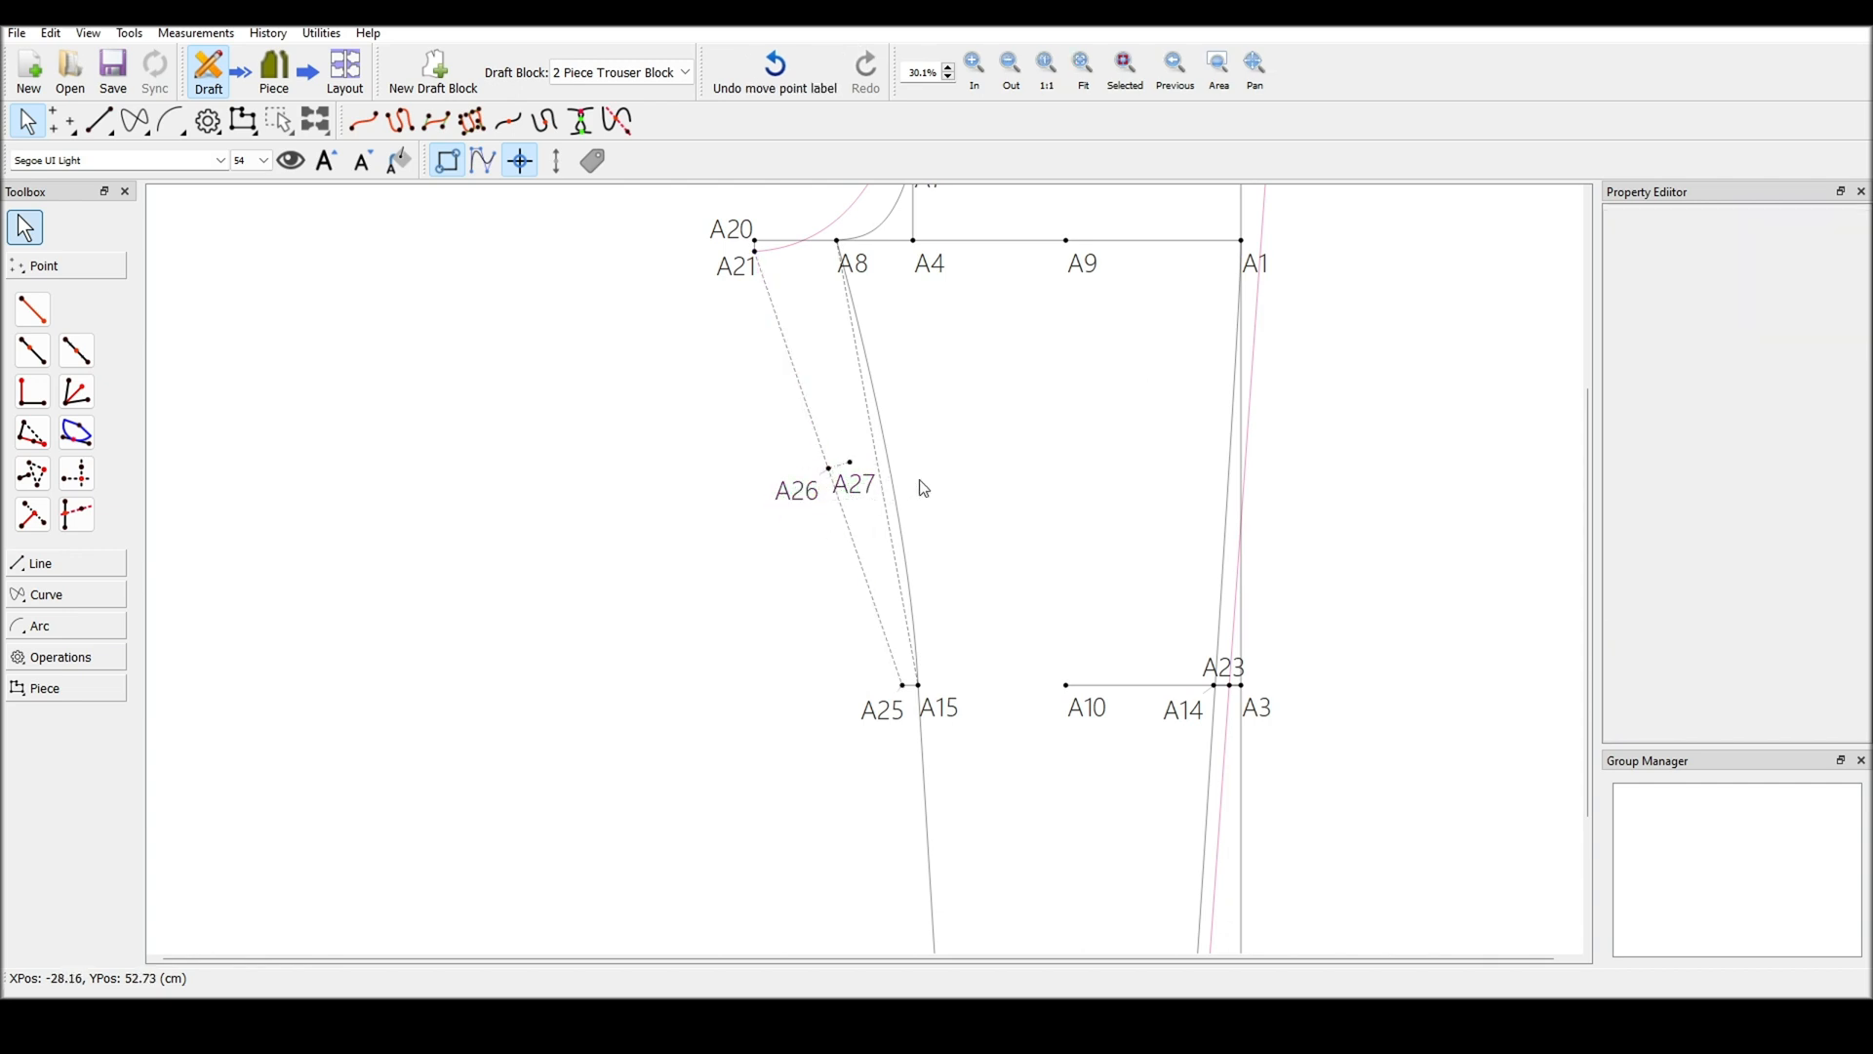
pyautogui.click(364, 161)
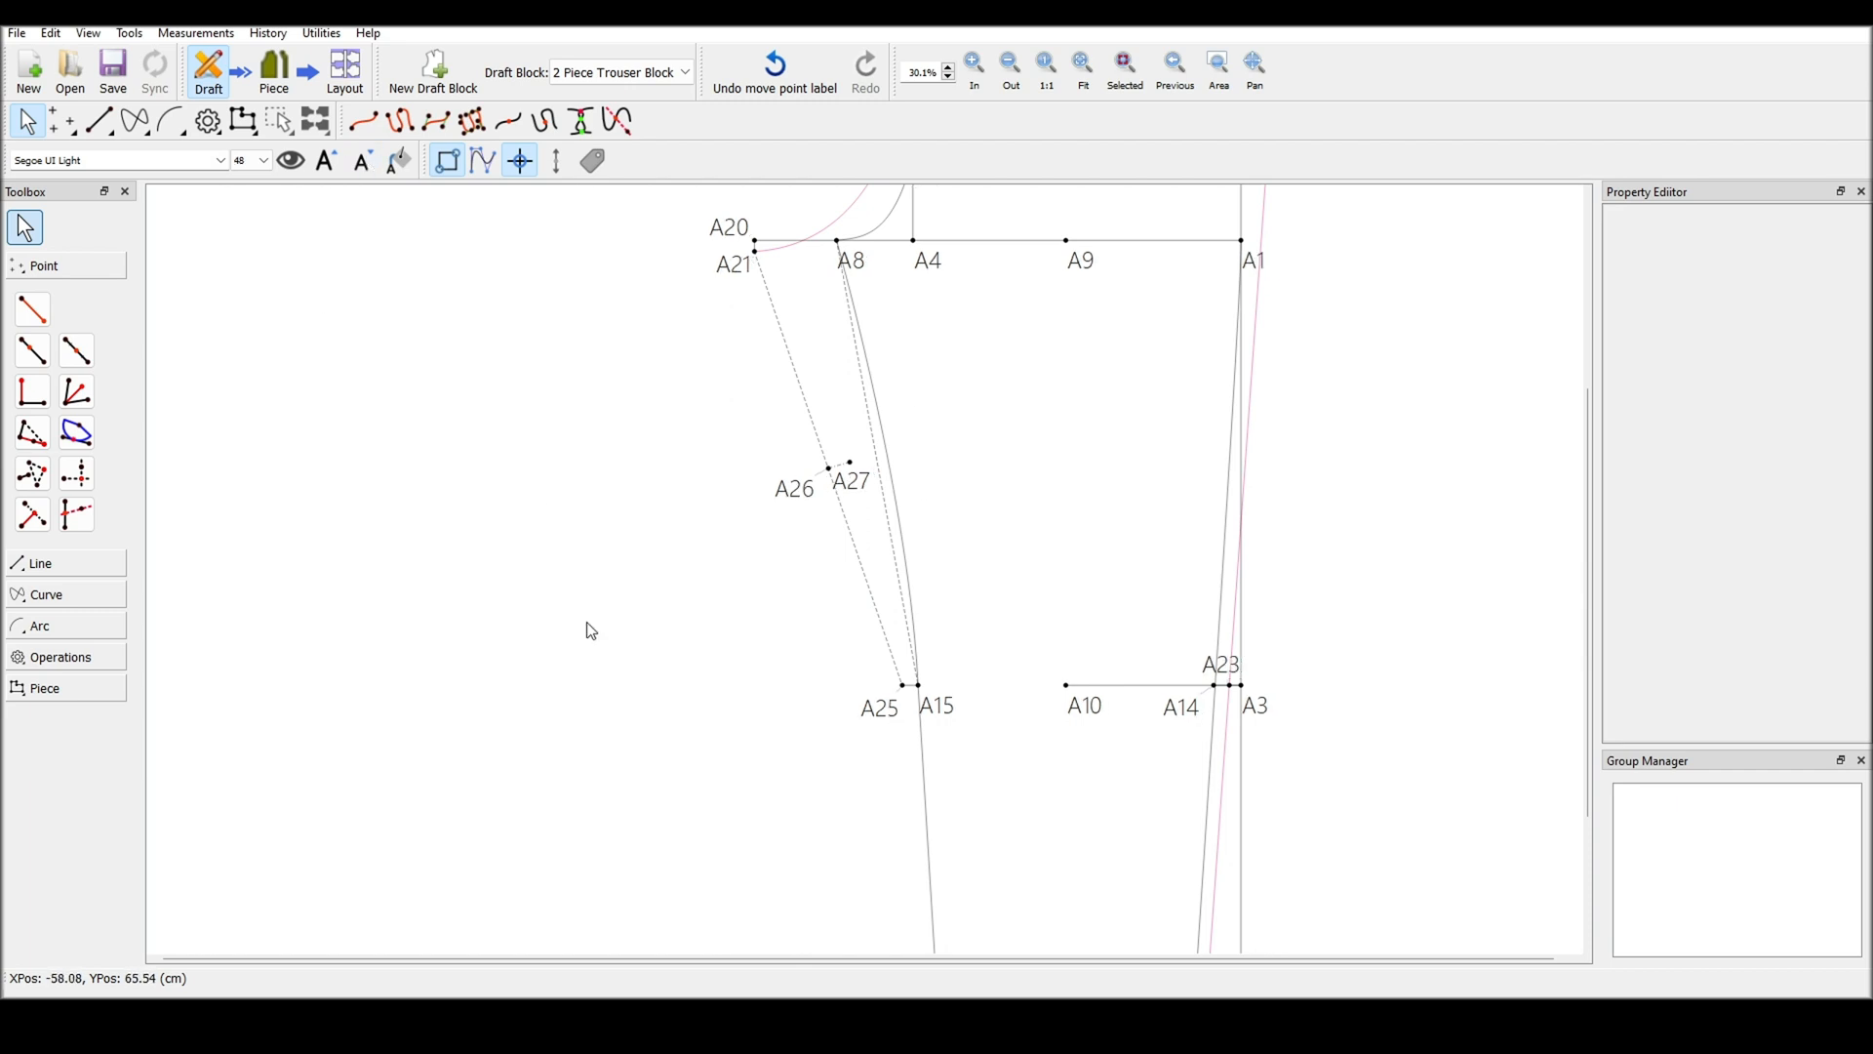
# Draw a straight line from A25 to A24 for the lower back inseam and colour it Deep Pink
pyautogui.scroll(-5, 744, 711)
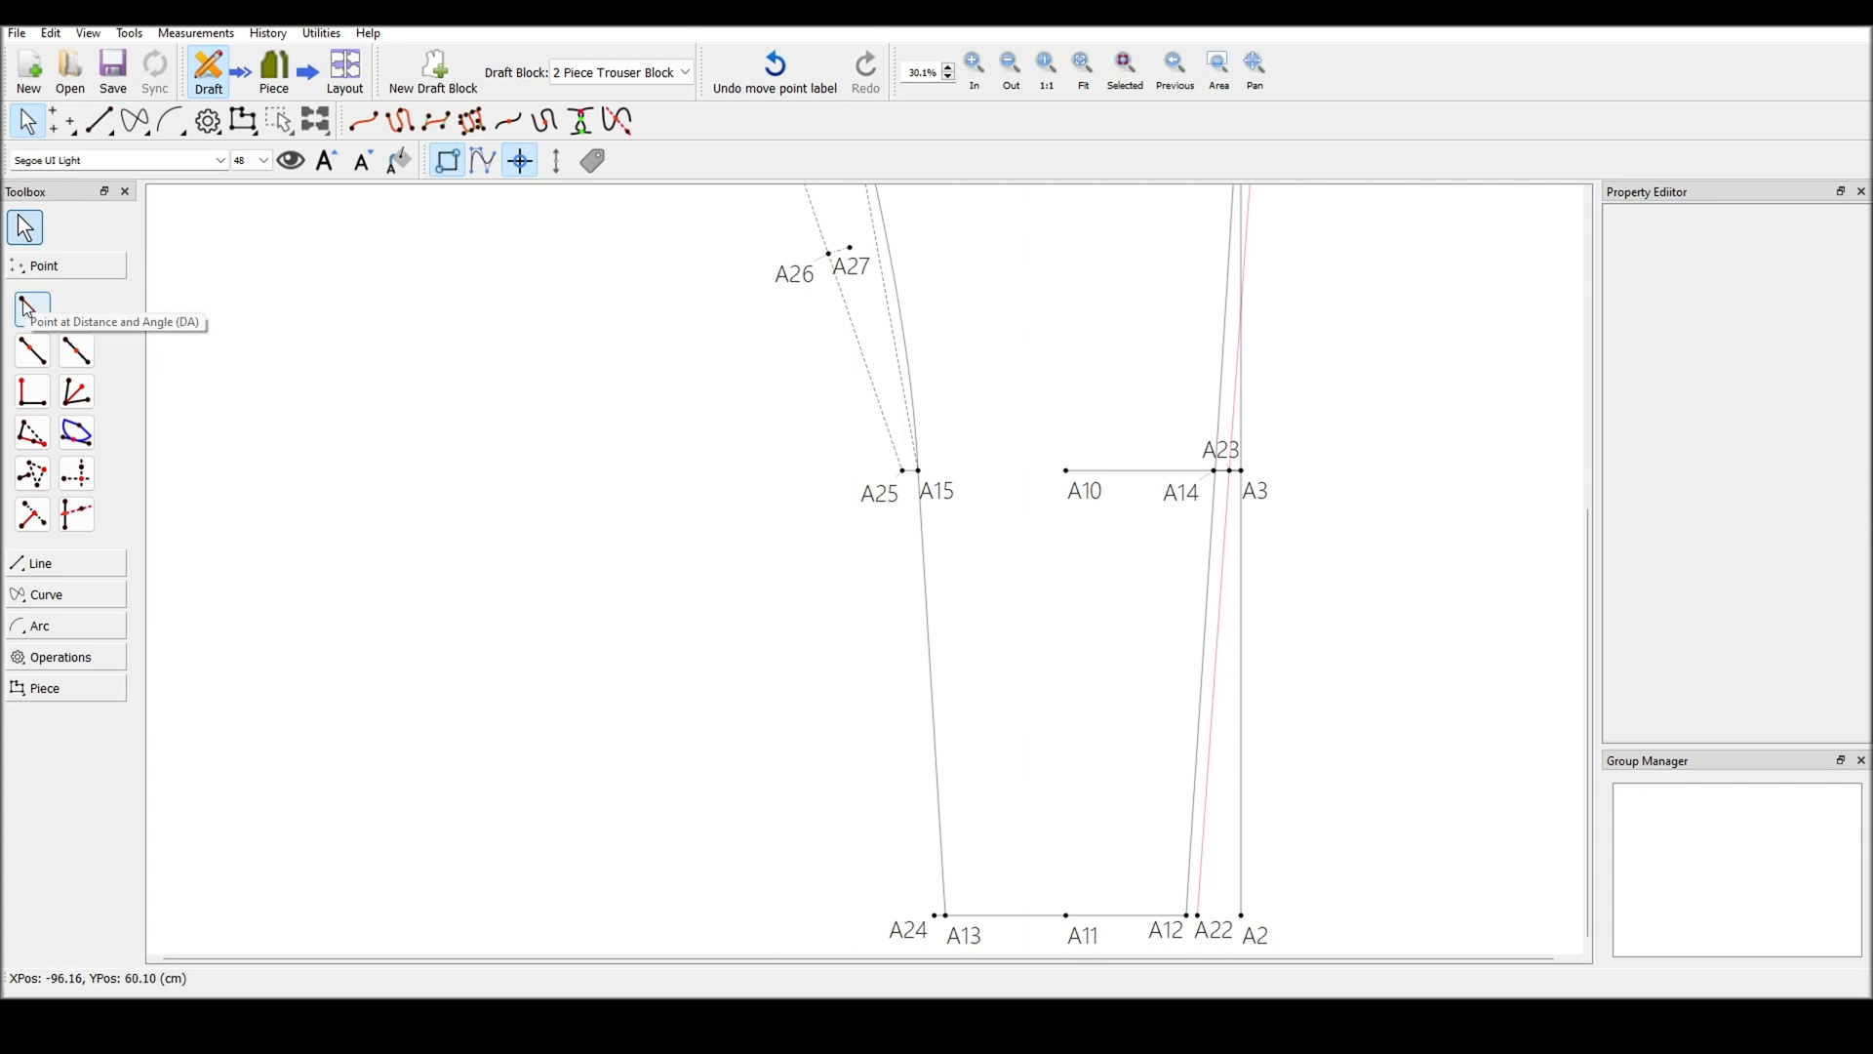
pyautogui.click(39, 564)
pyautogui.click(48, 345)
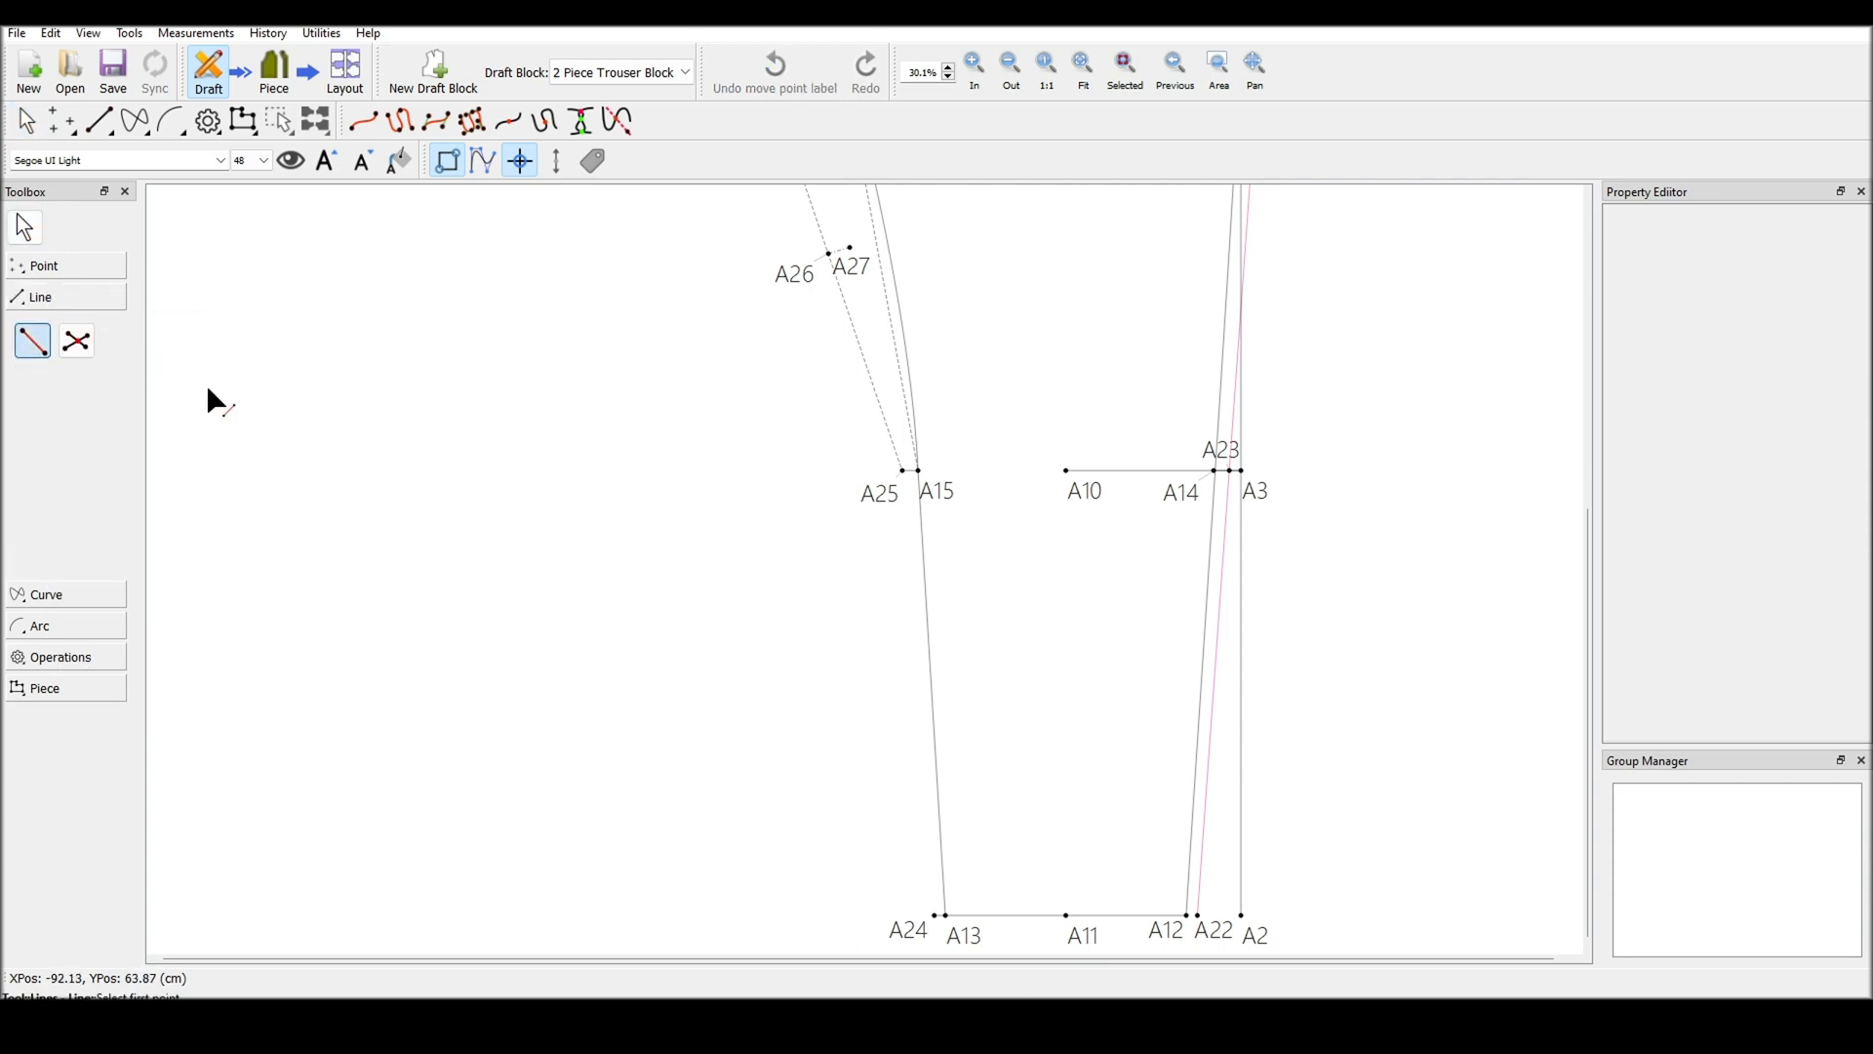
pyautogui.click(902, 471)
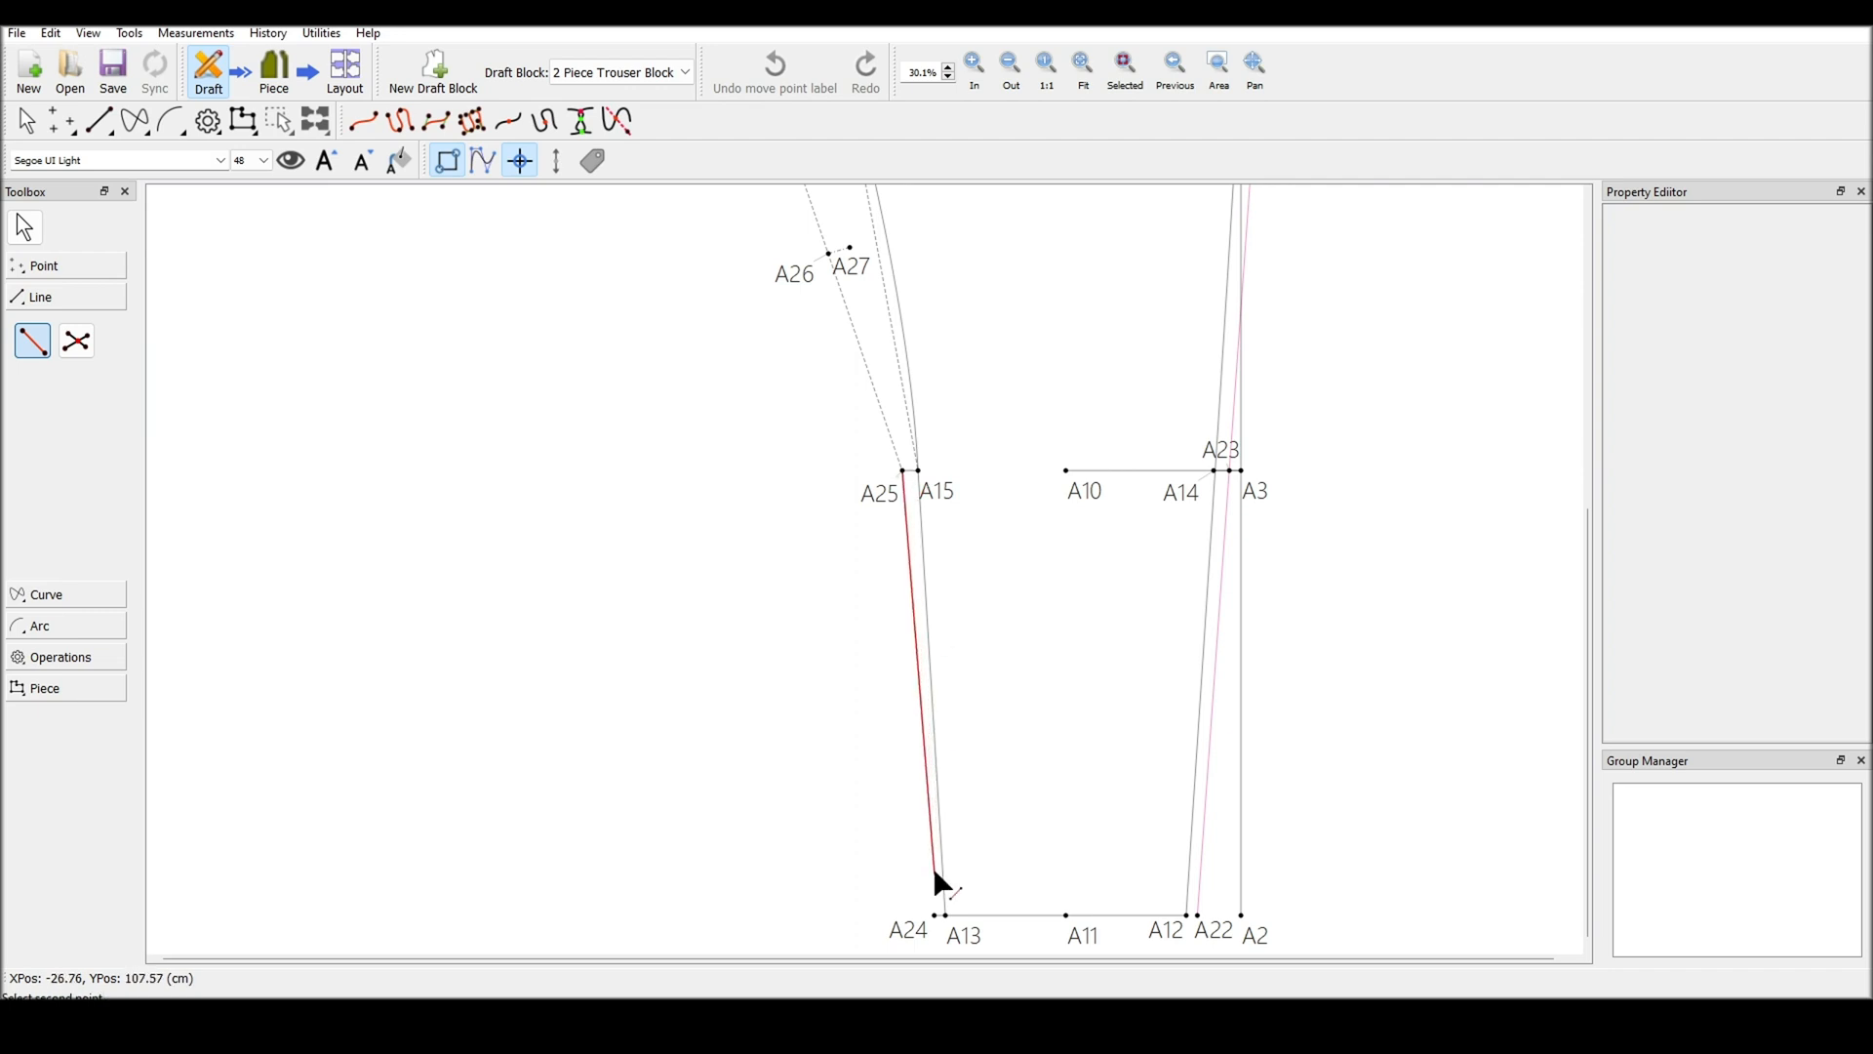
pyautogui.click(935, 916)
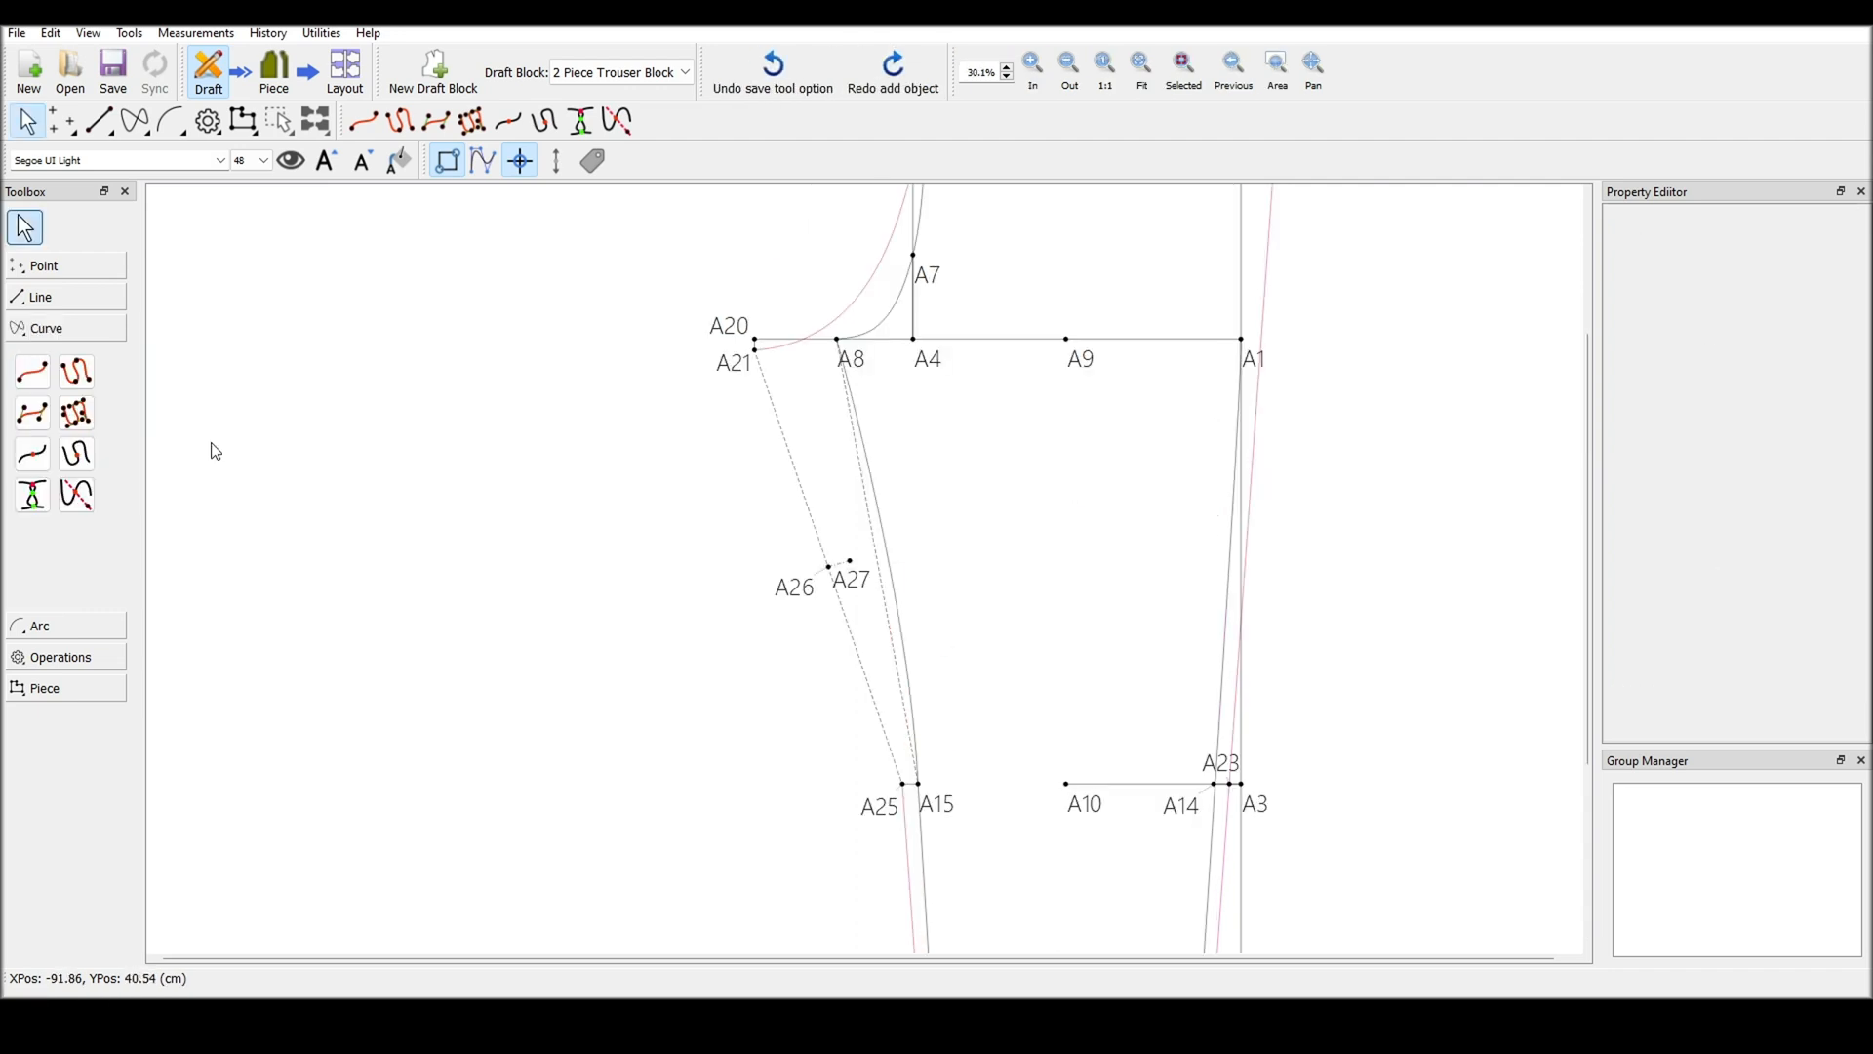
# Draw the upper back inseam curve from A21 to A25, shaped to pass through A27, and colour it Deep Pink
pyautogui.click(36, 376)
pyautogui.click(755, 348)
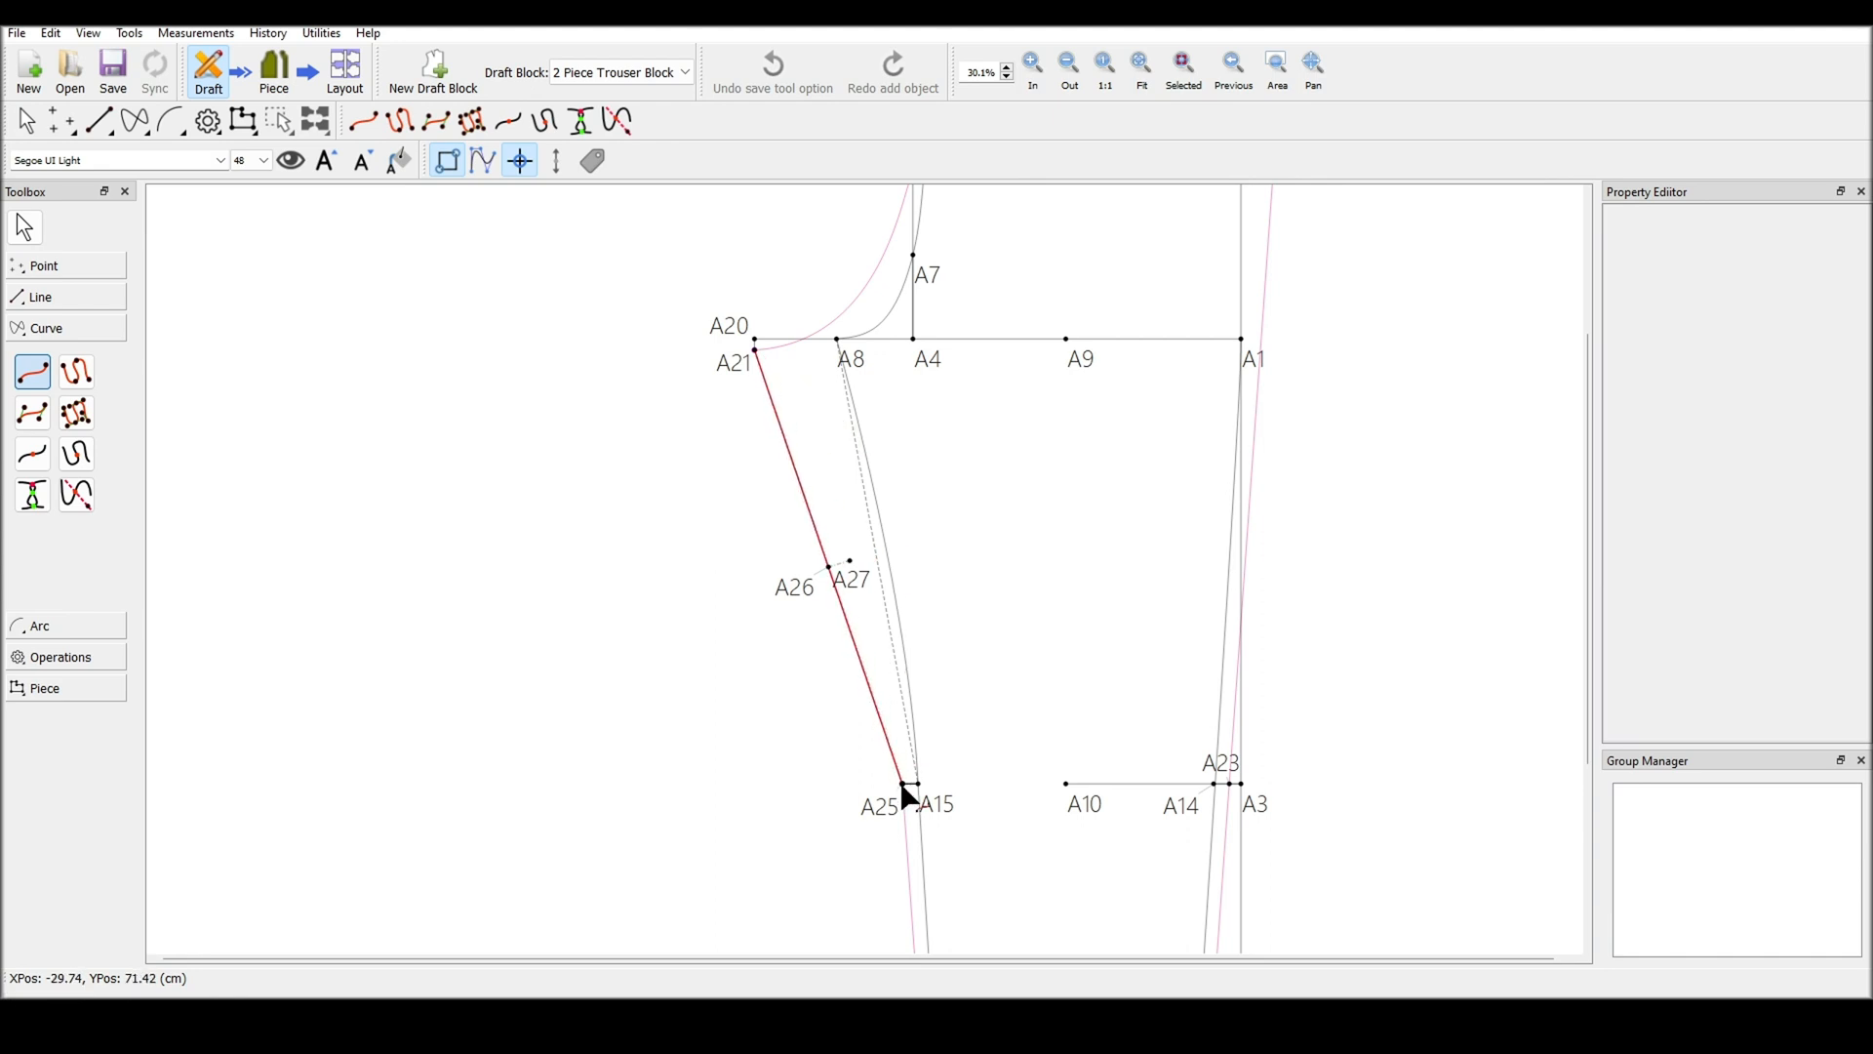
pyautogui.click(904, 785)
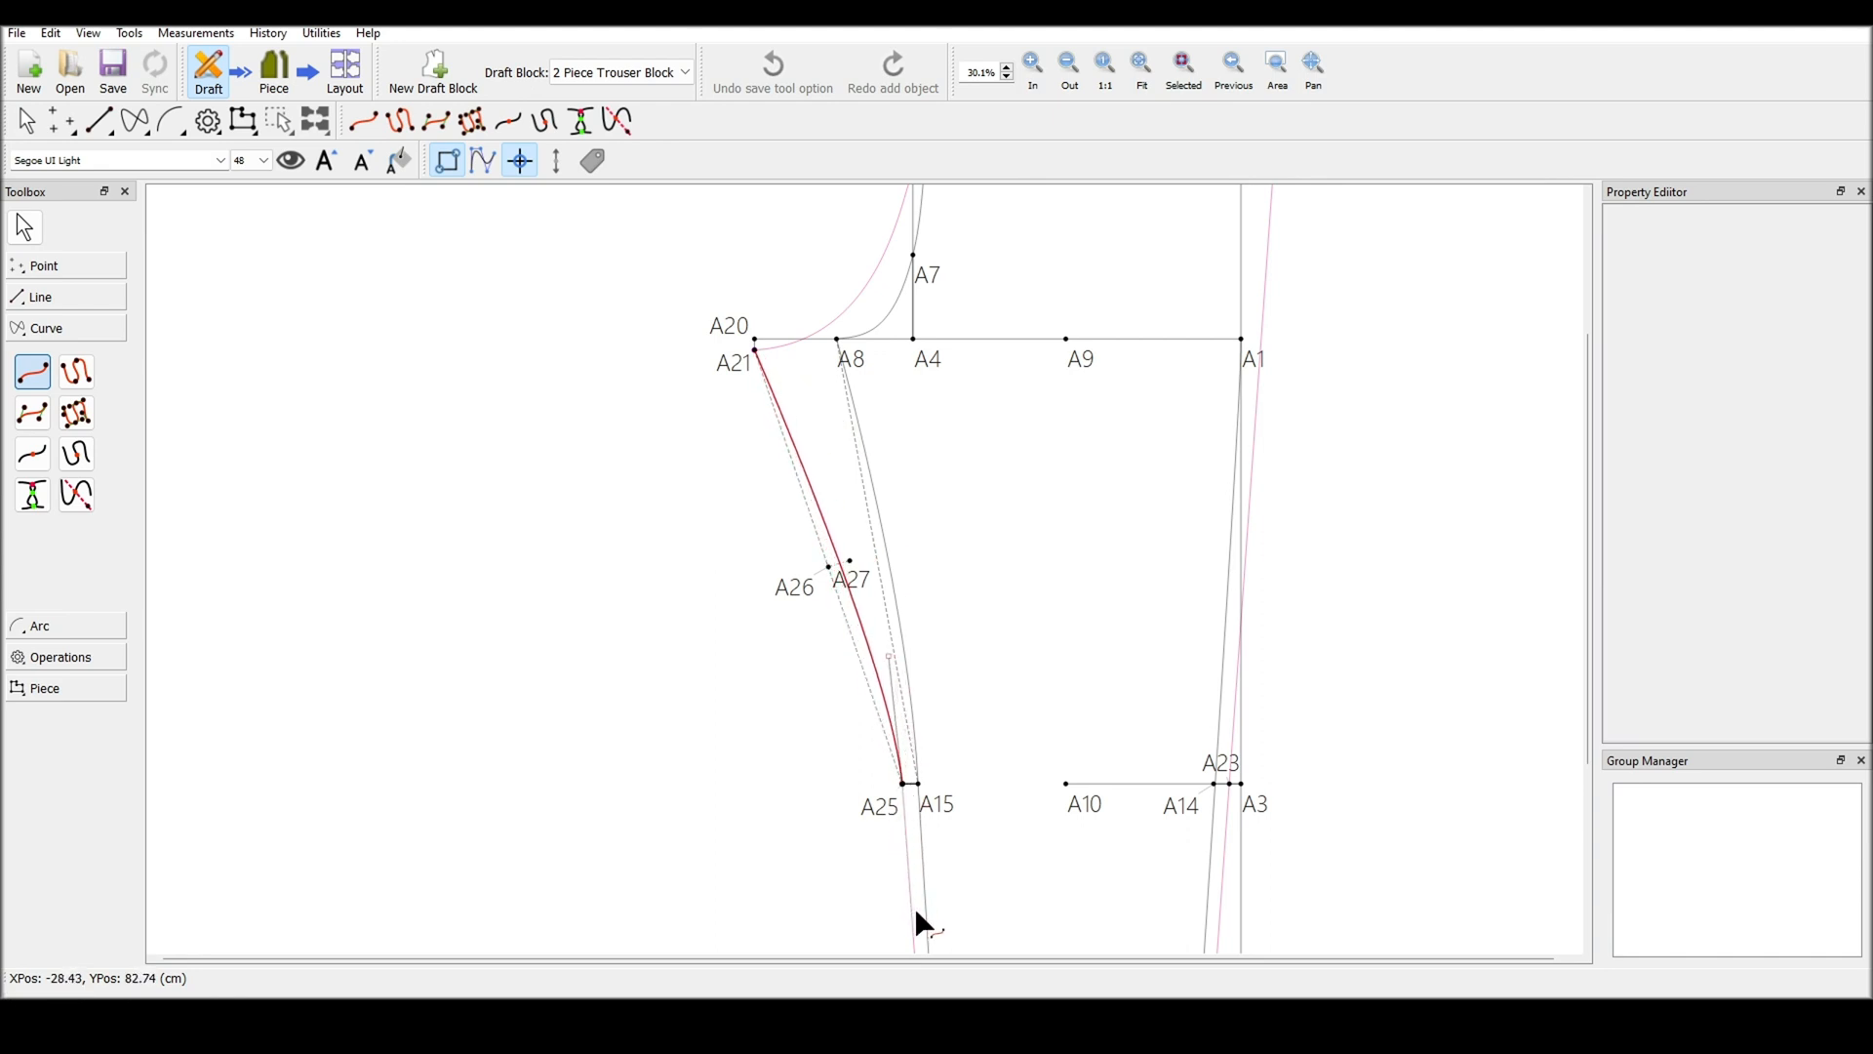
pyautogui.press('Return')
pyautogui.moveTo(887, 655); pyautogui.dragTo(884, 593)
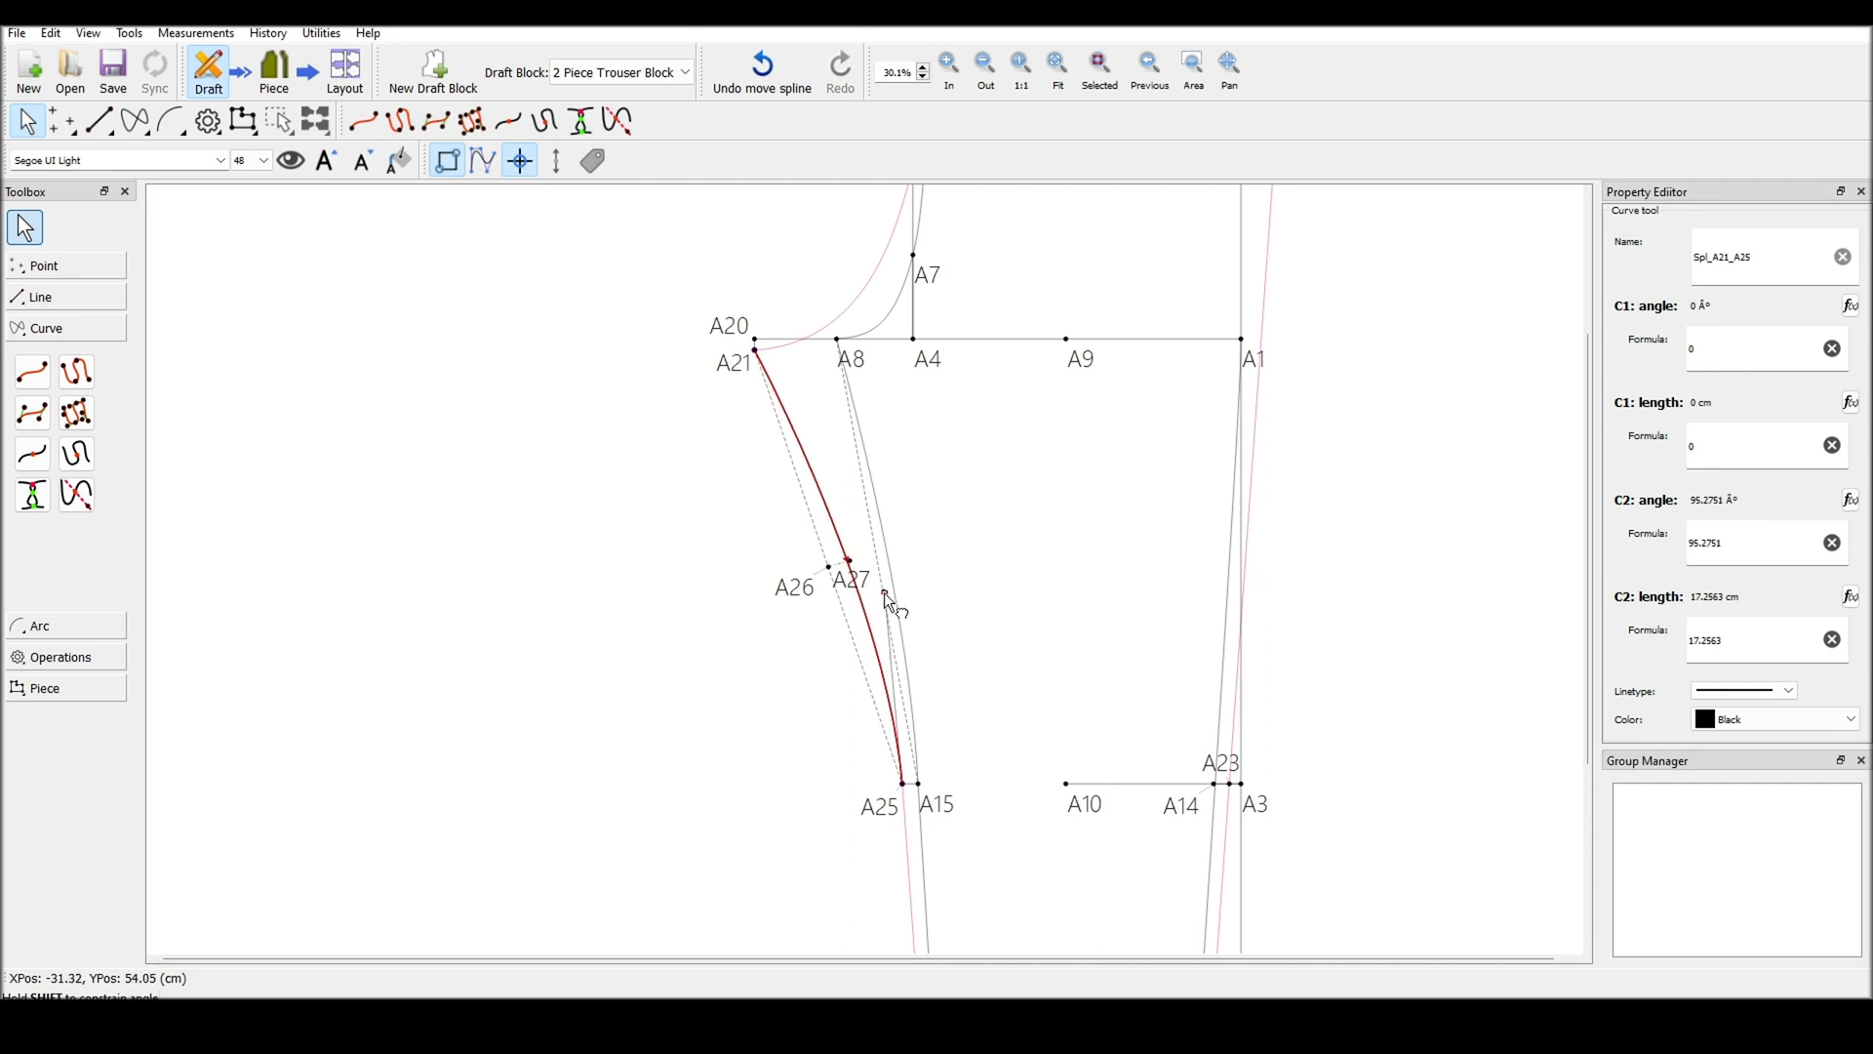
pyautogui.click(1726, 721)
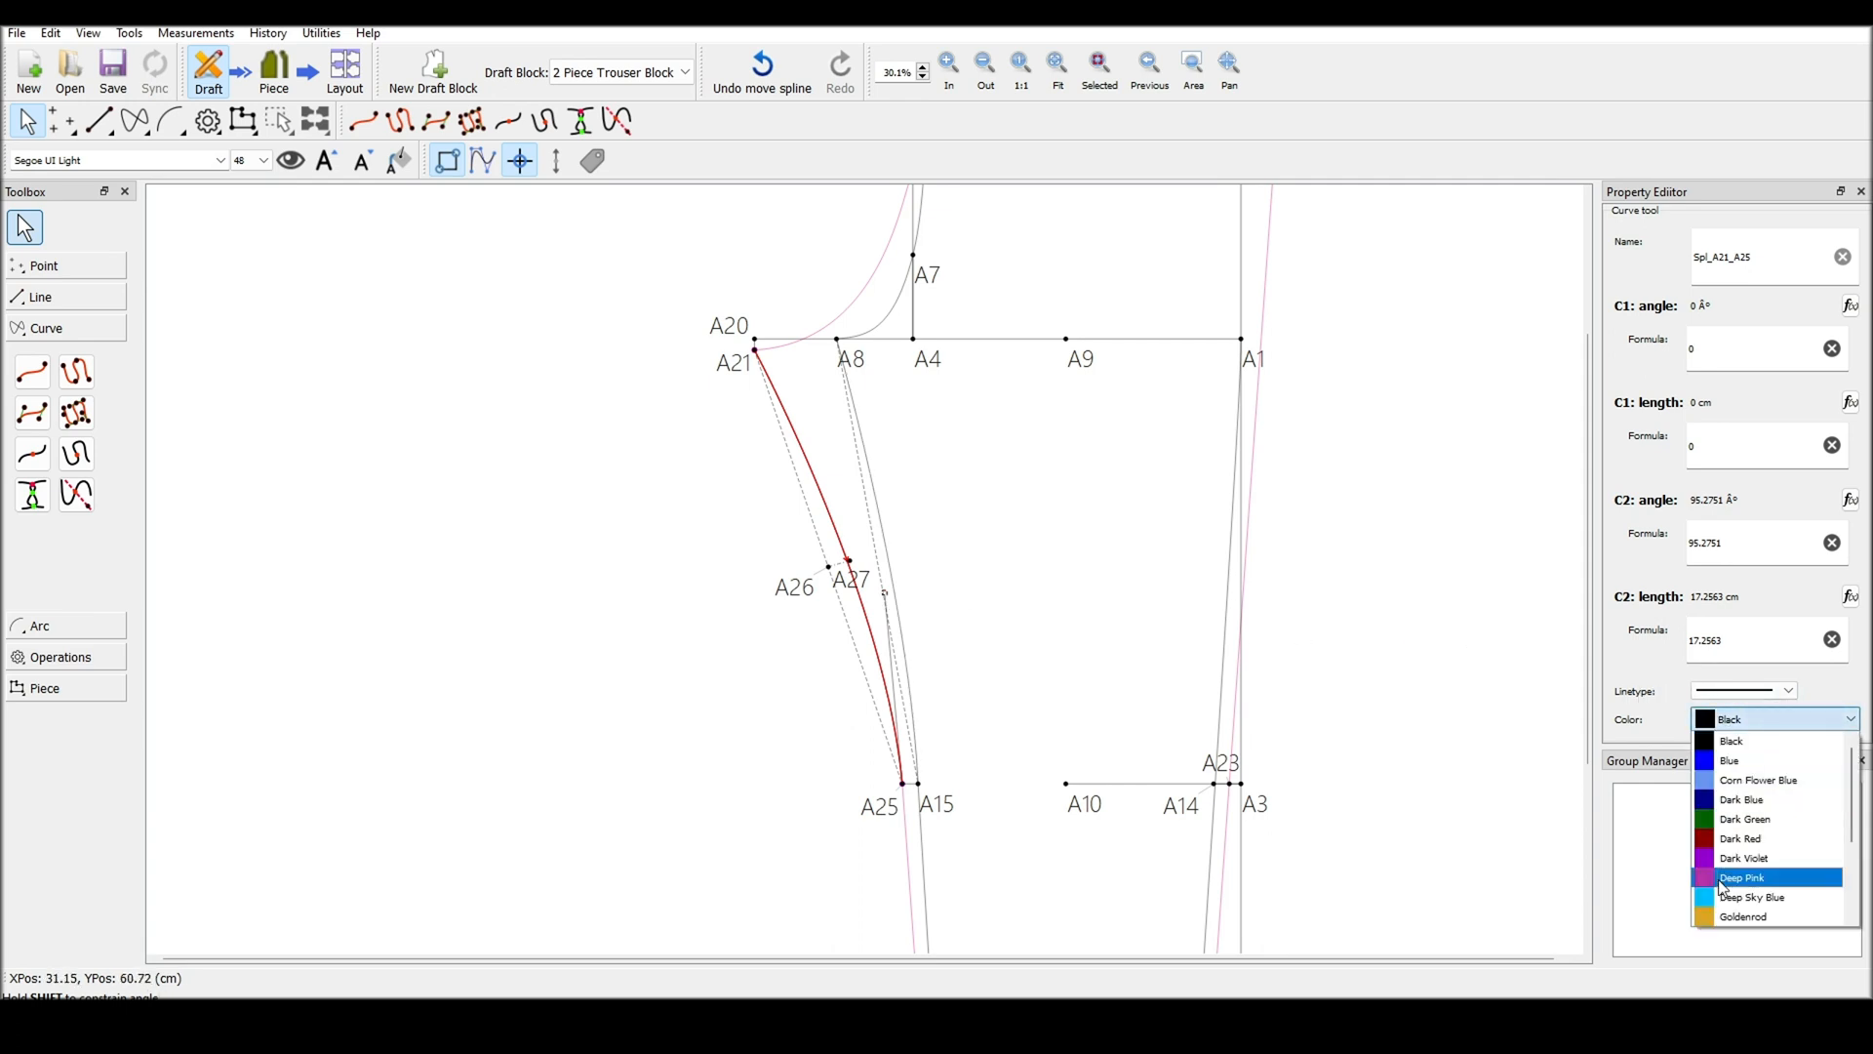
pyautogui.click(1723, 878)
pyautogui.click(1498, 713)
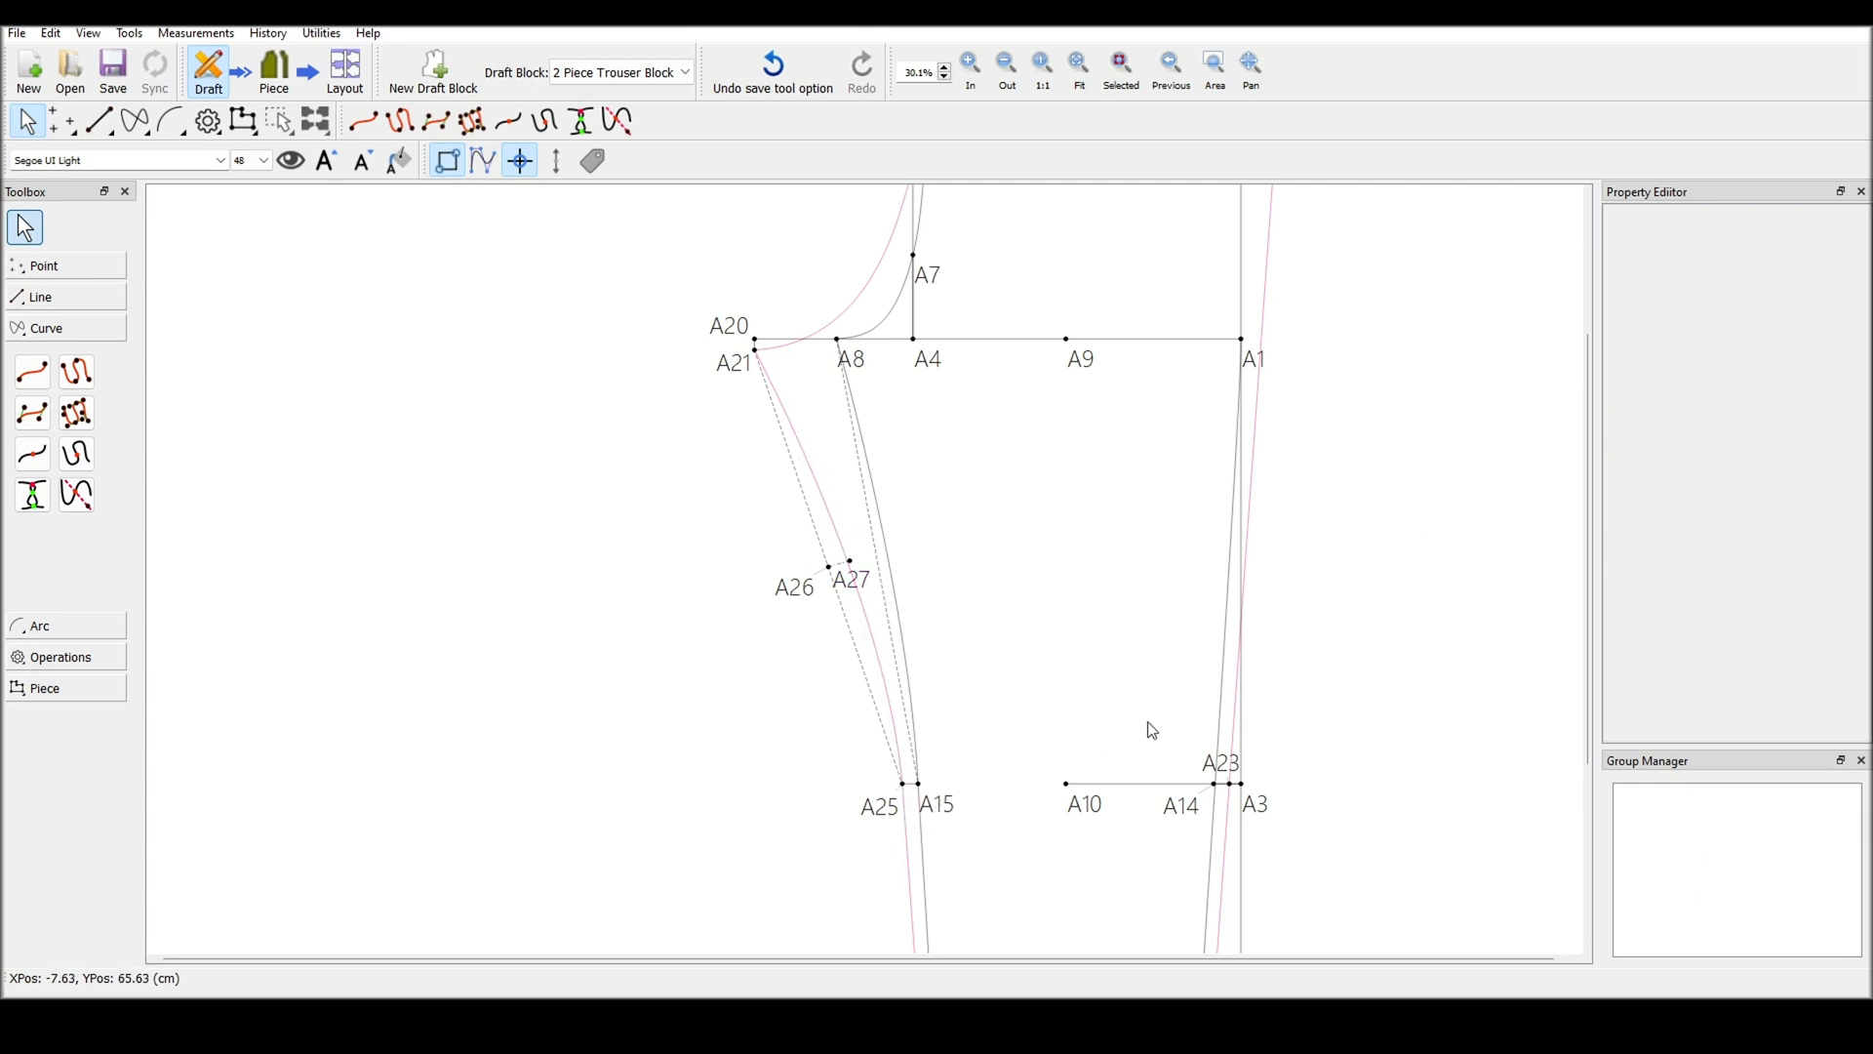
# Delete the construction points A27 and A26 from the back inseam
pyautogui.click(851, 585)
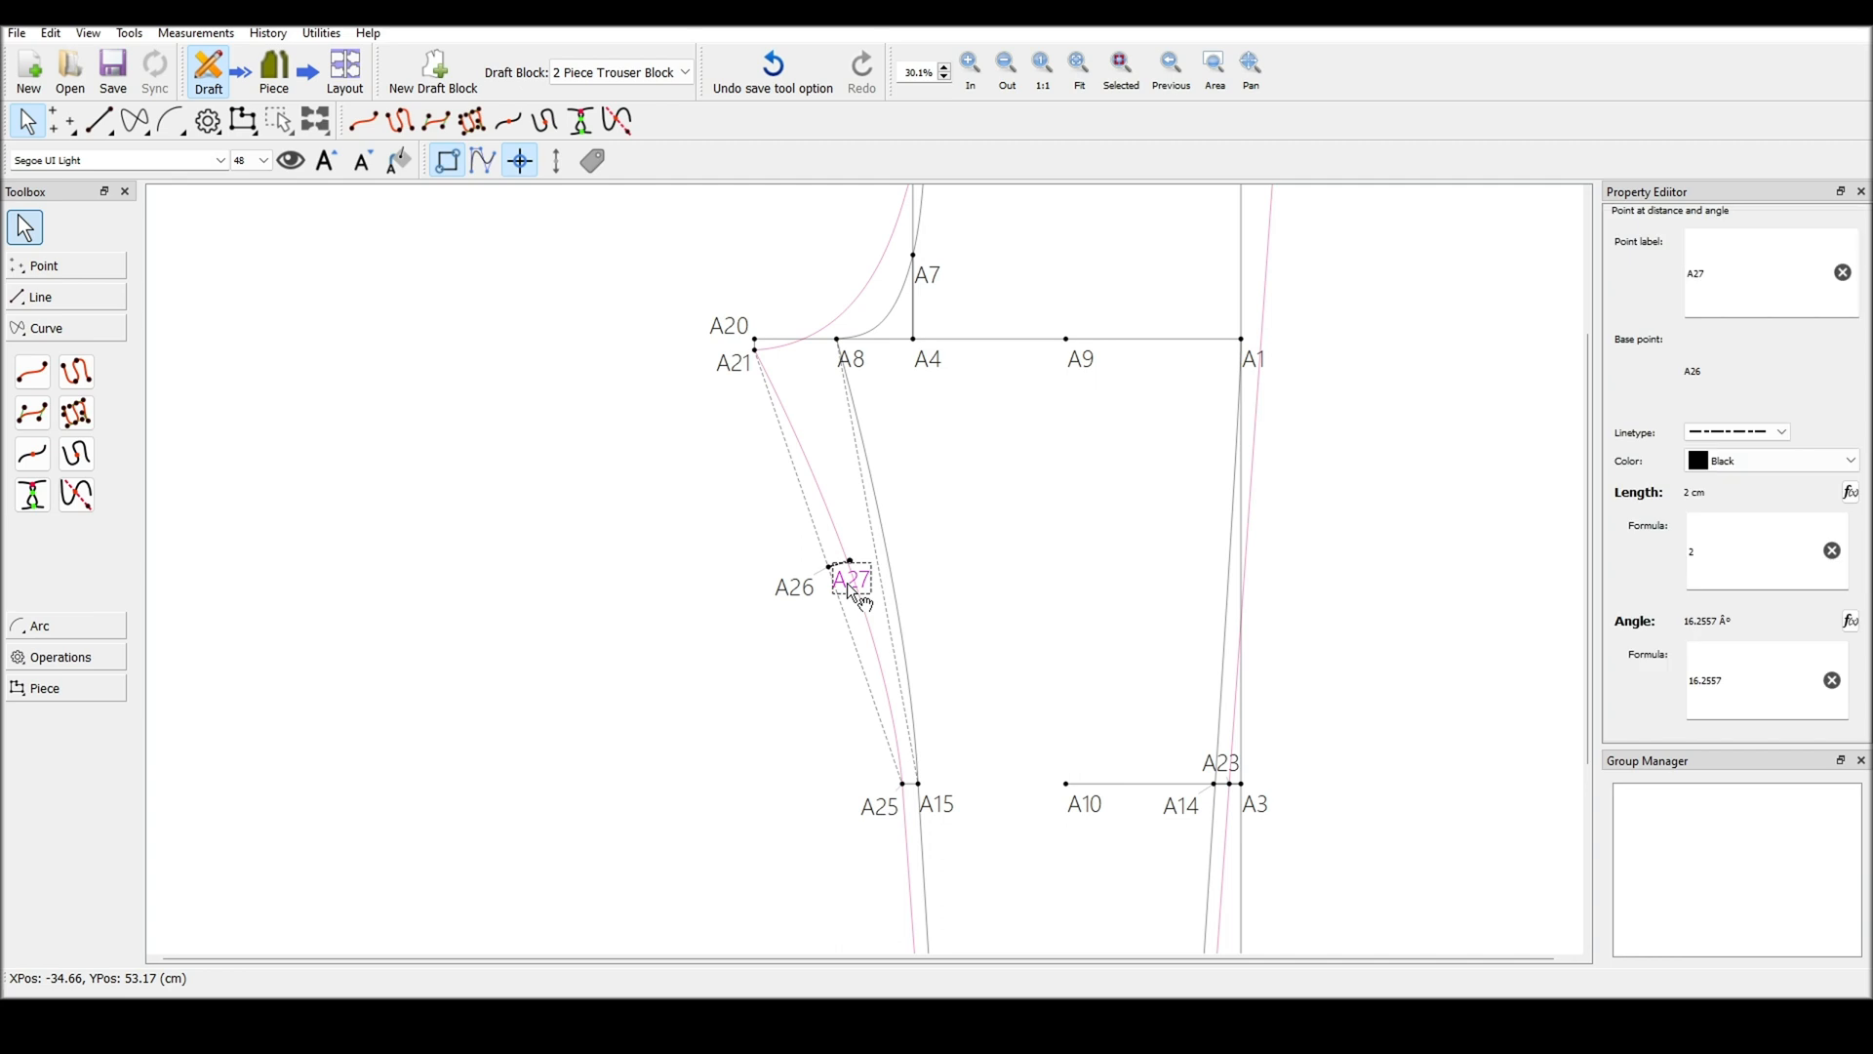
pyautogui.press('Delete')
pyautogui.click(978, 549)
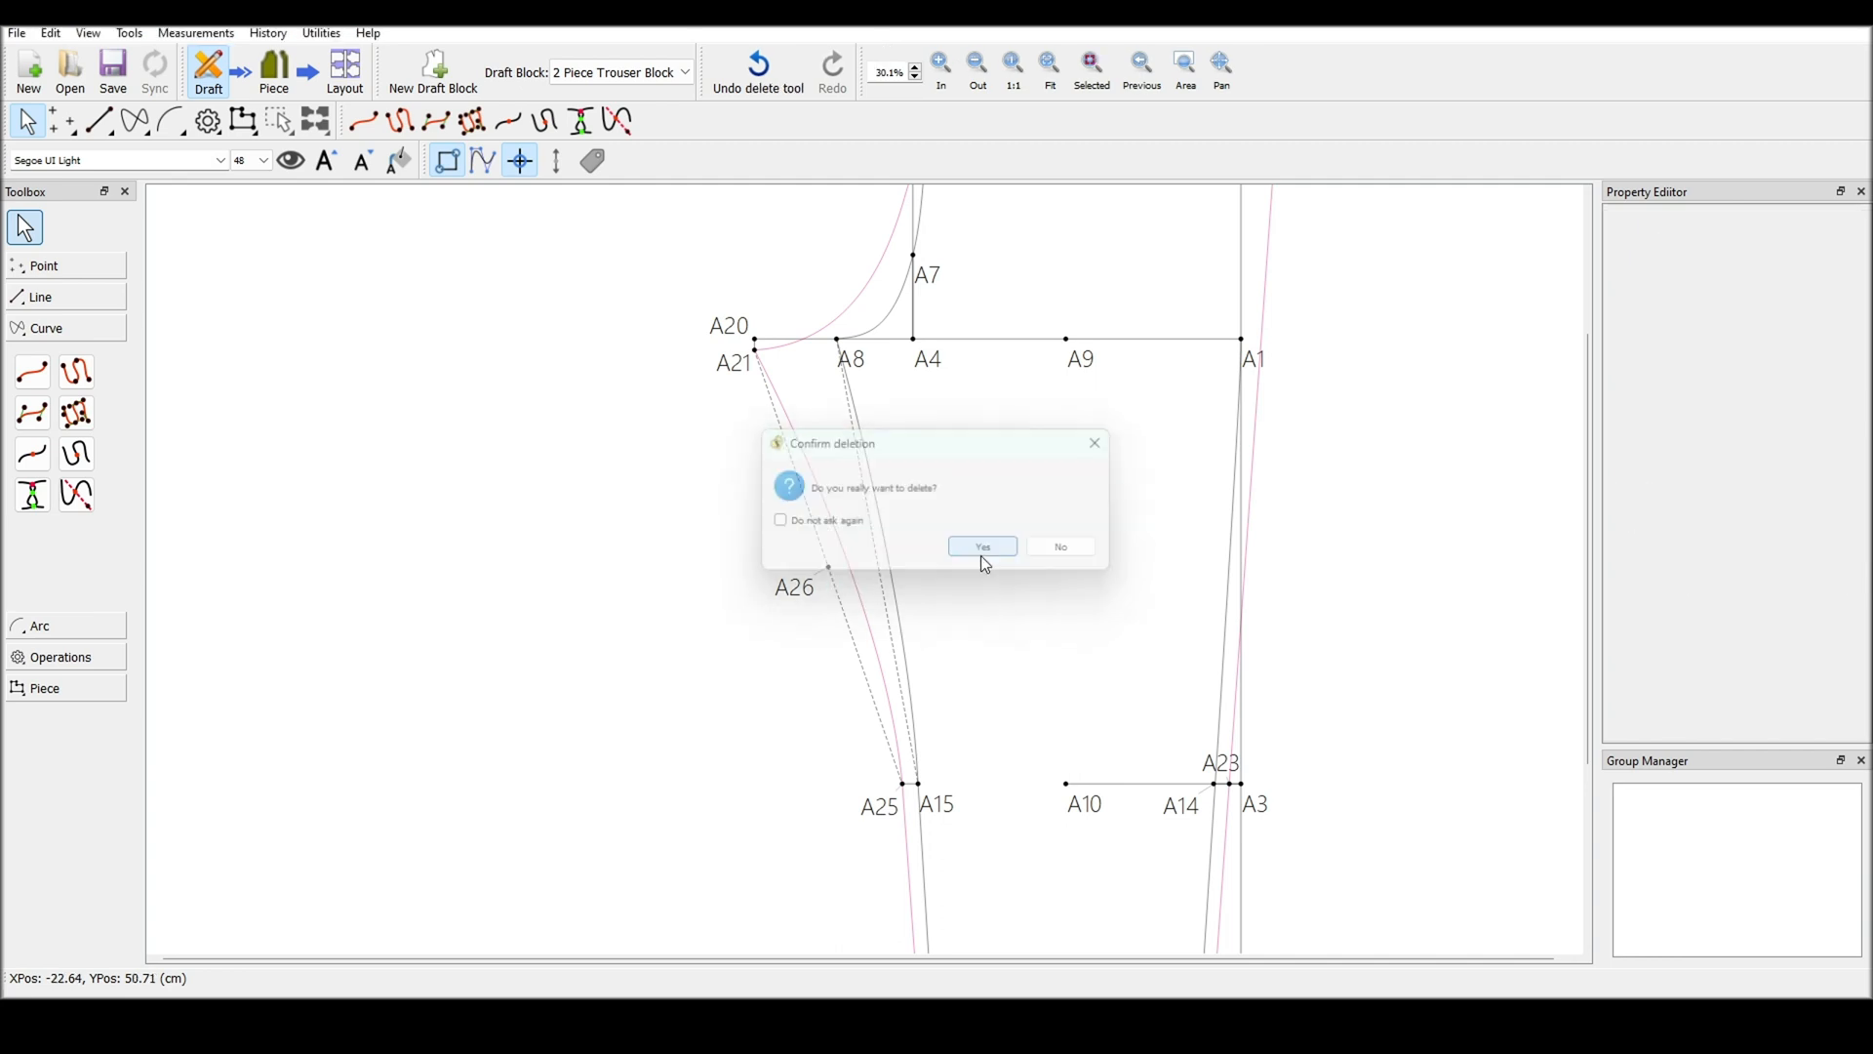
pyautogui.click(813, 595)
pyautogui.press('Delete')
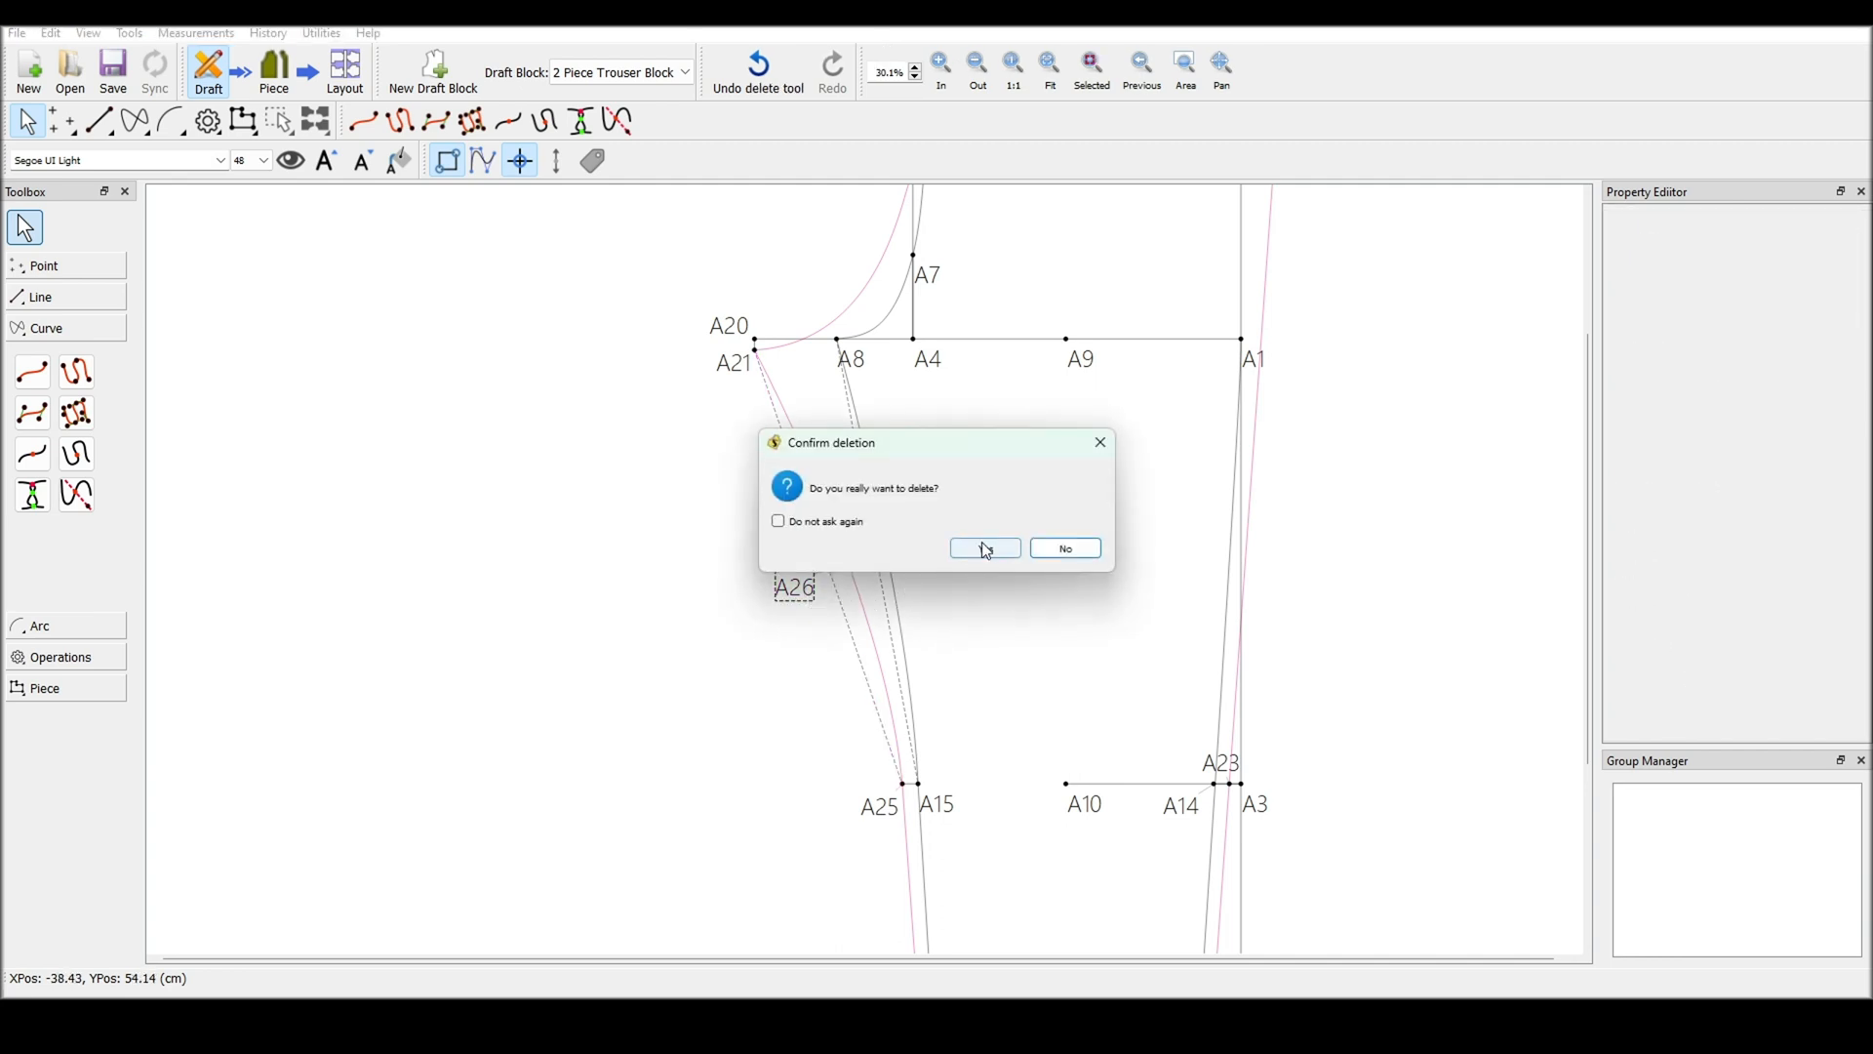
pyautogui.click(985, 547)
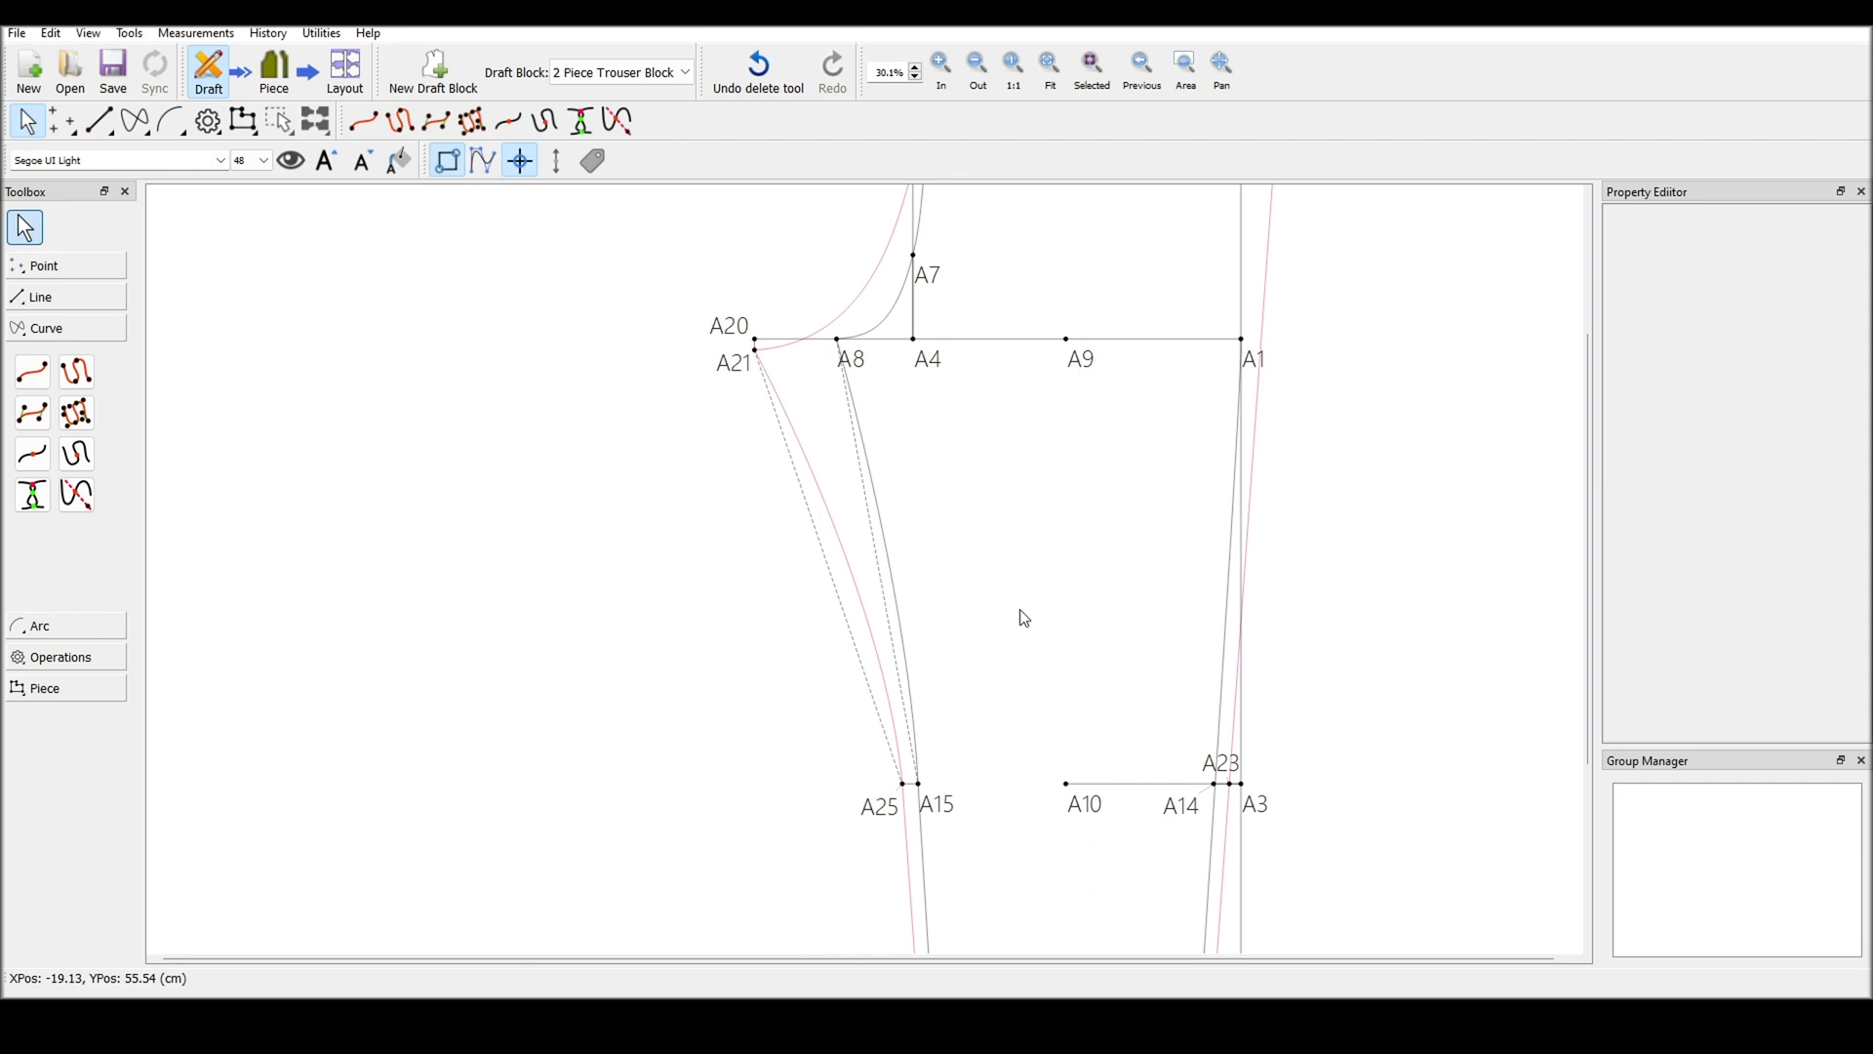
# Draw the back hem as a straight line from A24 to A22 and colour it Deep Pink
pyautogui.keyDown('ctrl'); pyautogui.scroll(5, 1024, 619); pyautogui.keyUp('ctrl')
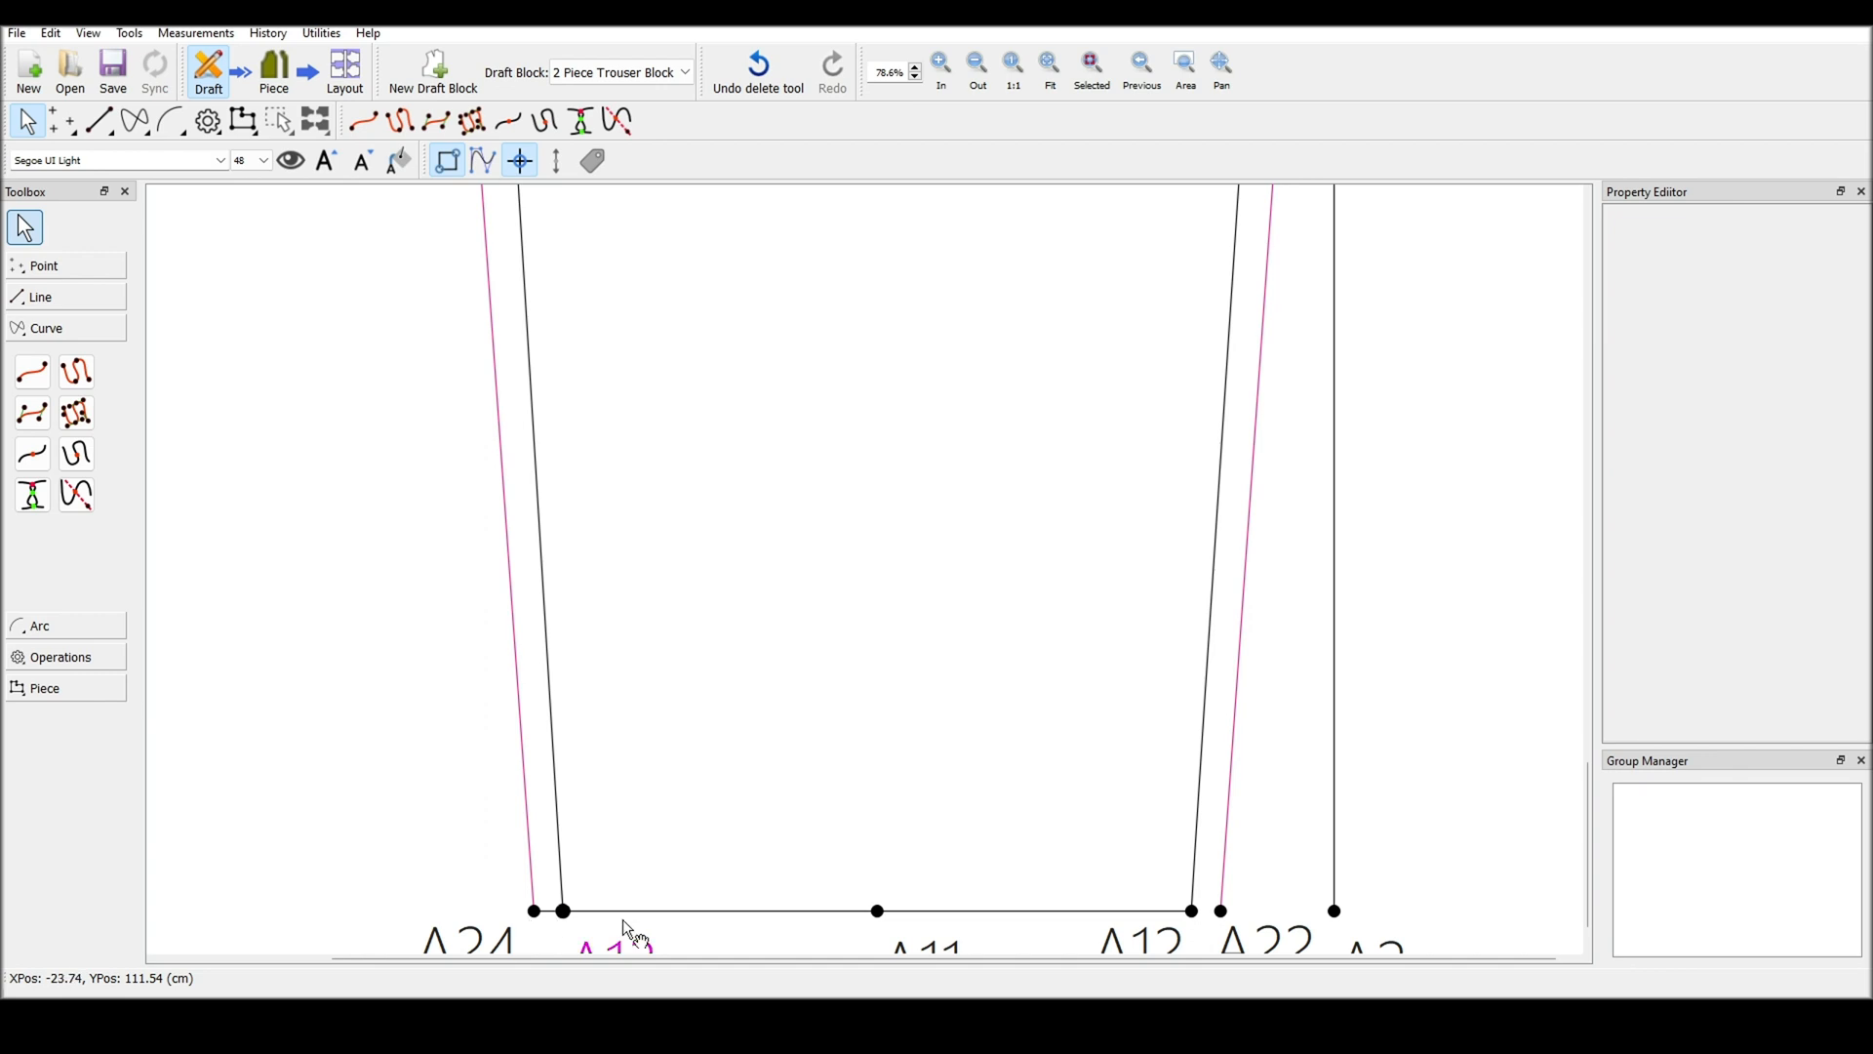
pyautogui.scroll(-1, 1215, 917)
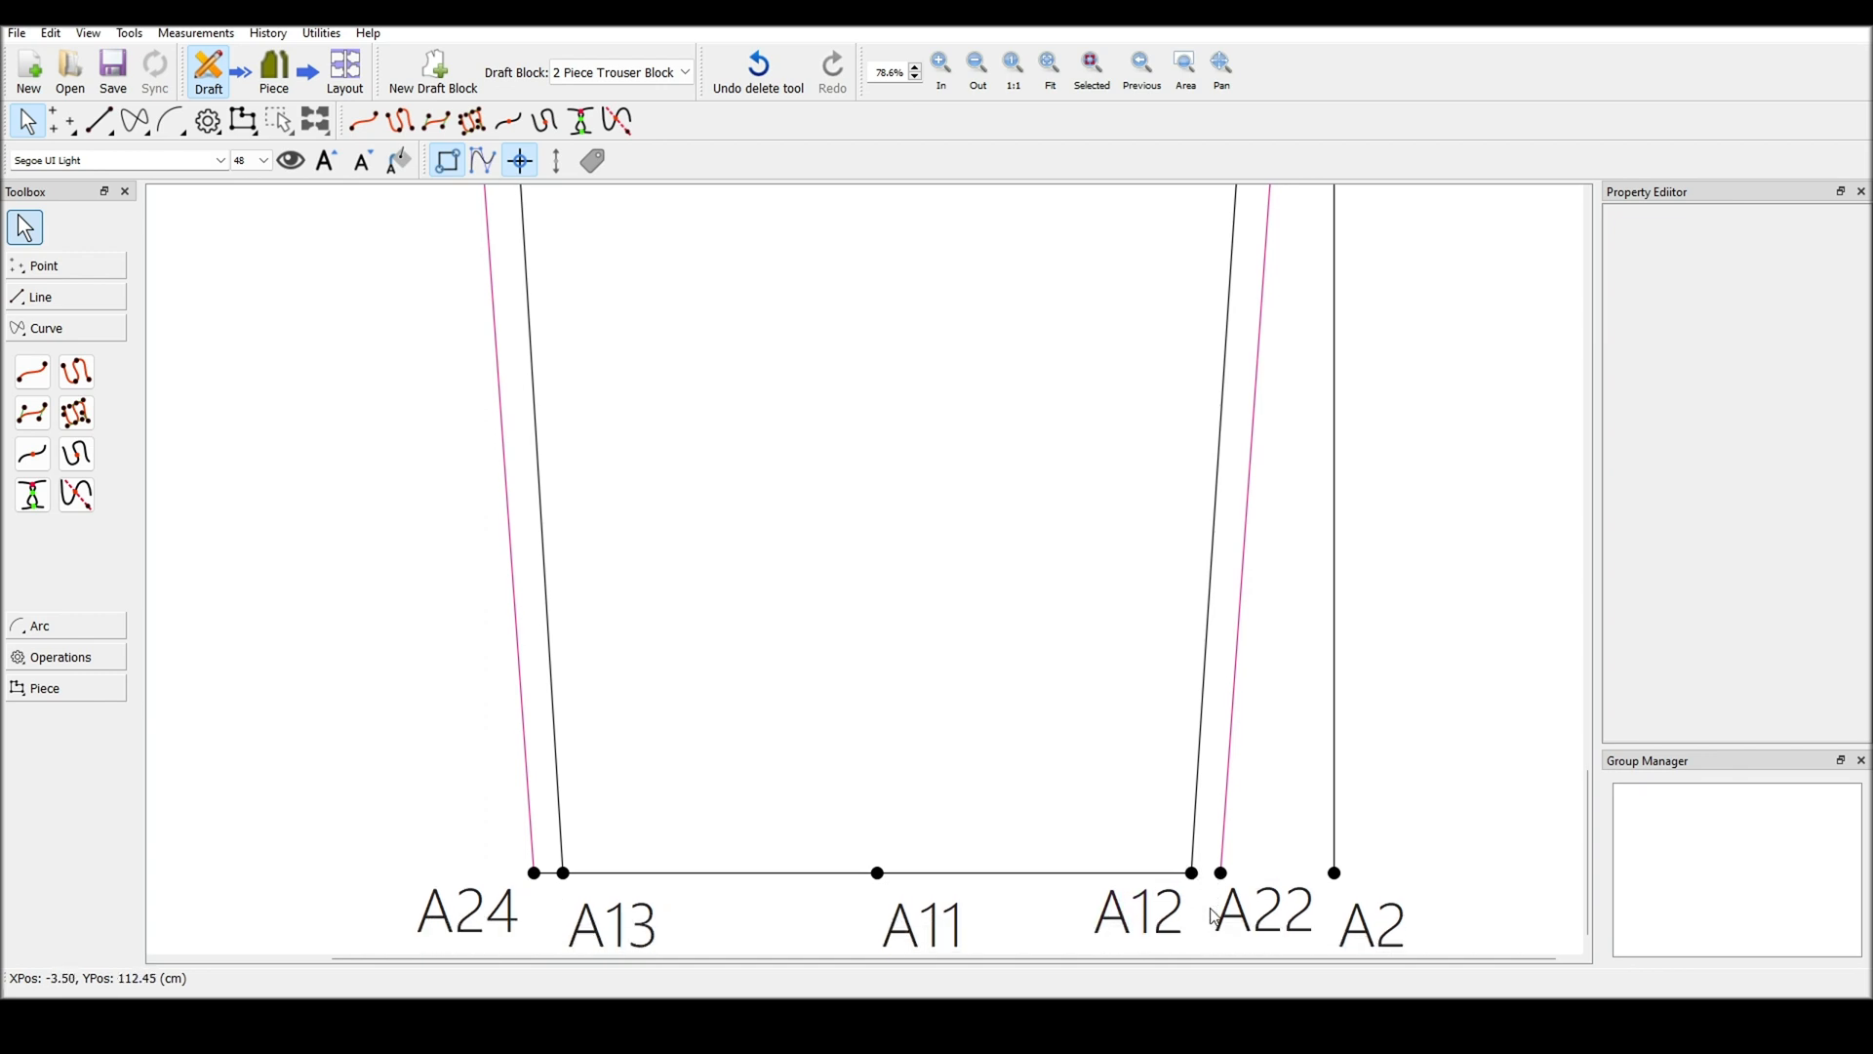
pyautogui.click(78, 297)
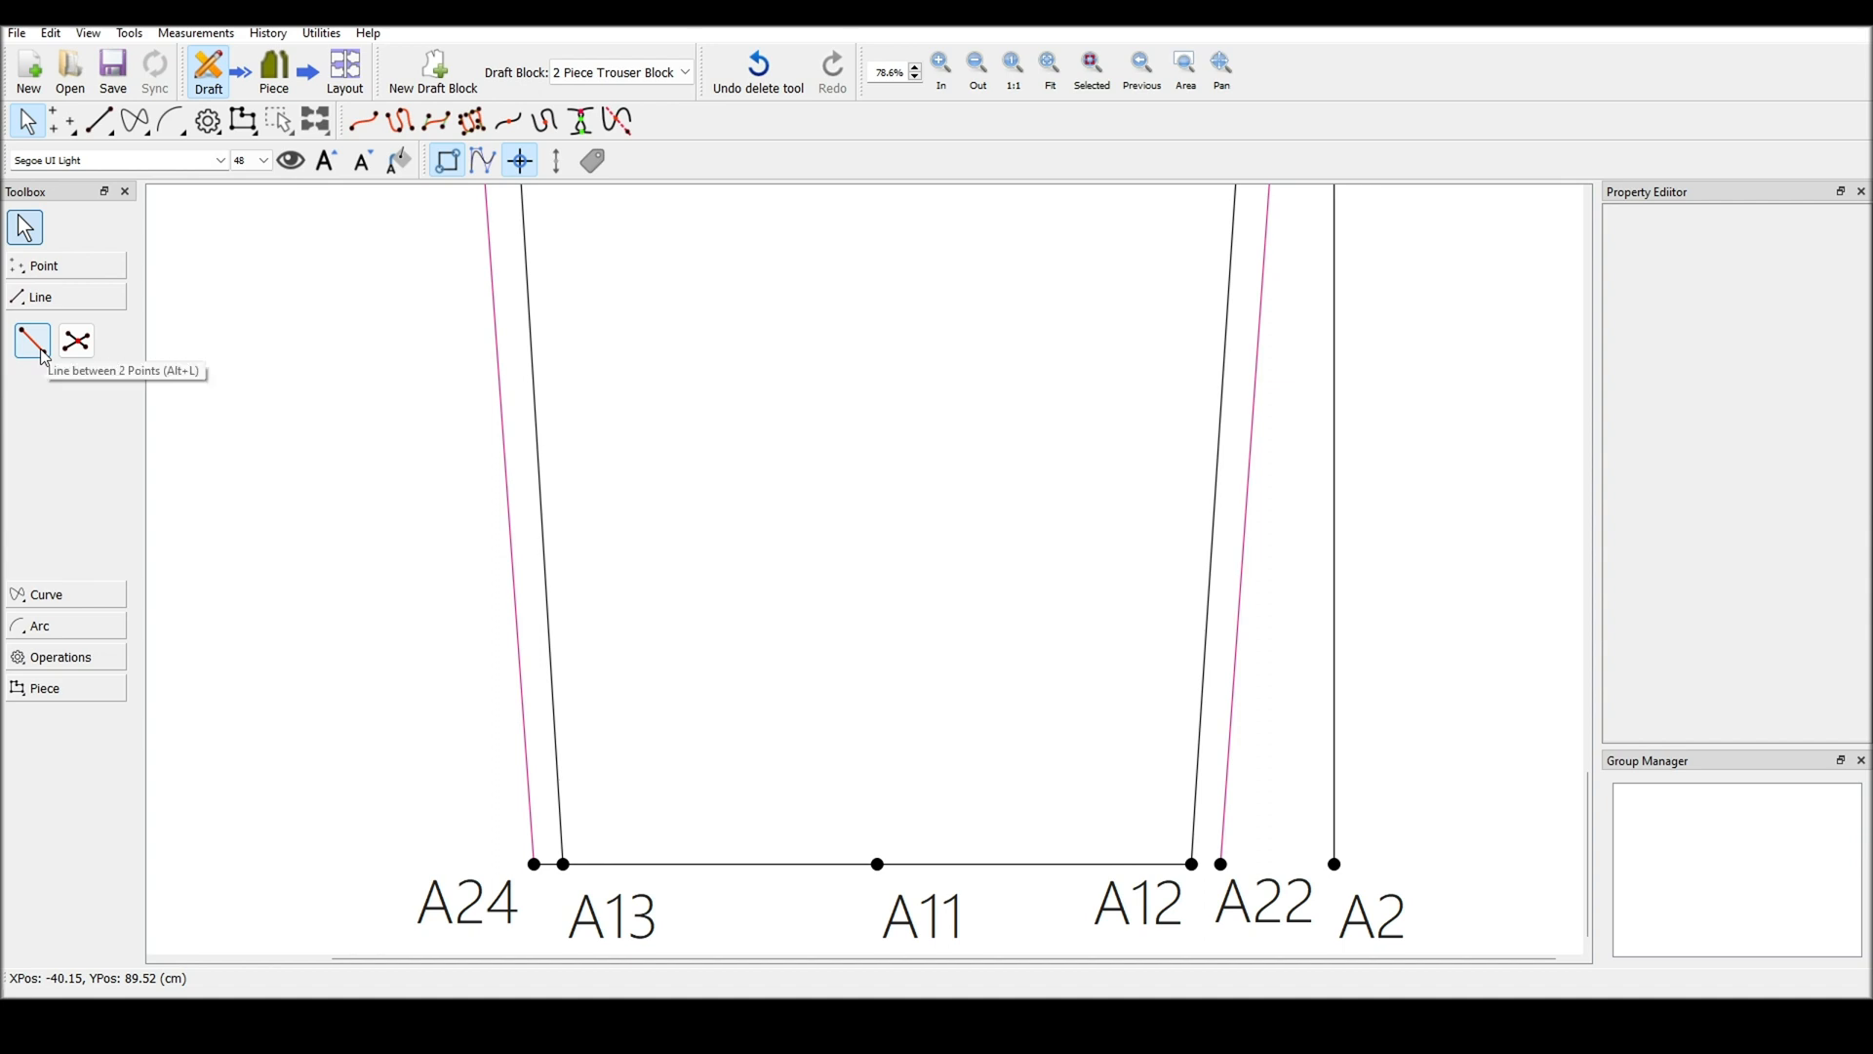
pyautogui.click(42, 354)
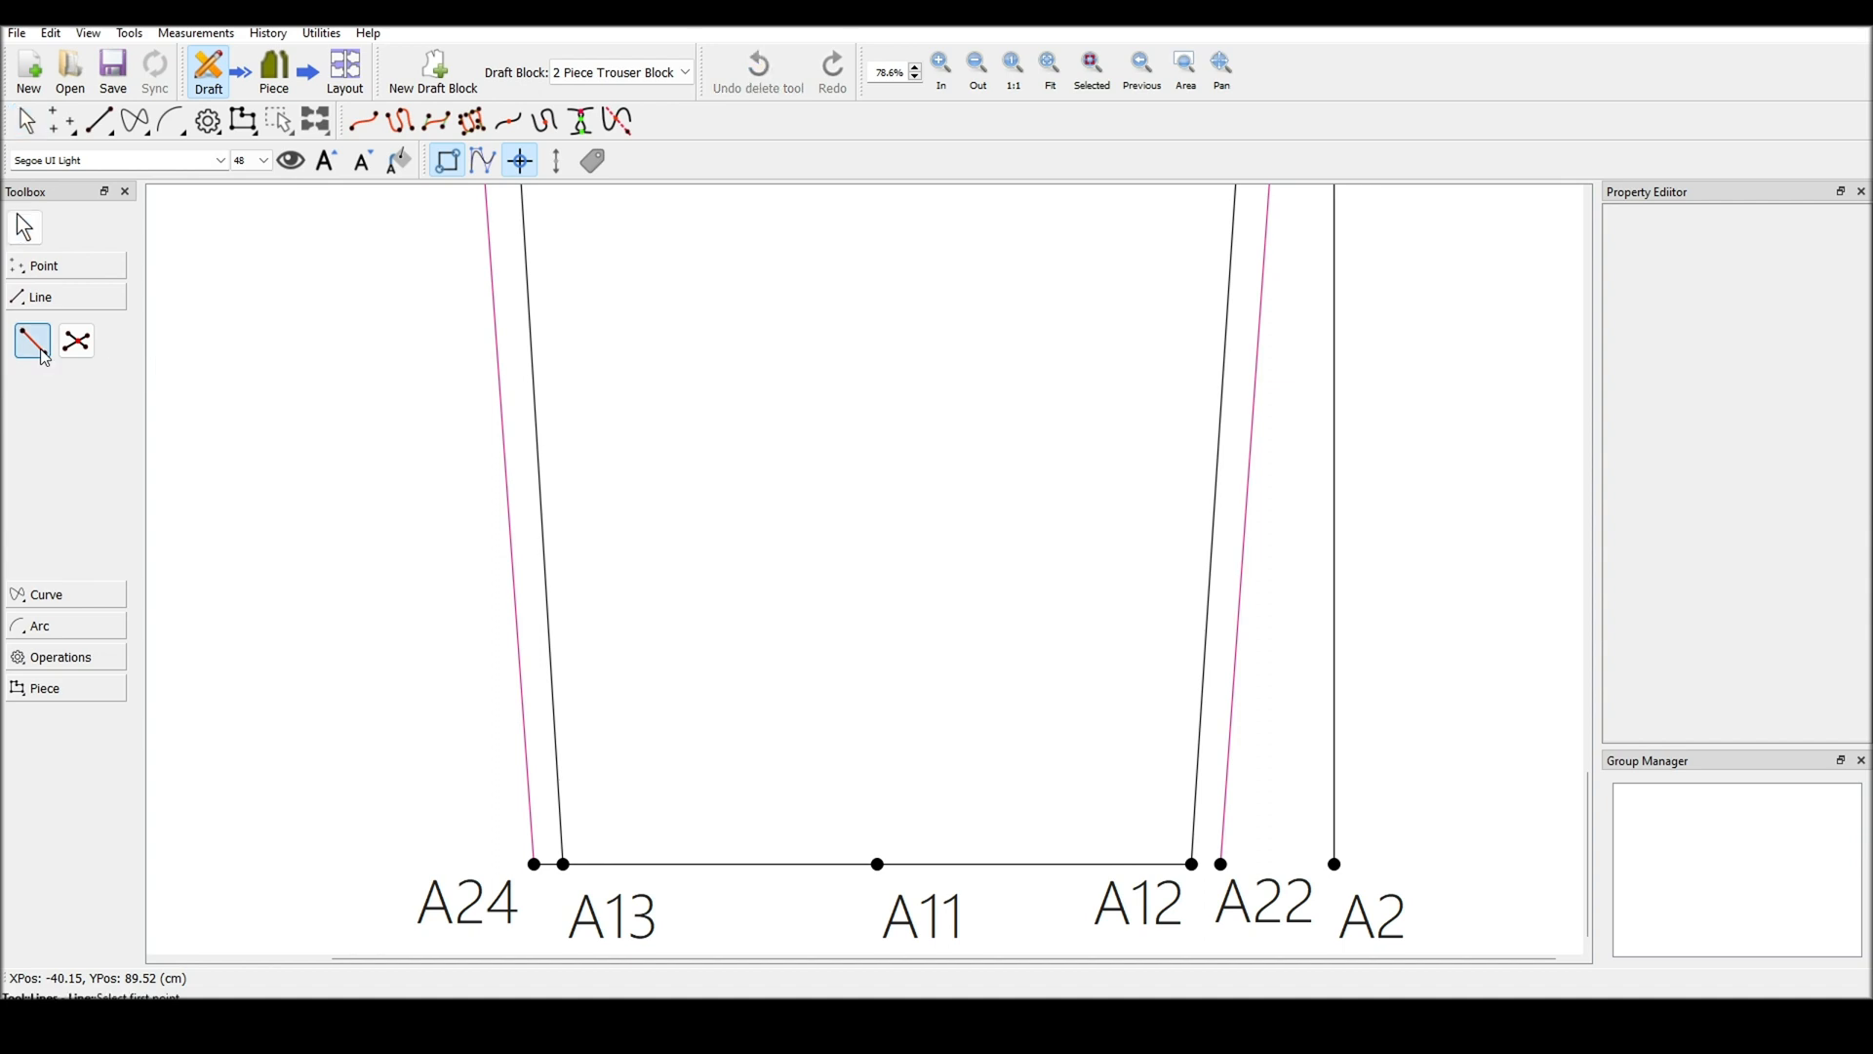
pyautogui.click(536, 864)
pyautogui.click(1220, 863)
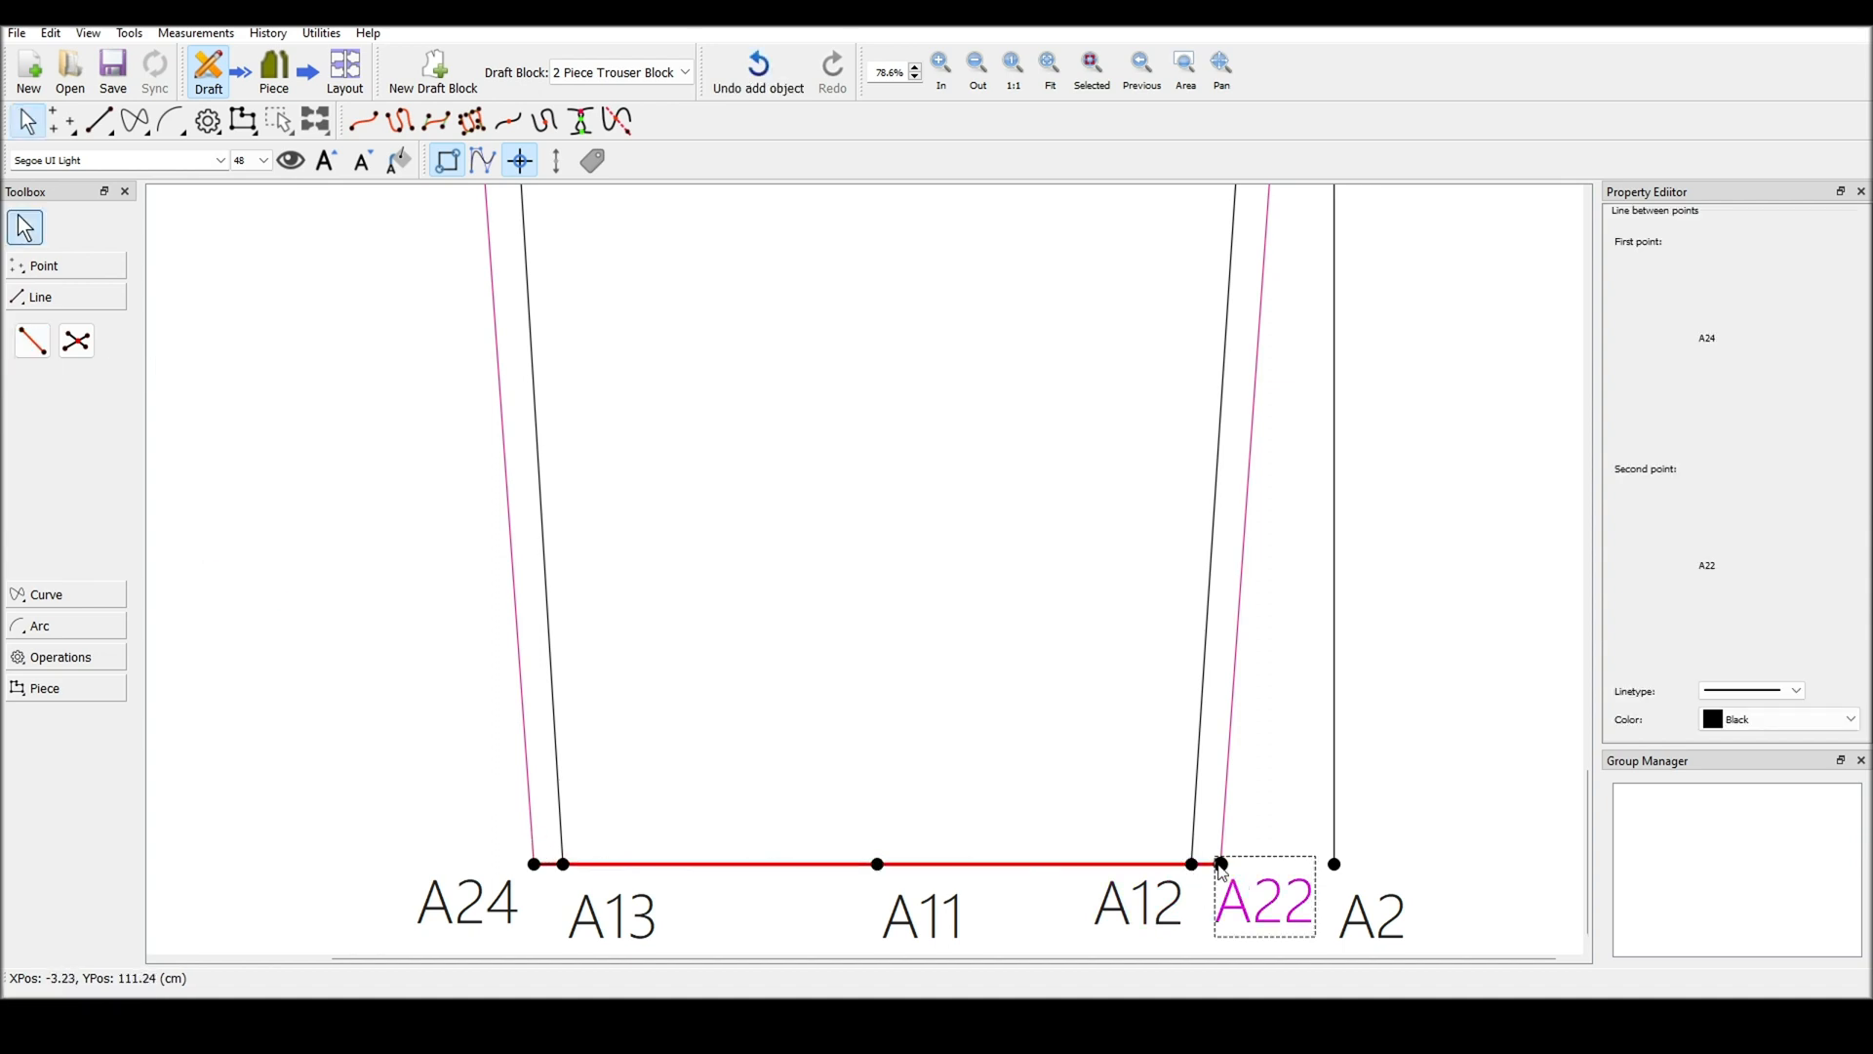
pyautogui.click(1766, 719)
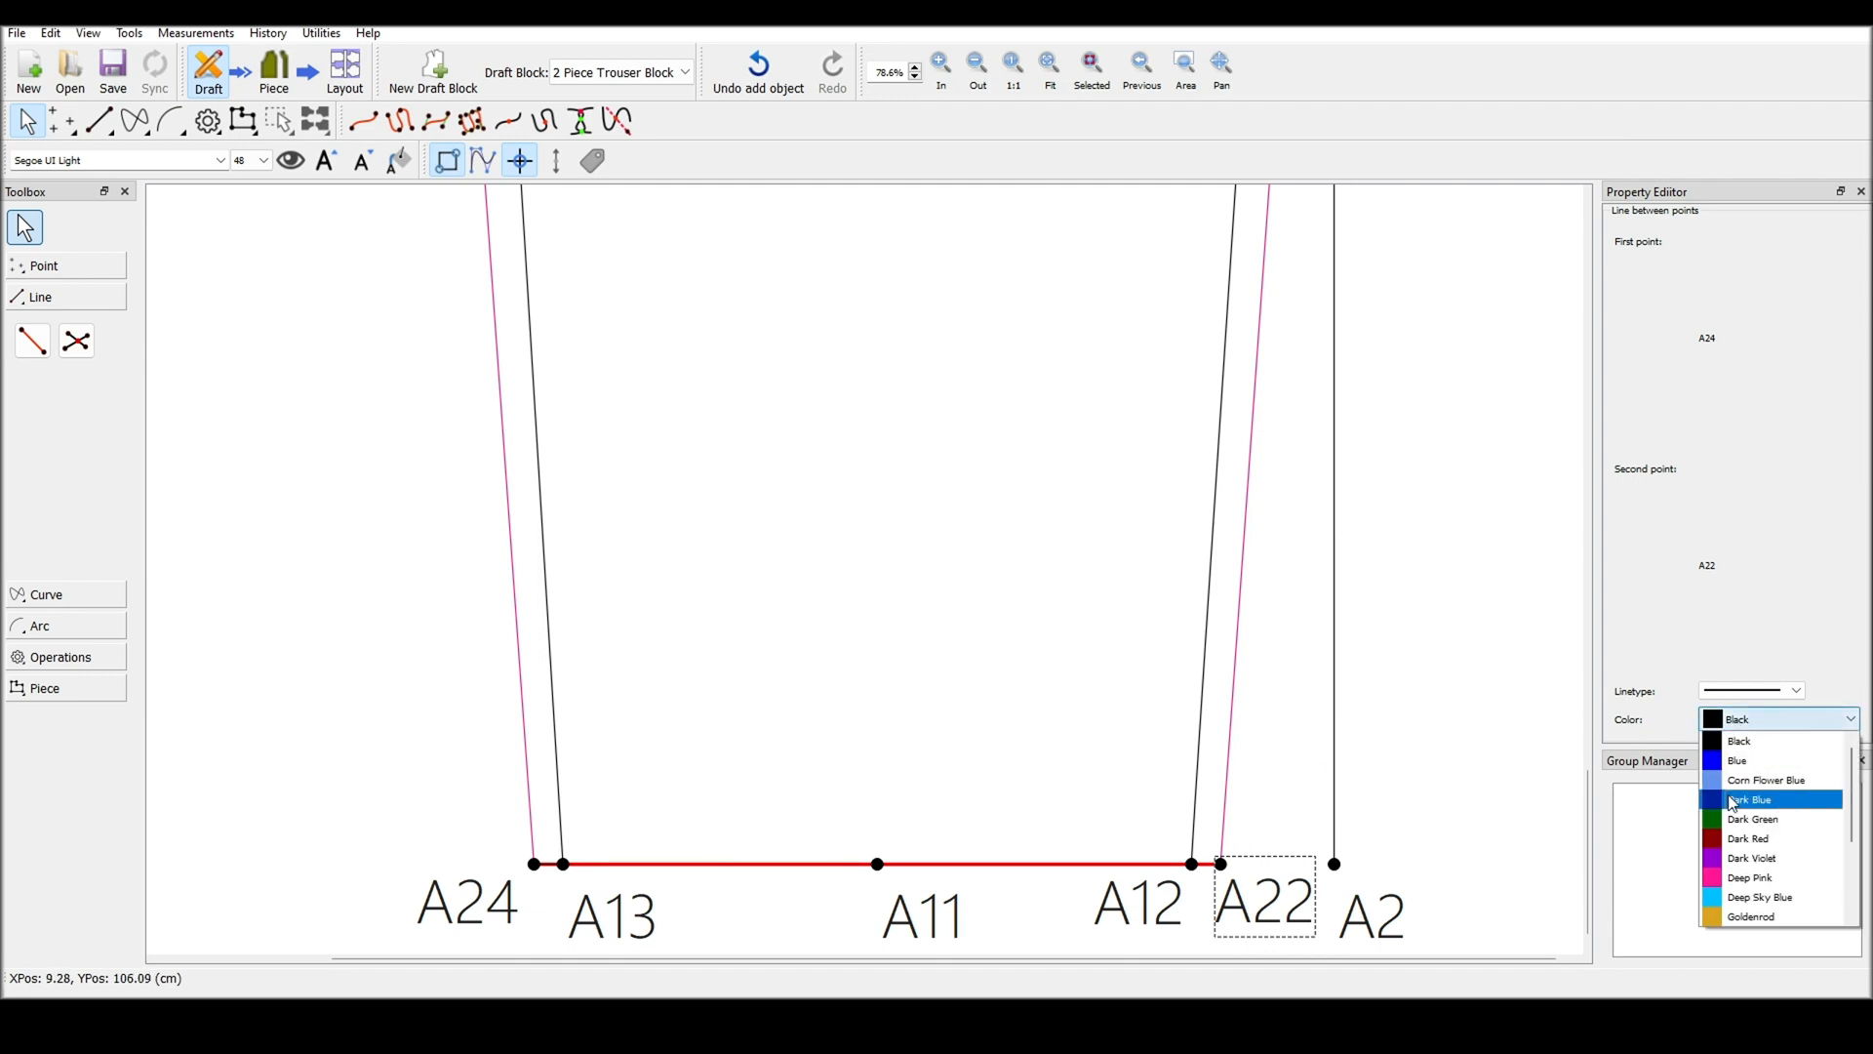
pyautogui.click(1732, 884)
pyautogui.click(1464, 837)
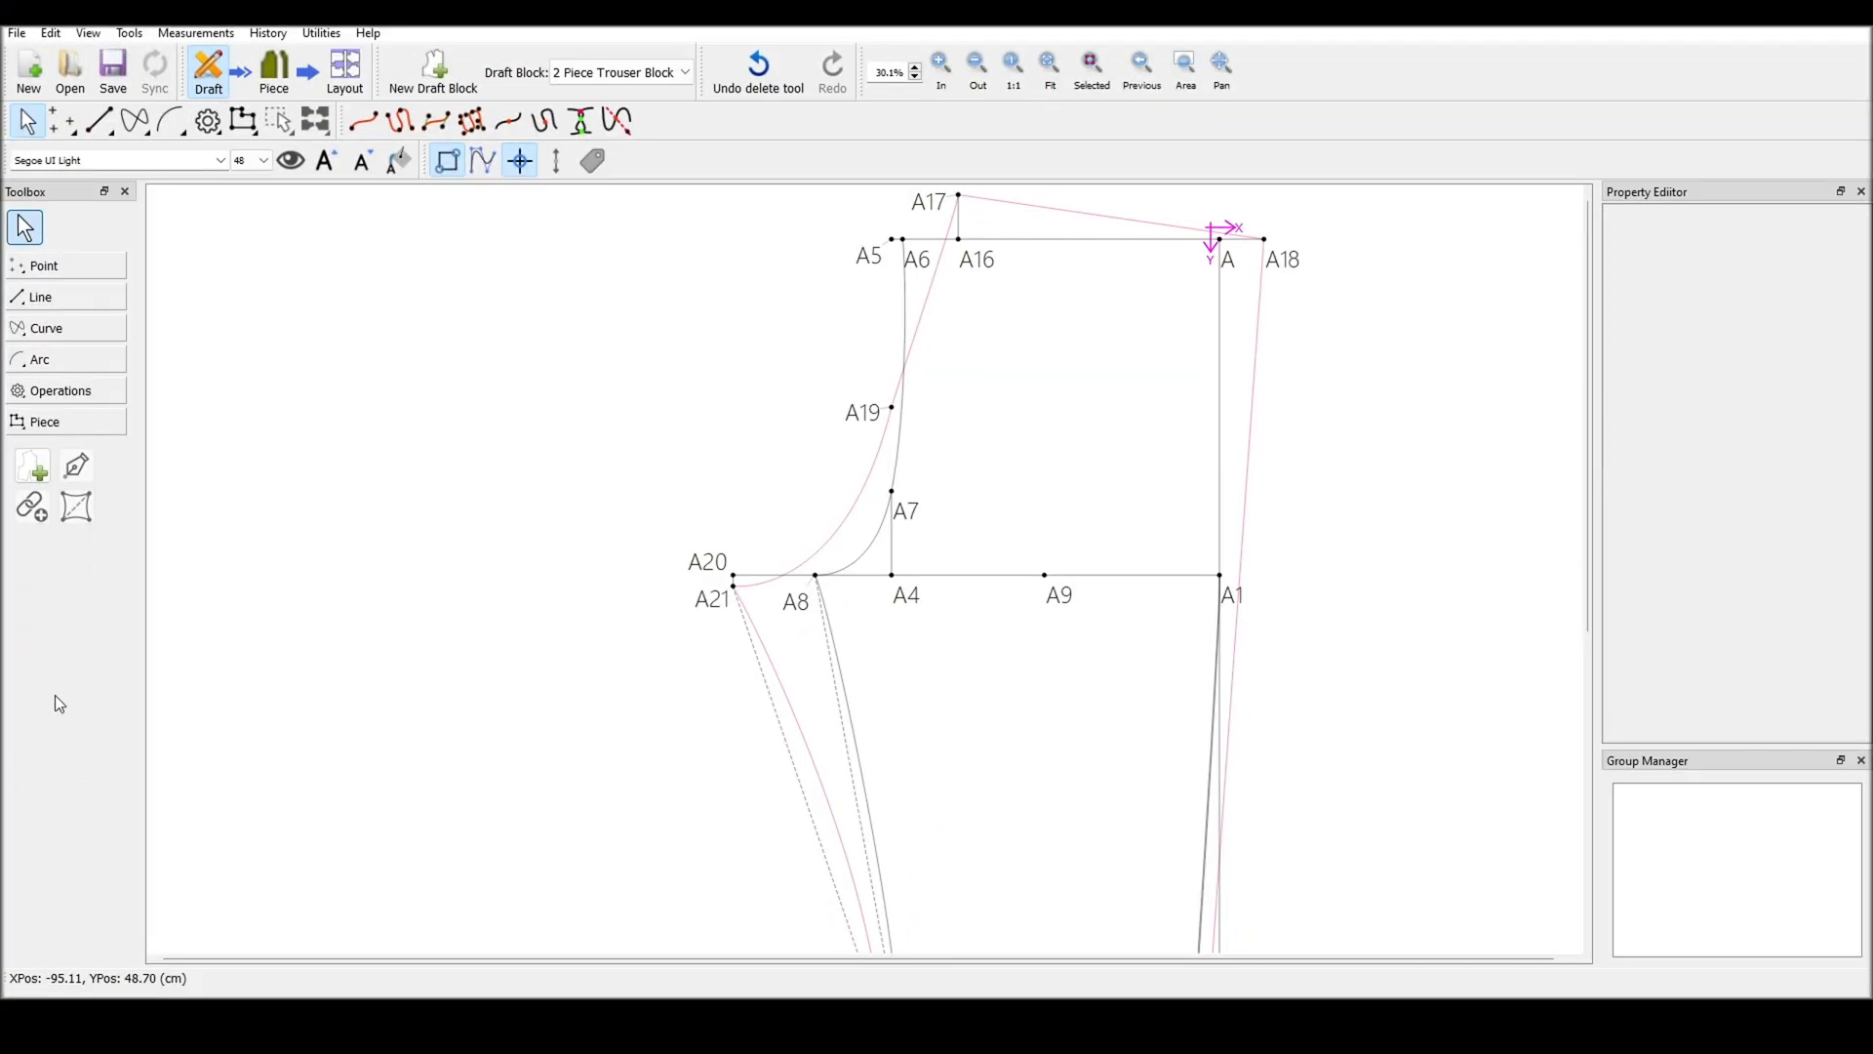
# Start a new pattern piece for the front, tracing its path clockwise through A6, A, A1, A12 and A13
pyautogui.click(42, 469)
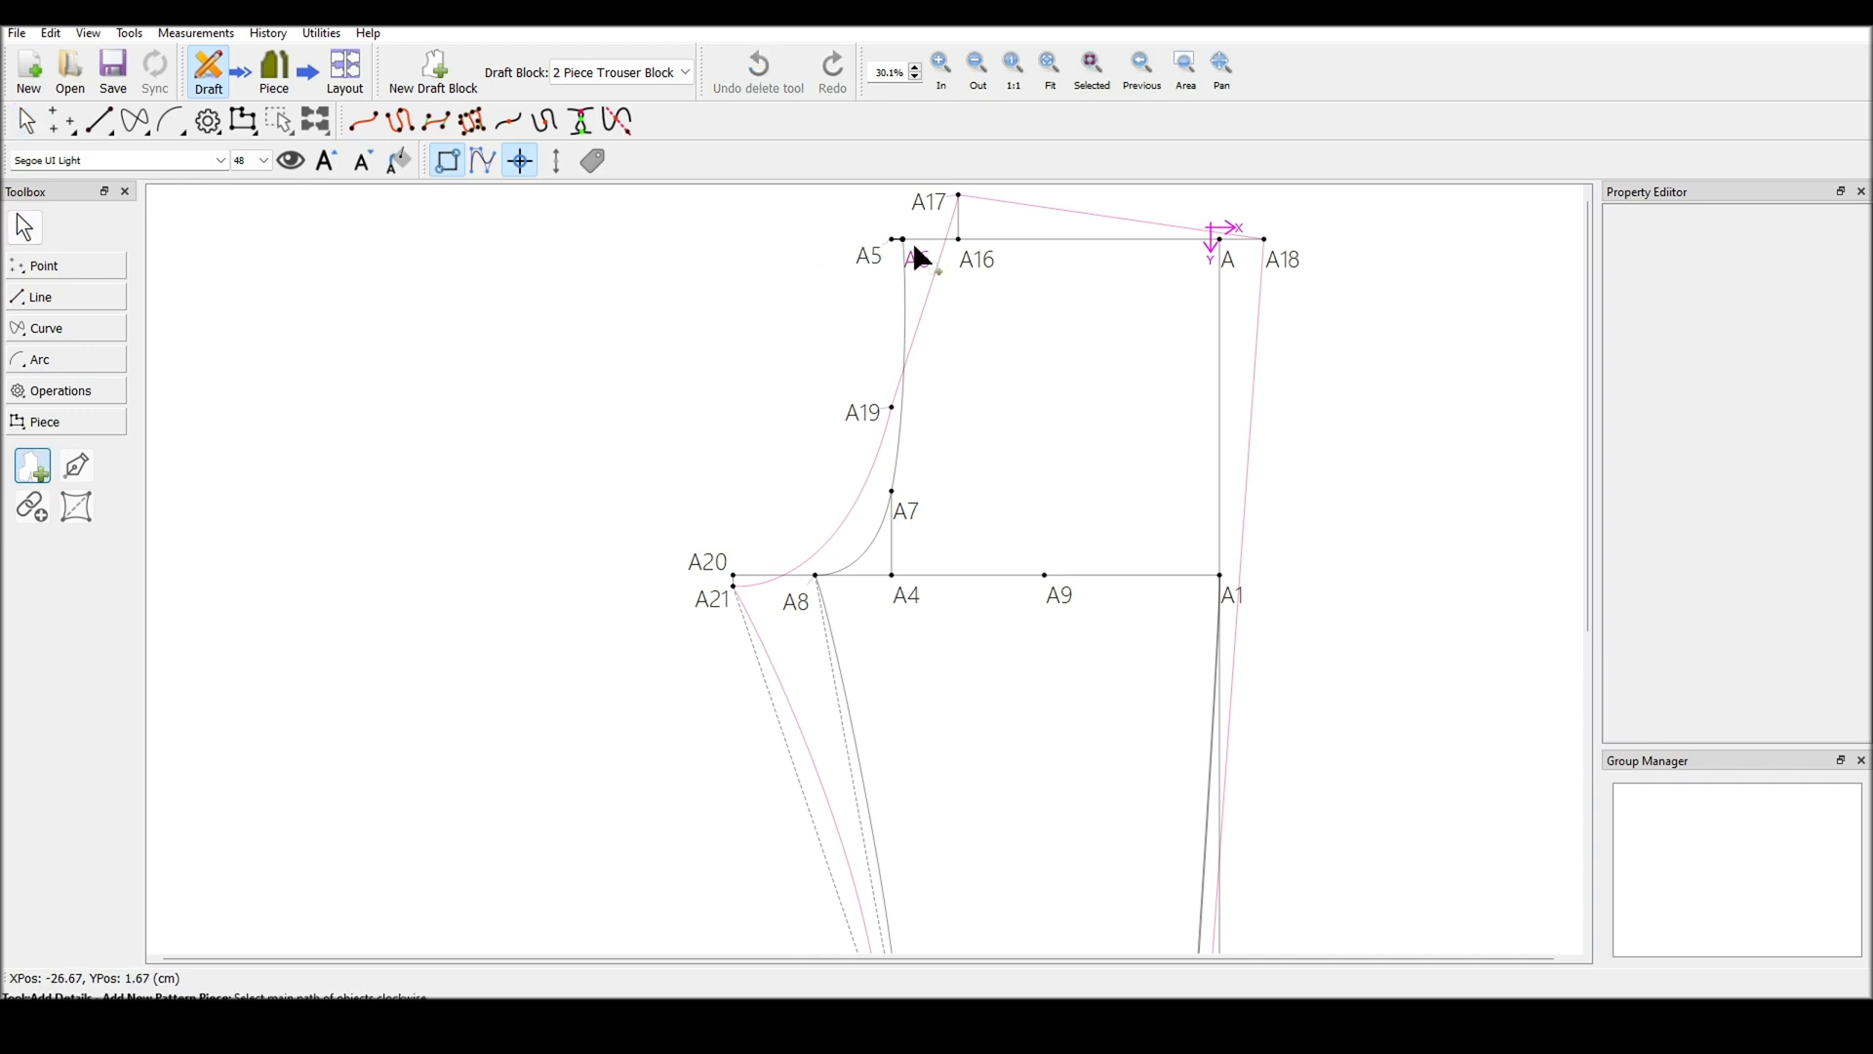
pyautogui.click(1217, 237)
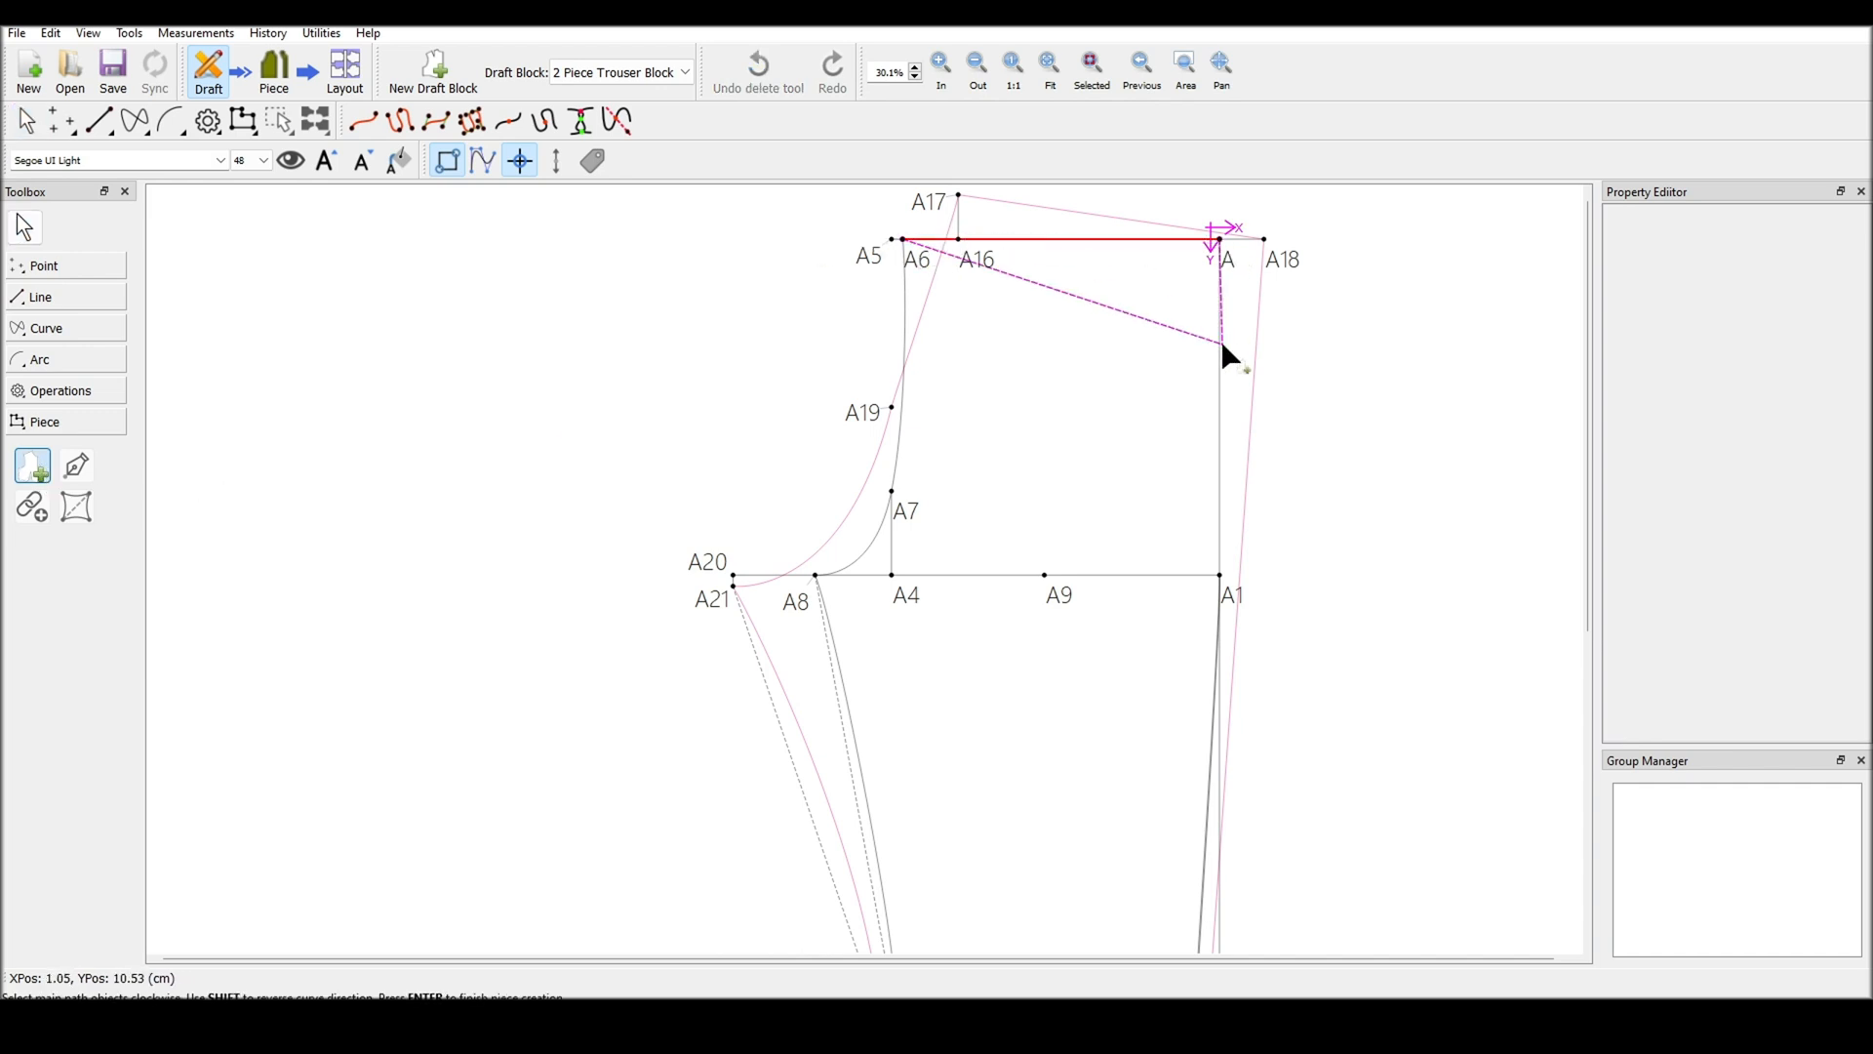
pyautogui.click(1218, 575)
pyautogui.scroll(-5, 1216, 569)
pyautogui.scroll(-2, 1220, 577)
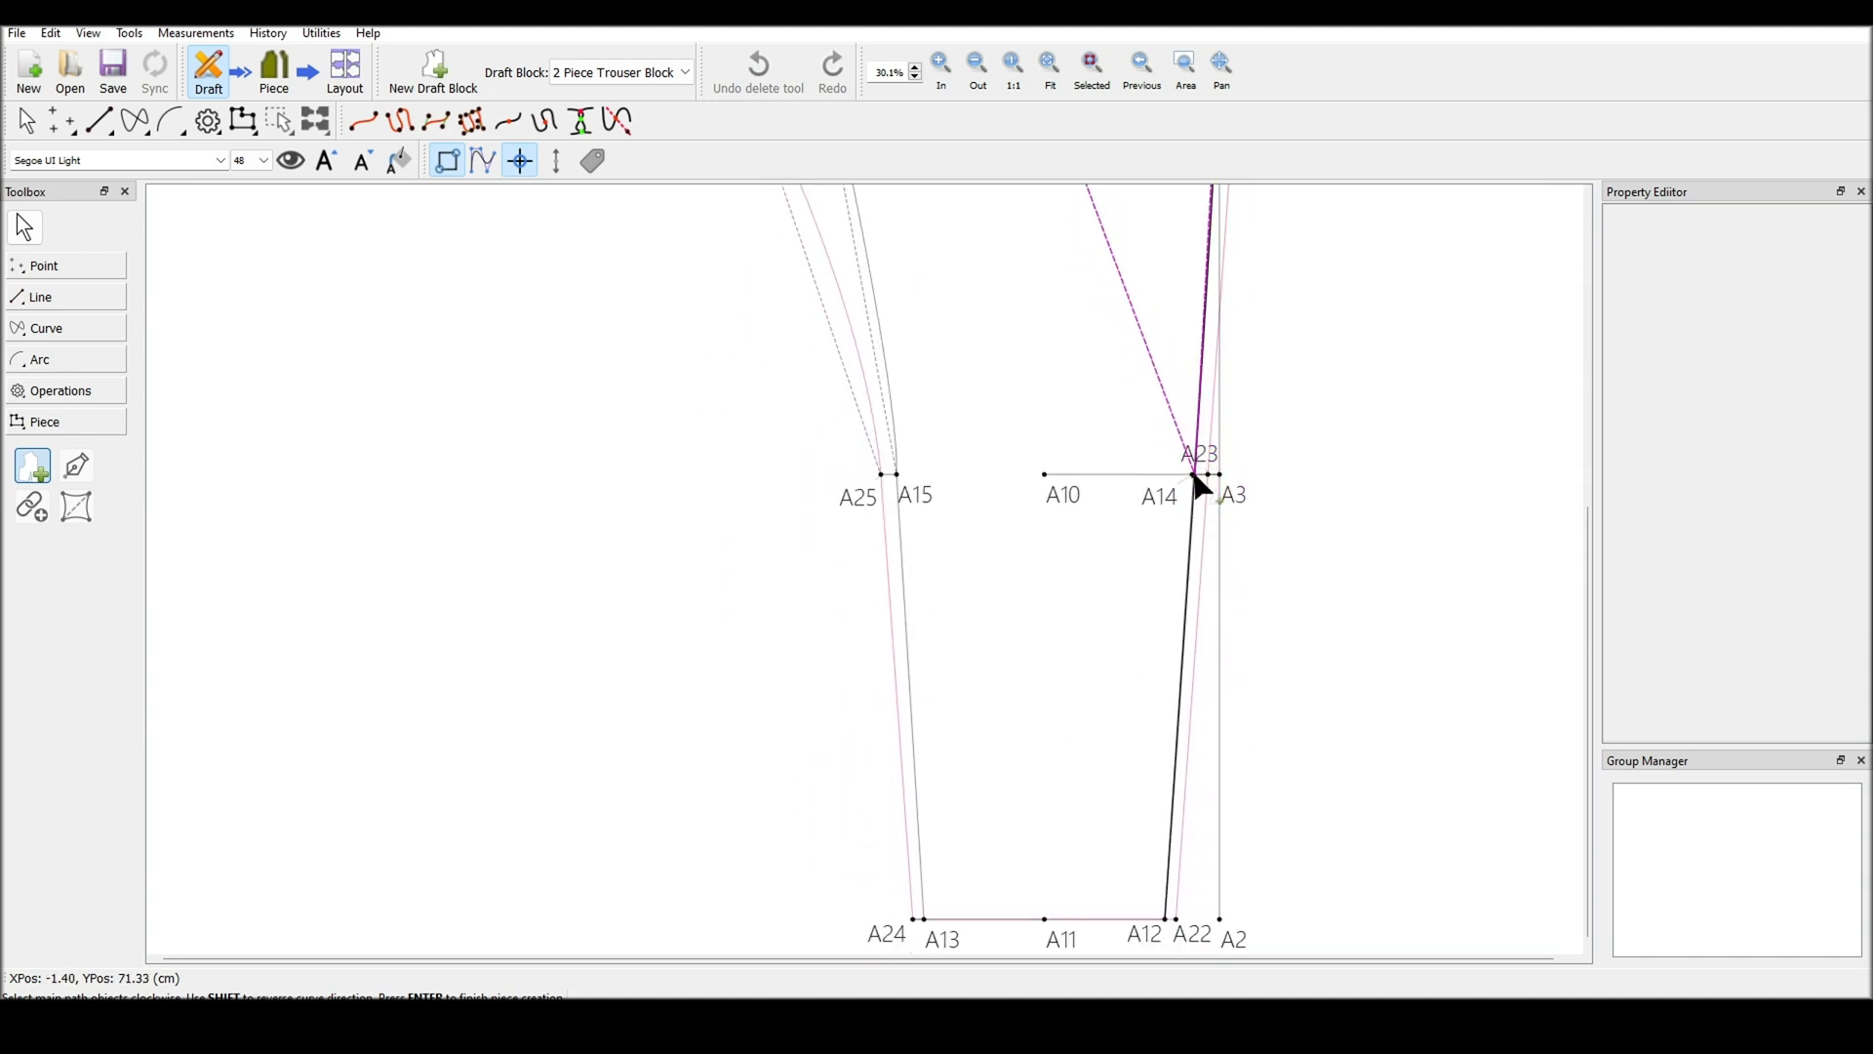
pyautogui.click(1170, 781)
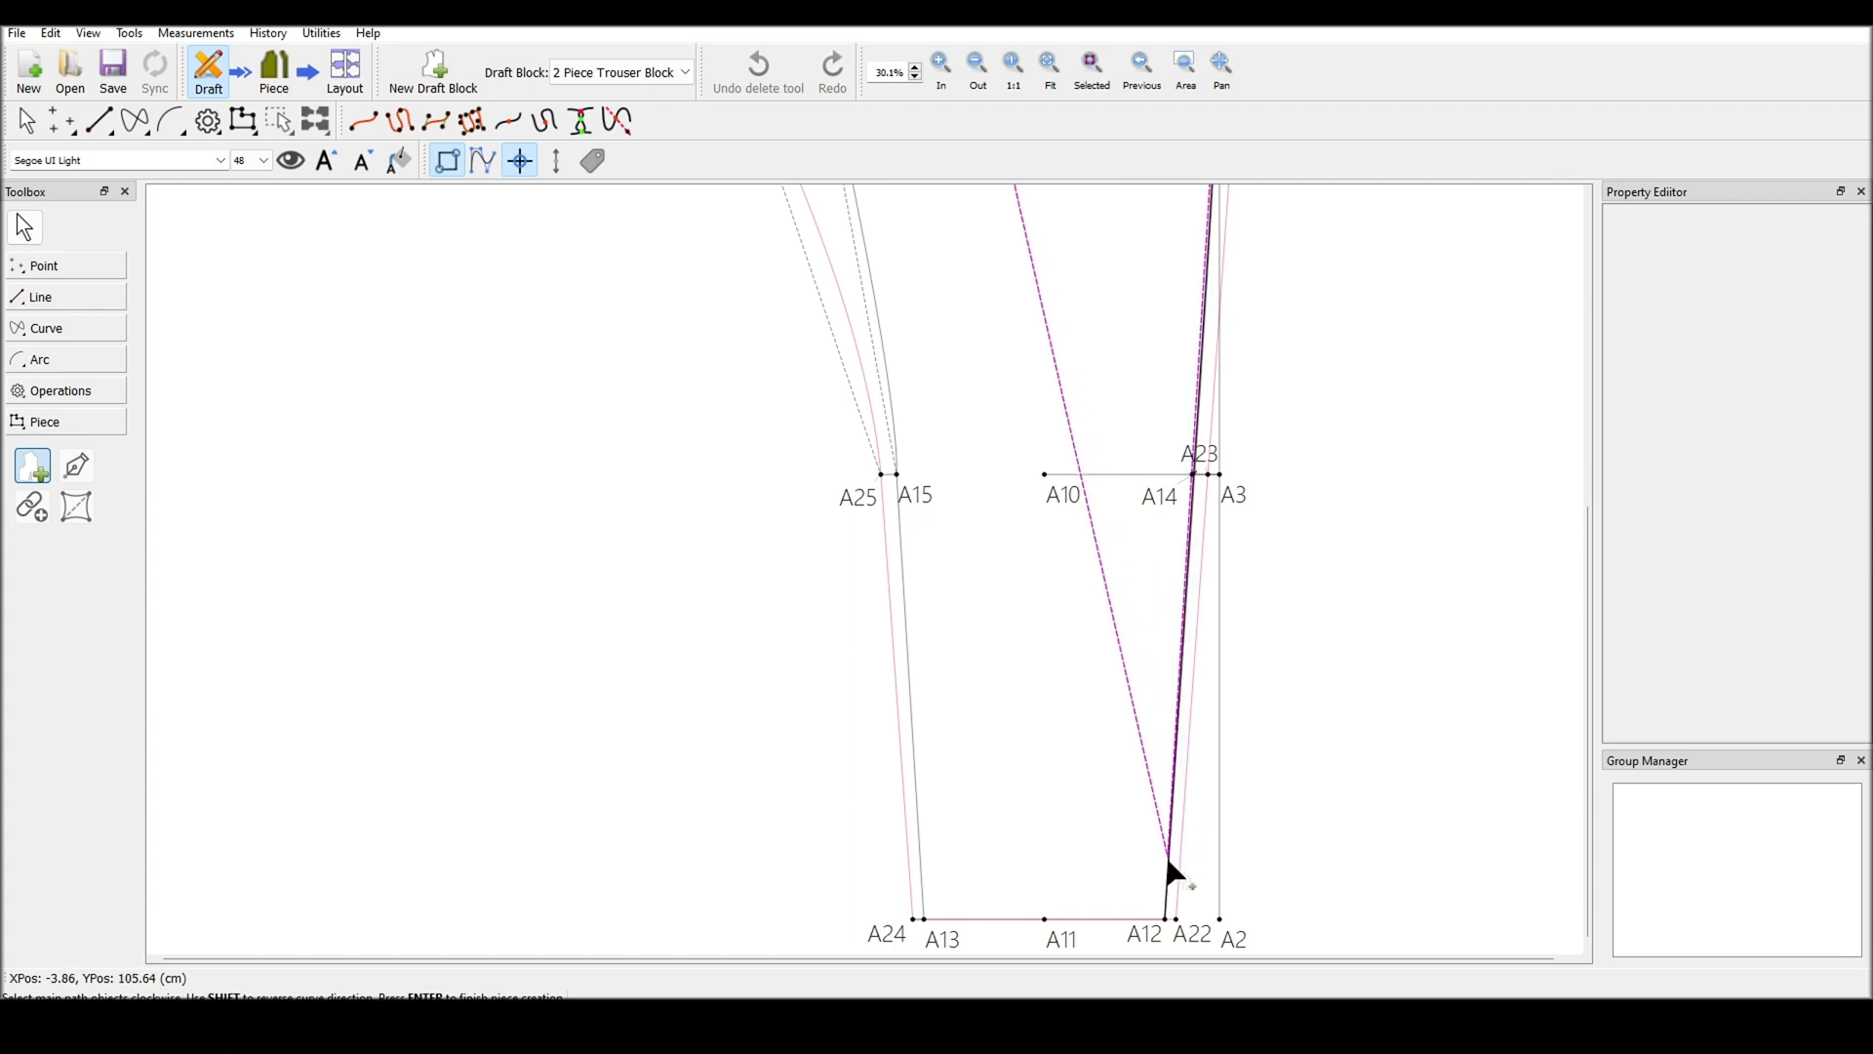
pyautogui.click(1165, 918)
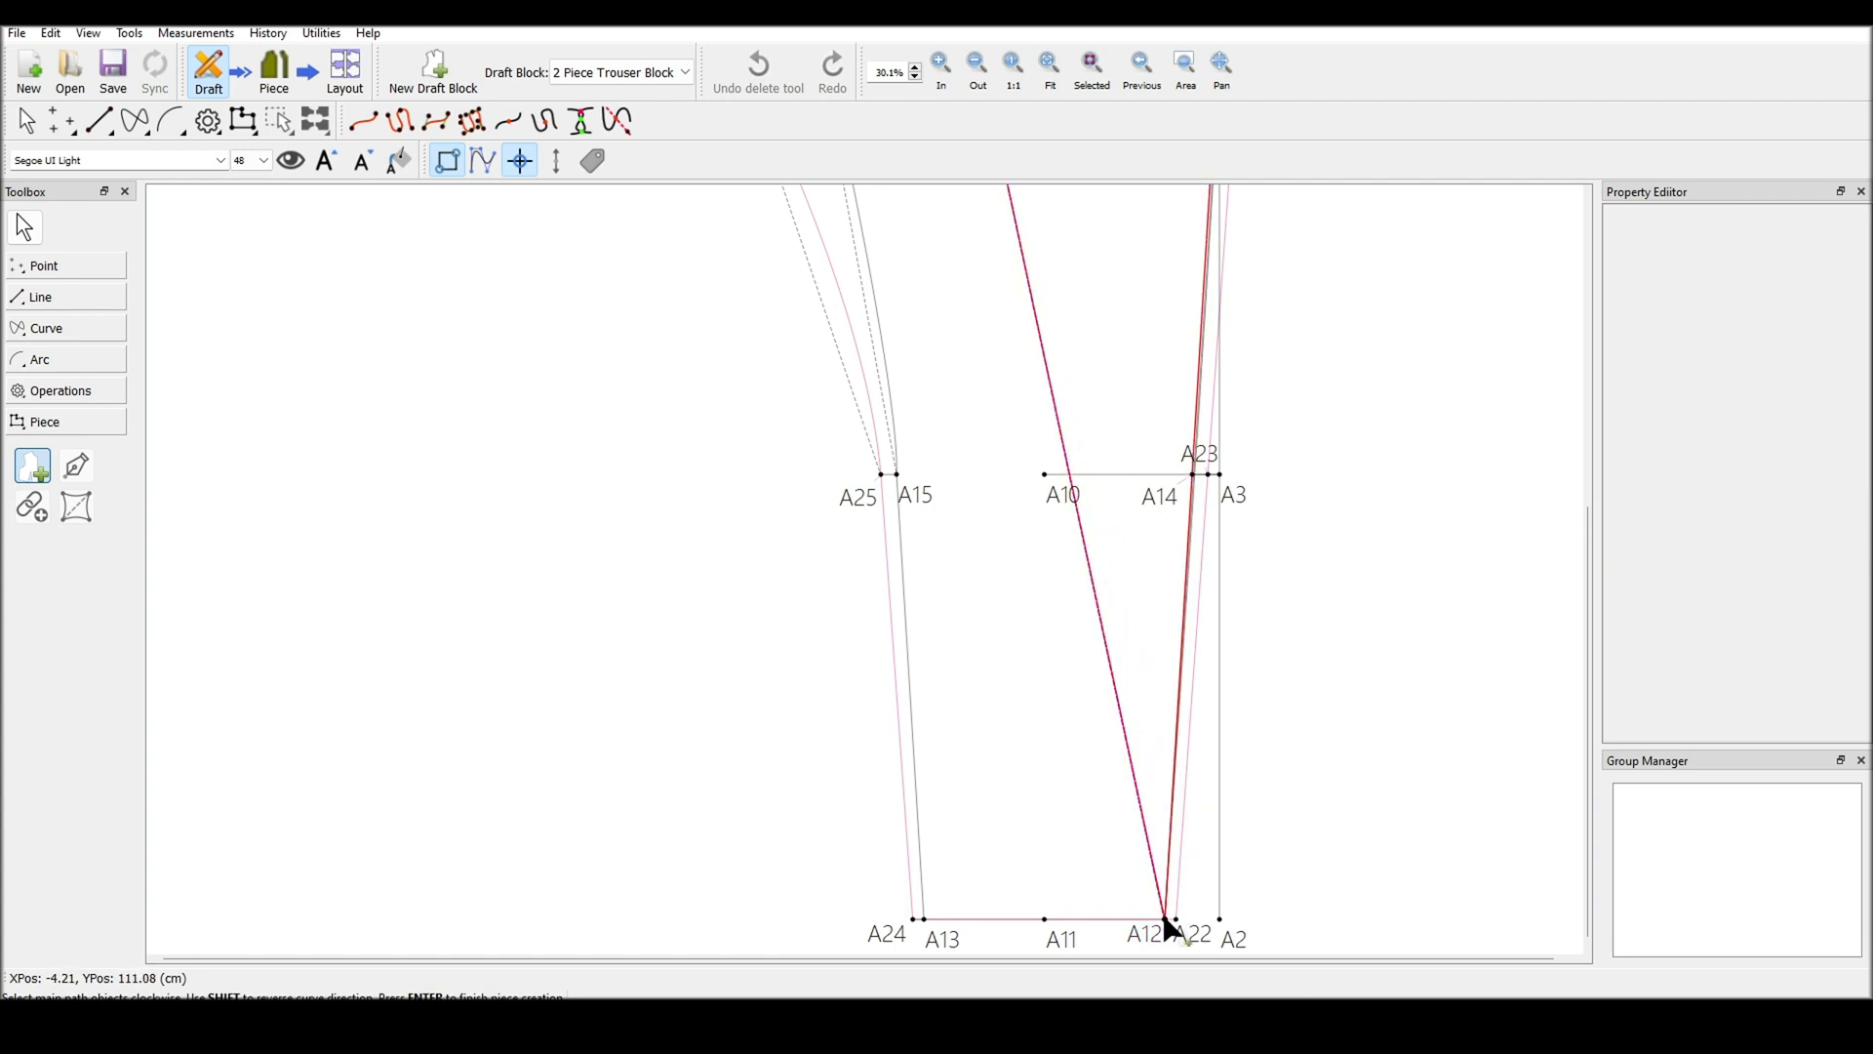
pyautogui.click(924, 918)
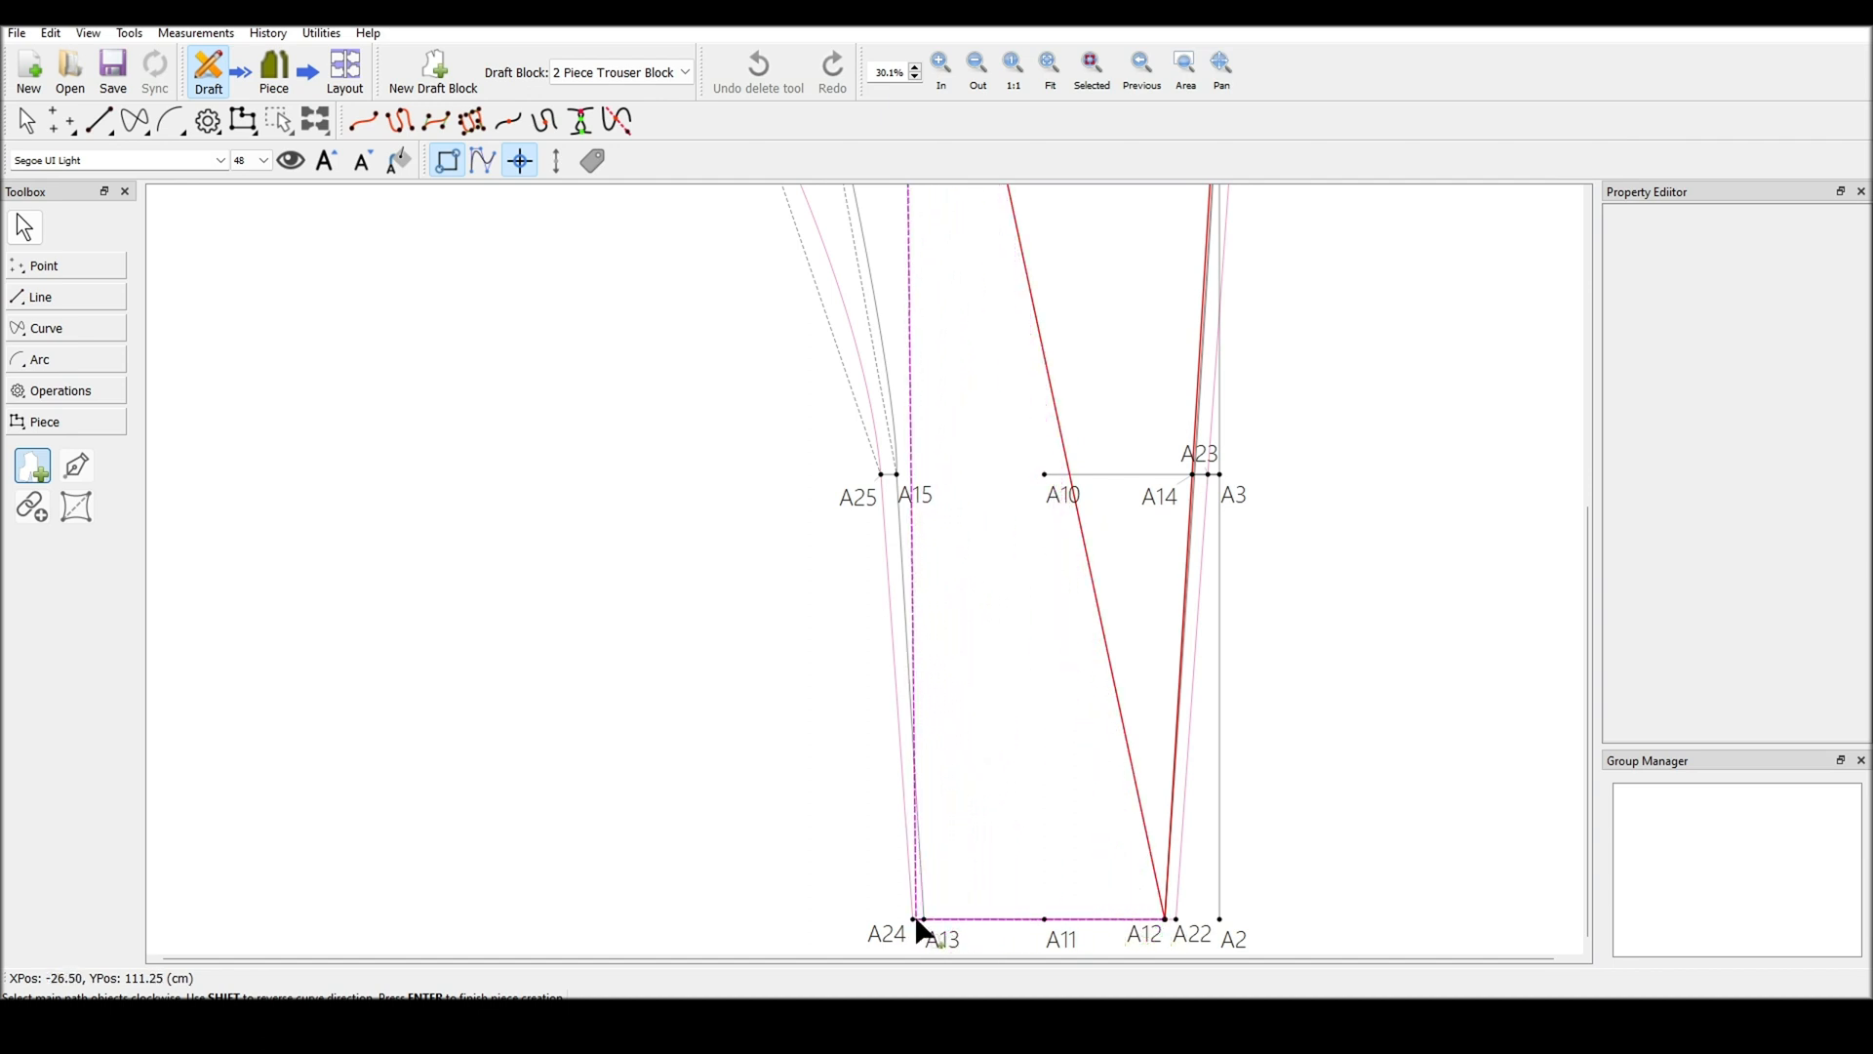
# Close the front piece's path with A15, the inseam curve to A8 and the crotch curve to A6, and create the piece
pyautogui.click(898, 478)
pyautogui.scroll(1, 907, 483)
pyautogui.scroll(6, 902, 472)
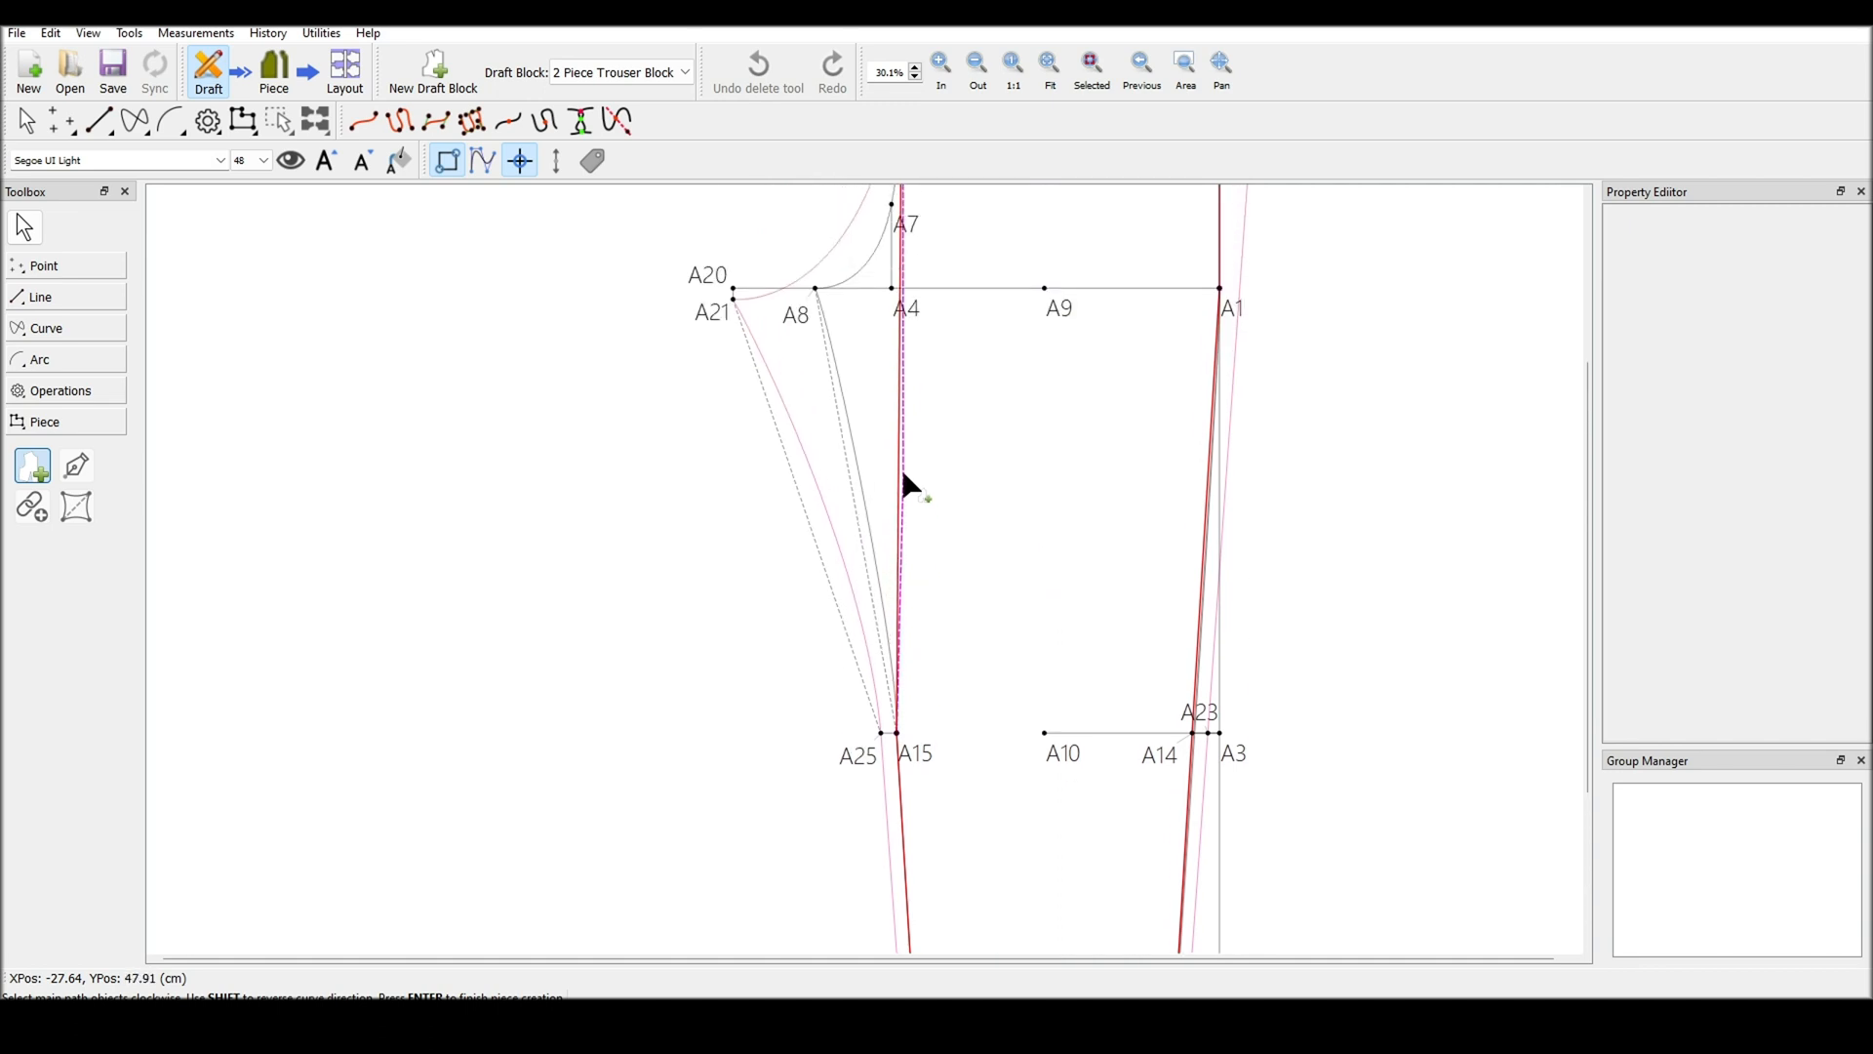
pyautogui.click(858, 495)
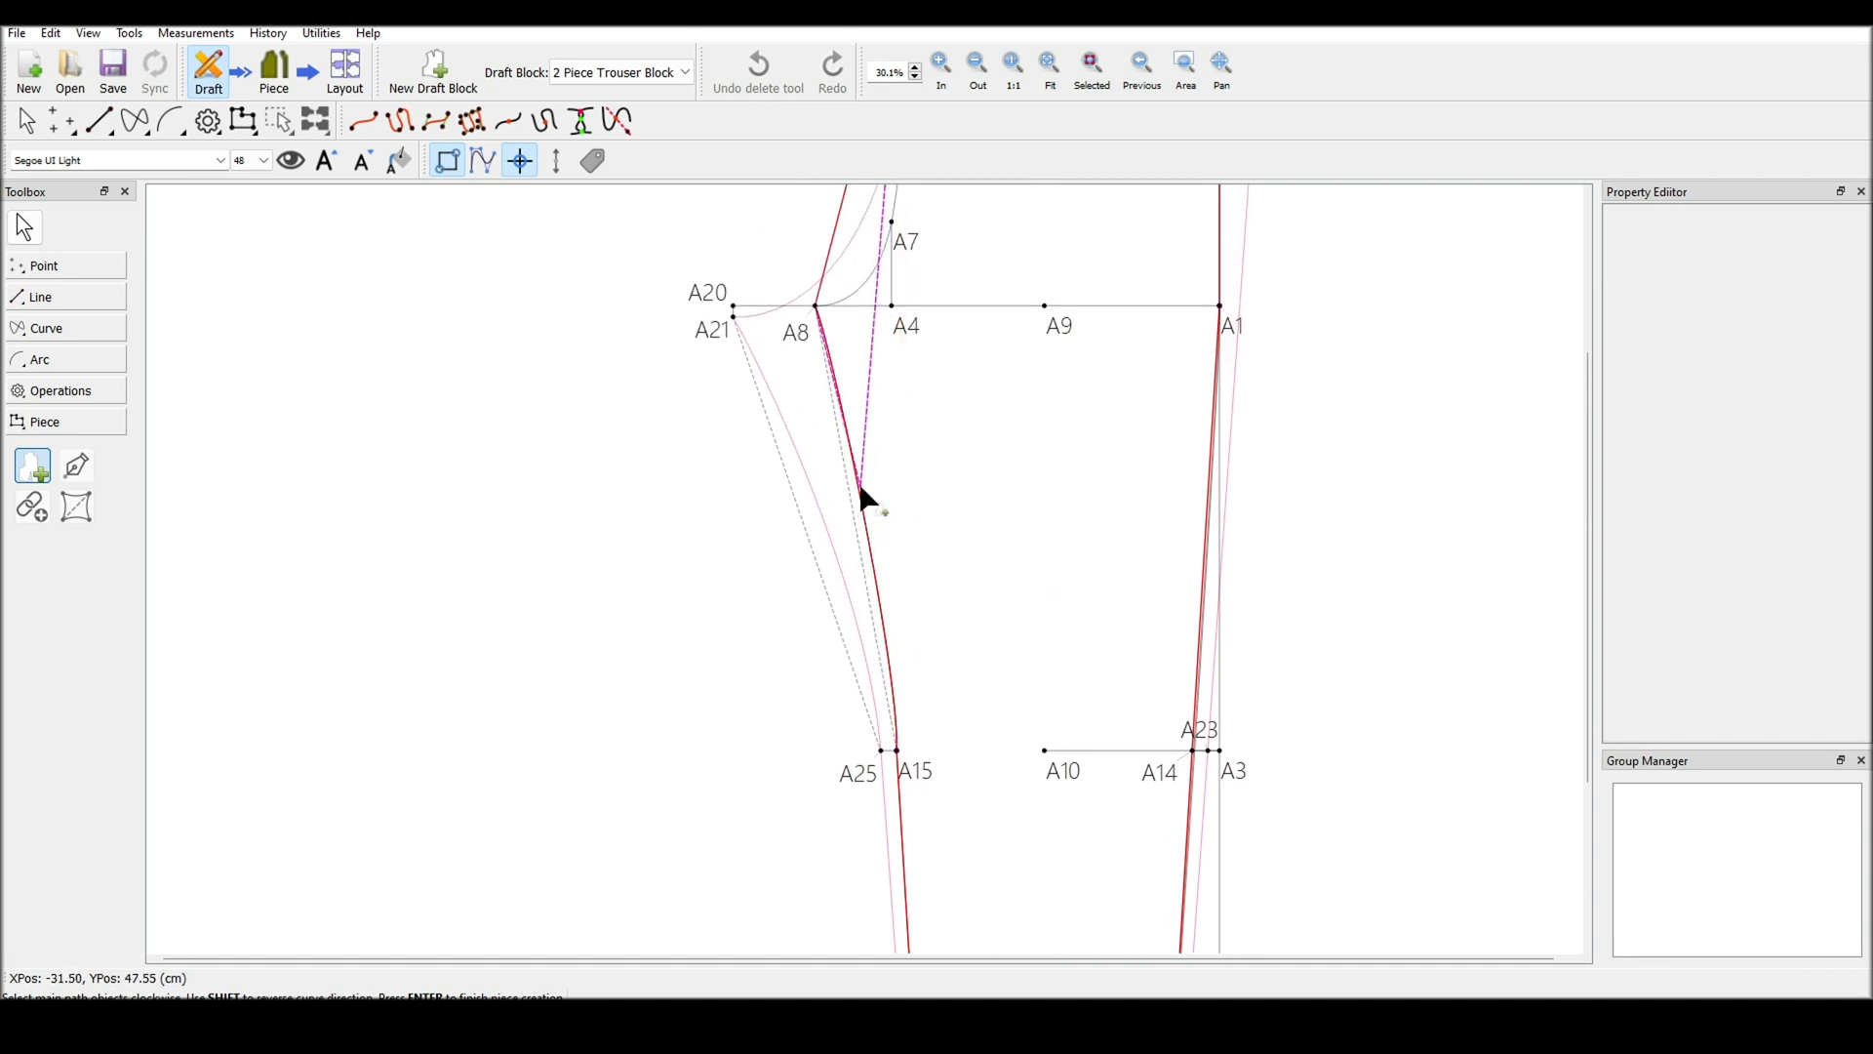
pyautogui.scroll(6, 865, 488)
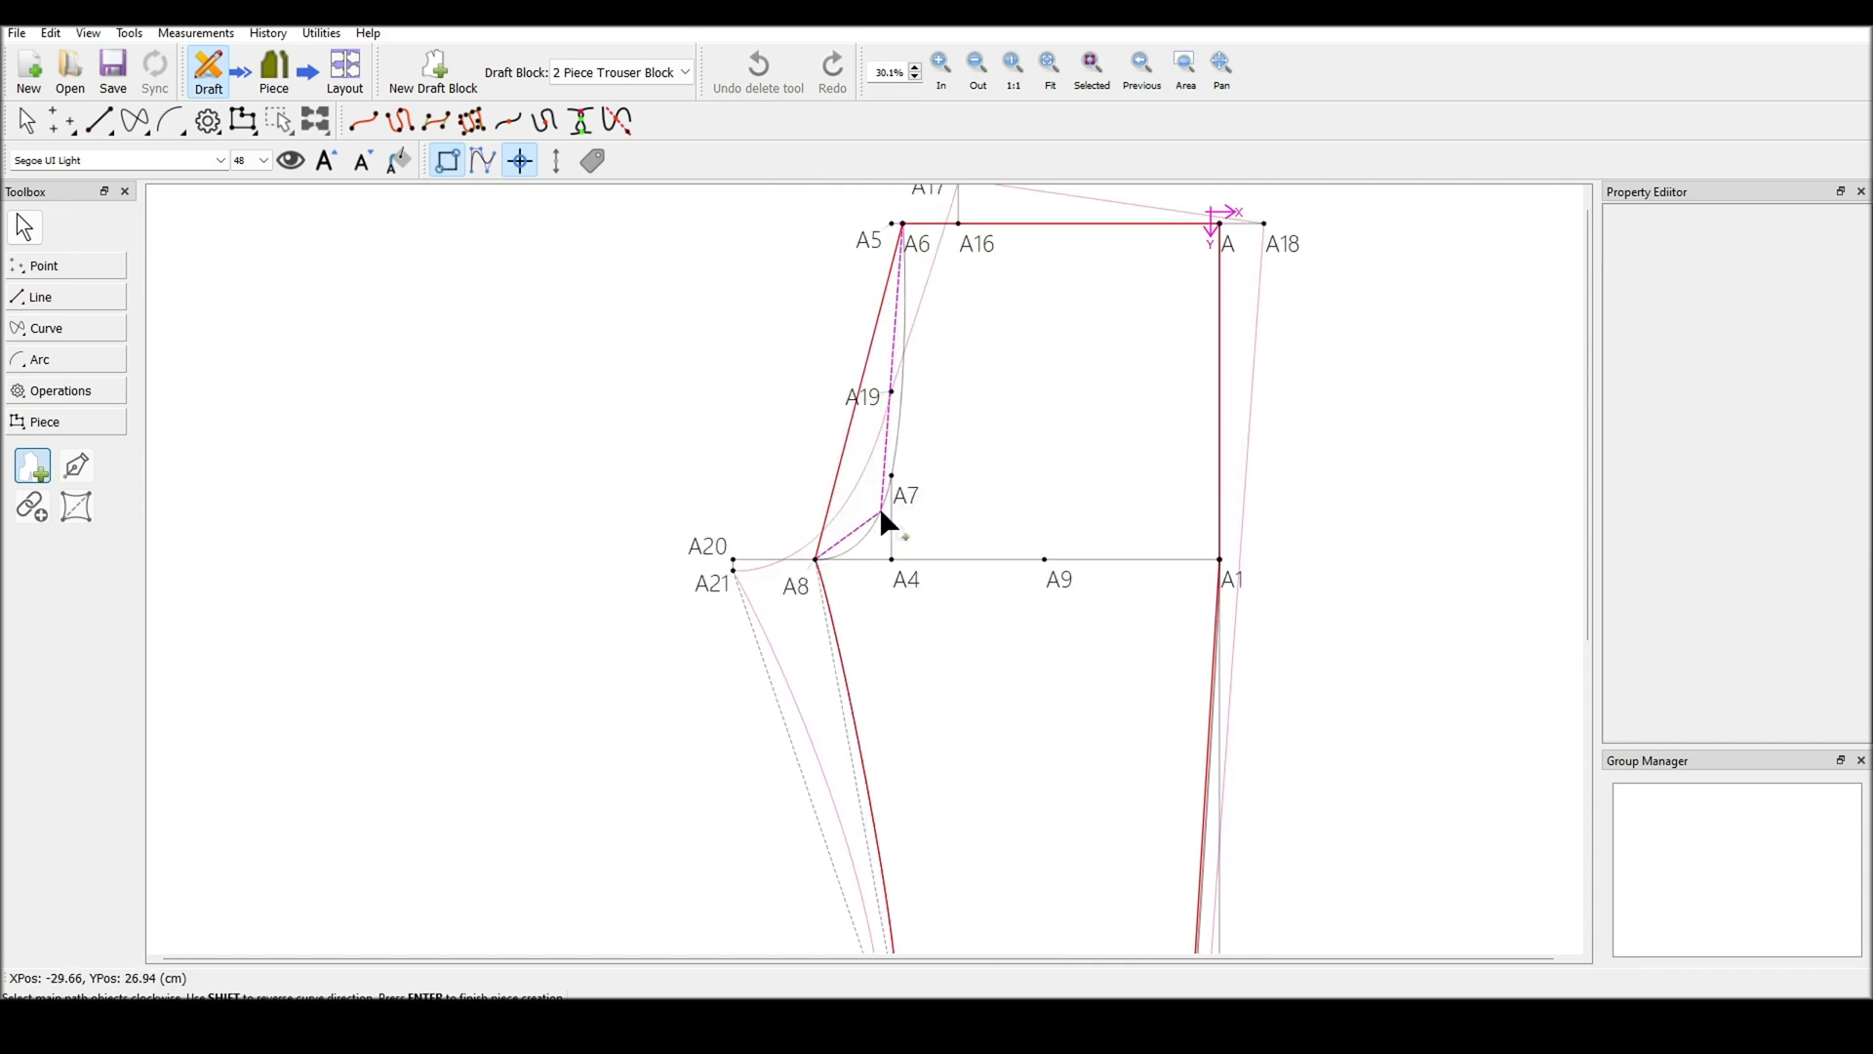
pyautogui.click(878, 517)
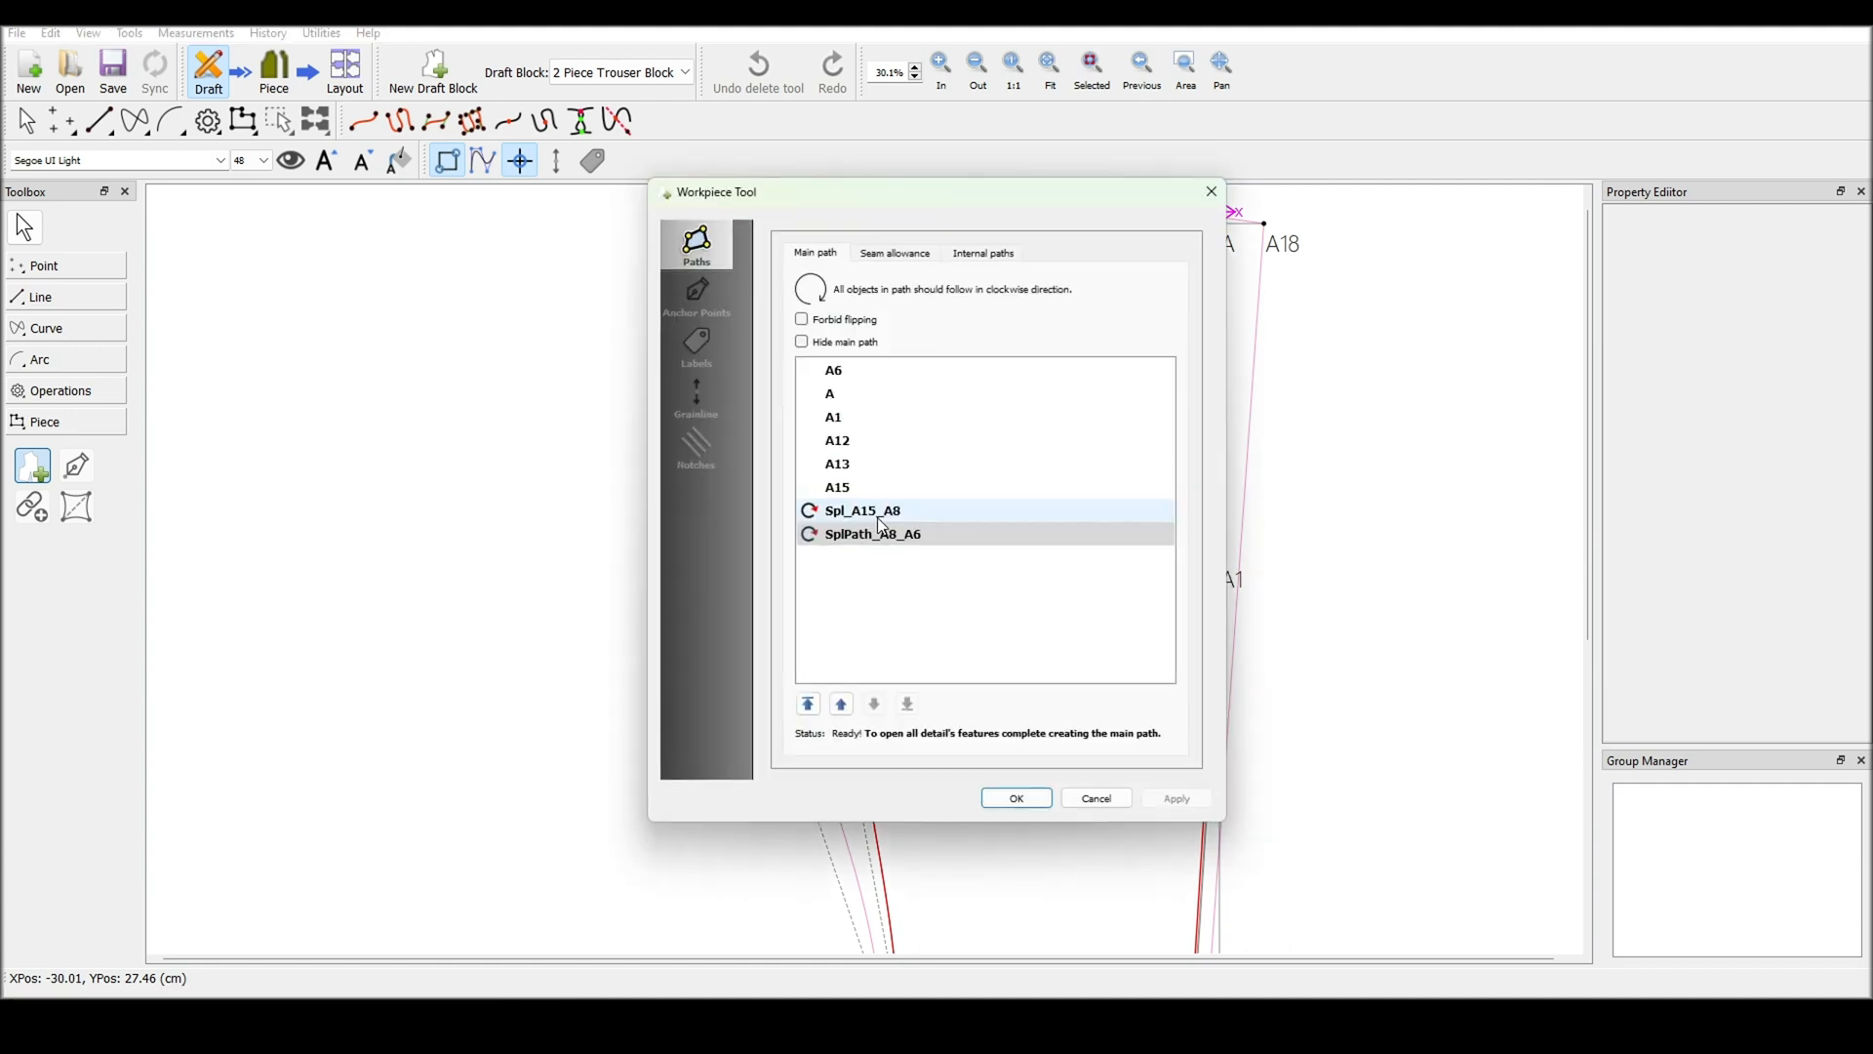
pyautogui.click(1012, 798)
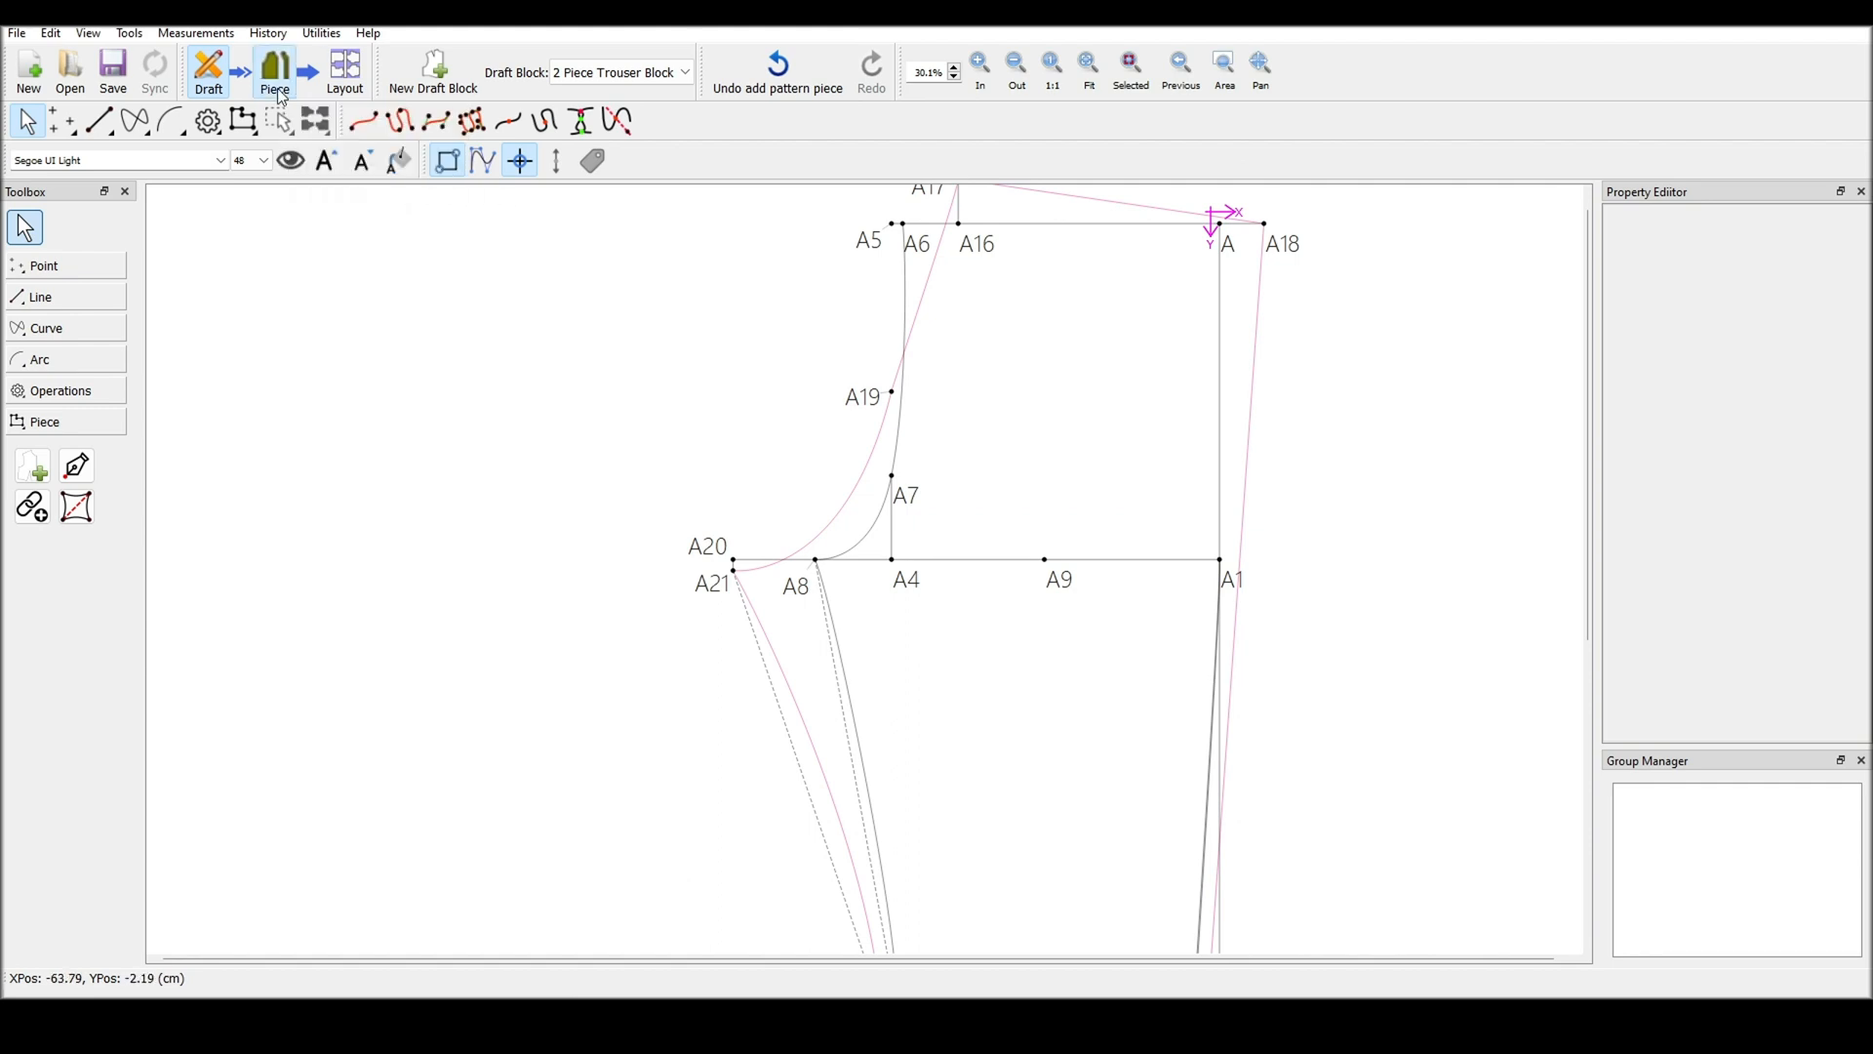
# Switch to Piece mode and inspect the front piece's outline from waist to hem
pyautogui.click(276, 86)
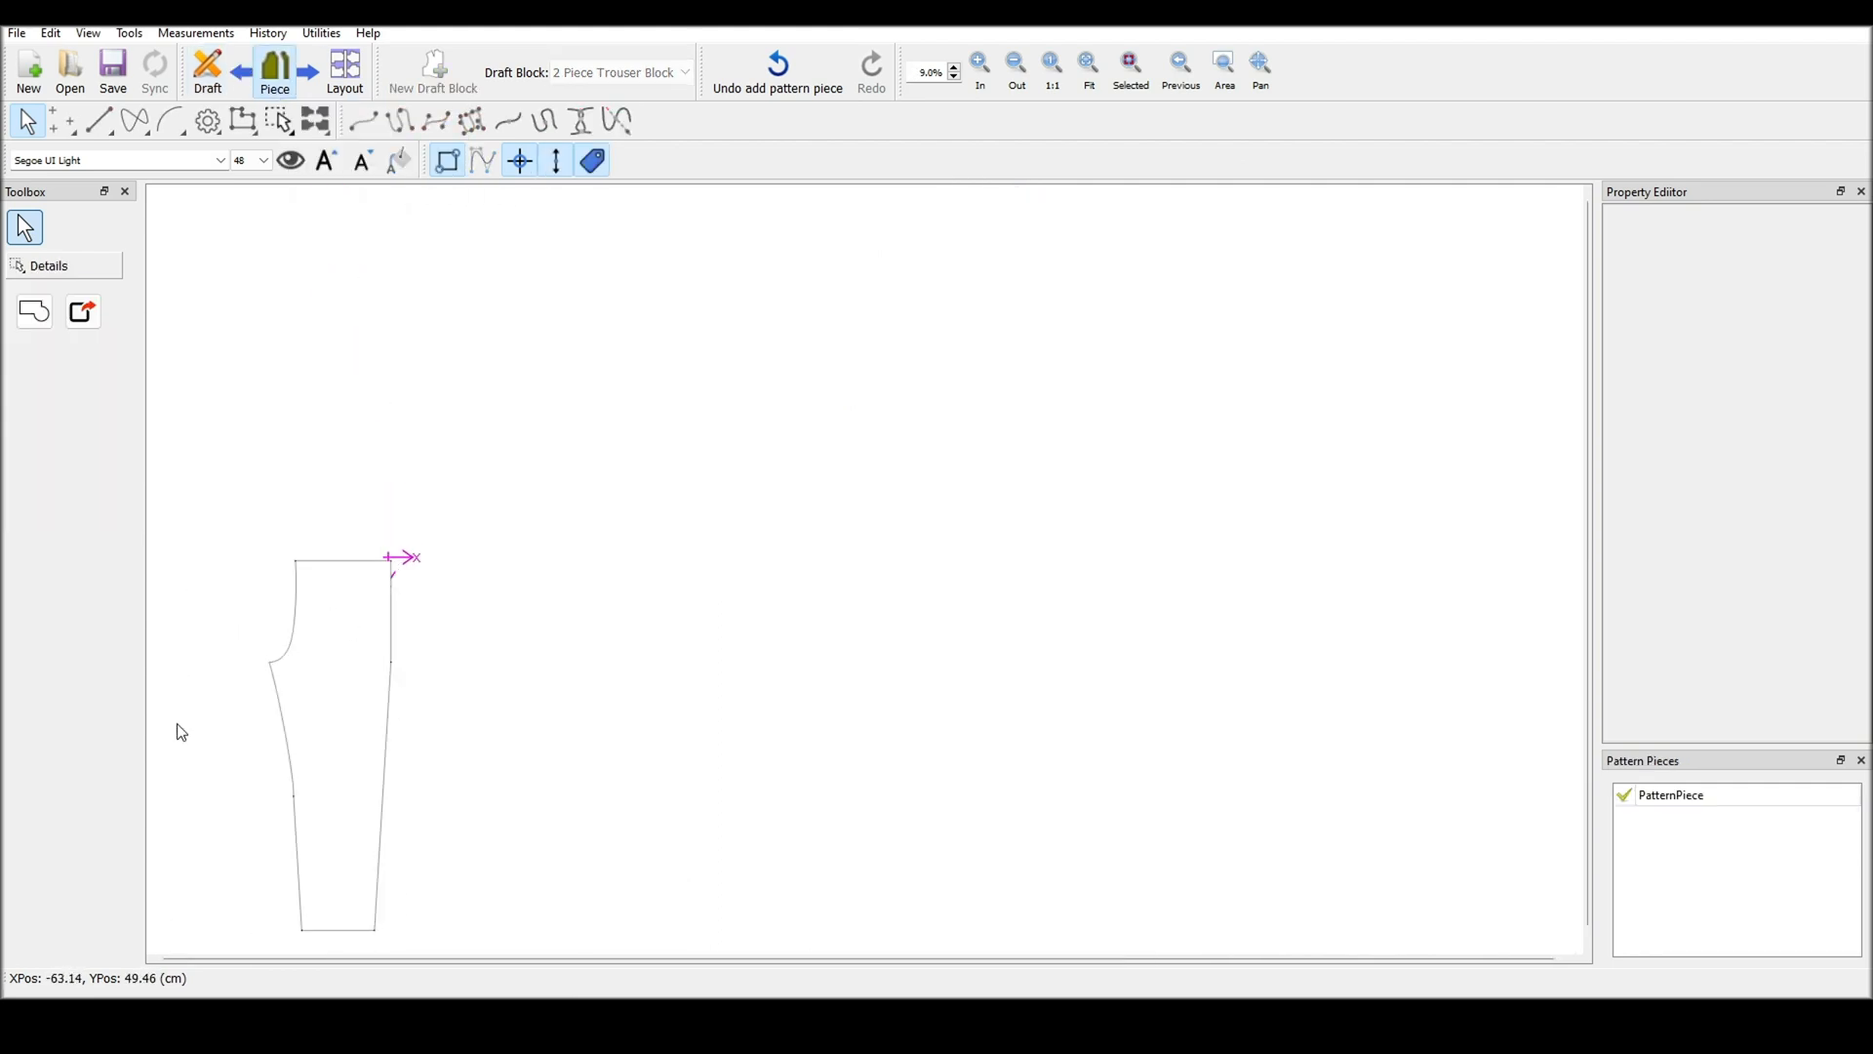
pyautogui.keyDown('ctrl'); pyautogui.scroll(4, 180, 726); pyautogui.keyUp('ctrl')
pyautogui.keyDown('ctrl'); pyautogui.scroll(-2, 519, 683); pyautogui.keyUp('ctrl')
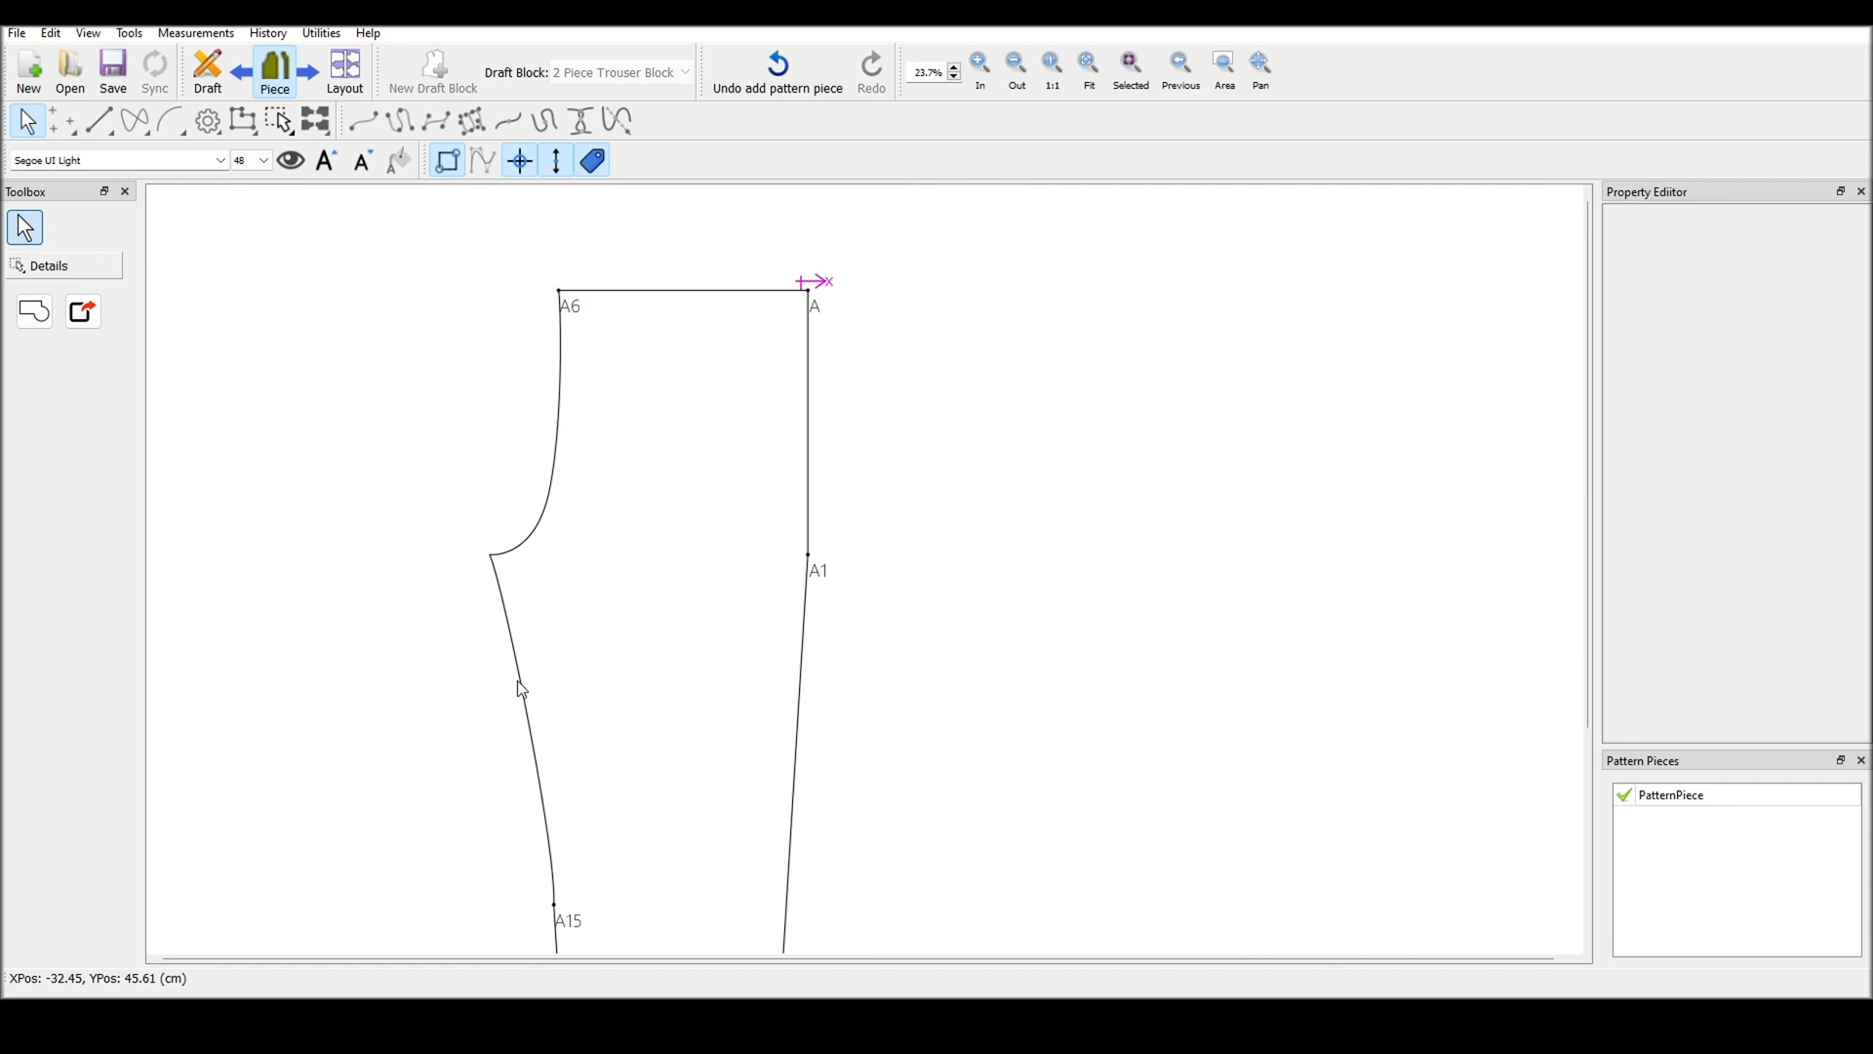
pyautogui.scroll(-1, 865, 673)
pyautogui.scroll(-3, 868, 676)
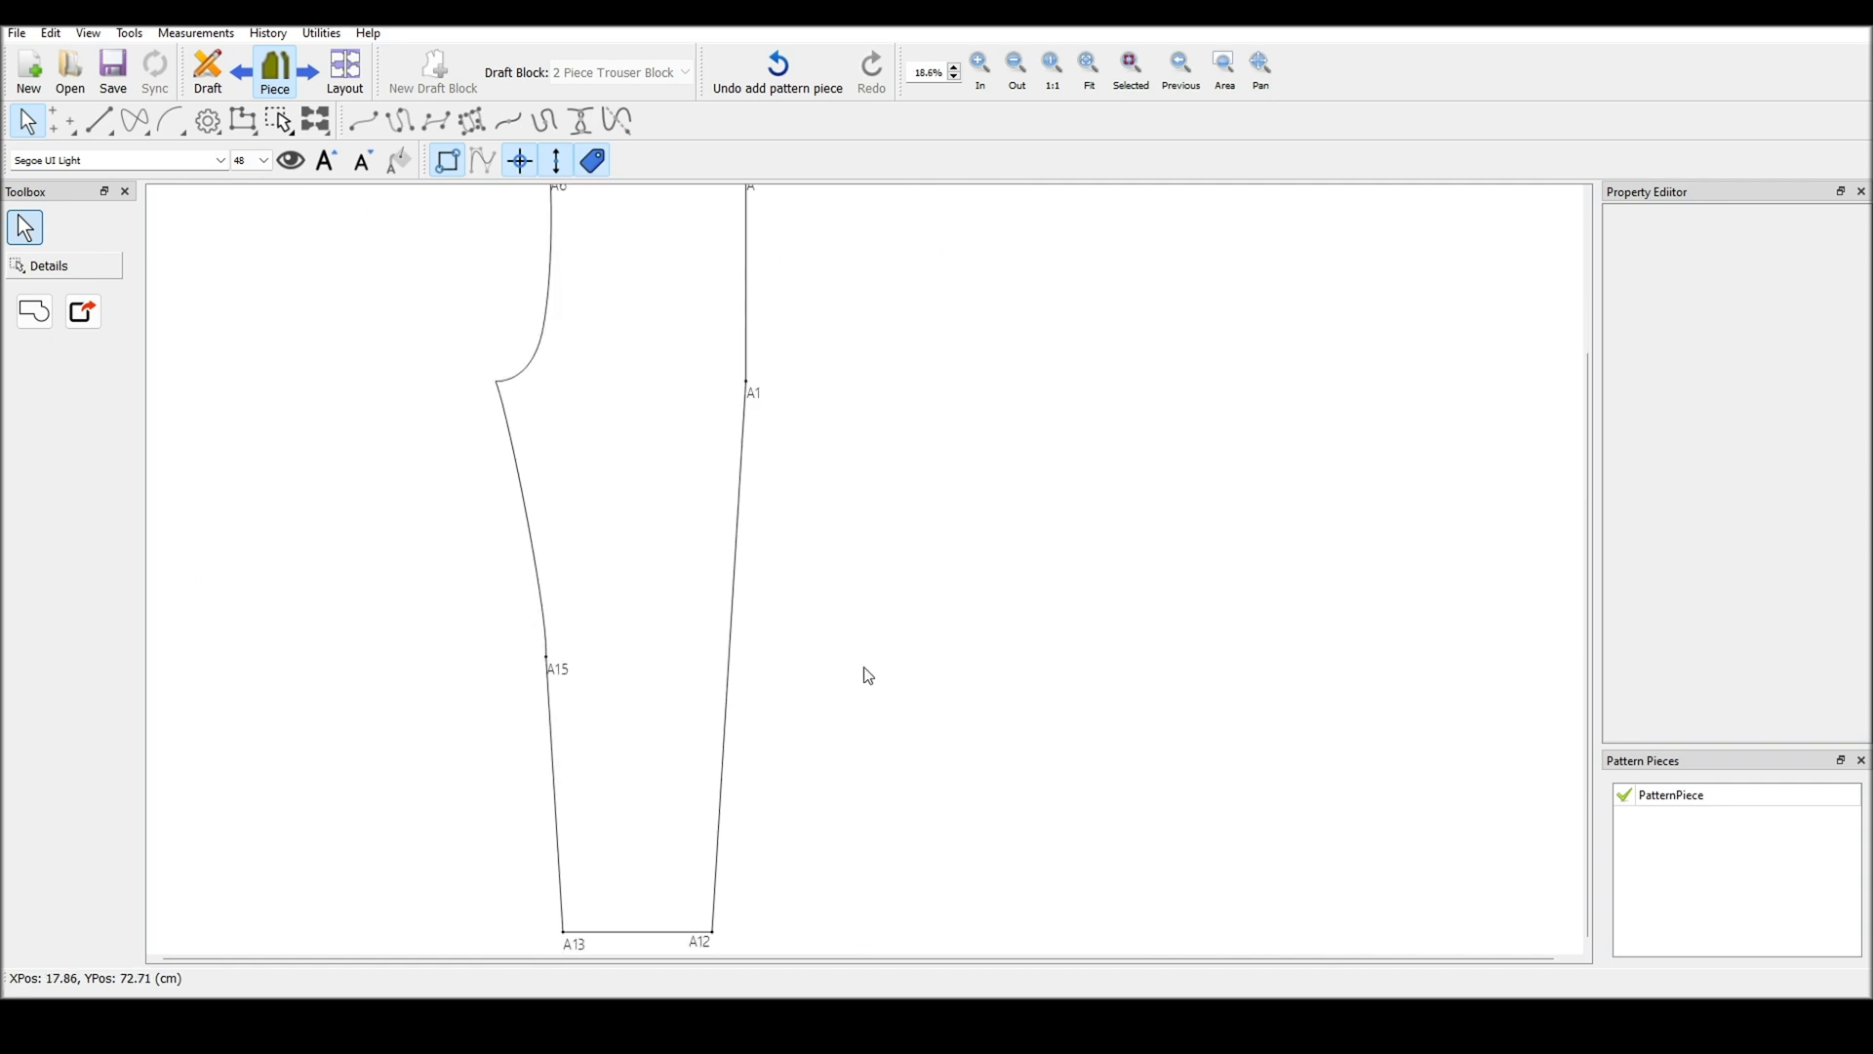
# Return to Draft mode and start a new pattern piece for the back, tracing clockwise through A17, A18, A22 and A24
pyautogui.click(209, 74)
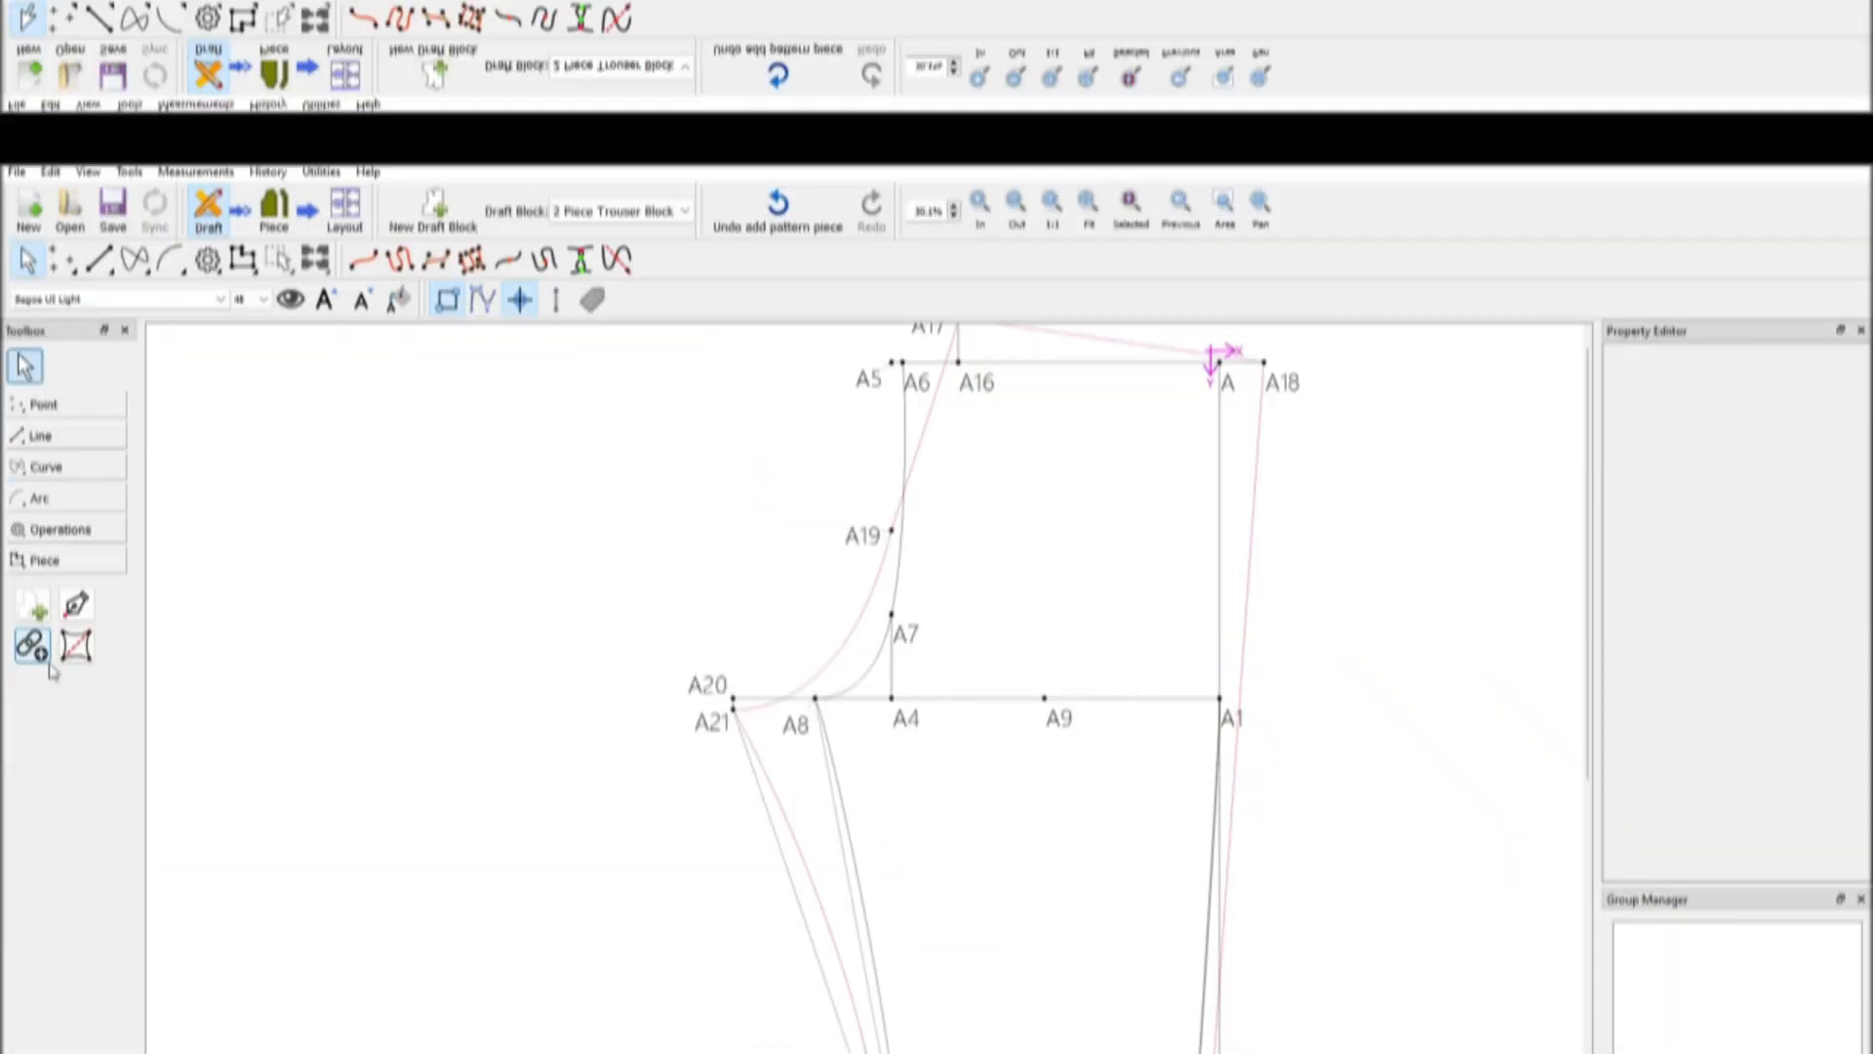
pyautogui.scroll(1, 971, 274)
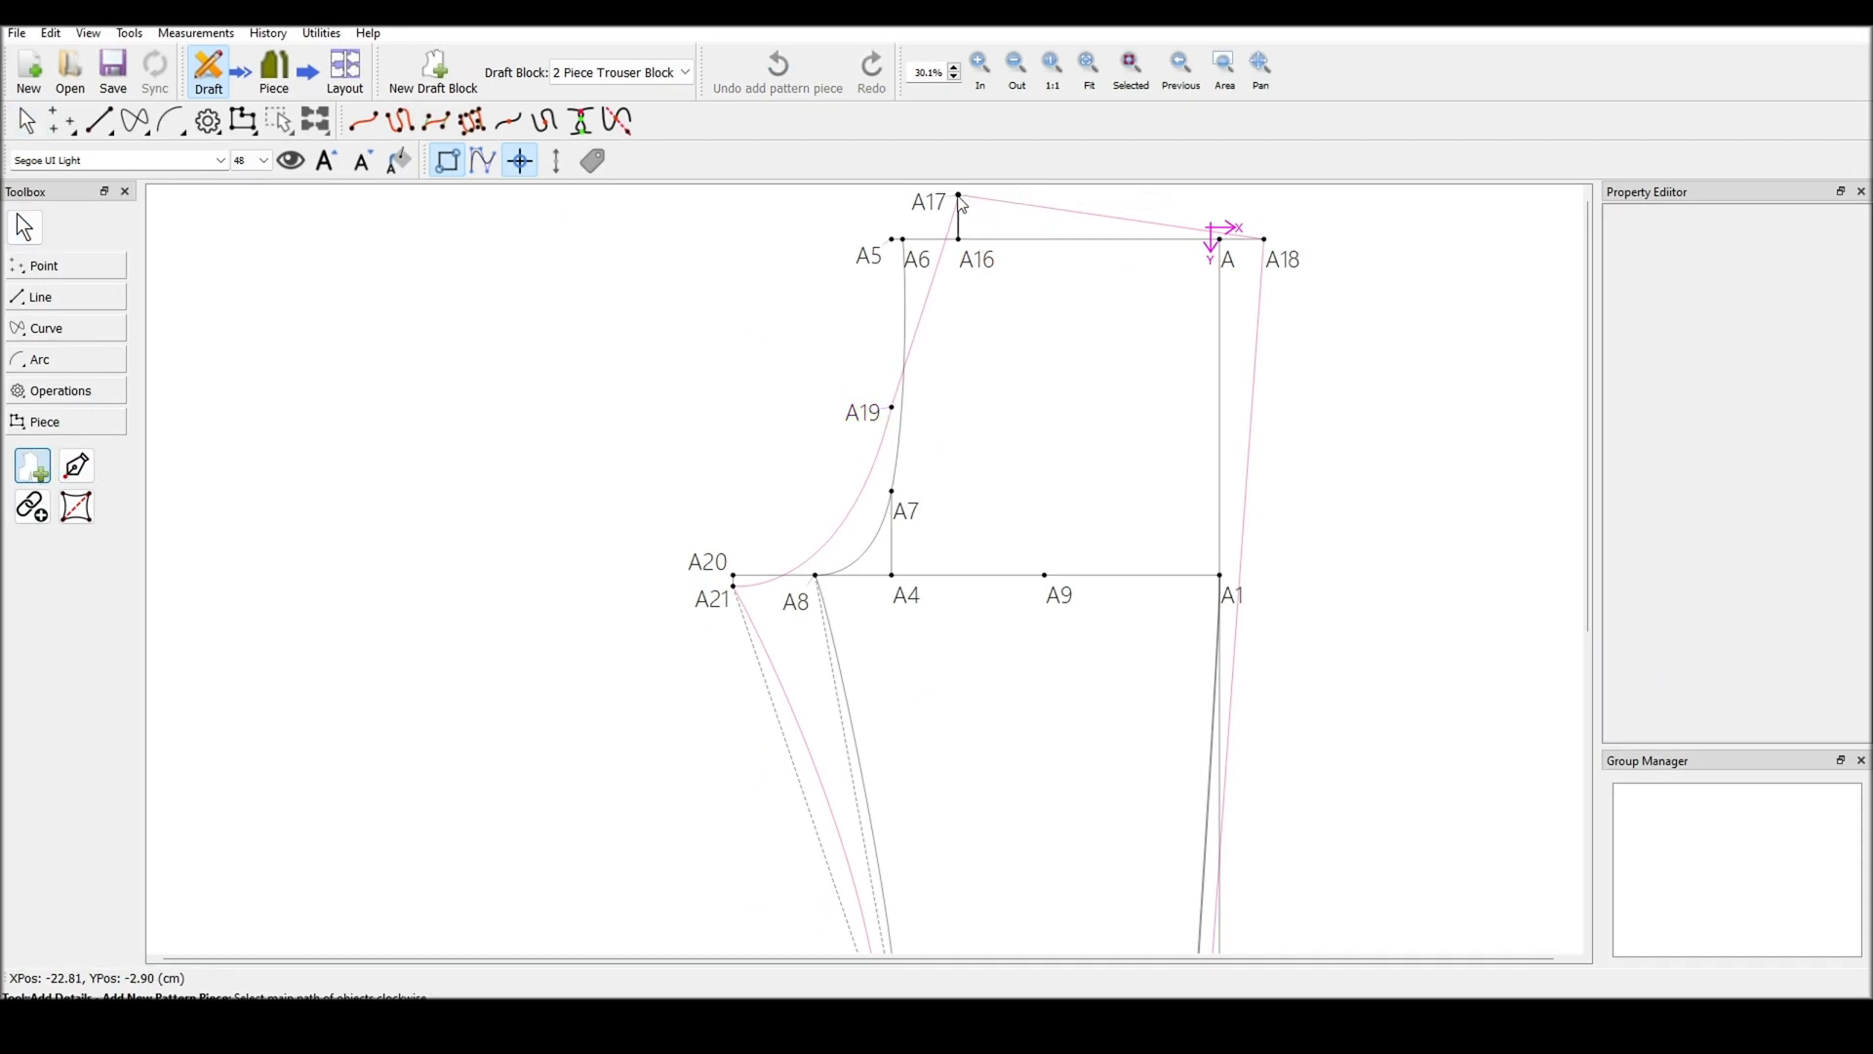
pyautogui.click(1014, 204)
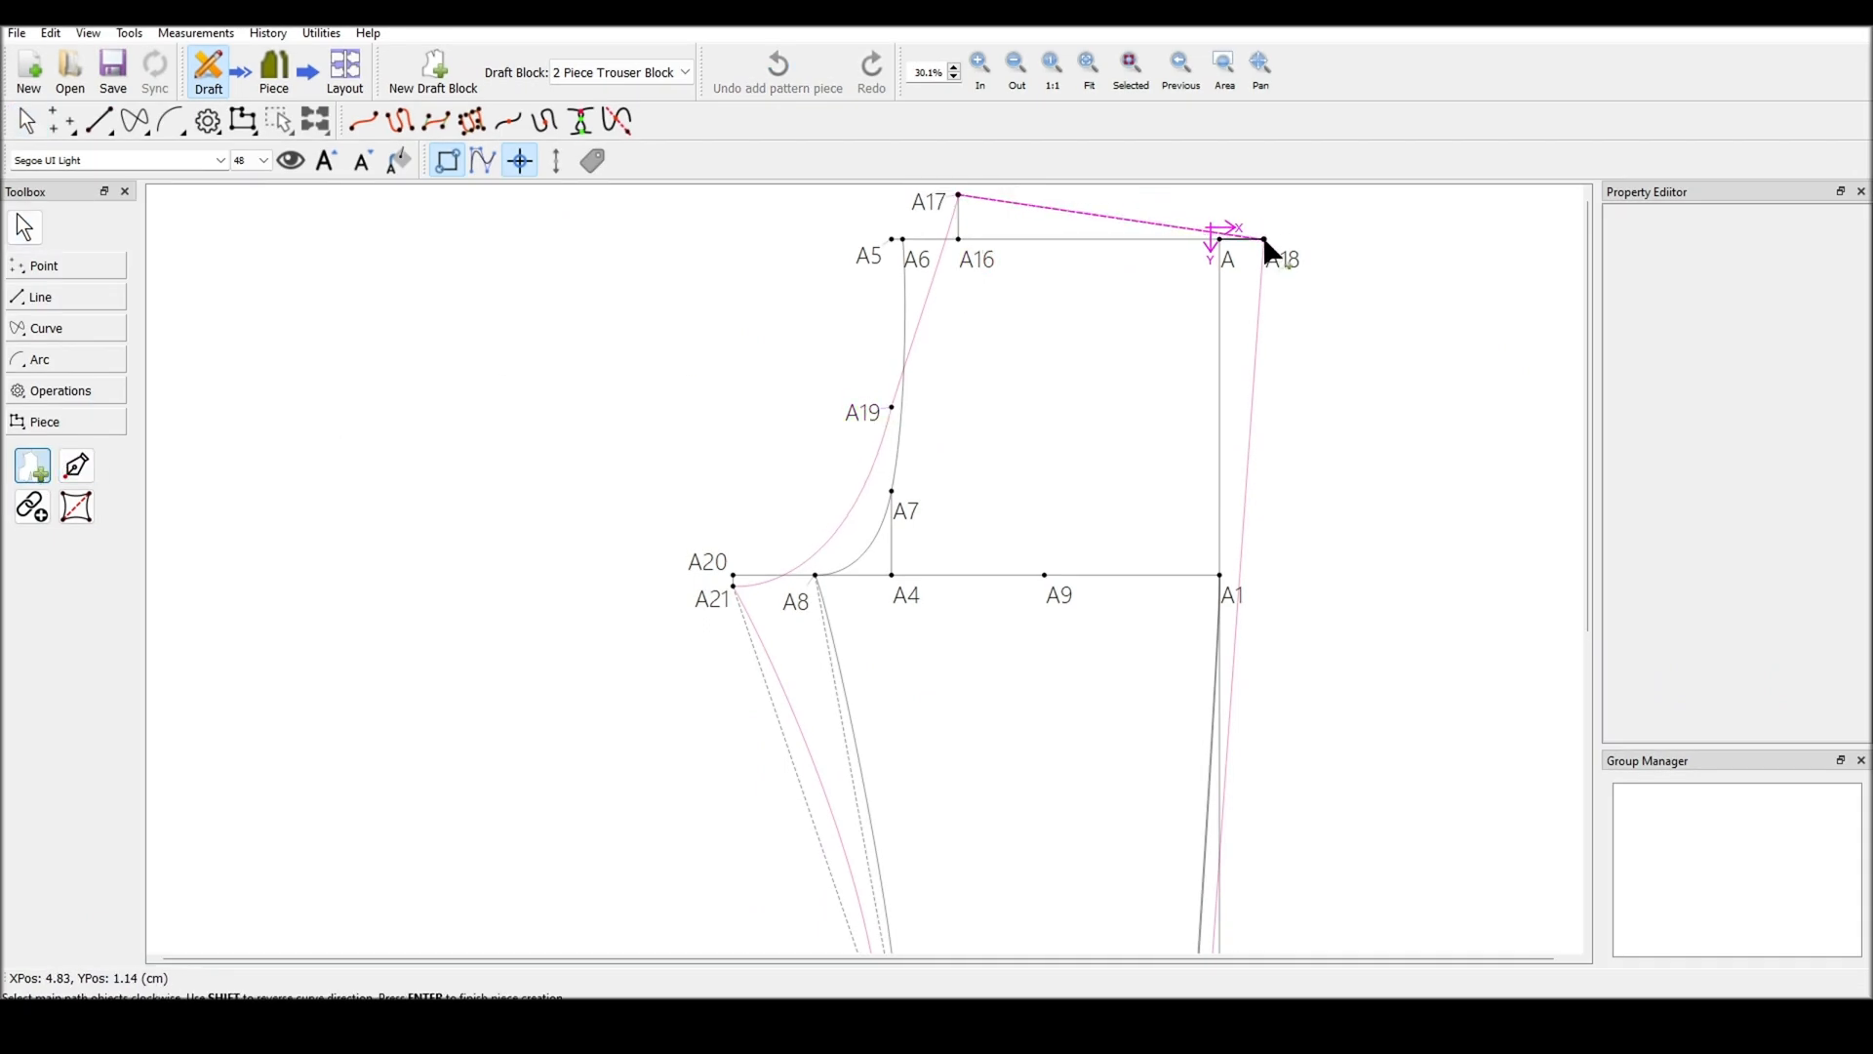
pyautogui.scroll(-3, 1254, 654)
pyautogui.scroll(-3, 1249, 659)
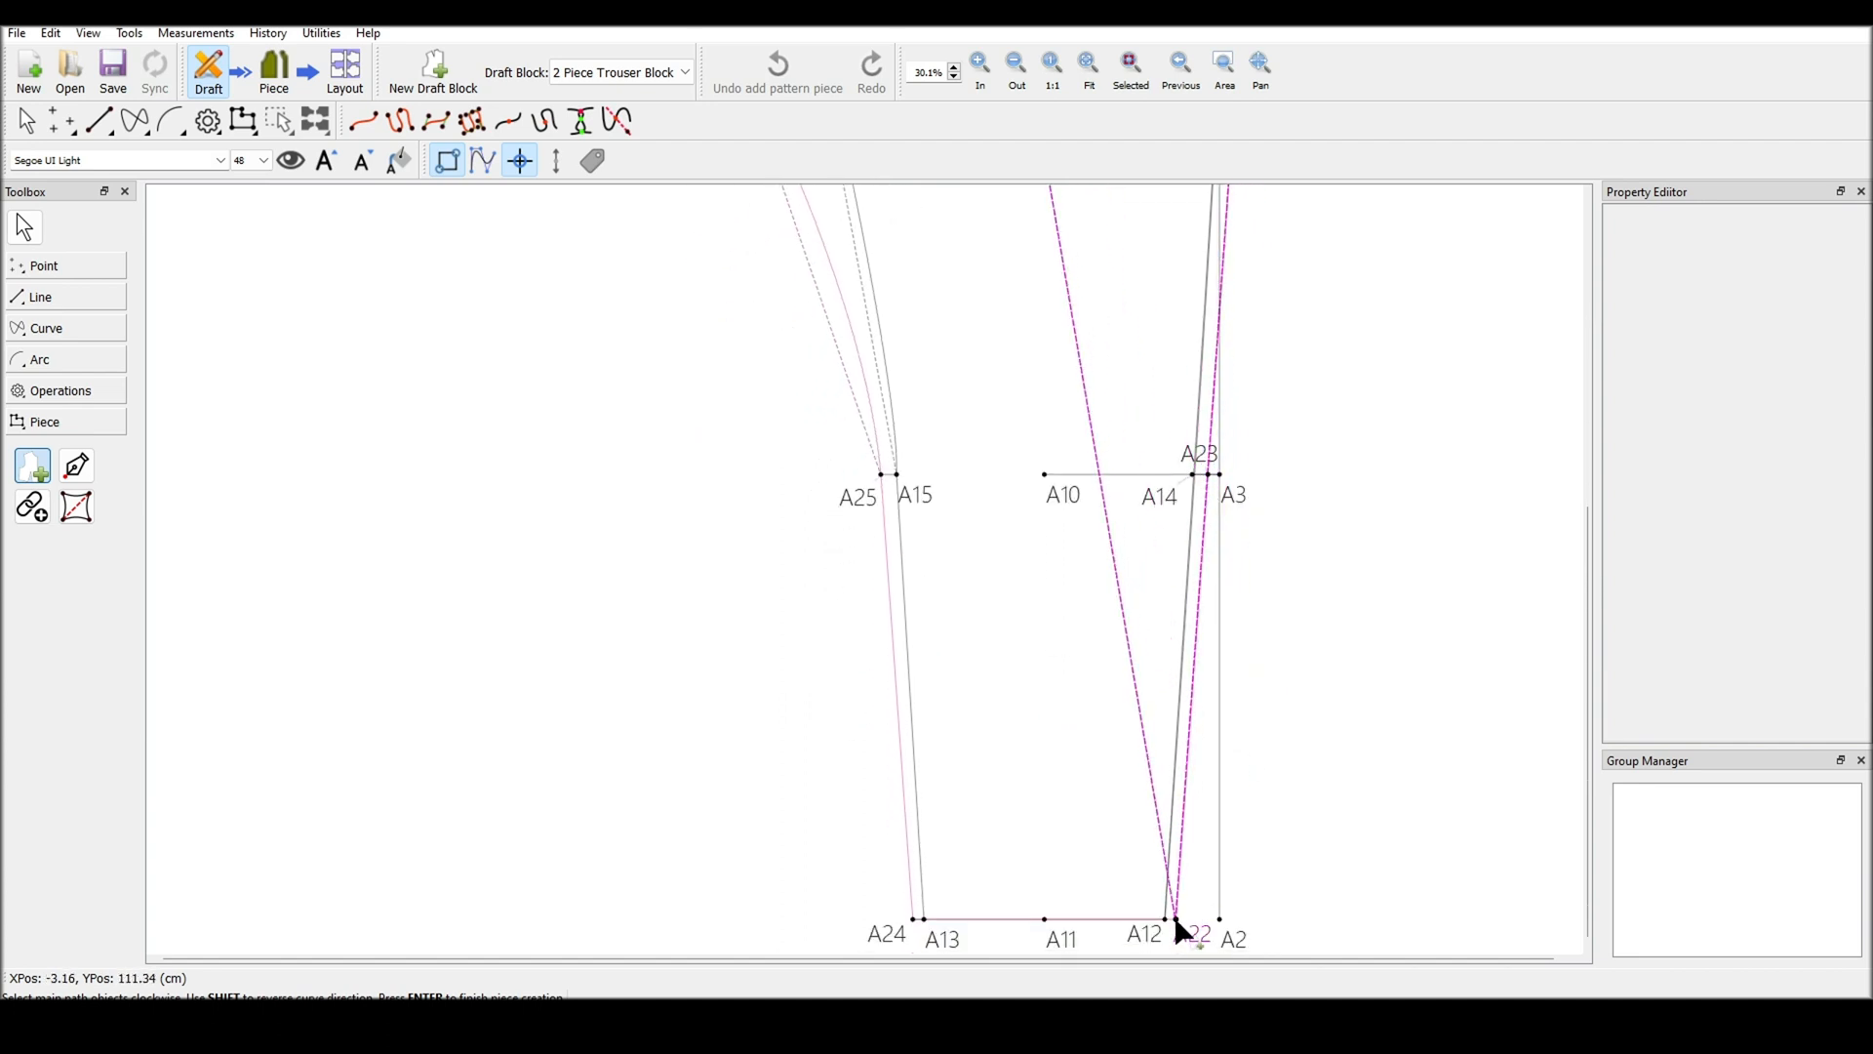
pyautogui.click(1176, 920)
pyautogui.click(915, 921)
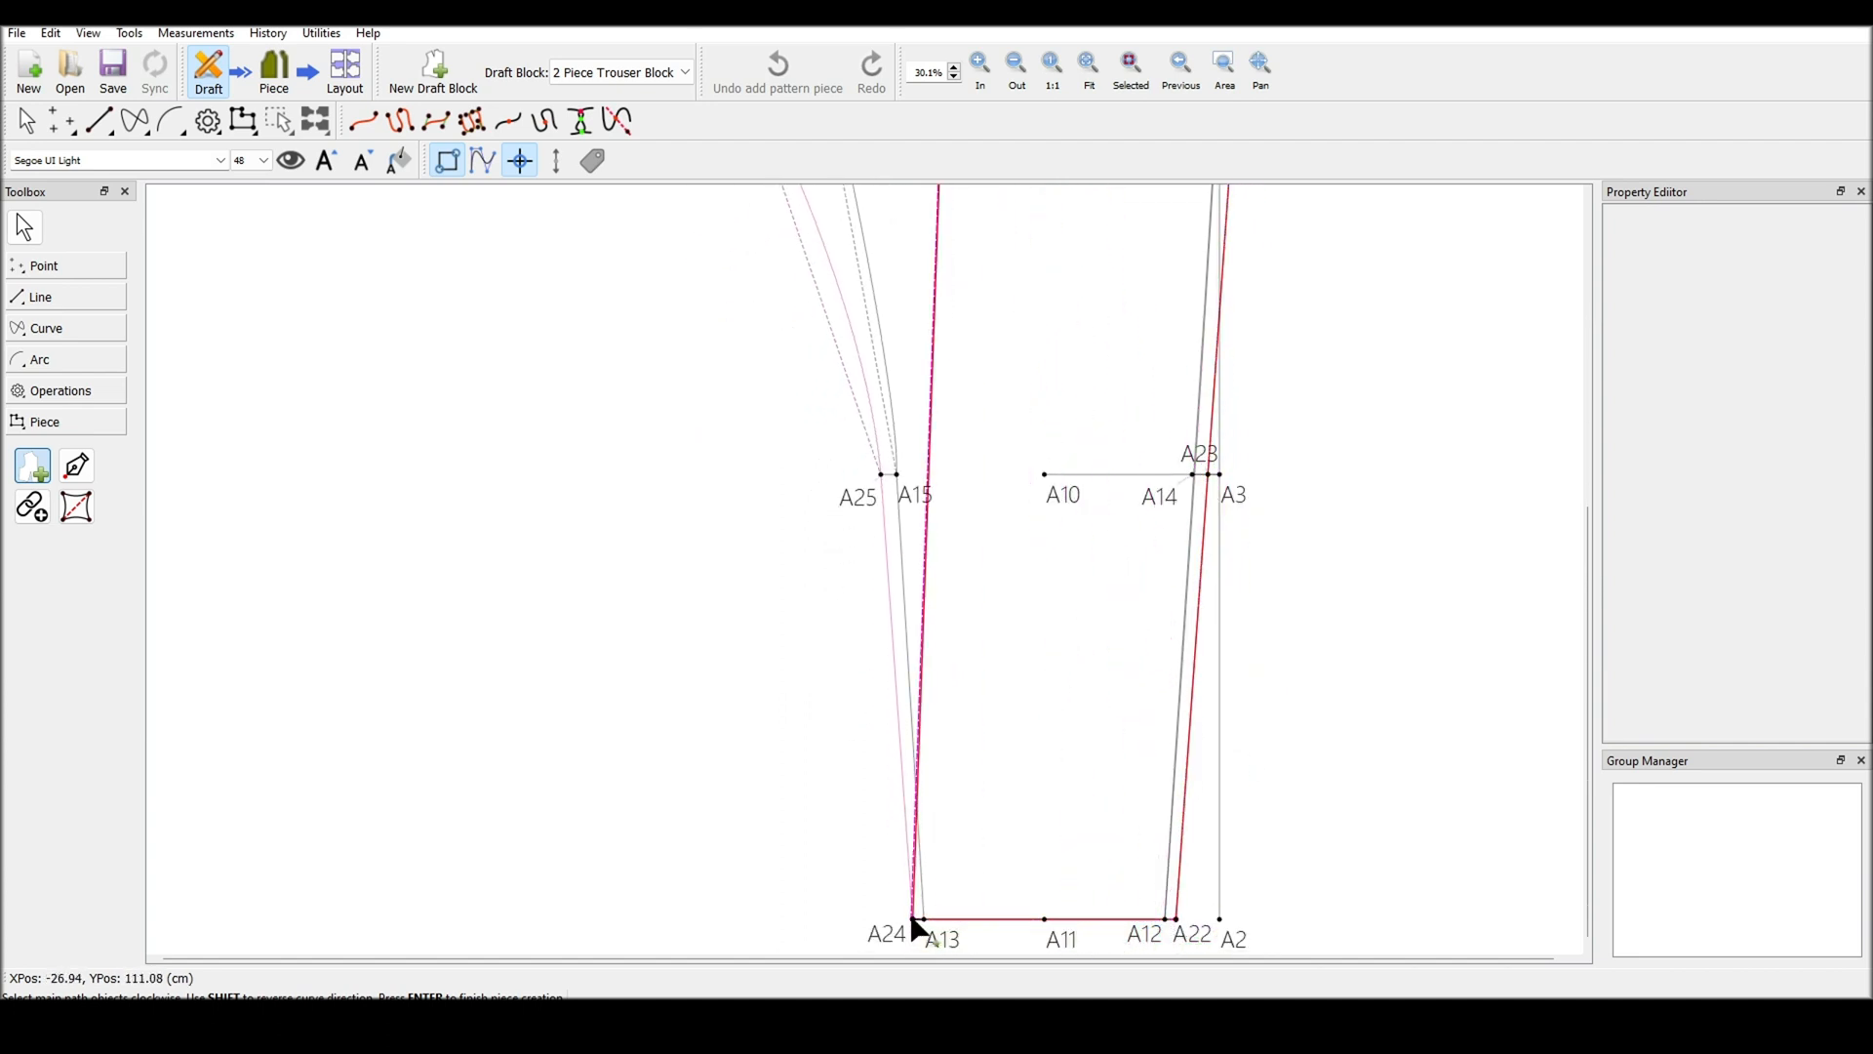
# Close the back piece's path with A25, the inseam curve to A21 and the crotch curve to A17, and create the piece
pyautogui.click(882, 475)
pyautogui.scroll(4, 874, 492)
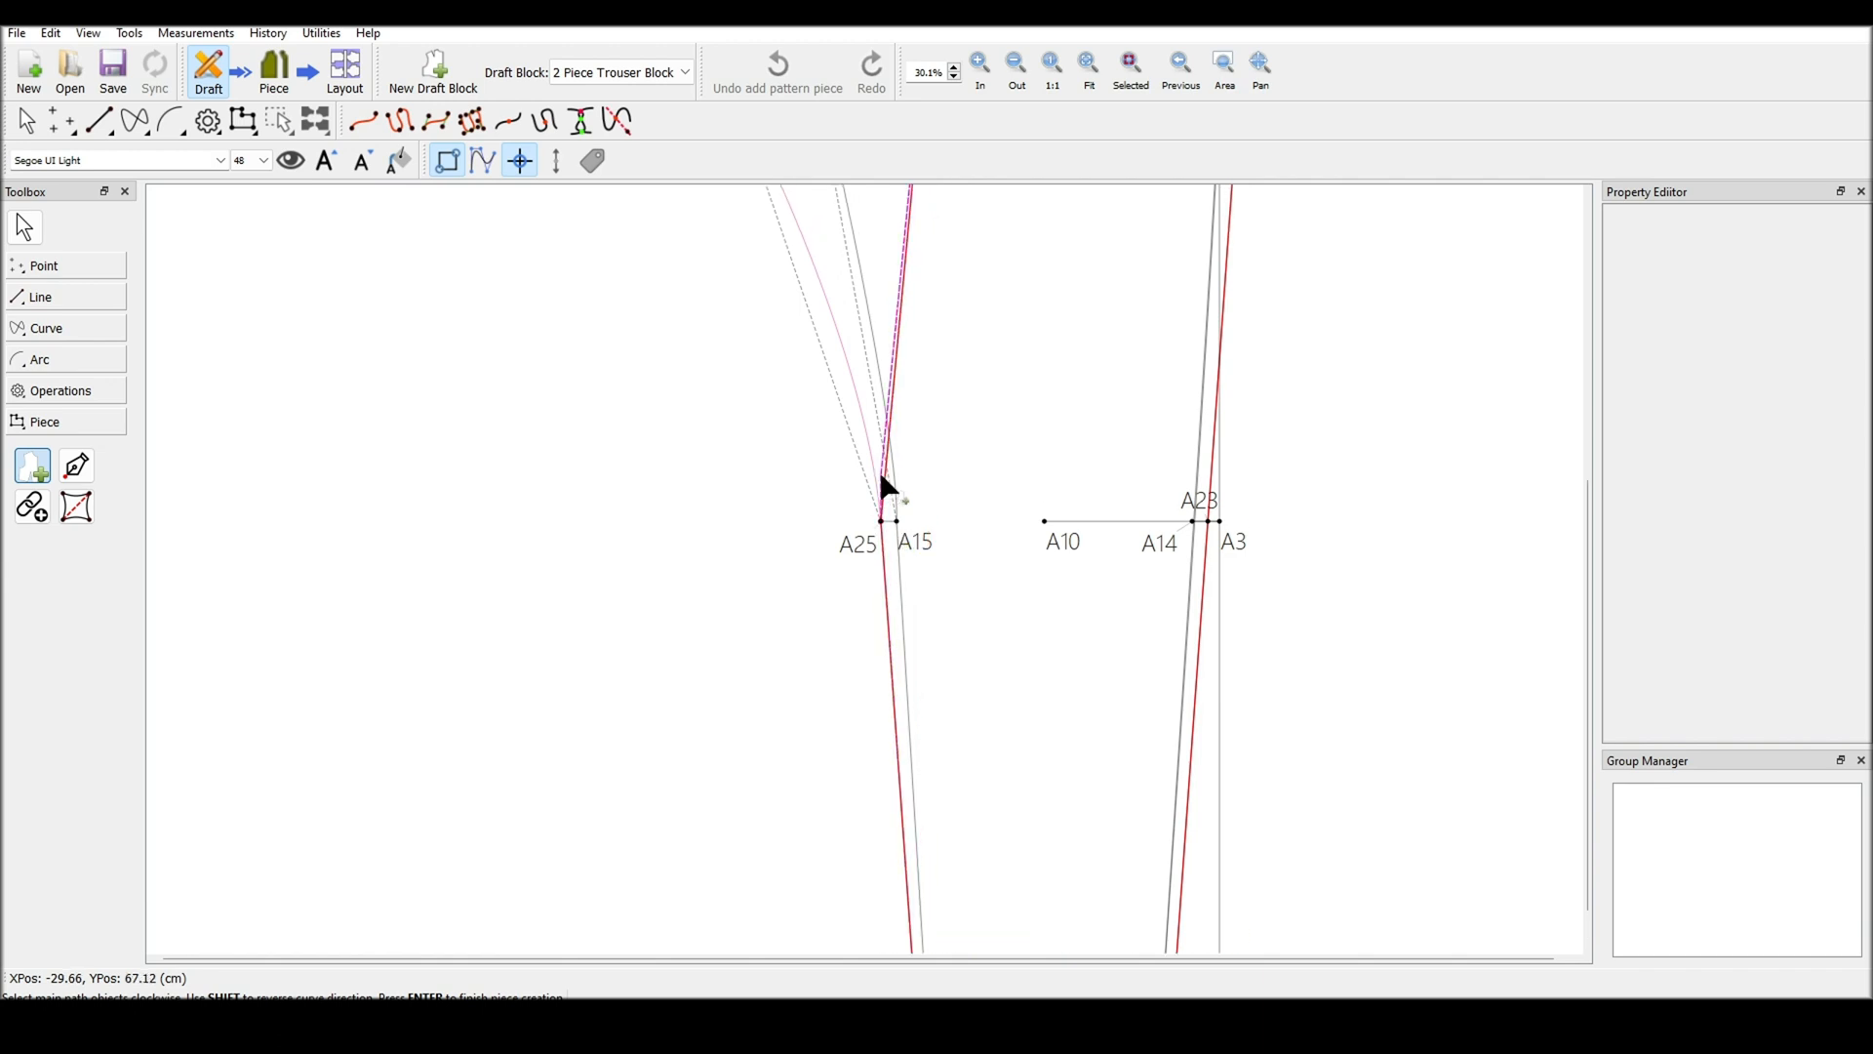
pyautogui.click(791, 547)
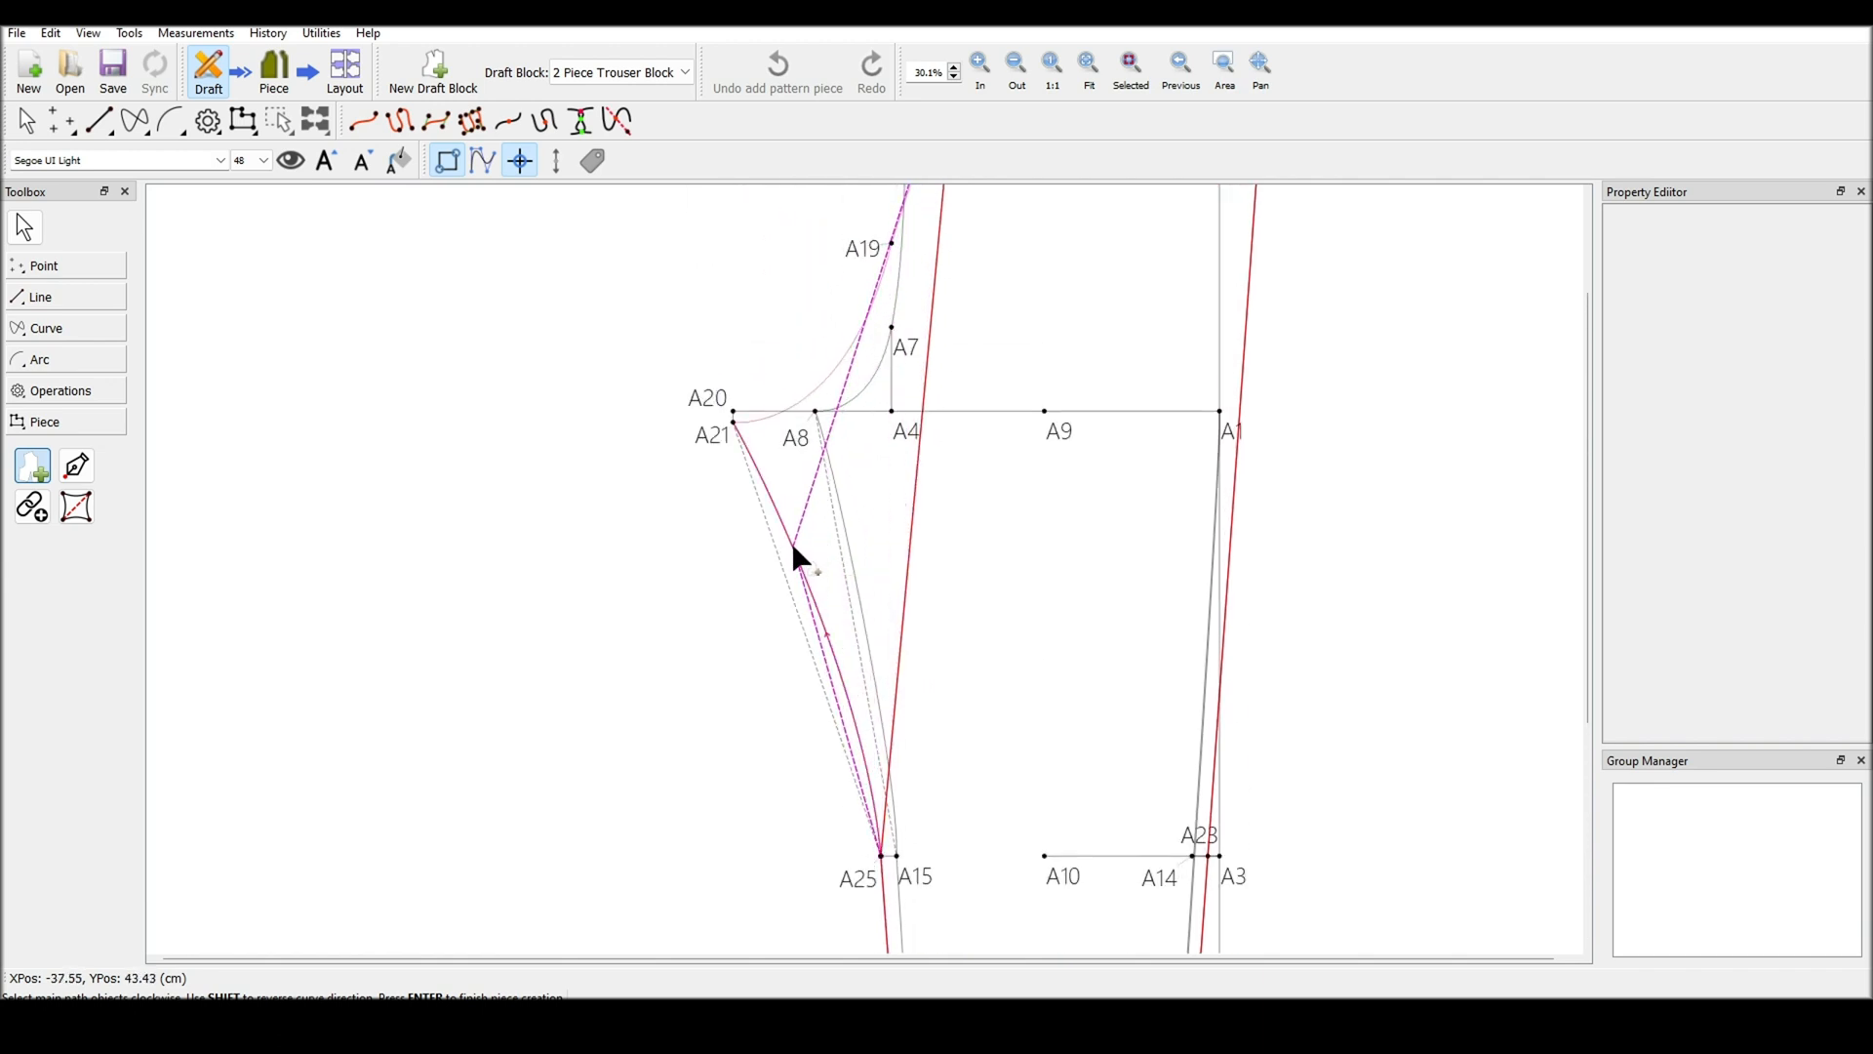
pyautogui.scroll(2, 792, 542)
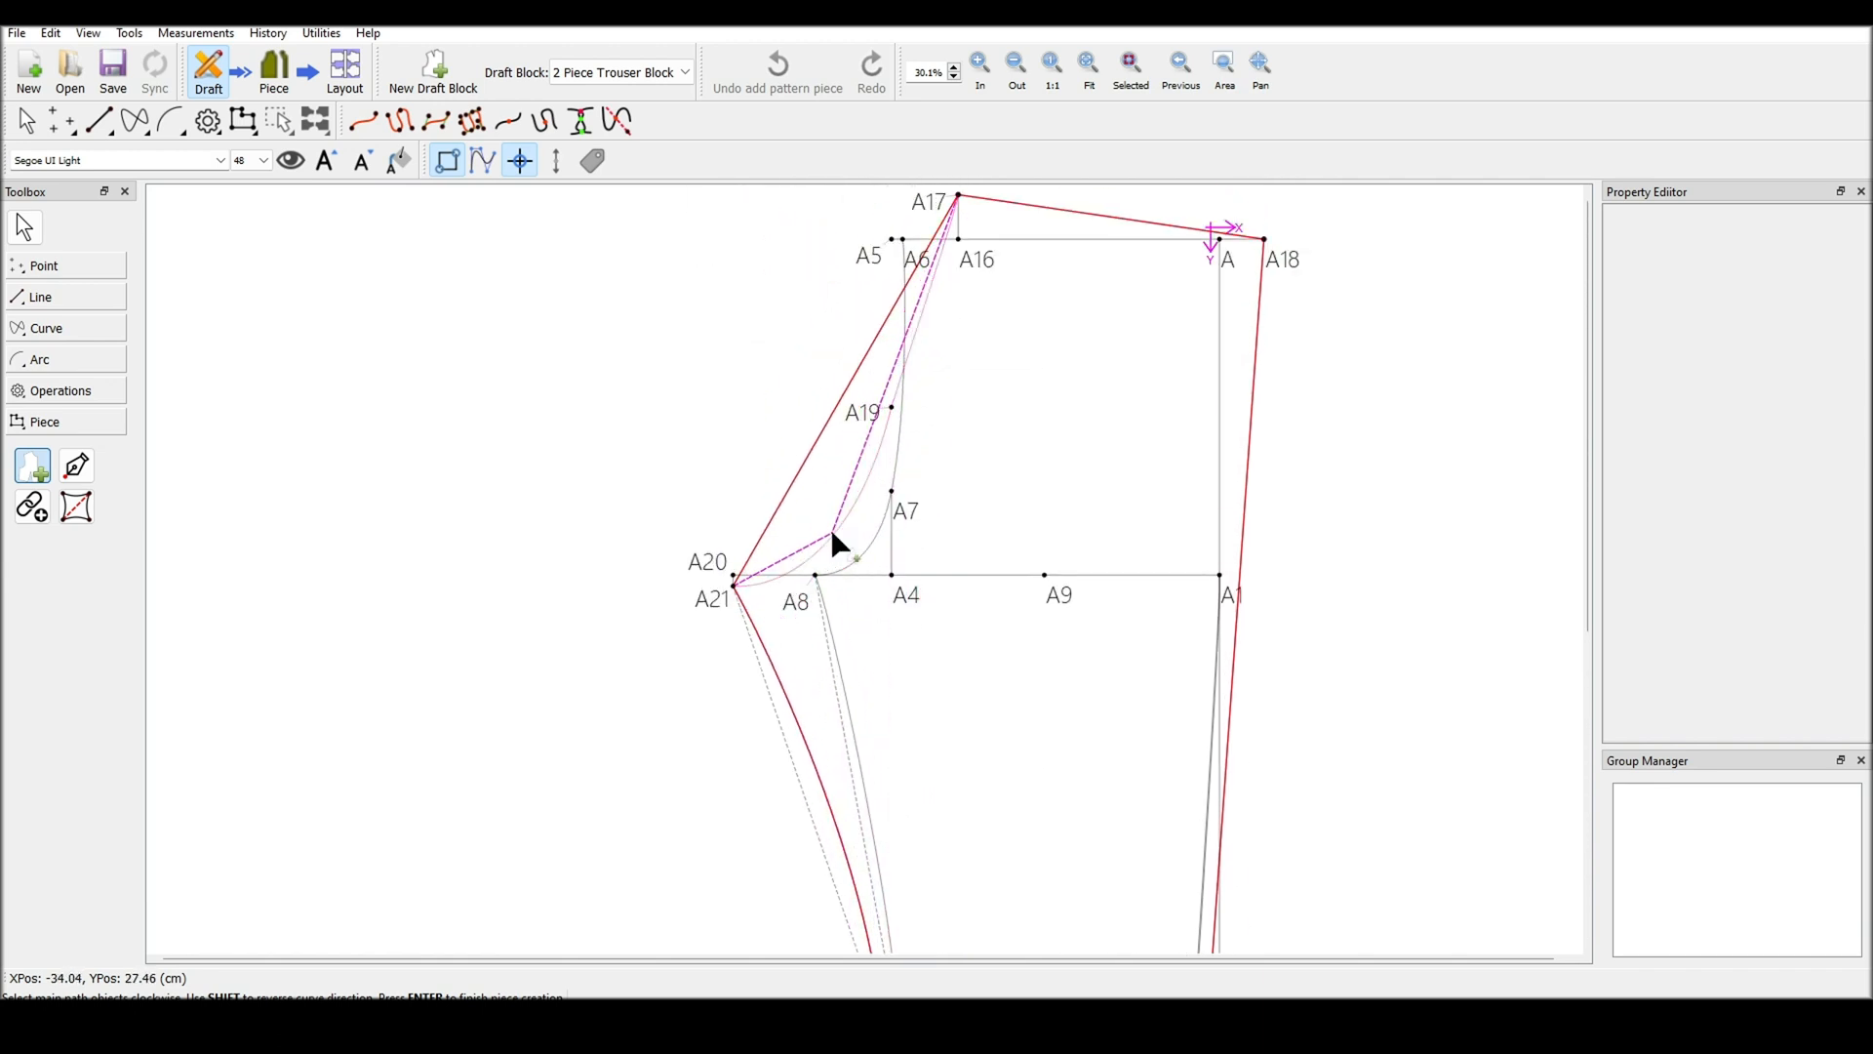
pyautogui.click(836, 533)
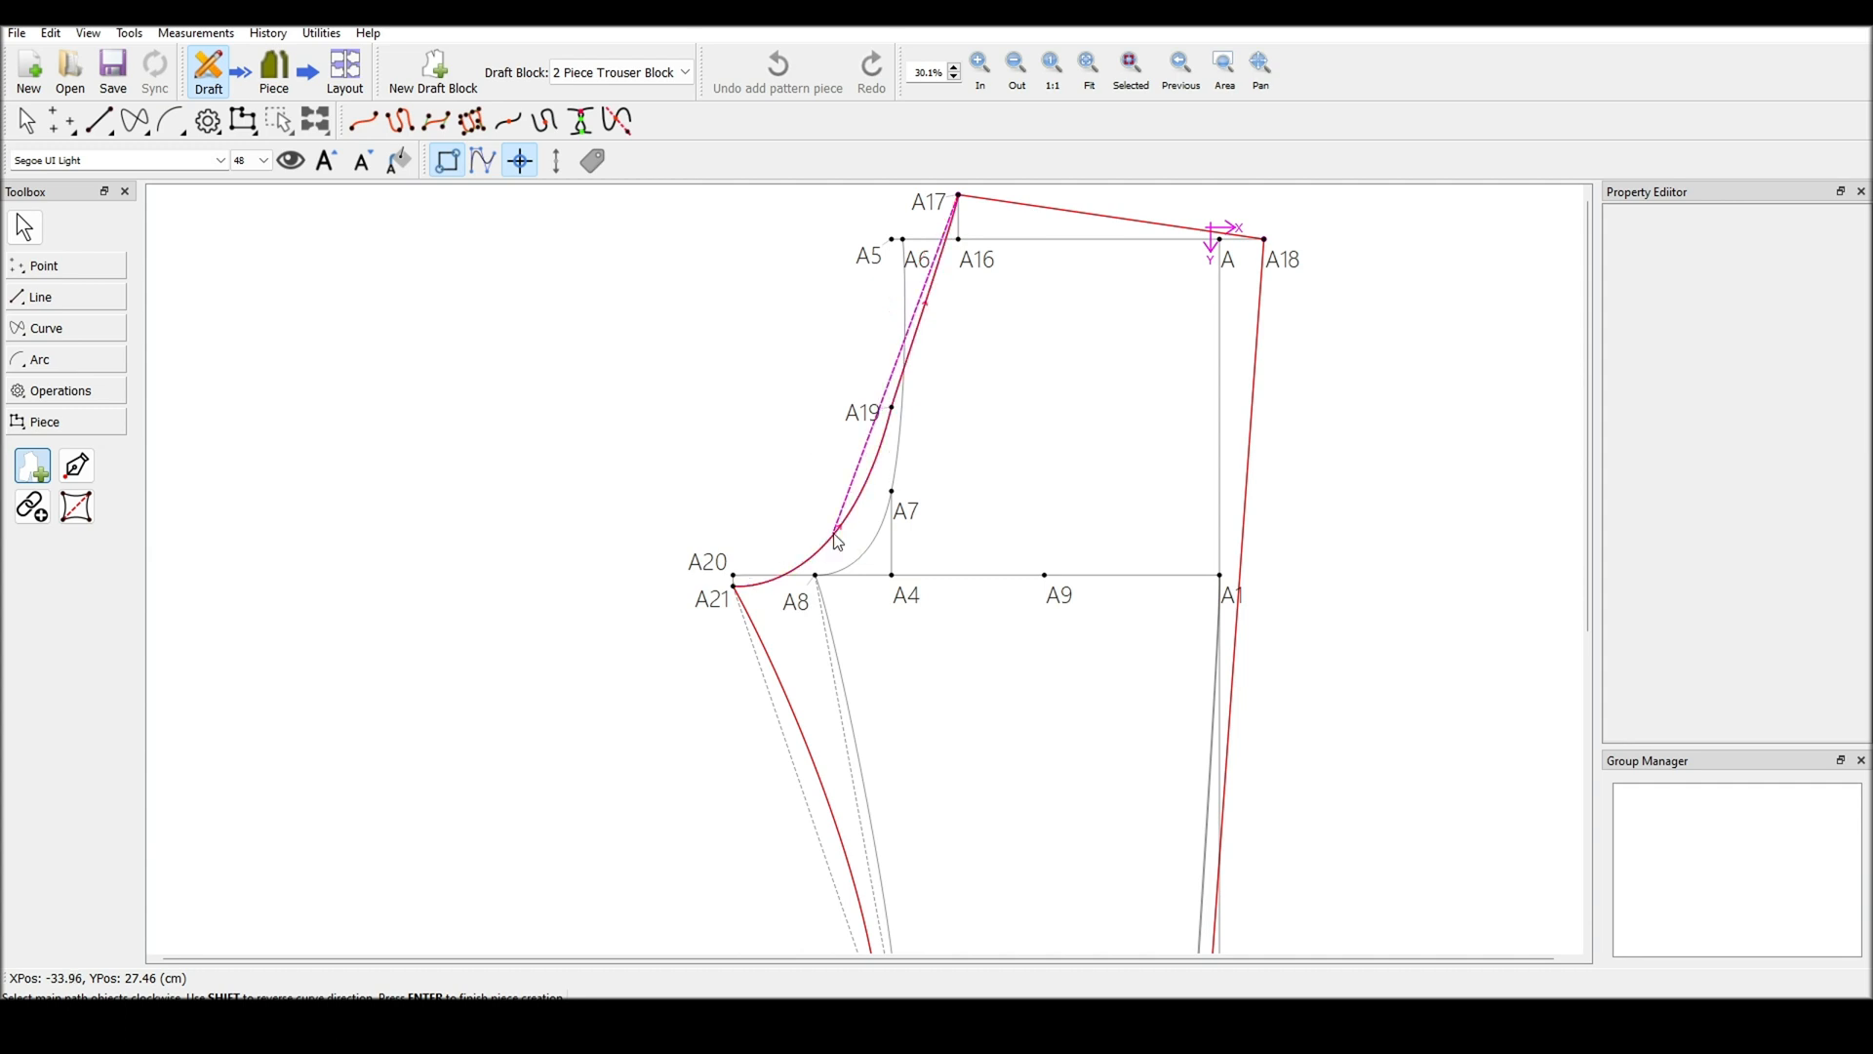
pyautogui.press('Return')
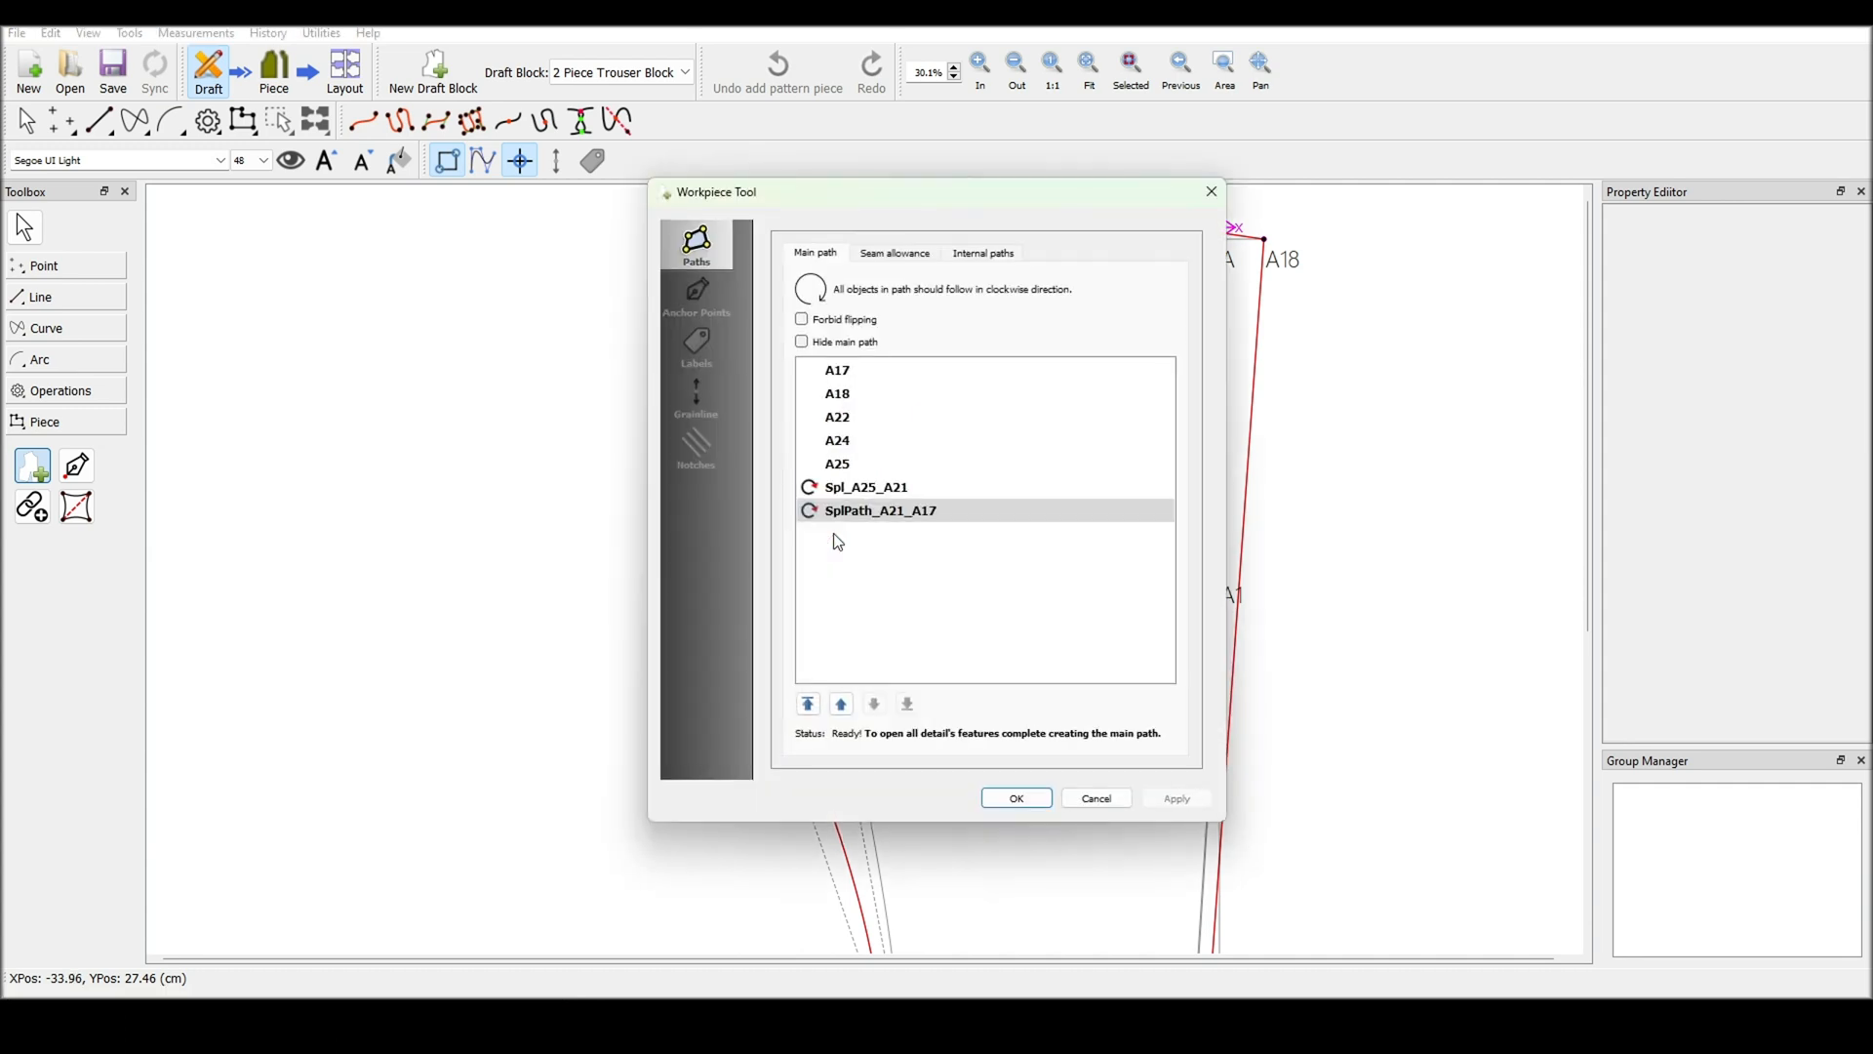
pyautogui.click(1015, 798)
# In Piece mode, move the back piece clear of the front piece so the two lie side by side
pyautogui.click(274, 68)
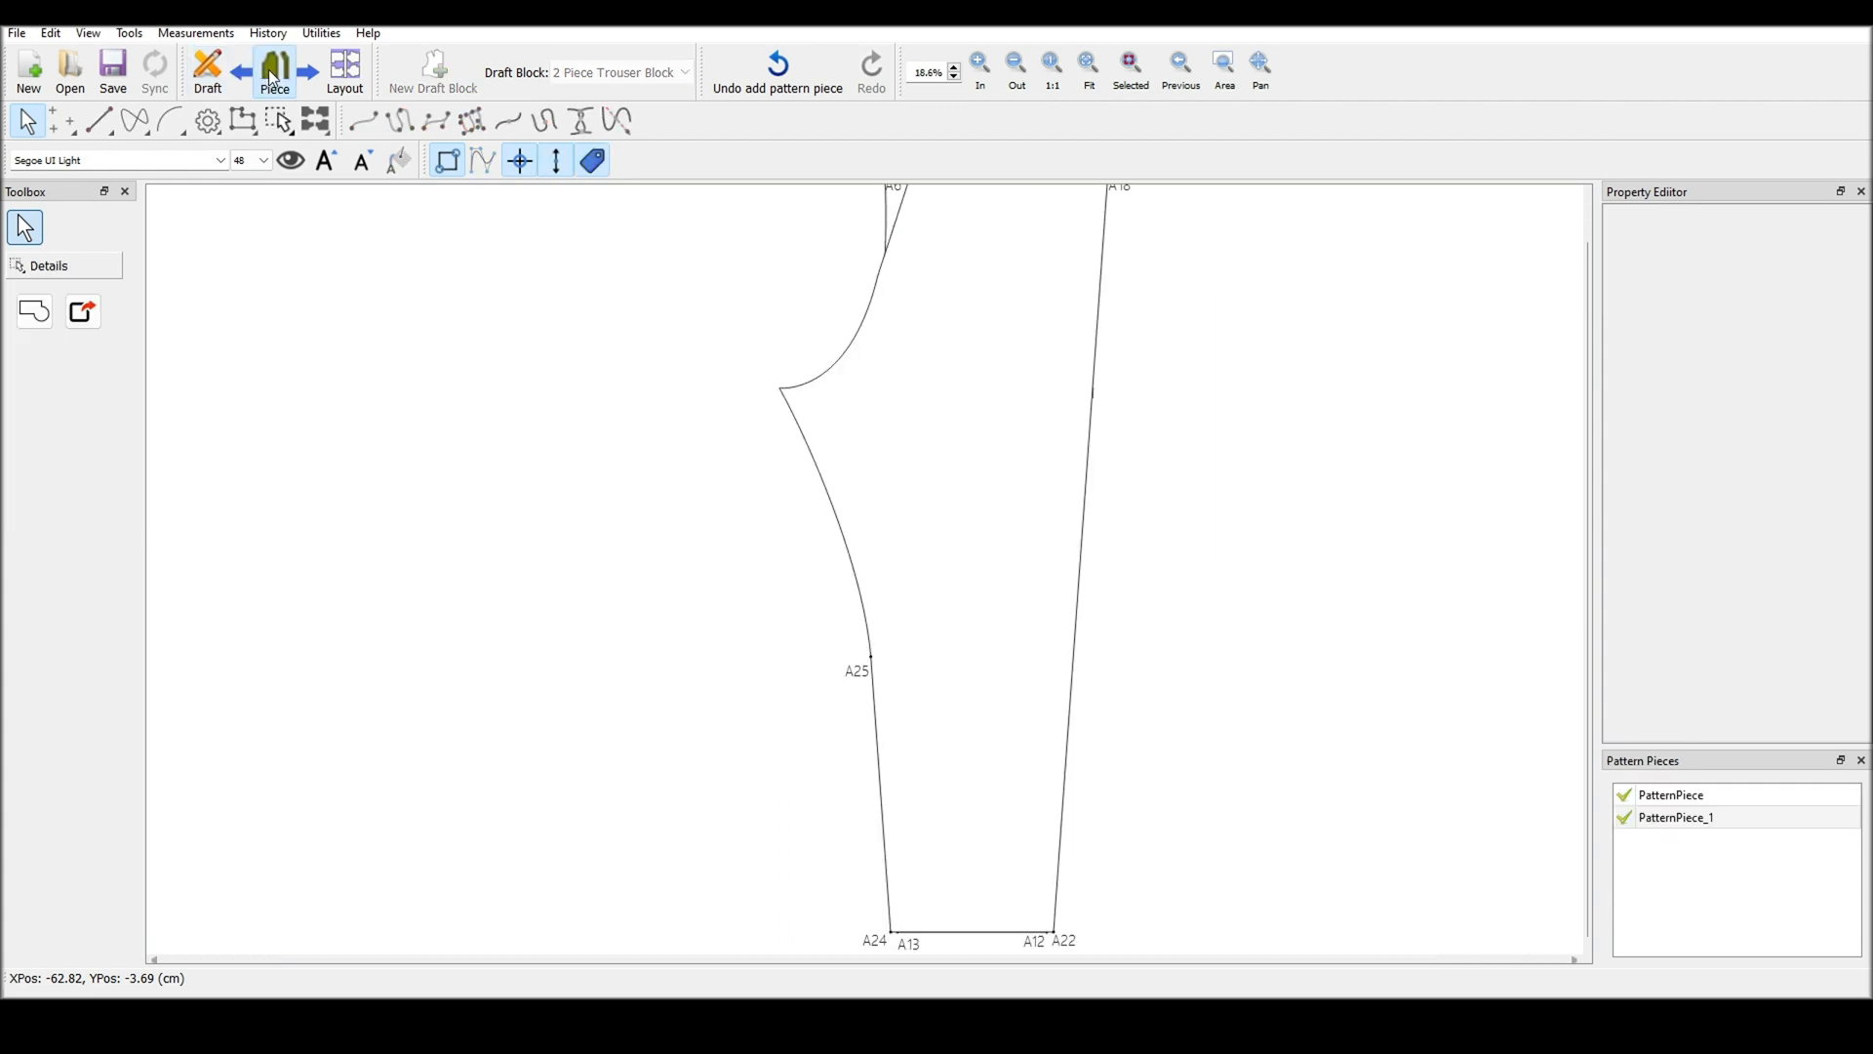
pyautogui.scroll(-3, 980, 705)
pyautogui.moveTo(992, 639); pyautogui.dragTo(1187, 643)
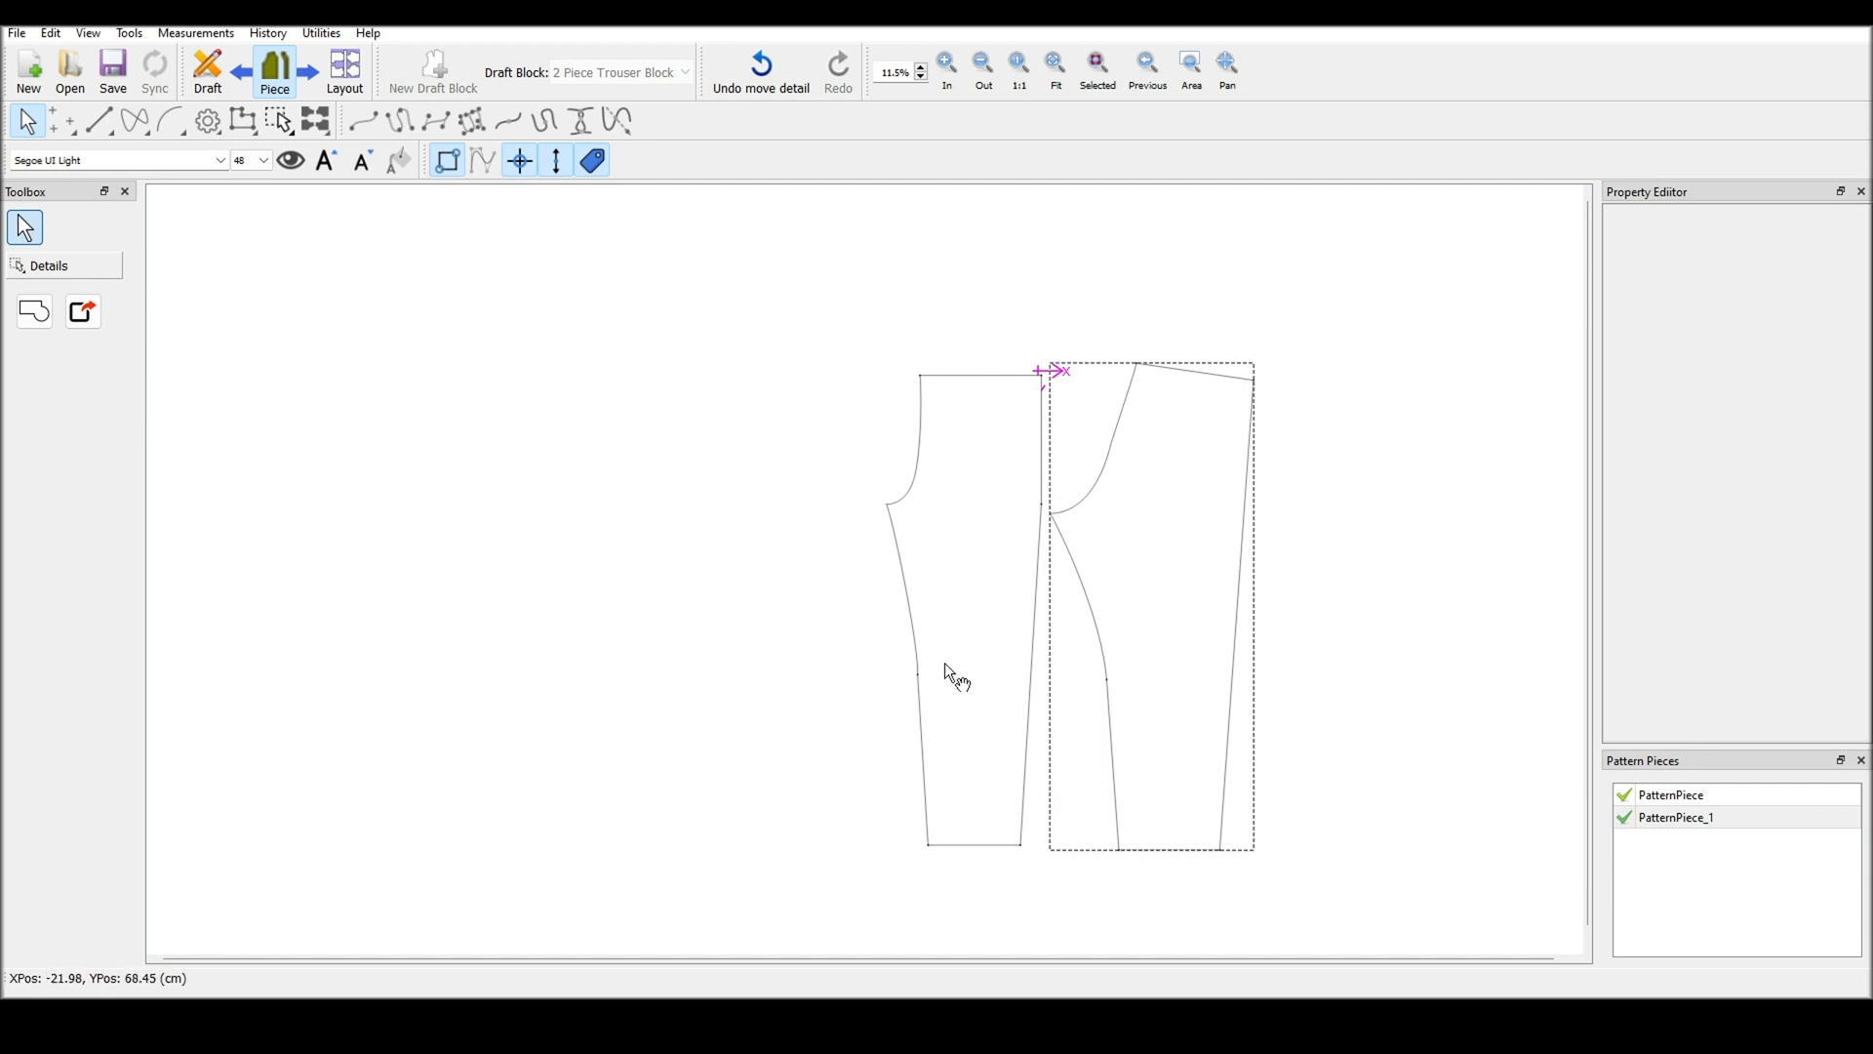
pyautogui.hotkey('ctrl', 'z')
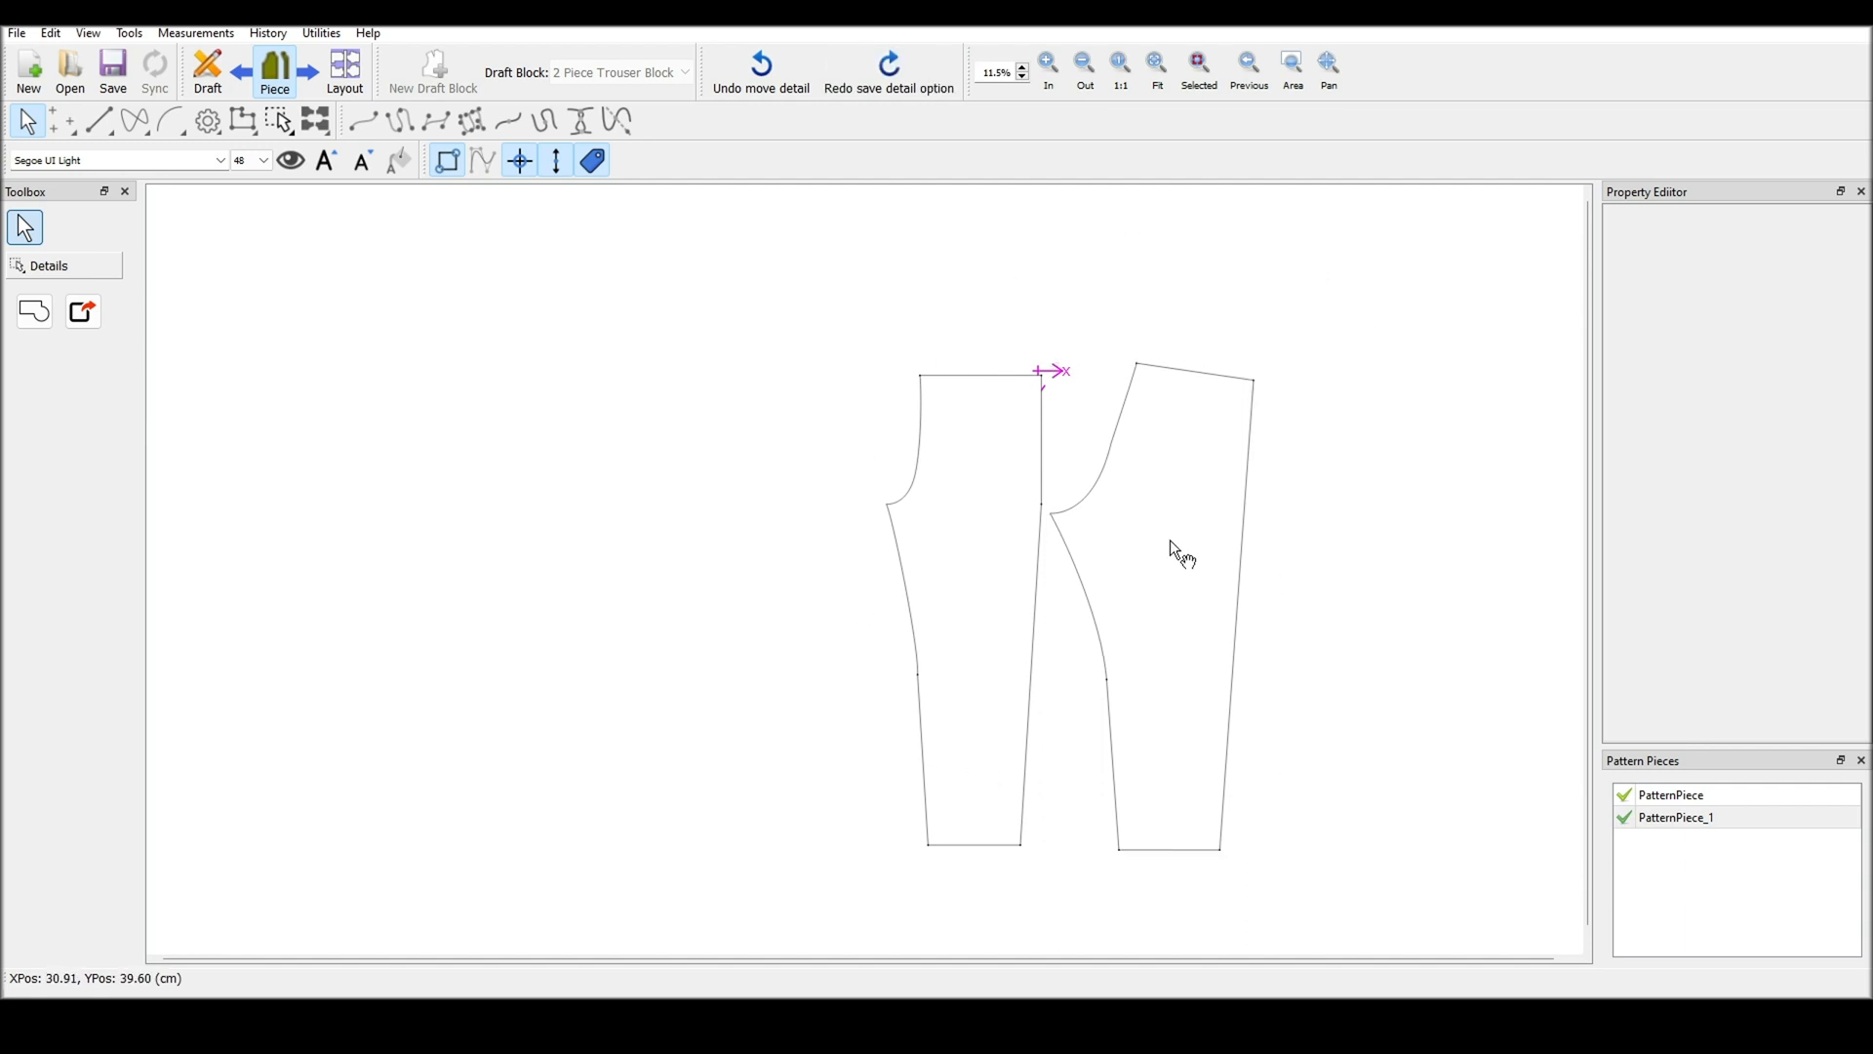